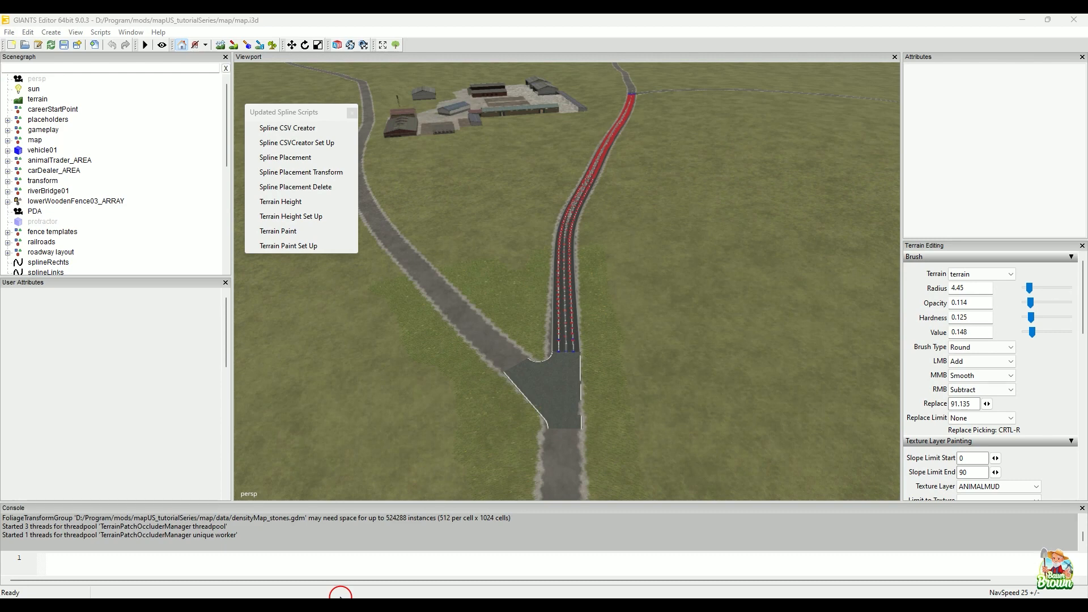
# Examine the new road from above and close up, including its lane splines and the posts along the centre line
pyautogui.keyDown('alt'); pyautogui.moveTo(652, 260); pyautogui.dragTo(481, 364); pyautogui.keyUp('alt')
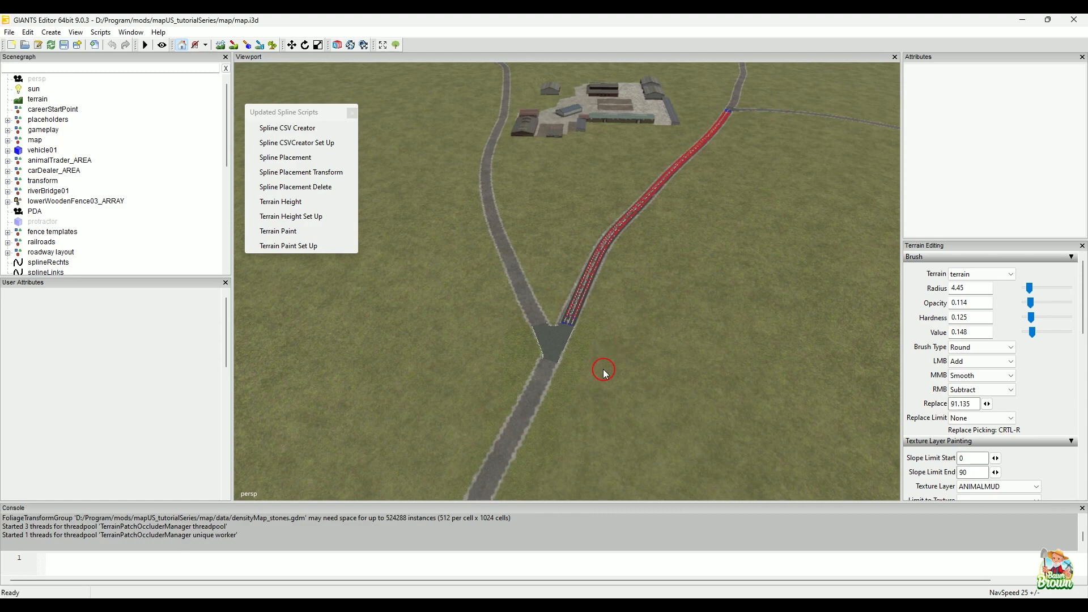
pyautogui.keyDown('alt'); pyautogui.moveTo(612, 370); pyautogui.dragTo(654, 296); pyautogui.keyUp('alt')
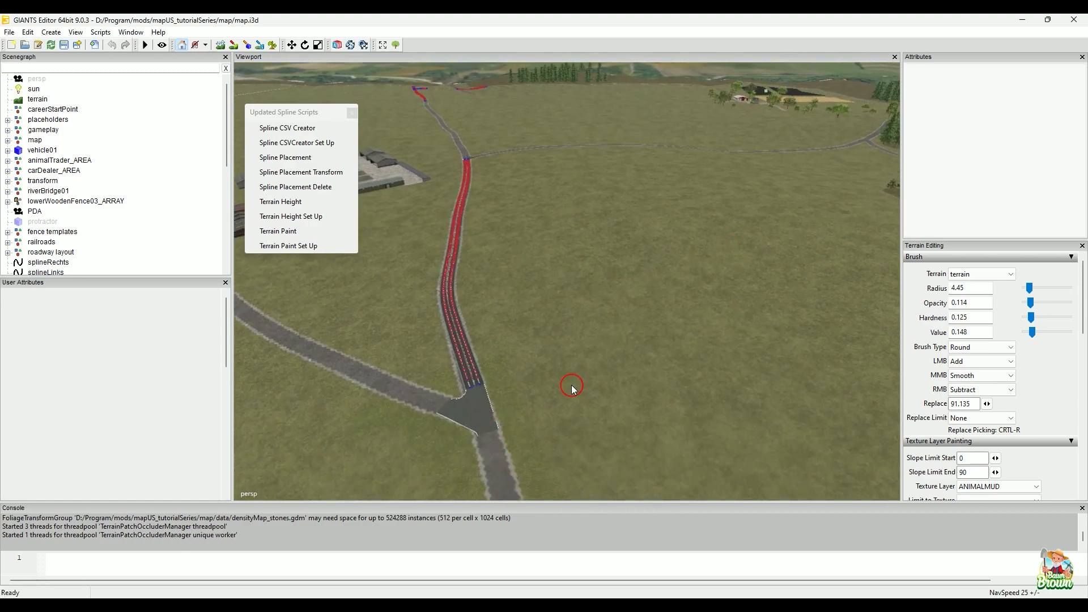
pyautogui.keyDown('alt'); pyautogui.moveTo(775, 323); pyautogui.dragTo(700, 255); pyautogui.keyUp('alt')
pyautogui.keyDown('alt'); pyautogui.moveTo(700, 255); pyautogui.dragTo(632, 312, button='right'); pyautogui.keyUp('alt')
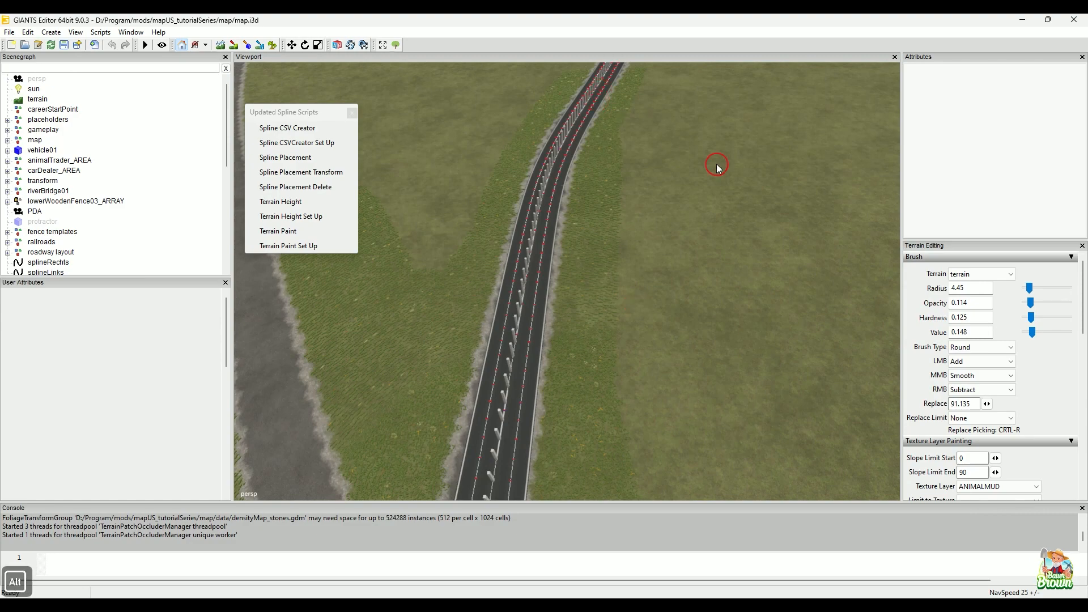
pyautogui.moveTo(661, 189)
pyautogui.keyDown('alt'); pyautogui.mouseDown(button='right')
pyautogui.moveTo(622, 281)
pyautogui.moveTo(658, 194)
pyautogui.mouseUp(button='right'); pyautogui.keyUp('alt')
pyautogui.keyDown('alt'); pyautogui.moveTo(616, 393); pyautogui.dragTo(607, 329); pyautogui.keyUp('alt')
pyautogui.keyDown('alt'); pyautogui.moveTo(607, 329); pyautogui.dragTo(626, 248, button='middle'); pyautogui.keyUp('alt')
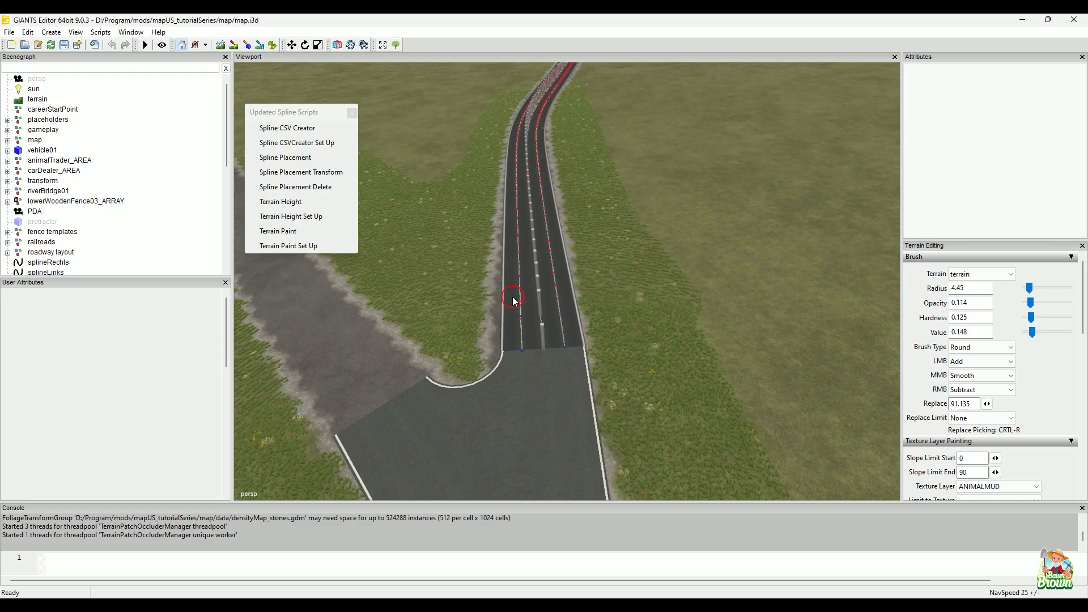
pyautogui.keyDown('alt'); pyautogui.moveTo(688, 230); pyautogui.dragTo(445, 382); pyautogui.keyUp('alt')
pyautogui.keyDown('alt'); pyautogui.moveTo(444, 381); pyautogui.dragTo(472, 275, button='right'); pyautogui.keyUp('alt')
pyautogui.keyDown('alt'); pyautogui.moveTo(471, 275); pyautogui.dragTo(642, 265); pyautogui.keyUp('alt')
pyautogui.keyDown('alt'); pyautogui.moveTo(641, 265); pyautogui.dragTo(586, 318, button='right'); pyautogui.keyUp('alt')
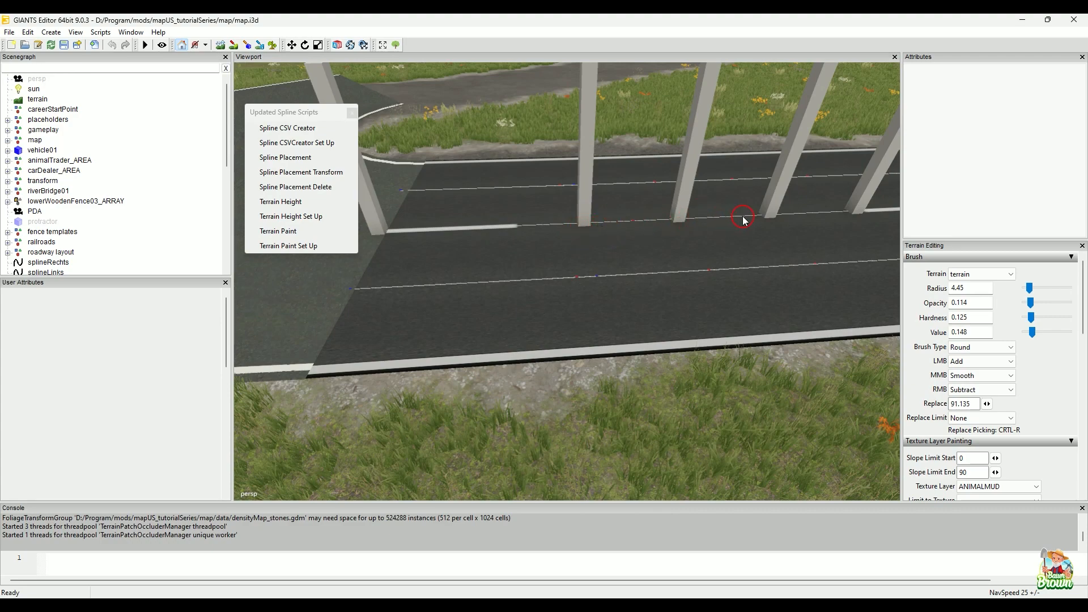
pyautogui.keyDown('alt'); pyautogui.moveTo(731, 238); pyautogui.dragTo(738, 273); pyautogui.keyUp('alt')
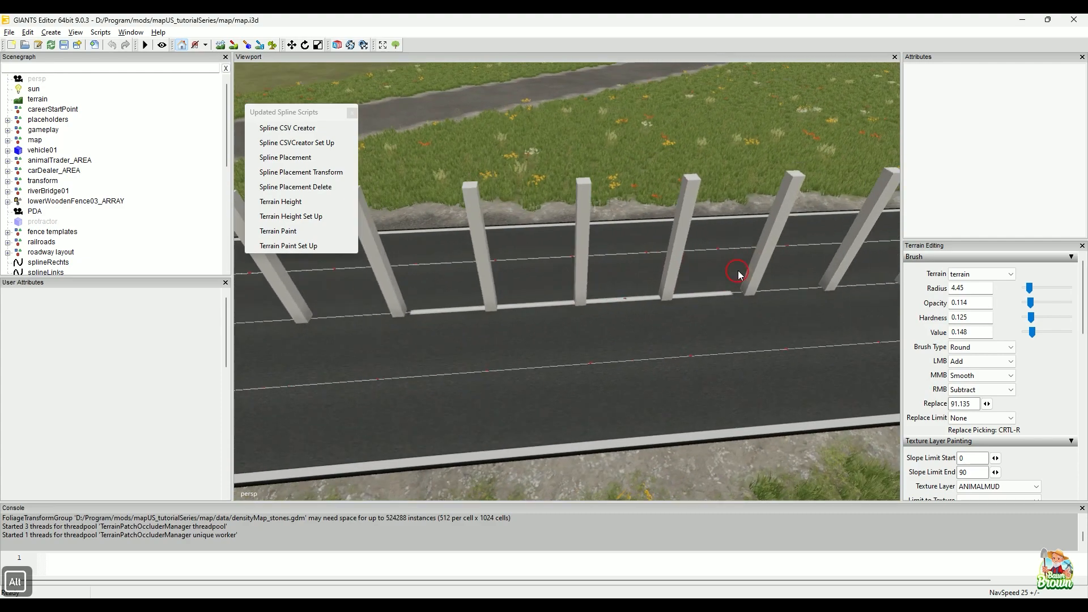
pyautogui.keyDown('alt'); pyautogui.moveTo(371, 391); pyautogui.dragTo(324, 311); pyautogui.keyUp('alt')
pyautogui.keyDown('alt'); pyautogui.moveTo(539, 306); pyautogui.dragTo(558, 266); pyautogui.keyUp('alt')
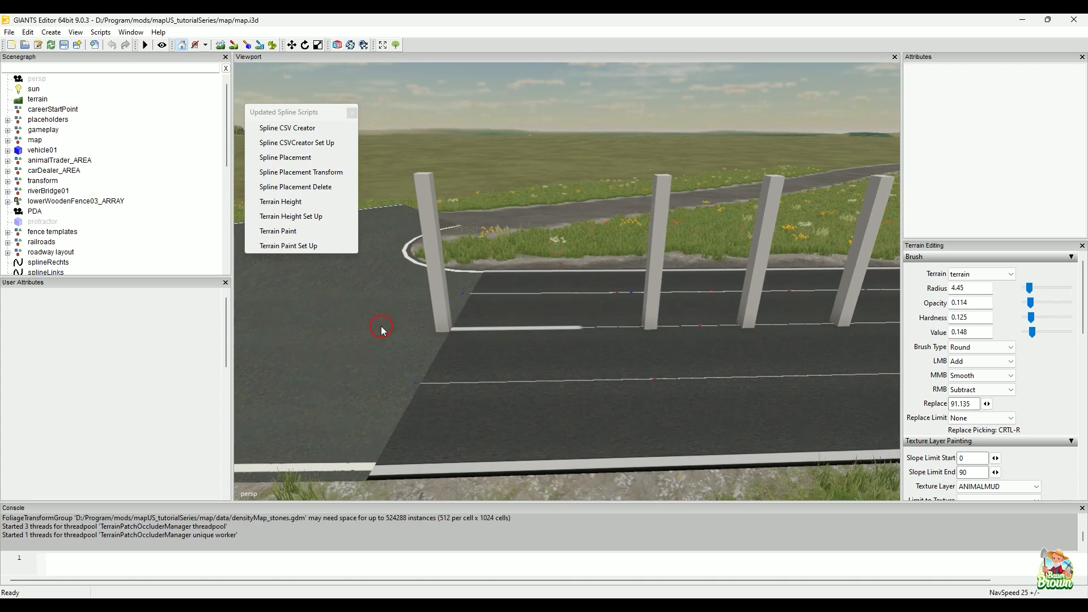
# Try raising the first post at the junction to a Y height of 90.267, and undo the move
pyautogui.click(425, 209)
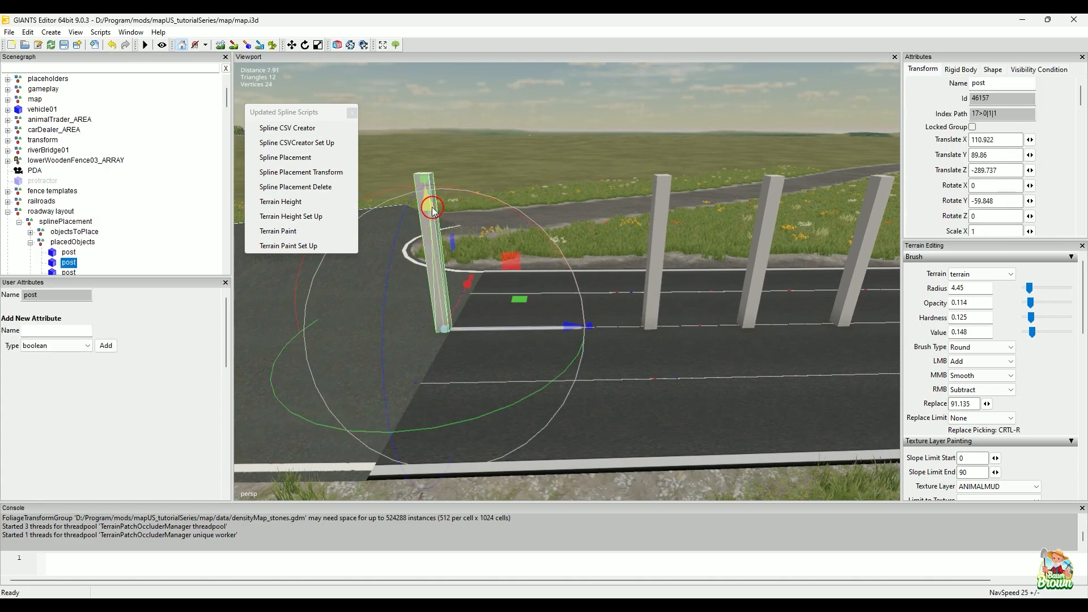
pyautogui.moveTo(432, 210); pyautogui.dragTo(424, 173)
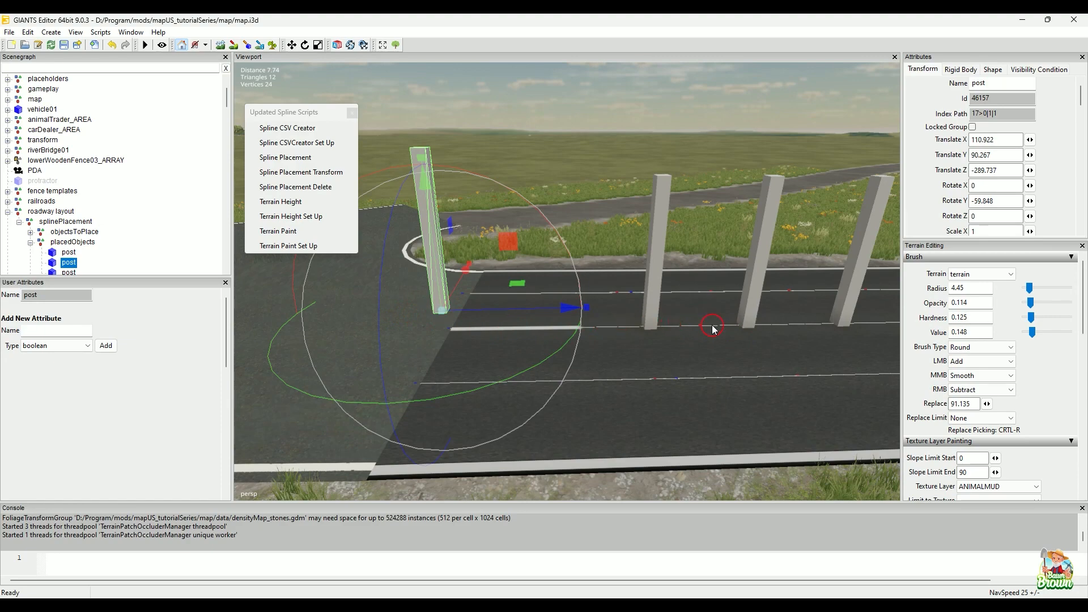
pyautogui.moveTo(656, 366)
pyautogui.keyDown('alt'); pyautogui.mouseDown()
pyautogui.moveTo(724, 365)
pyautogui.moveTo(539, 359)
pyautogui.moveTo(646, 362)
pyautogui.mouseUp(); pyautogui.keyUp('alt')
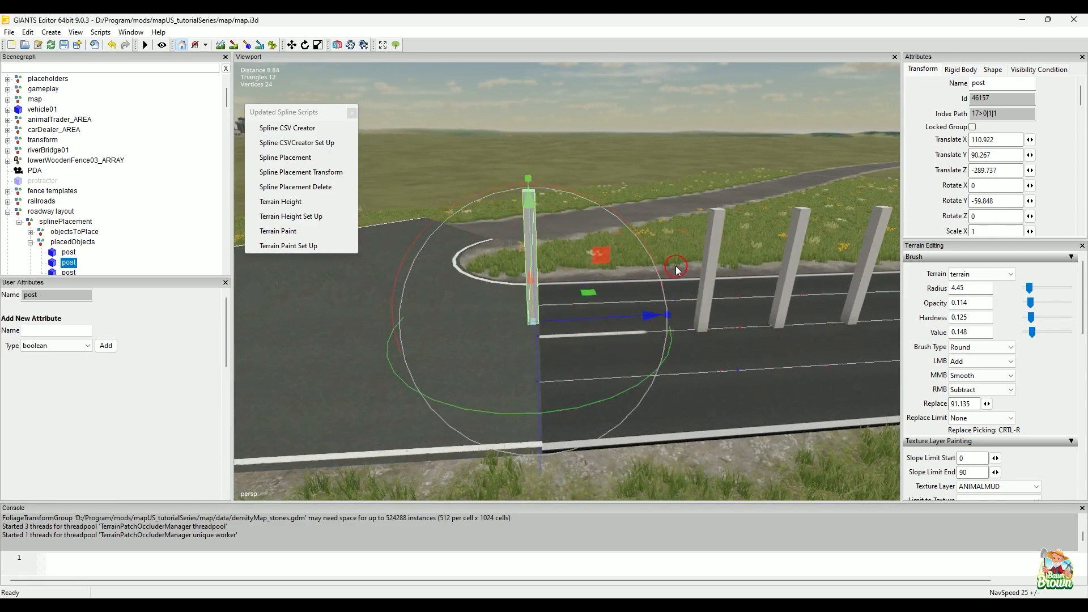
pyautogui.keyDown('alt'); pyautogui.moveTo(561, 355); pyautogui.dragTo(606, 358); pyautogui.keyUp('alt')
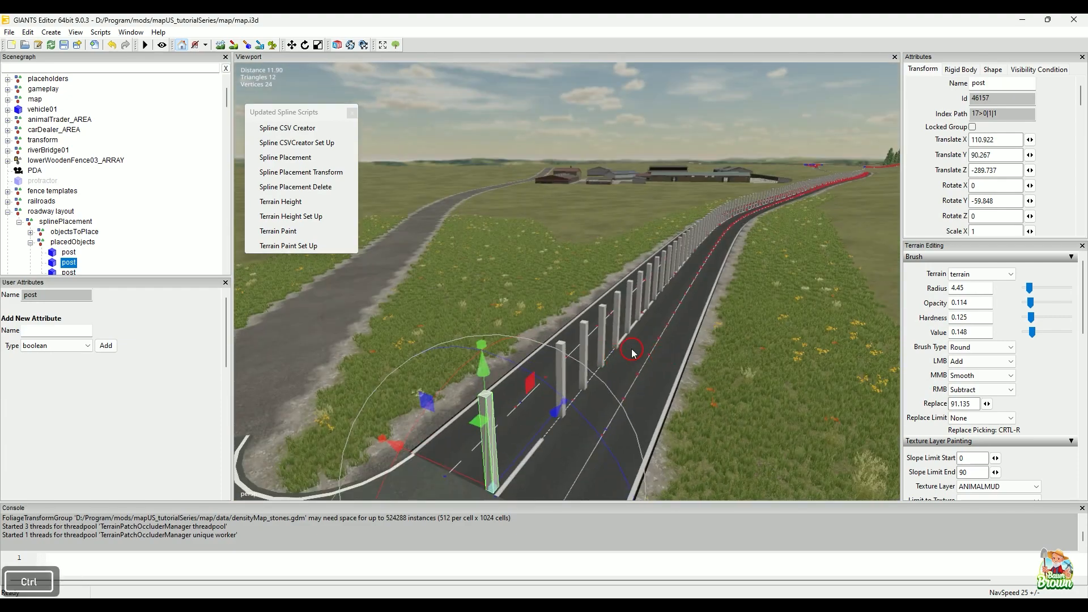
pyautogui.hotkey('ctrl', 'z')
# Delete all placed posts of the splinePlacement group with the Spline Placement Delete script
pyautogui.keyDown('alt'); pyautogui.moveTo(659, 350); pyautogui.dragTo(603, 409); pyautogui.keyUp('alt')
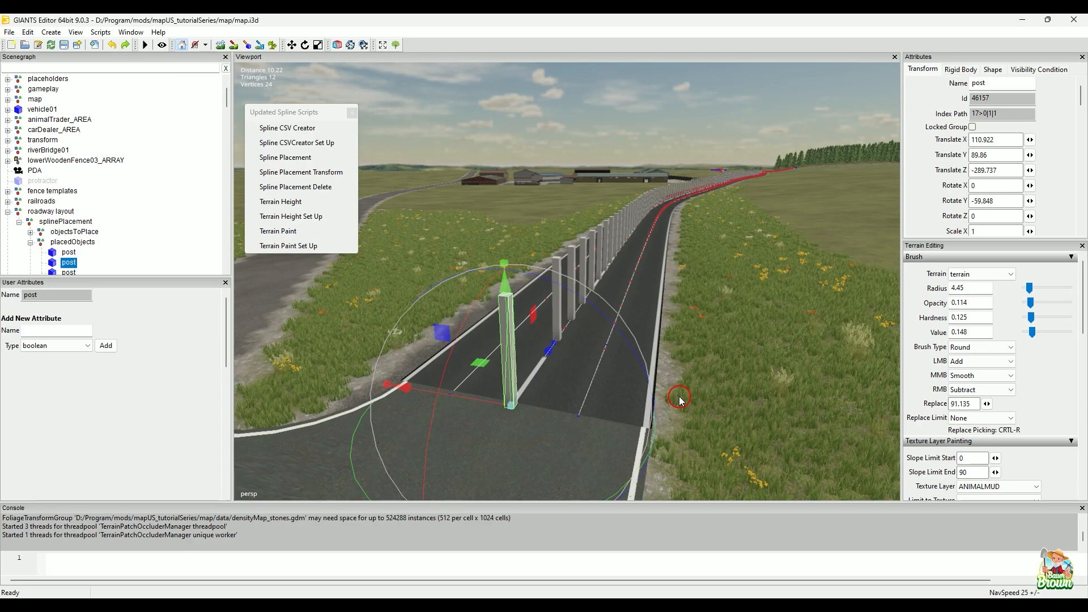
pyautogui.keyDown('alt'); pyautogui.moveTo(678, 397); pyautogui.dragTo(718, 263); pyautogui.keyUp('alt')
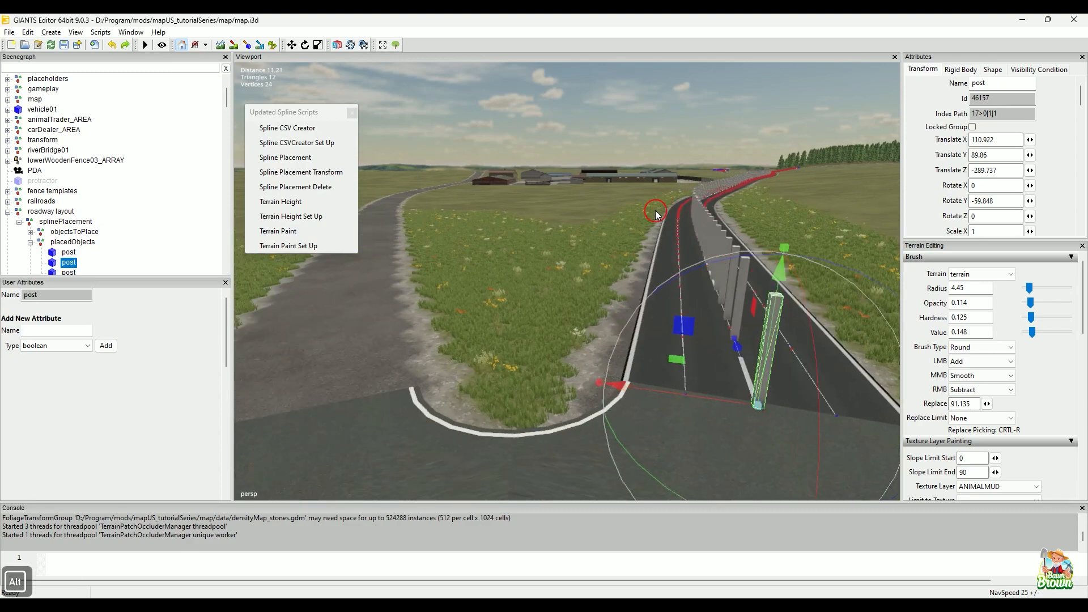
pyautogui.click(85, 224)
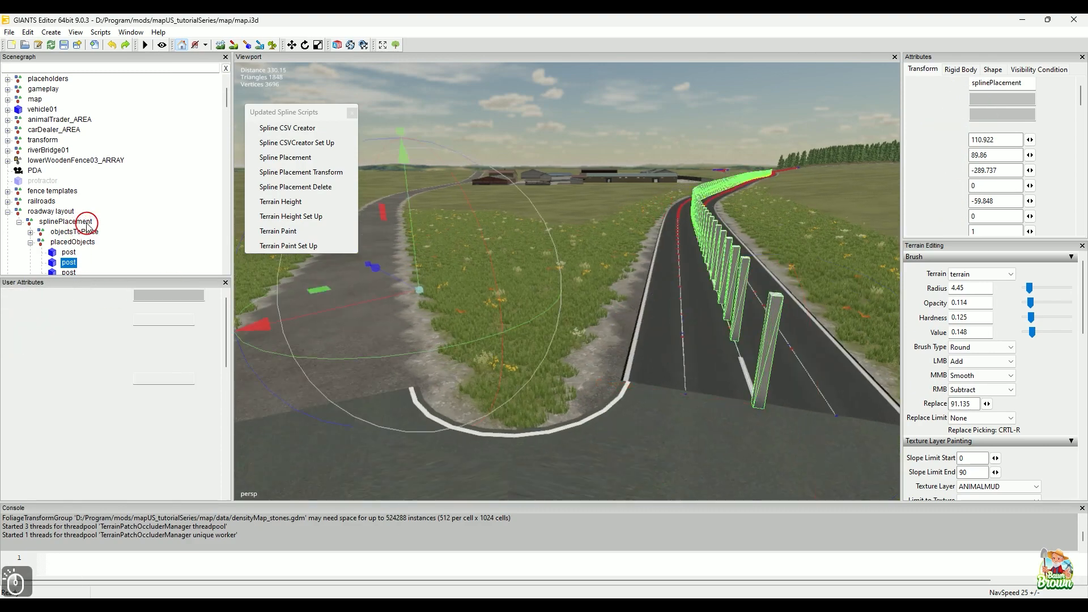
pyautogui.click(289, 188)
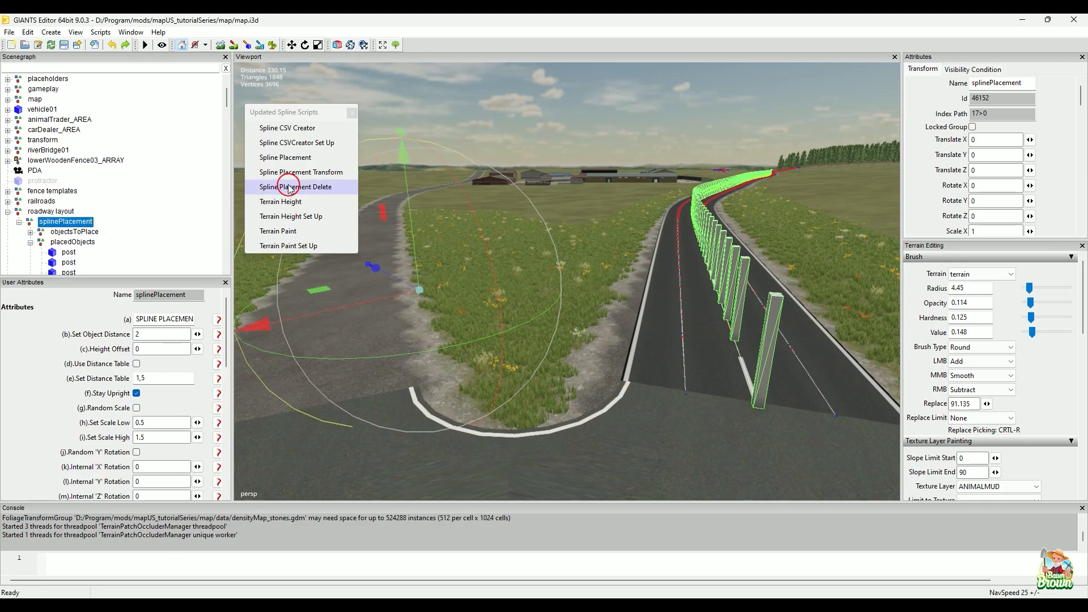
pyautogui.keyDown('alt'); pyautogui.click(684, 234); pyautogui.keyUp('alt')
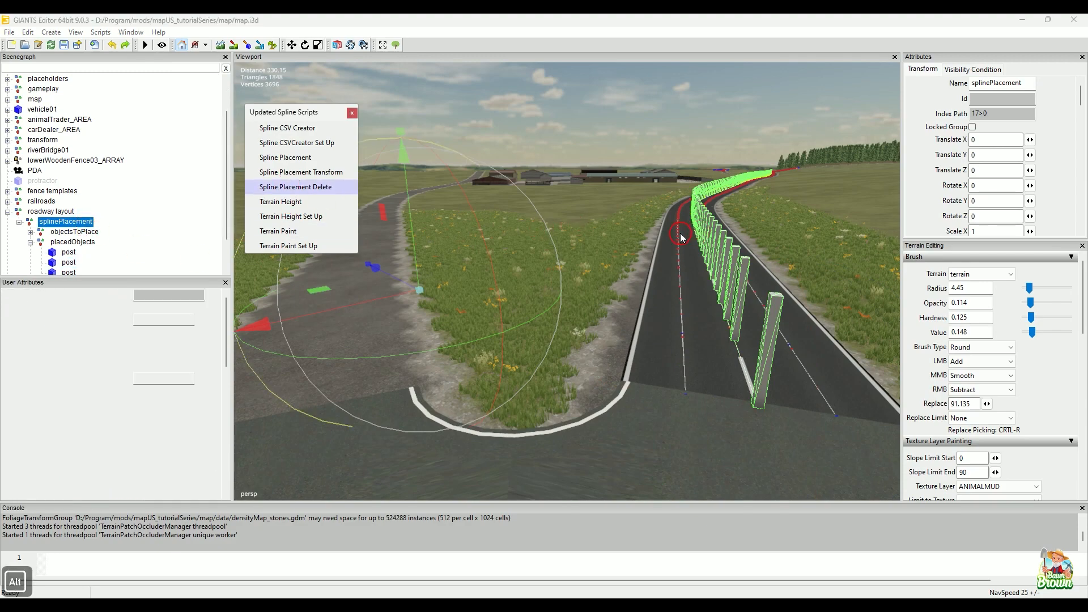
pyautogui.keyDown('alt'); pyautogui.moveTo(688, 233); pyautogui.dragTo(728, 323); pyautogui.keyUp('alt')
pyautogui.moveTo(227, 211); pyautogui.dragTo(226, 237)
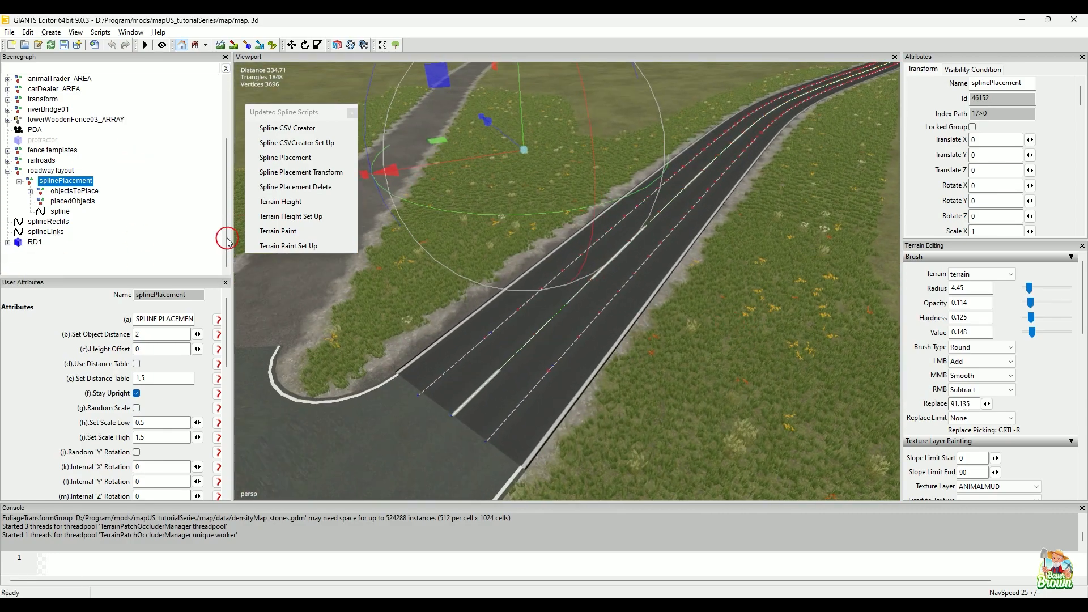
# Check the direction of splineRechts and reverse the direction of splineLinks
pyautogui.keyDown('alt'); pyautogui.moveTo(678, 395); pyautogui.dragTo(810, 340); pyautogui.keyUp('alt')
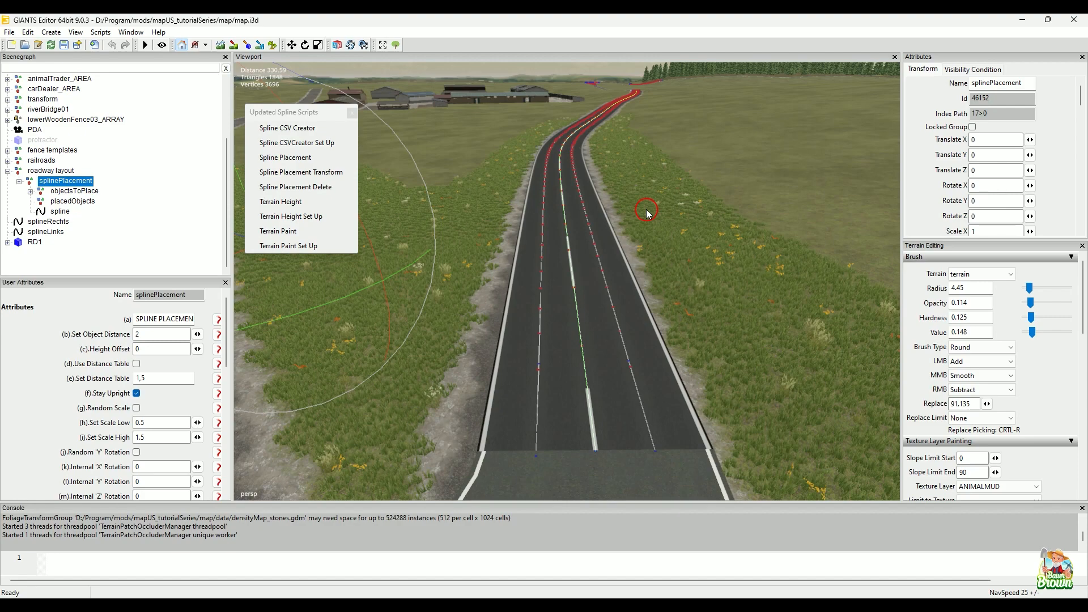
pyautogui.press('alt')
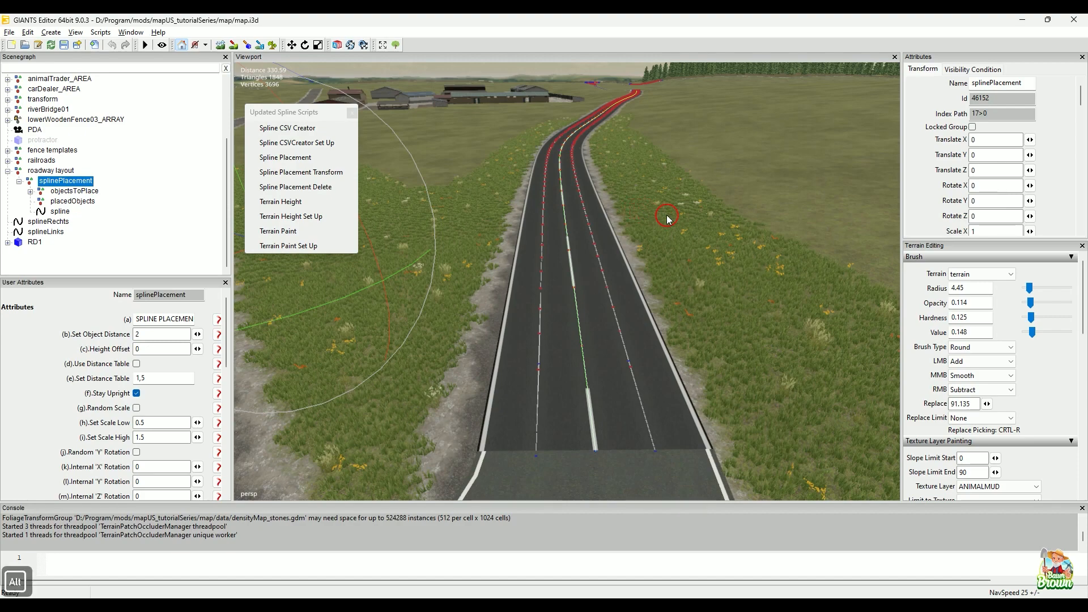
pyautogui.keyDown('alt'); pyautogui.moveTo(706, 218); pyautogui.dragTo(652, 304); pyautogui.keyUp('alt')
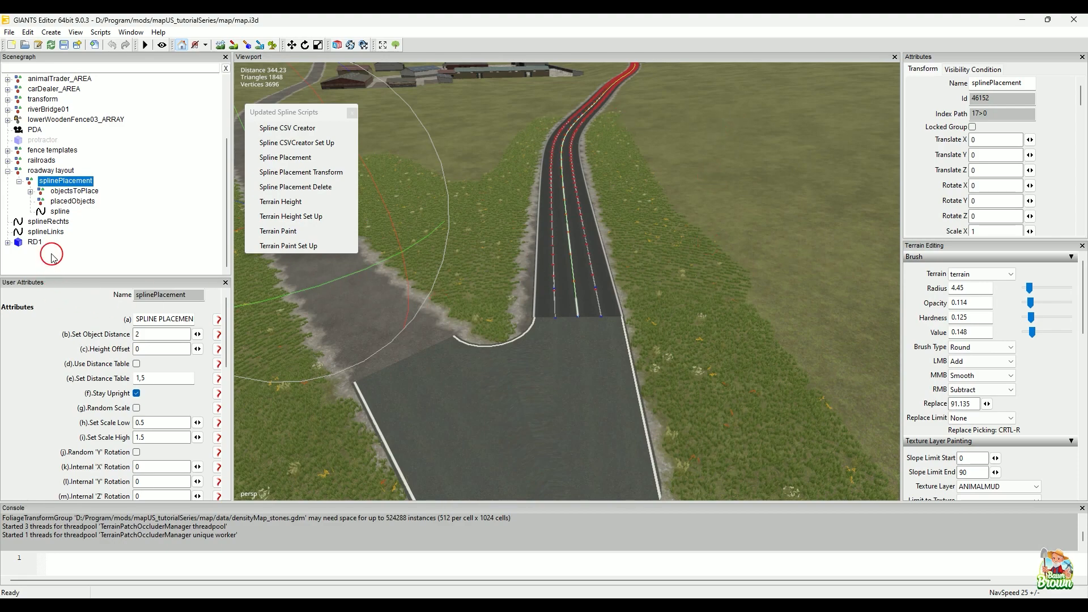
pyautogui.click(62, 222)
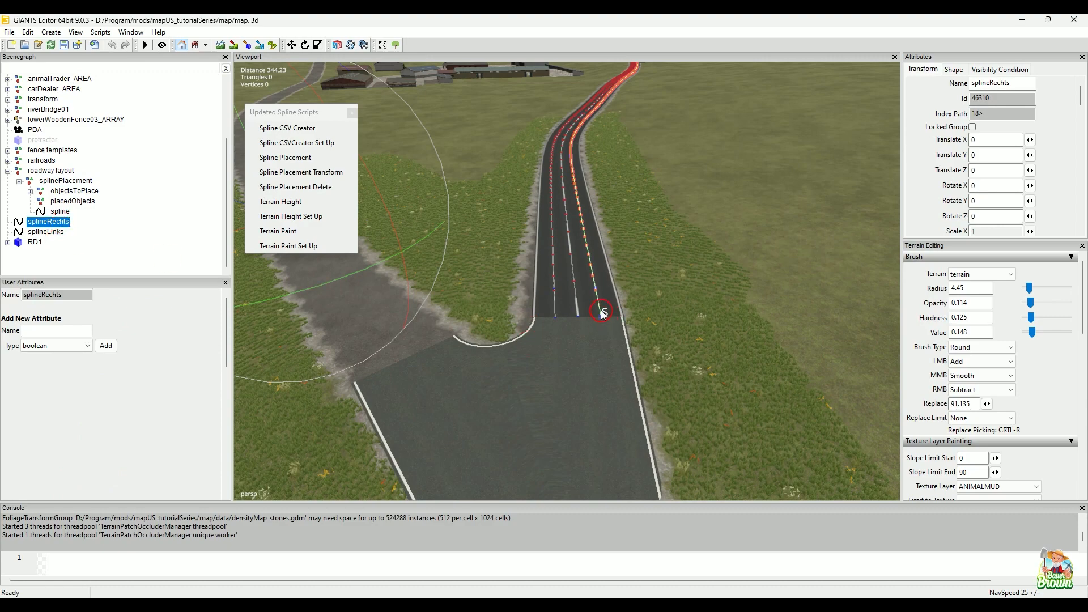
pyautogui.keyDown('alt'); pyautogui.moveTo(736, 201); pyautogui.dragTo(760, 240); pyautogui.keyUp('alt')
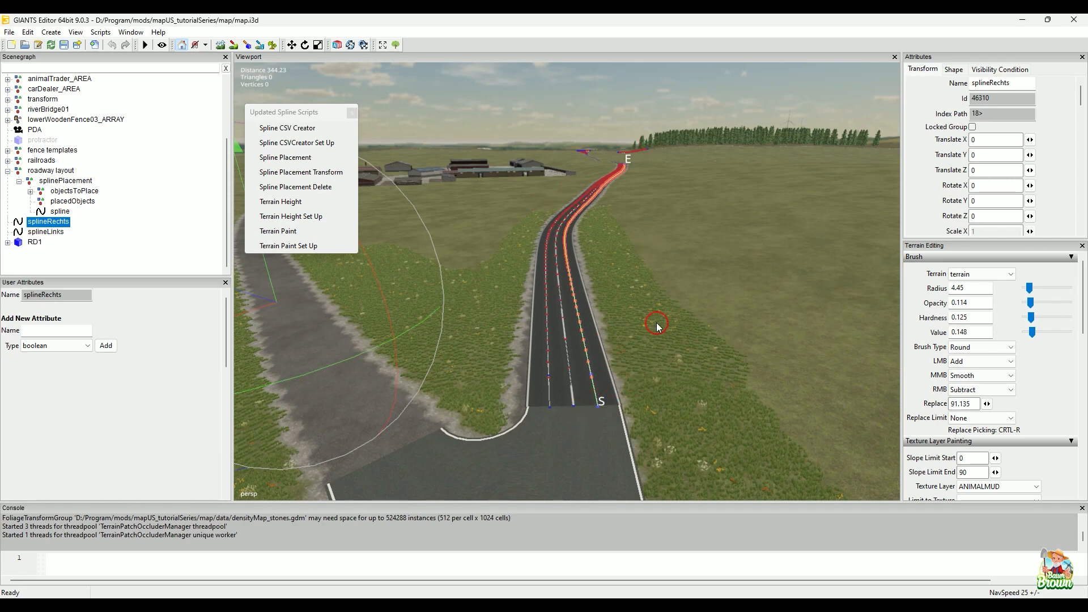
pyautogui.click(55, 237)
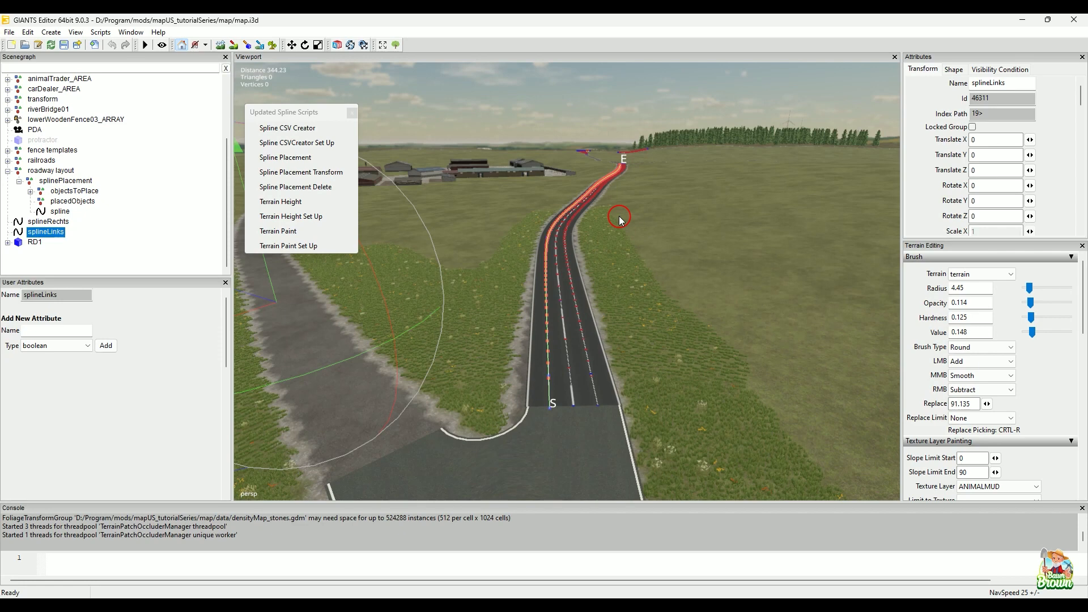
pyautogui.press('r')
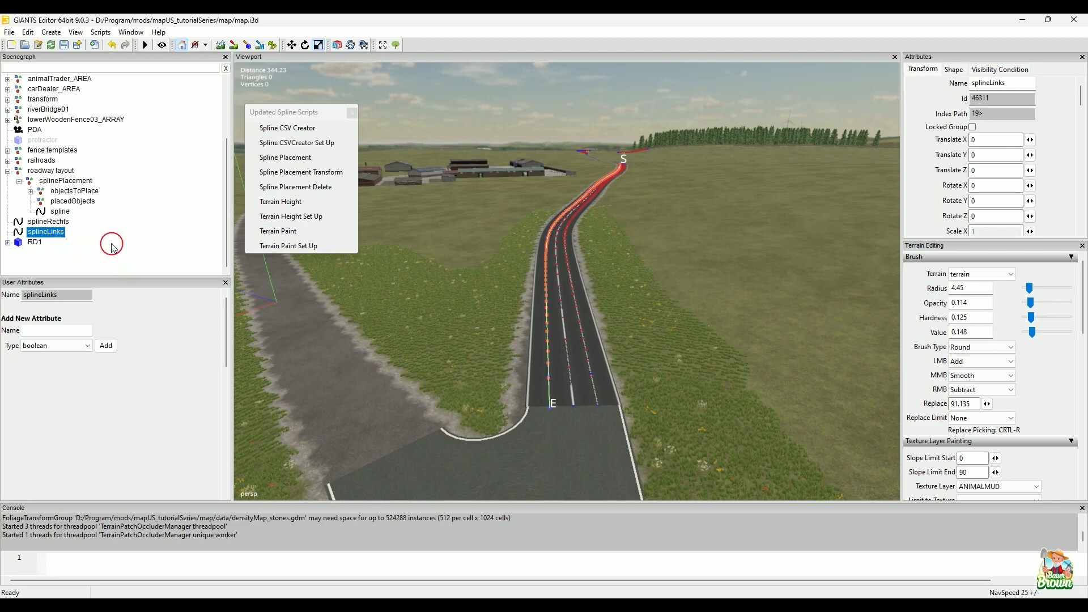
# Hide splineRechts and splineLinks, and group both splines with the RD1 road object
pyautogui.keyDown('ctrl'); pyautogui.click(68, 222); pyautogui.keyUp('ctrl')
pyautogui.hotkey('ctrl', 'h')
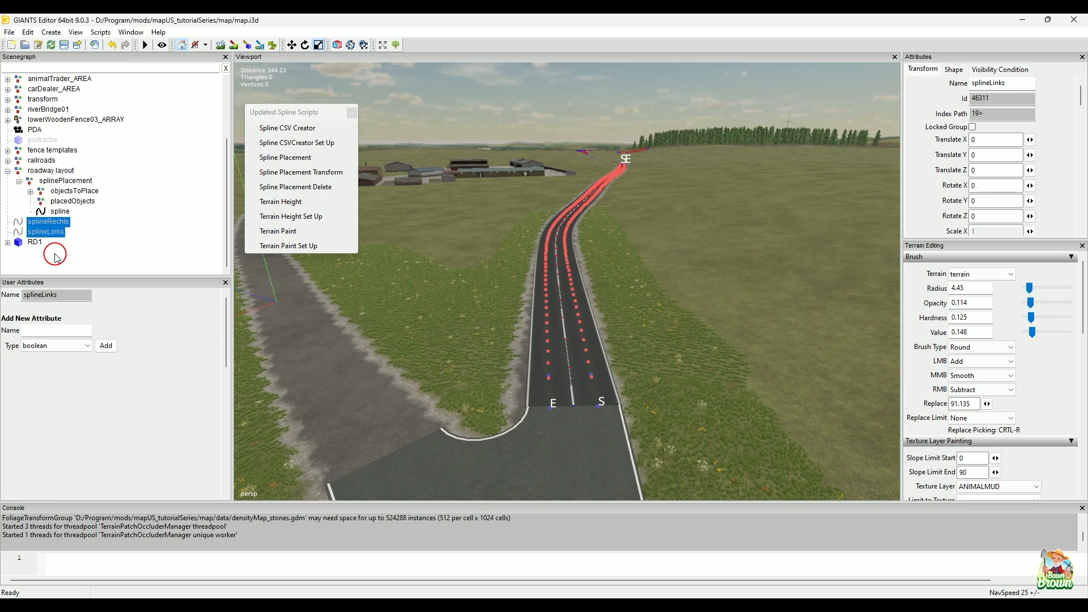
pyautogui.keyDown('ctrl'); pyautogui.click(35, 243); pyautogui.keyUp('ctrl')
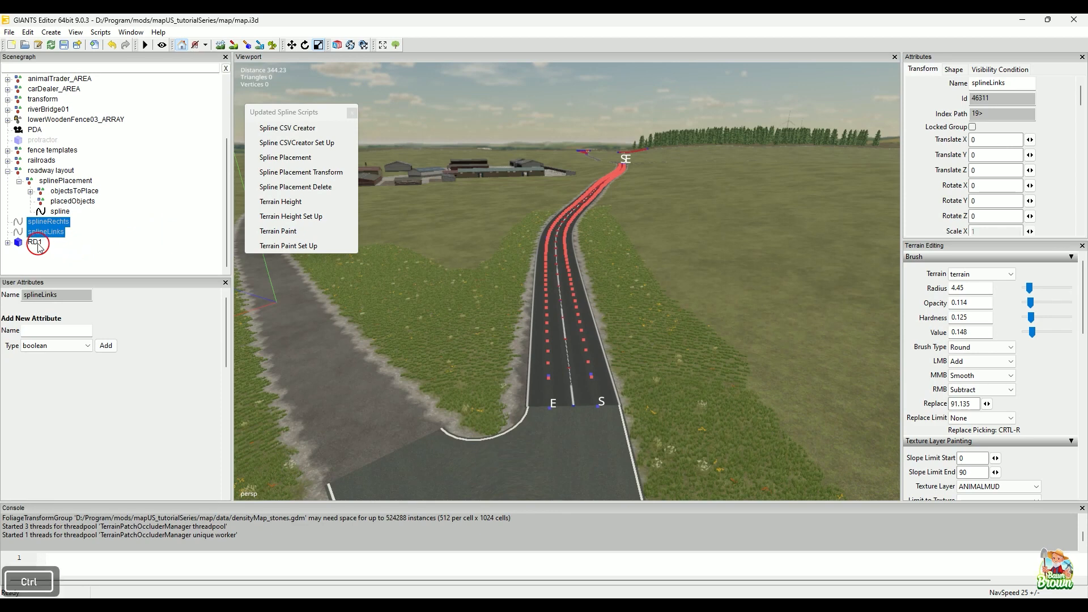
pyautogui.hotkey('ctrl', 'g')
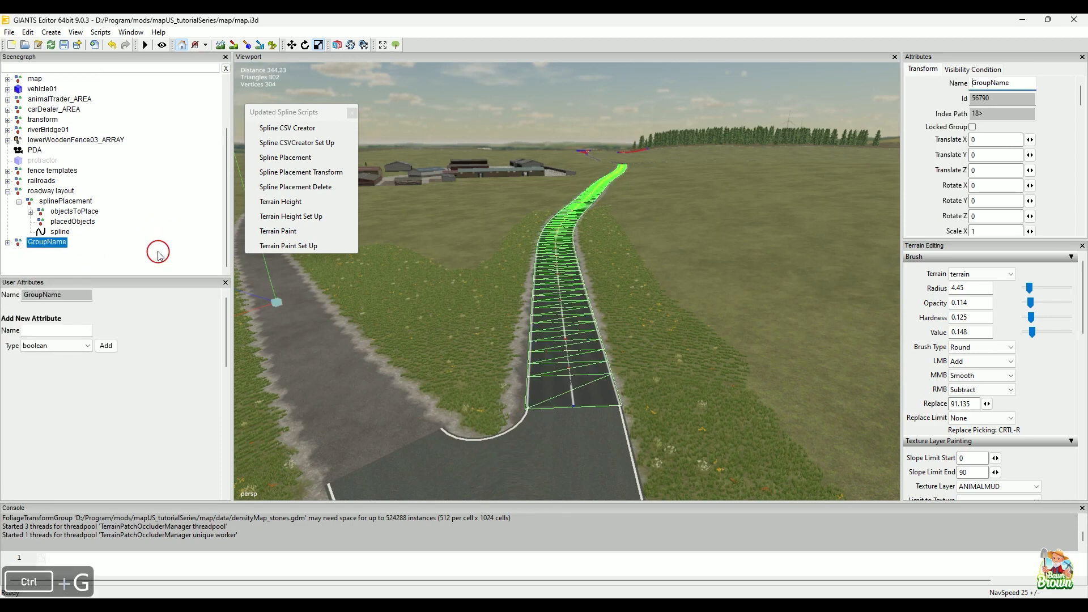
# Rename the new group holding the road and its two splines as RD1, and clear the selection
pyautogui.click(64, 252)
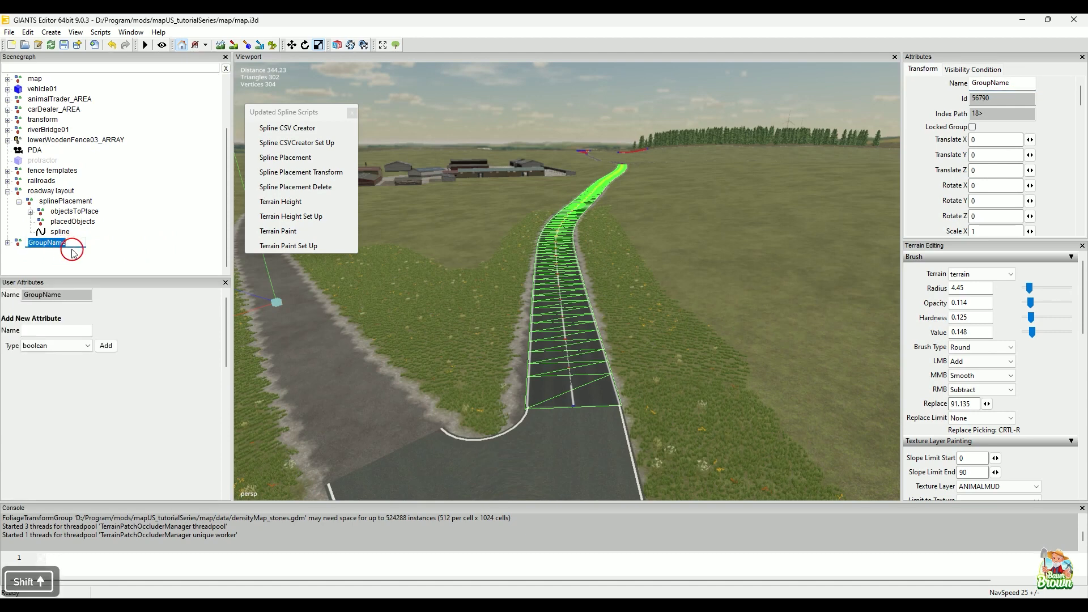
pyautogui.write('RD1')
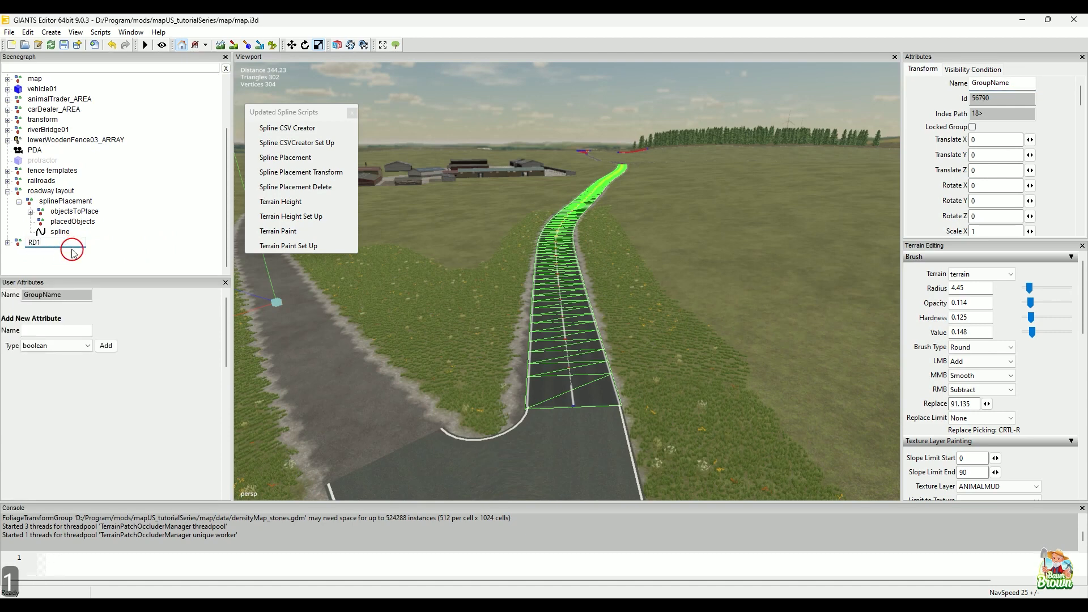
pyautogui.press('Return')
pyautogui.click(765, 221)
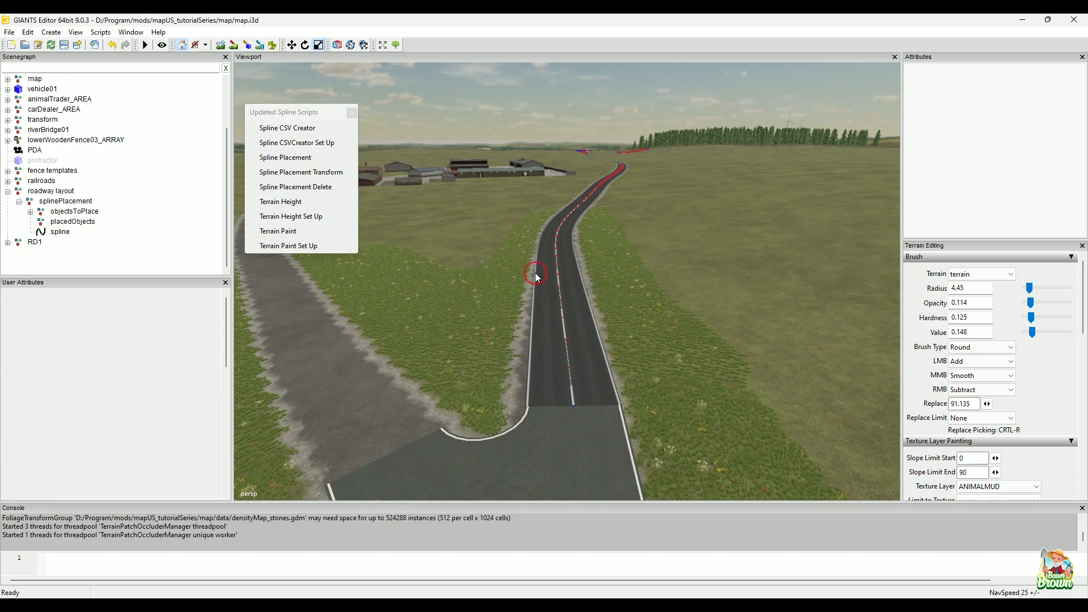
# Expand the map group and its roadSystem subgroup in the scenegraph
pyautogui.scroll(1, 83, 178)
pyautogui.scroll(1, 85, 178)
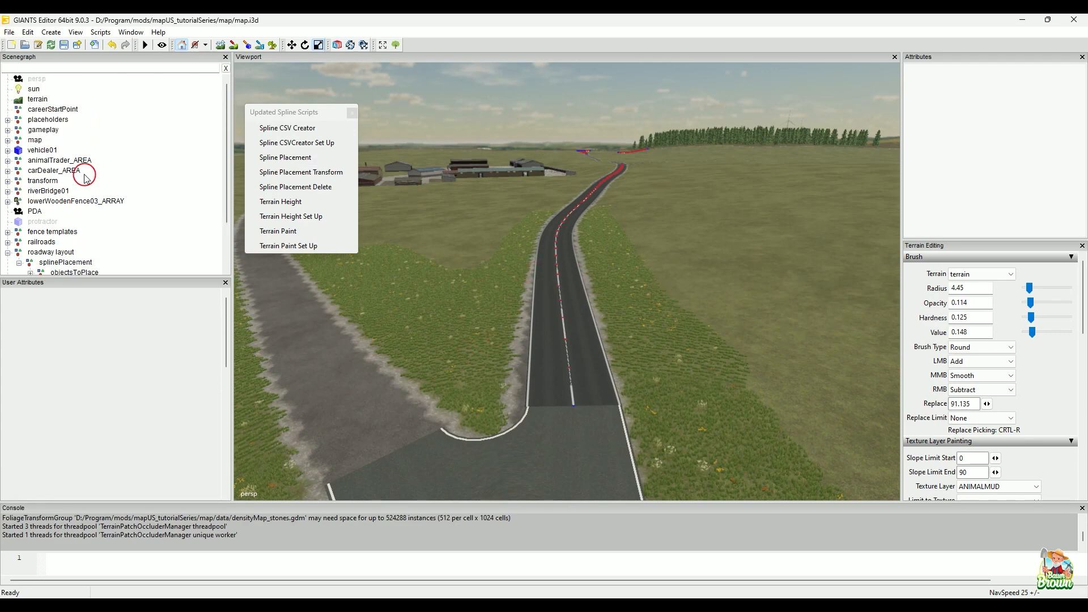
pyautogui.click(8, 140)
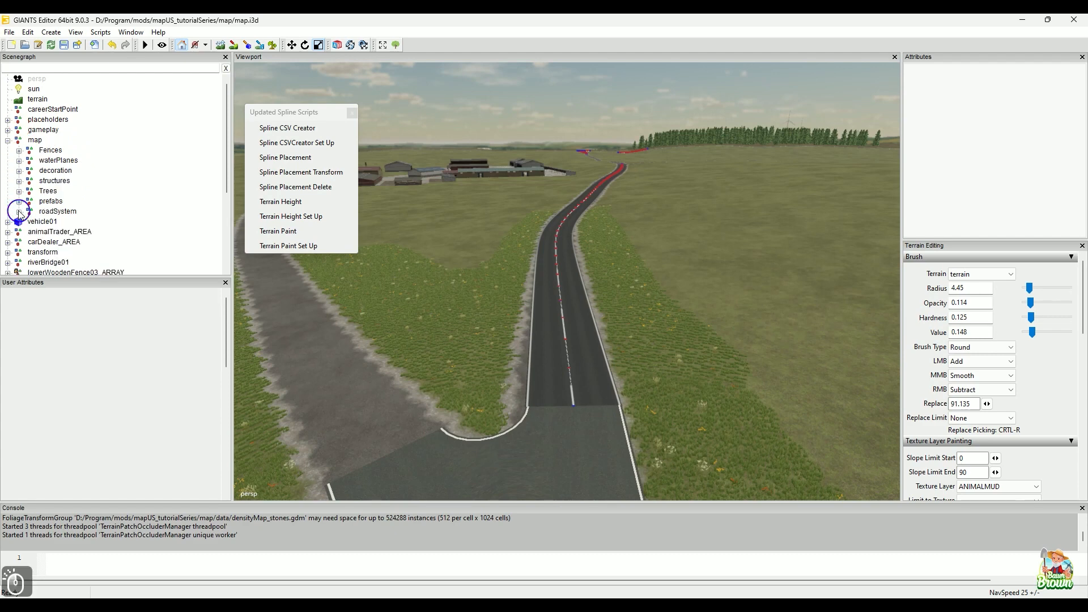
pyautogui.scroll(-1, 23, 193)
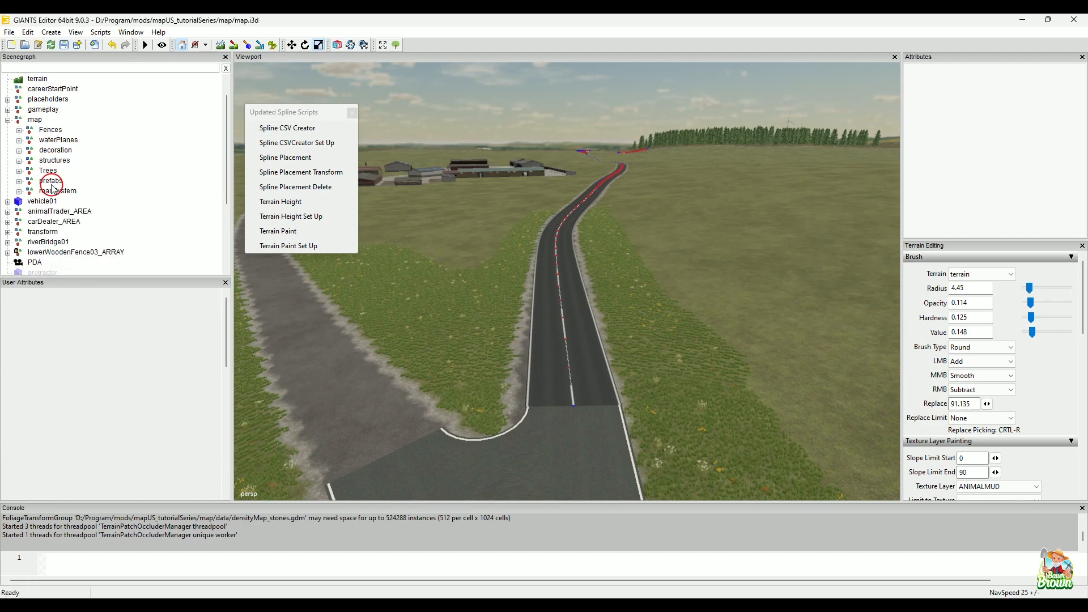
pyautogui.click(19, 191)
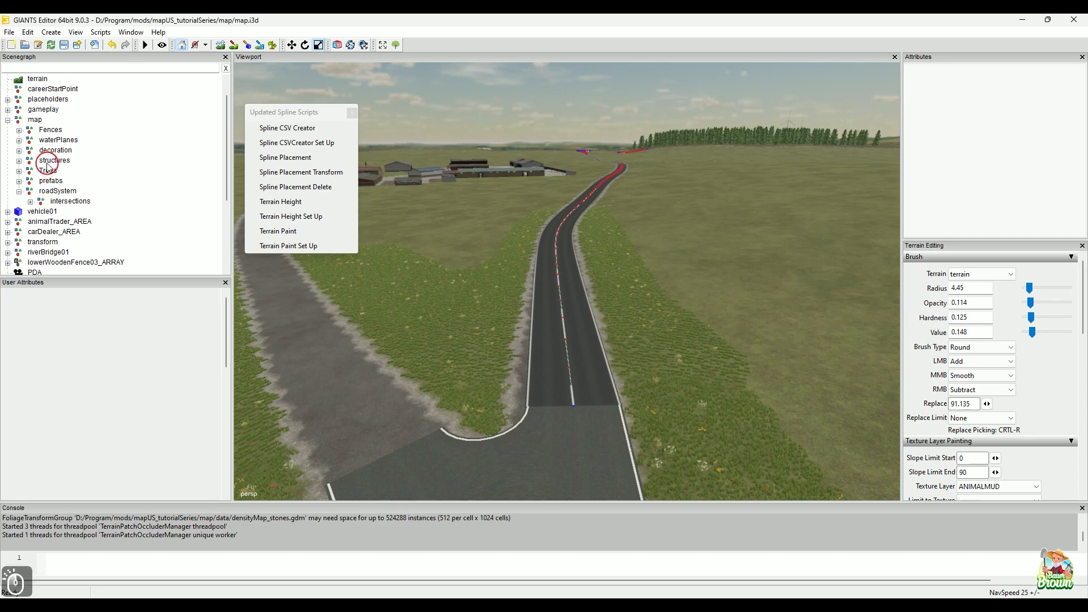
# Hide the spline inside the splinePlacement group of the roadway layout and clear the selection
pyautogui.scroll(-2, 40, 196)
pyautogui.scroll(-1, 43, 196)
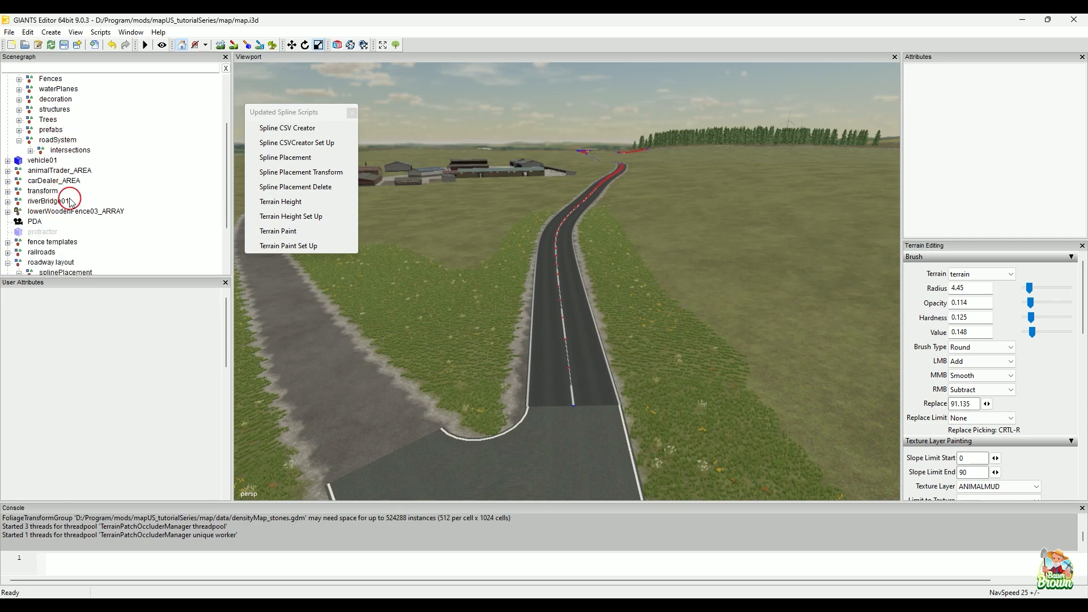
pyautogui.scroll(-1, 71, 201)
pyautogui.scroll(-1, 86, 228)
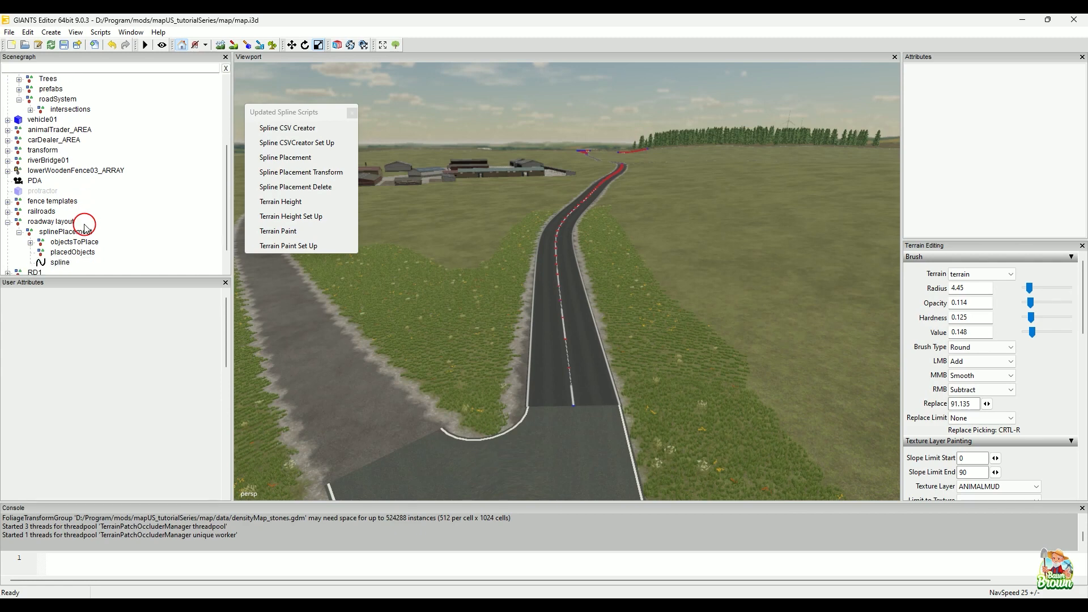
pyautogui.scroll(-1, 84, 228)
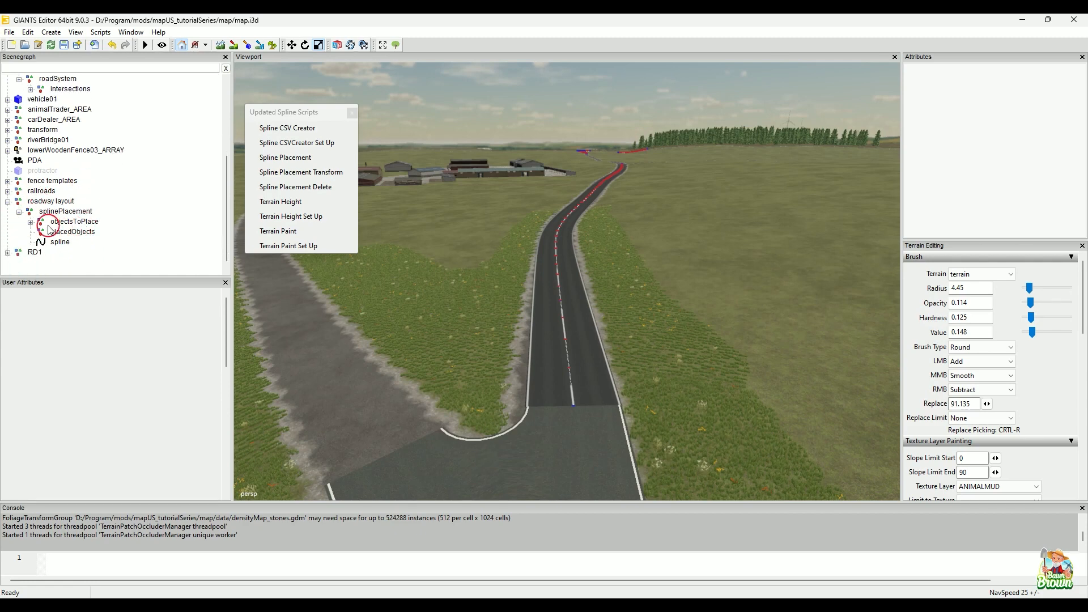
pyautogui.click(60, 243)
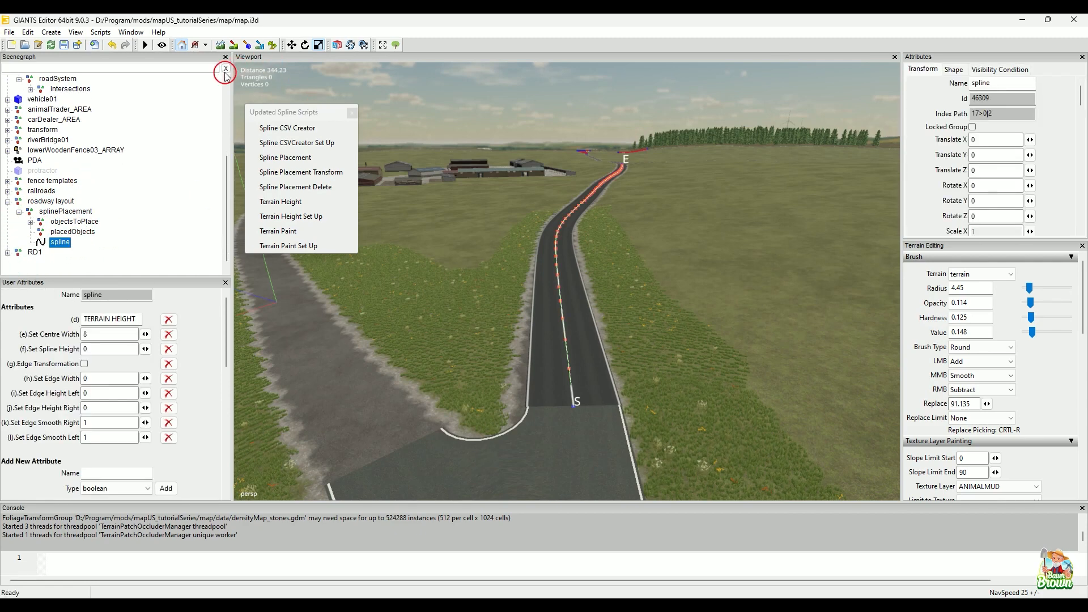
pyautogui.hotkey('ctrl', 'h')
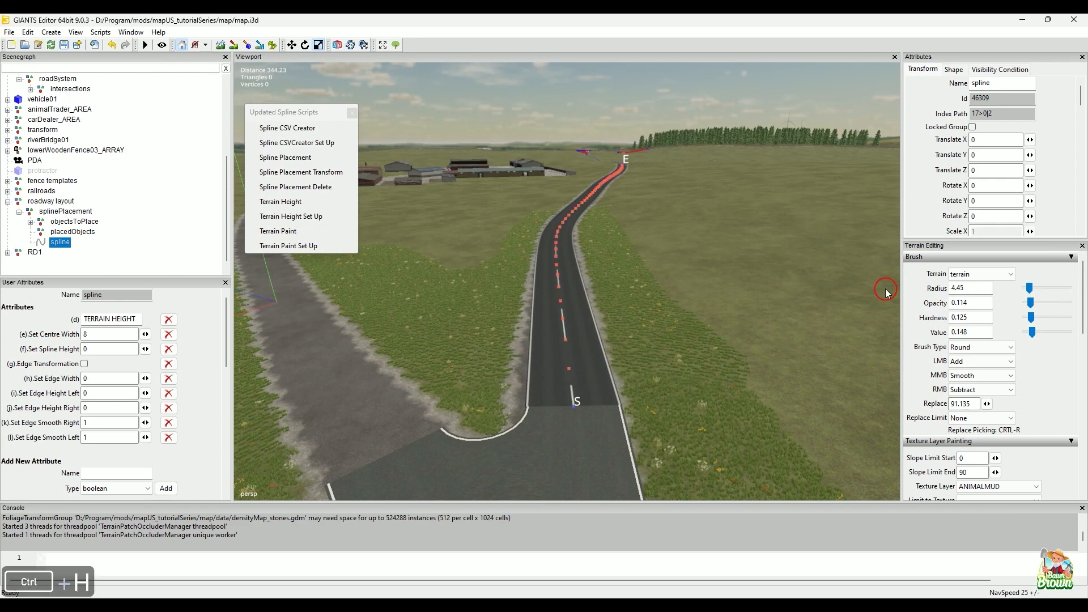
pyautogui.hotkey('ctrl', 'h')
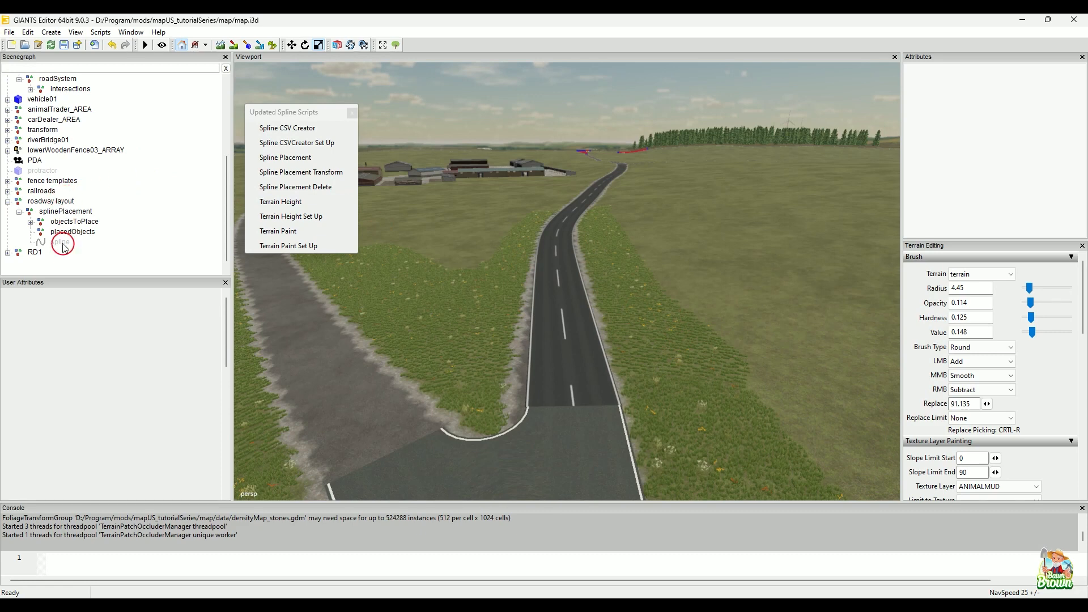
# Move the RD1 group into roadSystem and wrap it there in a new group named streets
pyautogui.click(36, 254)
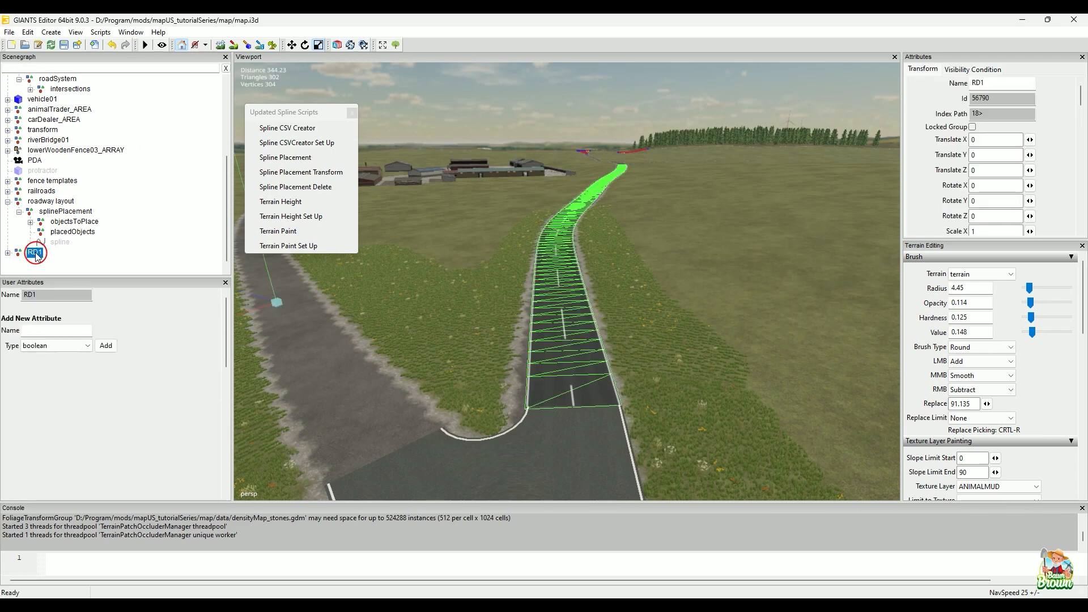
pyautogui.moveTo(36, 255); pyautogui.dragTo(63, 83)
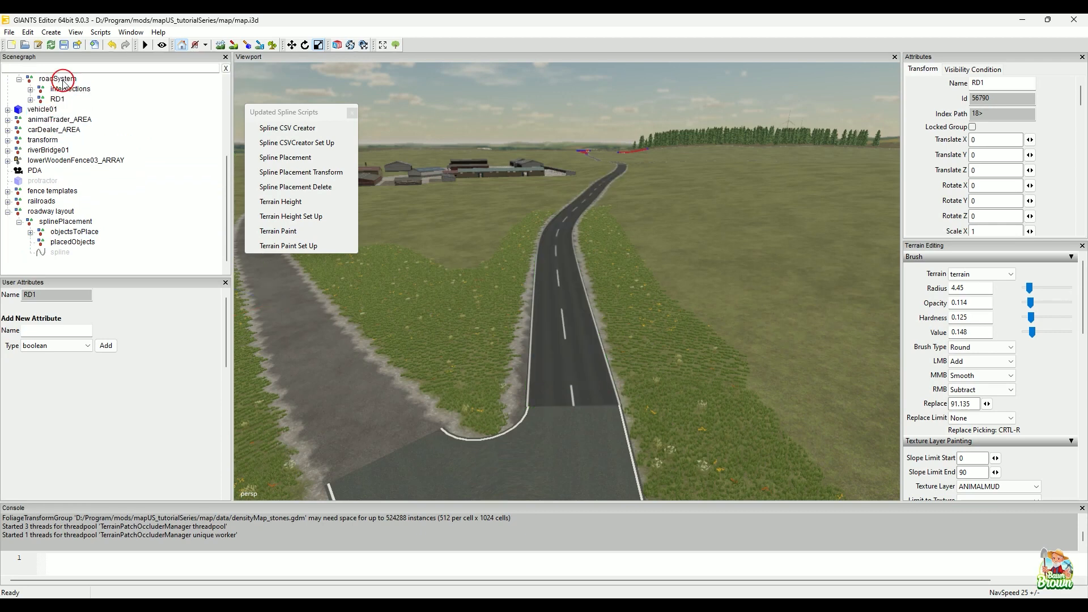
pyautogui.click(58, 100)
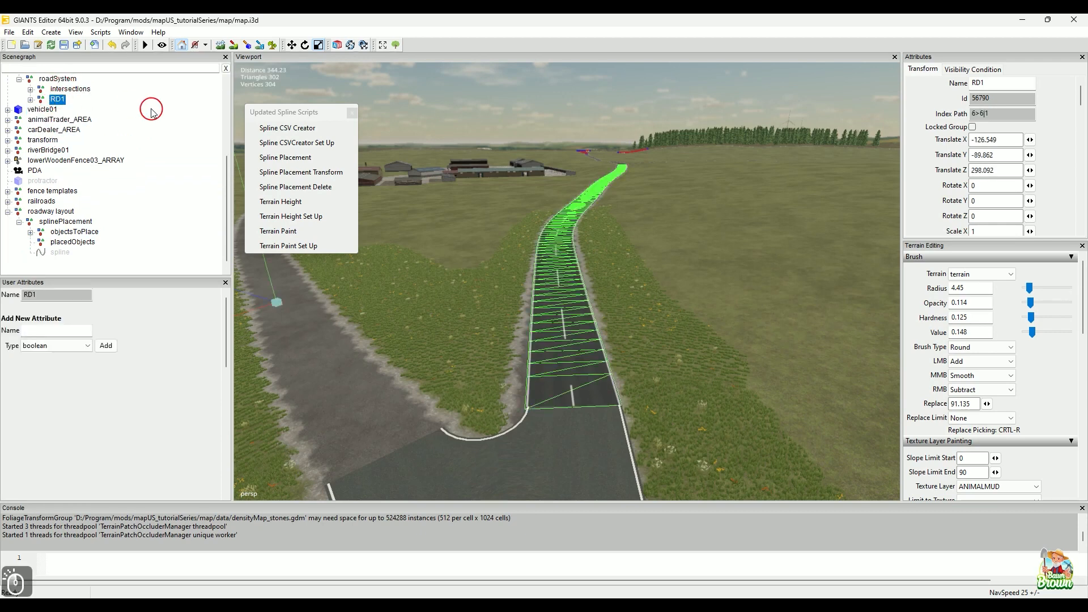
pyautogui.hotkey('ctrl', 'g')
pyautogui.click(77, 101)
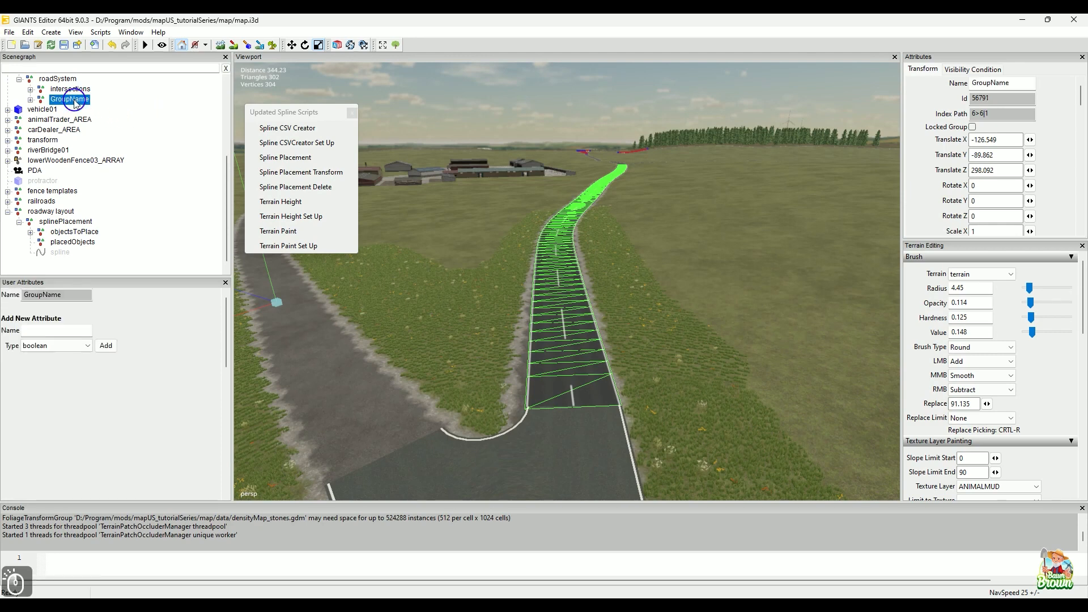
pyautogui.write('str')
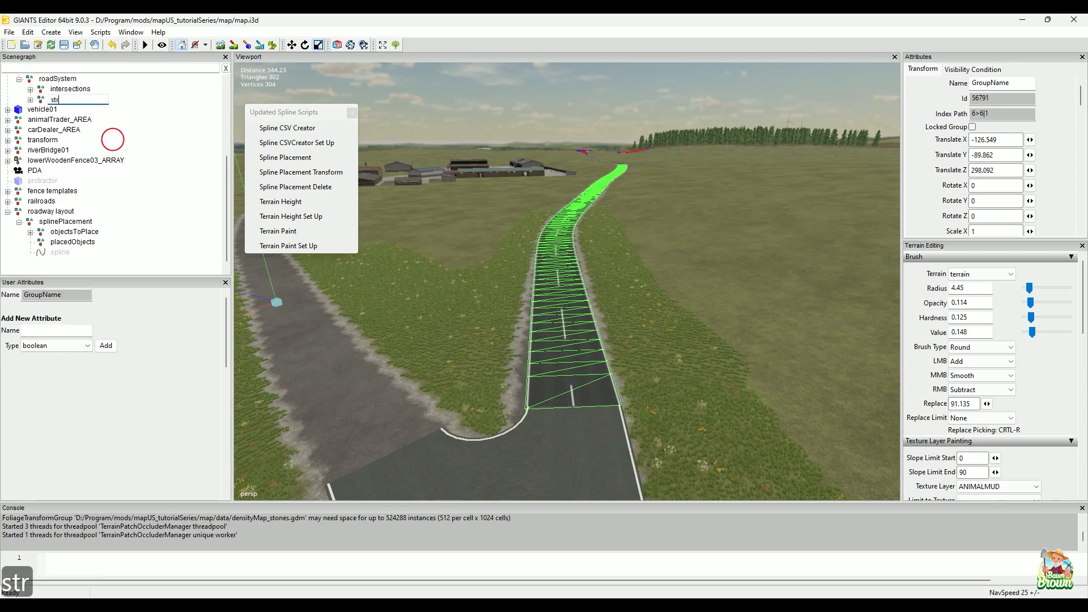
pyautogui.write('eets')
pyautogui.press('Return')
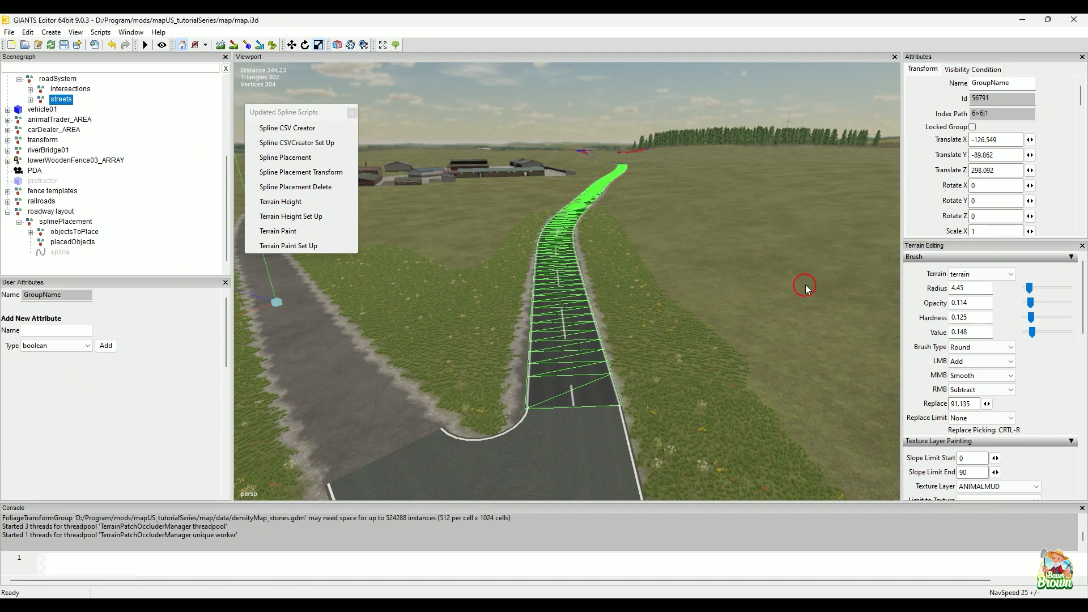
pyautogui.click(622, 85)
# Inspect the new road from several angles, checking its joint with the intersection and its edges against the terrain
pyautogui.keyDown('alt'); pyautogui.moveTo(614, 165); pyautogui.dragTo(765, 306); pyautogui.keyUp('alt')
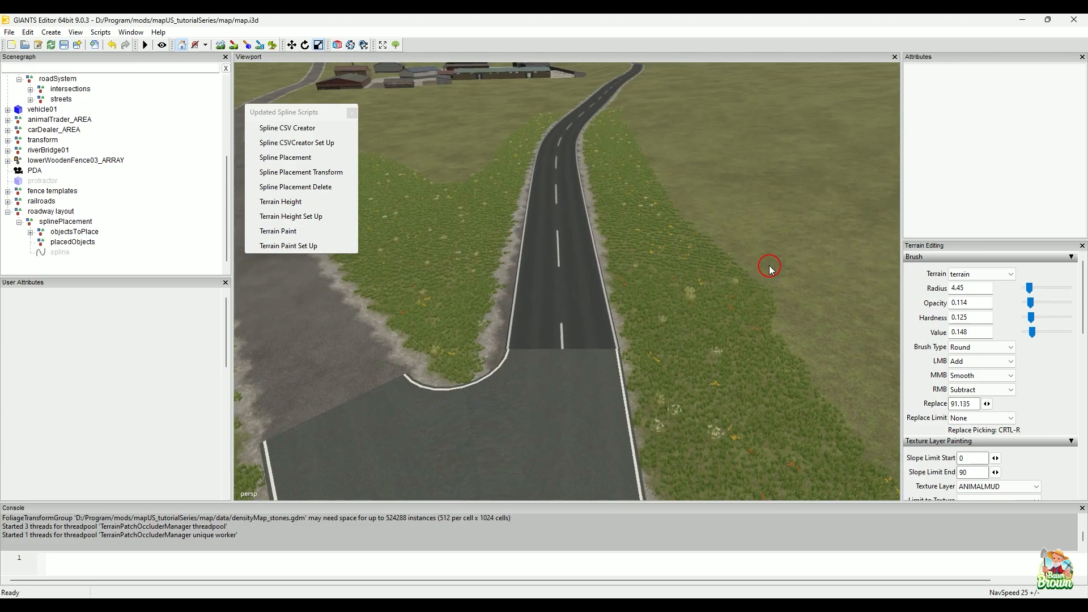
pyautogui.keyDown('alt'); pyautogui.moveTo(759, 225); pyautogui.dragTo(629, 304); pyautogui.keyUp('alt')
pyautogui.keyDown('alt'); pyautogui.moveTo(629, 304); pyautogui.dragTo(639, 283, button='right'); pyautogui.keyUp('alt')
pyautogui.keyDown('alt'); pyautogui.moveTo(638, 284); pyautogui.dragTo(716, 301); pyautogui.keyUp('alt')
pyautogui.keyDown('alt'); pyautogui.moveTo(716, 301); pyautogui.dragTo(566, 330, button='right'); pyautogui.keyUp('alt')
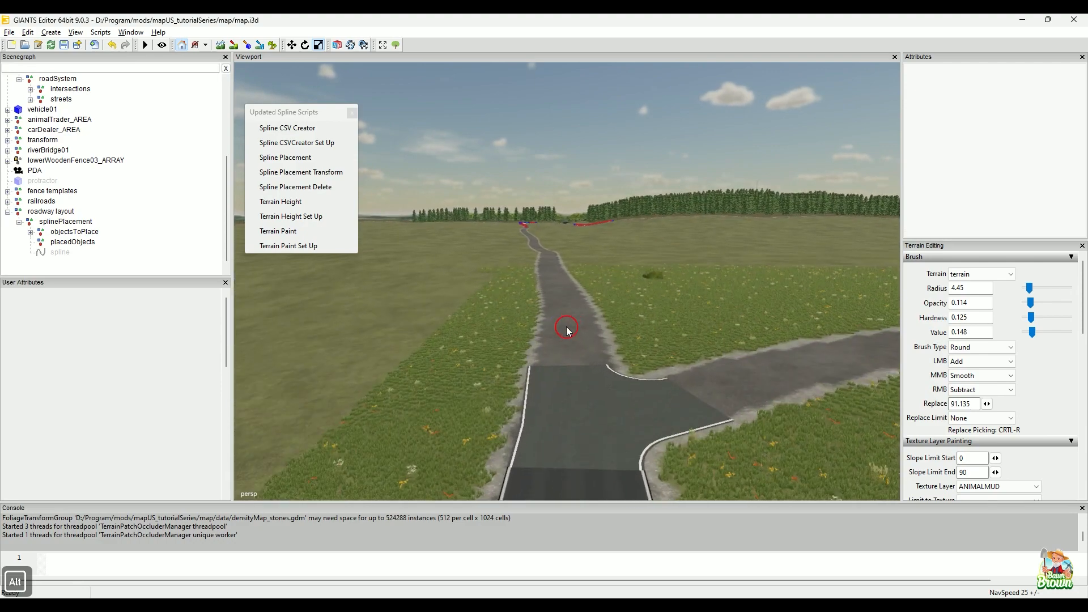
pyautogui.moveTo(566, 330)
pyautogui.keyDown('alt'); pyautogui.mouseDown()
pyautogui.moveTo(623, 332)
pyautogui.moveTo(590, 401)
pyautogui.moveTo(619, 371)
pyautogui.mouseUp(); pyautogui.keyUp('alt')
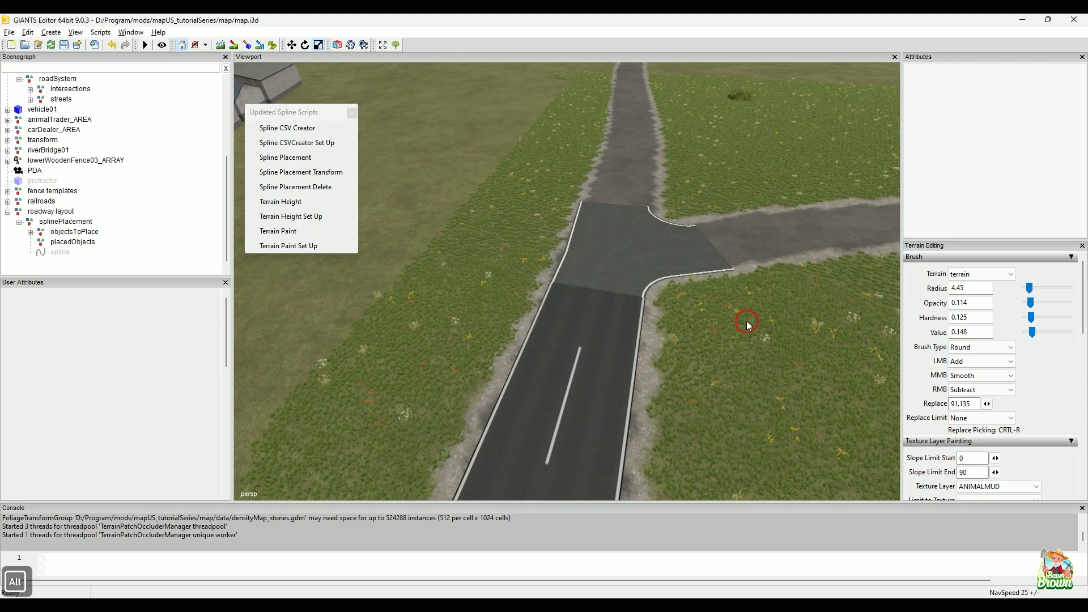
pyautogui.moveTo(743, 318)
pyautogui.keyDown('alt'); pyautogui.mouseDown()
pyautogui.moveTo(726, 354)
pyautogui.moveTo(612, 339)
pyautogui.mouseUp(); pyautogui.keyUp('alt')
pyautogui.moveTo(612, 339)
pyautogui.keyDown('alt'); pyautogui.mouseDown(button='right')
pyautogui.moveTo(610, 347)
pyautogui.moveTo(637, 311)
pyautogui.moveTo(639, 343)
pyautogui.mouseUp(button='right'); pyautogui.keyUp('alt')
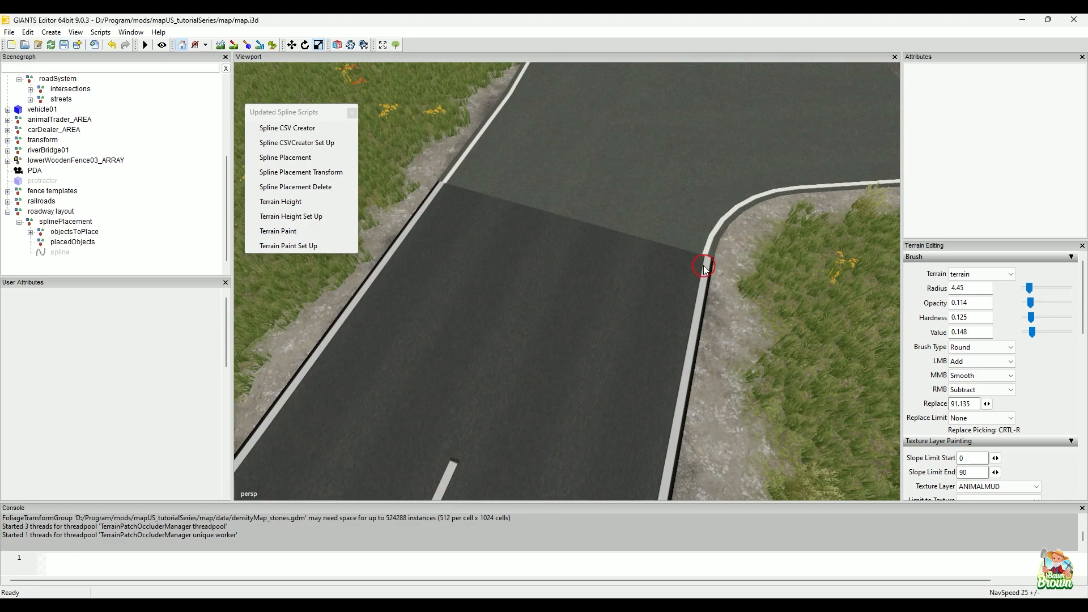
pyautogui.moveTo(739, 230)
pyautogui.keyDown('alt'); pyautogui.mouseDown(button='right')
pyautogui.moveTo(729, 295)
pyautogui.moveTo(683, 313)
pyautogui.moveTo(688, 323)
pyautogui.moveTo(649, 348)
pyautogui.moveTo(654, 377)
pyautogui.moveTo(671, 375)
pyautogui.moveTo(662, 356)
pyautogui.moveTo(698, 351)
pyautogui.moveTo(689, 342)
pyautogui.mouseUp(button='right'); pyautogui.keyUp('alt')
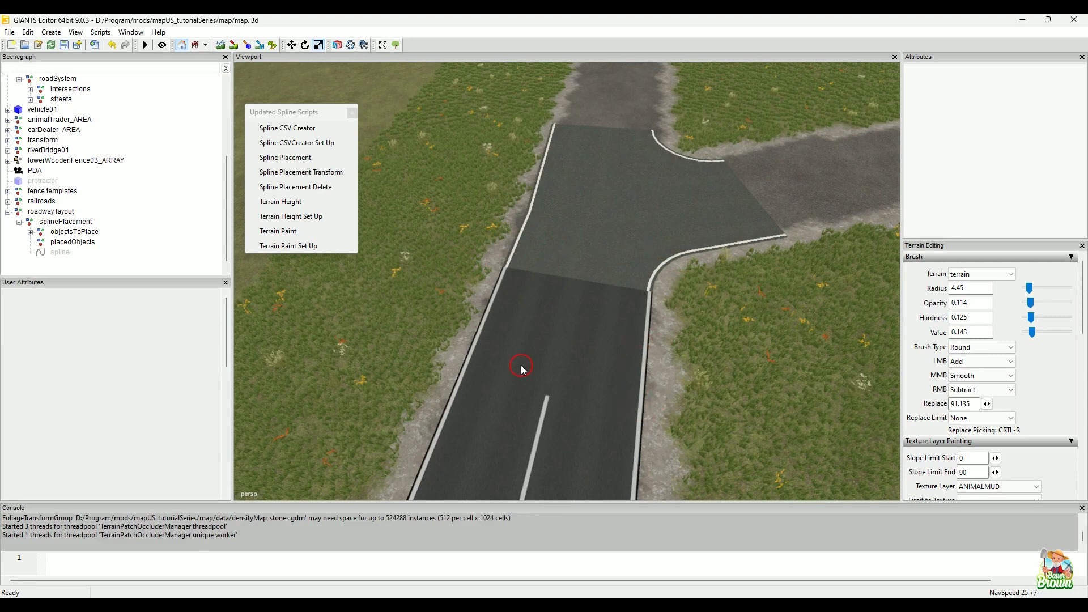
pyautogui.keyDown('alt'); pyautogui.moveTo(575, 355); pyautogui.dragTo(525, 392); pyautogui.keyUp('alt')
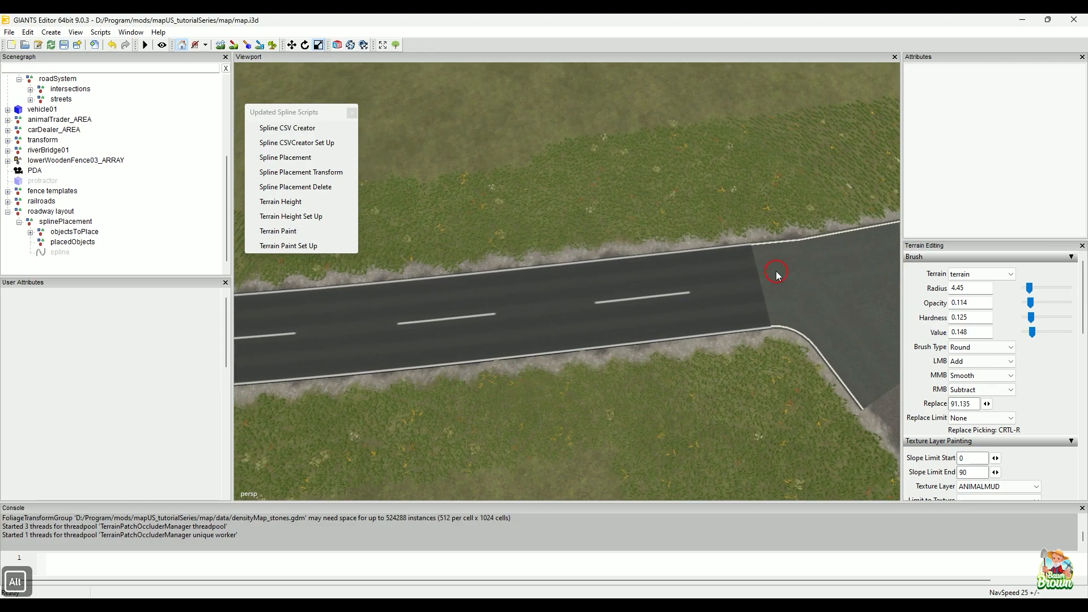
pyautogui.keyDown('alt'); pyautogui.moveTo(291, 397); pyautogui.dragTo(520, 374); pyautogui.keyUp('alt')
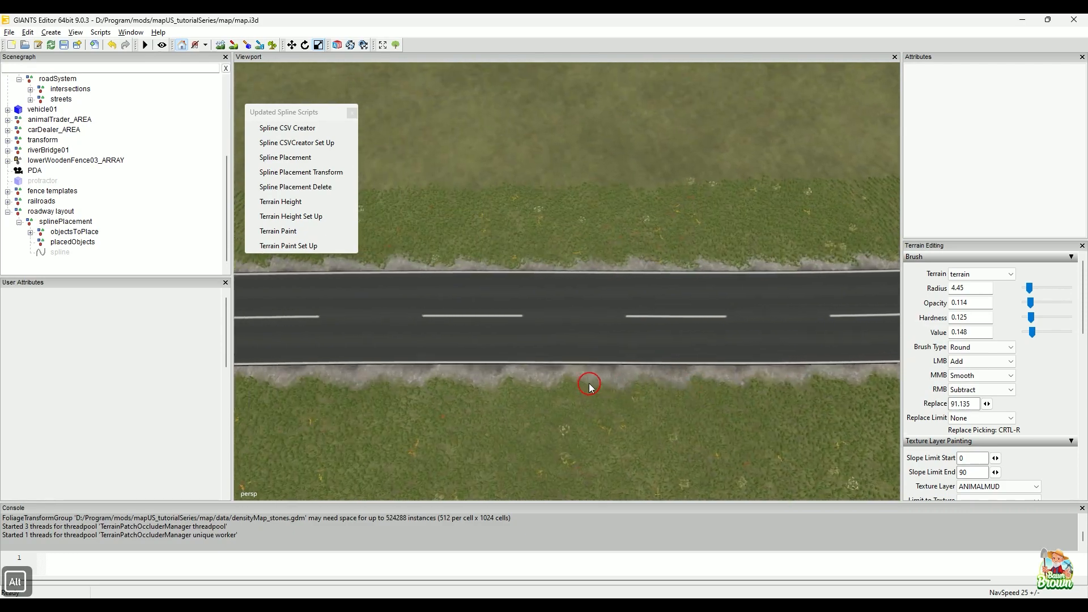
pyautogui.keyDown('alt'); pyautogui.moveTo(398, 391); pyautogui.dragTo(593, 311); pyautogui.keyUp('alt')
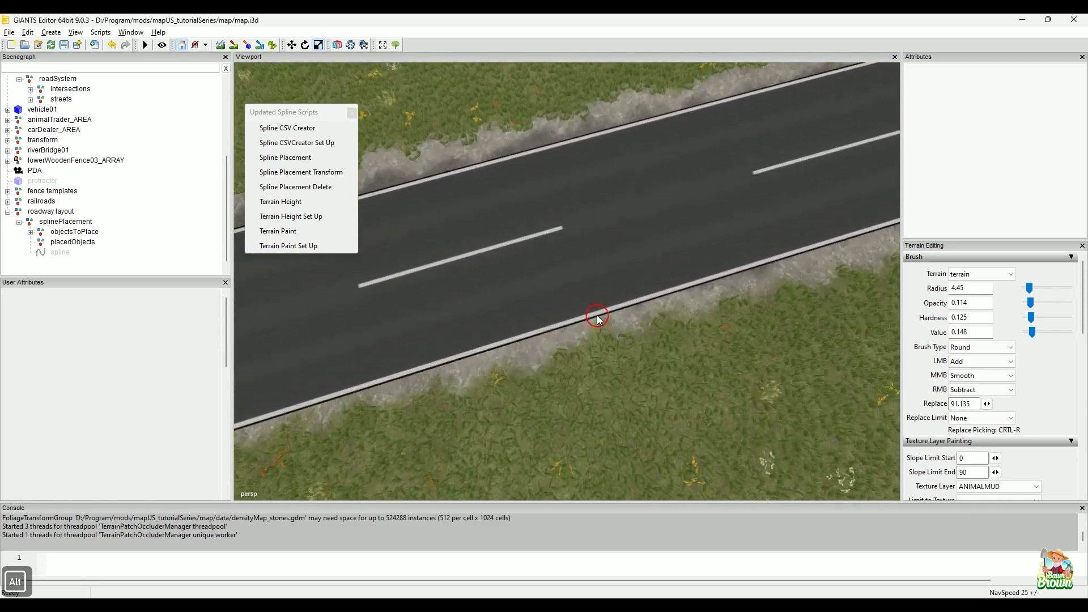
pyautogui.keyDown('alt'); pyautogui.moveTo(593, 311); pyautogui.dragTo(648, 334, button='right'); pyautogui.keyUp('alt')
pyautogui.keyDown('alt'); pyautogui.moveTo(648, 334); pyautogui.dragTo(651, 296); pyautogui.keyUp('alt')
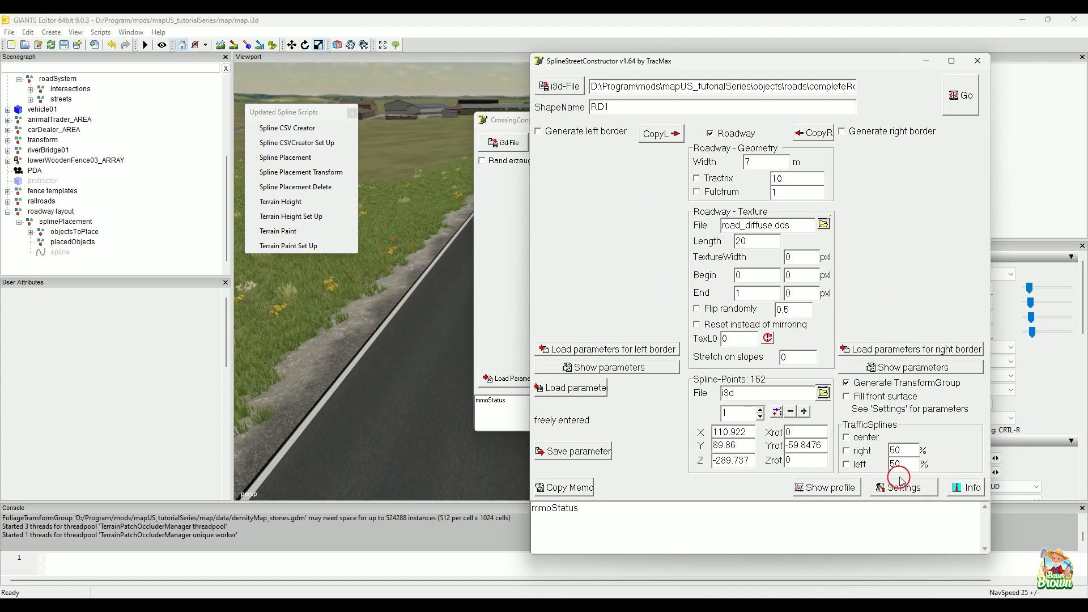
# Switch to SplineStreetConstructor and enable the right and left traffic splines for RD1
pyautogui.click(862, 452)
pyautogui.click(862, 466)
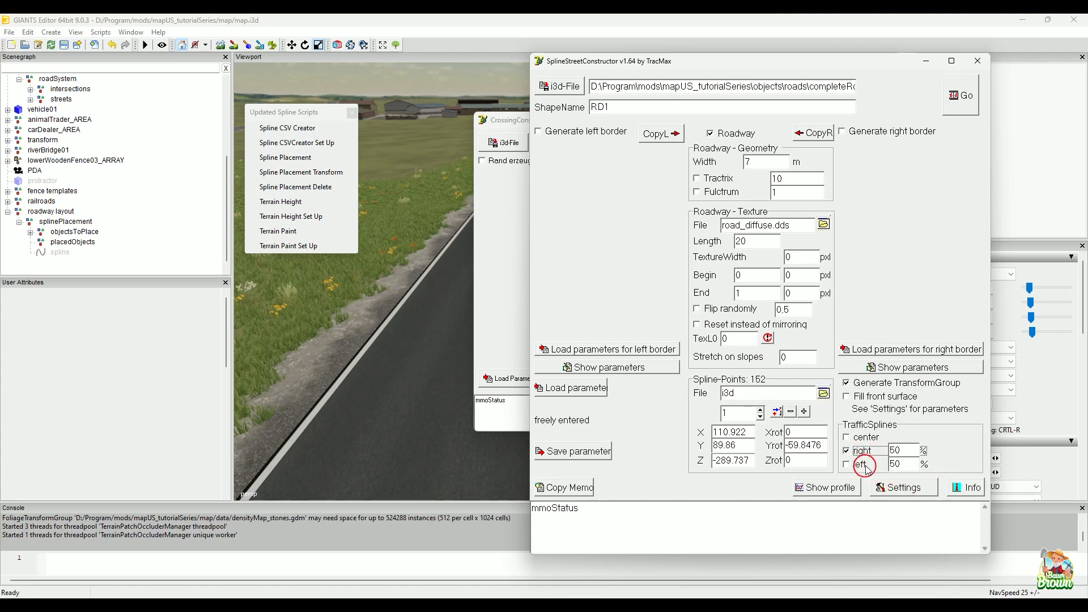
# Set the general settings to a minimal angle of 5° and a minimal bending of 10°, and accept them
pyautogui.click(916, 494)
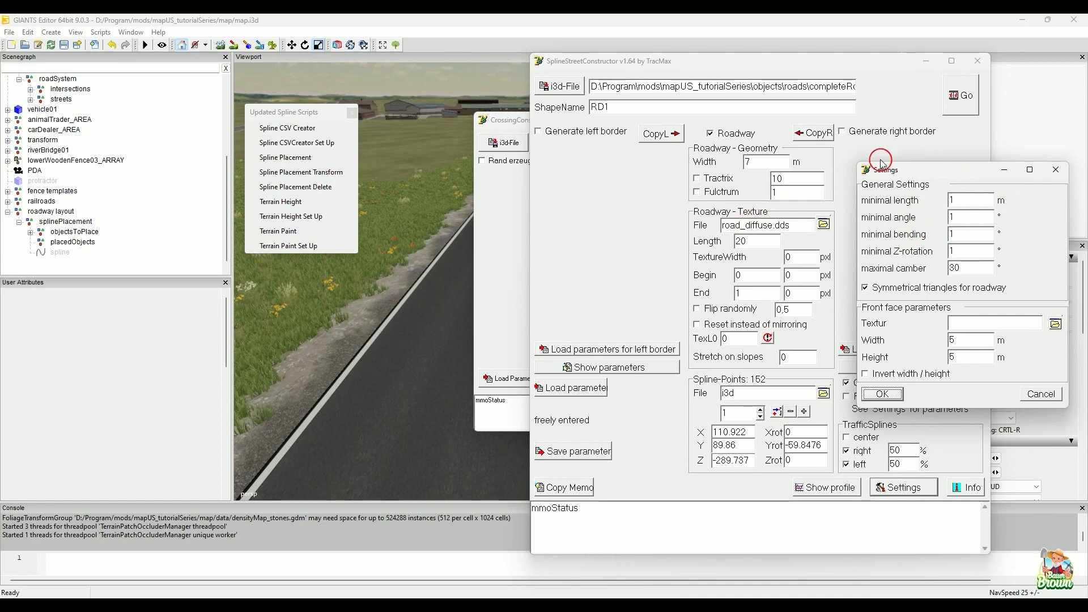
pyautogui.click(954, 216)
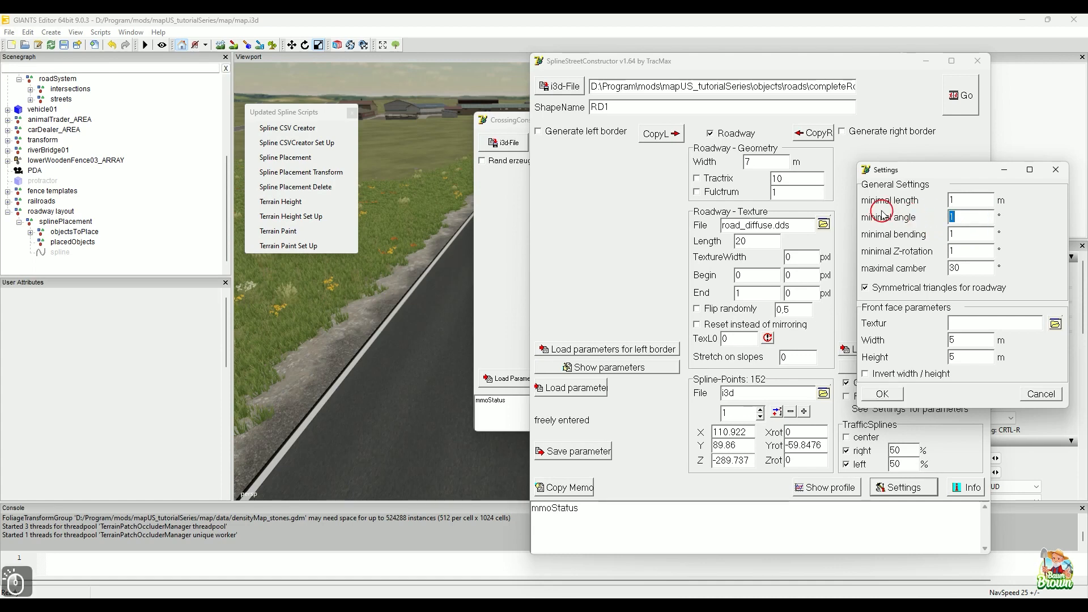
pyautogui.write('5')
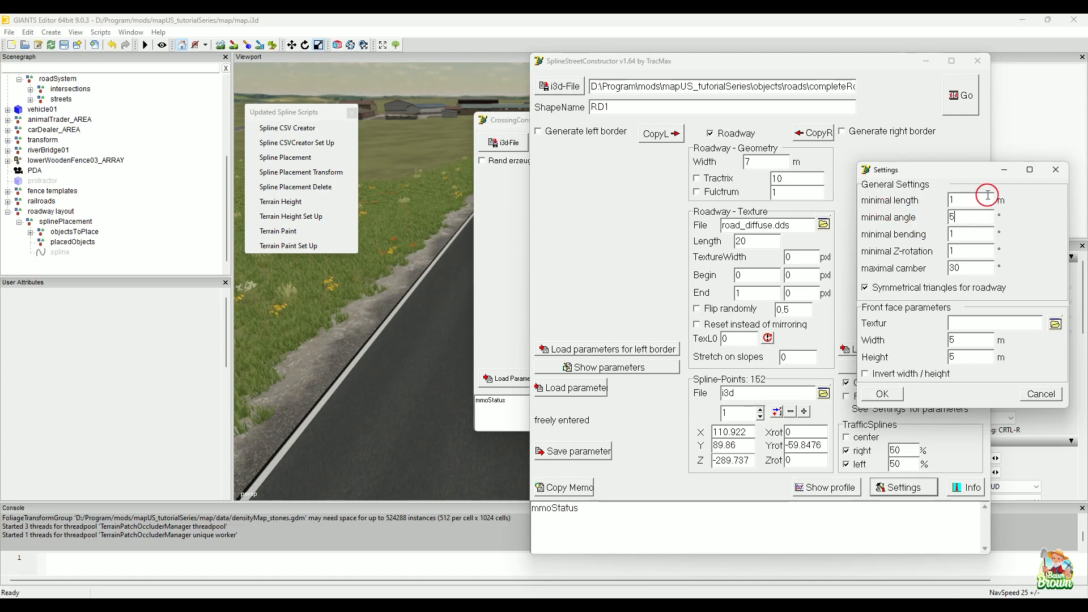
pyautogui.doubleClick(971, 234)
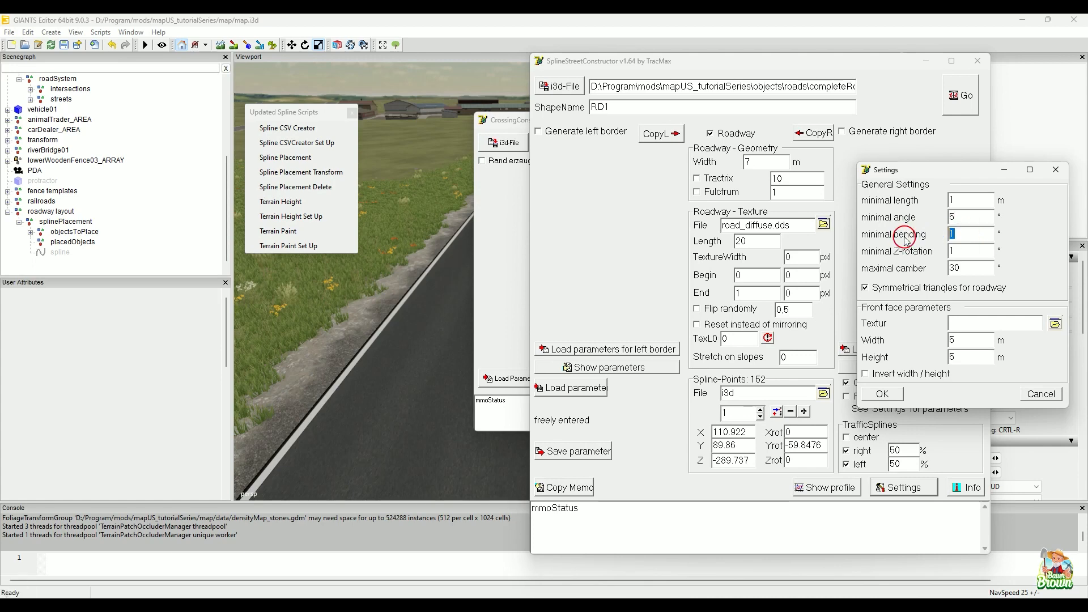
pyautogui.write('10')
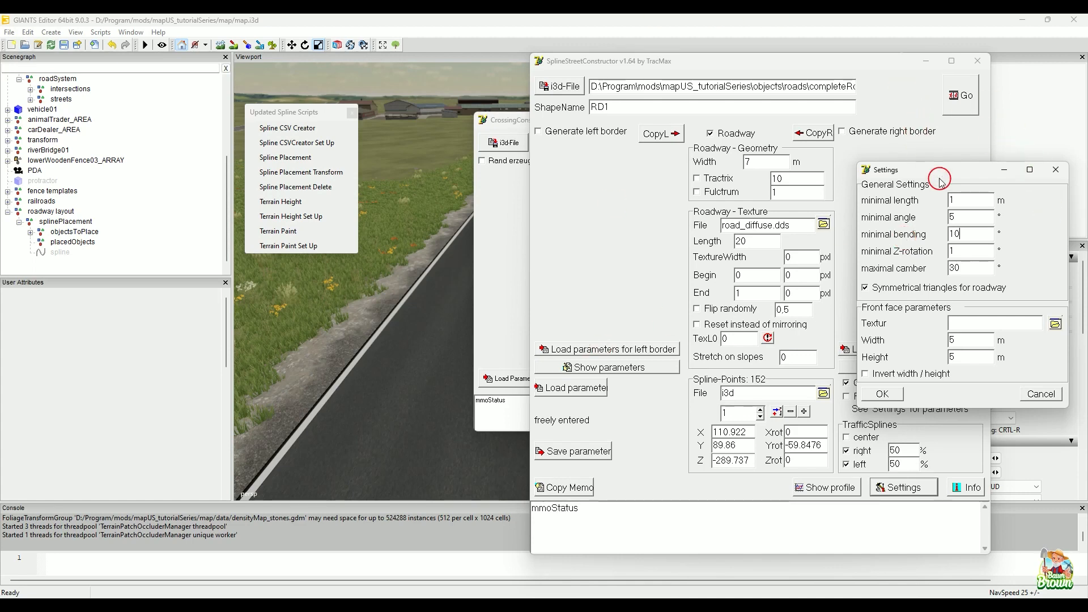
pyautogui.moveTo(939, 180); pyautogui.dragTo(921, 166)
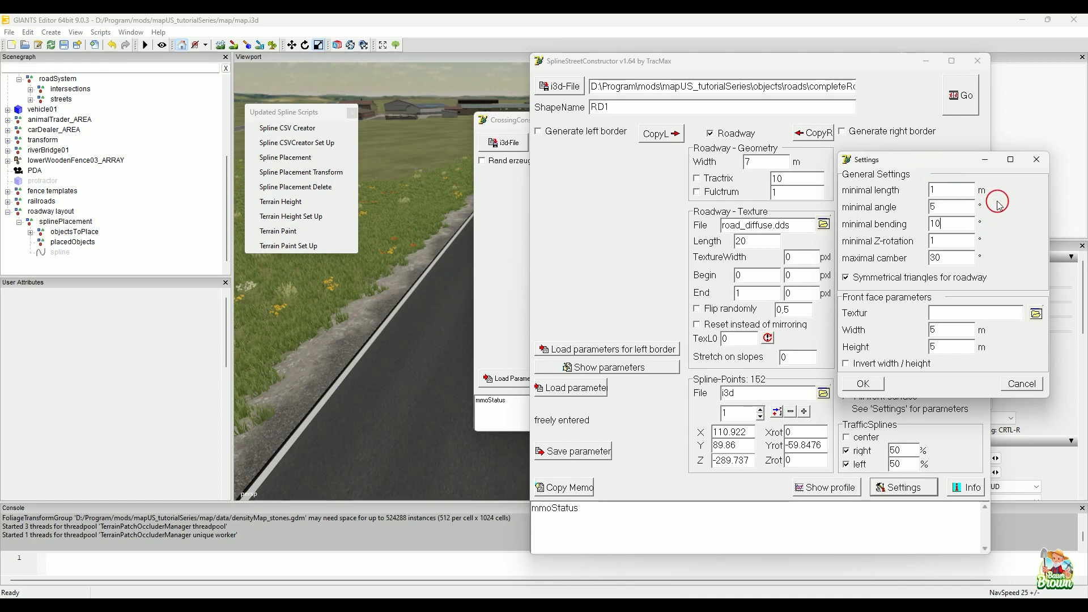
pyautogui.click(866, 385)
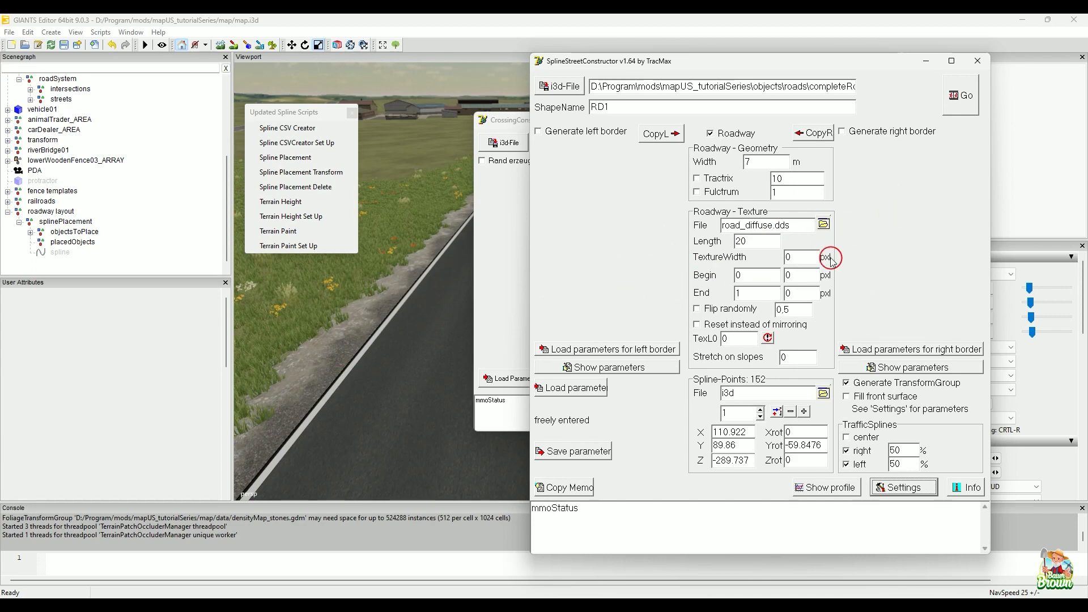
# Set the length of the roadway texture to 10
pyautogui.doubleClick(755, 246)
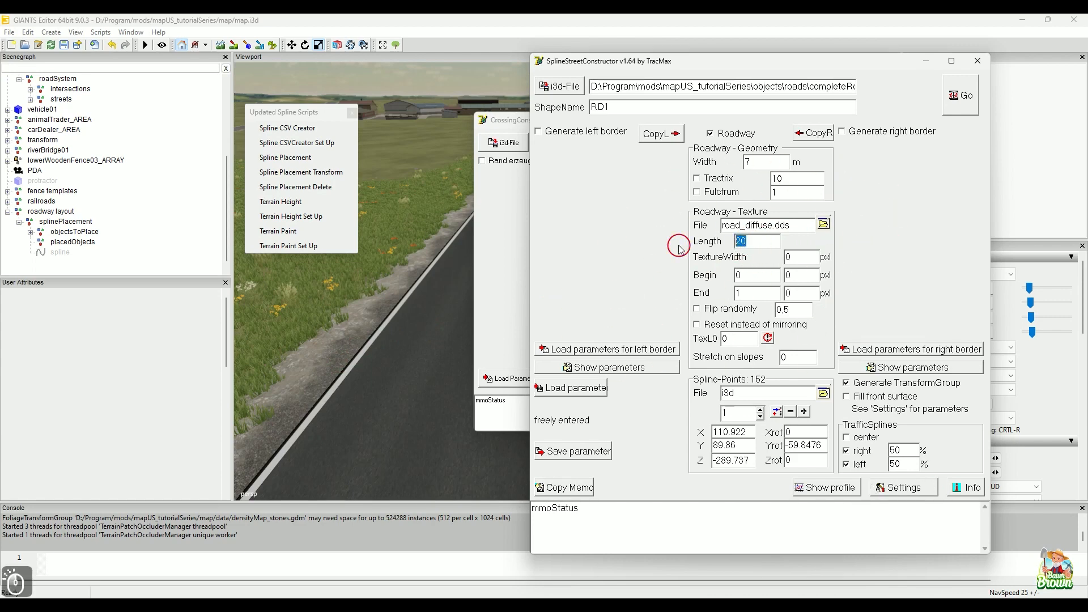
pyautogui.write('10')
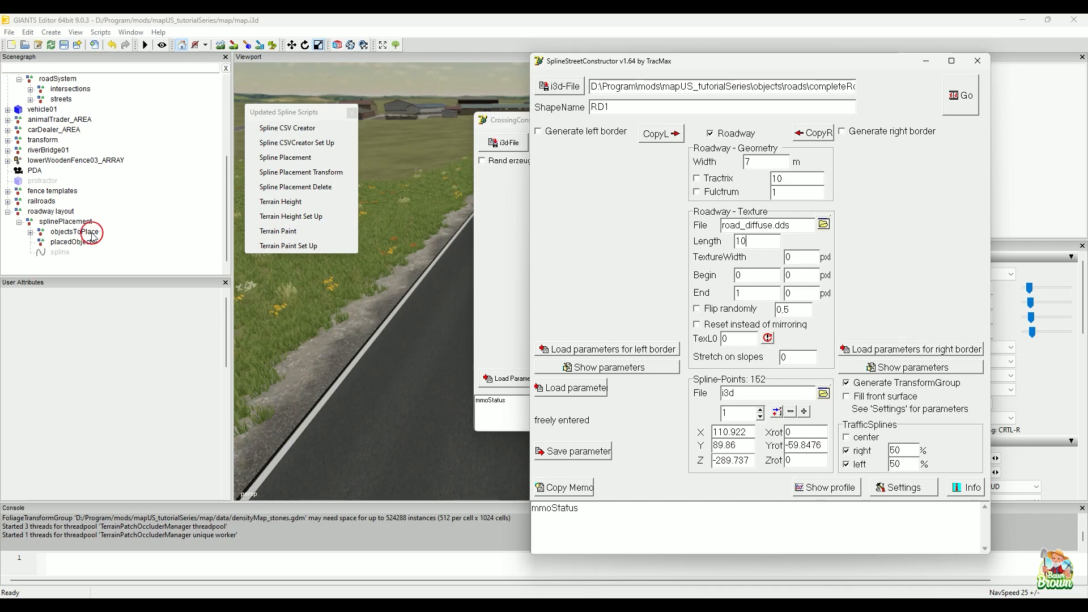
# Generate the RD1 road file with the current settings, then switch back to GIANTS Editor
pyautogui.click(247, 248)
pyautogui.click(962, 96)
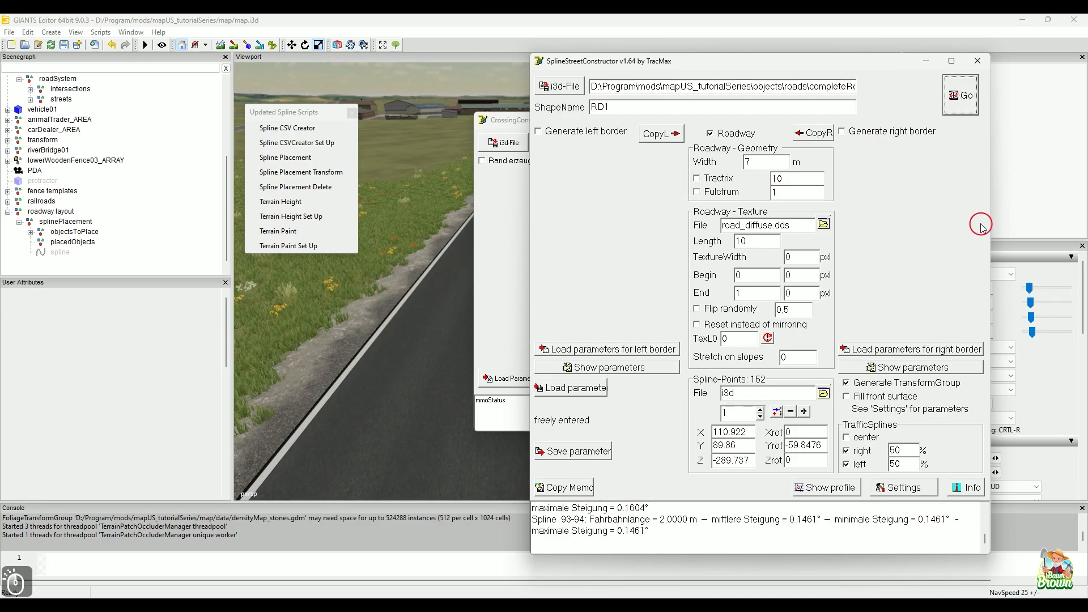
pyautogui.click(927, 60)
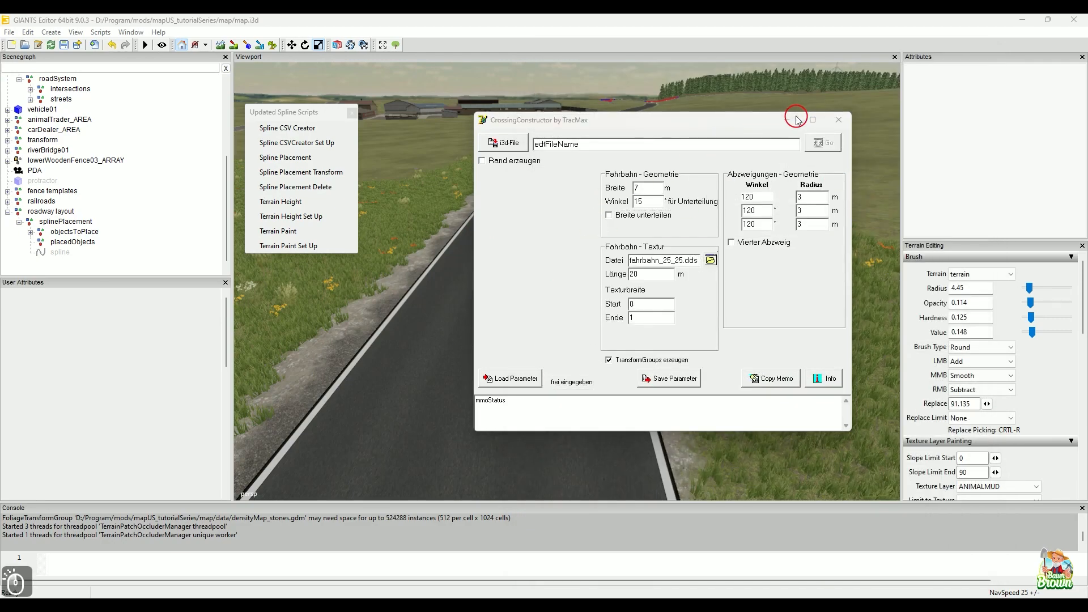
pyautogui.click(787, 120)
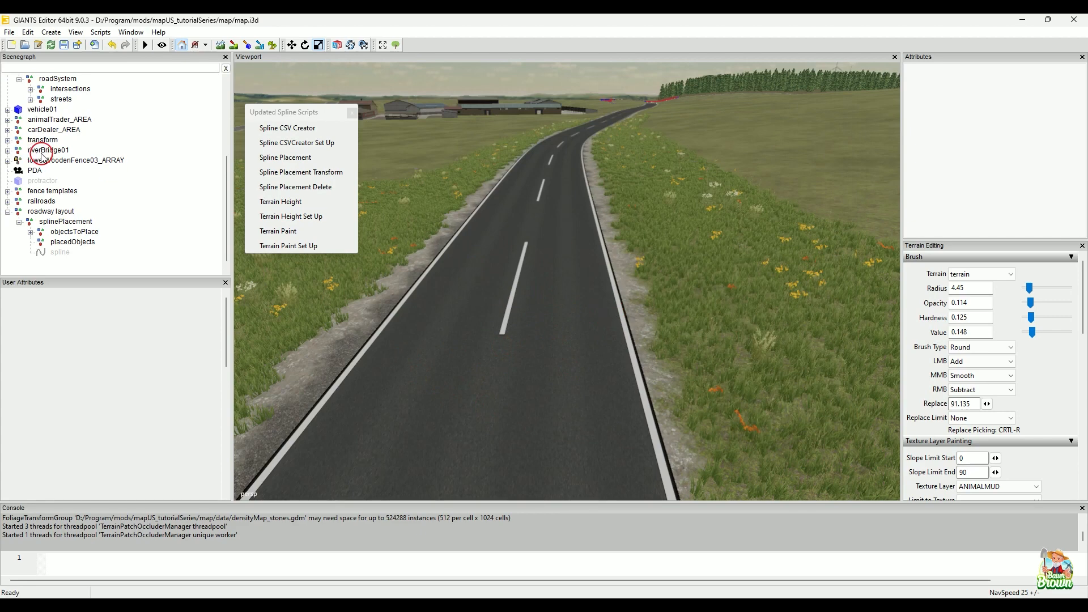
# Hide the existing RD1 group under streets in roadSystem
pyautogui.scroll(1, 129, 170)
pyautogui.scroll(1, 129, 169)
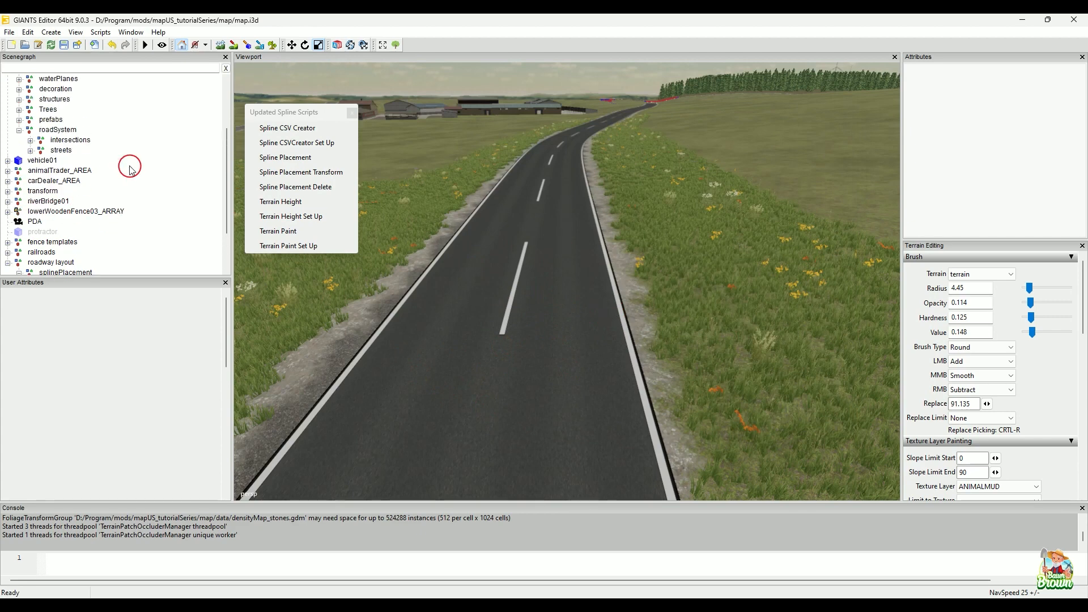
pyautogui.click(31, 150)
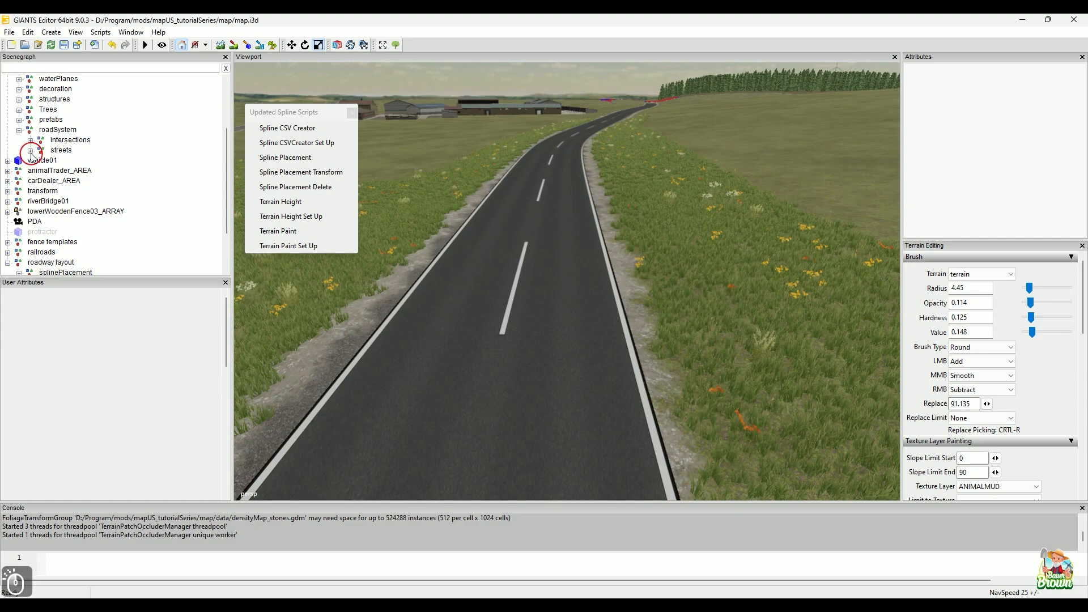
pyautogui.click(31, 151)
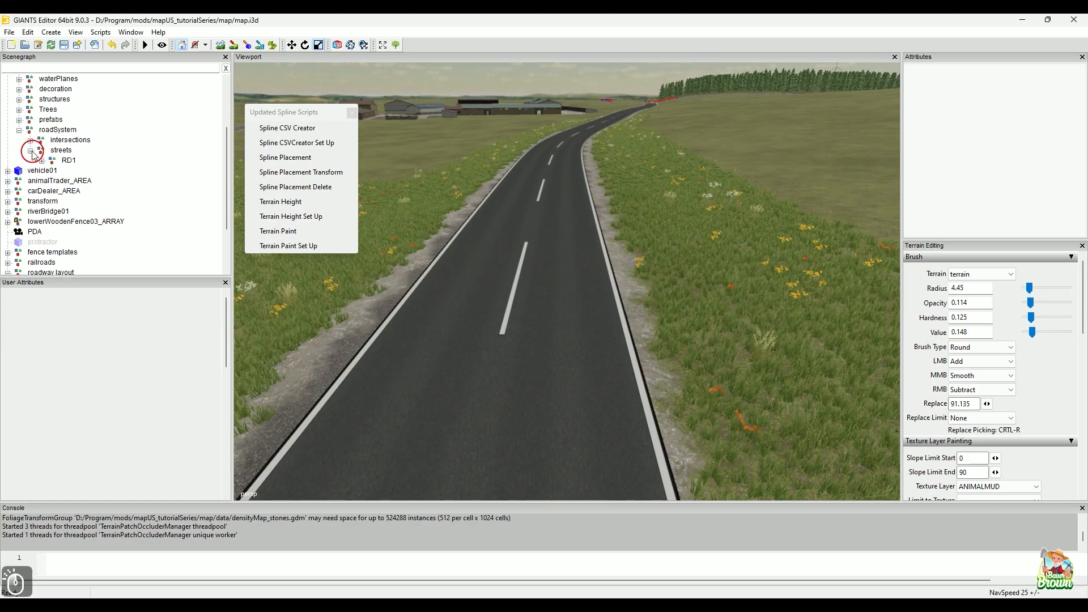
pyautogui.click(76, 163)
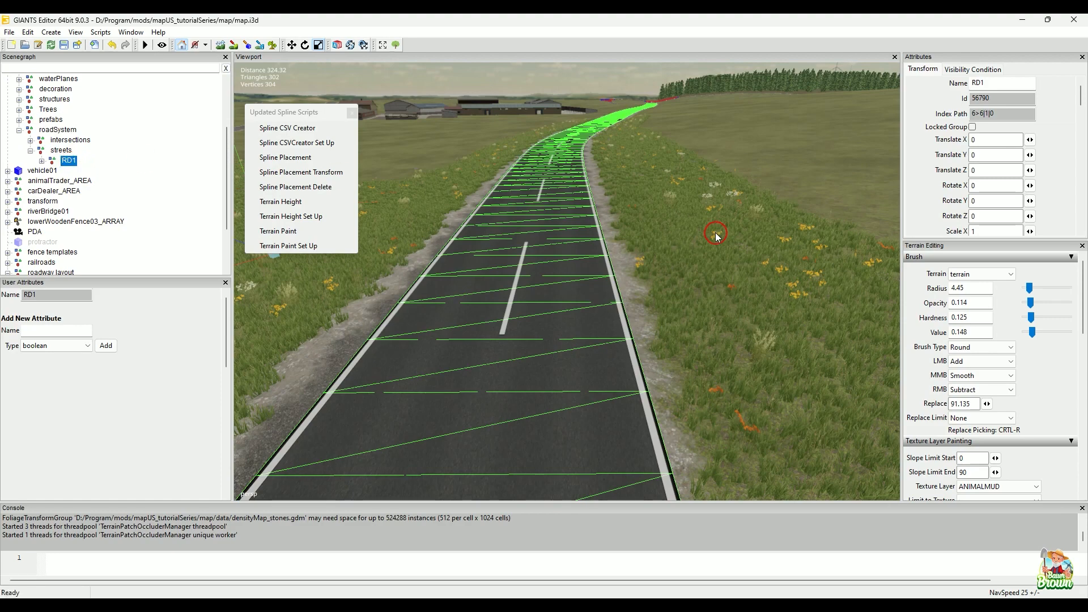
pyautogui.hotkey('ctrl', 'h')
pyautogui.click(781, 219)
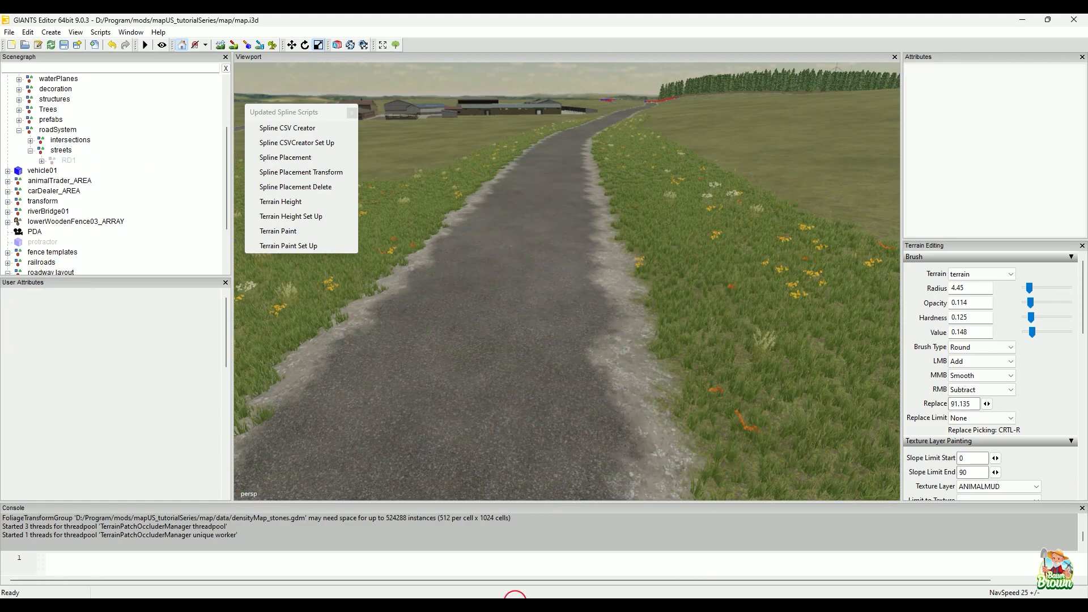
# Import the generated completeRoad file from the roads folder into the map
pyautogui.moveTo(520, 606)
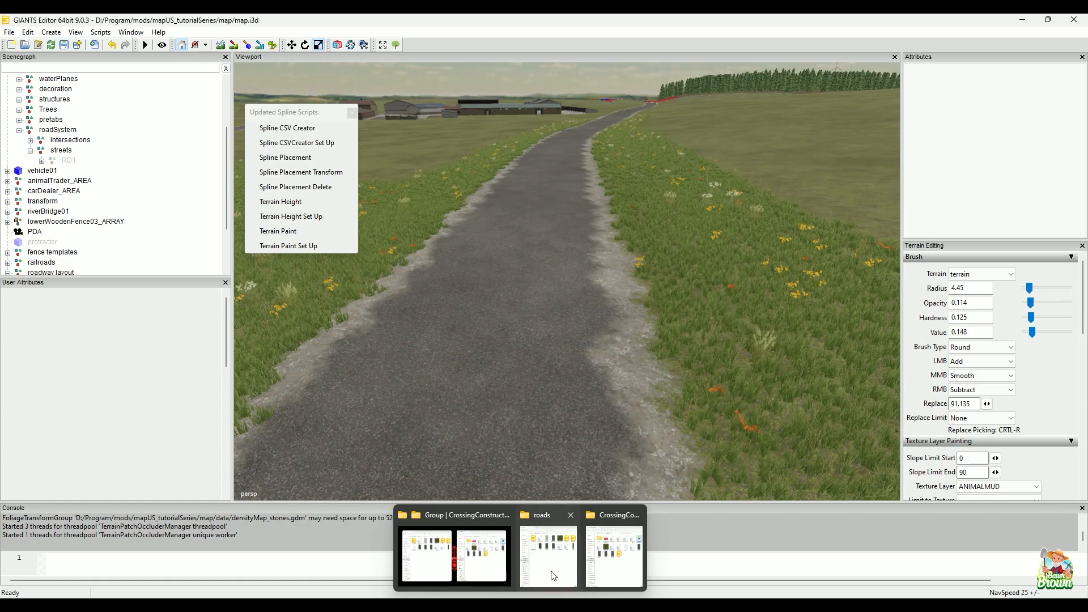
pyautogui.click(539, 516)
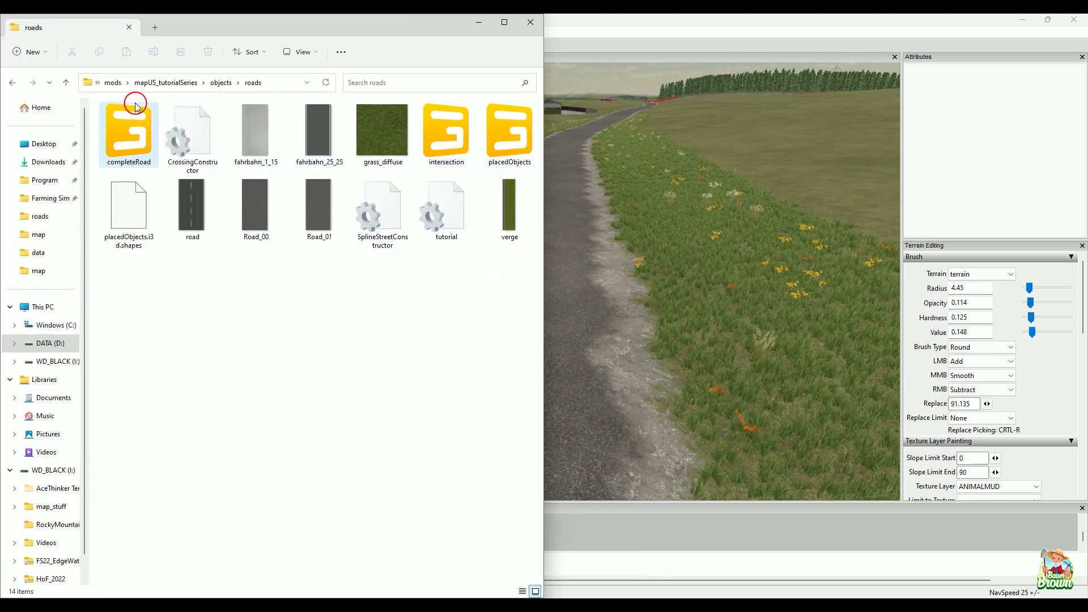
pyautogui.moveTo(129, 128); pyautogui.dragTo(666, 189)
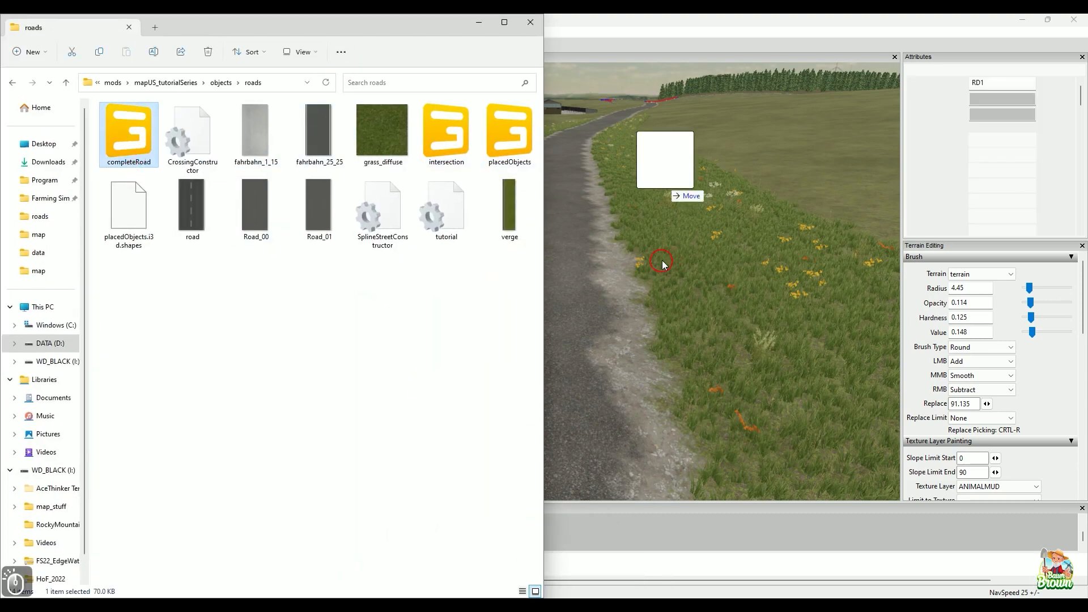
pyautogui.click(481, 27)
pyautogui.click(771, 281)
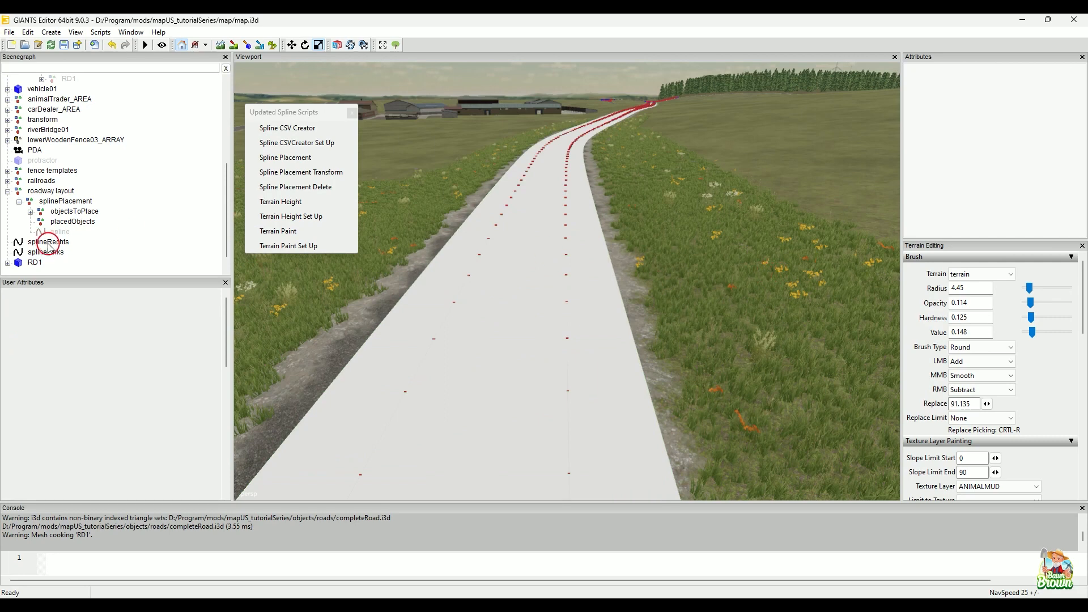
# Delete the imported RD1 shape together with splineRechts and splineLinks
pyautogui.click(35, 263)
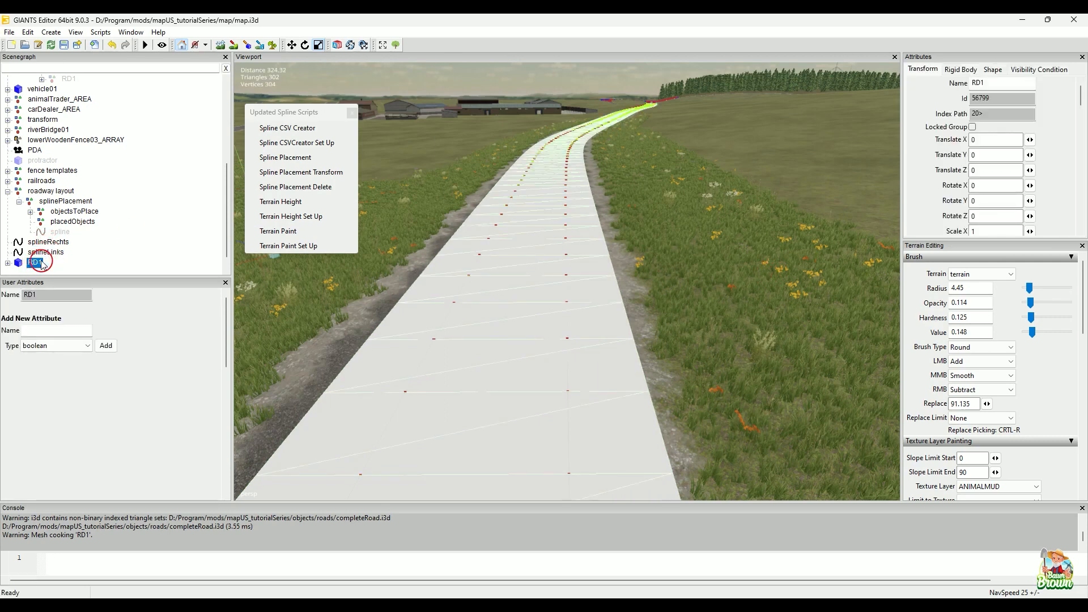
pyautogui.keyDown('shift'); pyautogui.click(63, 244); pyautogui.keyUp('shift')
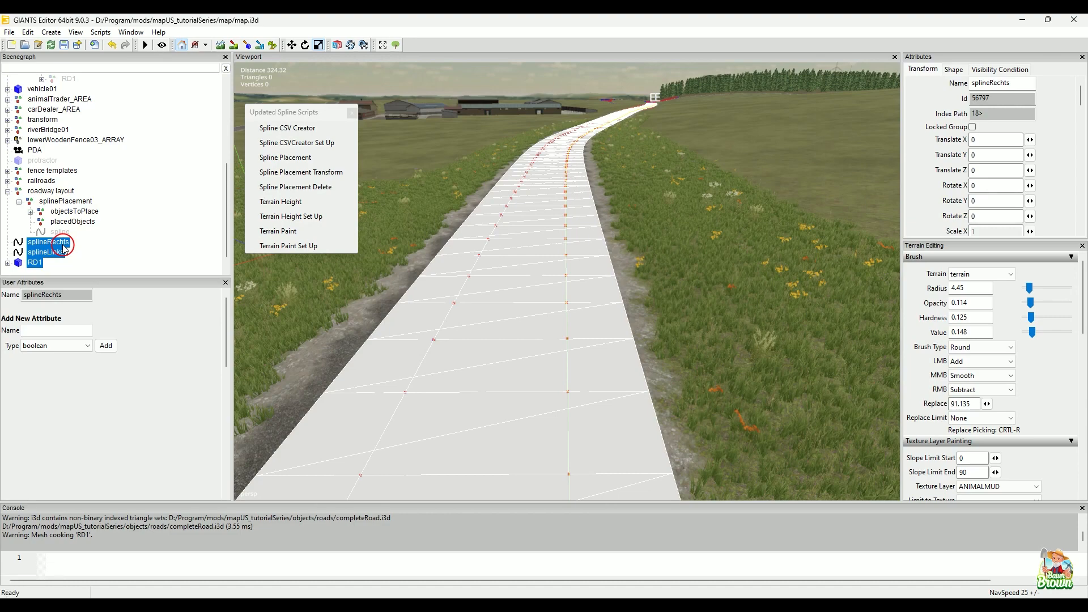
pyautogui.press('Delete')
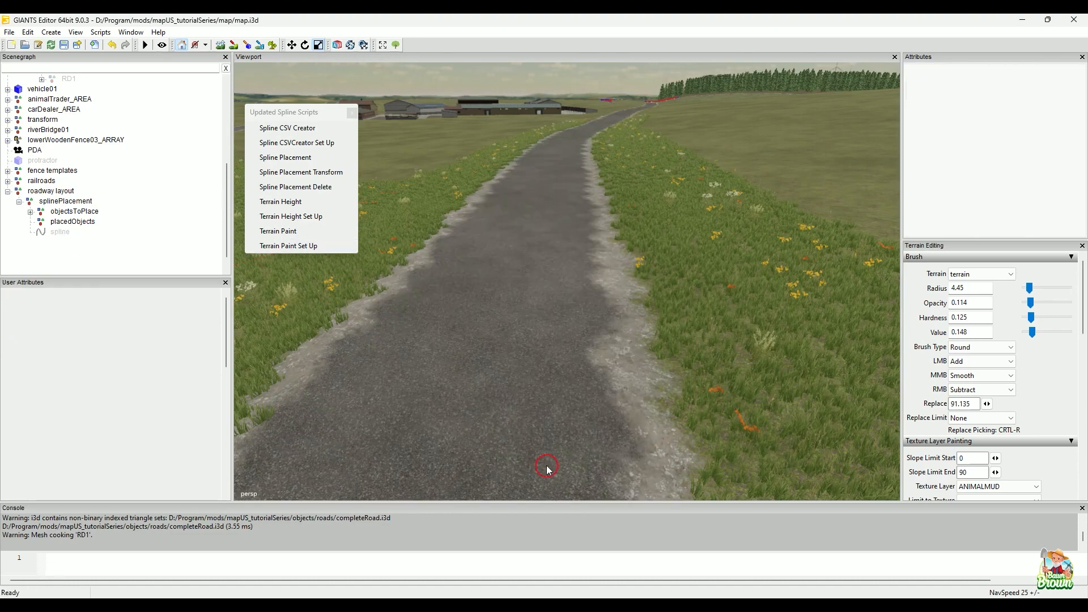
# Switch to SplineStreetConstructor, set the roadway texture to road.dds and regenerate the RD1 road file
pyautogui.click(745, 606)
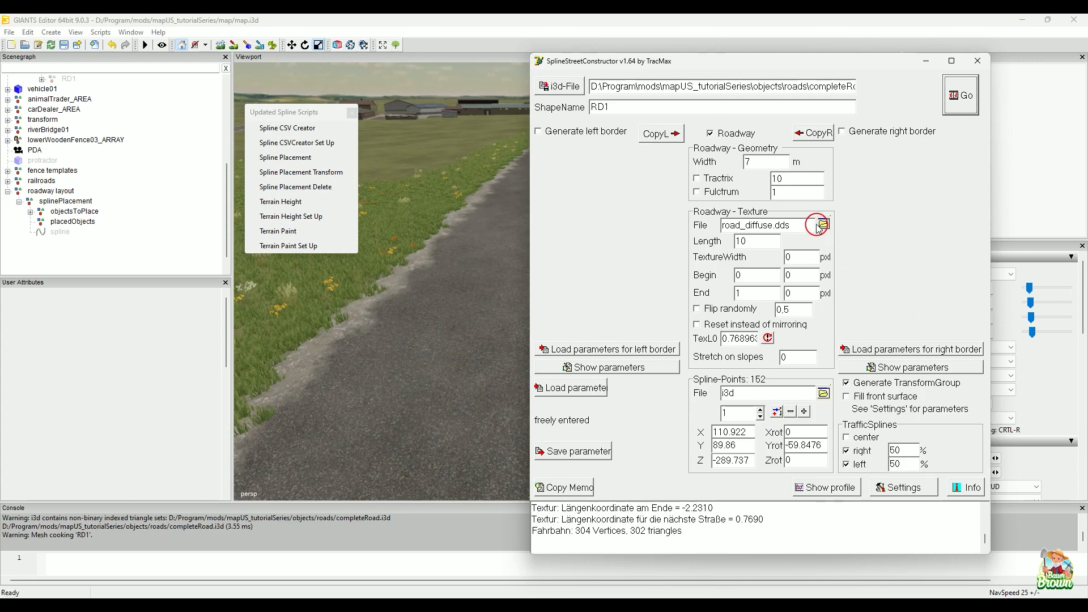
pyautogui.click(821, 225)
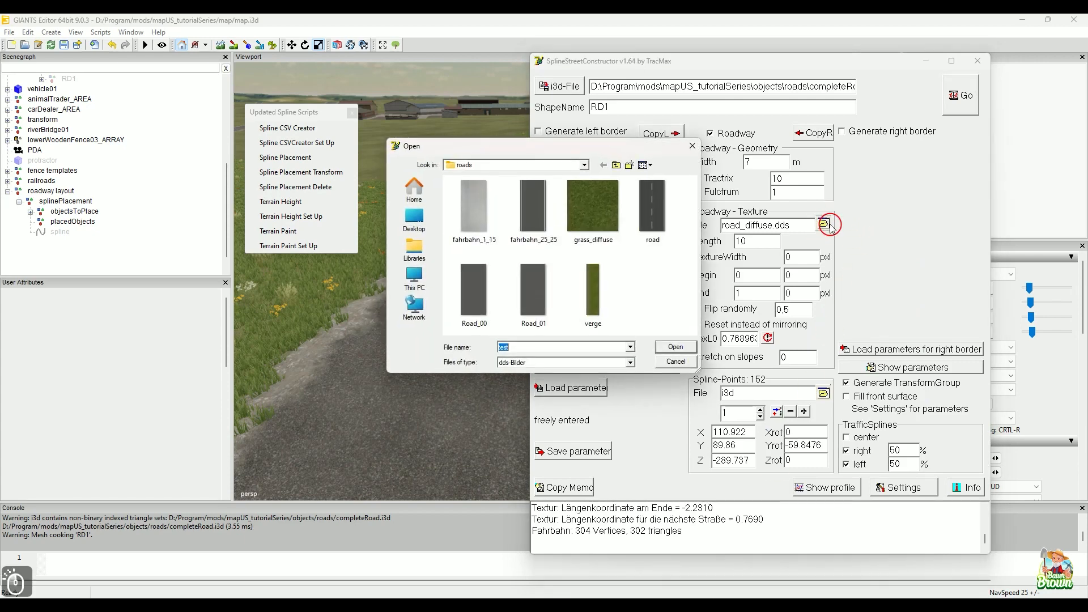
pyautogui.click(652, 205)
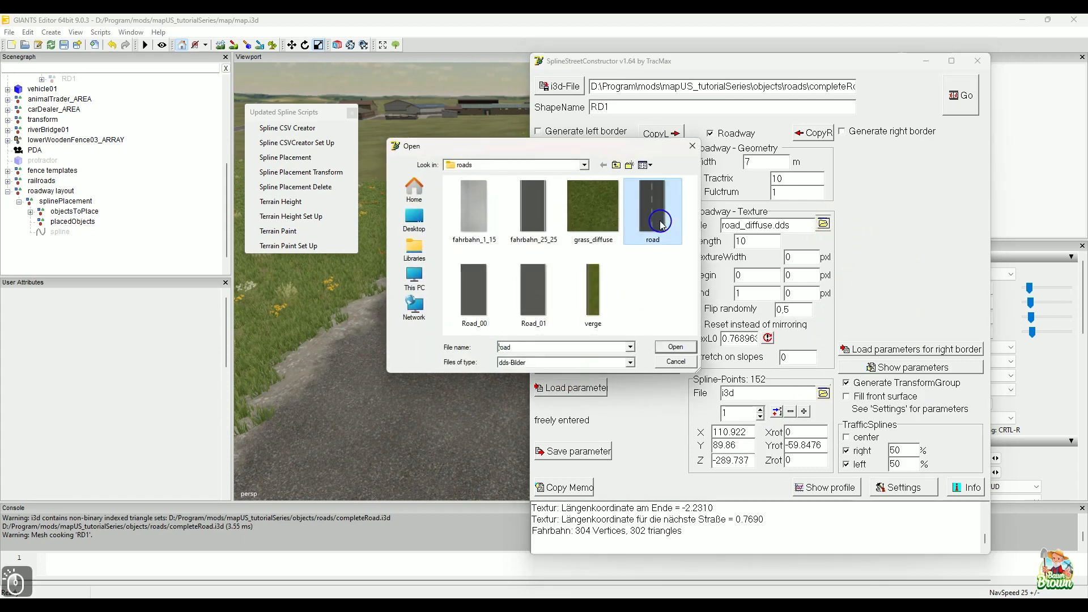
pyautogui.click(677, 347)
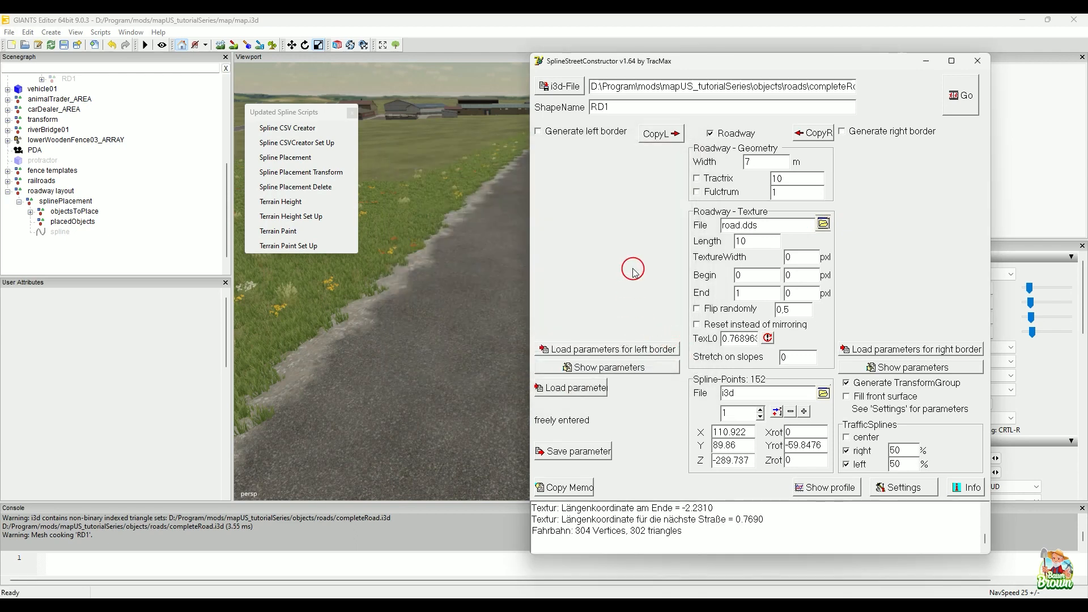
pyautogui.click(962, 95)
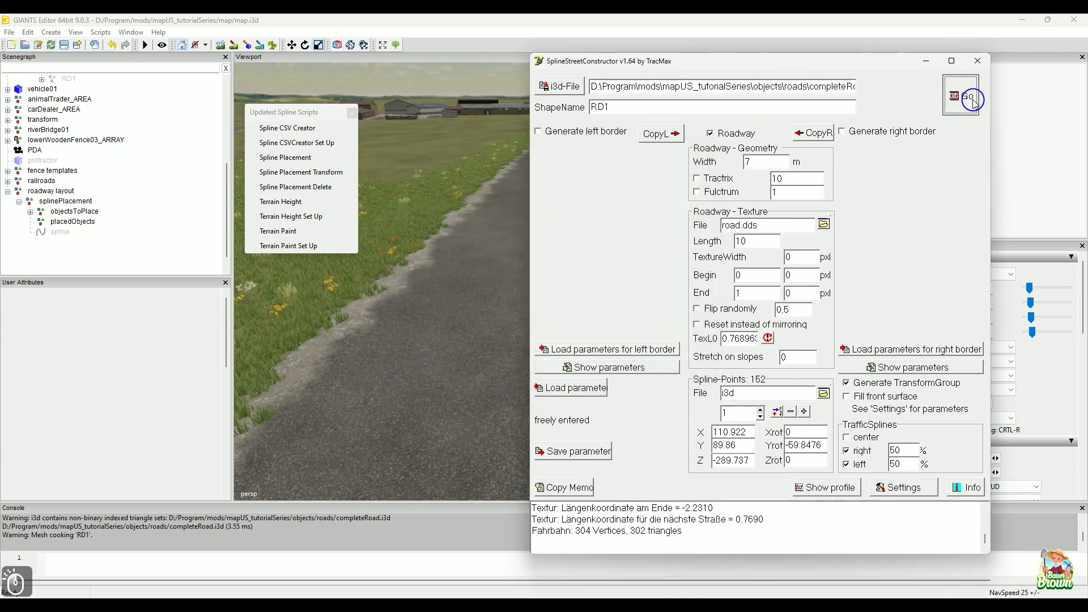
# Import the regenerated completeRoad file from the roads folder into the map in GIANTS Editor
pyautogui.moveTo(677, 599)
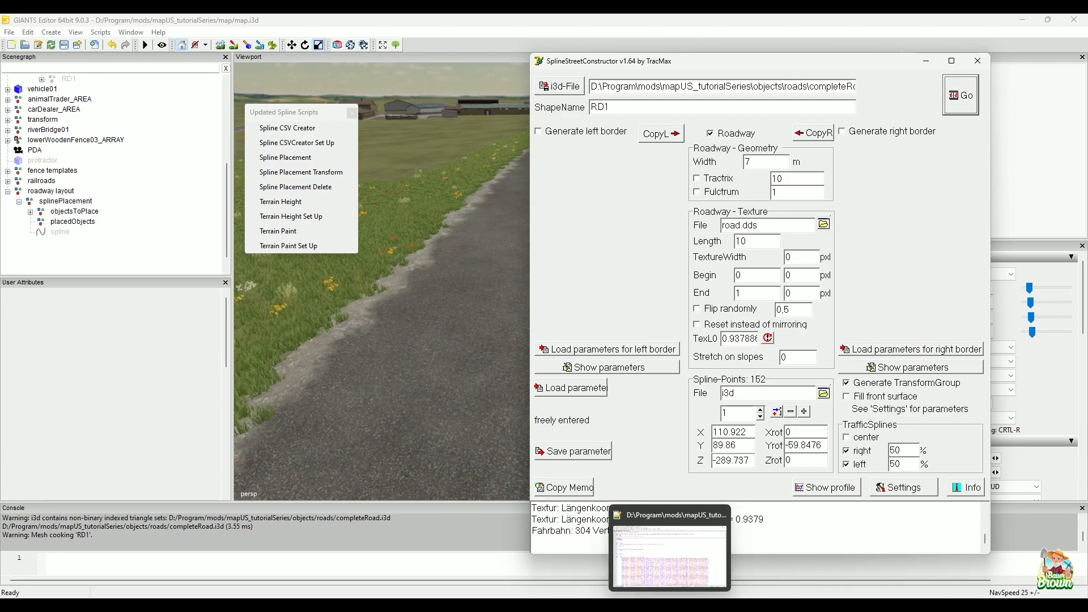
pyautogui.click(645, 553)
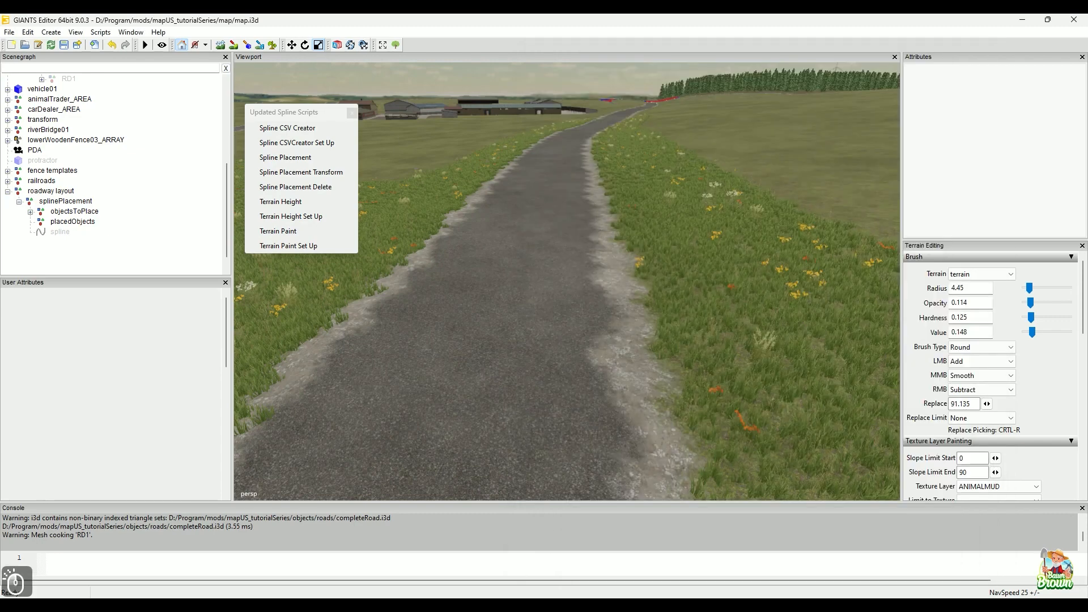
pyautogui.moveTo(530, 599)
pyautogui.click(549, 554)
pyautogui.click(126, 127)
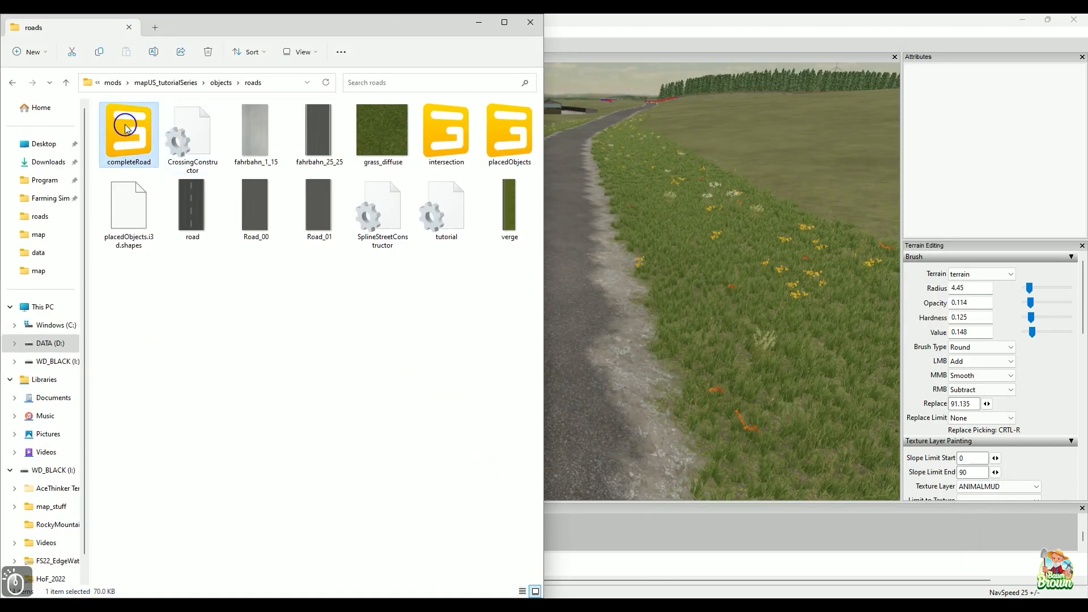
pyautogui.moveTo(126, 127); pyautogui.dragTo(627, 209)
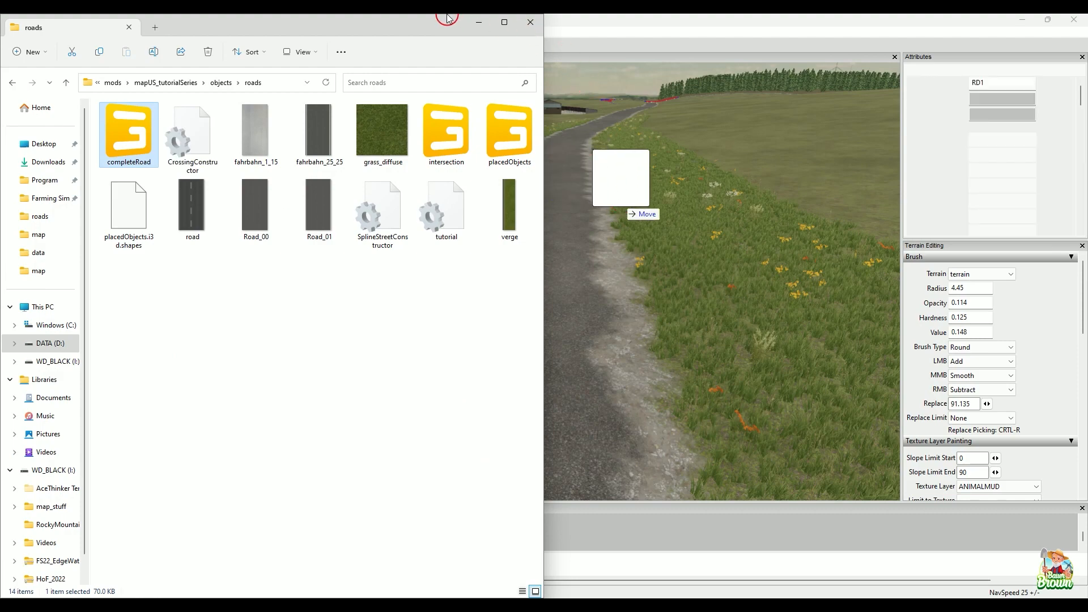
pyautogui.click(479, 26)
pyautogui.click(771, 244)
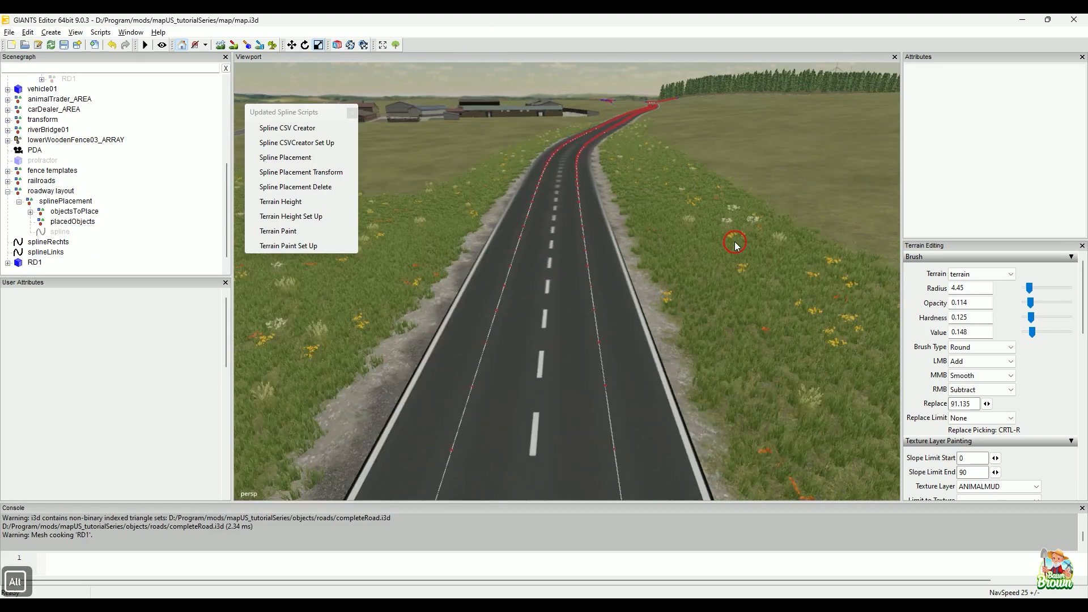
# Make the earlier RD1 group under streets visible again alongside the newly imported road
pyautogui.keyDown('alt'); pyautogui.moveTo(736, 245); pyautogui.dragTo(693, 363); pyautogui.keyUp('alt')
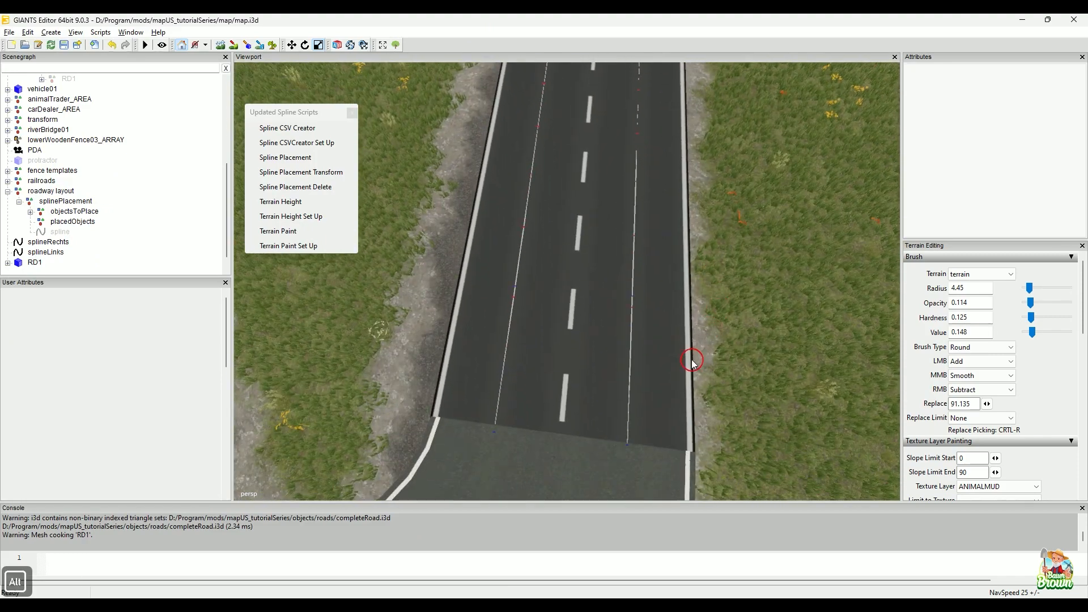
pyautogui.scroll(5, 692, 362)
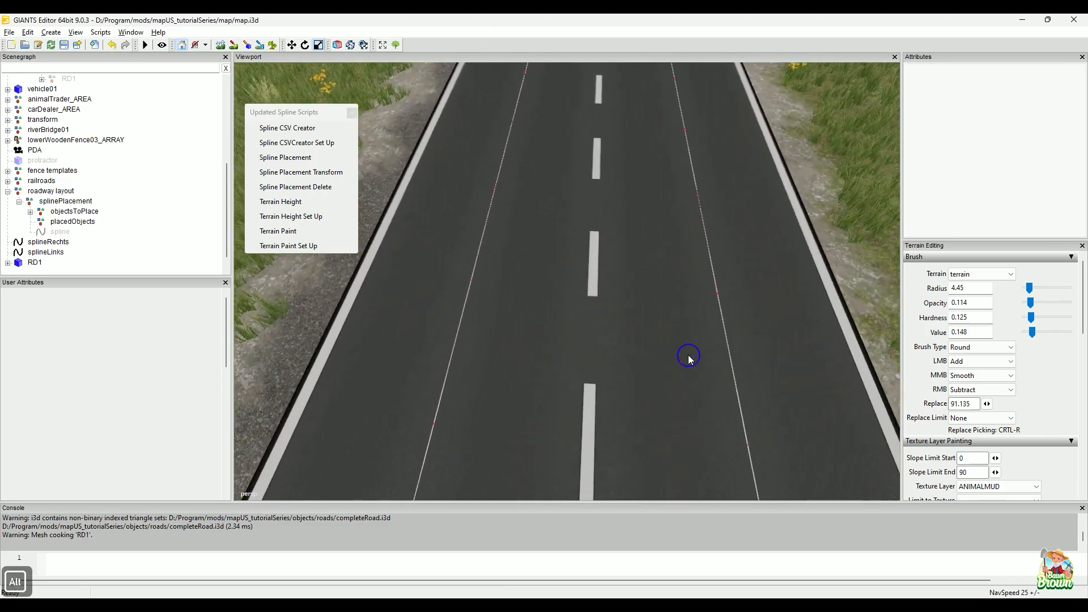
pyautogui.scroll(-5, 689, 357)
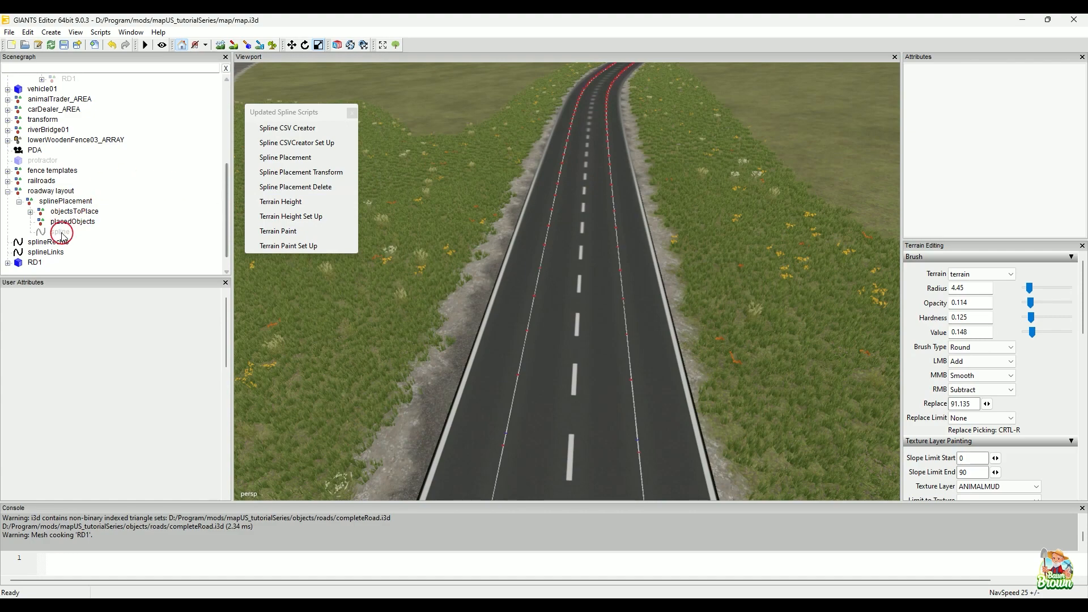
pyautogui.scroll(1, 63, 157)
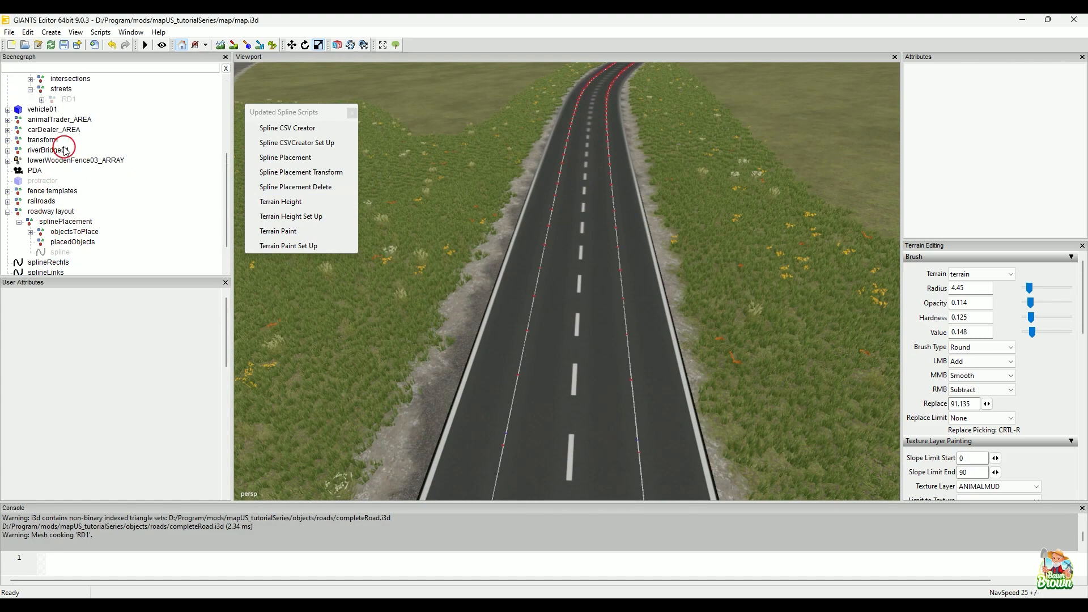
pyautogui.click(69, 99)
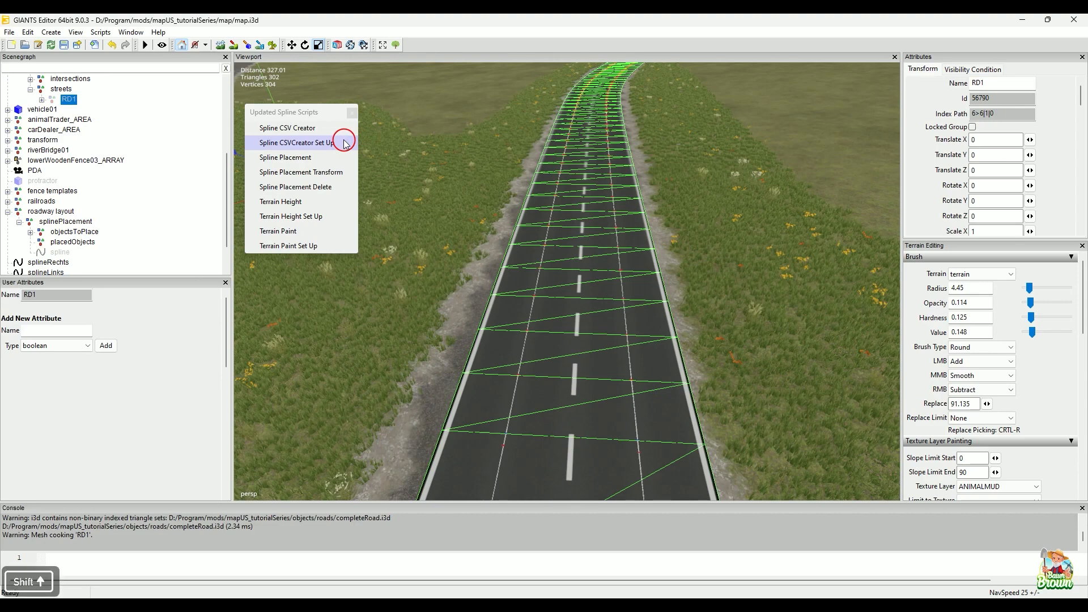
pyautogui.hotkey('shift', 'h')
# Toggle the visibility of the newly imported RD1 shape off and on to compare its lane markings with the earlier road
pyautogui.scroll(-1, 190, 176)
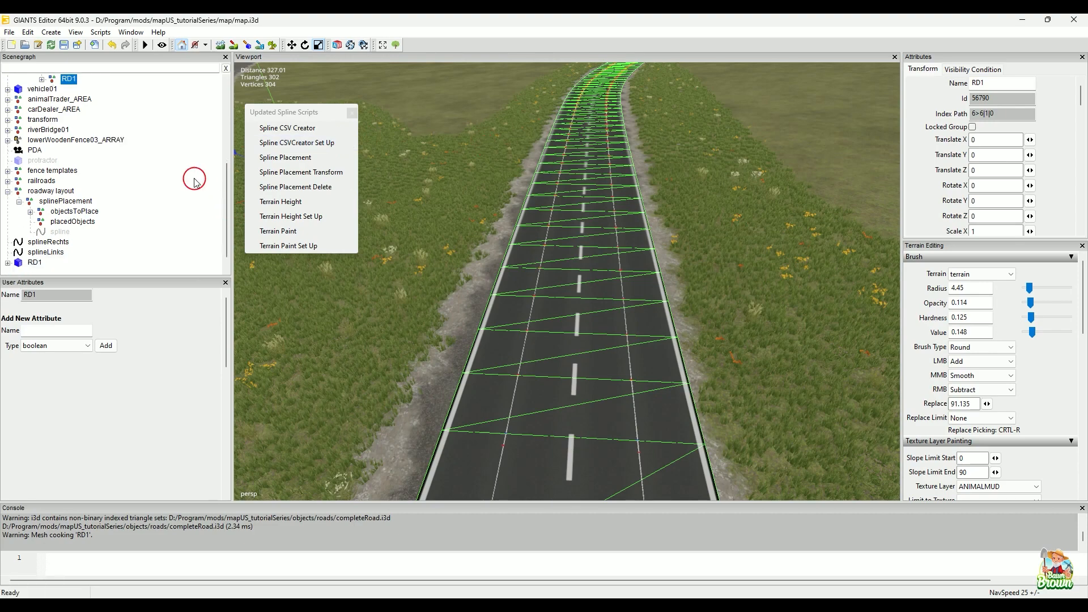
pyautogui.click(36, 264)
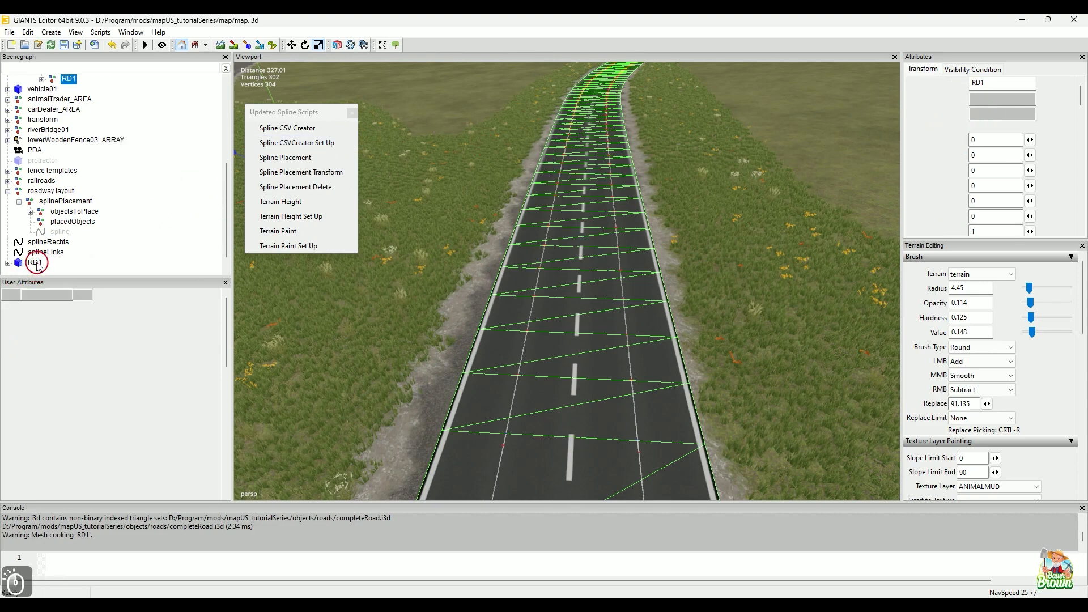
pyautogui.scroll(-3, 1049, 139)
pyautogui.scroll(-2, 1048, 139)
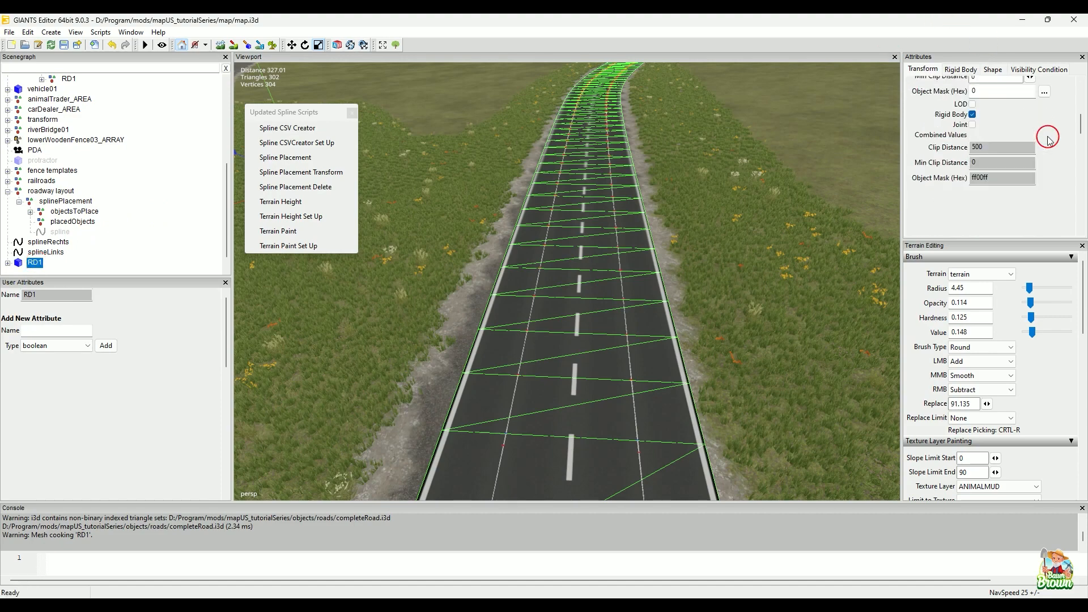
pyautogui.click(972, 105)
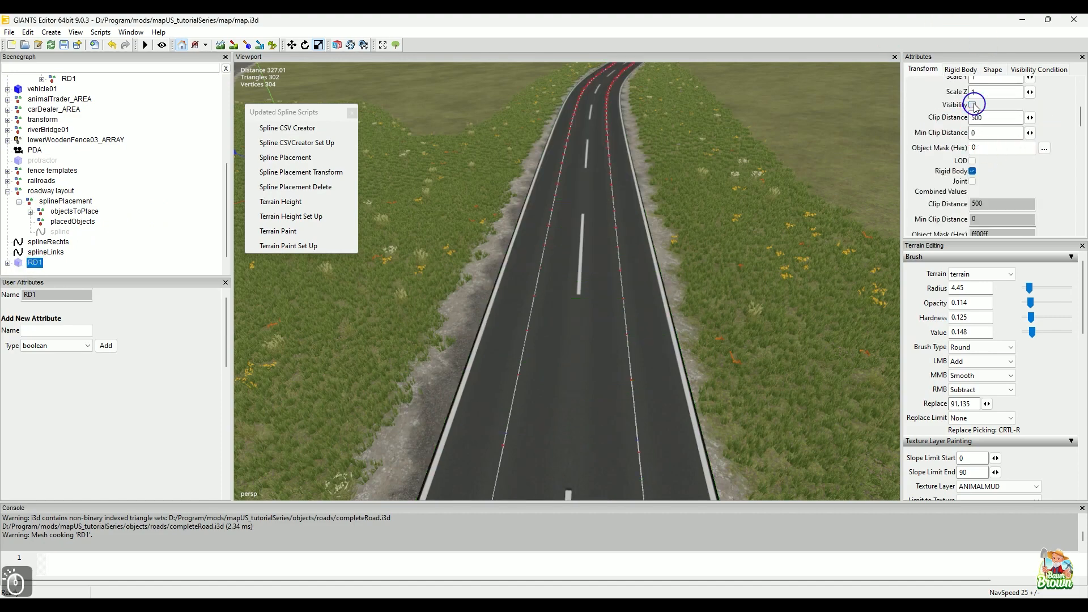
pyautogui.click(972, 105)
pyautogui.click(973, 105)
pyautogui.click(973, 105)
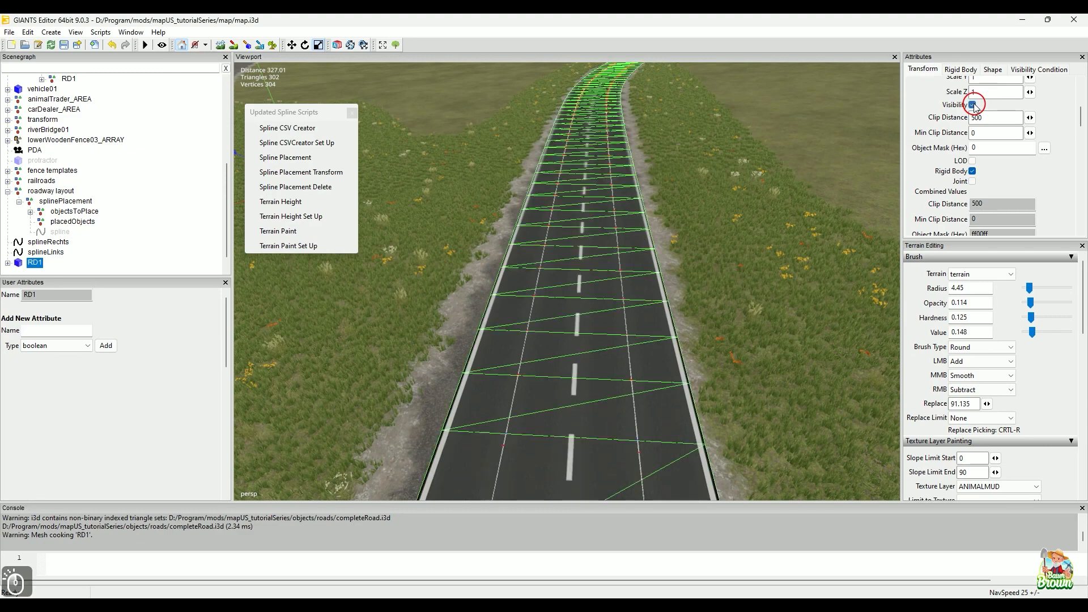
# Hide and show the newly imported RD1 shape once more and examine its dashed centre line up close
pyautogui.click(973, 105)
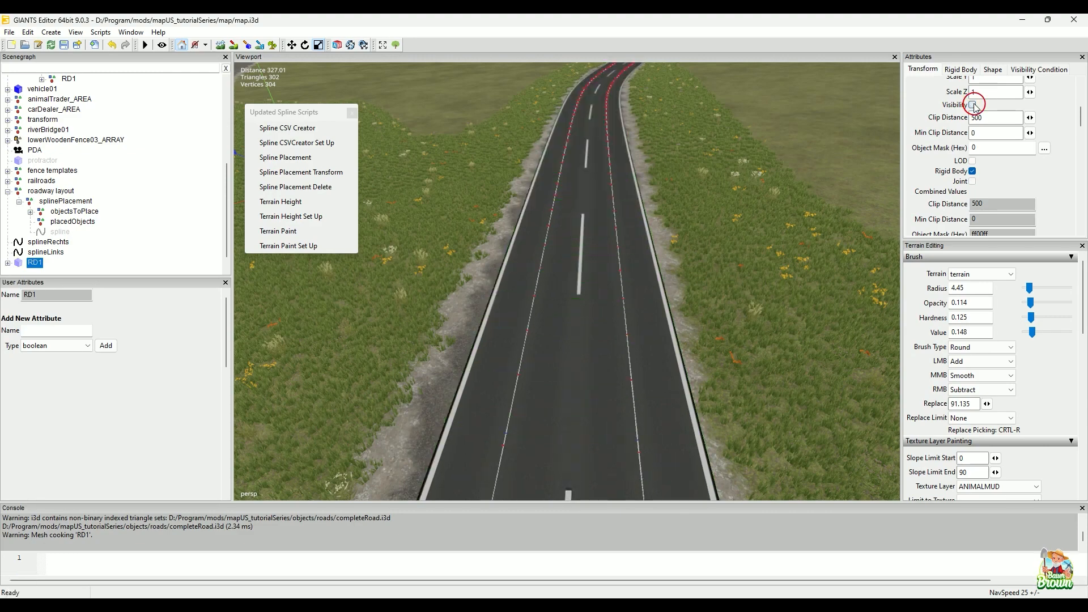
pyautogui.click(973, 105)
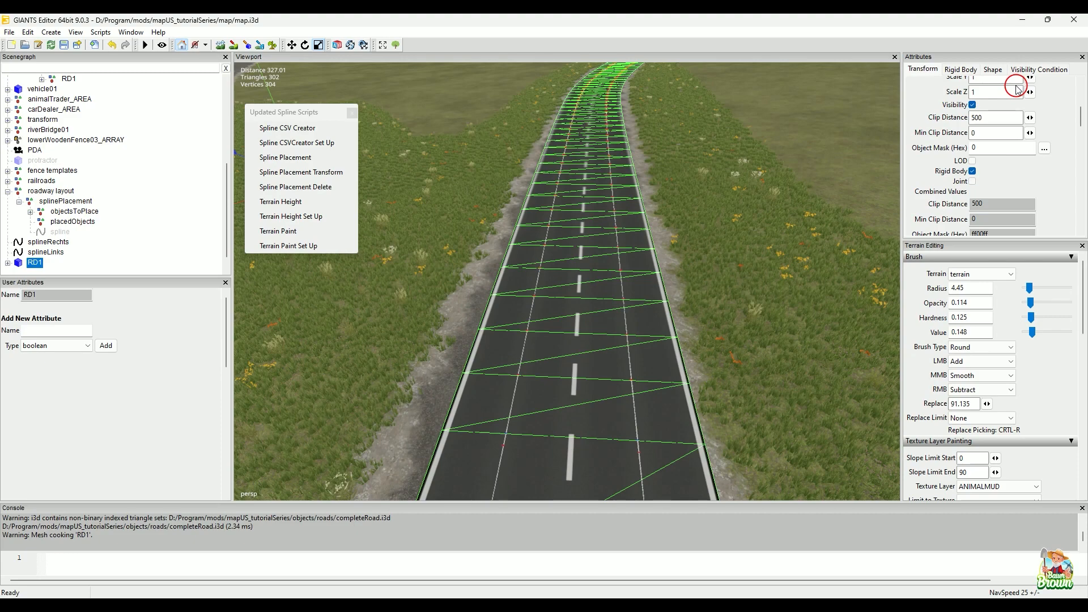
pyautogui.keyDown('alt'); pyautogui.moveTo(743, 334); pyautogui.dragTo(691, 369); pyautogui.keyUp('alt')
pyautogui.keyDown('alt'); pyautogui.scroll(3, 677, 396); pyautogui.keyUp('alt')
pyautogui.keyDown('alt'); pyautogui.scroll(2, 686, 384); pyautogui.keyUp('alt')
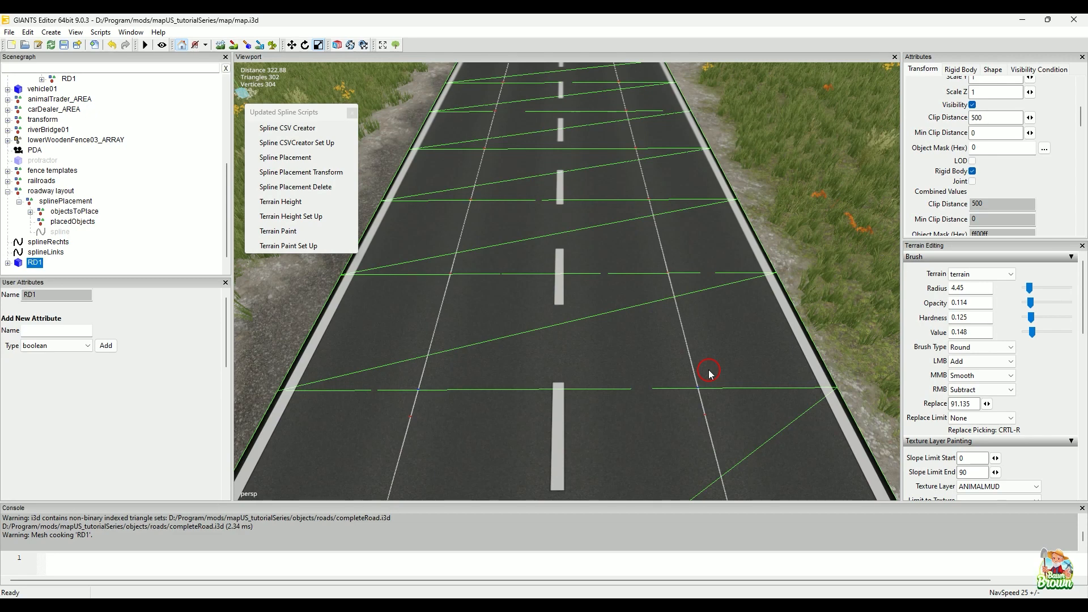
# Hide splineRechts and splineLinks, and delete both splines together with the newly imported RD1 shape
pyautogui.click(54, 243)
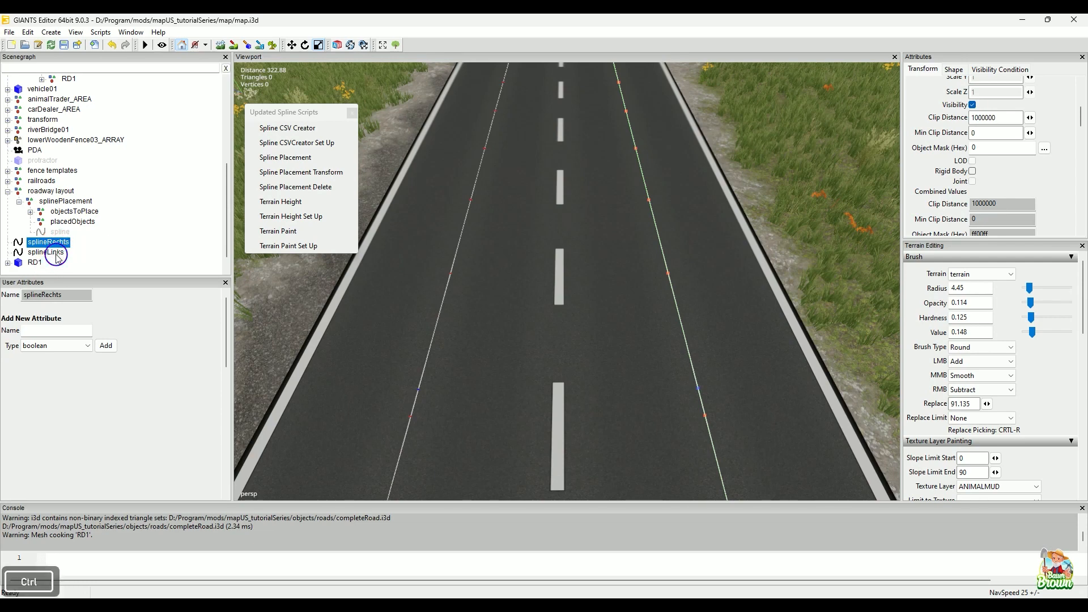
pyautogui.keyDown('ctrl'); pyautogui.click(55, 254); pyautogui.keyUp('ctrl')
pyautogui.hotkey('ctrl', 'h')
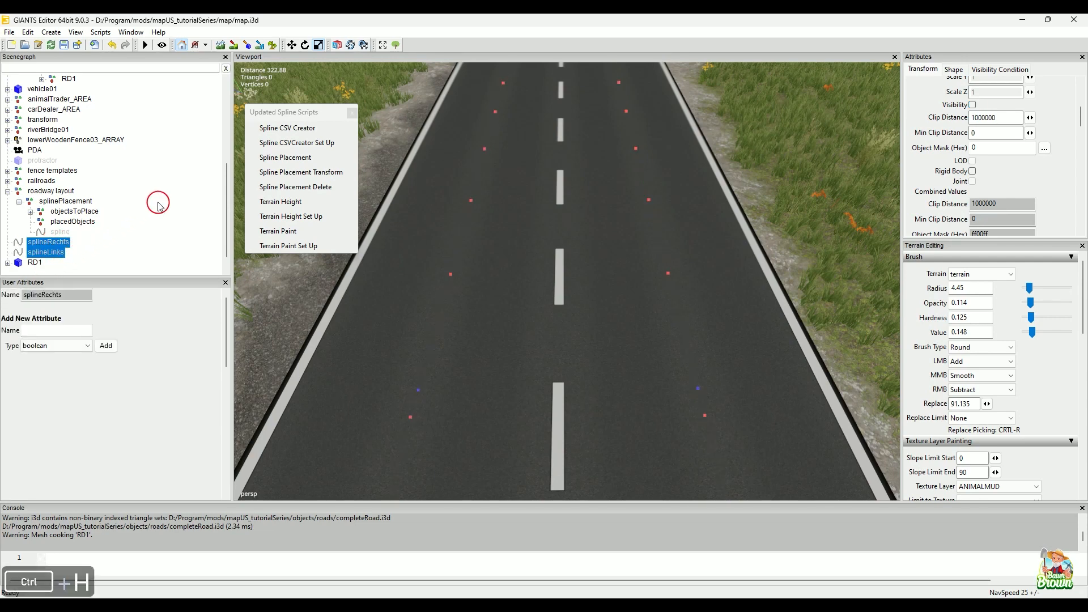
pyautogui.keyDown('ctrl'); pyautogui.click(32, 263); pyautogui.keyUp('ctrl')
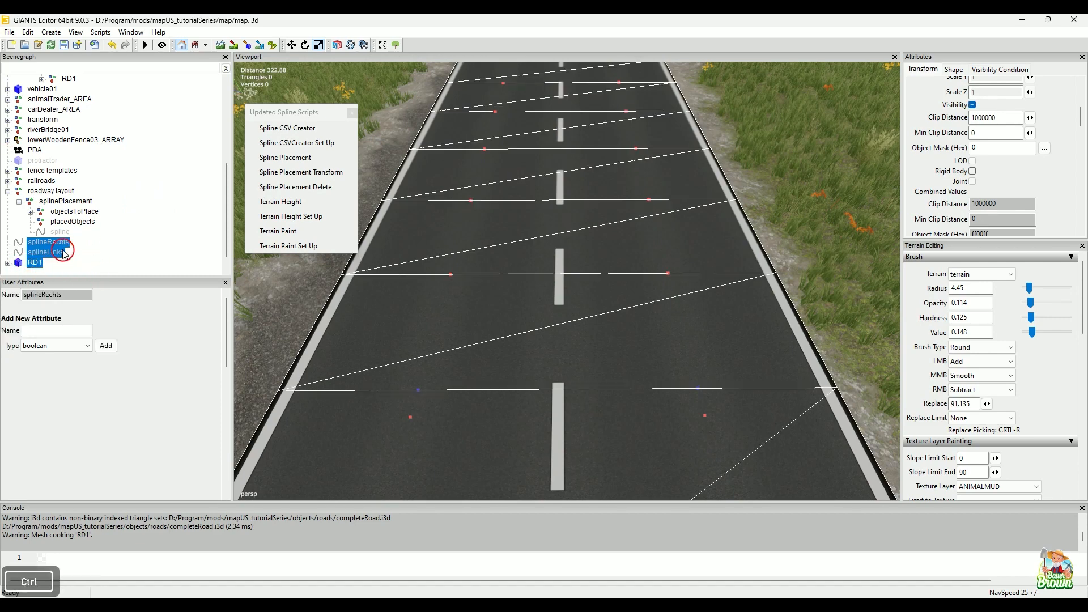
pyautogui.press('Delete')
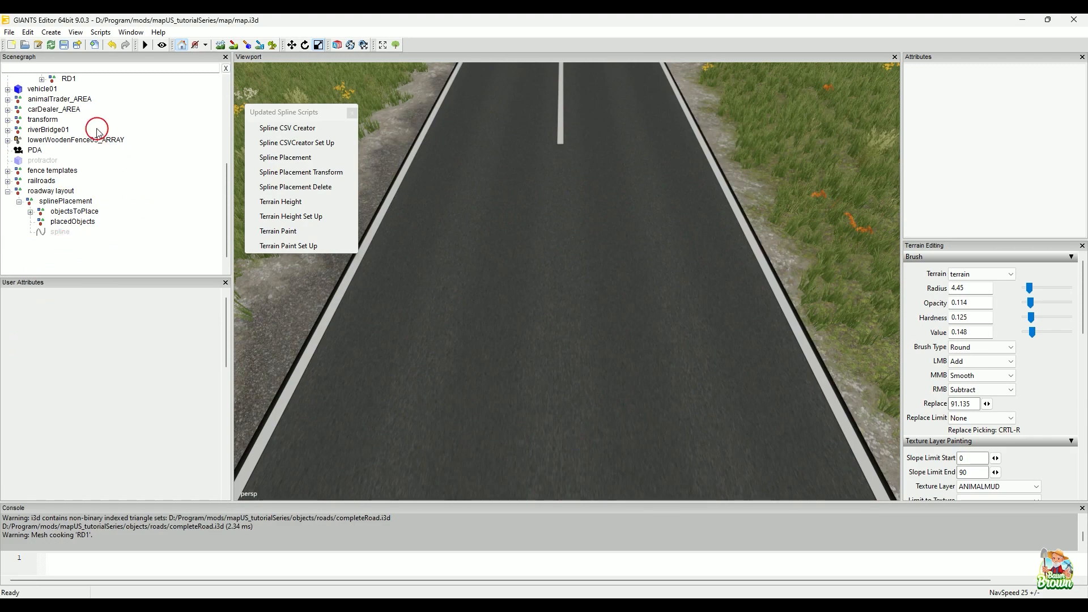
# Delete the earlier RD1 group under streets, leaving only the intersection on the terrain
pyautogui.scroll(1, 50, 111)
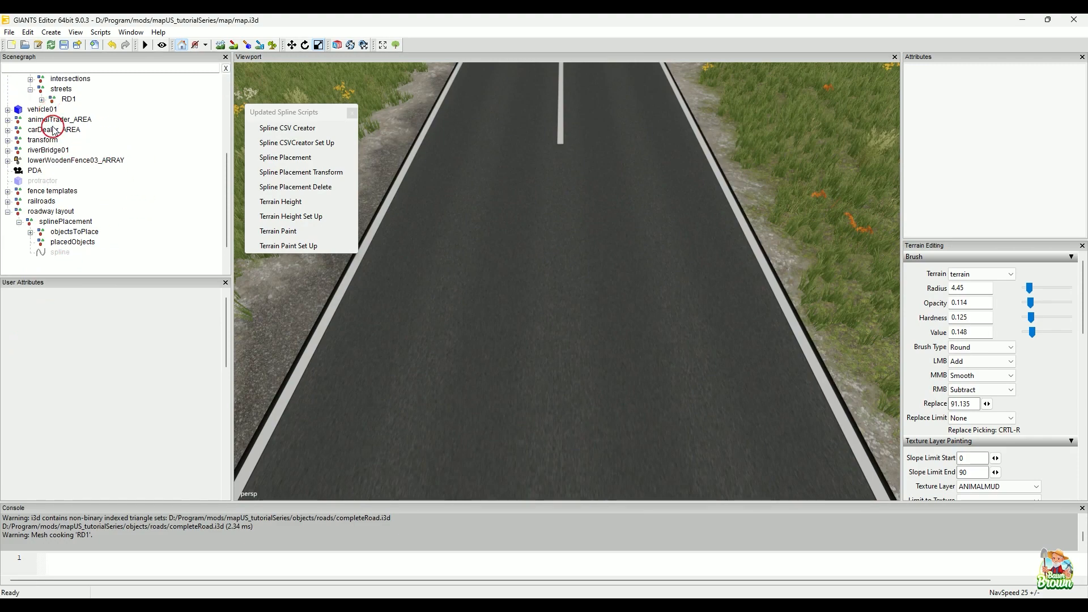
pyautogui.click(69, 100)
pyautogui.press('Delete')
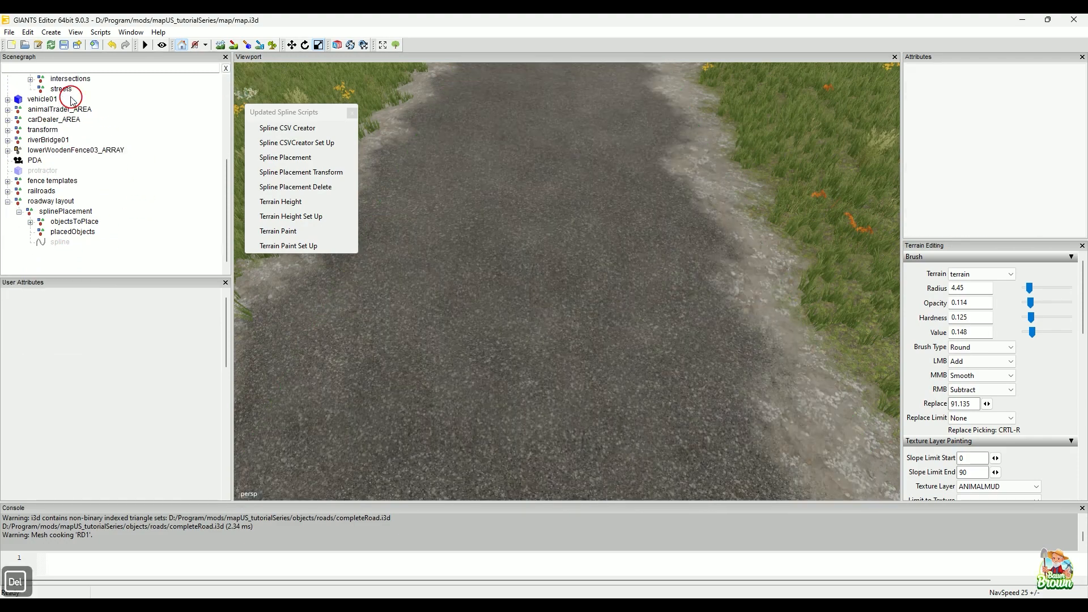
pyautogui.keyDown('alt'); pyautogui.moveTo(633, 221); pyautogui.dragTo(585, 229); pyautogui.keyUp('alt')
# Switch to SplineStreetConstructor, set the roadway texture to fahrbahn_25_25.dds and regenerate the RD1 road file
pyautogui.hotkey('alt', 'Tab')
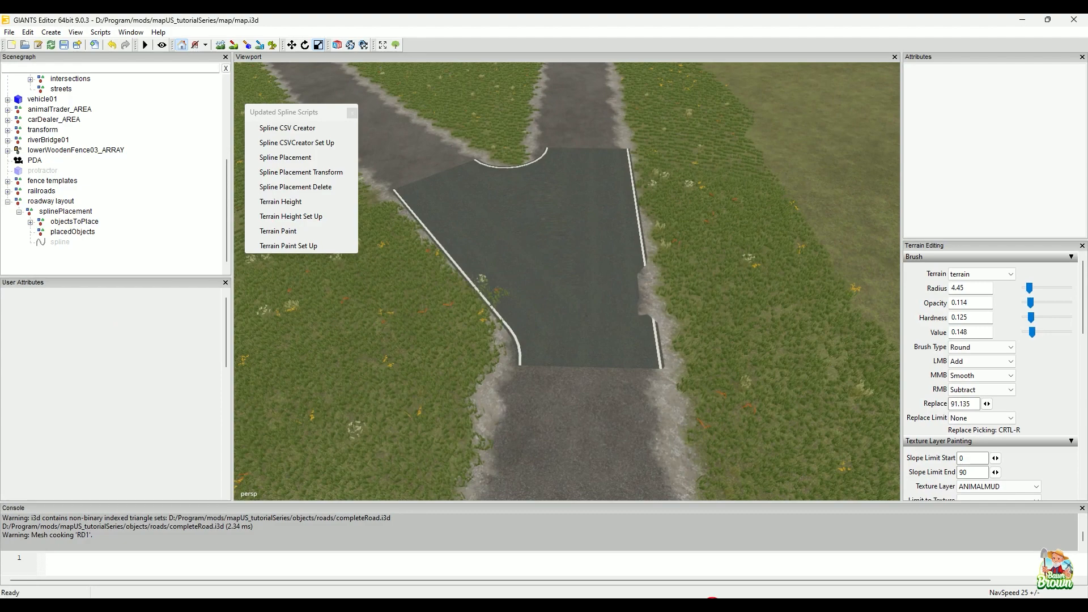
pyautogui.click(714, 604)
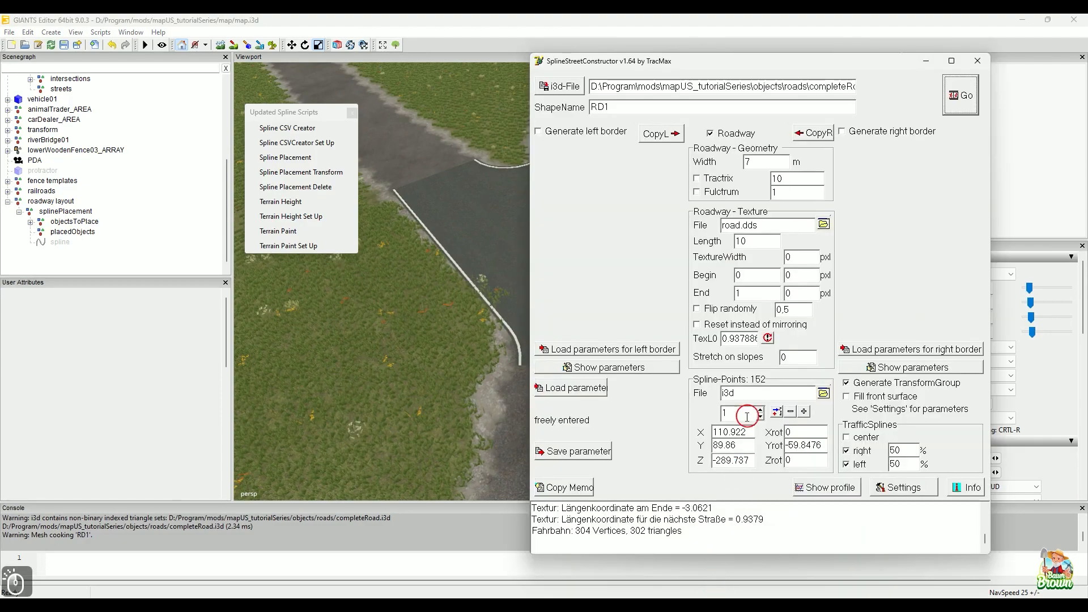
pyautogui.click(824, 225)
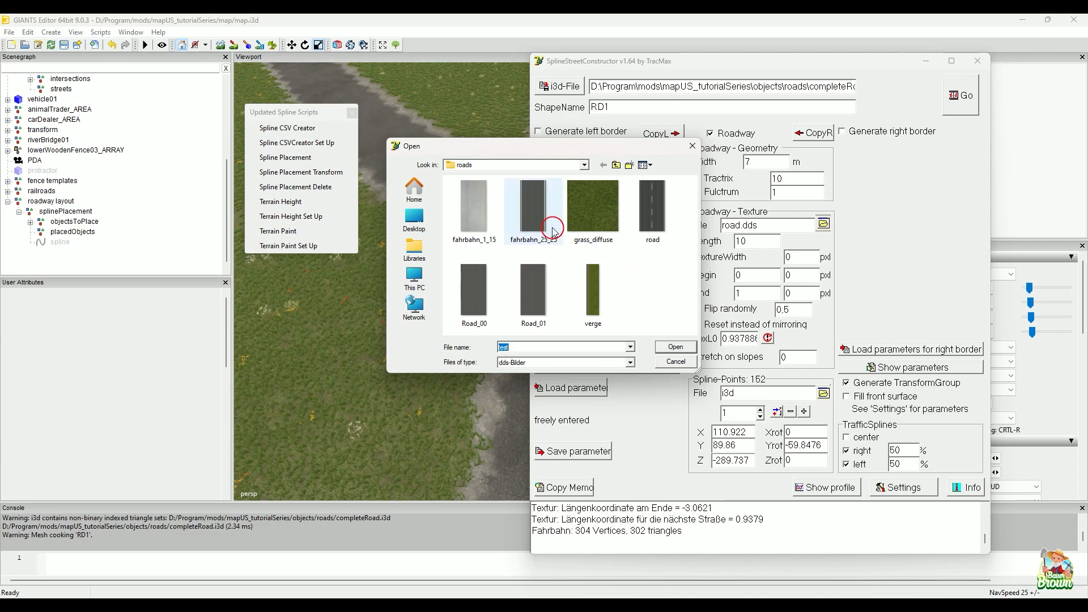
pyautogui.click(536, 214)
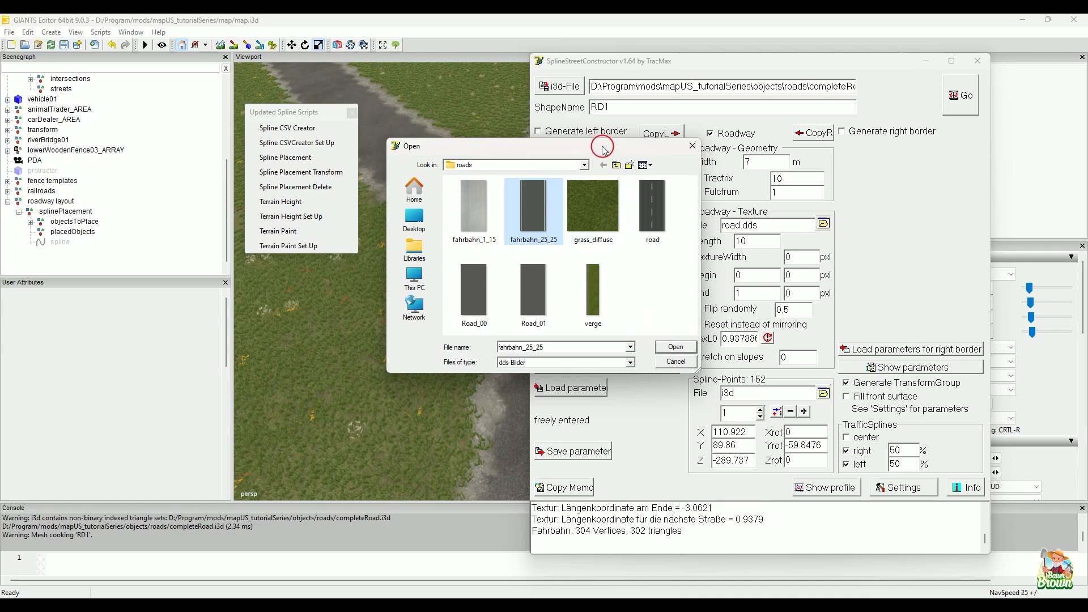
pyautogui.moveTo(603, 148); pyautogui.dragTo(559, 153)
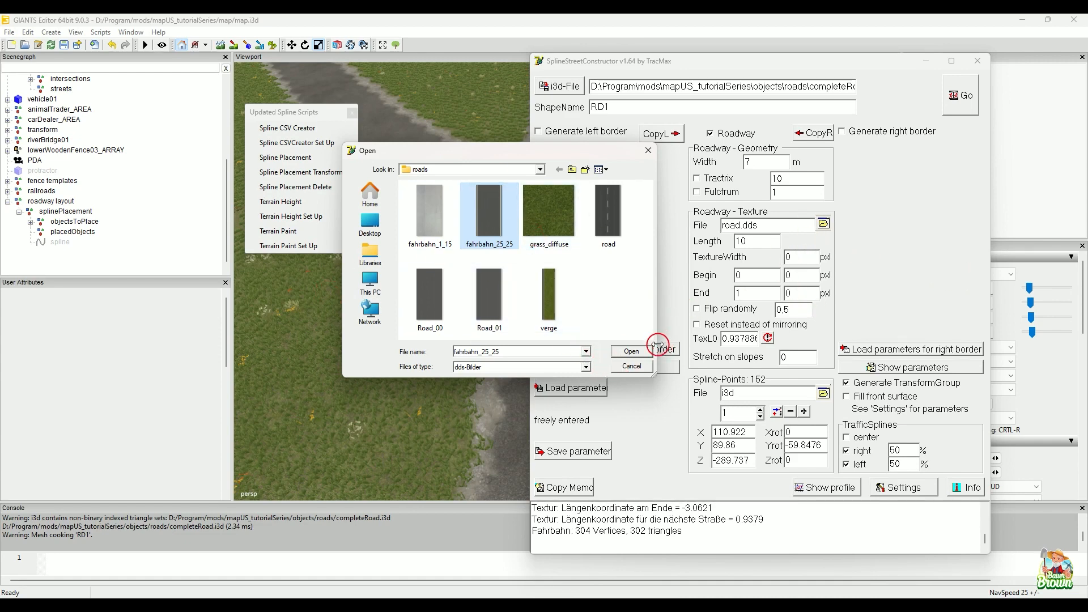
pyautogui.click(632, 351)
pyautogui.click(960, 94)
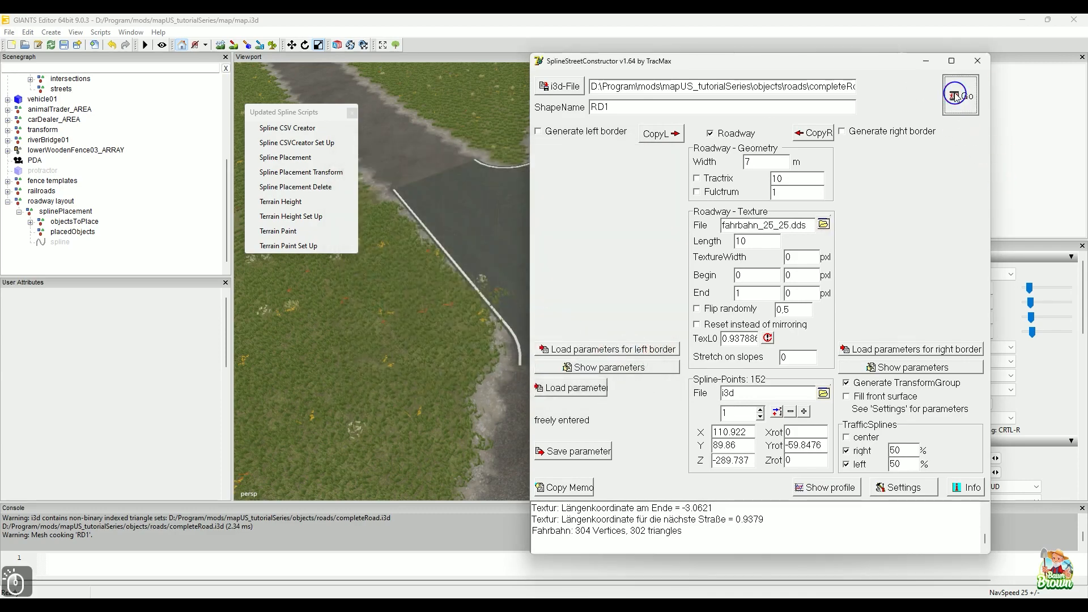
pyautogui.click(933, 62)
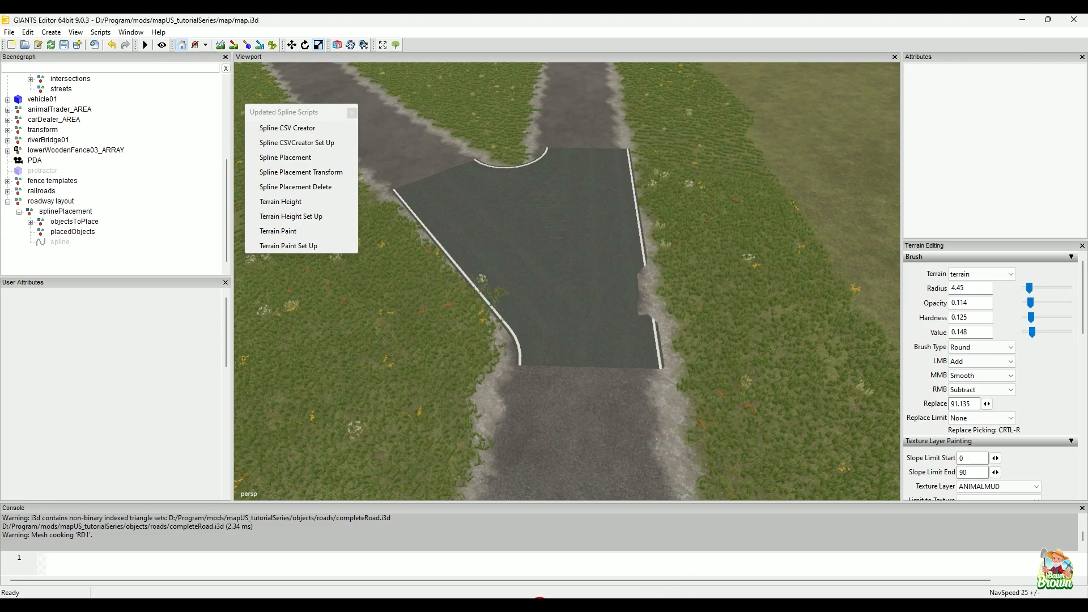
# Import the completeRoad file from the roads folder into the map in GIANTS Editor
pyautogui.click(549, 564)
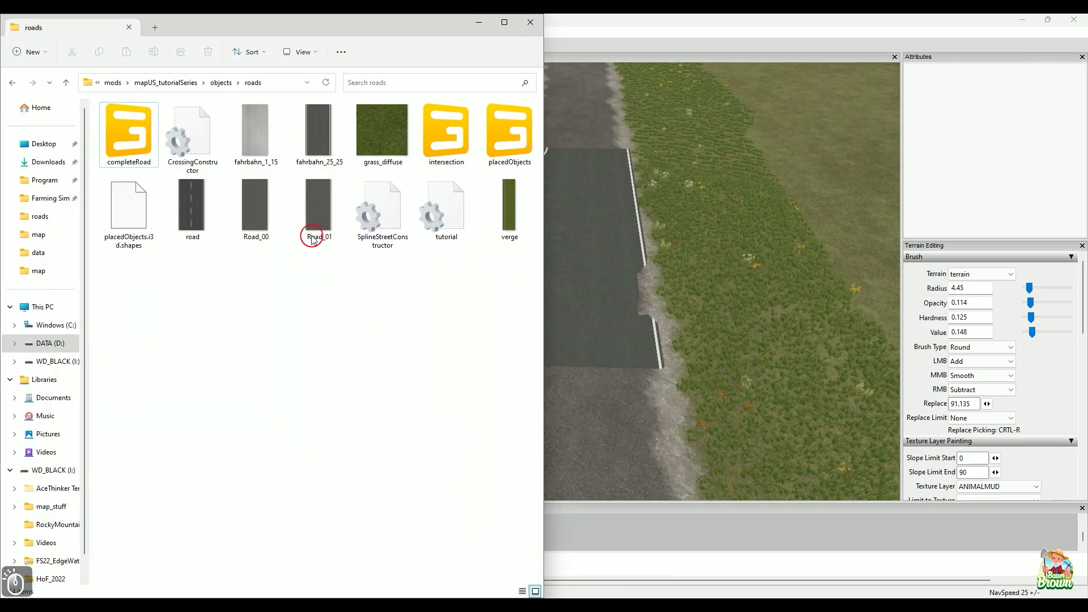
pyautogui.click(110, 144)
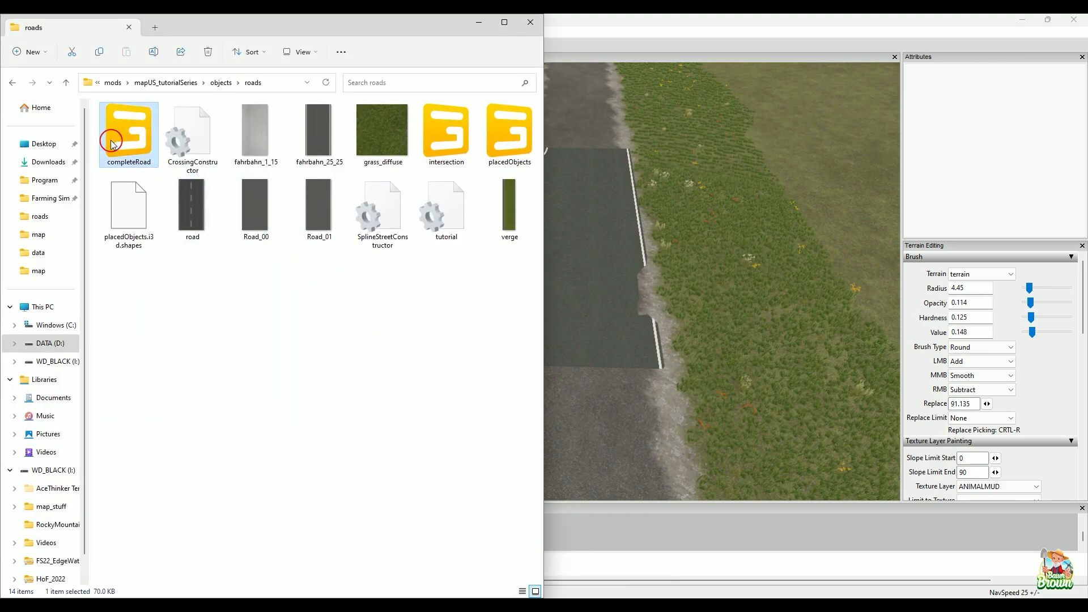
pyautogui.moveTo(120, 127); pyautogui.dragTo(737, 293)
pyautogui.moveTo(559, 77); pyautogui.dragTo(479, 26)
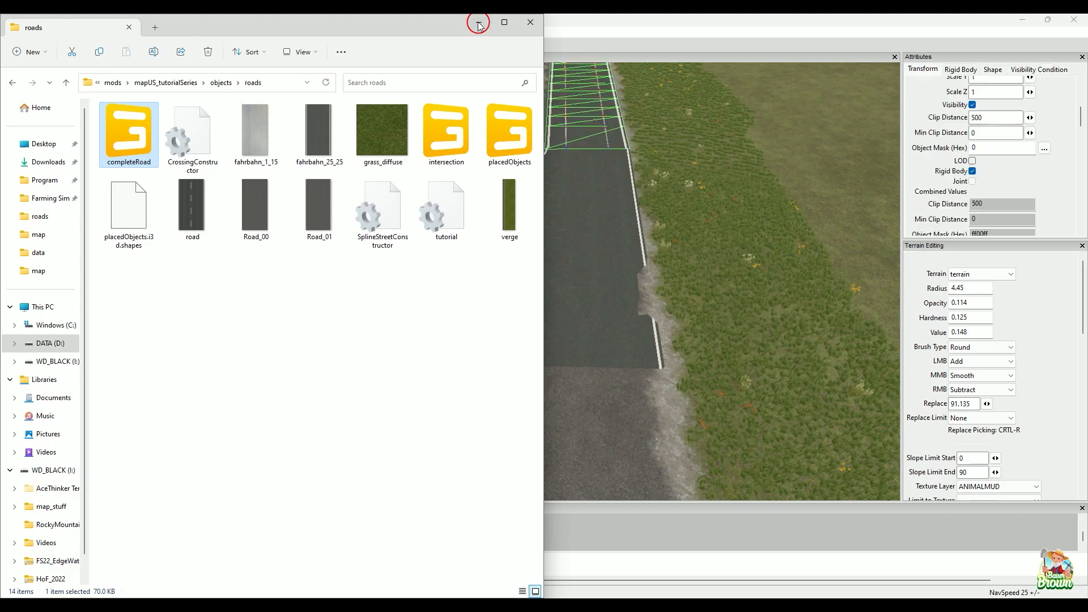
pyautogui.click(479, 26)
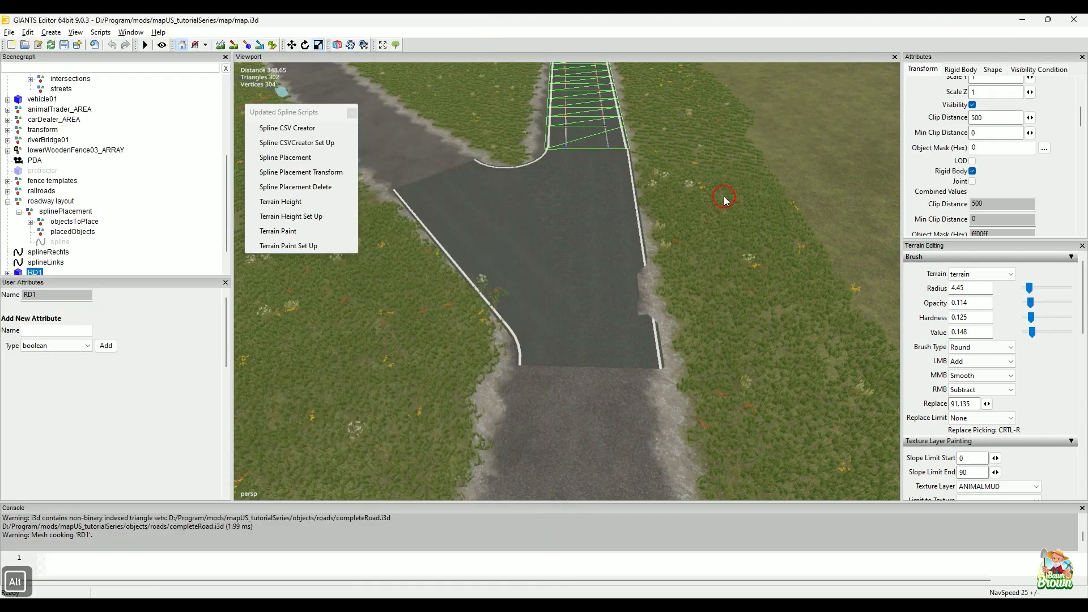
# Check the imported RD1 road from the intersection onward and save the map
pyautogui.keyDown('alt'); pyautogui.moveTo(723, 180); pyautogui.dragTo(634, 265); pyautogui.keyUp('alt')
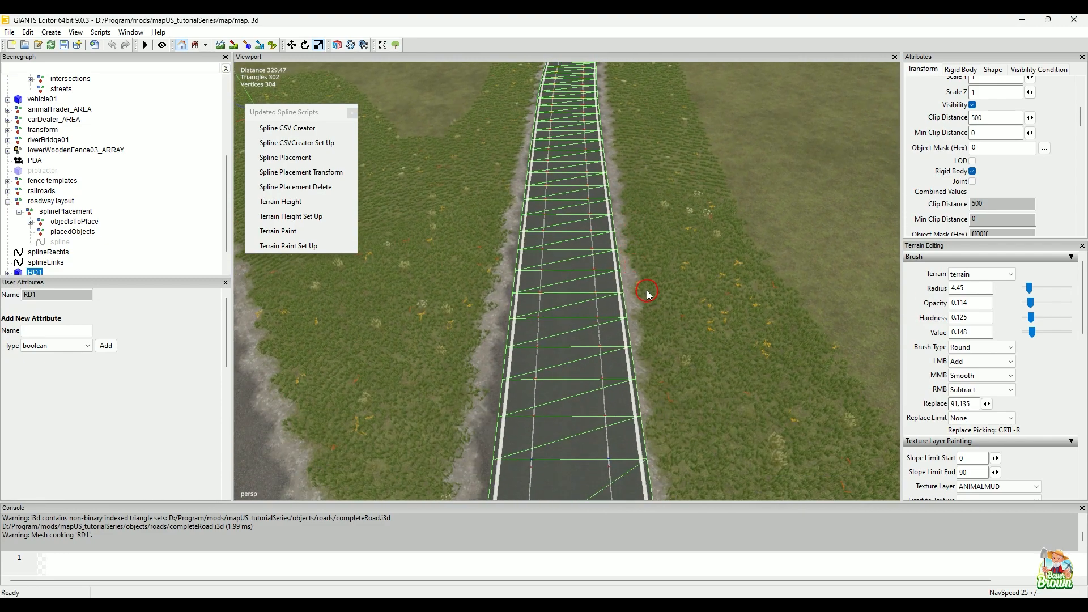
pyautogui.keyDown('alt'); pyautogui.moveTo(641, 272); pyautogui.dragTo(536, 278); pyautogui.keyUp('alt')
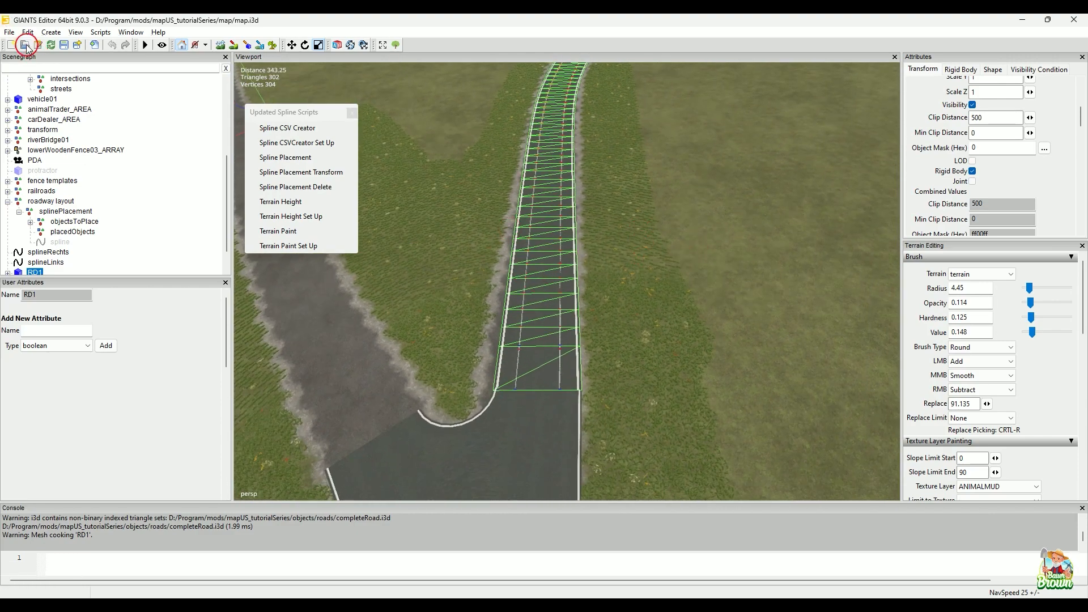
pyautogui.click(63, 46)
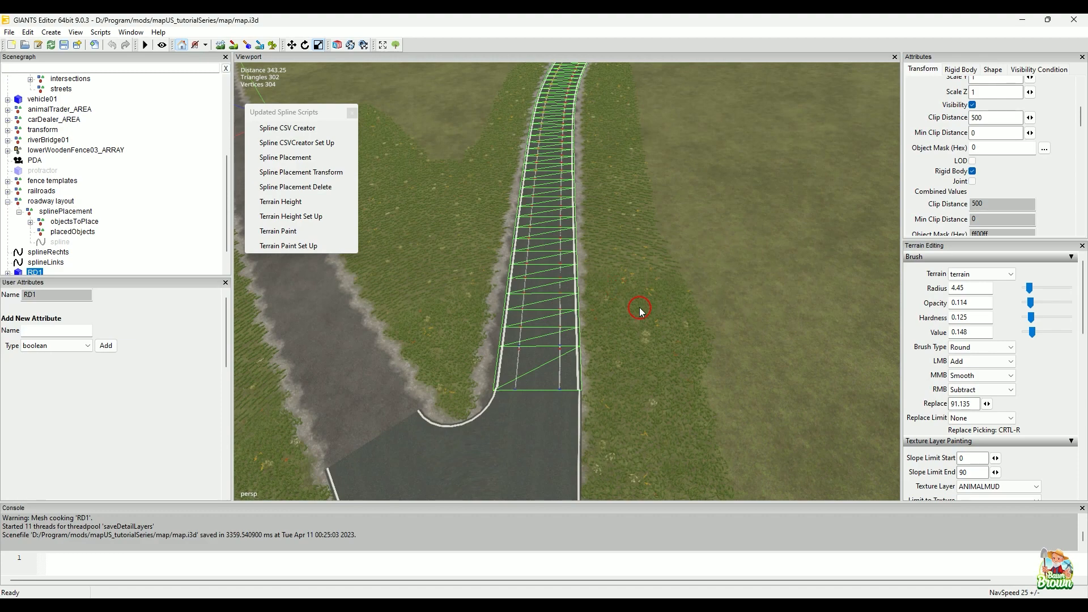
# Hide the two traffic splines splineRechts and splineLinks of the new road
pyautogui.keyDown('alt'); pyautogui.moveTo(658, 359); pyautogui.dragTo(686, 245); pyautogui.keyUp('alt')
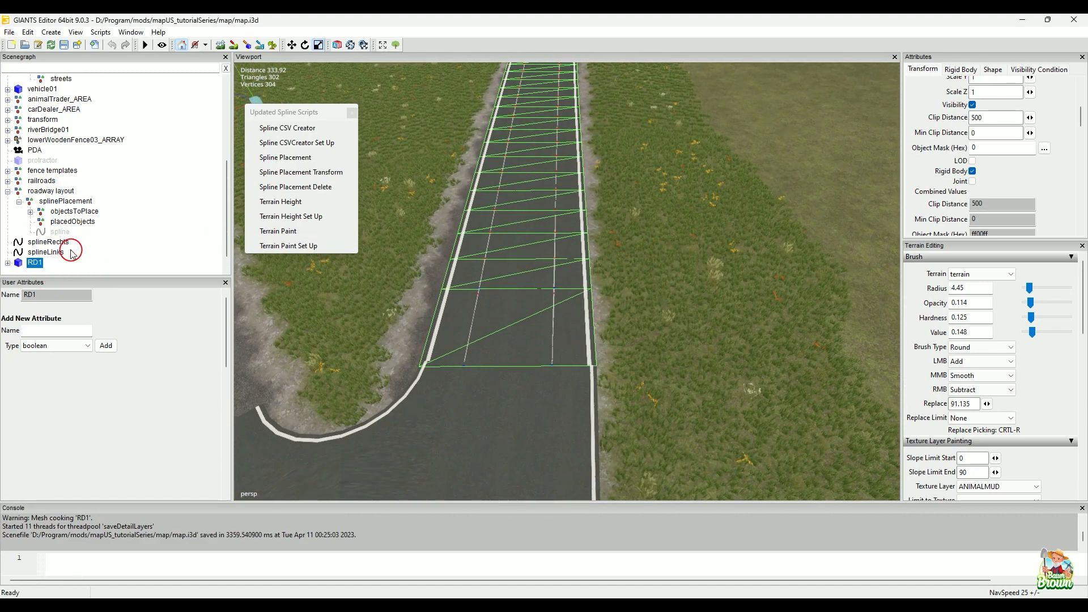
pyautogui.click(50, 244)
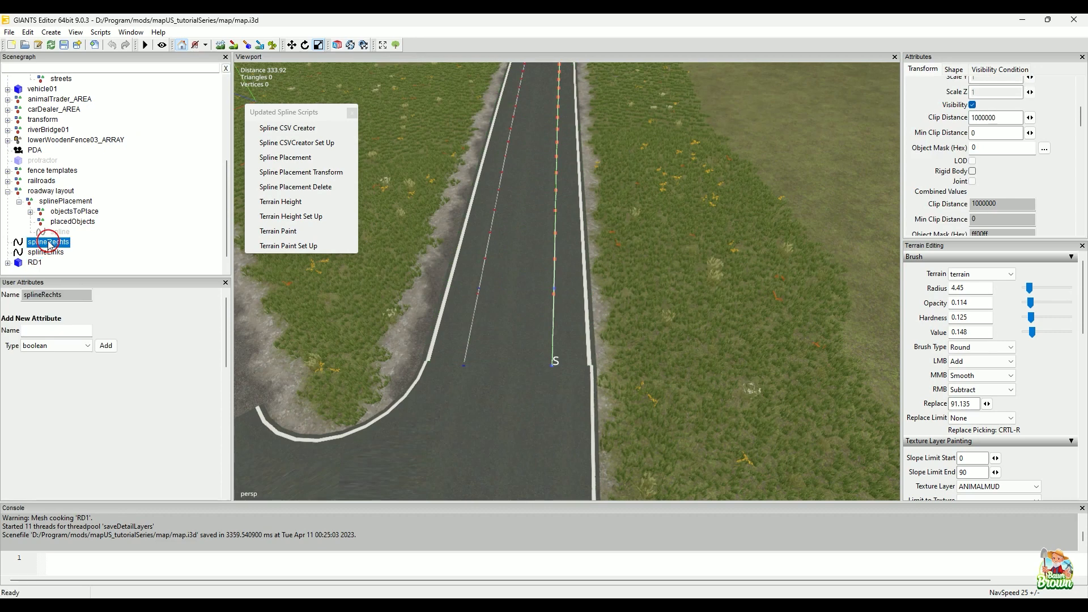
pyautogui.hotkey('ctrl', 'h')
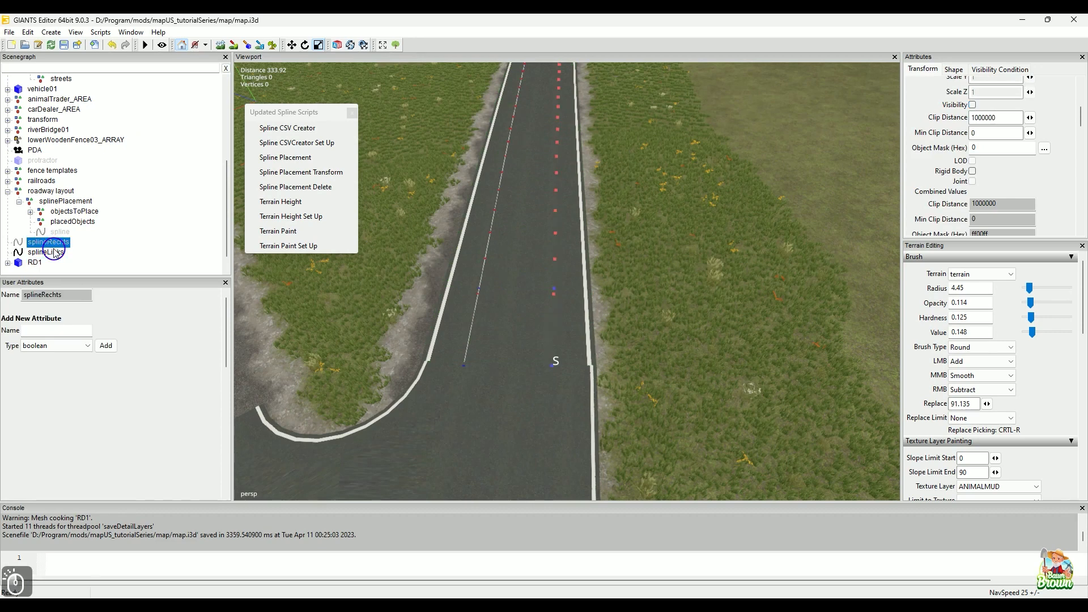
pyautogui.click(54, 251)
pyautogui.click(54, 251)
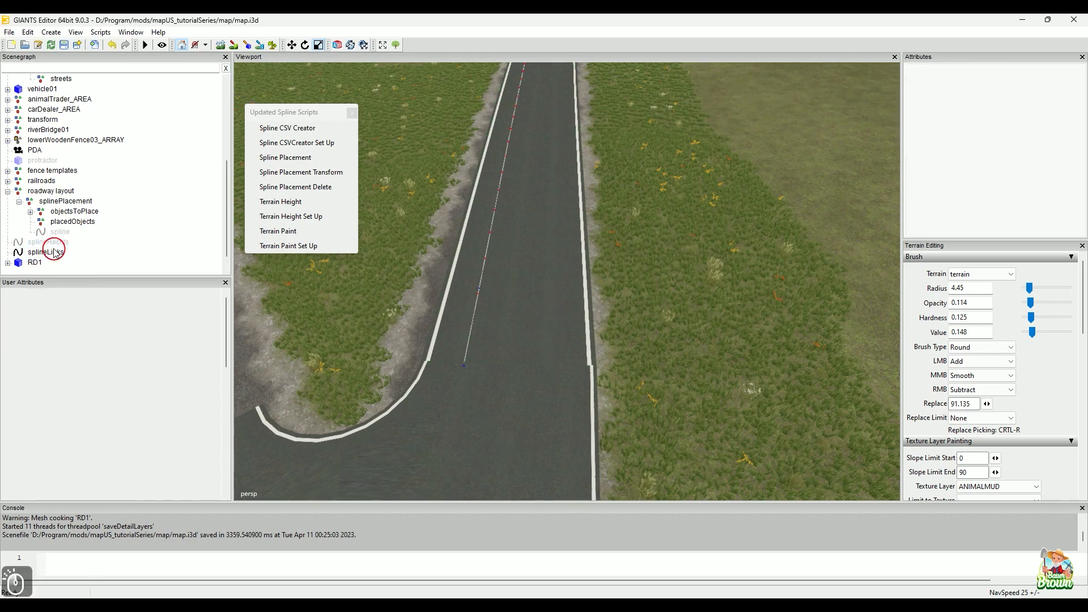
pyautogui.click(56, 252)
pyautogui.hotkey('ctrl', 'h')
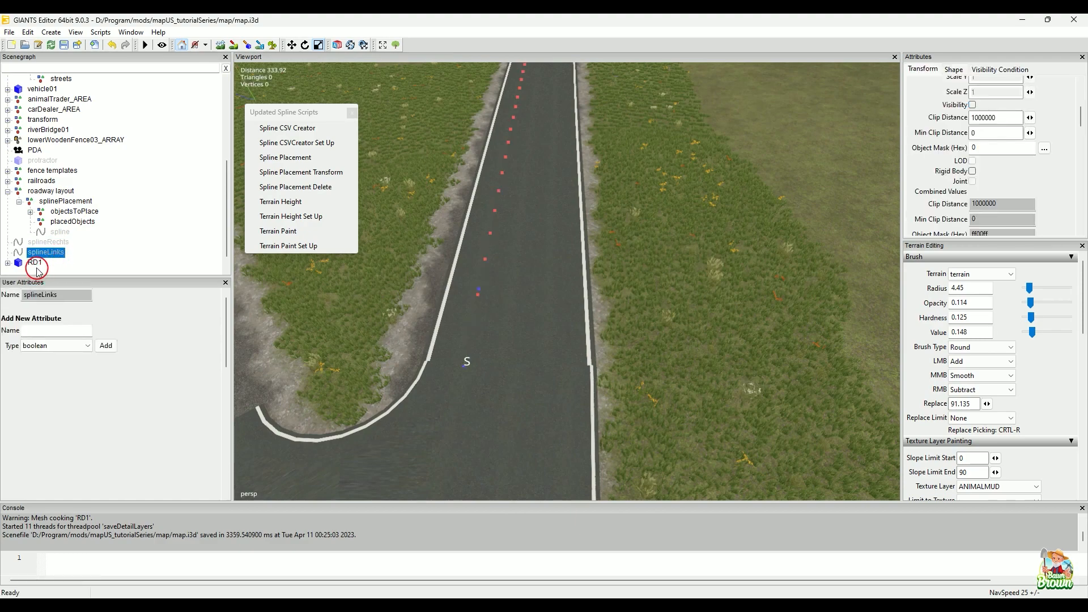
# Group the RD1 shape with splineRechts and splineLinks into a transform group named RD1
pyautogui.click(37, 268)
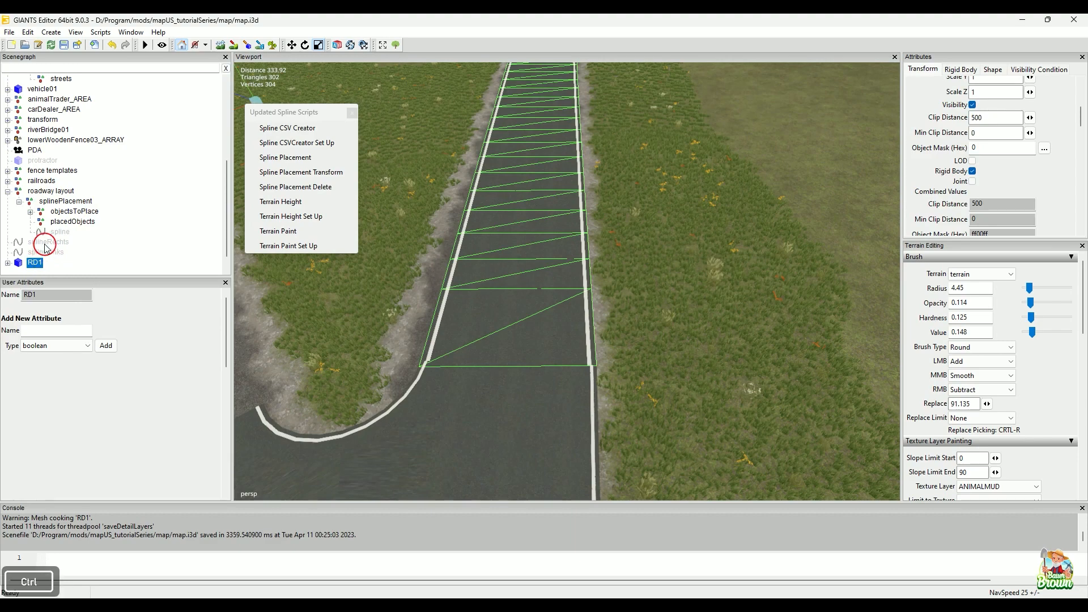
pyautogui.hotkey('ctrl', 'g')
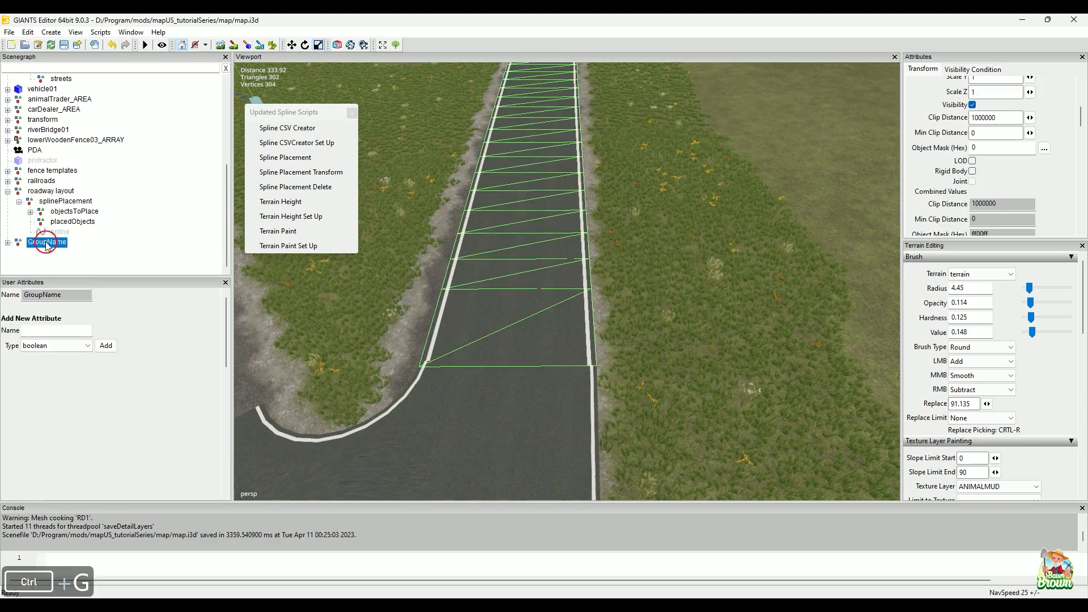
pyautogui.click(79, 241)
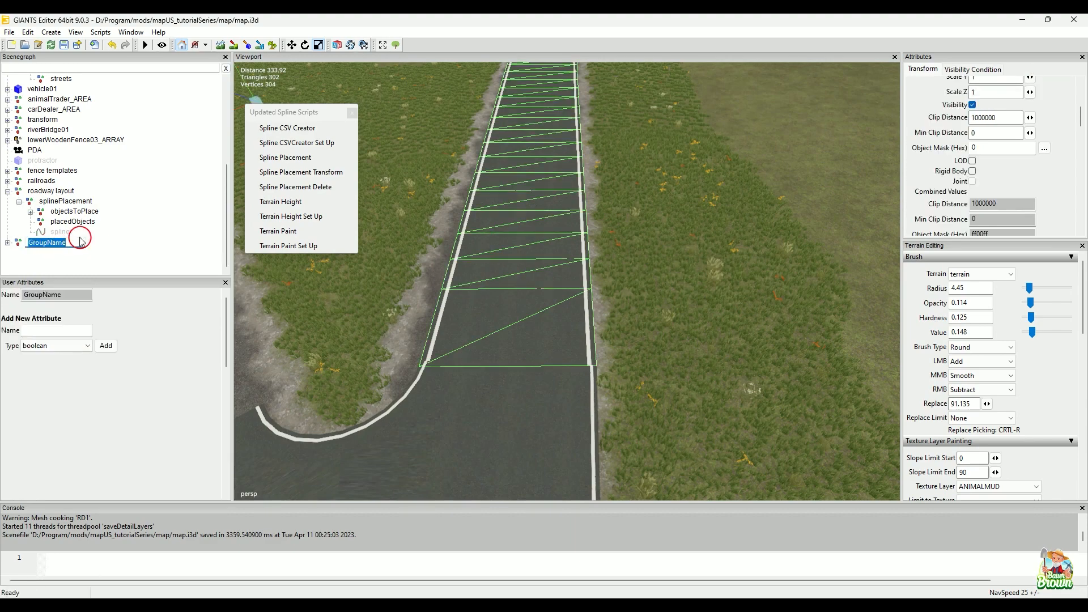
pyautogui.write('RD1')
pyautogui.press('Return')
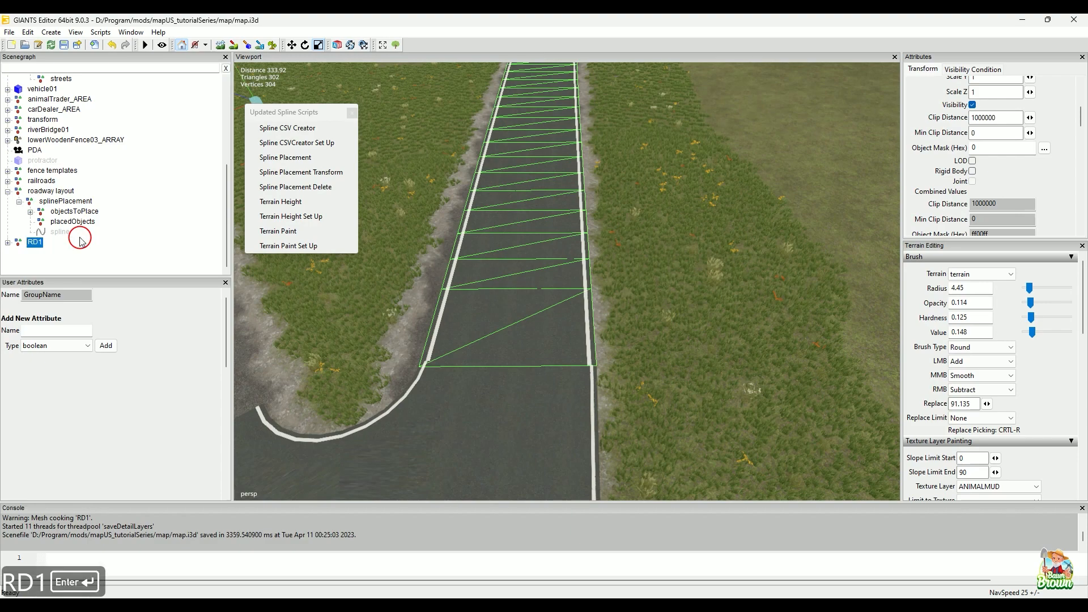
# Deselect the RD1 group and examine how the road's edge lines meet those of the intersection
pyautogui.click(837, 148)
pyautogui.keyDown('alt'); pyautogui.moveTo(761, 227); pyautogui.dragTo(782, 279, button='middle'); pyautogui.keyUp('alt')
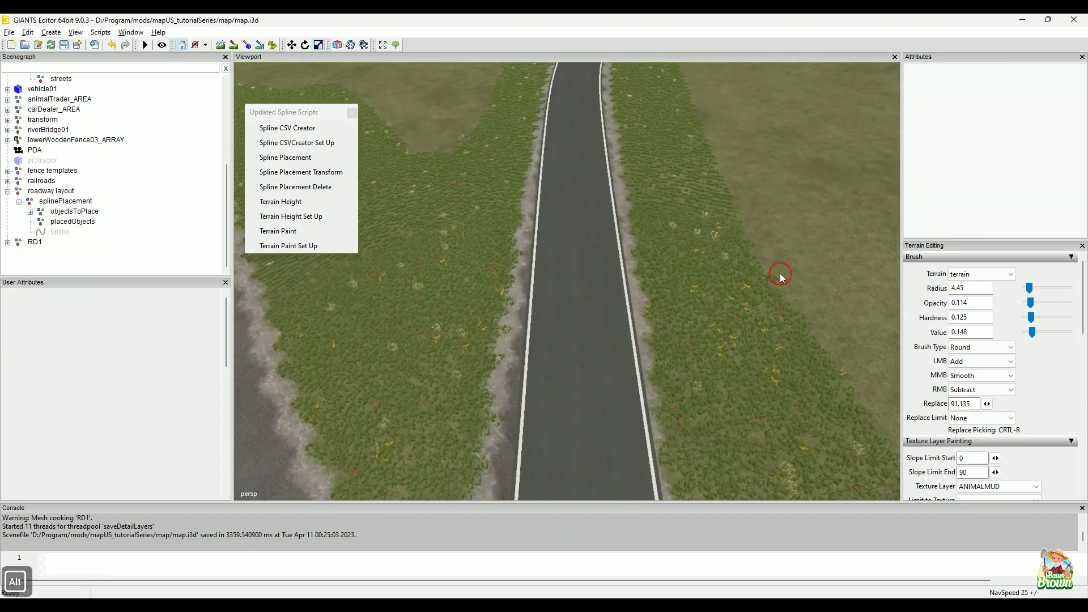
pyautogui.keyDown('alt'); pyautogui.moveTo(694, 169); pyautogui.dragTo(663, 277); pyautogui.keyUp('alt')
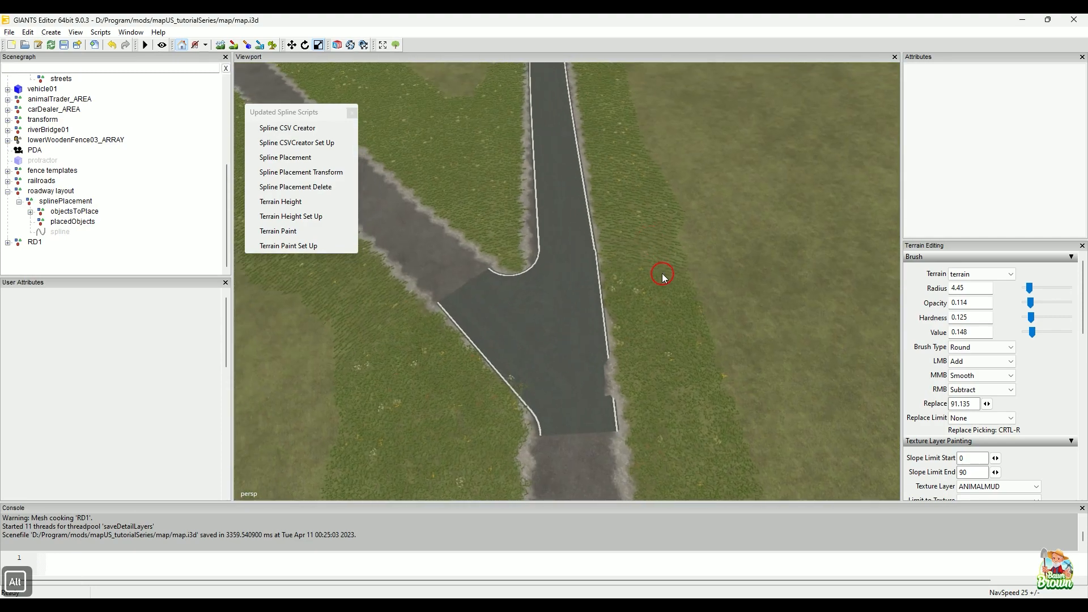
pyautogui.moveTo(624, 338)
pyautogui.keyDown('alt'); pyautogui.mouseDown()
pyautogui.moveTo(597, 376)
pyautogui.moveTo(624, 312)
pyautogui.moveTo(627, 356)
pyautogui.mouseUp(); pyautogui.keyUp('alt')
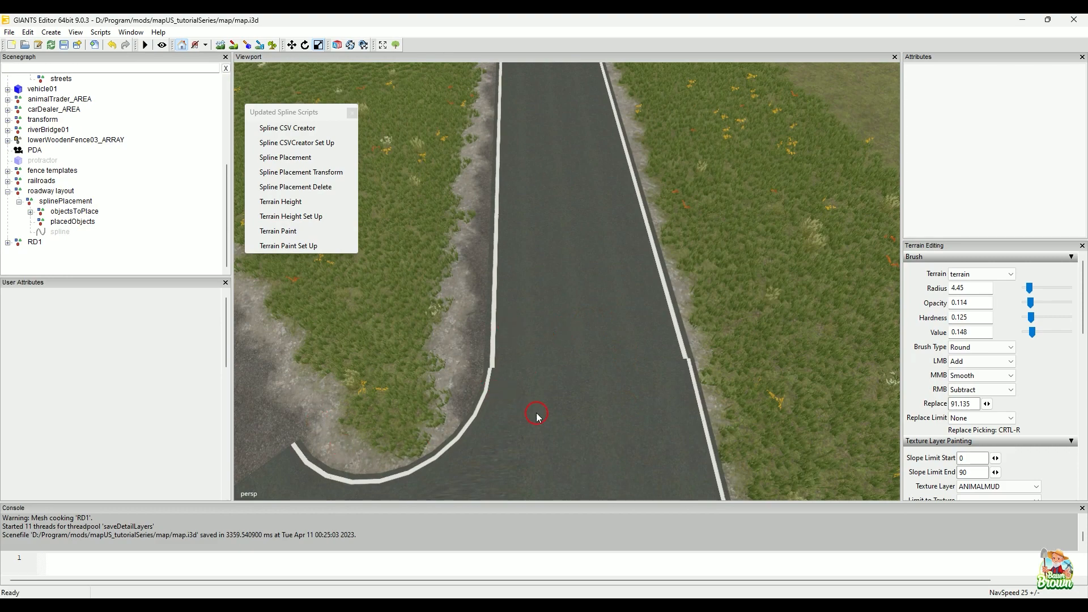
# Switch to CrossingConstructor and set its output file to intersection.i3d in the map's objects/roads folder
pyautogui.keyDown('alt'); pyautogui.moveTo(538, 413); pyautogui.dragTo(575, 406, button='middle'); pyautogui.keyUp('alt')
pyautogui.keyDown('alt'); pyautogui.moveTo(576, 408); pyautogui.dragTo(549, 404); pyautogui.keyUp('alt')
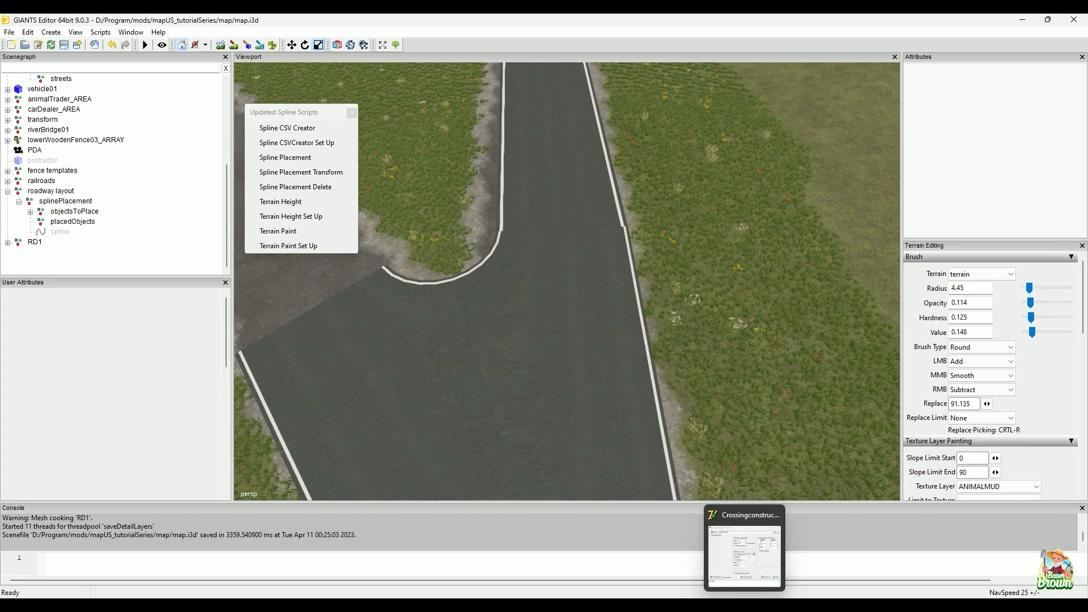
pyautogui.click(744, 607)
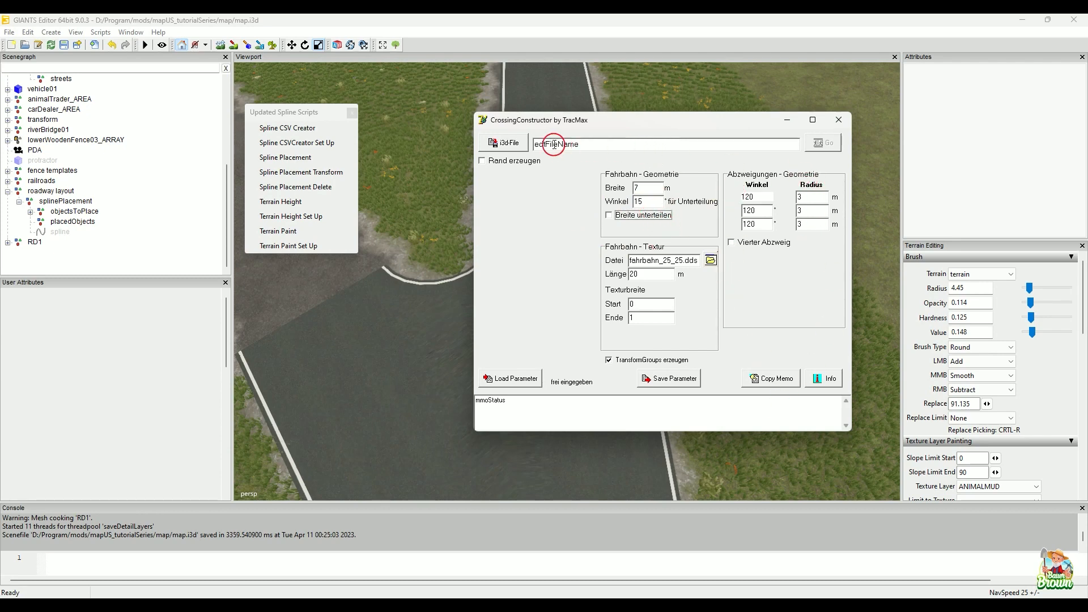
pyautogui.click(511, 144)
pyautogui.click(556, 238)
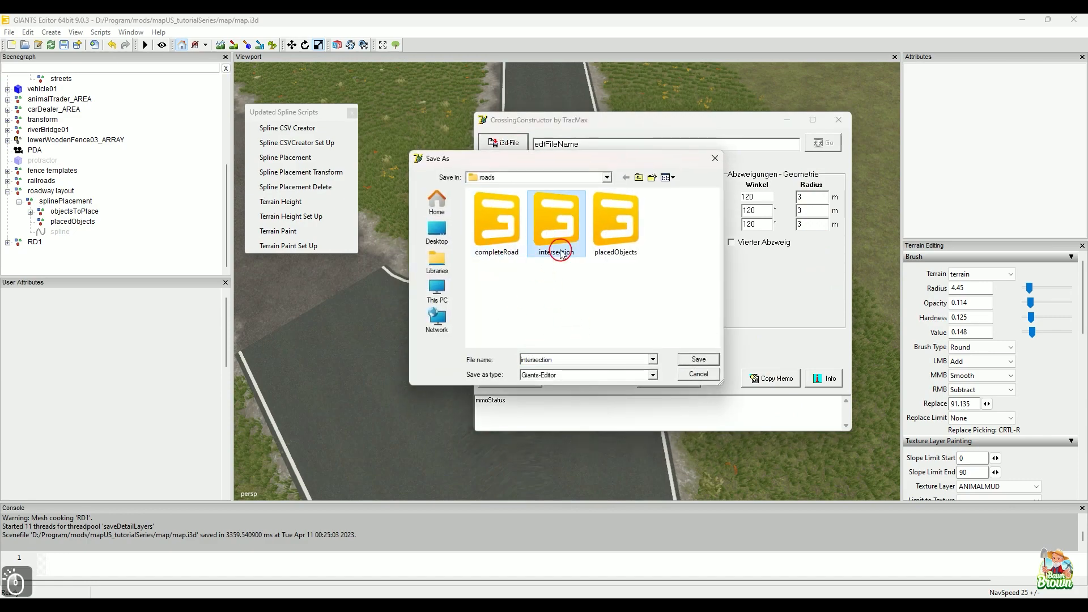
pyautogui.click(697, 359)
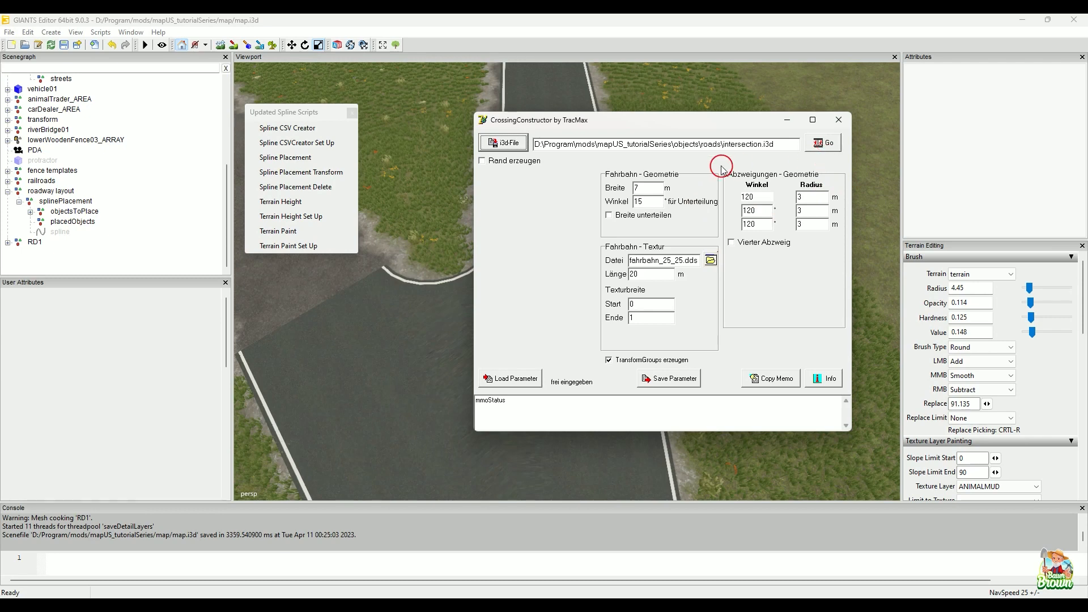
# Choose fahrbahn_25_25.dds from the roads folder as the intersection's road surface texture
pyautogui.scroll(3, 142, 206)
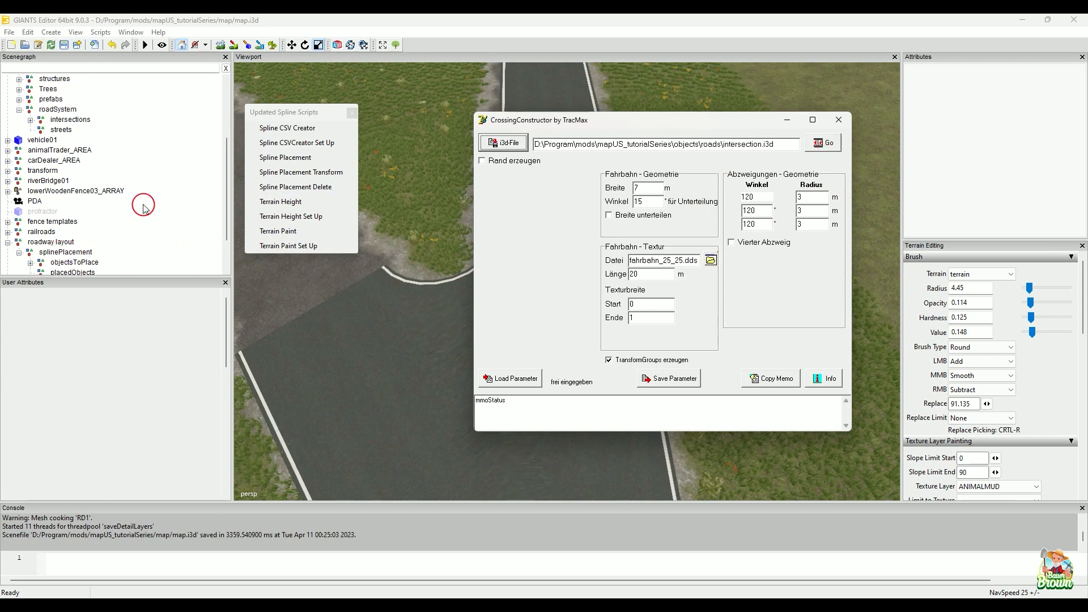
pyautogui.scroll(2, 143, 208)
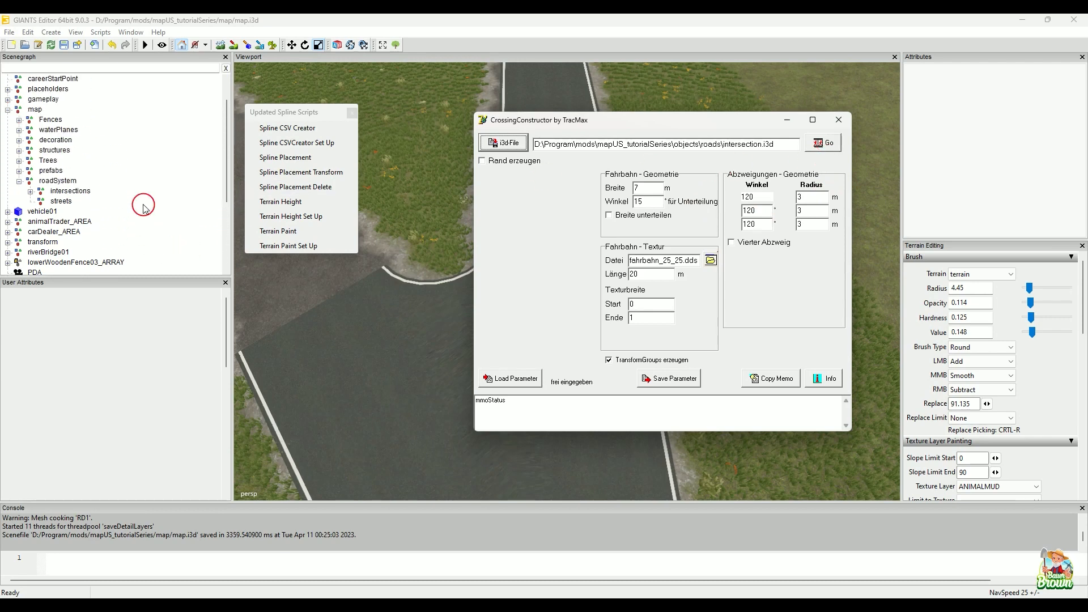
pyautogui.click(710, 261)
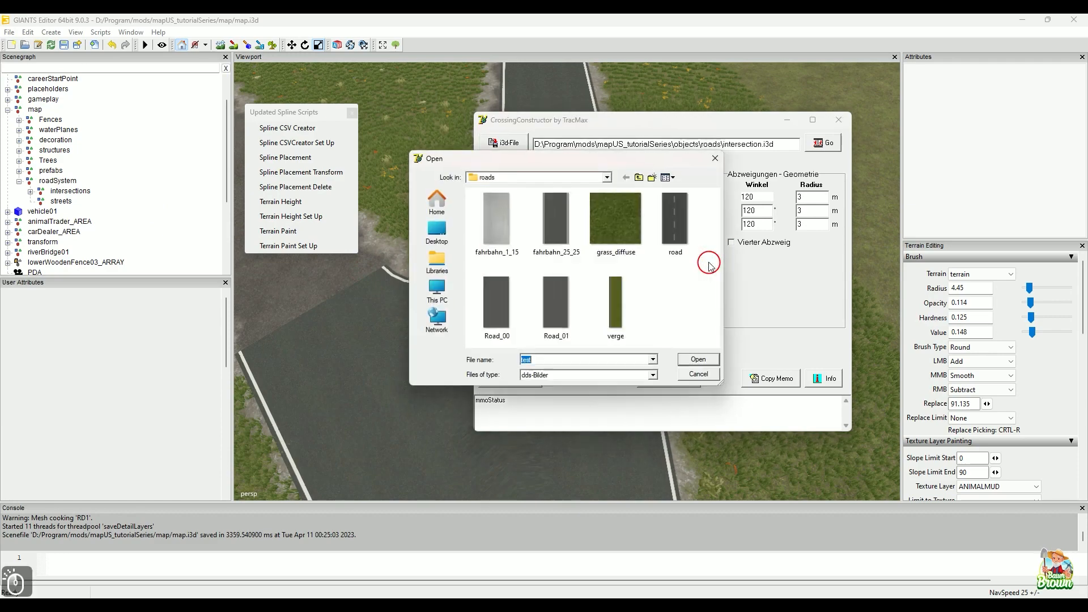
pyautogui.click(567, 221)
pyautogui.click(691, 359)
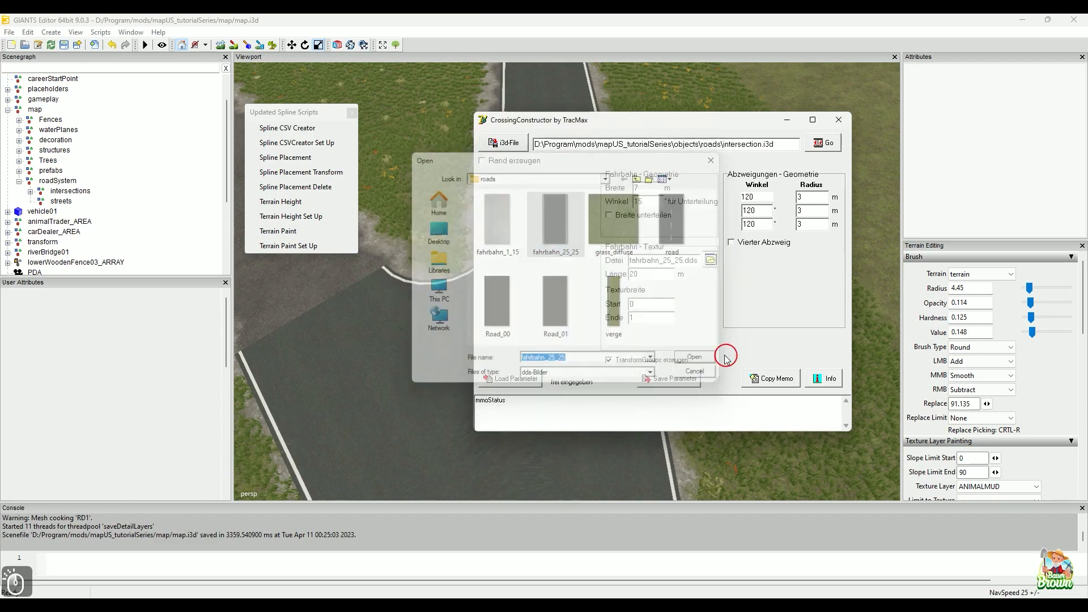
# Return to the map in GIANTS Editor and look up the existing intersection's angles from its name in the intersections group
pyautogui.click(335, 125)
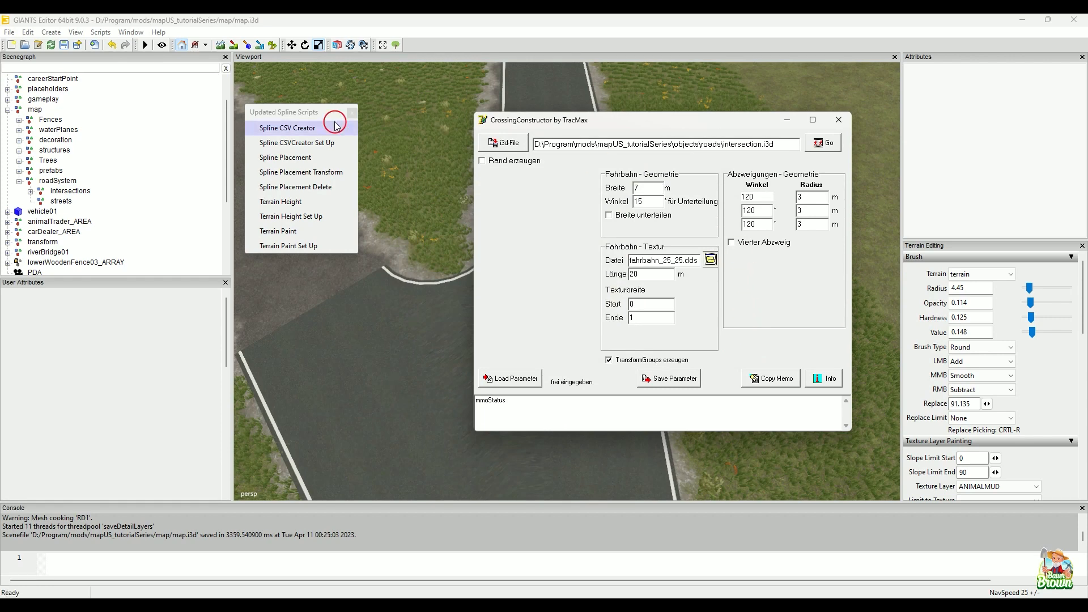
pyautogui.click(31, 191)
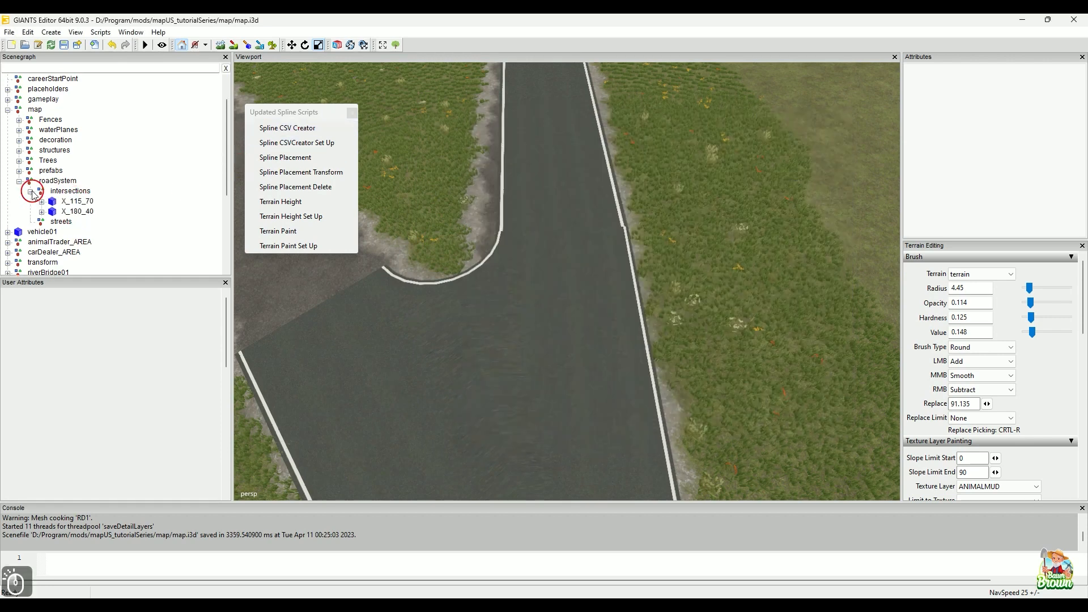
pyautogui.moveTo(513, 406); pyautogui.dragTo(460, 384)
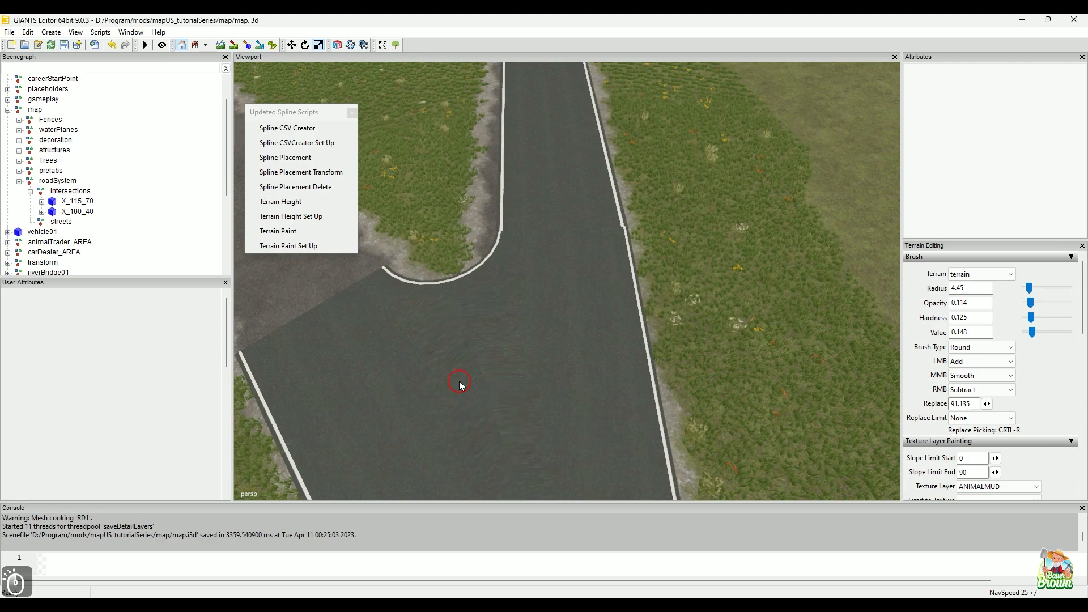
pyautogui.click(395, 357)
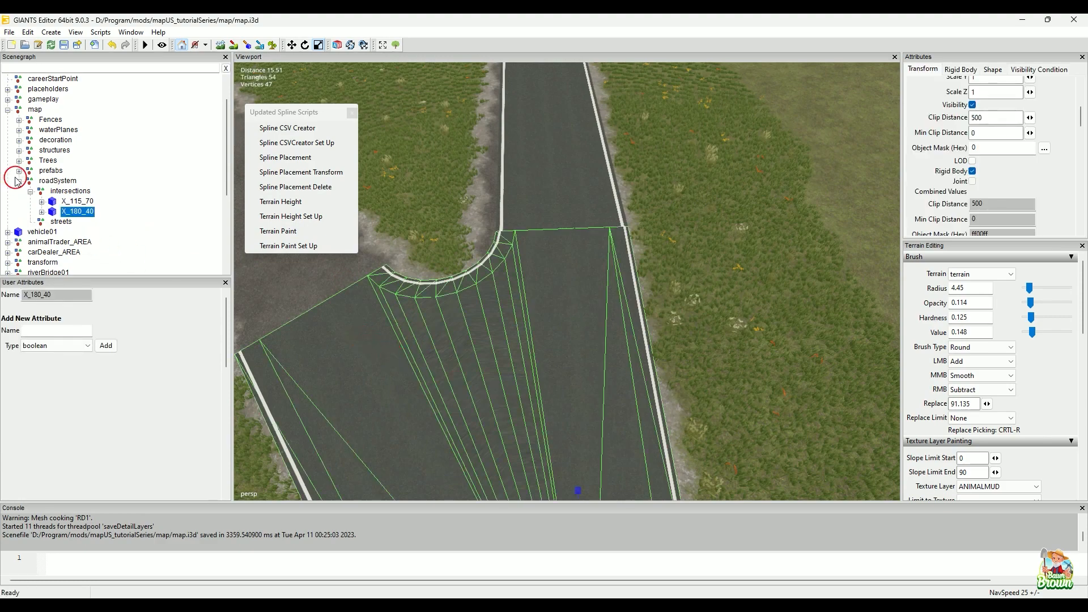
pyautogui.click(31, 191)
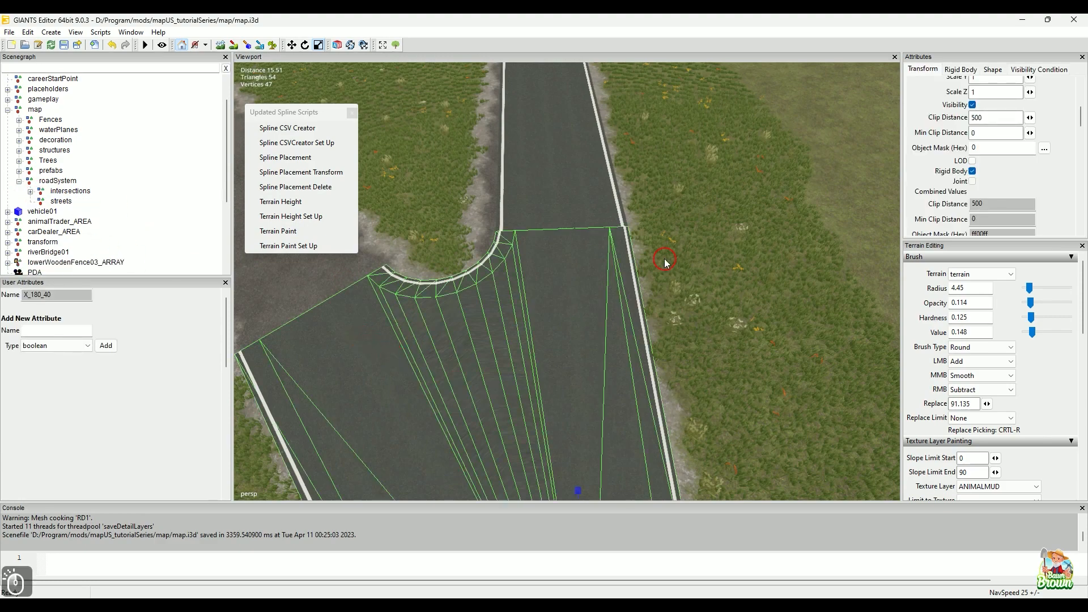
# In CrossingConstructor, set the two editable branch angles to 180° and 40° and generate the intersection file
pyautogui.click(720, 561)
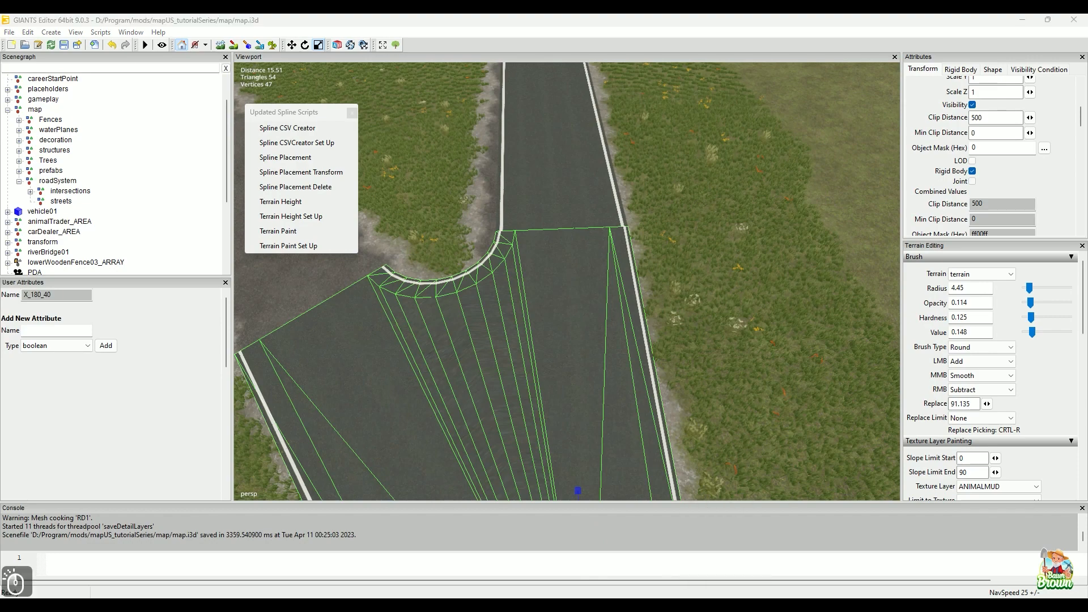
pyautogui.moveTo(760, 219); pyautogui.dragTo(730, 214)
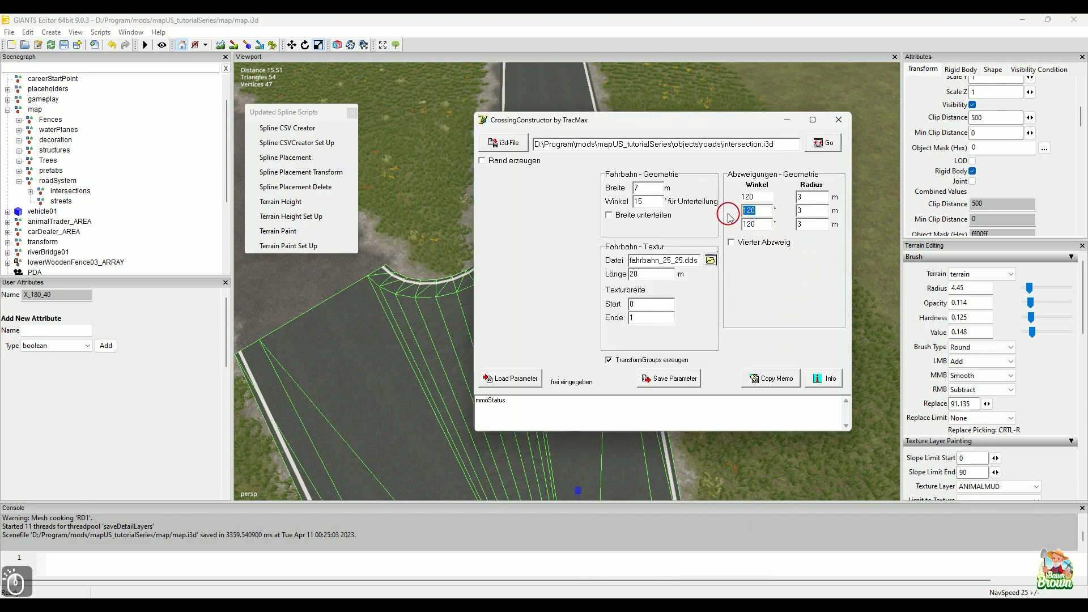
pyautogui.write('180')
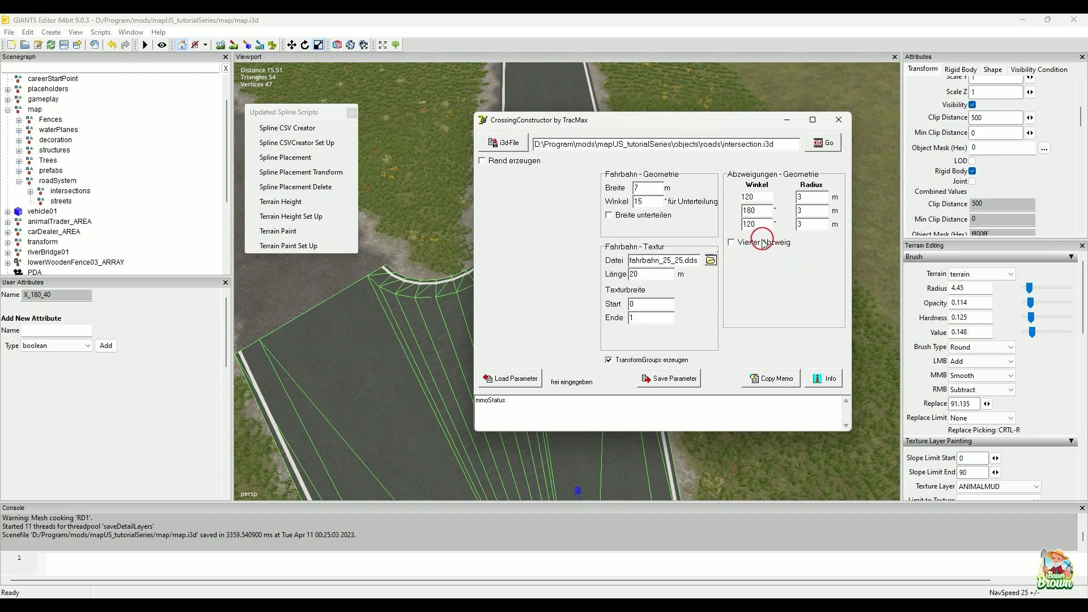
pyautogui.moveTo(762, 225); pyautogui.dragTo(717, 230)
pyautogui.write('40')
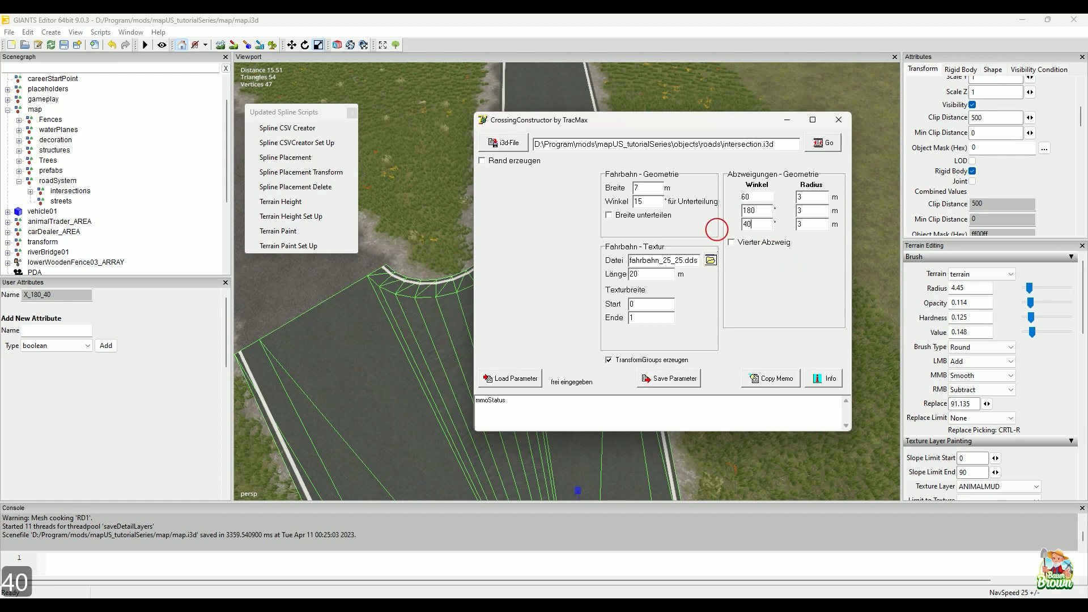
pyautogui.click(822, 143)
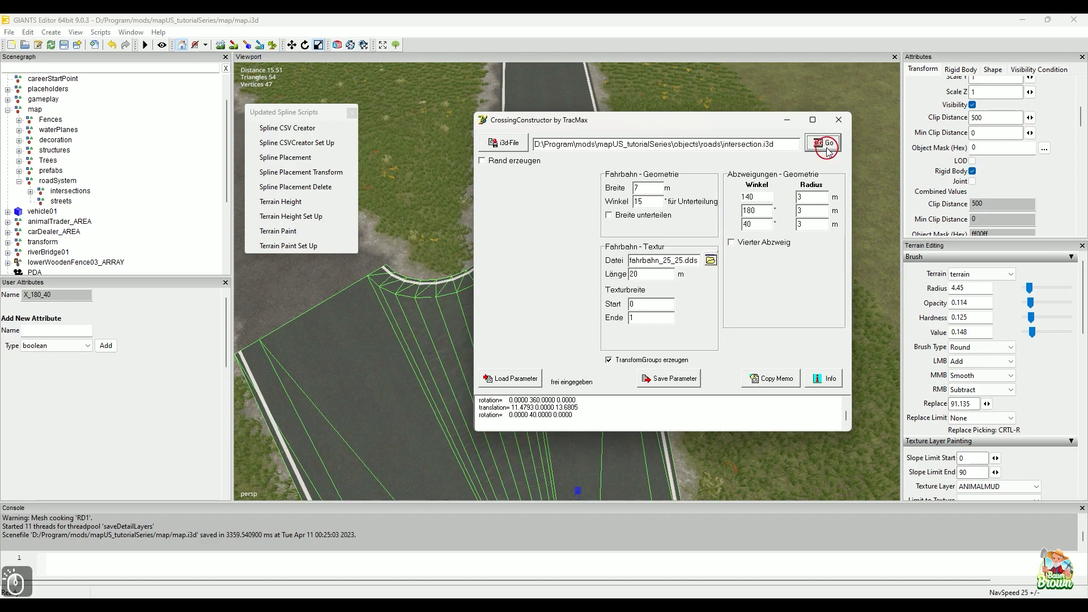
pyautogui.click(787, 120)
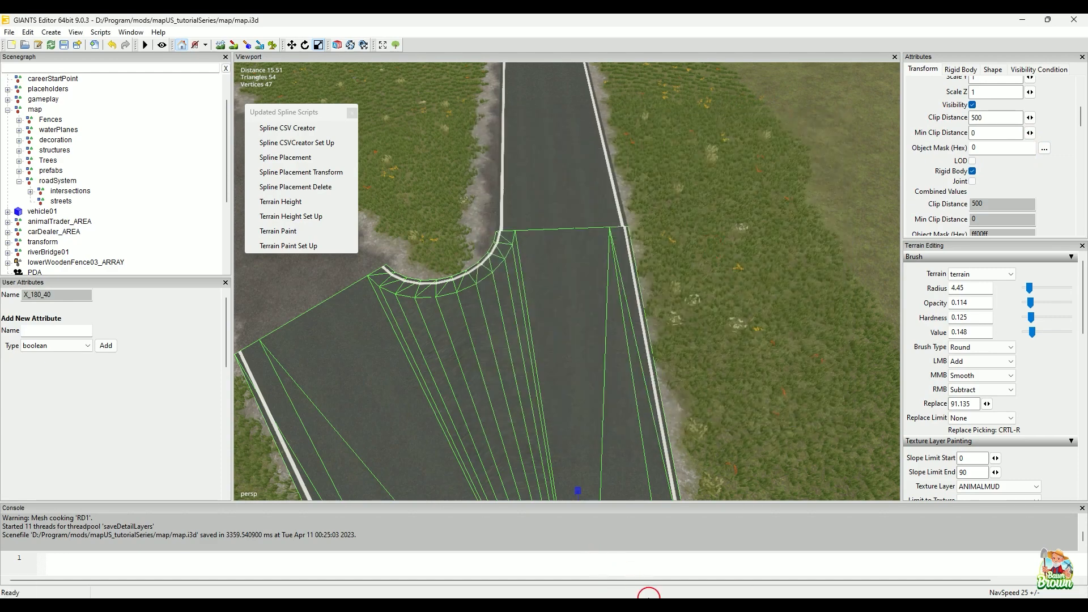
# Import intersection.i3d from the roads folder in File Explorer into the open map in GIANTS Editor
pyautogui.moveTo(646, 601)
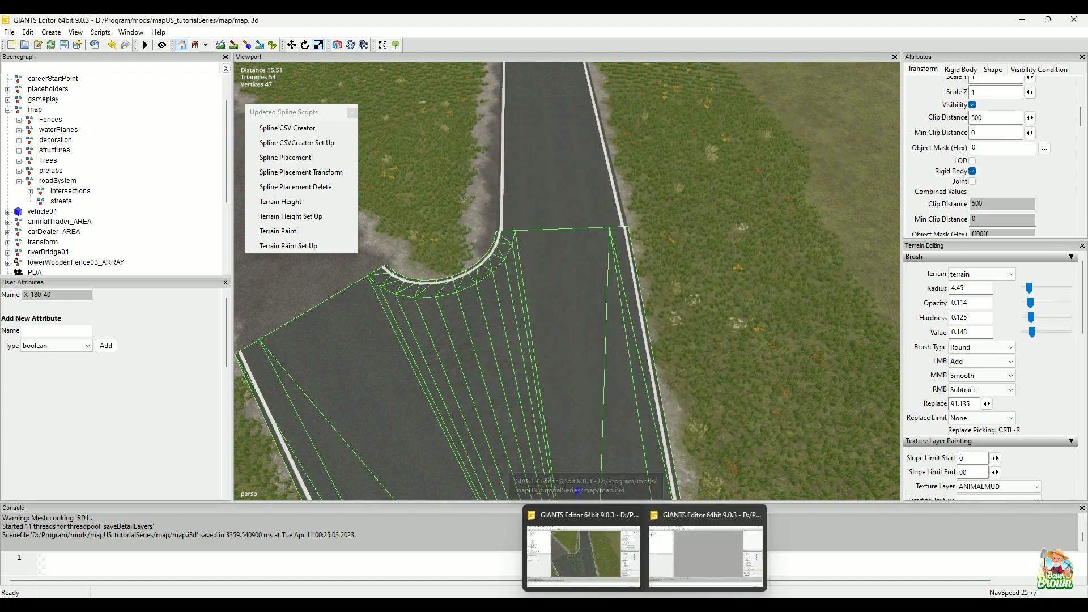
pyautogui.moveTo(521, 604)
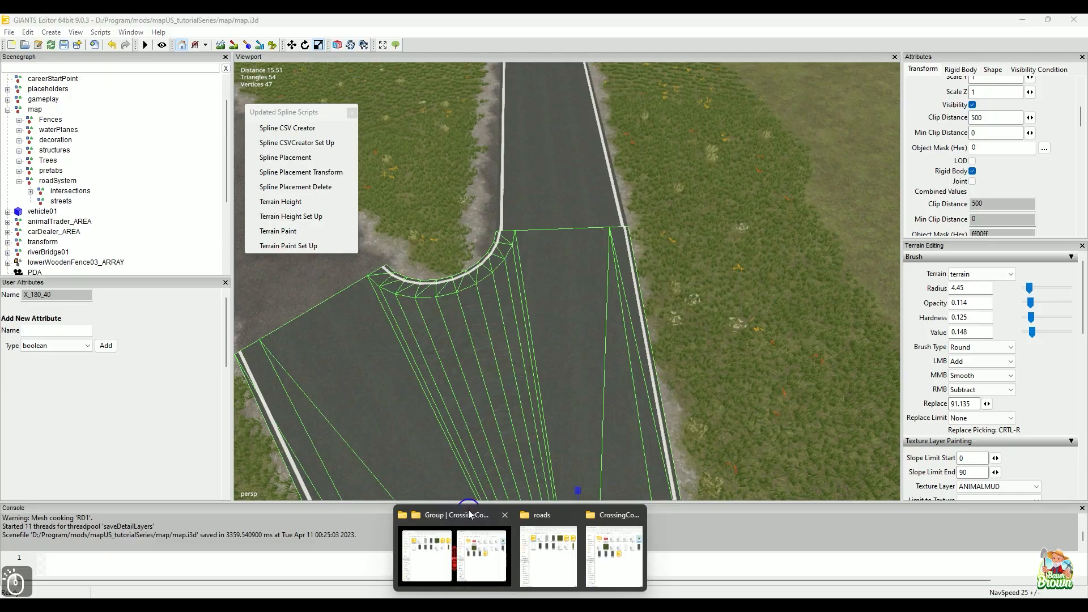
pyautogui.click(454, 552)
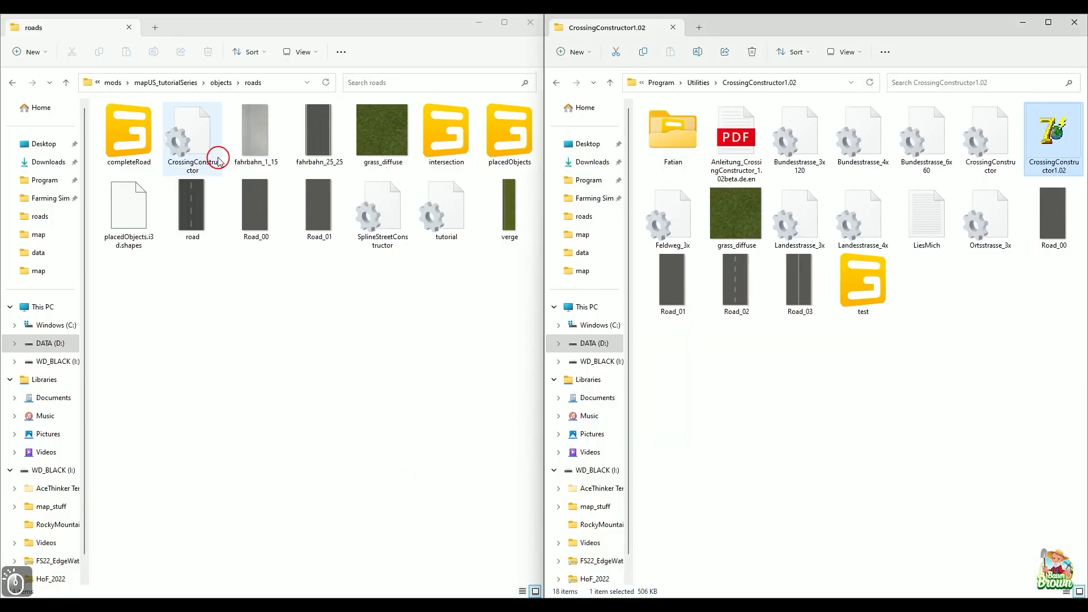
pyautogui.click(1024, 22)
pyautogui.click(446, 145)
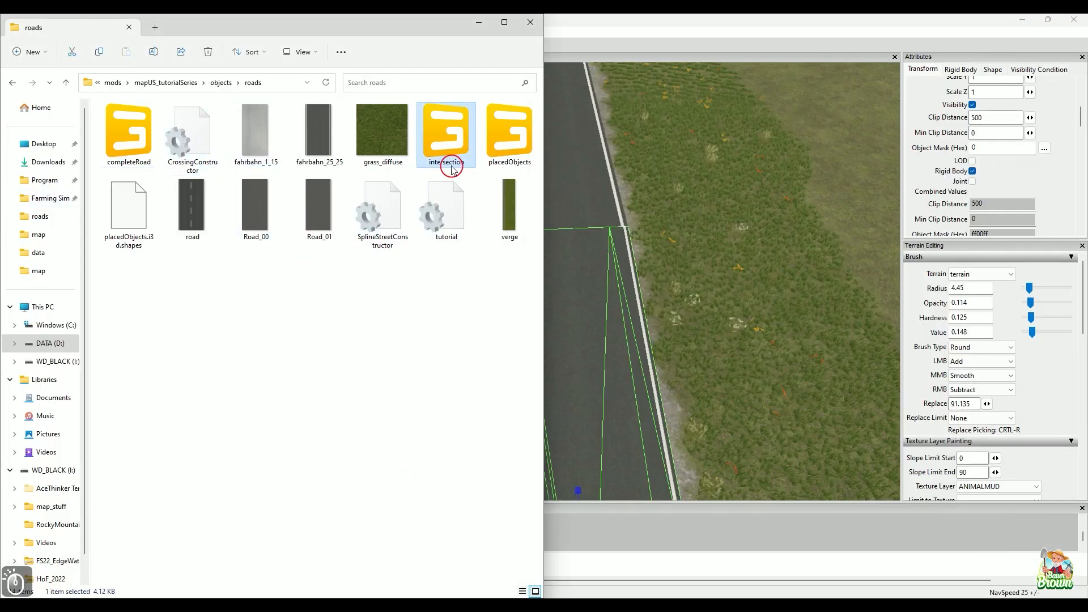
pyautogui.moveTo(446, 138); pyautogui.dragTo(807, 266)
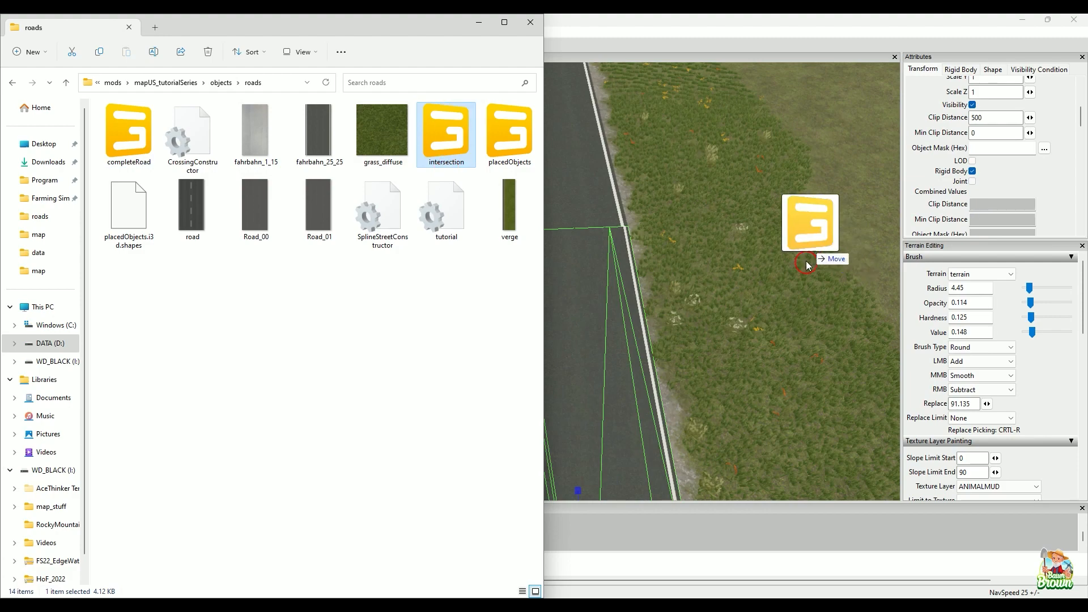
pyautogui.moveTo(791, 311); pyautogui.dragTo(793, 311)
pyautogui.click(479, 23)
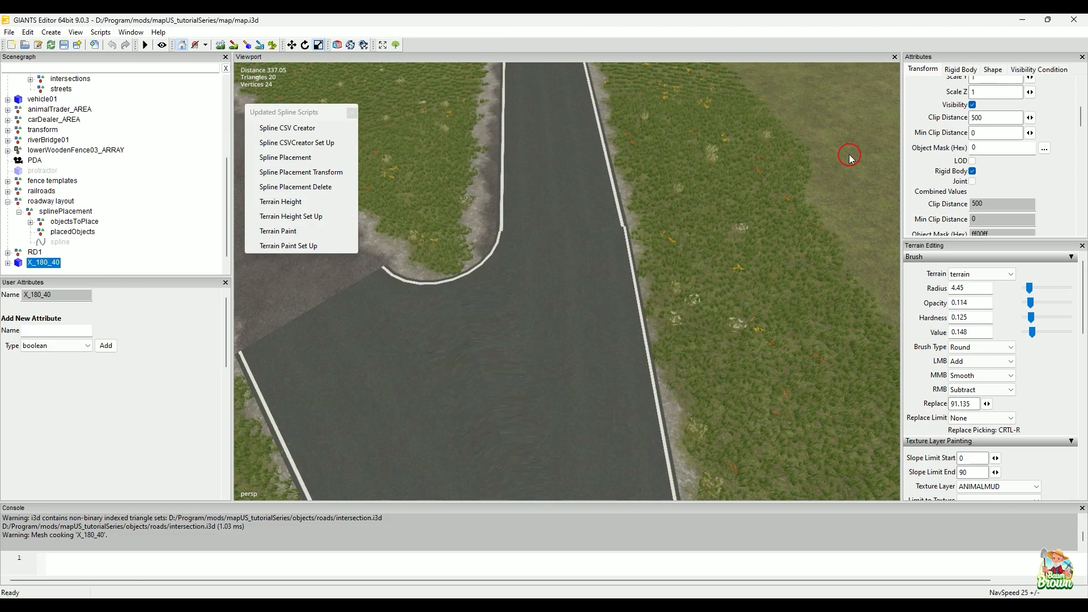
# Place the imported X_180_40 intersection on the grass beside the existing one and compare the two
pyautogui.keyDown('alt'); pyautogui.moveTo(851, 158); pyautogui.dragTo(786, 282); pyautogui.keyUp('alt')
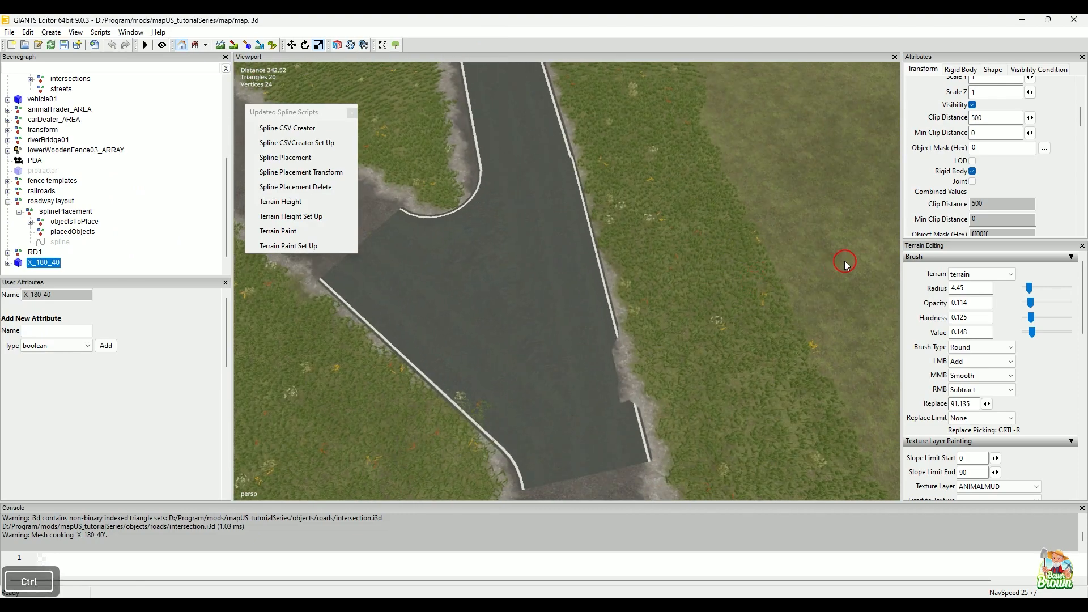
pyautogui.keyDown('ctrl'); pyautogui.keyDown('alt'); pyautogui.click(834, 219); pyautogui.keyUp('alt'); pyautogui.keyUp('ctrl')
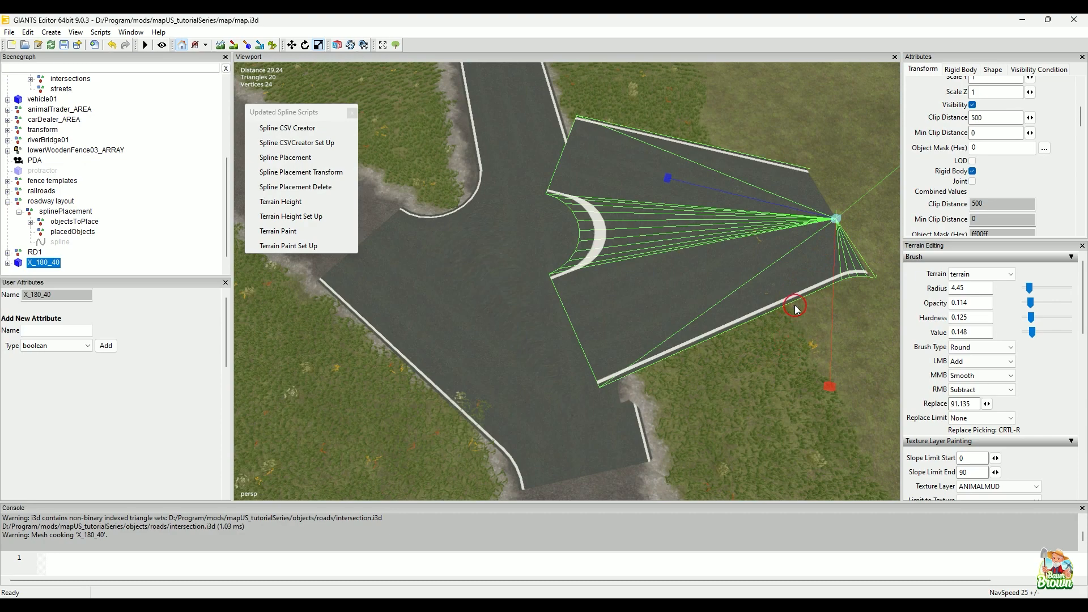
pyautogui.keyDown('alt'); pyautogui.moveTo(782, 365); pyautogui.dragTo(782, 384); pyautogui.keyUp('alt')
pyautogui.keyDown('alt'); pyautogui.moveTo(781, 384); pyautogui.dragTo(695, 379, button='right'); pyautogui.keyUp('alt')
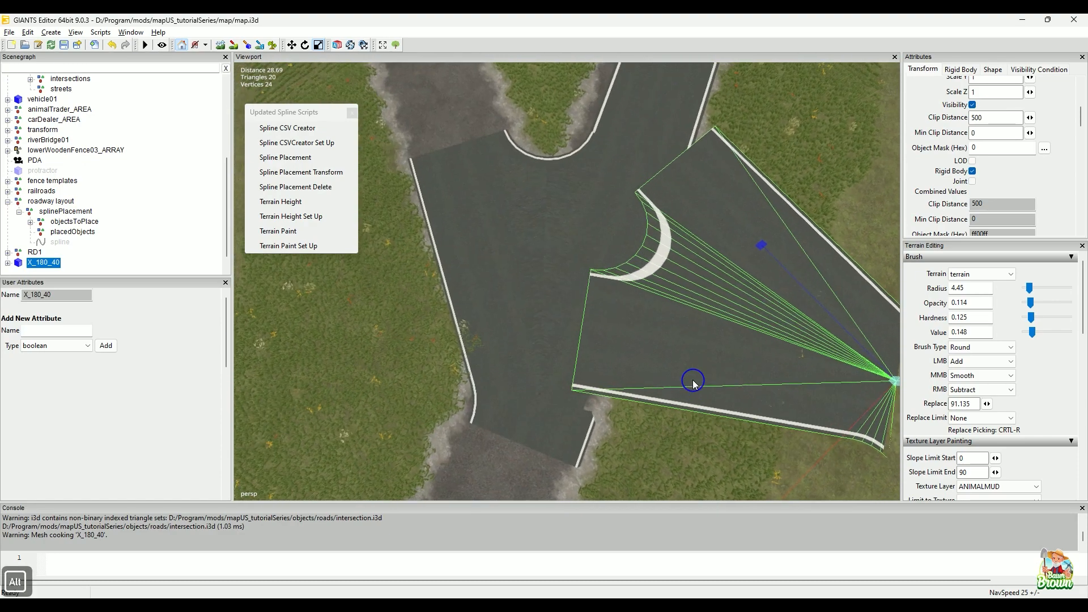
pyautogui.keyDown('alt'); pyautogui.moveTo(695, 380); pyautogui.dragTo(700, 376); pyautogui.keyUp('alt')
pyautogui.keyDown('alt'); pyautogui.moveTo(699, 376); pyautogui.dragTo(684, 410, button='right'); pyautogui.keyUp('alt')
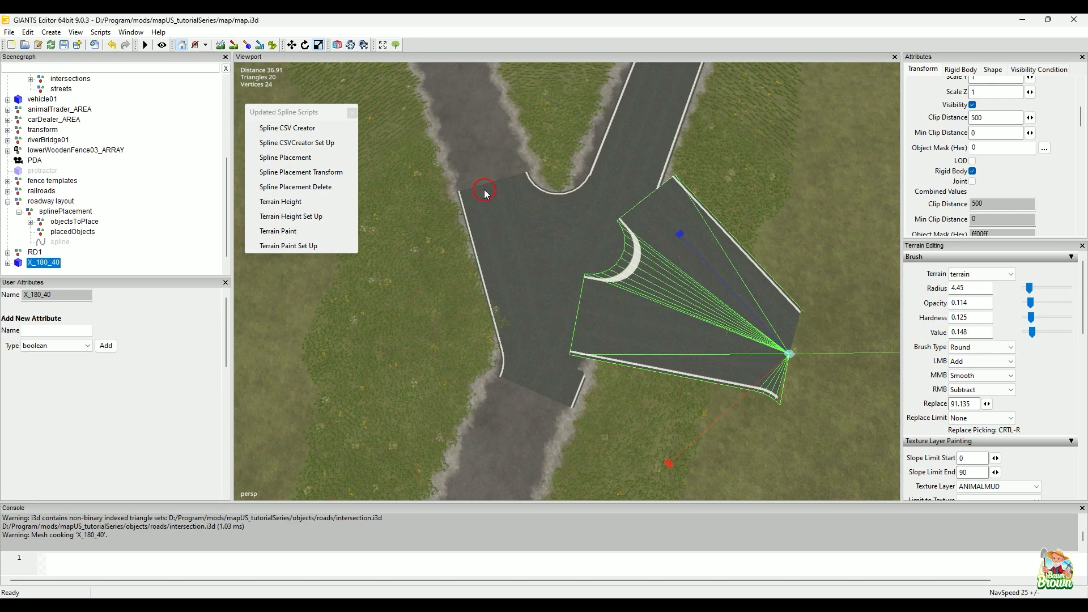
# Replace the old X_180_40 in the intersections group with the newly imported X_180_40, leaving all keep options off
pyautogui.click(537, 242)
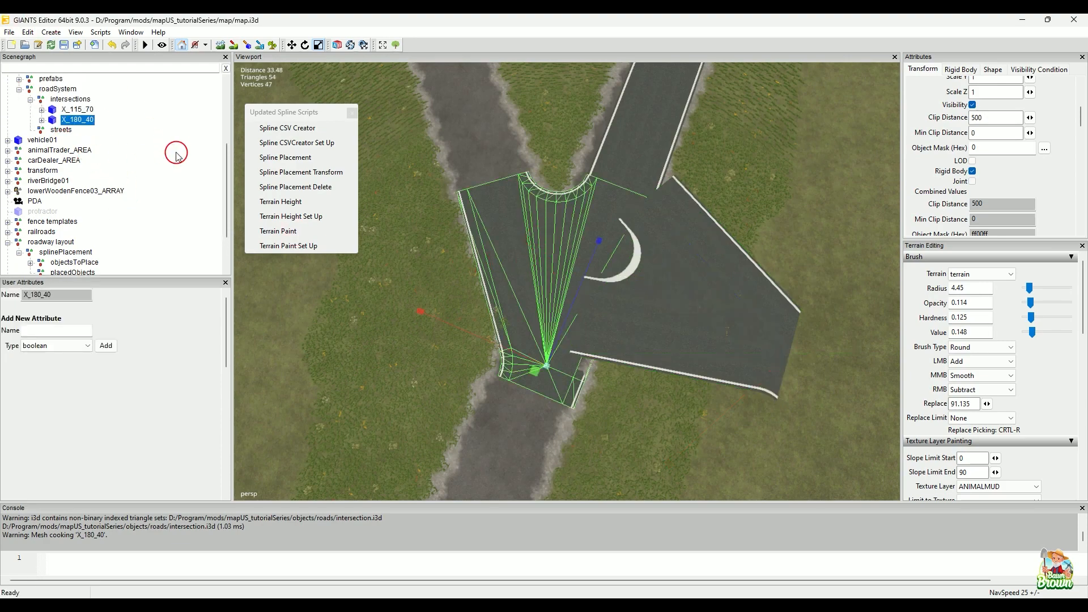
pyautogui.hotkey('ctrl', 'w')
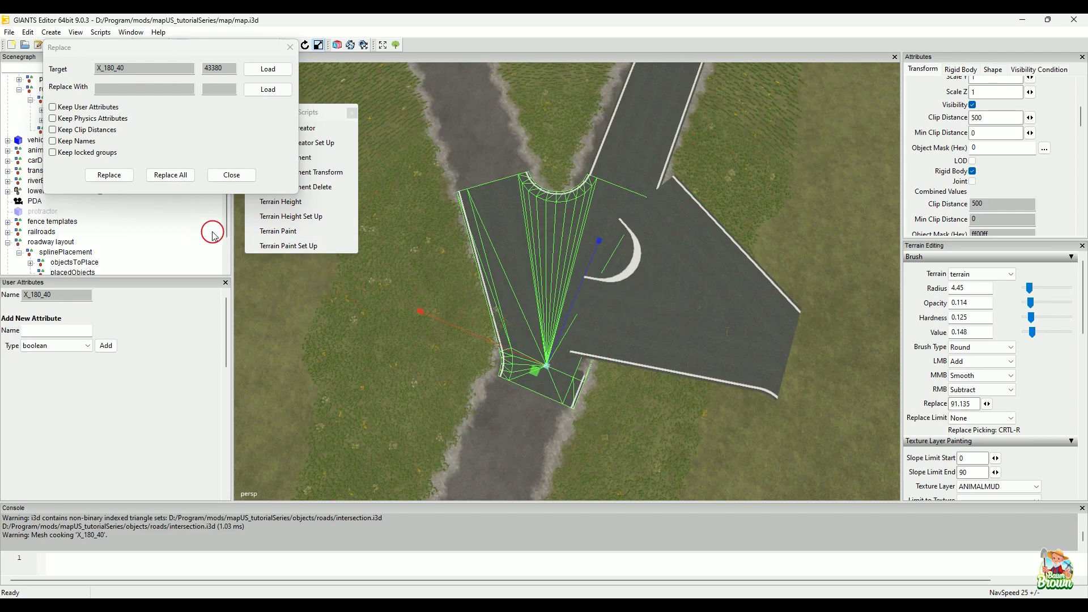
pyautogui.scroll(-2, 224, 226)
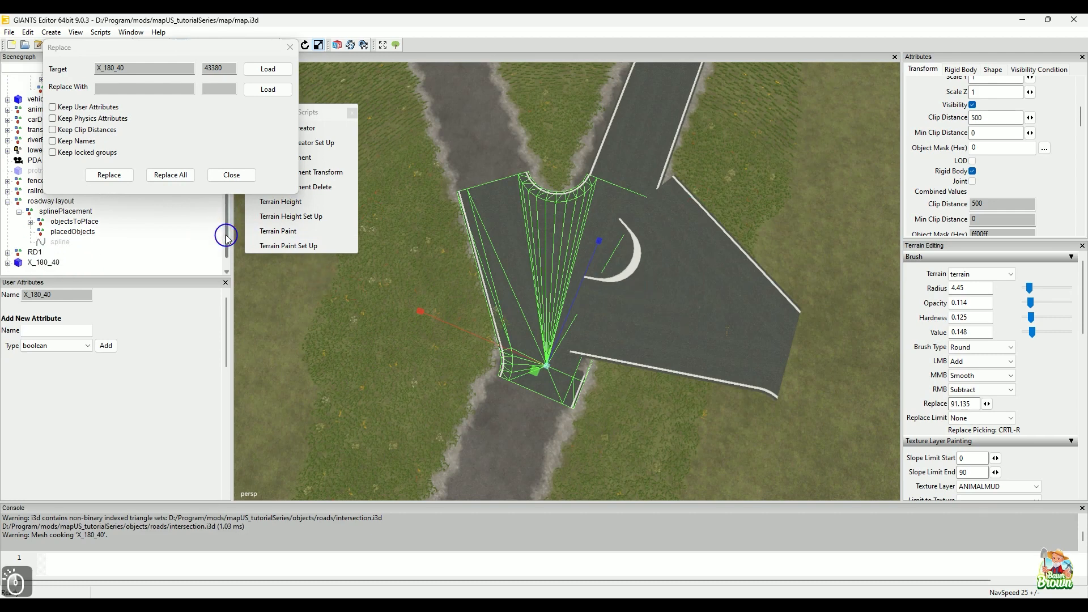
pyautogui.click(43, 242)
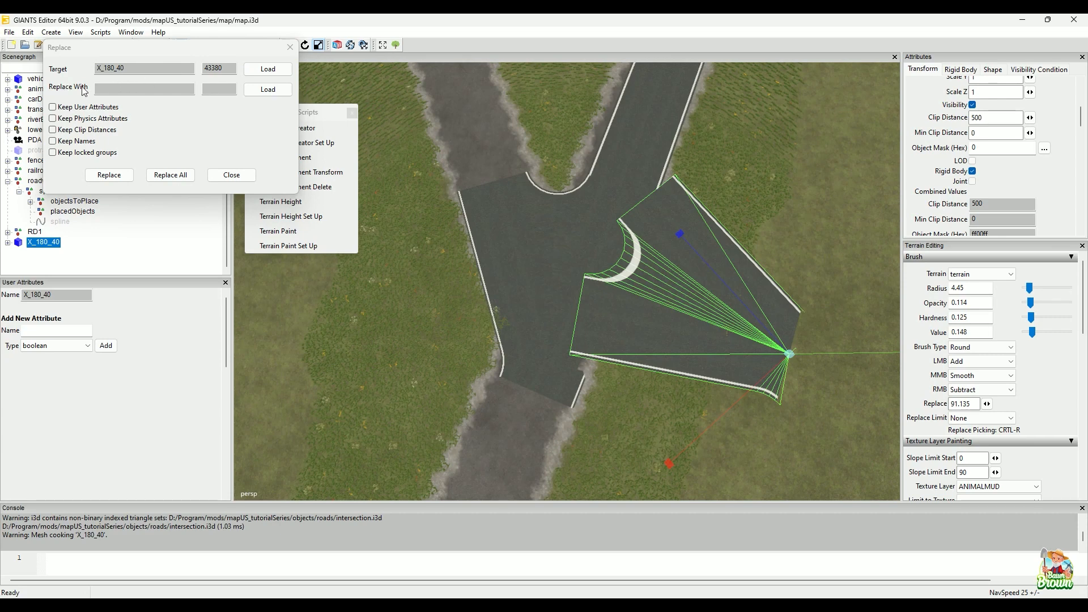
pyautogui.click(732, 309)
pyautogui.click(255, 86)
pyautogui.click(115, 177)
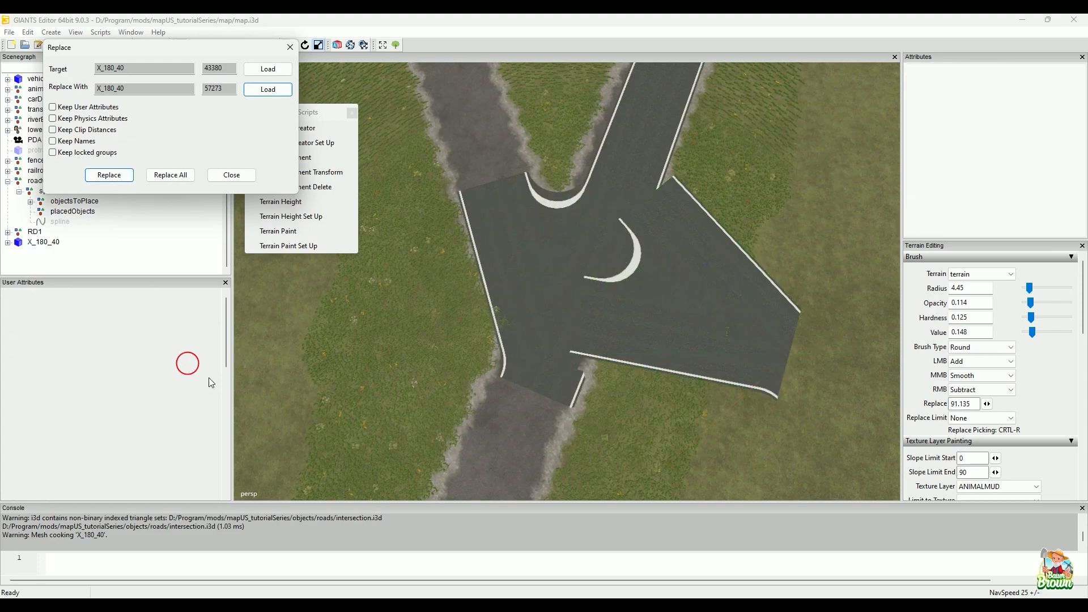
pyautogui.click(290, 47)
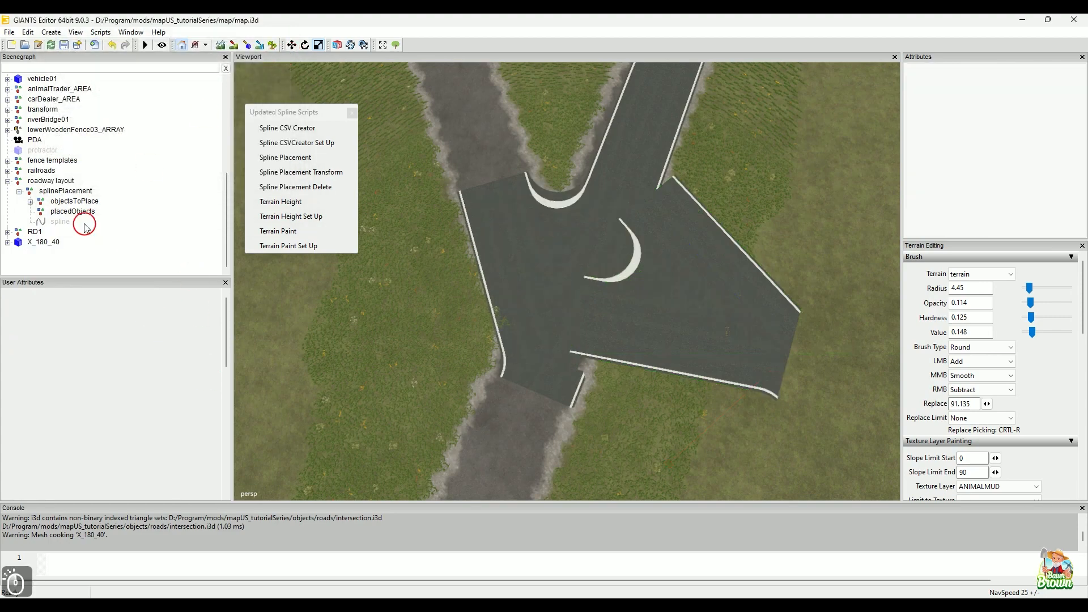
# Delete the leftover imported X_180_40 intersection at the end of the scenegraph
pyautogui.click(56, 244)
pyautogui.press('Delete')
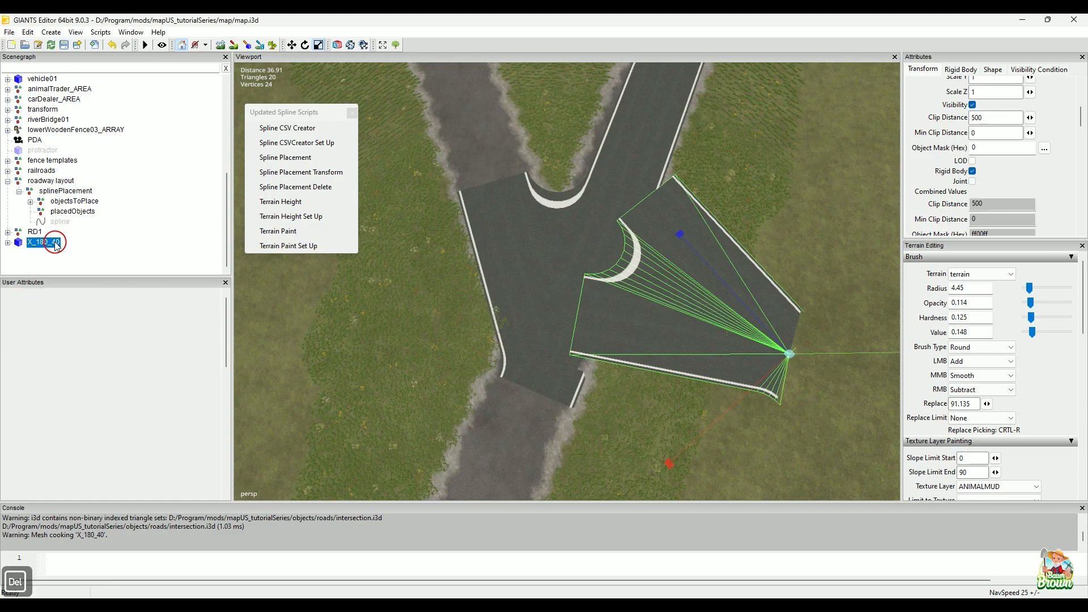
# Examine the replaced X_180_40 intersection and how its surface and edge lines meet road RD1 from several angles
pyautogui.keyDown('alt'); pyautogui.moveTo(413, 350); pyautogui.dragTo(565, 336, button='right'); pyautogui.keyUp('alt')
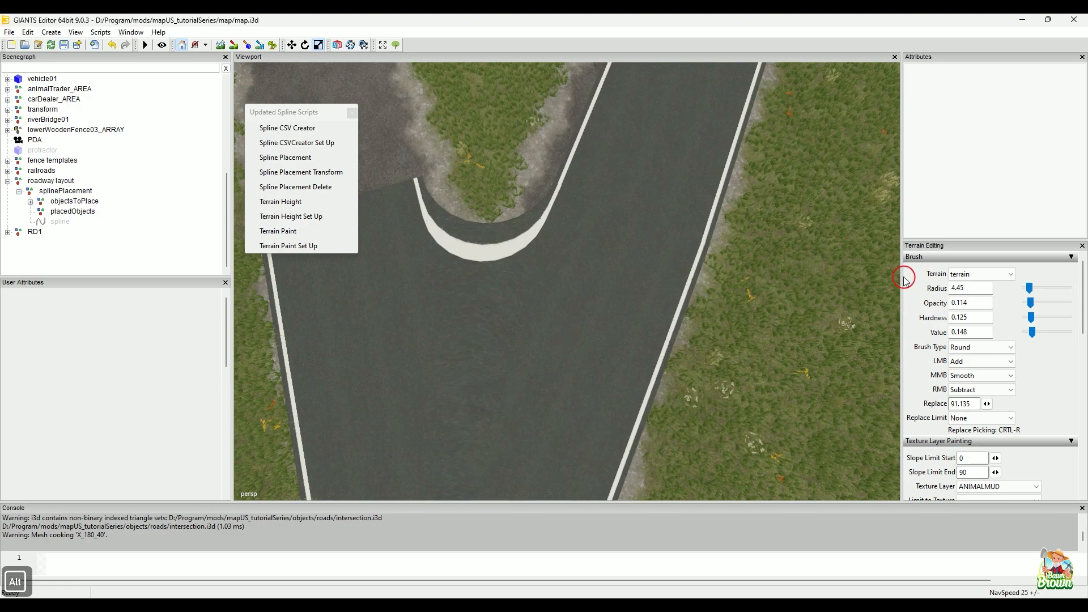
pyautogui.keyDown('alt'); pyautogui.moveTo(748, 236); pyautogui.dragTo(670, 311); pyautogui.keyUp('alt')
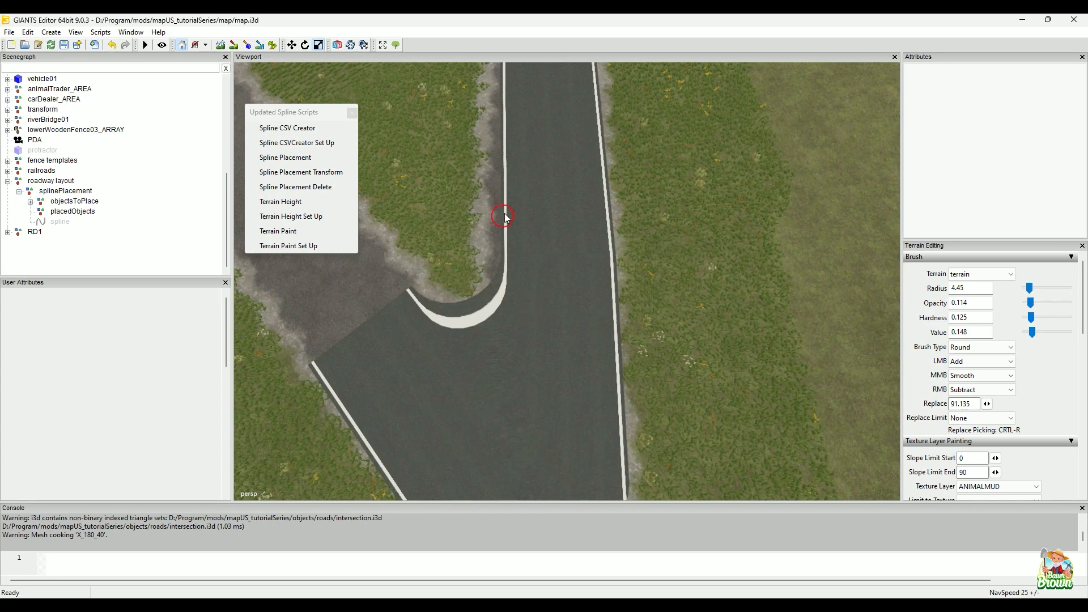
pyautogui.keyDown('alt'); pyautogui.moveTo(757, 294); pyautogui.dragTo(709, 289); pyautogui.keyUp('alt')
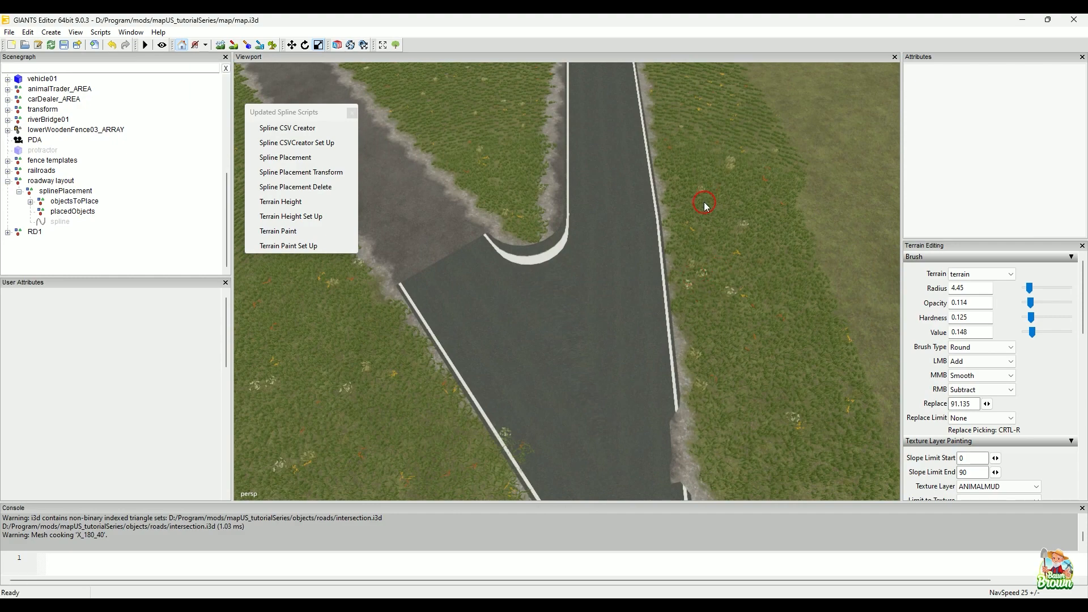
pyautogui.keyDown('alt'); pyautogui.moveTo(744, 163); pyautogui.dragTo(726, 219, button='middle'); pyautogui.keyUp('alt')
pyautogui.keyDown('alt'); pyautogui.moveTo(753, 163); pyautogui.dragTo(721, 204); pyautogui.keyUp('alt')
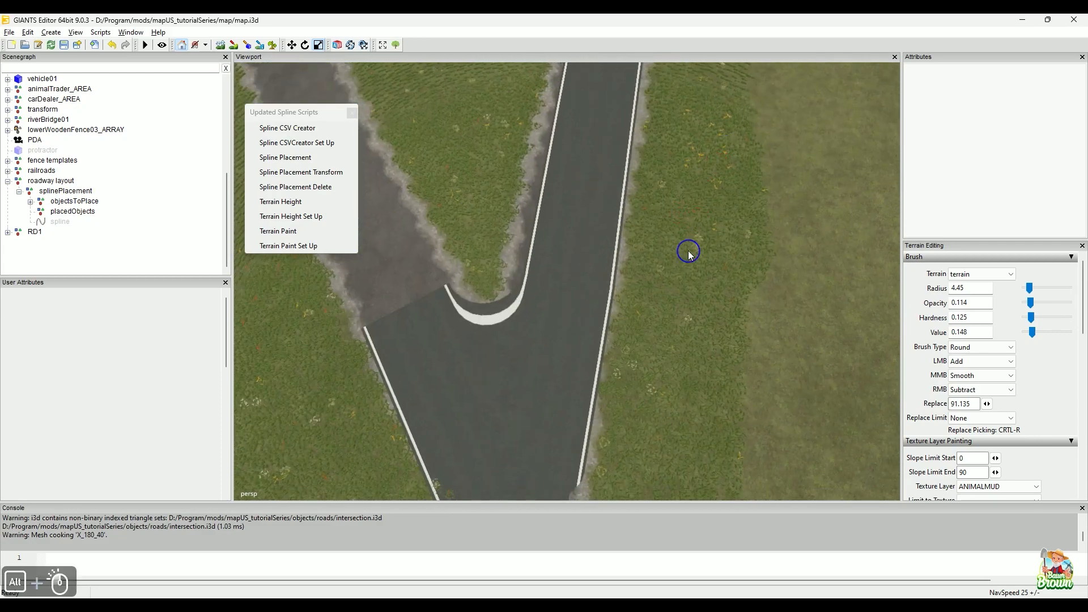
pyautogui.keyDown('alt'); pyautogui.moveTo(688, 250); pyautogui.dragTo(401, 227); pyautogui.keyUp('alt')
pyautogui.keyDown('alt'); pyautogui.moveTo(631, 326); pyautogui.dragTo(517, 233); pyautogui.keyUp('alt')
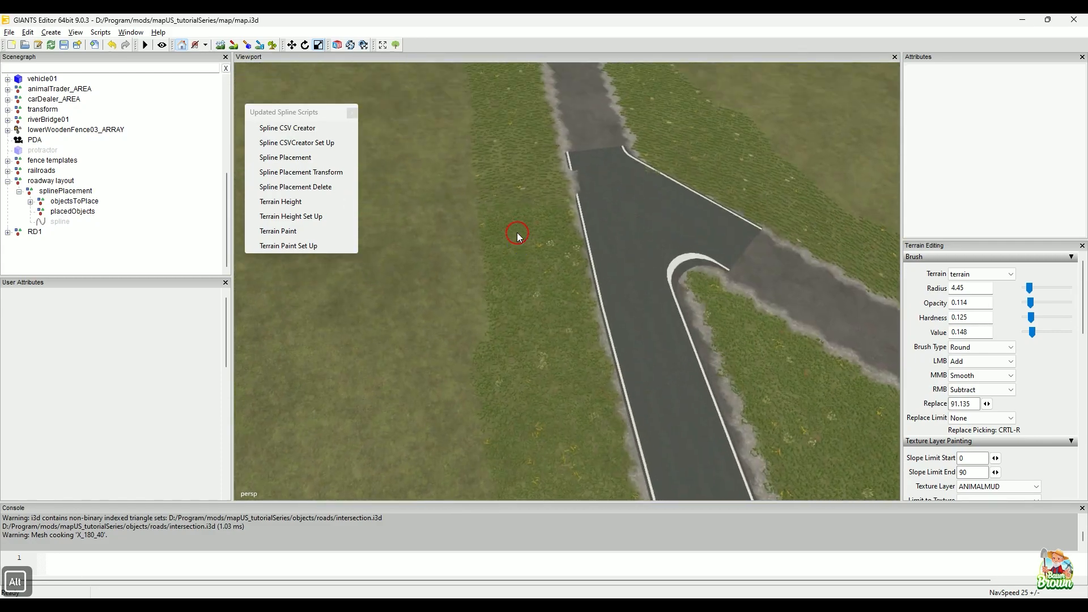
pyautogui.keyDown('alt'); pyautogui.moveTo(539, 305); pyautogui.dragTo(508, 228); pyautogui.keyUp('alt')
pyautogui.keyDown('alt'); pyautogui.moveTo(508, 228); pyautogui.dragTo(499, 347, button='right'); pyautogui.keyUp('alt')
pyautogui.keyDown('alt'); pyautogui.moveTo(499, 347); pyautogui.dragTo(524, 311); pyautogui.keyUp('alt')
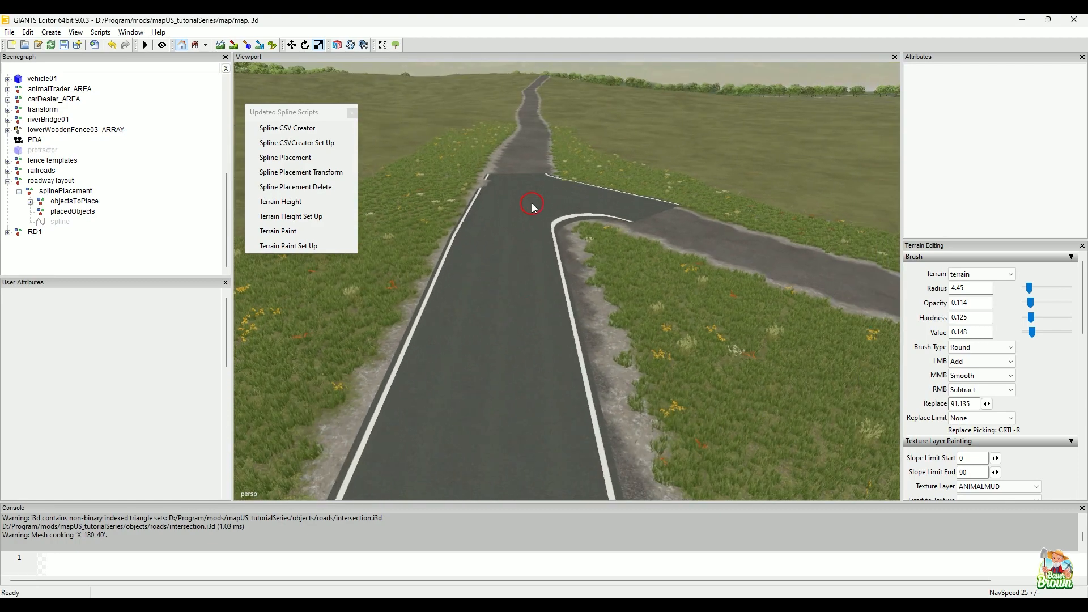
pyautogui.keyDown('alt'); pyautogui.moveTo(517, 277); pyautogui.dragTo(535, 293, button='right'); pyautogui.keyUp('alt')
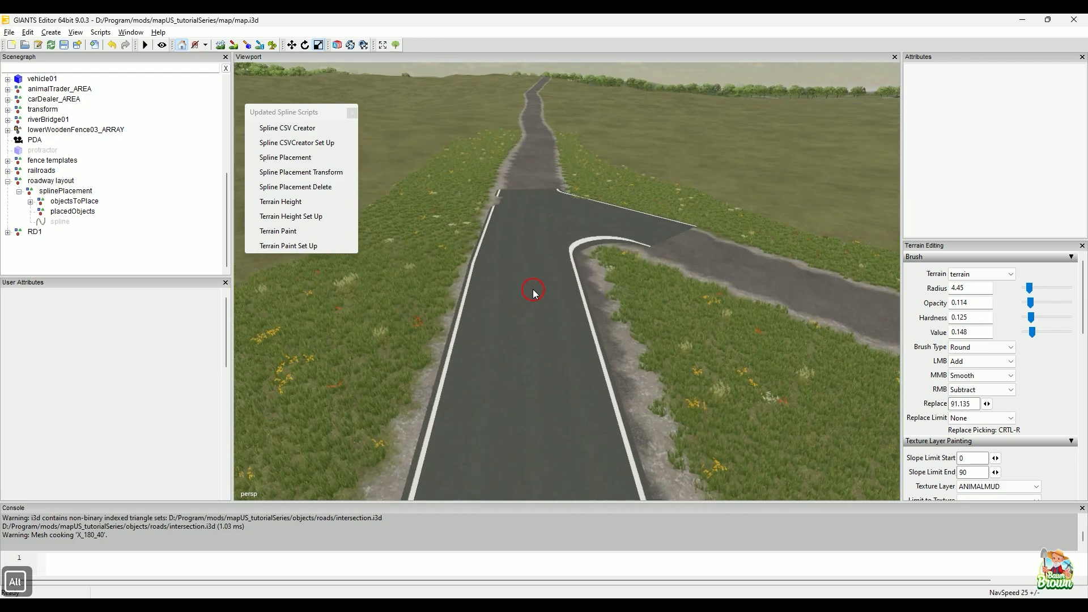
# Inspect the X_115_70 intersection at the other end of RD1 and locate its entry in the intersections group
pyautogui.keyDown('alt'); pyautogui.moveTo(479, 267); pyautogui.dragTo(712, 300, button='right'); pyautogui.keyUp('alt')
pyautogui.keyDown('alt'); pyautogui.moveTo(713, 300); pyautogui.dragTo(695, 346); pyautogui.keyUp('alt')
pyautogui.keyDown('alt'); pyautogui.moveTo(695, 345); pyautogui.dragTo(634, 353, button='right'); pyautogui.keyUp('alt')
pyautogui.keyDown('alt'); pyautogui.moveTo(634, 353); pyautogui.dragTo(665, 403); pyautogui.keyUp('alt')
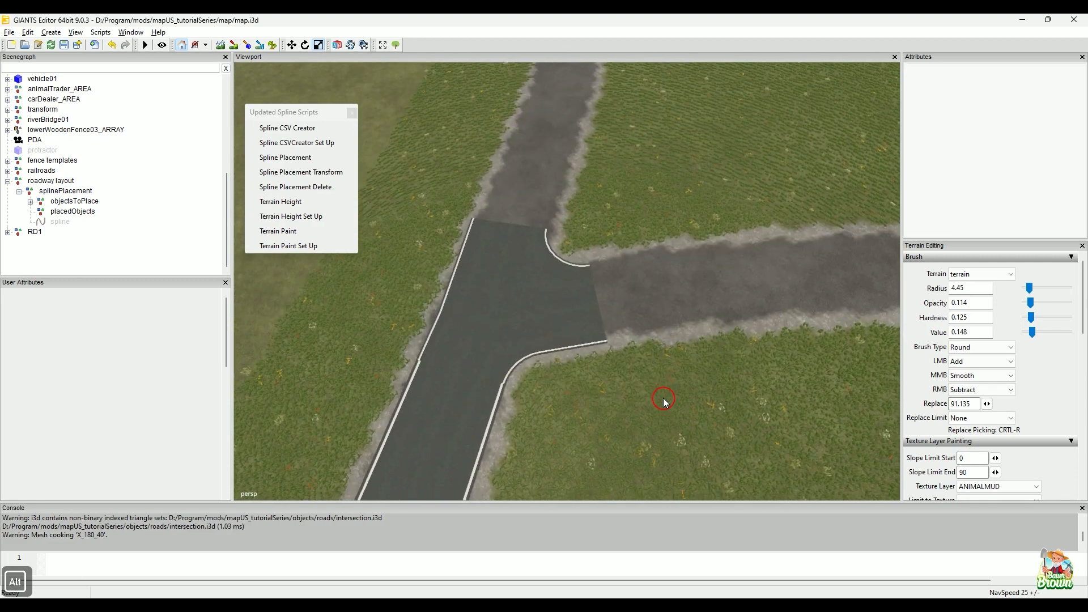
pyautogui.keyDown('alt'); pyautogui.moveTo(664, 403); pyautogui.dragTo(650, 396, button='right'); pyautogui.keyUp('alt')
pyautogui.keyDown('alt'); pyautogui.moveTo(649, 393); pyautogui.dragTo(655, 391, button='middle'); pyautogui.keyUp('alt')
pyautogui.scroll(2, 113, 170)
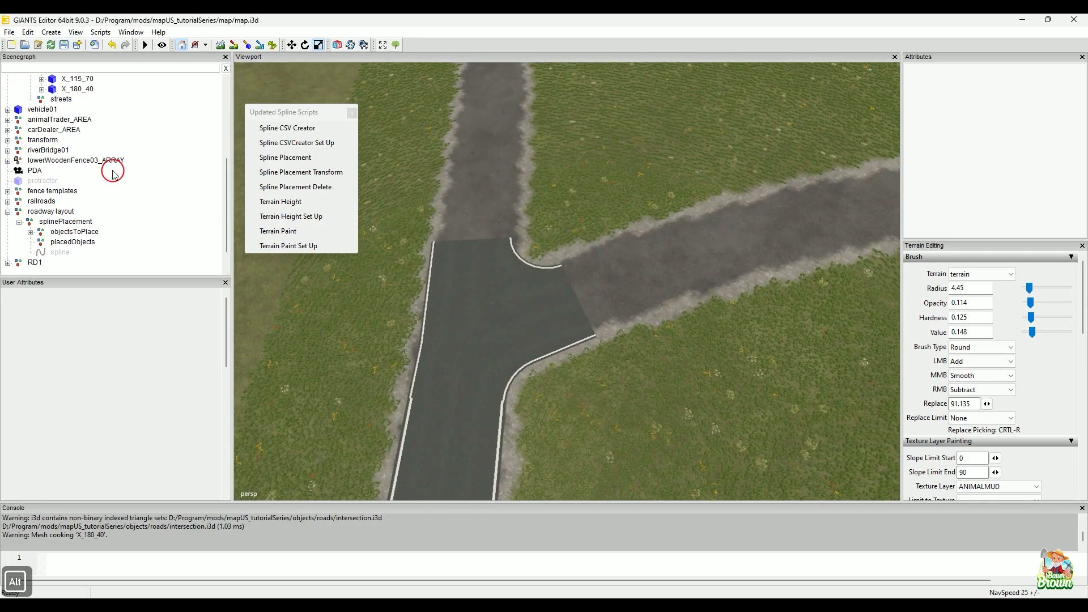
pyautogui.scroll(1, 112, 170)
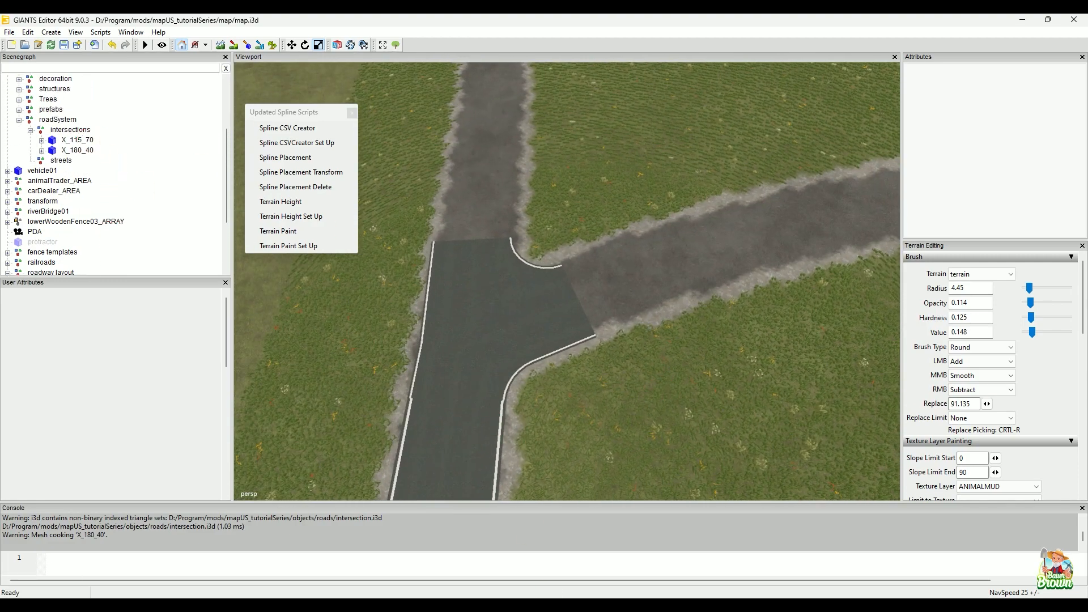
# In CrossingConstructor, set the two editable branch angles to 115° and 70° and regenerate the intersection file
pyautogui.moveTo(745, 605)
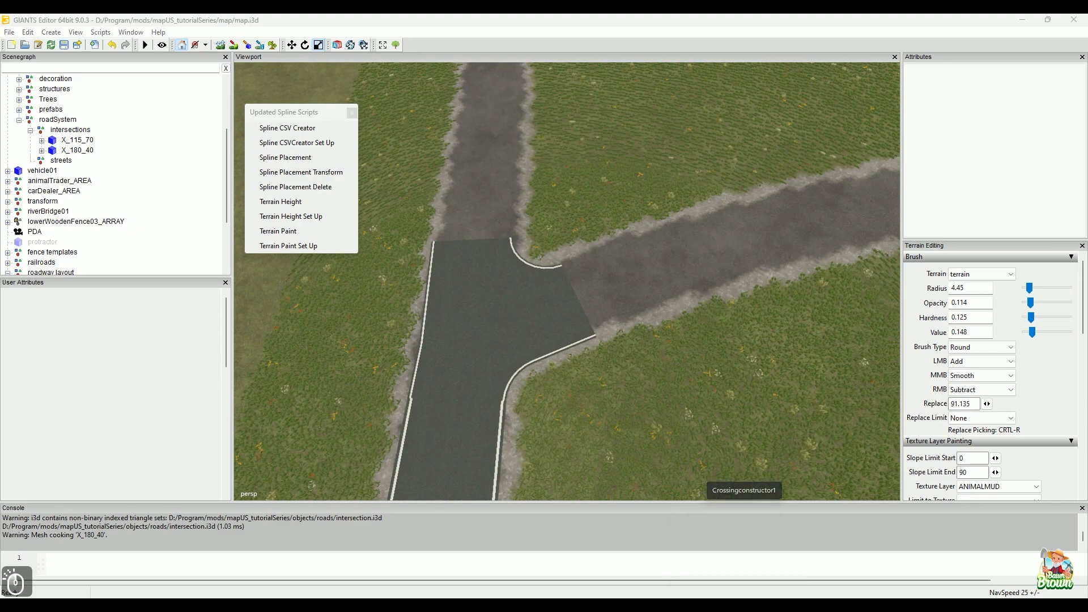
pyautogui.click(744, 556)
pyautogui.doubleClick(759, 210)
pyautogui.write('115')
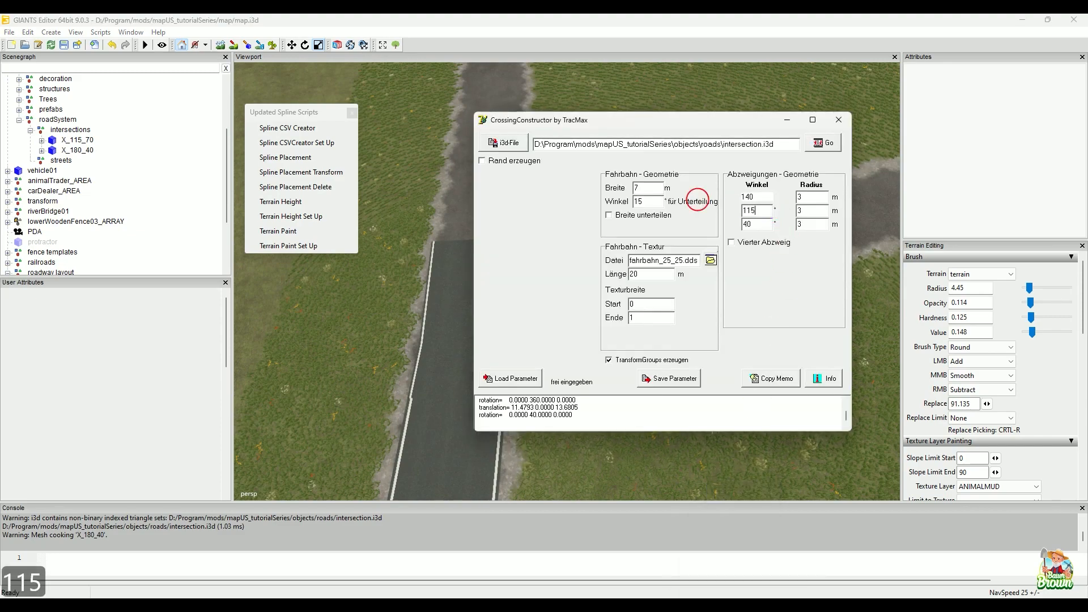
pyautogui.press('Tab')
pyautogui.press('Tab')
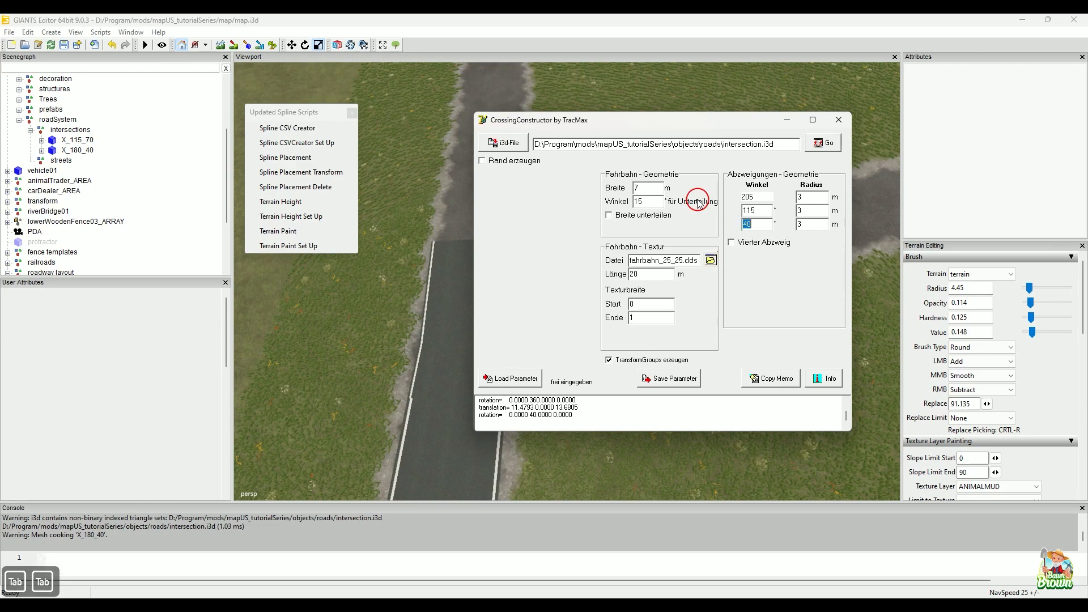
pyautogui.write('70')
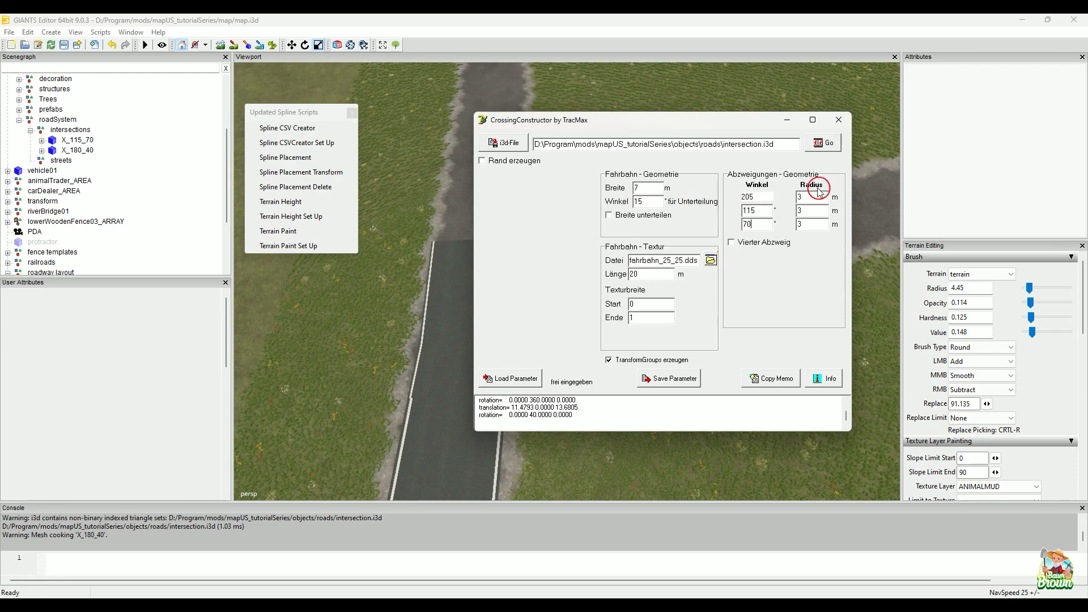
pyautogui.click(823, 143)
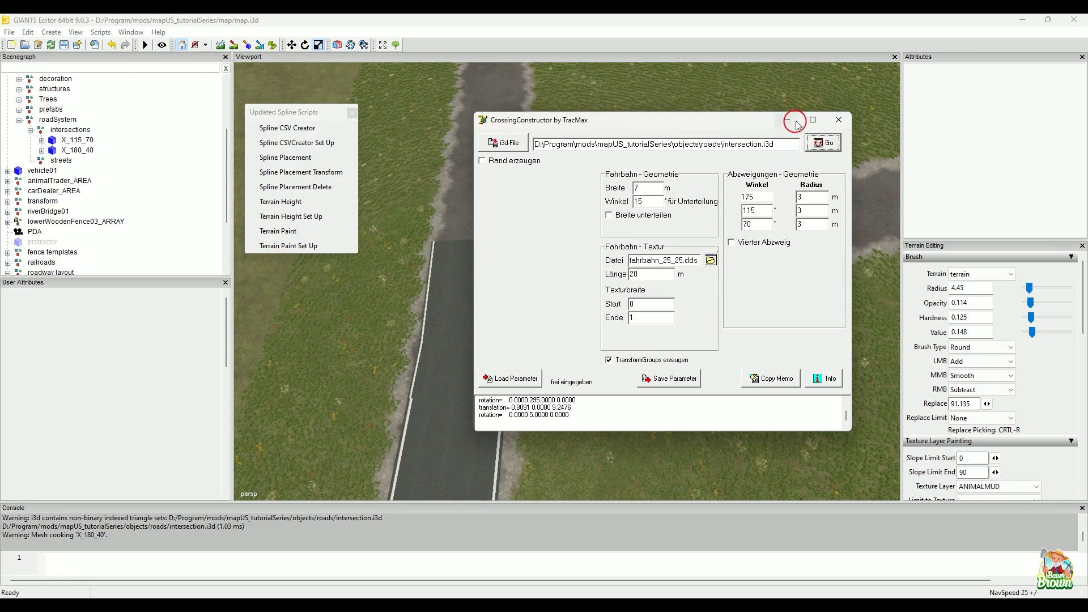
pyautogui.click(788, 119)
# Import the regenerated intersection.i3d from the roads folder in File Explorer into the map in GIANTS Editor
pyautogui.click(526, 606)
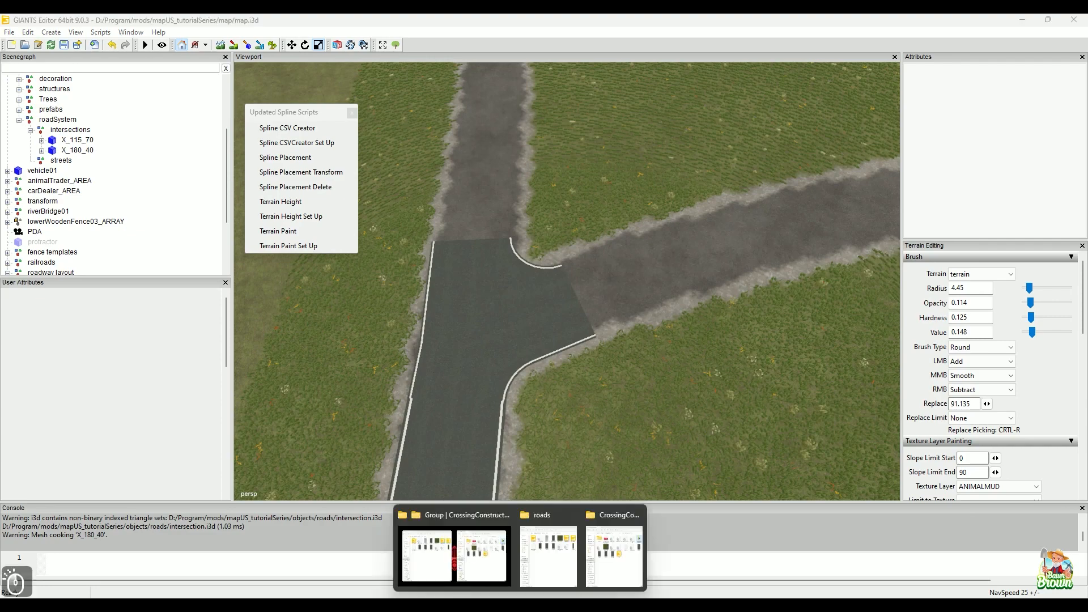
pyautogui.click(547, 571)
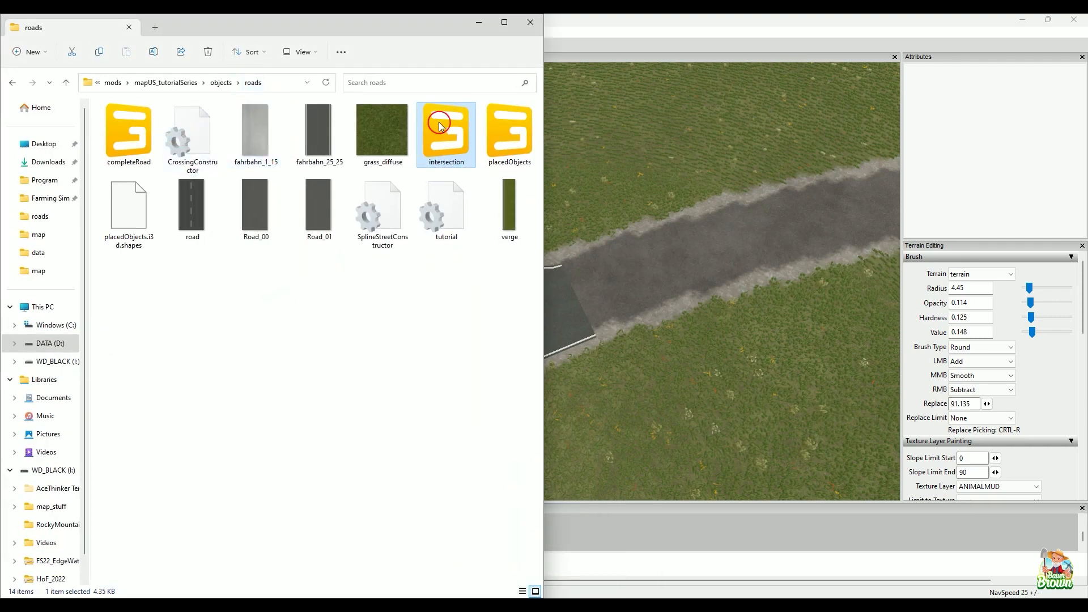
pyautogui.moveTo(434, 119); pyautogui.dragTo(680, 258)
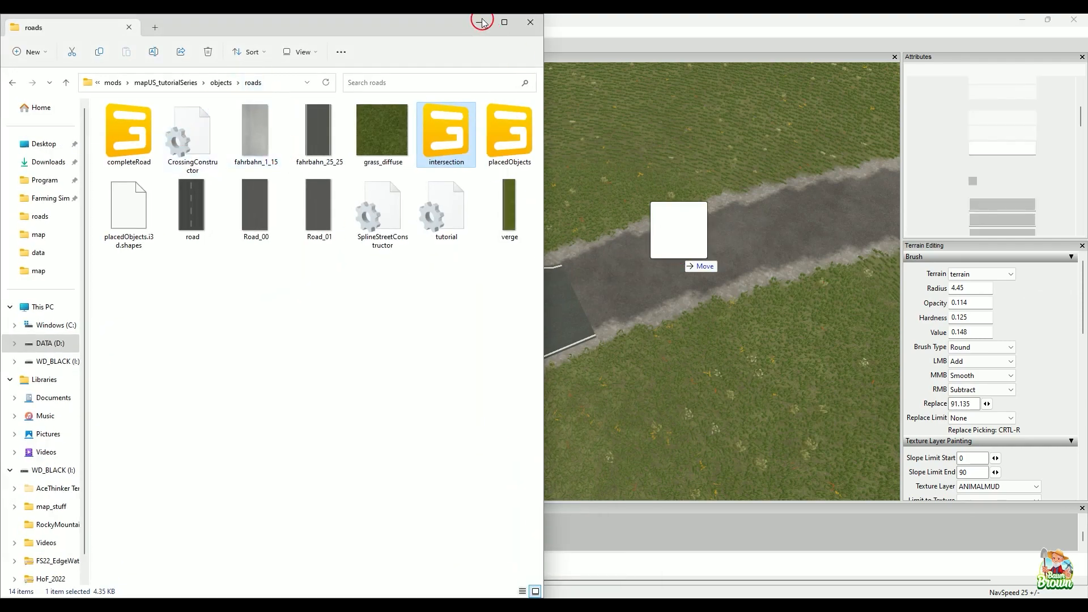
pyautogui.click(482, 23)
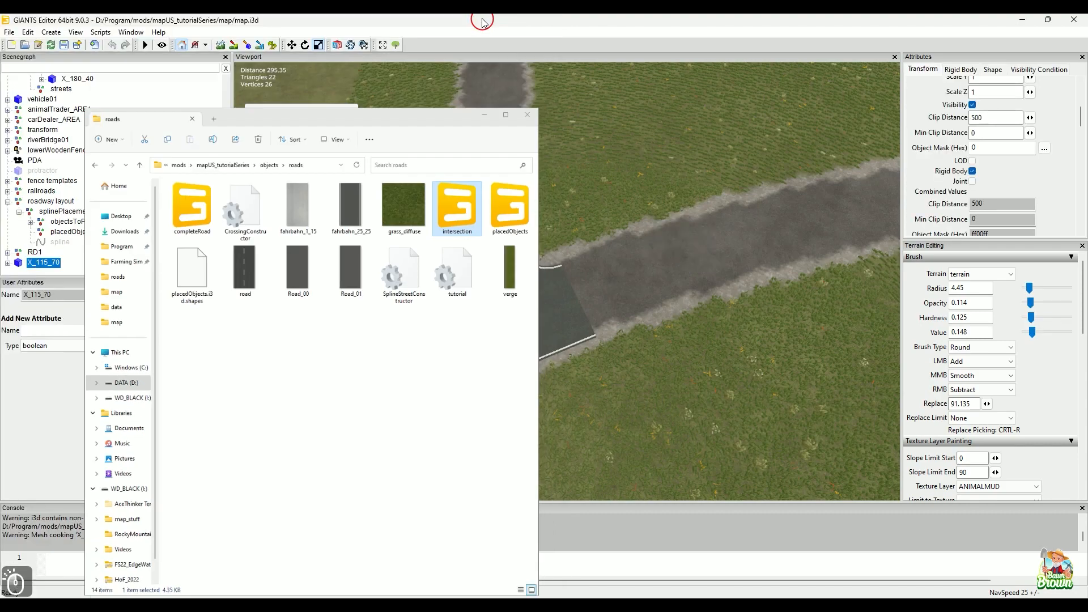
# Replace the old X_115_70 intersection with the newly imported X_115_70, leaving all keep options off, and close the replacement dialog
pyautogui.click(498, 340)
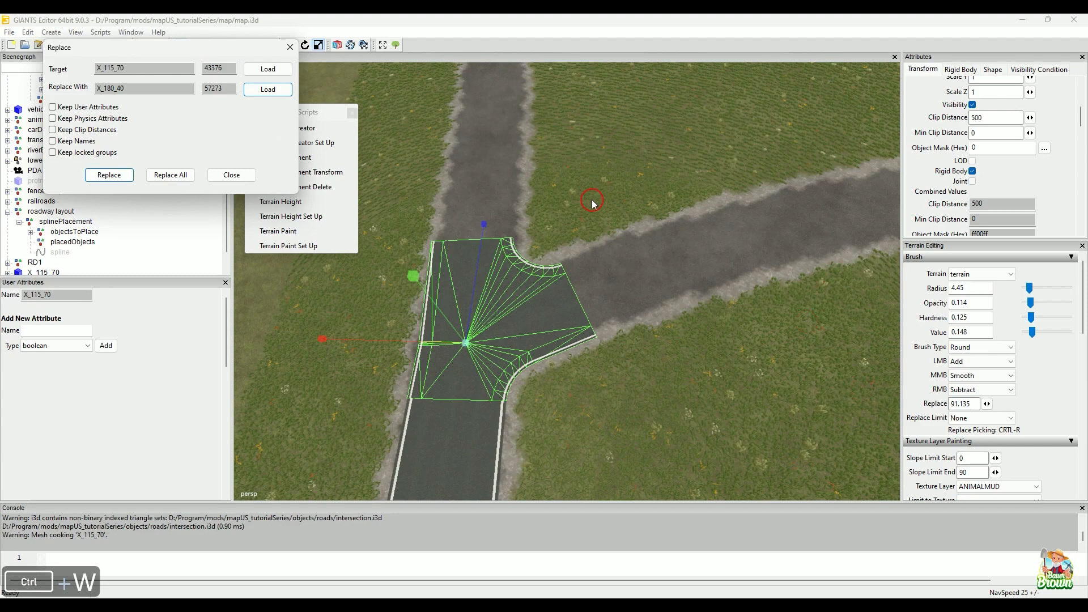
pyautogui.scroll(-1, 110, 244)
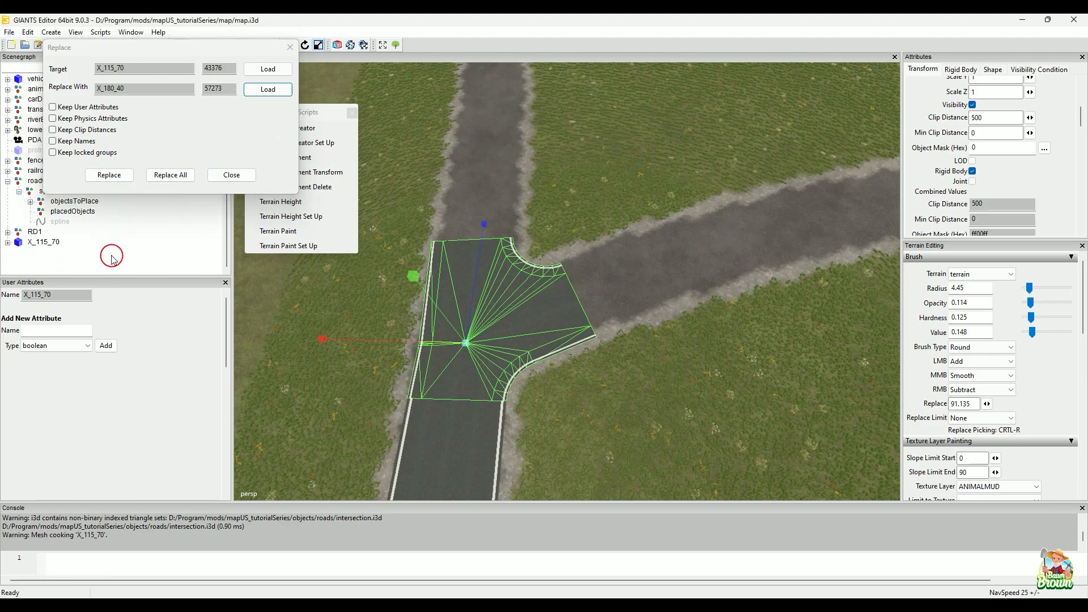
pyautogui.click(41, 243)
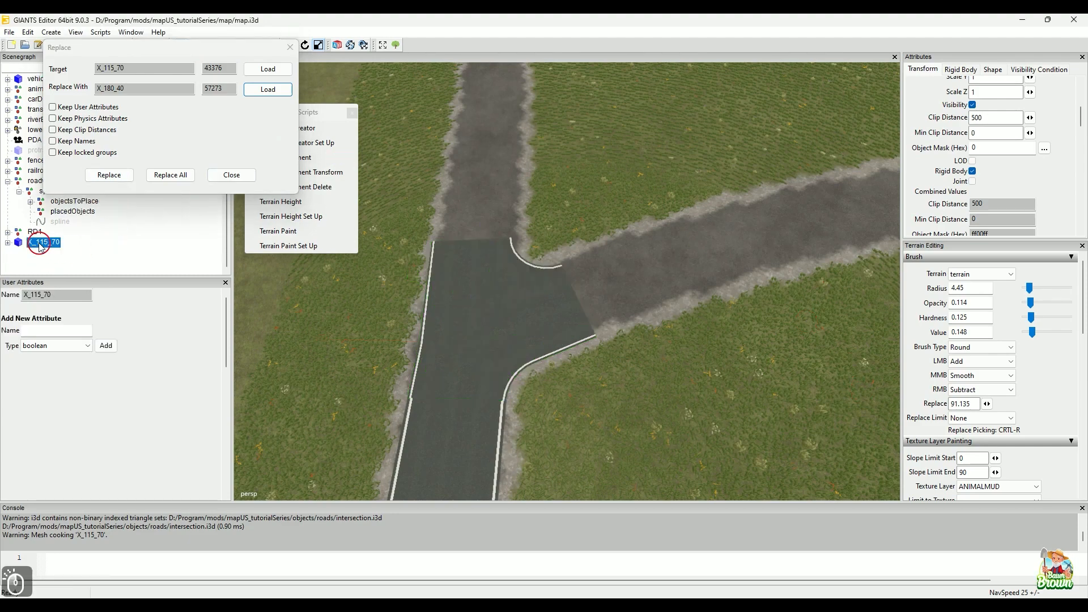
pyautogui.click(275, 88)
pyautogui.click(173, 175)
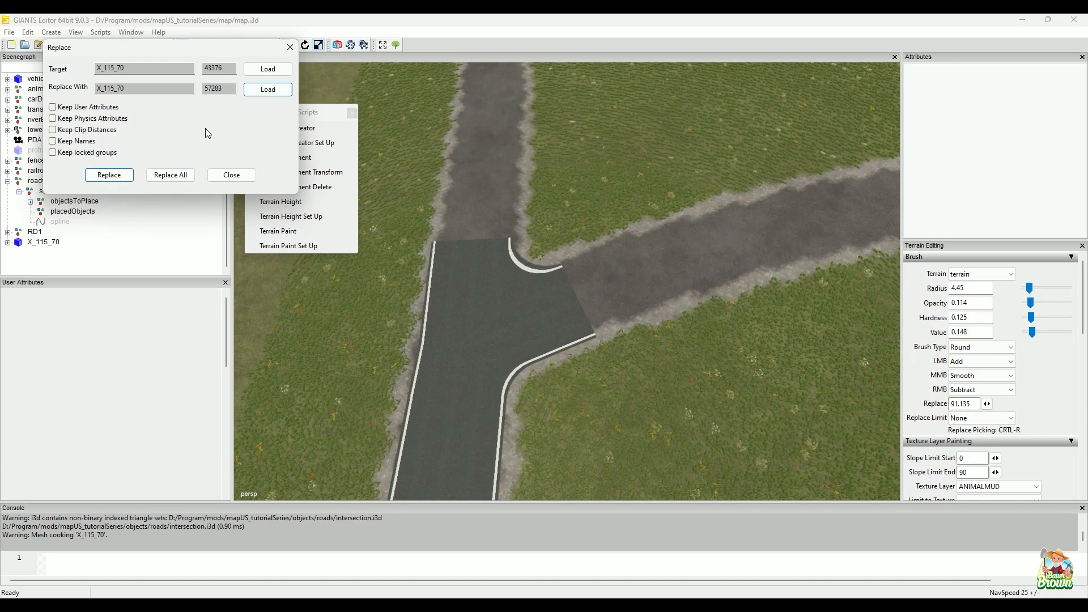
pyautogui.moveTo(198, 51); pyautogui.dragTo(719, 107)
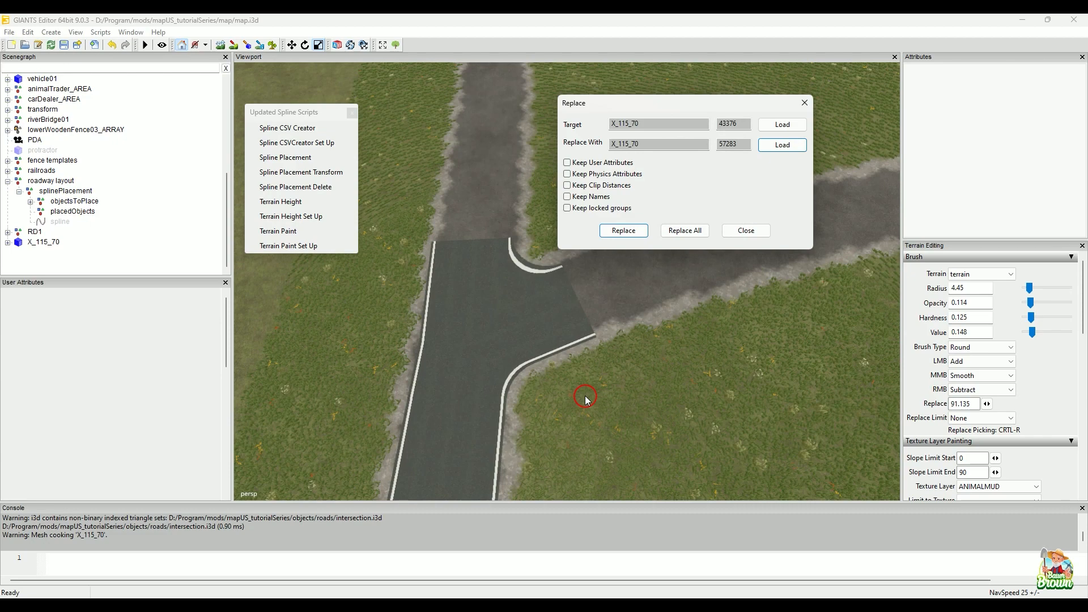
pyautogui.click(805, 102)
# Examine the joins between RD1 and both rebuilt intersections, the remaining unpaved road layout and the roadSystem group
pyautogui.keyDown('alt'); pyautogui.moveTo(691, 280); pyautogui.dragTo(654, 306, button='right'); pyautogui.keyUp('alt')
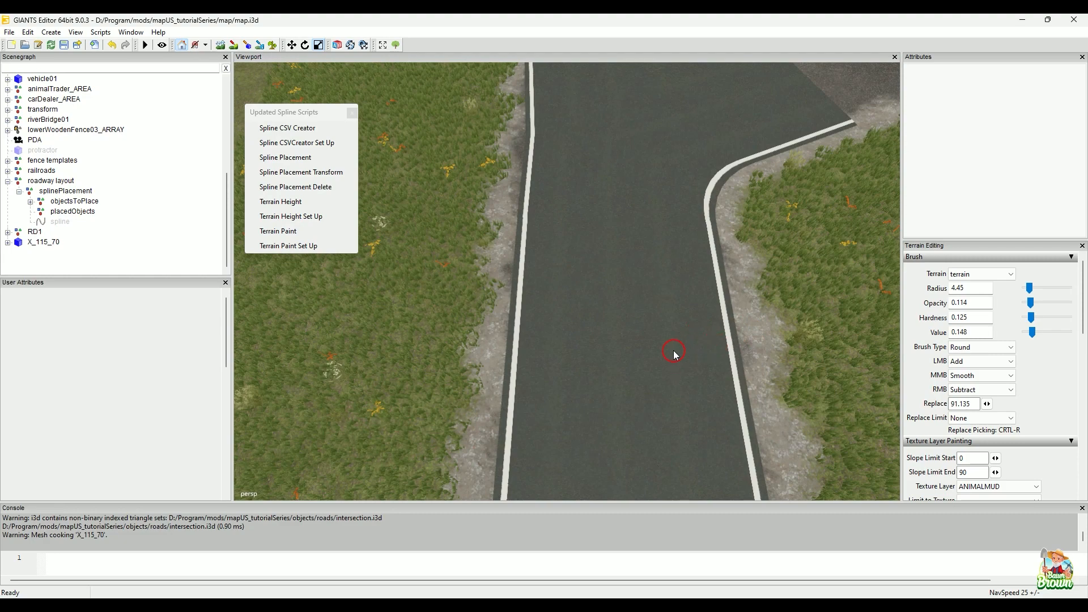
pyautogui.keyDown('alt'); pyautogui.moveTo(520, 343); pyautogui.dragTo(585, 333, button='right'); pyautogui.keyUp('alt')
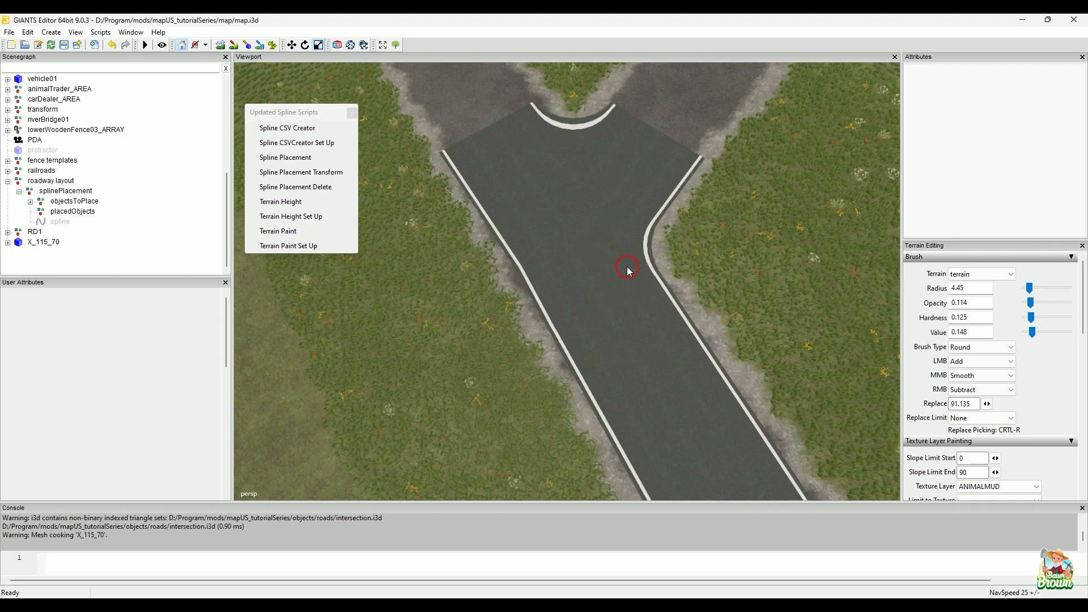
pyautogui.moveTo(630, 270)
pyautogui.keyDown('alt'); pyautogui.mouseDown()
pyautogui.moveTo(554, 297)
pyautogui.moveTo(505, 330)
pyautogui.moveTo(522, 284)
pyautogui.moveTo(530, 296)
pyautogui.moveTo(629, 286)
pyautogui.mouseUp(); pyautogui.keyUp('alt')
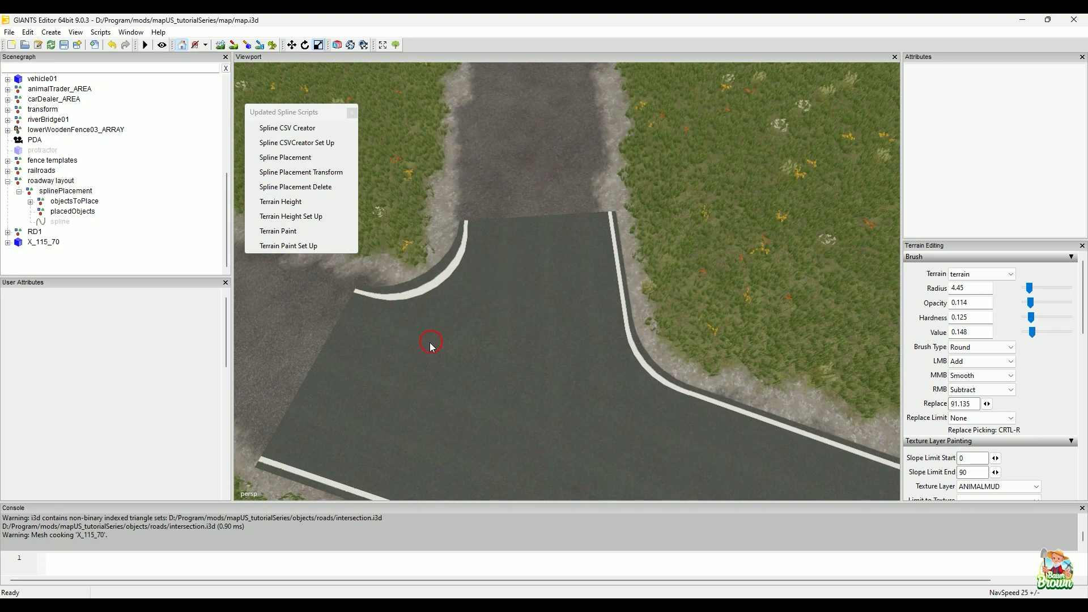
pyautogui.moveTo(460, 335)
pyautogui.keyDown('alt'); pyautogui.mouseDown()
pyautogui.moveTo(549, 348)
pyautogui.moveTo(471, 308)
pyautogui.moveTo(475, 324)
pyautogui.mouseUp(); pyautogui.keyUp('alt')
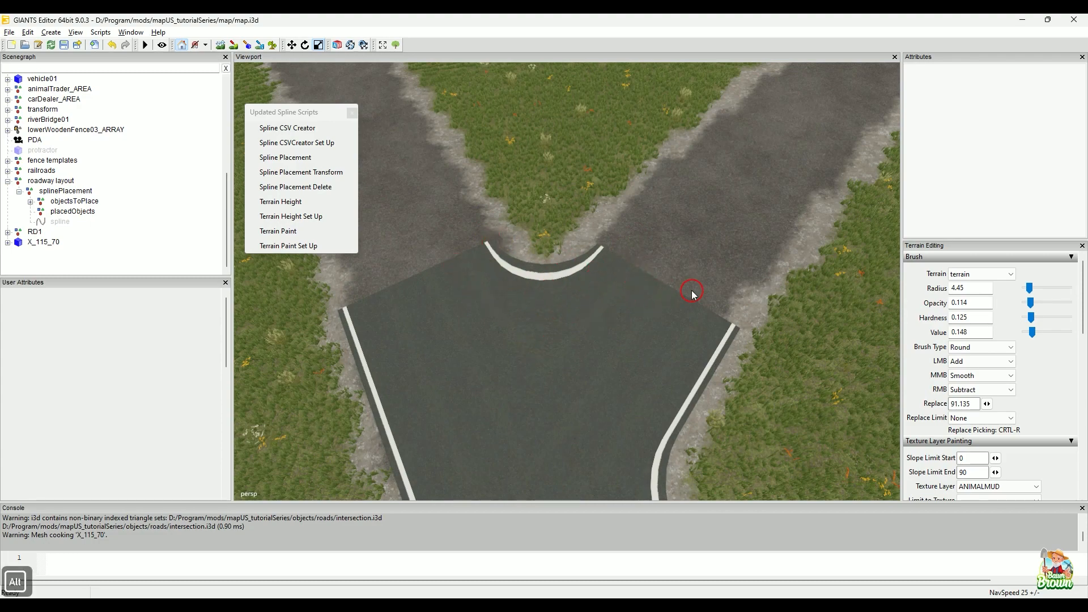
pyautogui.keyDown('alt'); pyautogui.moveTo(693, 295); pyautogui.dragTo(688, 175, button='middle'); pyautogui.keyUp('alt')
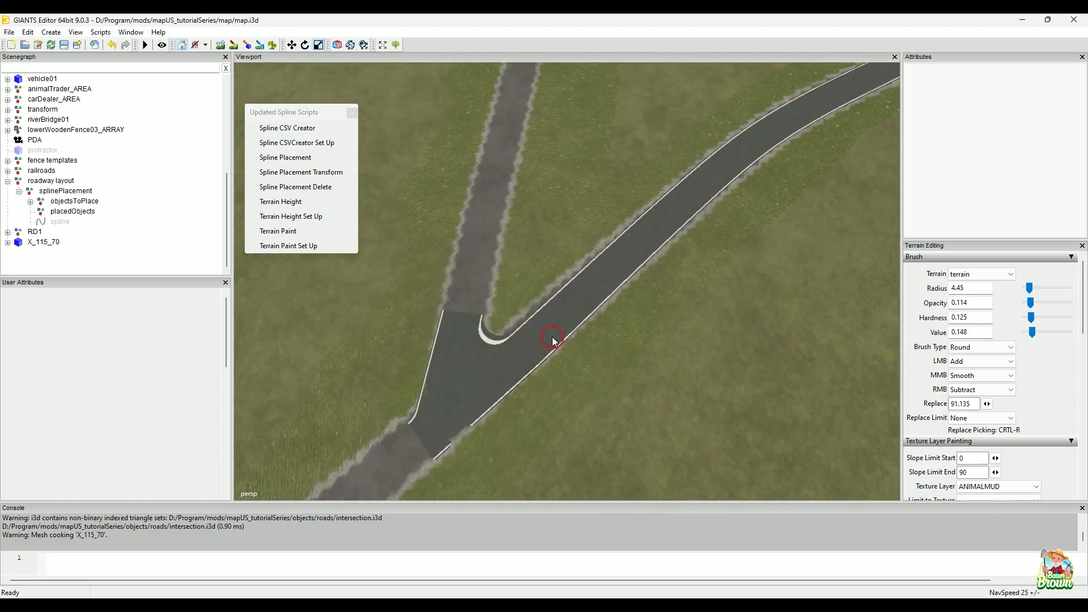
pyautogui.keyDown('alt'); pyautogui.moveTo(655, 243); pyautogui.dragTo(566, 379, button='middle'); pyautogui.keyUp('alt')
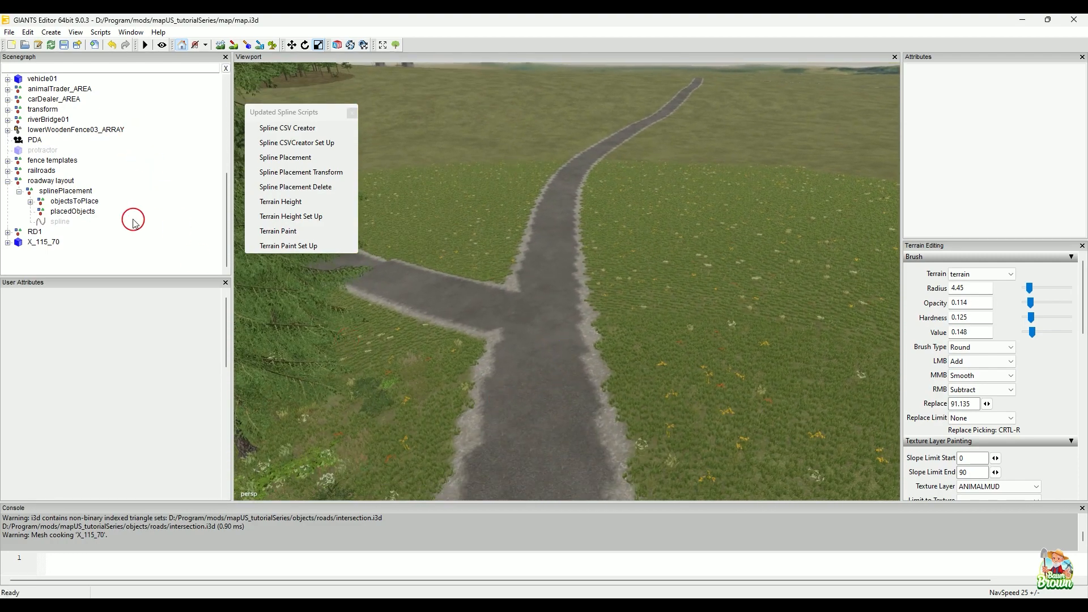
pyautogui.scroll(1, 134, 222)
pyautogui.scroll(2, 134, 223)
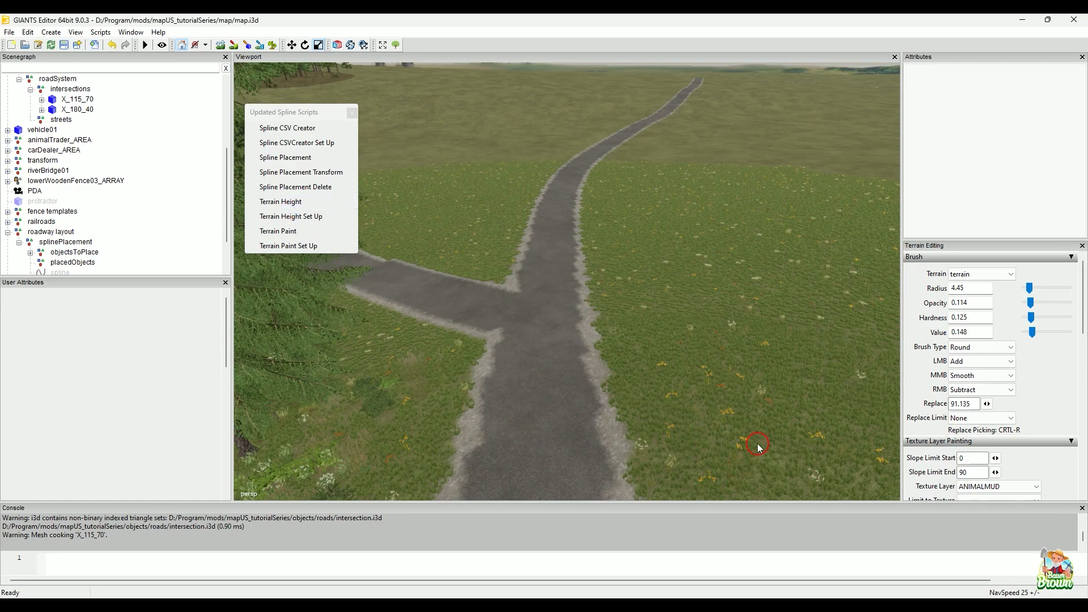
# Switch to the web browser and open the Miscellaneous downloads page on bauerbrown.com
pyautogui.click(595, 587)
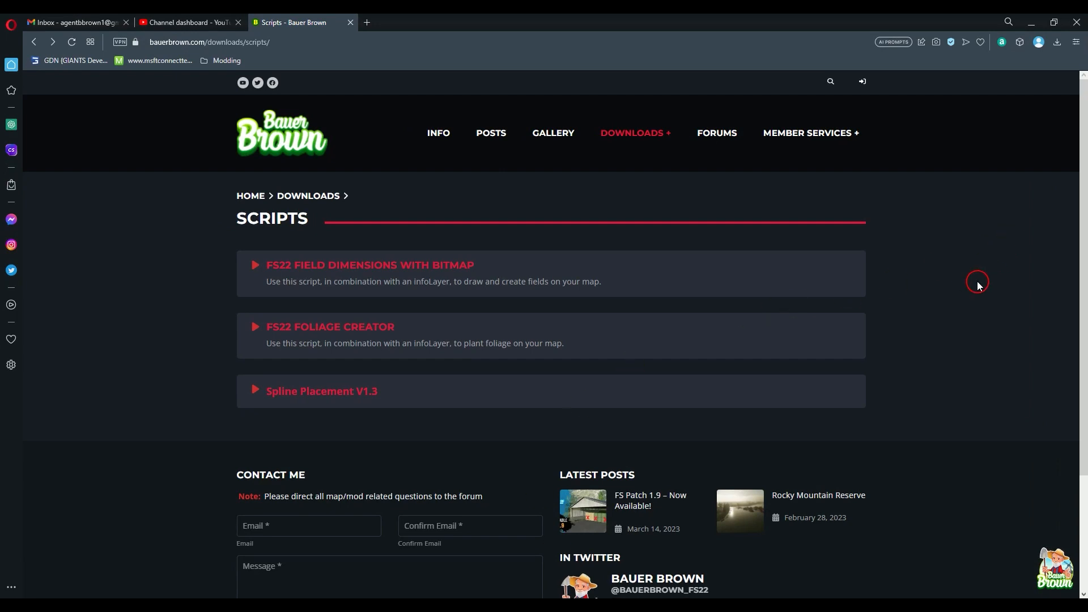
pyautogui.moveTo(661, 152)
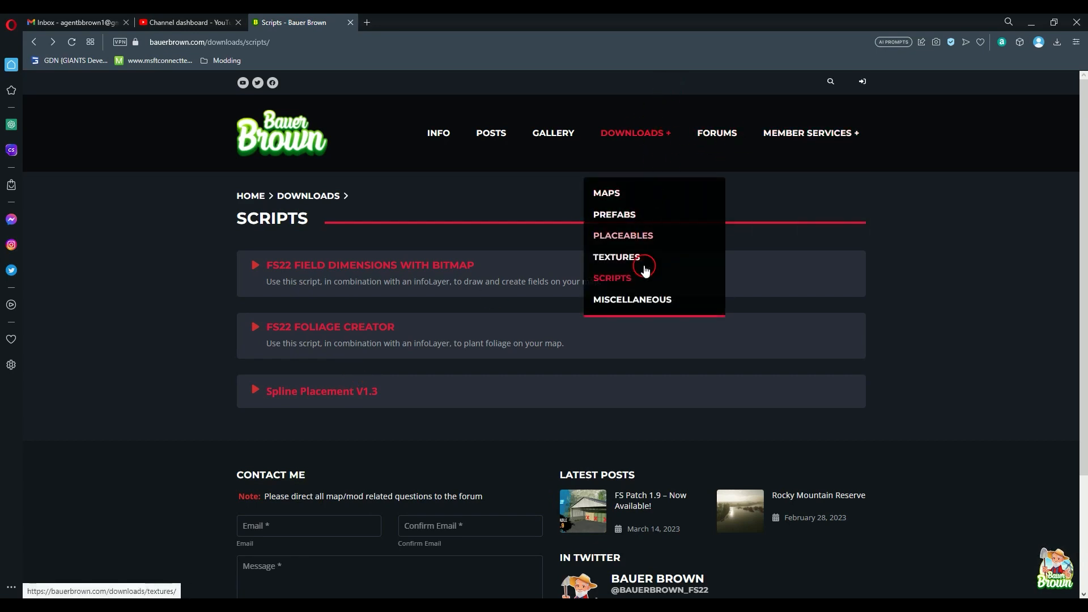
pyautogui.click(643, 306)
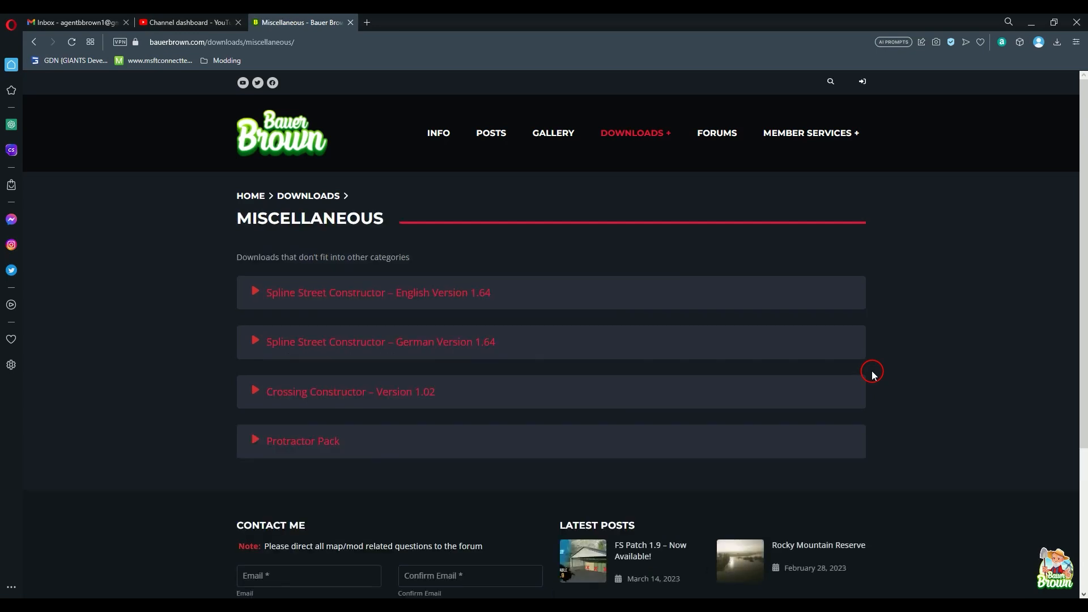
# Open the Protractor Pack download page and read its login requirement and description
pyautogui.scroll(-2, 940, 342)
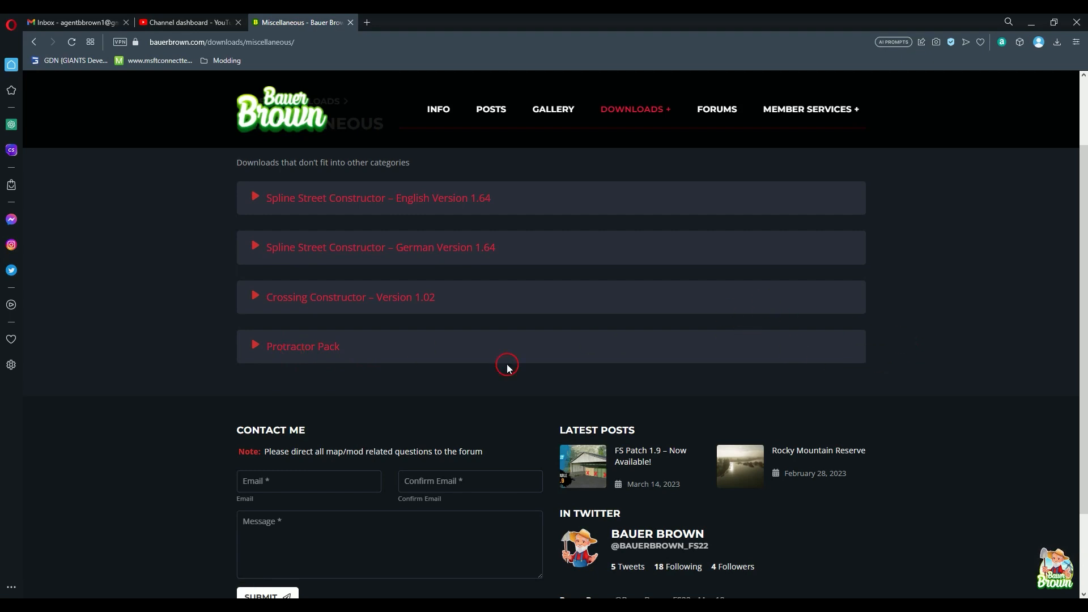
pyautogui.click(277, 354)
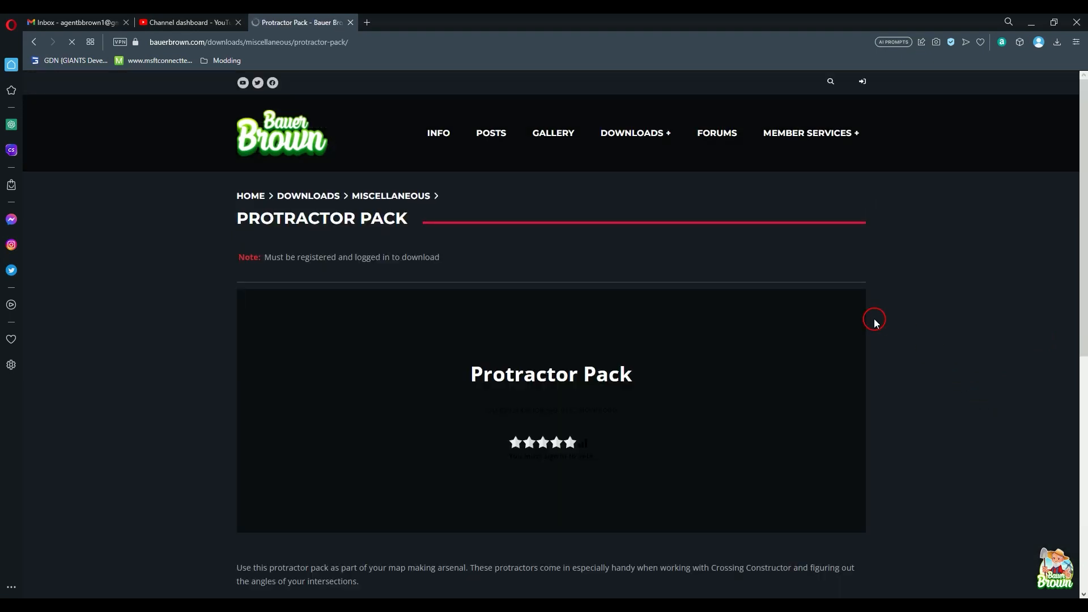
pyautogui.scroll(-3, 878, 325)
pyautogui.scroll(3, 892, 393)
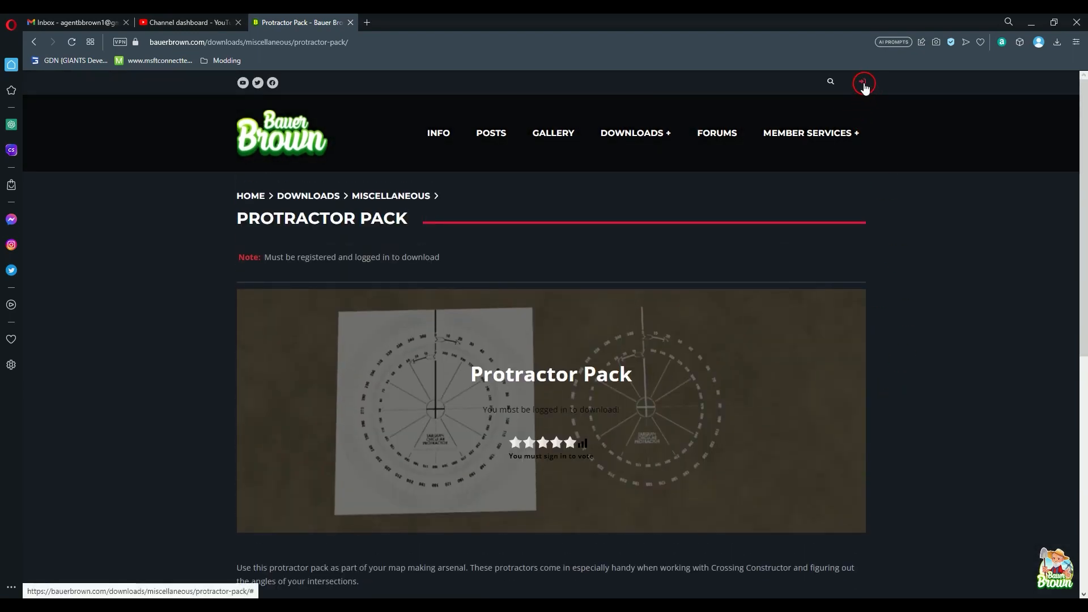
pyautogui.scroll(-2, 763, 376)
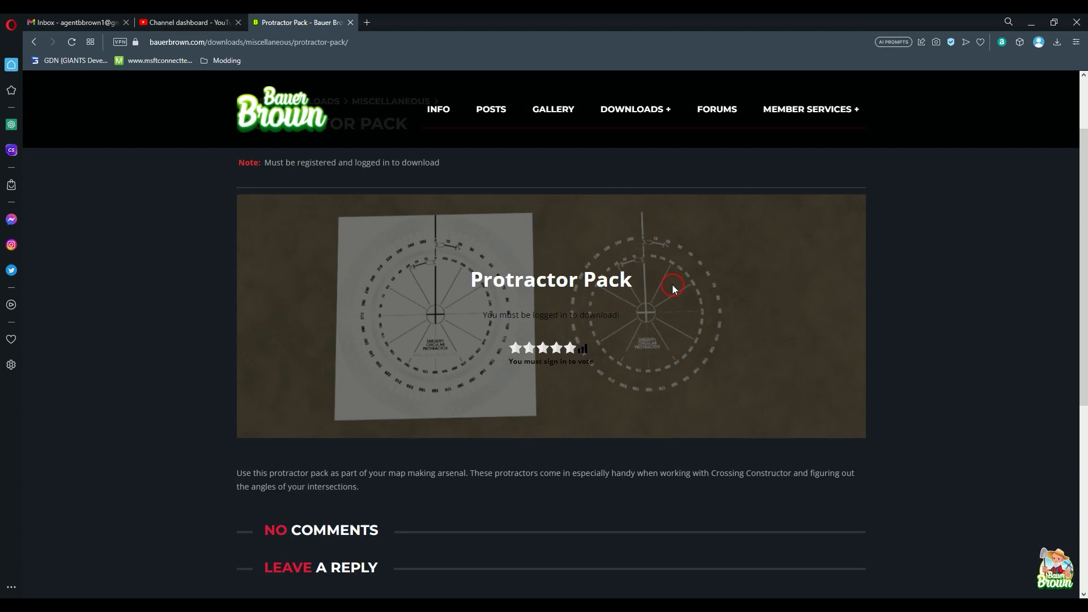
pyautogui.scroll(2, 878, 199)
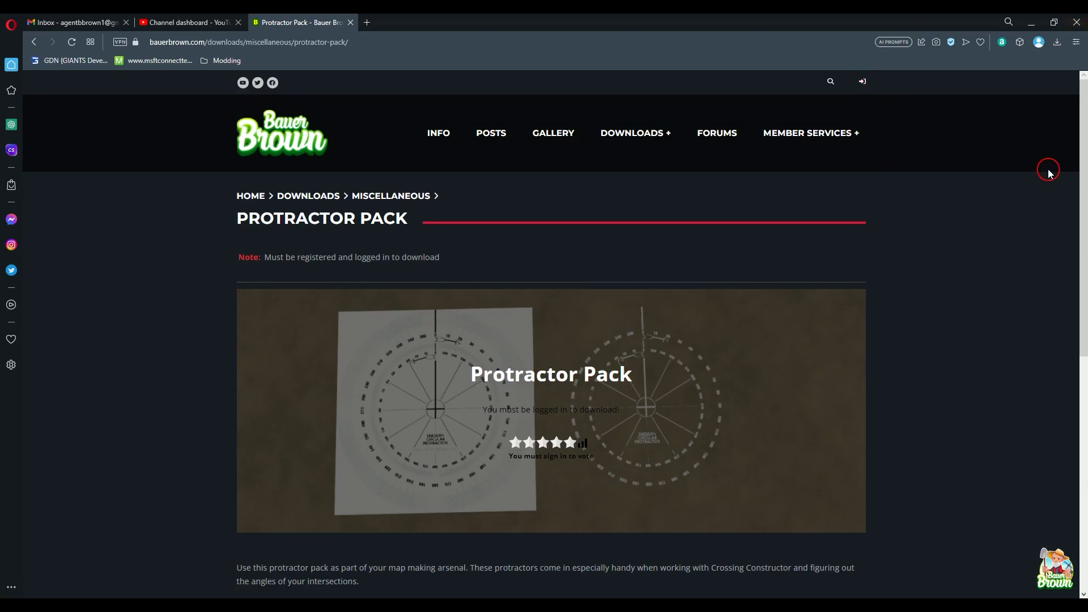
# Switch back to GIANTS Editor and make the hidden protractor object visible
pyautogui.click(1031, 22)
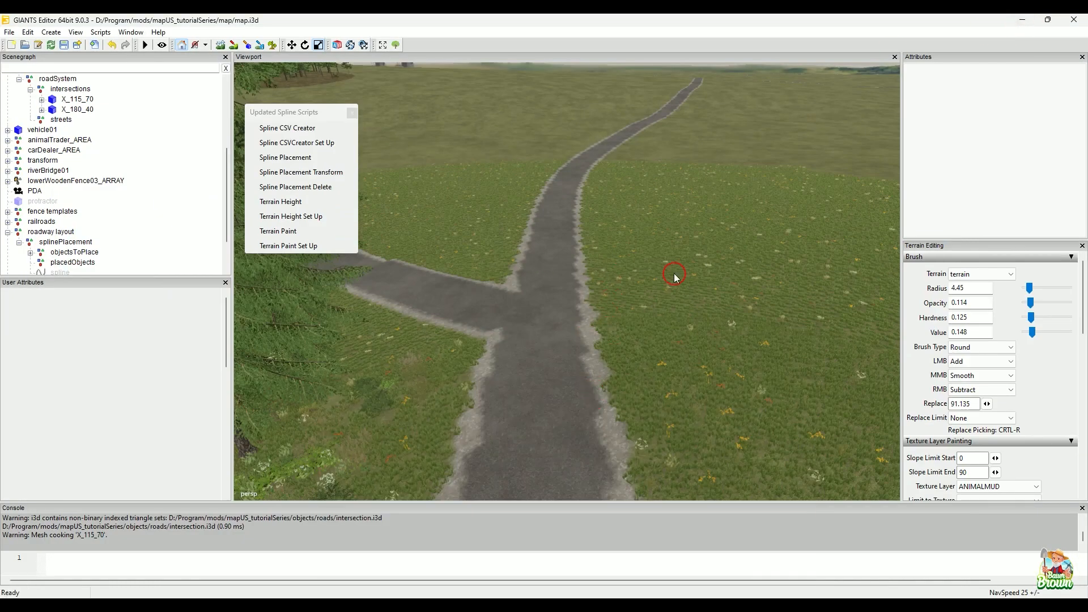
pyautogui.keyDown('alt'); pyautogui.moveTo(674, 278); pyautogui.dragTo(700, 401); pyautogui.keyUp('alt')
pyautogui.keyDown('alt'); pyautogui.moveTo(677, 271); pyautogui.dragTo(666, 335, button='middle'); pyautogui.keyUp('alt')
pyautogui.keyDown('alt'); pyautogui.moveTo(665, 335); pyautogui.dragTo(634, 363); pyautogui.keyUp('alt')
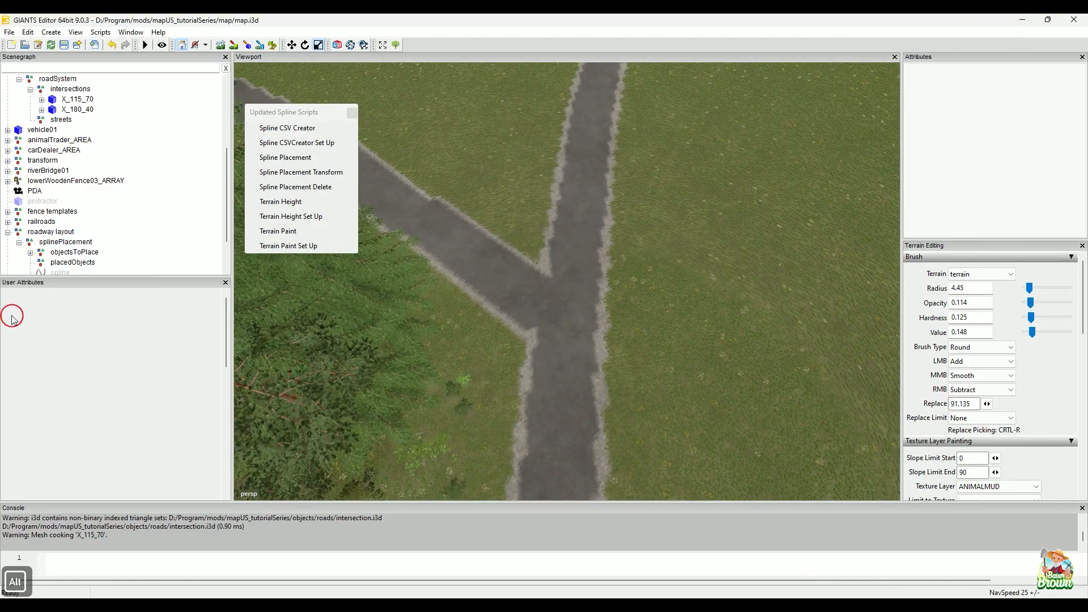
pyautogui.scroll(-2, 113, 211)
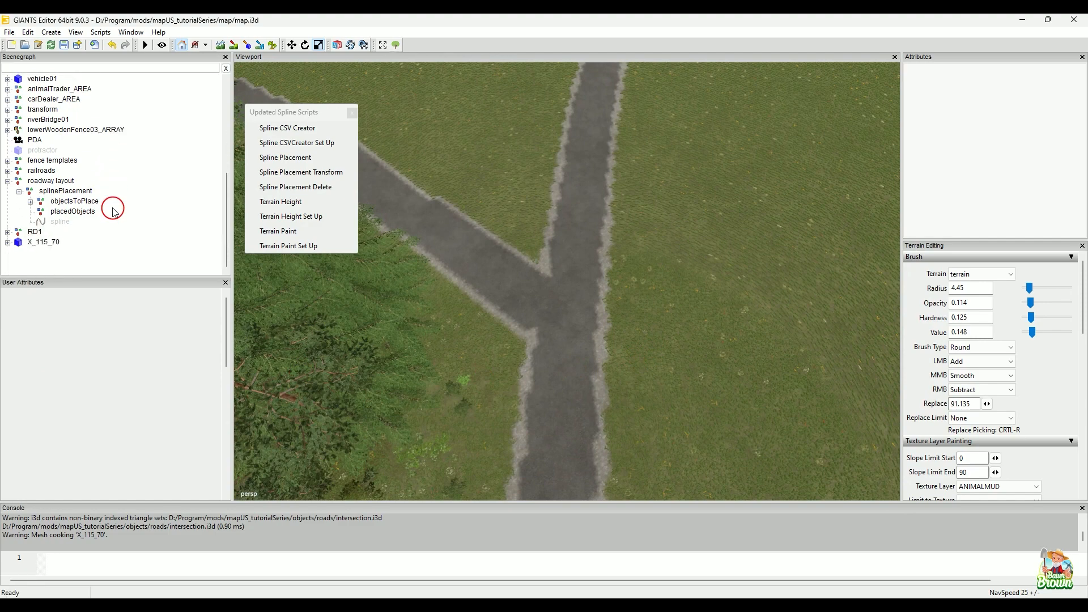
pyautogui.scroll(1, 114, 211)
pyautogui.click(51, 161)
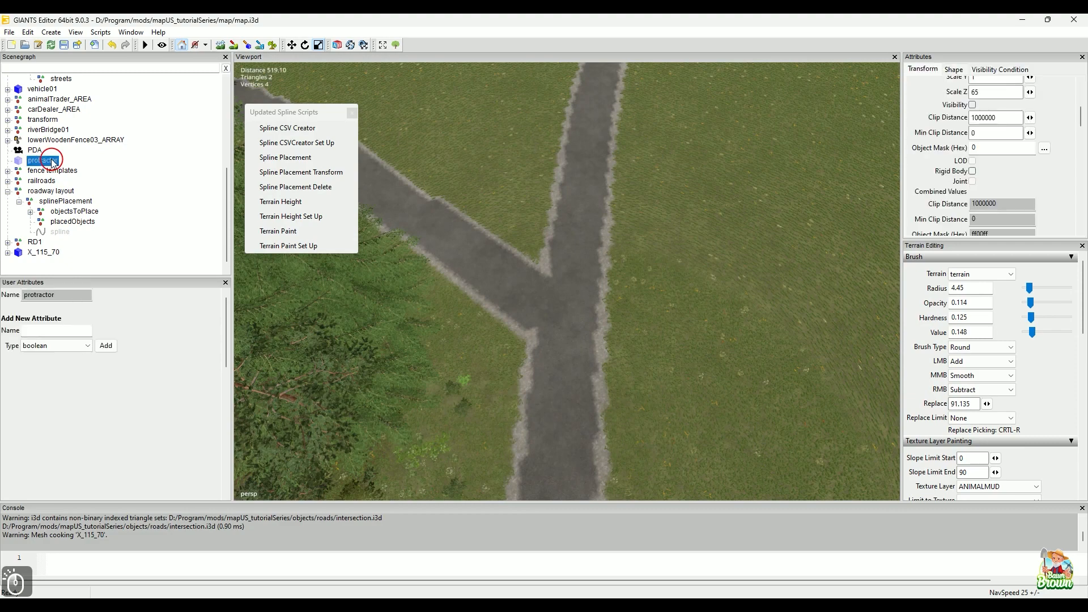
pyautogui.press('h')
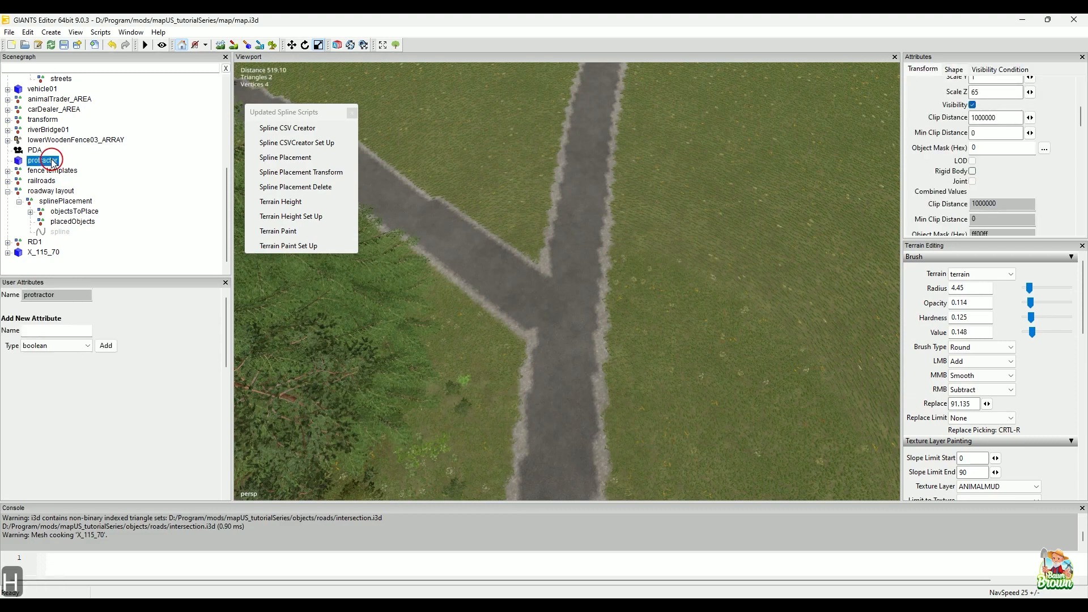
# Raise the protractor above the terrain at the road intersection so the ground no longer covers its scale
pyautogui.keyDown('alt'); pyautogui.scroll(5, 563, 299); pyautogui.keyUp('alt')
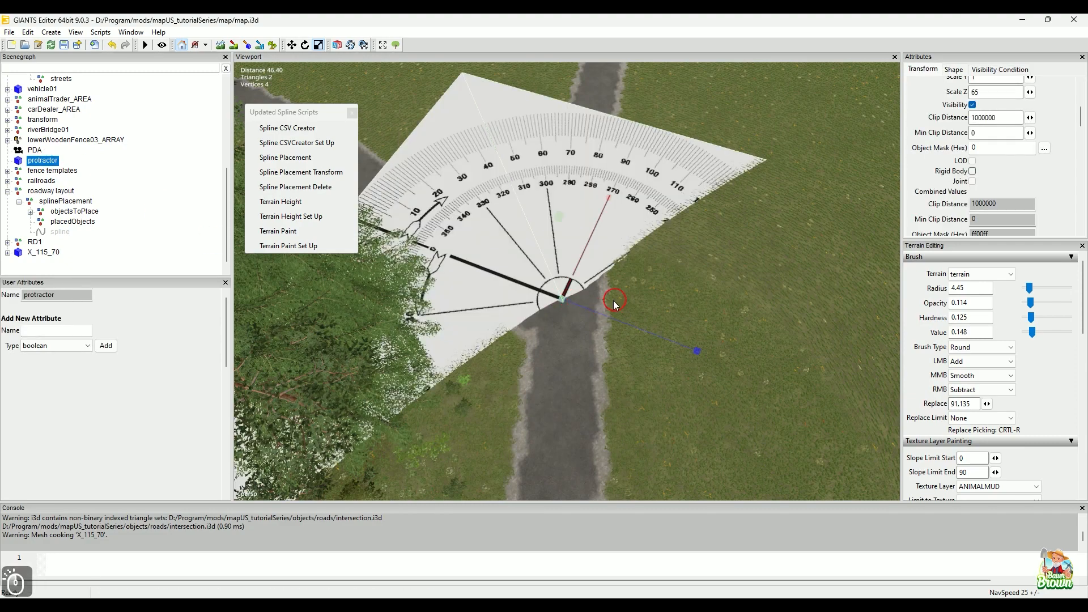
pyautogui.keyDown('alt'); pyautogui.moveTo(679, 287); pyautogui.dragTo(660, 305, button='right'); pyautogui.keyUp('alt')
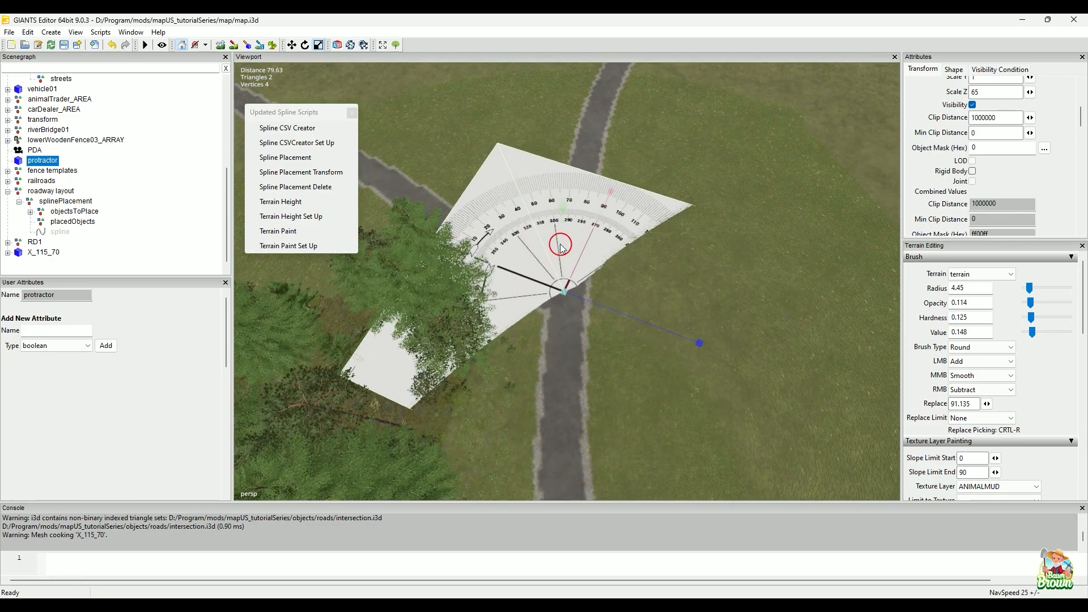
pyautogui.keyDown('alt'); pyautogui.moveTo(578, 340); pyautogui.dragTo(604, 295); pyautogui.keyUp('alt')
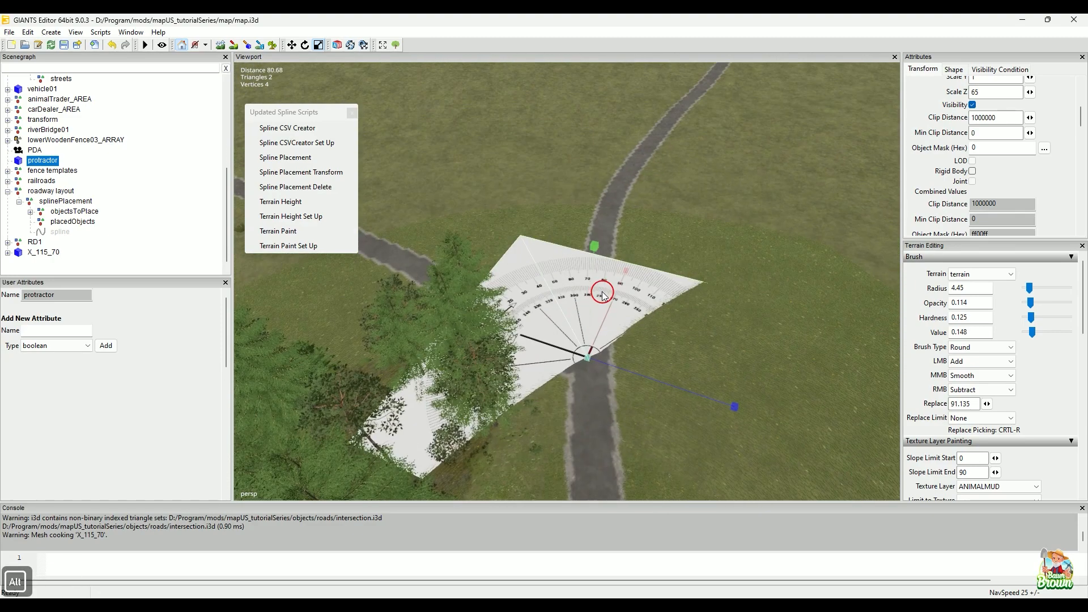
pyautogui.keyDown('alt'); pyautogui.moveTo(615, 367); pyautogui.dragTo(582, 243); pyautogui.keyUp('alt')
pyautogui.press('e')
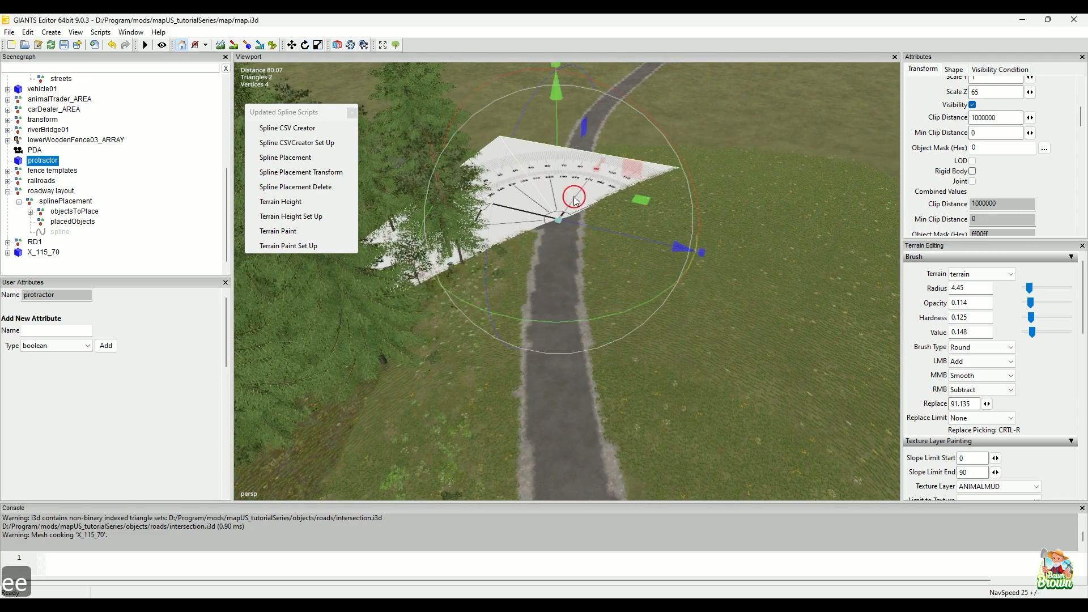
pyautogui.moveTo(555, 128); pyautogui.dragTo(554, 99)
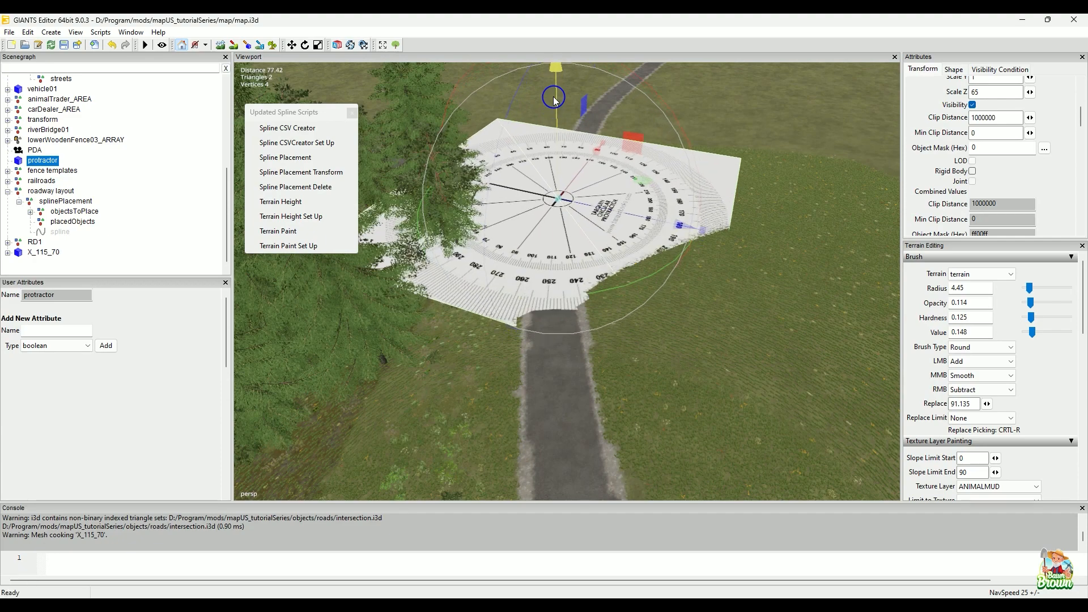
# Rotate the protractor and nudge it sideways so its zero line follows the centre of the approach road and its centre sits on the intersection
pyautogui.keyDown('alt'); pyautogui.moveTo(758, 322); pyautogui.dragTo(689, 341); pyautogui.keyUp('alt')
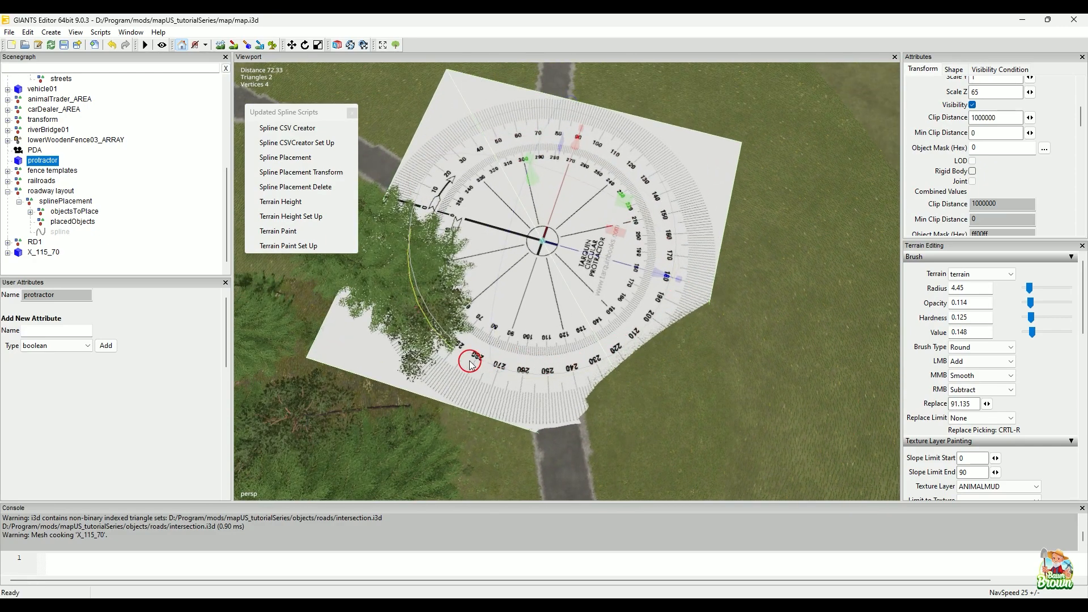
pyautogui.moveTo(462, 352); pyautogui.dragTo(705, 256)
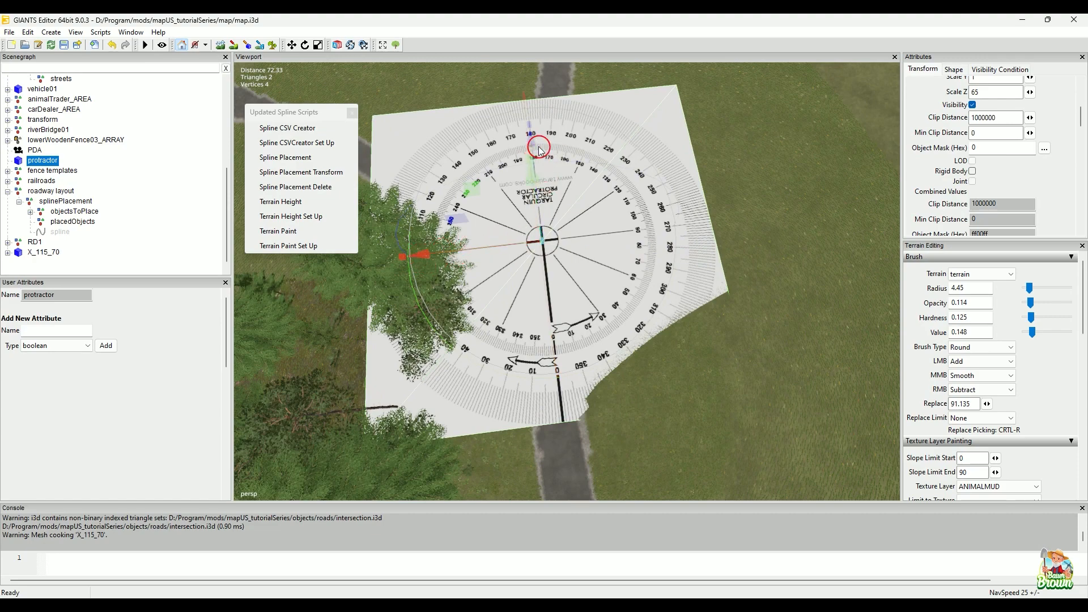
pyautogui.press('e')
pyautogui.press('e')
pyautogui.moveTo(438, 262); pyautogui.dragTo(452, 259)
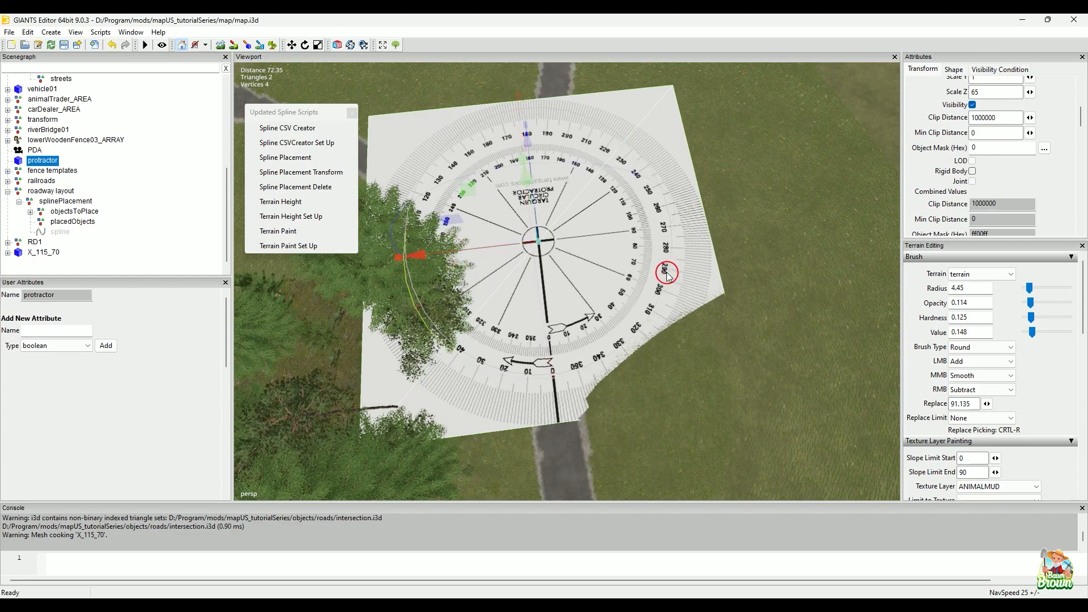
# Examine the protractor's alignment with the approach road and where the two outgoing roads cross its scales
pyautogui.keyDown('alt'); pyautogui.moveTo(824, 184); pyautogui.dragTo(711, 335); pyautogui.keyUp('alt')
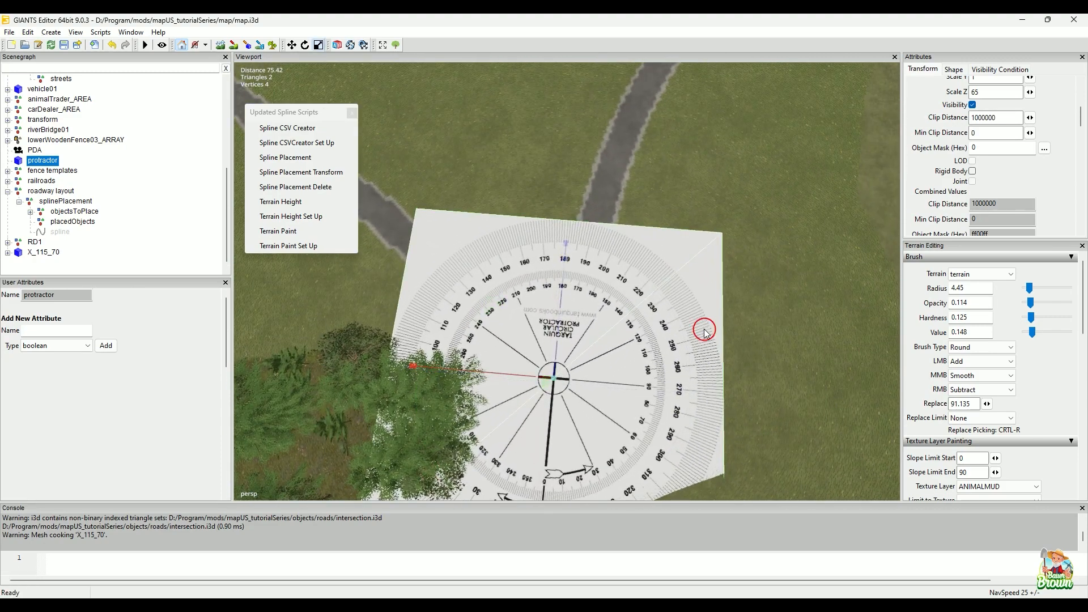
pyautogui.click(412, 366)
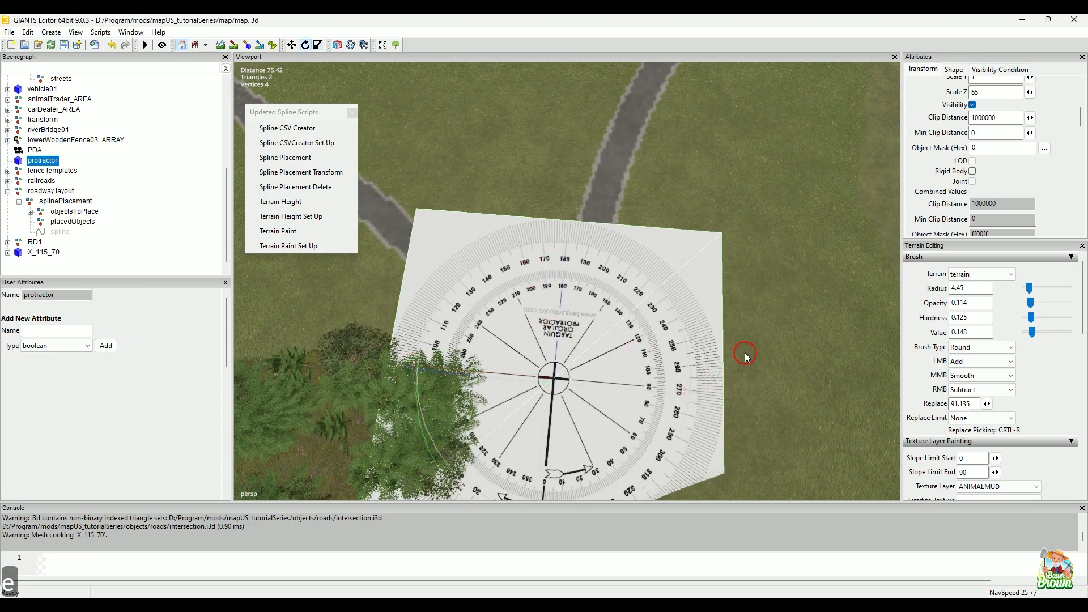
pyautogui.moveTo(740, 352)
pyautogui.keyDown('alt'); pyautogui.mouseDown()
pyautogui.moveTo(741, 338)
pyautogui.moveTo(717, 364)
pyautogui.moveTo(644, 365)
pyautogui.moveTo(588, 417)
pyautogui.moveTo(554, 214)
pyautogui.moveTo(627, 170)
pyautogui.mouseUp(); pyautogui.keyUp('alt')
pyautogui.keyDown('alt'); pyautogui.moveTo(545, 346); pyautogui.dragTo(632, 267, button='right'); pyautogui.keyUp('alt')
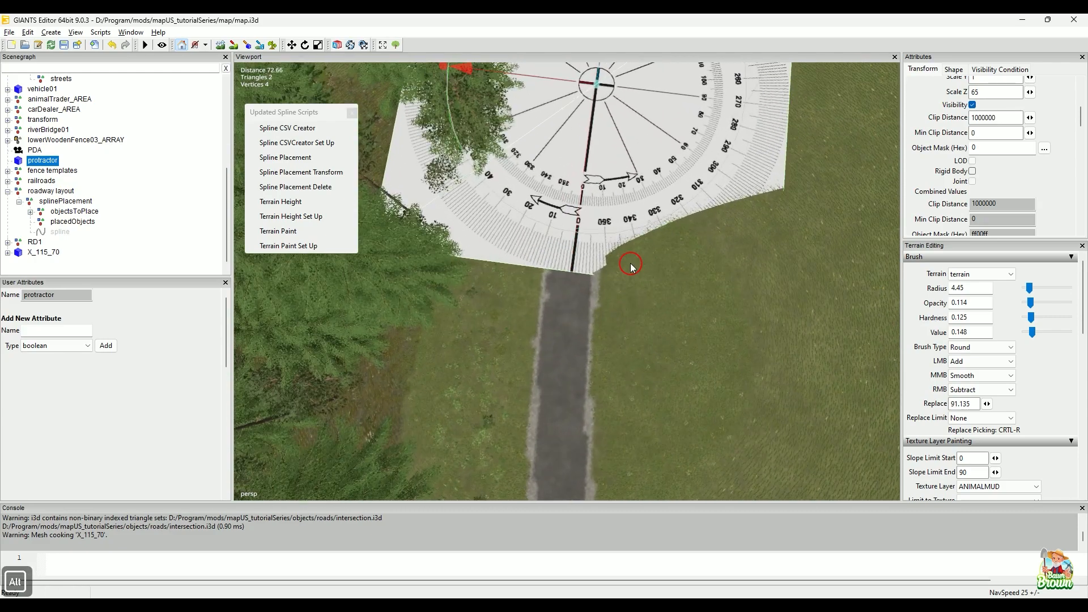
pyautogui.keyDown('alt'); pyautogui.moveTo(631, 266); pyautogui.dragTo(625, 316, button='middle'); pyautogui.keyUp('alt')
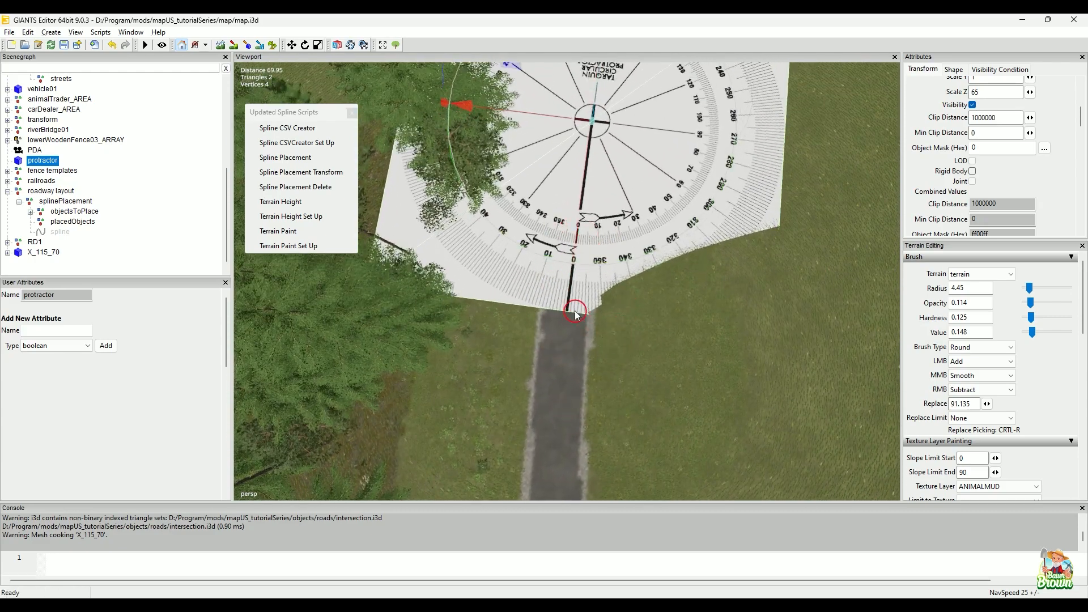
pyautogui.keyDown('alt'); pyautogui.moveTo(515, 350); pyautogui.dragTo(520, 406, button='middle'); pyautogui.keyUp('alt')
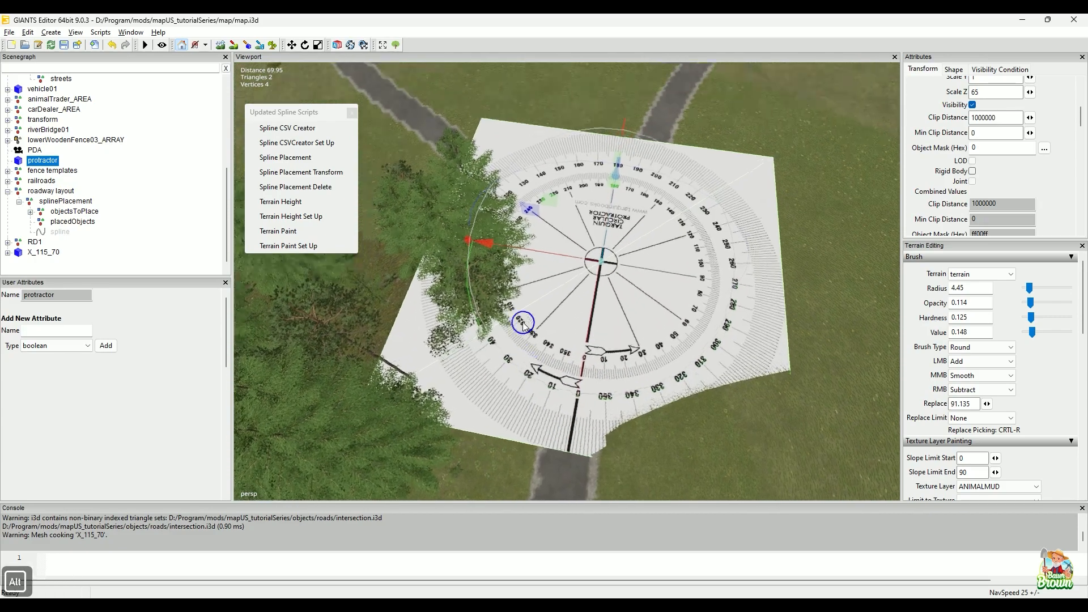
pyautogui.keyDown('alt'); pyautogui.moveTo(522, 321); pyautogui.dragTo(543, 295); pyautogui.keyUp('alt')
pyautogui.keyDown('alt'); pyautogui.moveTo(576, 258); pyautogui.dragTo(633, 162); pyautogui.keyUp('alt')
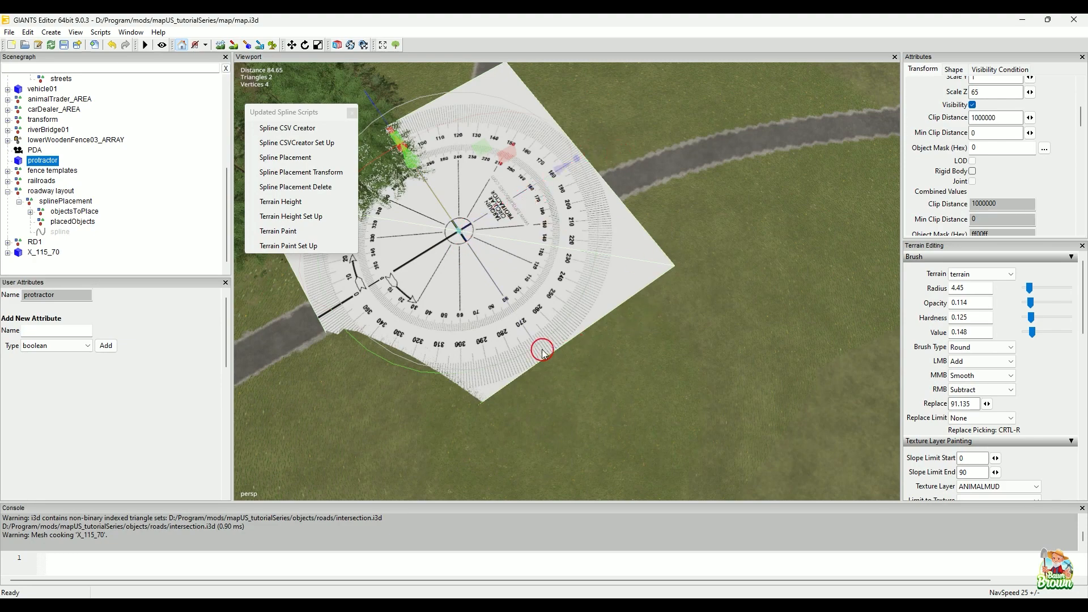
pyautogui.moveTo(544, 274)
pyautogui.keyDown('alt'); pyautogui.mouseDown(button='middle')
pyautogui.moveTo(593, 301)
pyautogui.moveTo(639, 296)
pyautogui.mouseUp(button='middle'); pyautogui.keyUp('alt')
pyautogui.keyDown('alt'); pyautogui.moveTo(638, 314); pyautogui.dragTo(713, 298); pyautogui.keyUp('alt')
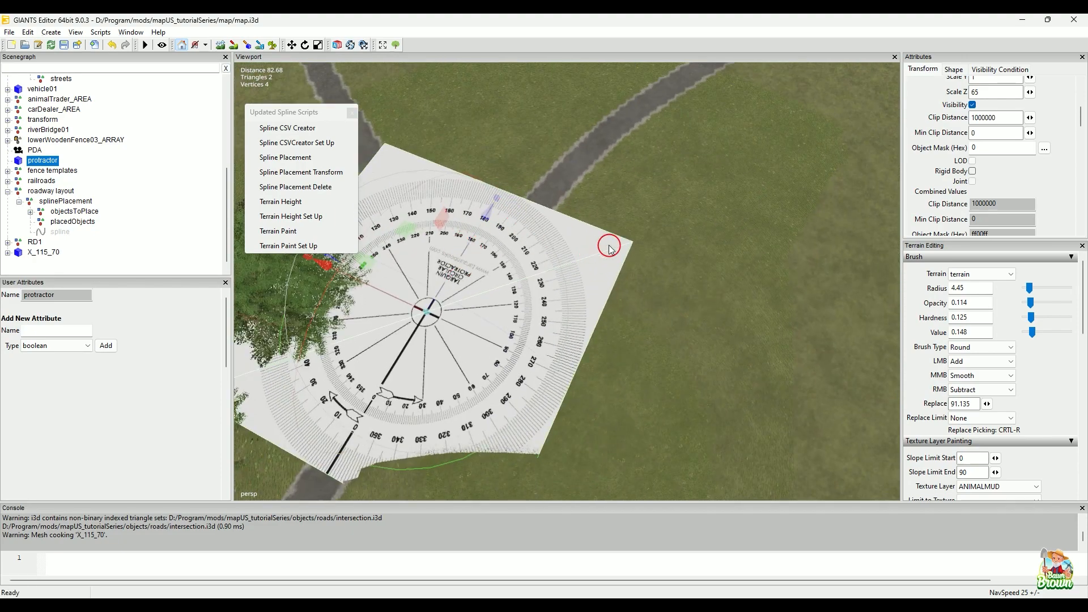
pyautogui.keyDown('alt'); pyautogui.moveTo(577, 224); pyautogui.dragTo(655, 276); pyautogui.keyUp('alt')
pyautogui.keyDown('alt'); pyautogui.moveTo(654, 276); pyautogui.dragTo(606, 210, button='right'); pyautogui.keyUp('alt')
pyautogui.keyDown('alt'); pyautogui.moveTo(618, 276); pyautogui.dragTo(610, 187); pyautogui.keyUp('alt')
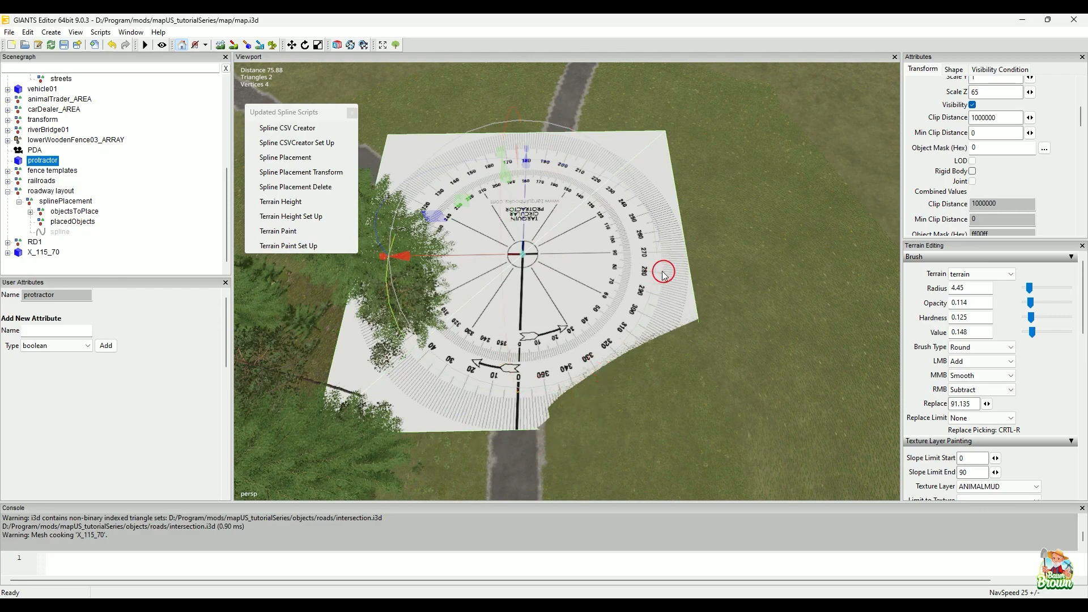
pyautogui.keyDown('alt'); pyautogui.moveTo(558, 440); pyautogui.dragTo(603, 389, button='right'); pyautogui.keyUp('alt')
pyautogui.keyDown('alt'); pyautogui.moveTo(580, 296); pyautogui.dragTo(573, 391, button='right'); pyautogui.keyUp('alt')
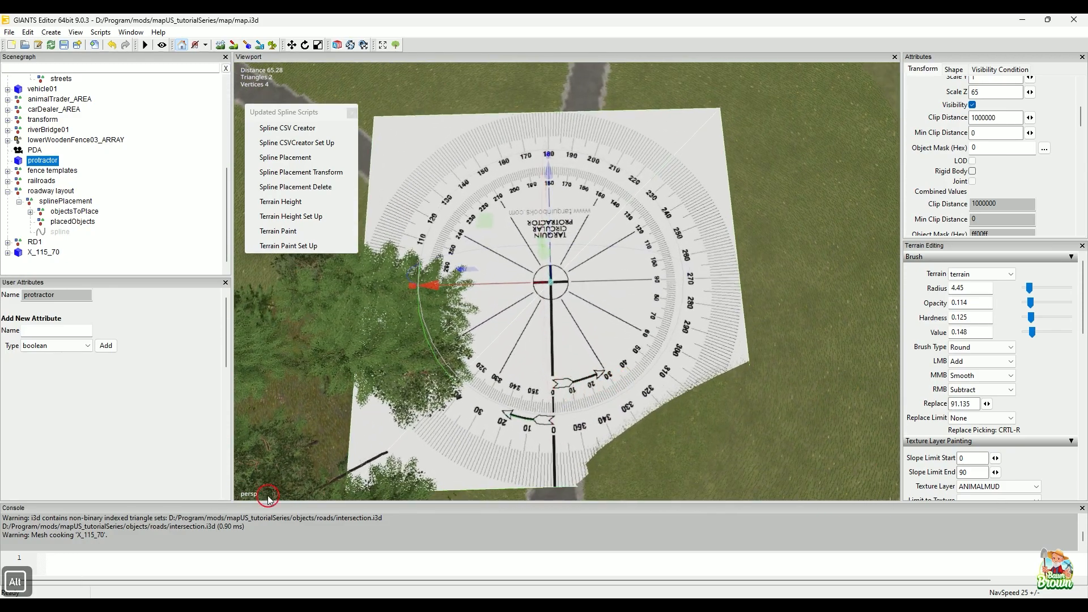
# Mark the protractor's zero, inner-scale arrow, sweep direction and road readings with freehand annotations, clear them, and minimize the SplineStreetConstructor window
pyautogui.click(385, 594)
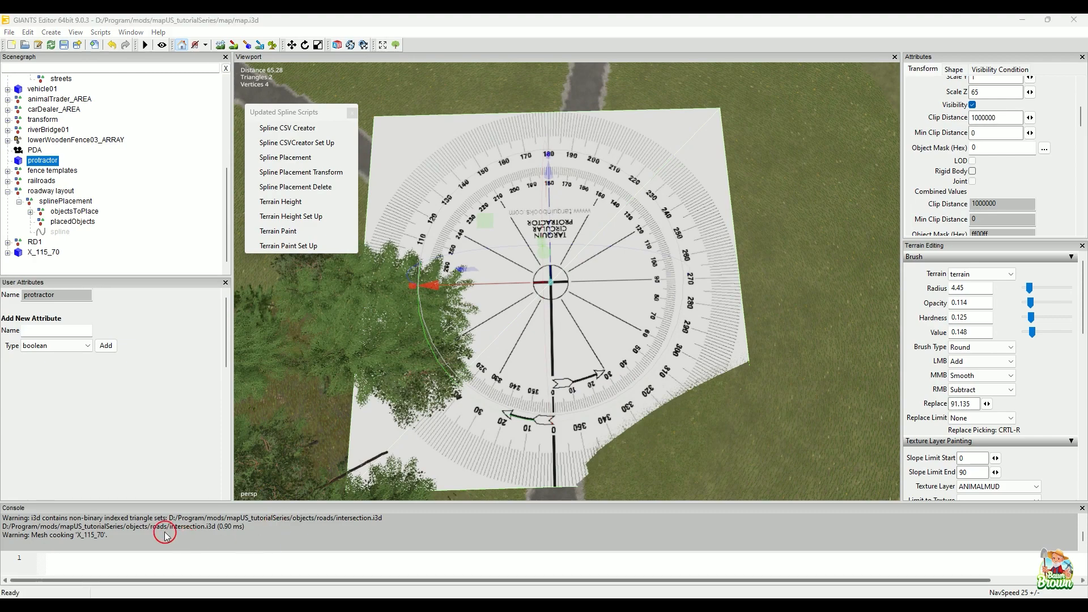
pyautogui.click(118, 535)
pyautogui.moveTo(562, 424)
pyautogui.mouseDown()
pyautogui.moveTo(545, 432)
pyautogui.moveTo(564, 424)
pyautogui.mouseUp()
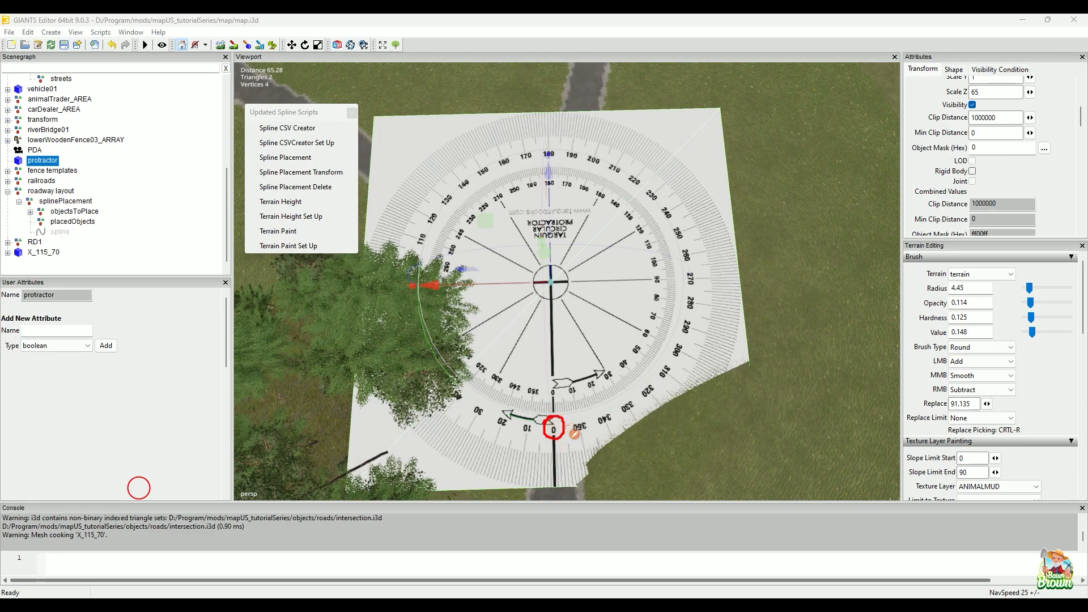
pyautogui.moveTo(545, 468)
pyautogui.mouseDown()
pyautogui.moveTo(559, 483)
pyautogui.moveTo(550, 489)
pyautogui.mouseUp()
pyautogui.moveTo(566, 372)
pyautogui.mouseDown()
pyautogui.moveTo(549, 393)
pyautogui.moveTo(589, 397)
pyautogui.moveTo(619, 381)
pyautogui.moveTo(578, 363)
pyautogui.moveTo(550, 375)
pyautogui.mouseUp()
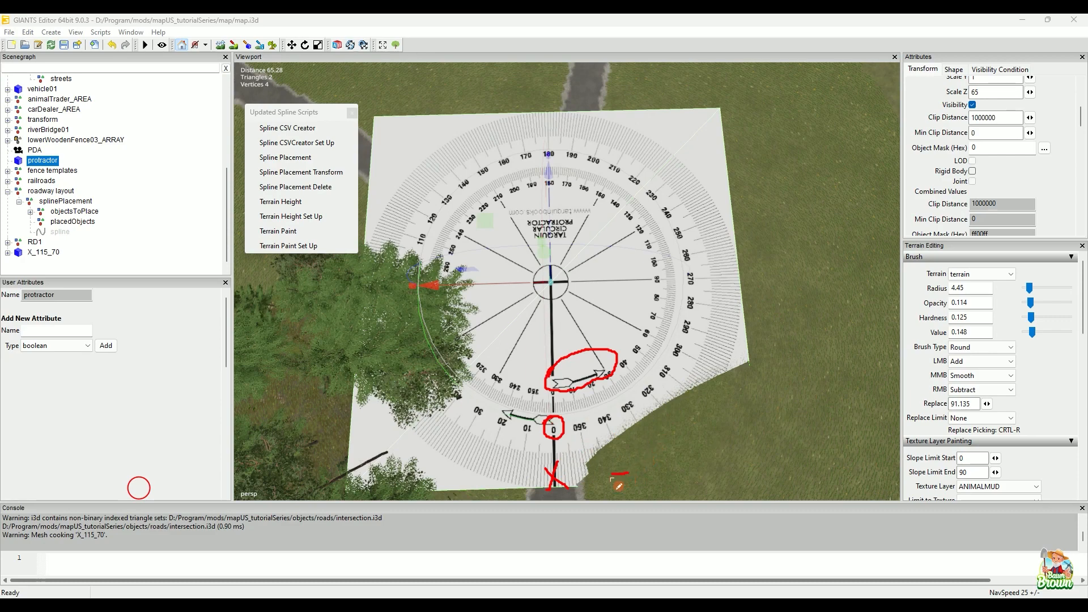
pyautogui.moveTo(616, 477)
pyautogui.mouseDown()
pyautogui.moveTo(677, 456)
pyautogui.moveTo(757, 378)
pyautogui.moveTo(765, 277)
pyautogui.moveTo(743, 205)
pyautogui.moveTo(711, 163)
pyautogui.moveTo(612, 122)
pyautogui.mouseUp()
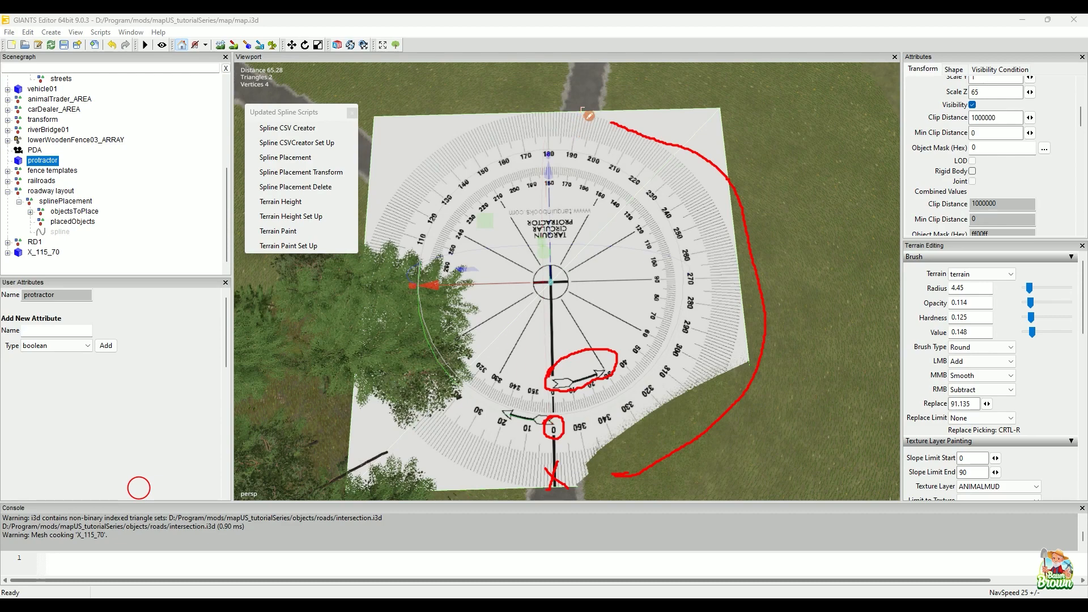
pyautogui.moveTo(582, 108); pyautogui.dragTo(583, 164)
pyautogui.moveTo(571, 171); pyautogui.dragTo(571, 190)
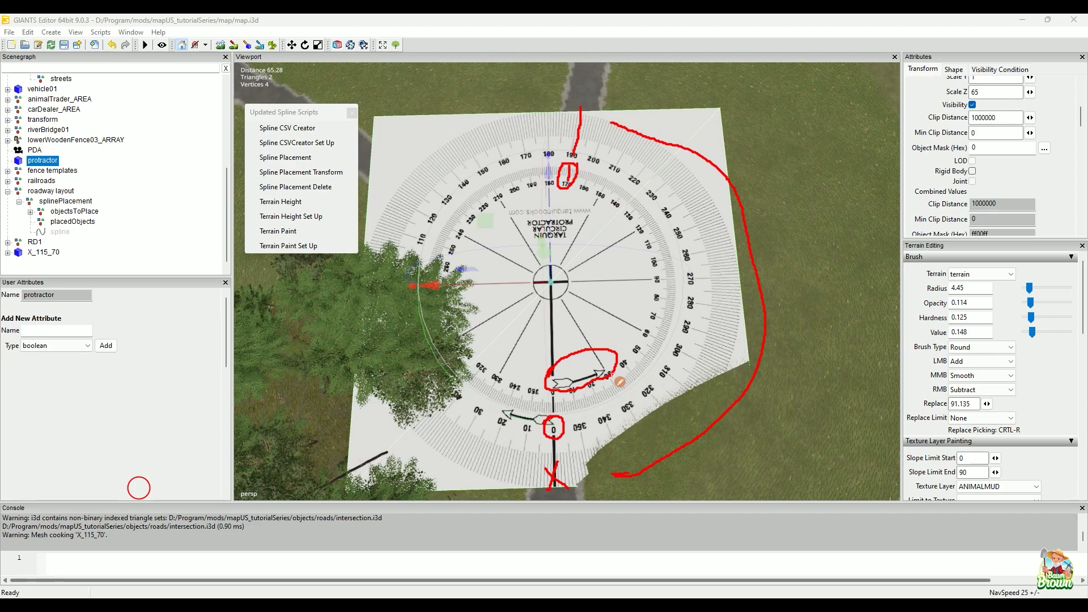
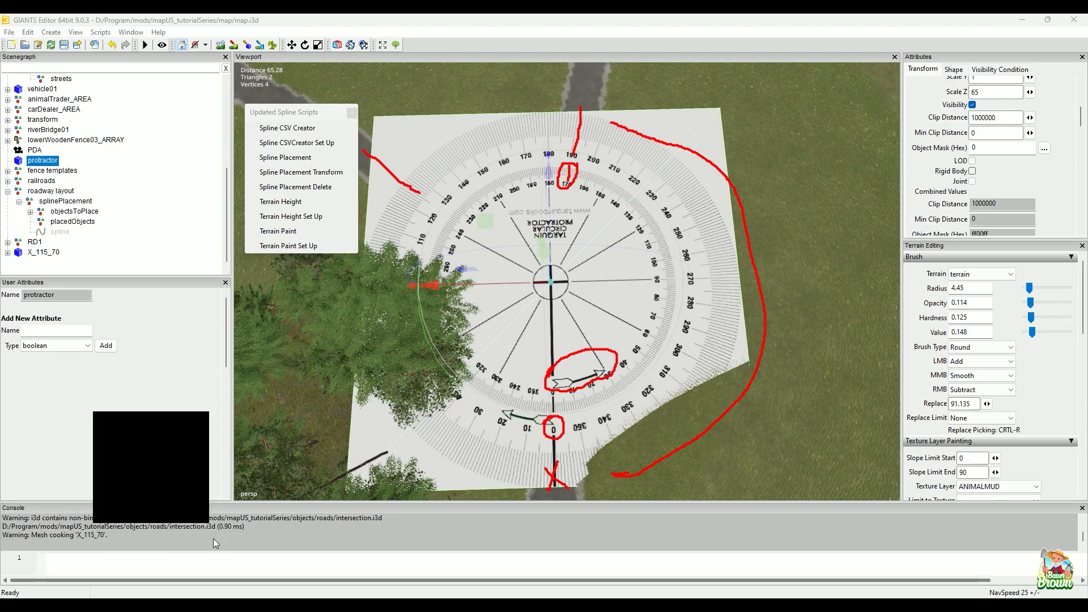
pyautogui.press('Escape')
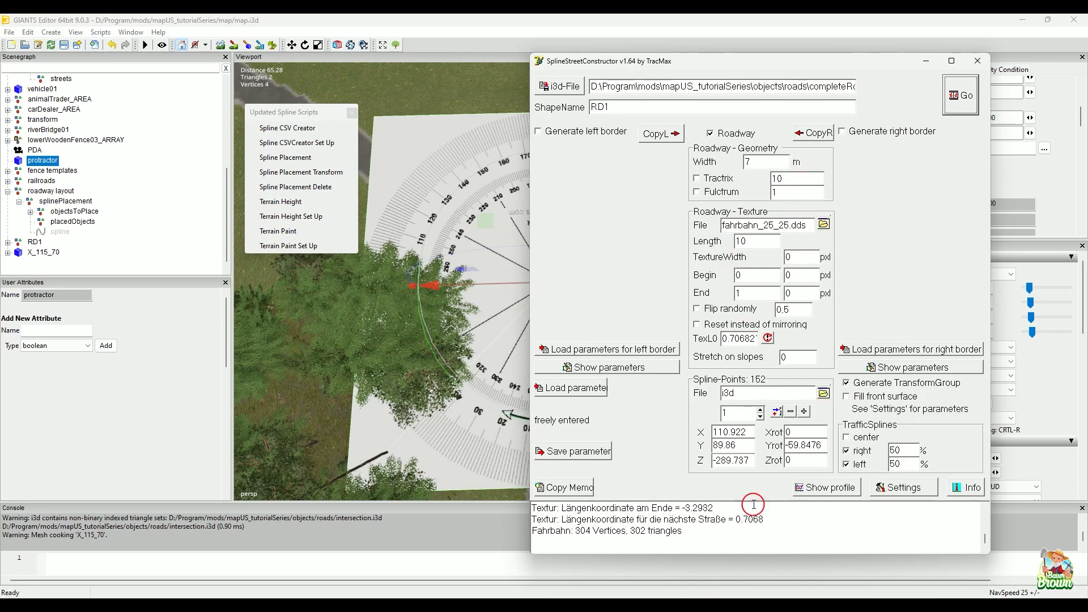
pyautogui.click(926, 61)
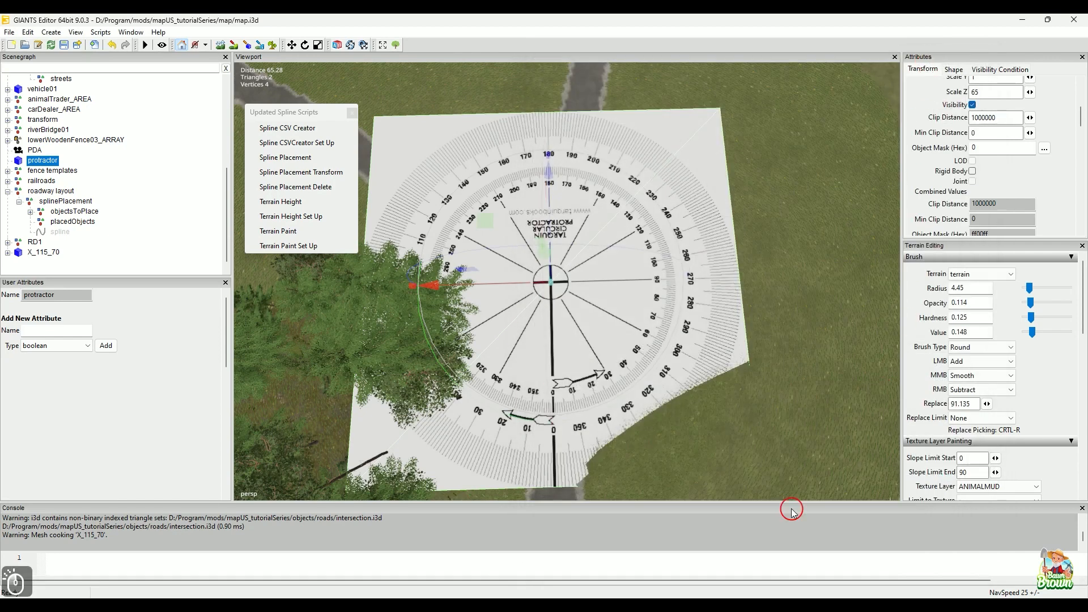
# Set the second and third branch angles in CrossingConstructor to 170 and 65 degrees
pyautogui.click(737, 588)
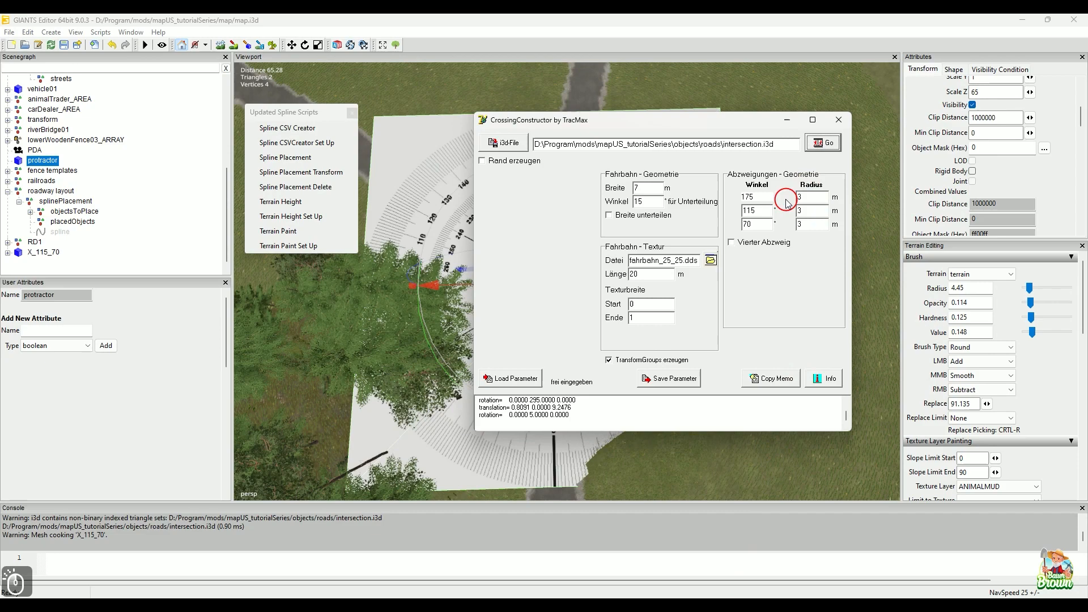
pyautogui.doubleClick(759, 210)
pyautogui.write('170')
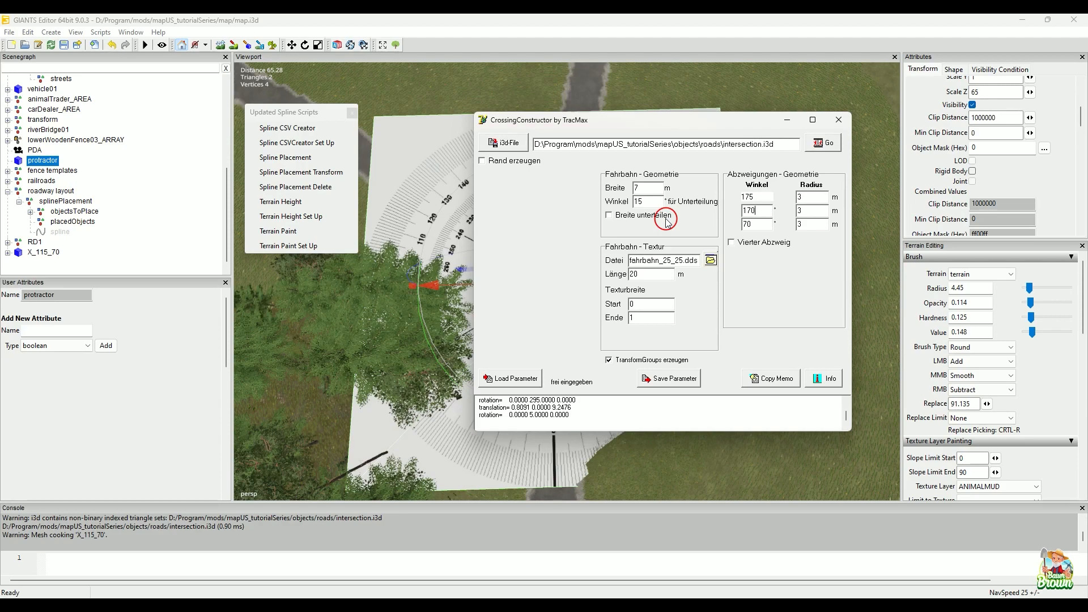
pyautogui.doubleClick(750, 224)
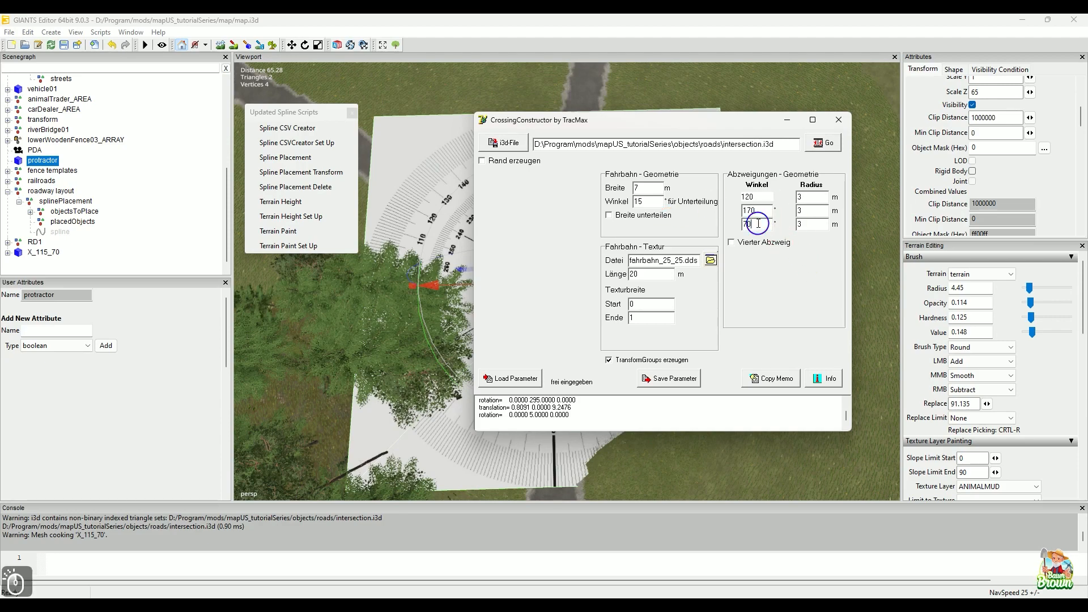
pyautogui.write('65')
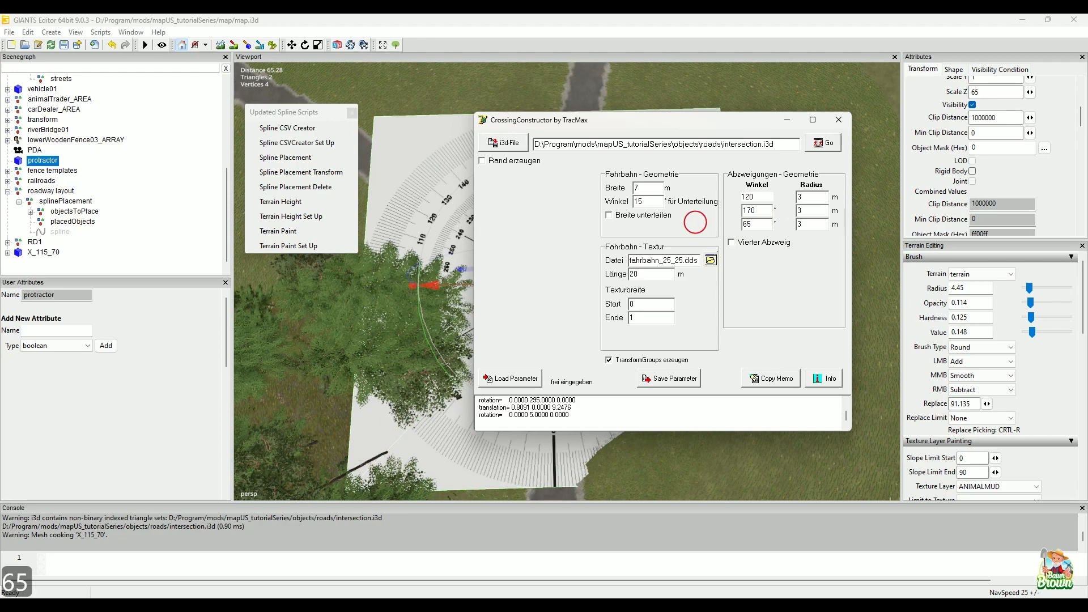
pyautogui.click(789, 122)
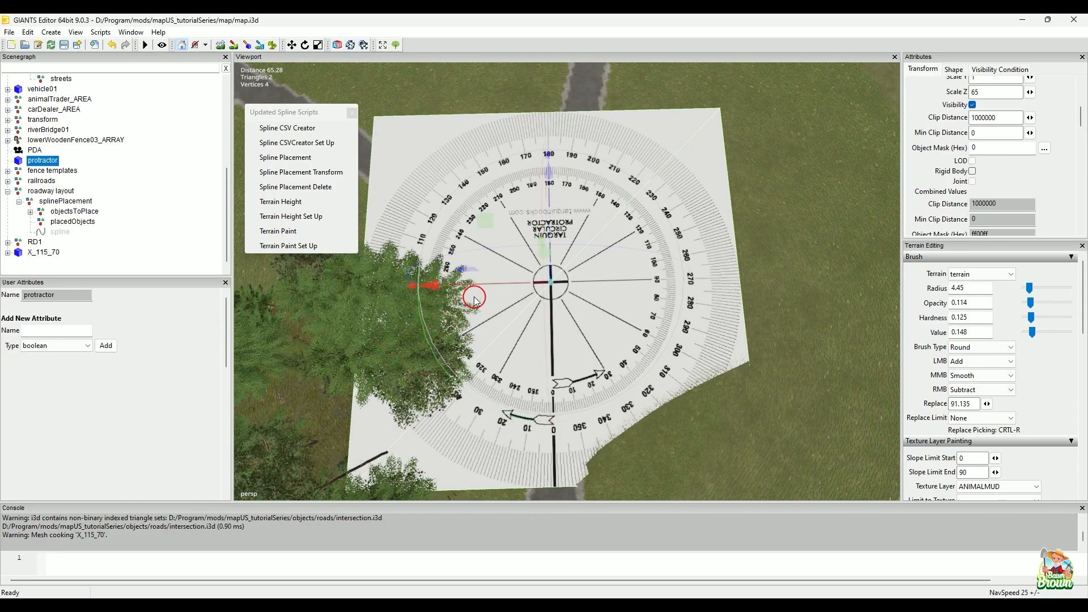
# Lower the protractor below the terrain to uncover the road intersection
pyautogui.keyDown('alt'); pyautogui.moveTo(663, 296); pyautogui.dragTo(611, 162); pyautogui.keyUp('alt')
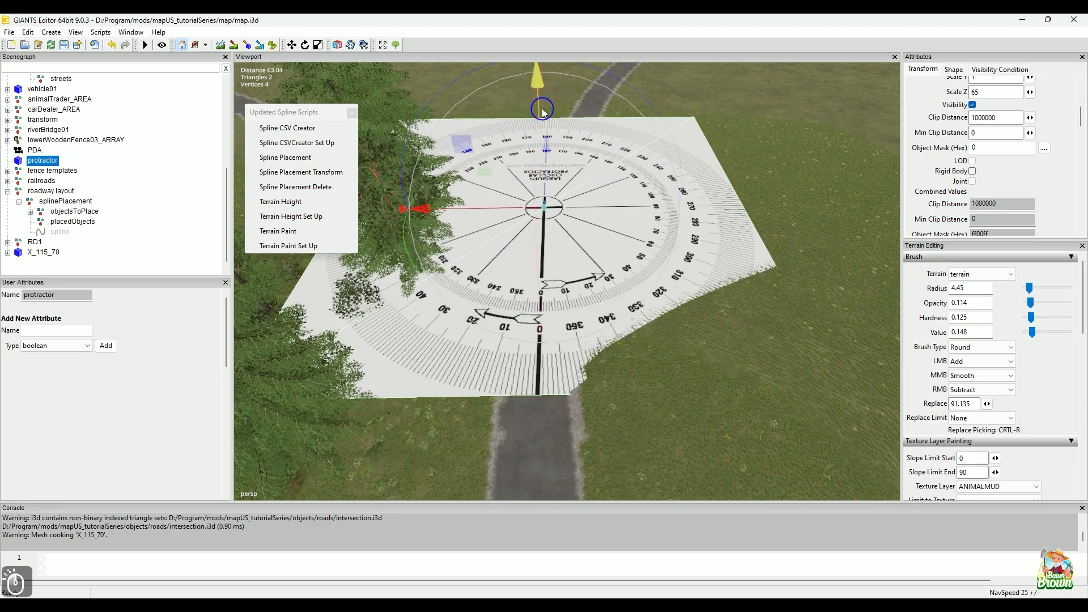
pyautogui.keyDown('alt'); pyautogui.moveTo(547, 105); pyautogui.dragTo(838, 276); pyautogui.keyUp('alt')
pyautogui.hotkey('alt', 'Tab')
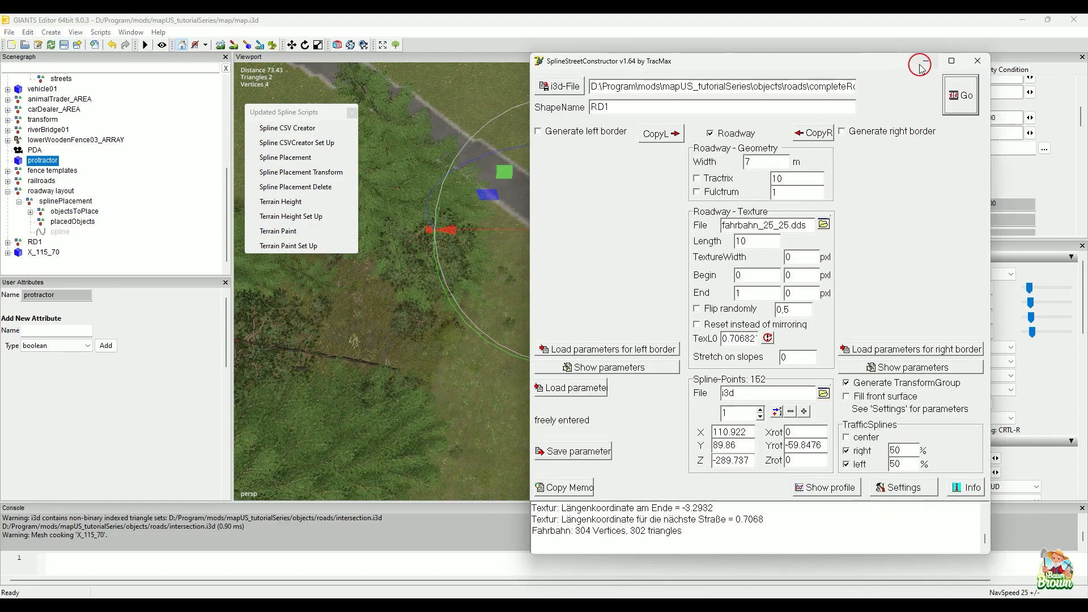
pyautogui.hotkey('alt', 'Tab')
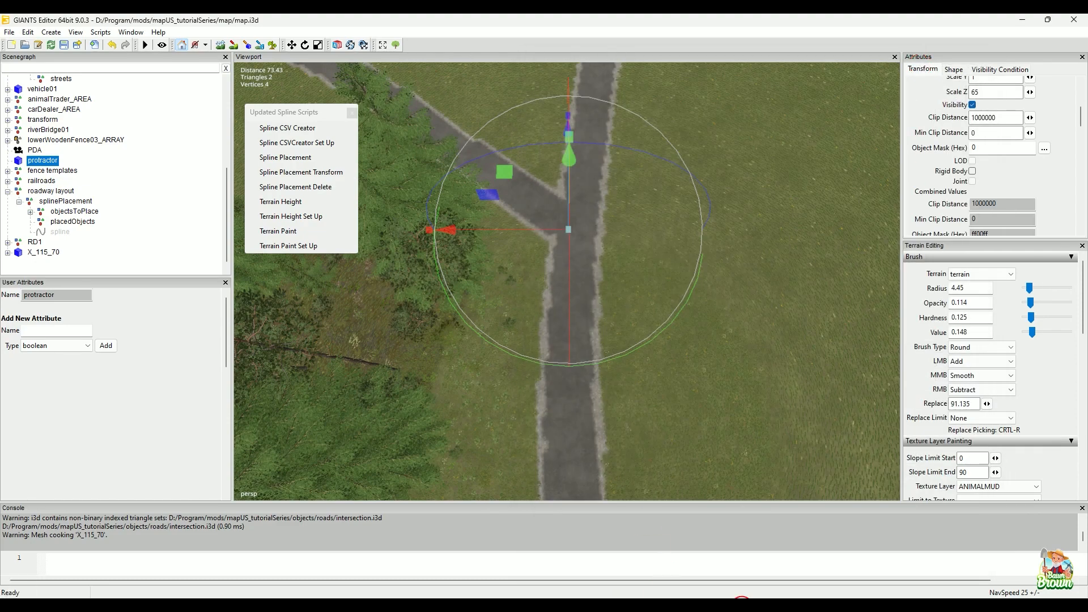
# Generate intersection.i3d in CrossingConstructor with the 170 and 65 degree branch angles
pyautogui.hotkey('alt', 'Tab')
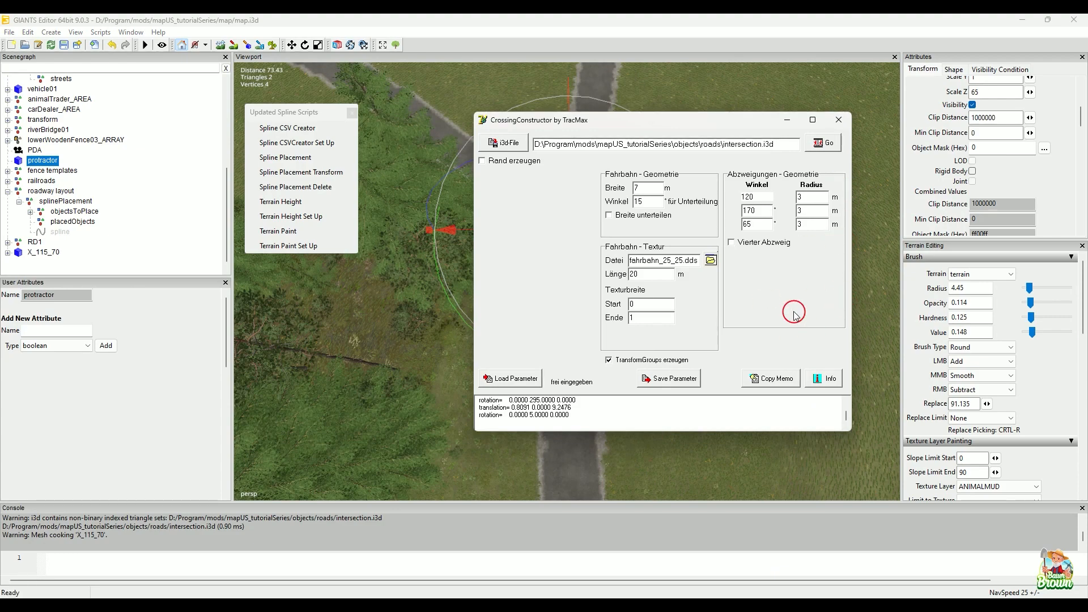
pyautogui.click(812, 143)
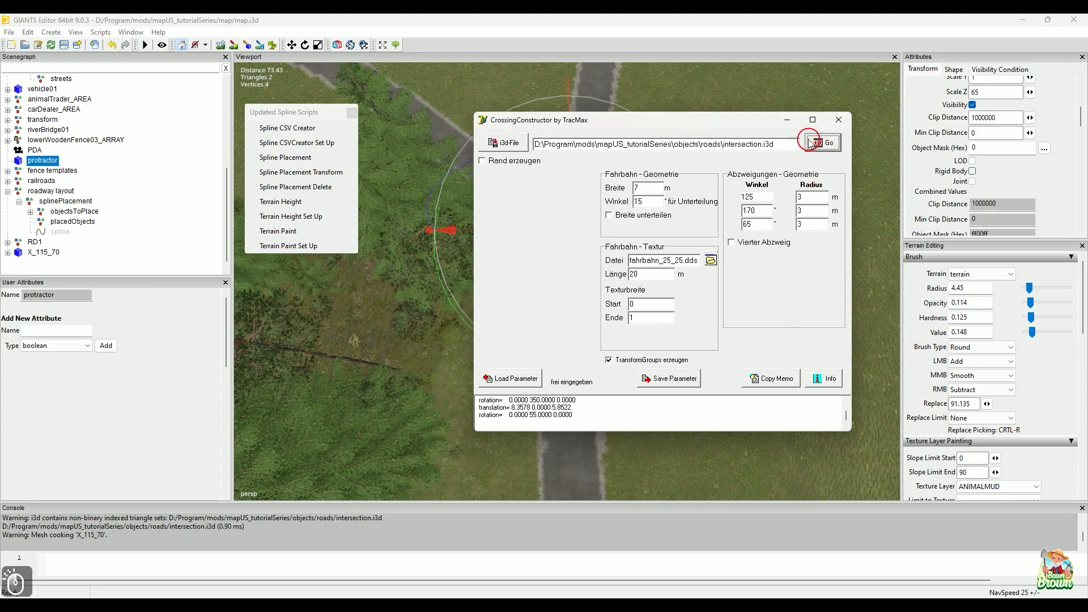
pyautogui.click(788, 120)
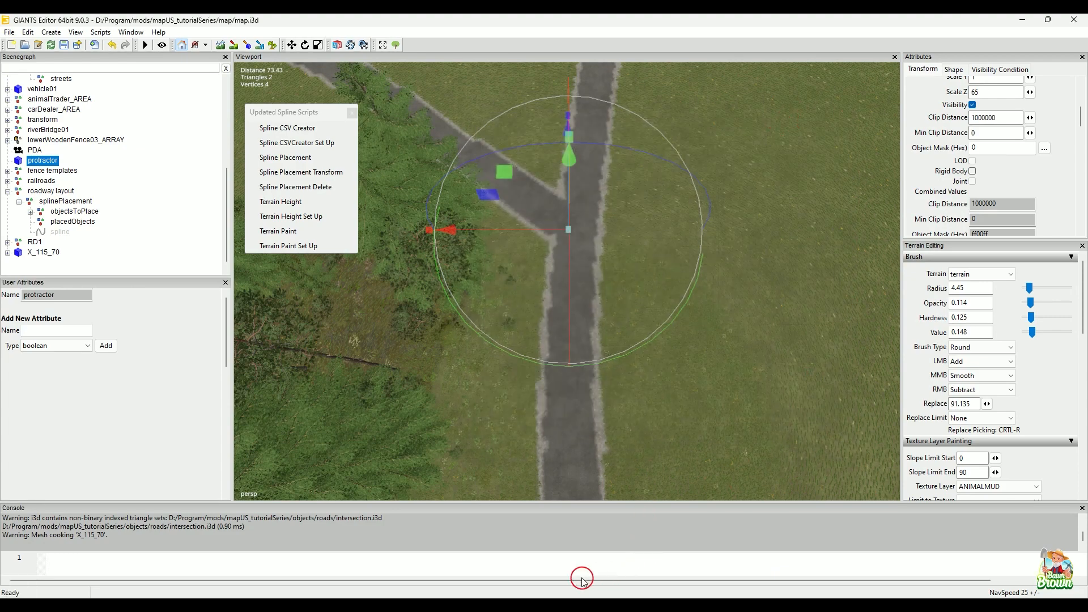
# Import the intersection file from the roads folder into the map and put the folder windows away
pyautogui.click(520, 607)
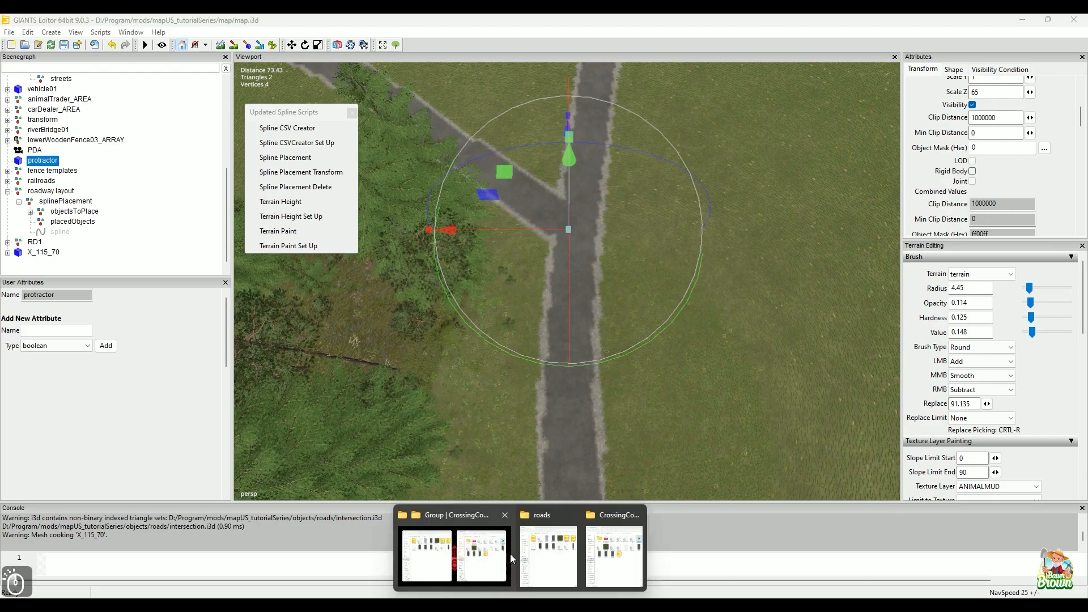
pyautogui.click(481, 519)
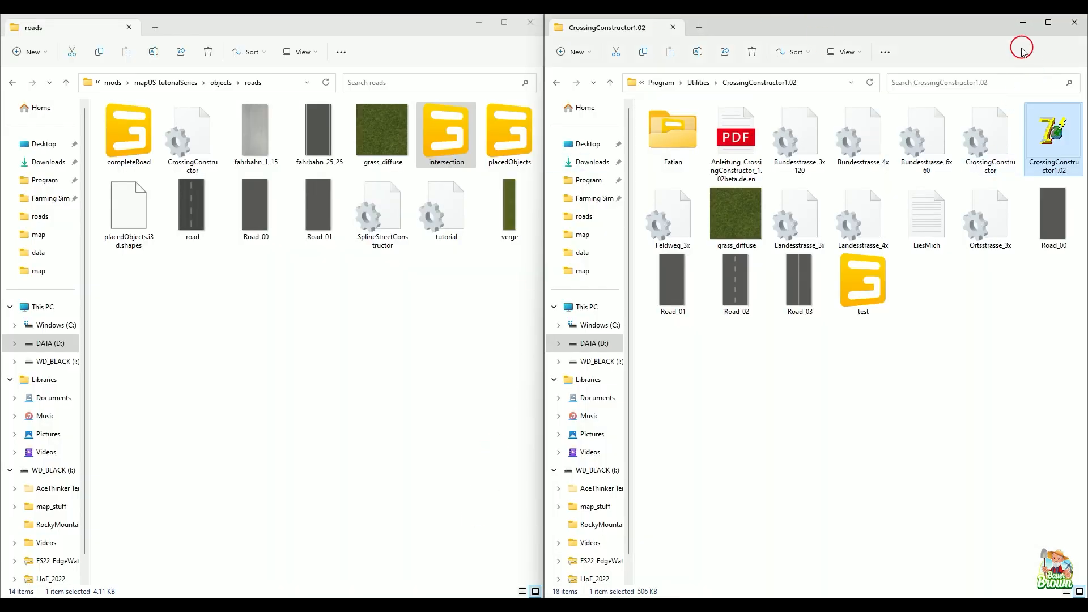
pyautogui.click(1023, 27)
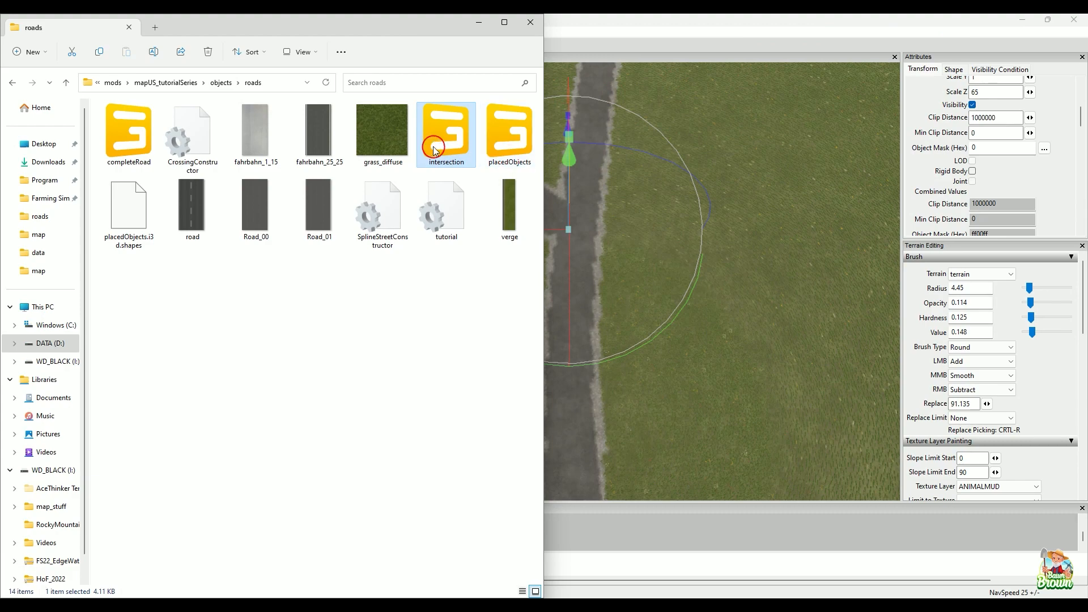
pyautogui.moveTo(434, 144); pyautogui.dragTo(797, 286)
pyautogui.click(479, 27)
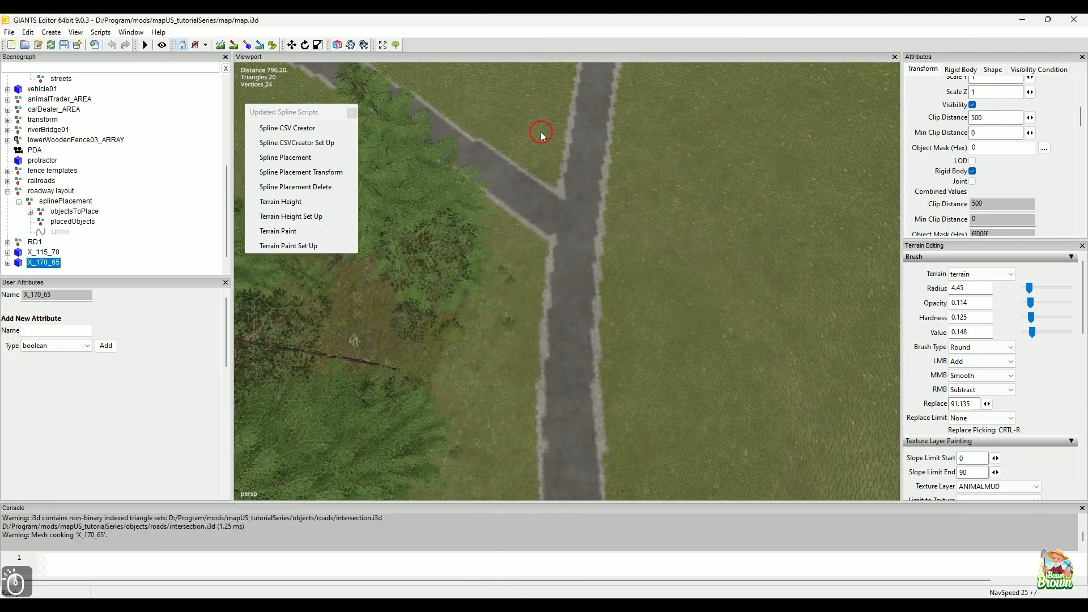
# Place the X_170_65 piece on the road junction, rotate it to follow the approach road and nudge it into position
pyautogui.click(588, 225)
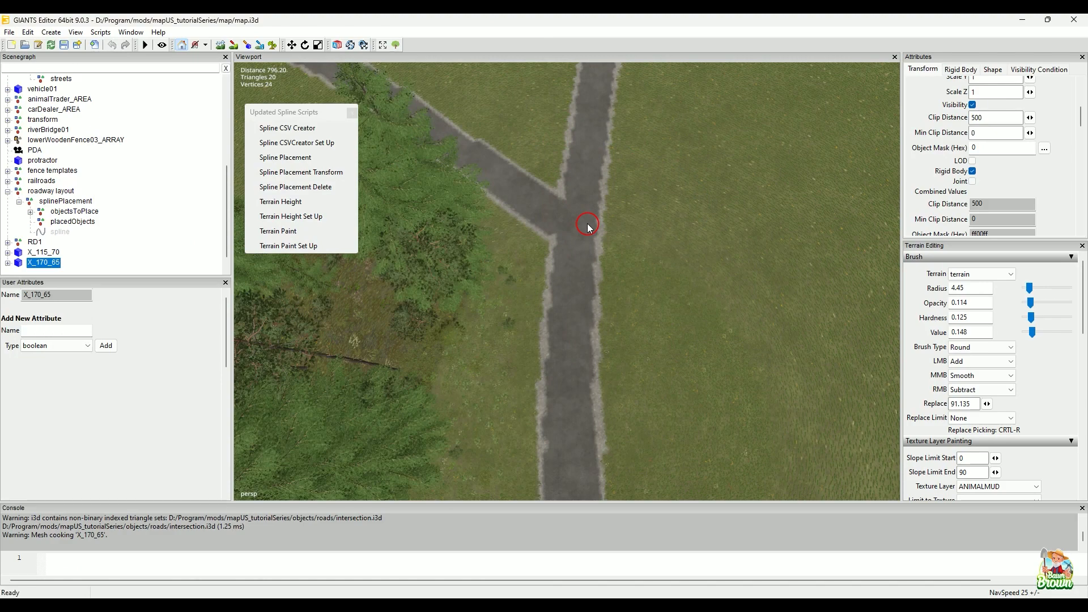
pyautogui.click(586, 226)
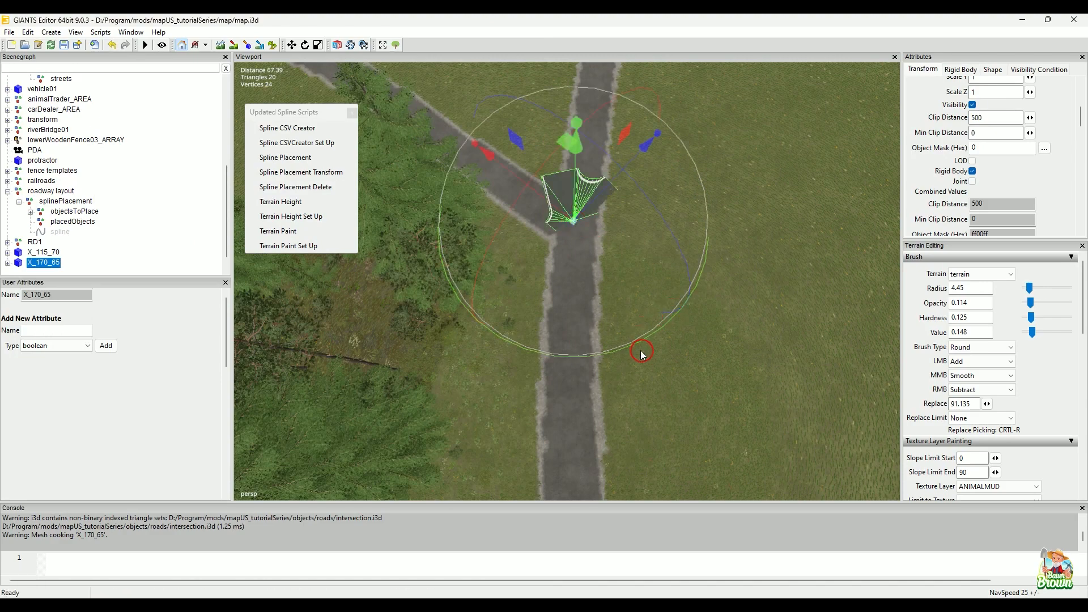
pyautogui.moveTo(673, 325); pyautogui.dragTo(697, 233)
pyautogui.moveTo(507, 166)
pyautogui.mouseDown()
pyautogui.moveTo(522, 179)
pyautogui.moveTo(511, 173)
pyautogui.mouseUp()
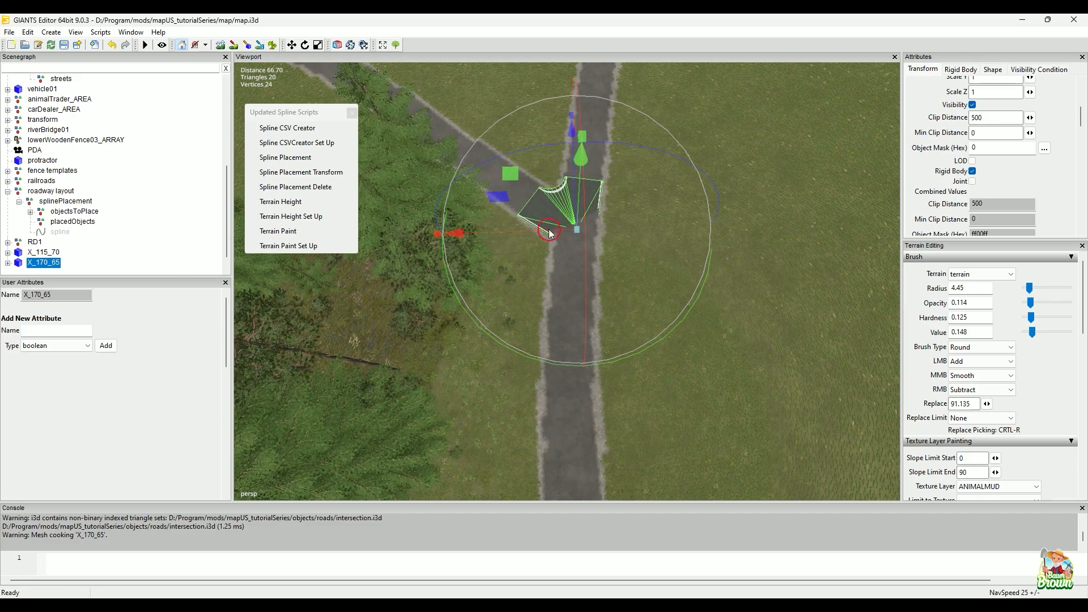
# Examine how the arms of the X_170_65 piece line up with the two outgoing roads
pyautogui.keyDown('alt'); pyautogui.moveTo(555, 367); pyautogui.dragTo(622, 288, button='right'); pyautogui.keyUp('alt')
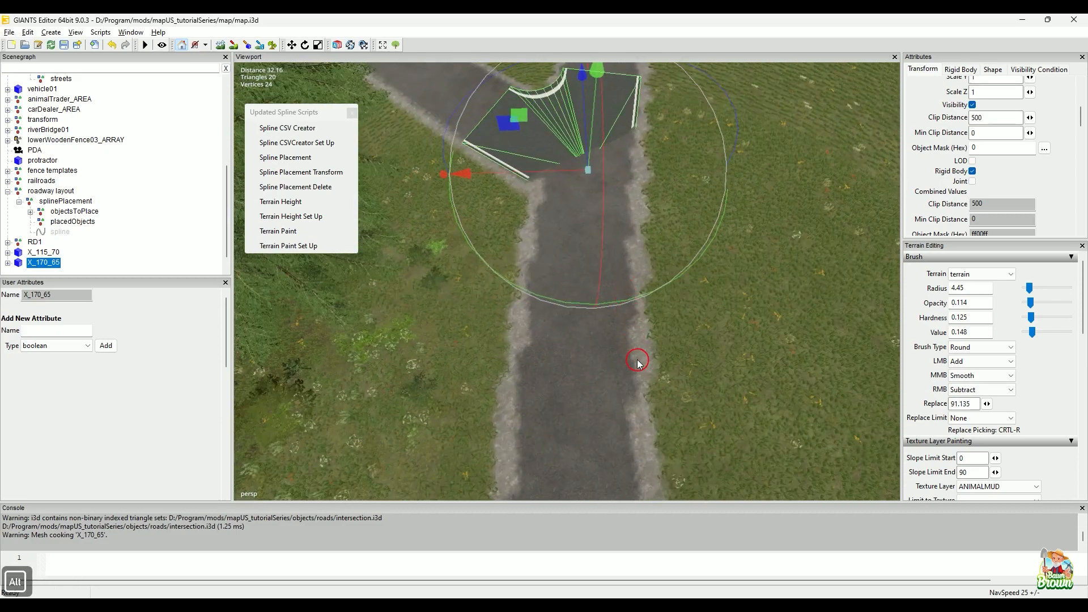
pyautogui.keyDown('alt'); pyautogui.moveTo(639, 362); pyautogui.dragTo(645, 417, button='middle'); pyautogui.keyUp('alt')
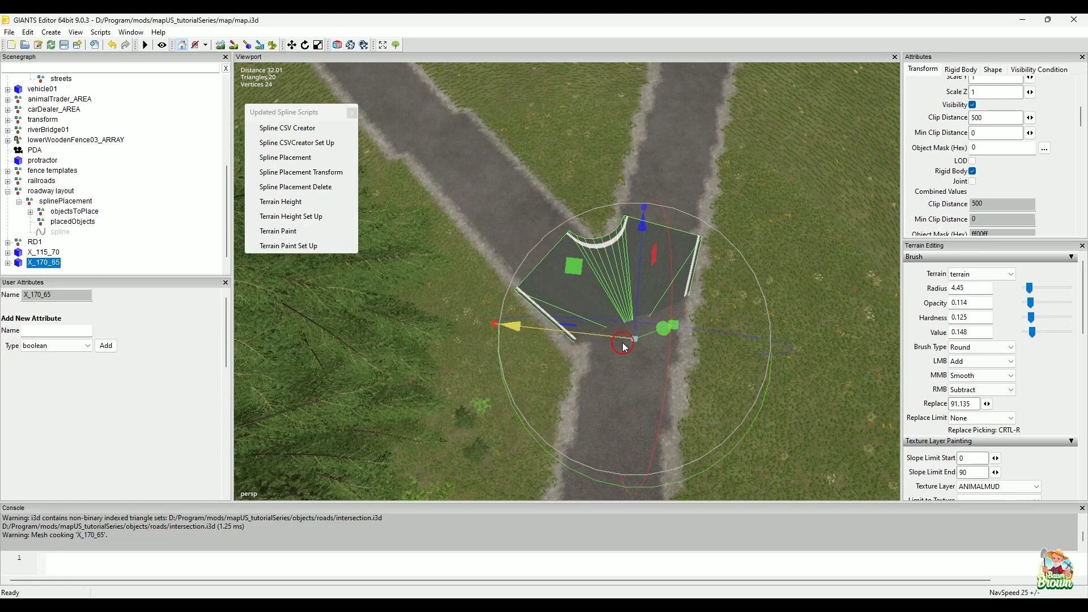
pyautogui.keyDown('alt'); pyautogui.moveTo(636, 347); pyautogui.dragTo(662, 317); pyautogui.keyUp('alt')
pyautogui.keyDown('alt'); pyautogui.scroll(-3, 640, 348); pyautogui.keyUp('alt')
pyautogui.keyDown('alt'); pyautogui.moveTo(635, 352); pyautogui.dragTo(612, 336, button='middle'); pyautogui.keyUp('alt')
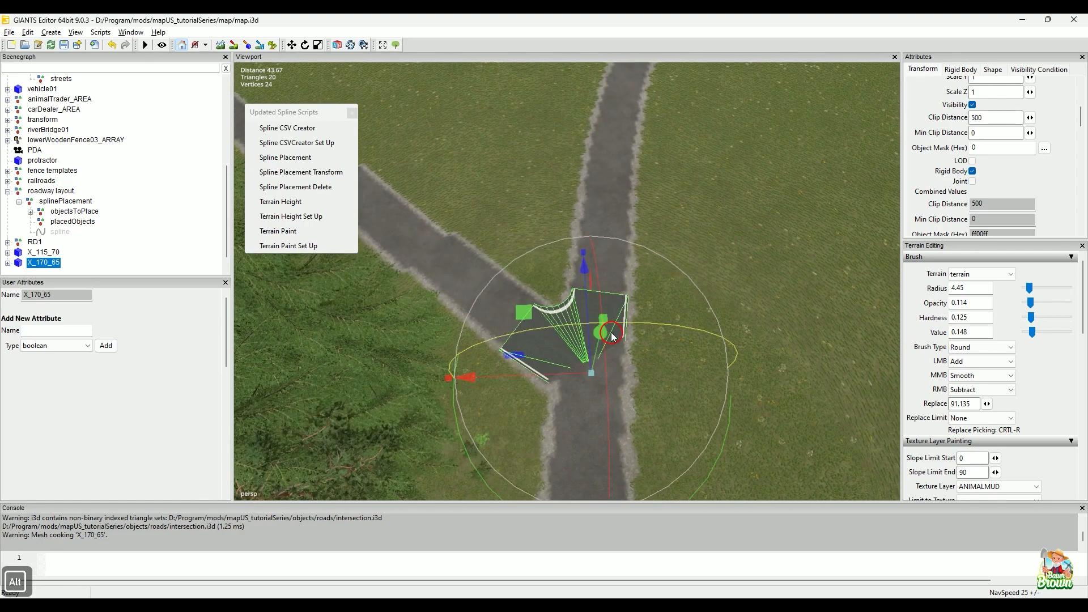
pyautogui.keyDown('alt'); pyautogui.scroll(2, 597, 364); pyautogui.keyUp('alt')
pyautogui.keyDown('alt'); pyautogui.moveTo(659, 365); pyautogui.dragTo(660, 387, button='middle'); pyautogui.keyUp('alt')
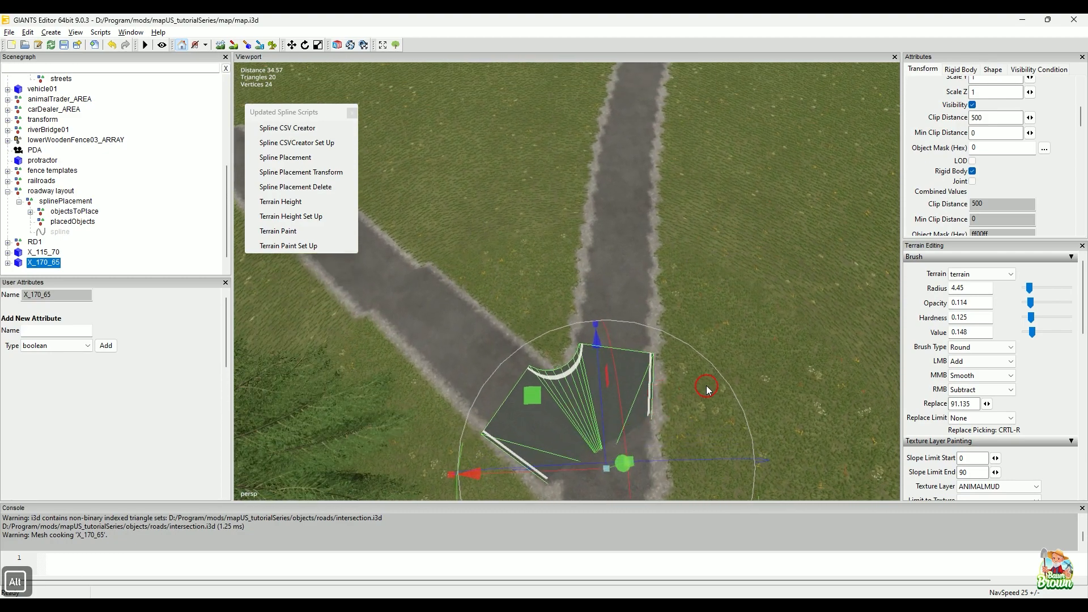
pyautogui.keyDown('alt'); pyautogui.scroll(-2, 707, 390); pyautogui.keyUp('alt')
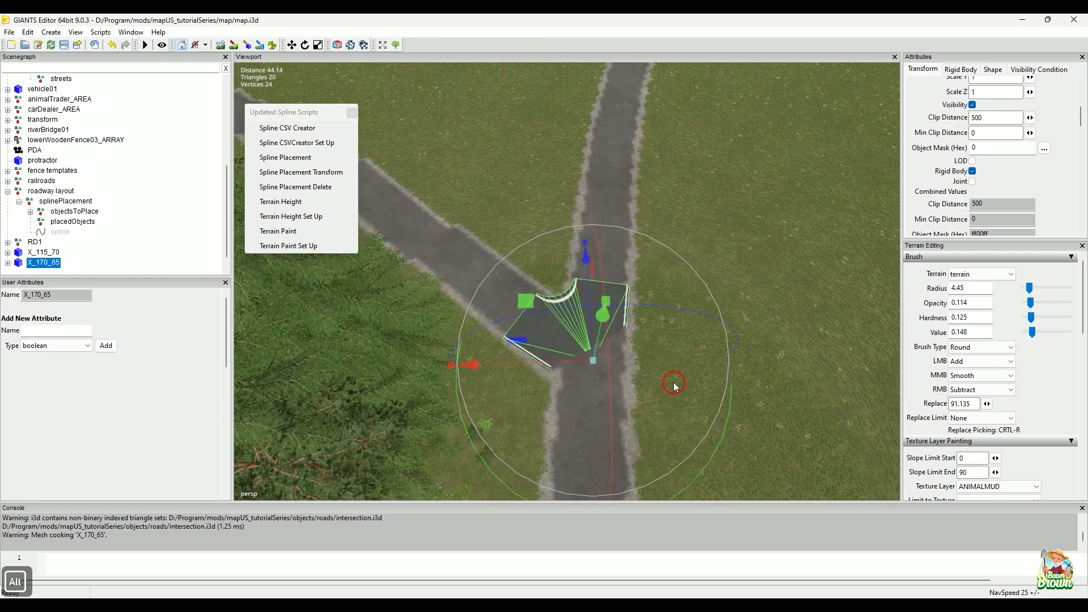
# Set the third branch angle in CrossingConstructor to 60 degrees and regenerate intersection.i3d
pyautogui.click(752, 581)
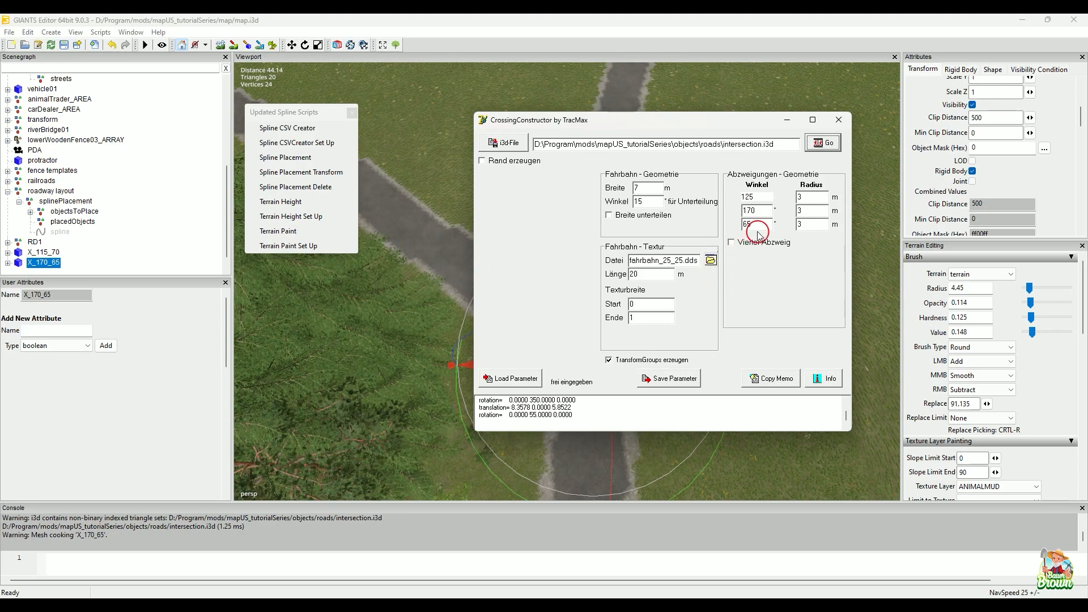
pyautogui.click(682, 226)
pyautogui.doubleClick(752, 228)
pyautogui.write('60')
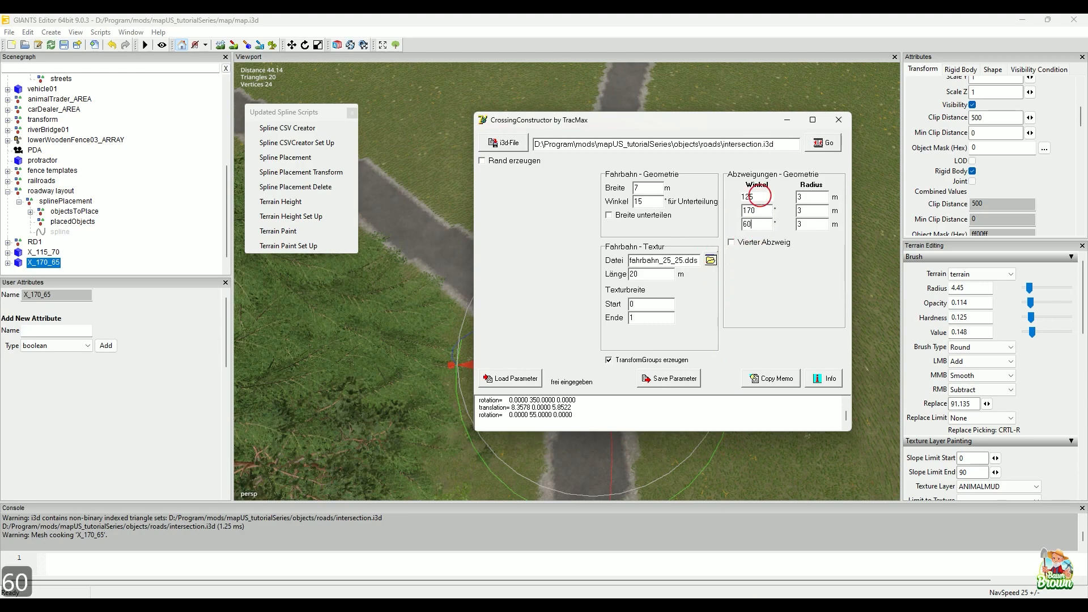
pyautogui.click(838, 147)
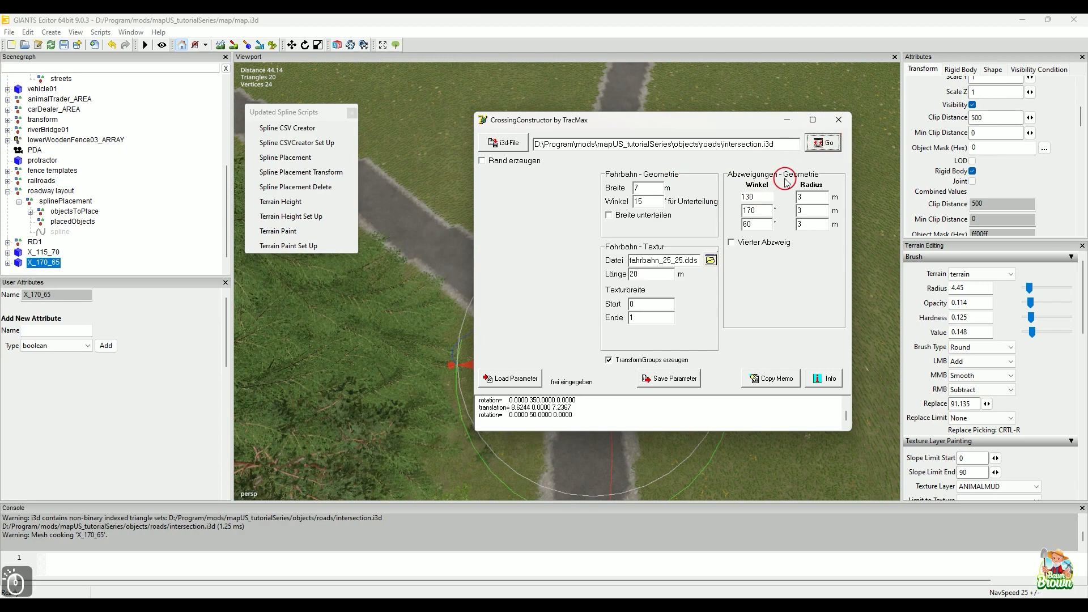
pyautogui.click(785, 125)
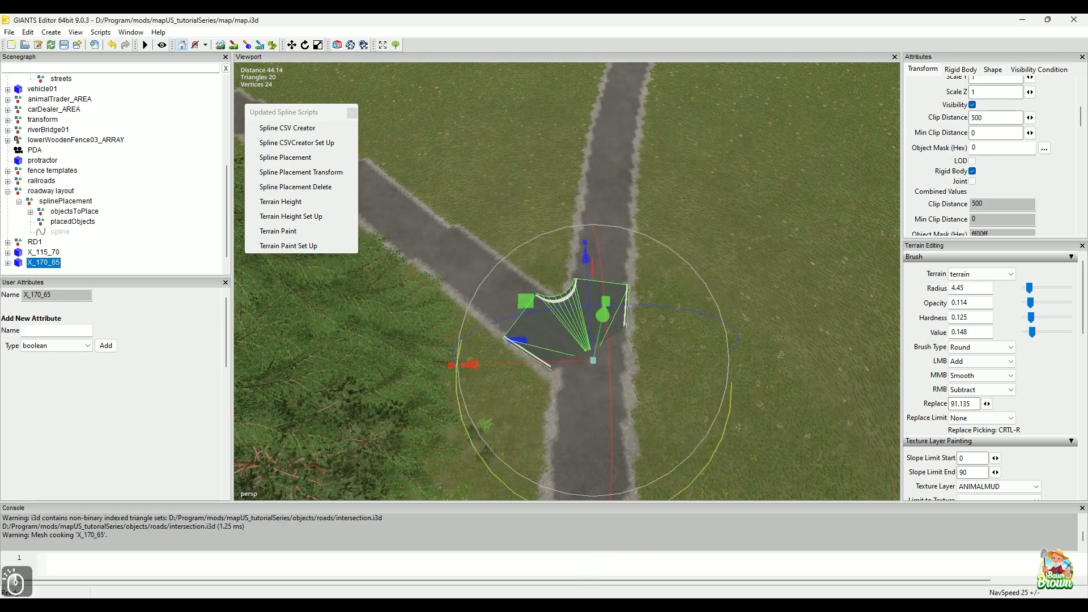
# Import the intersection file from the objects/roads folder into the map scene and hide the file window
pyautogui.moveTo(536, 602)
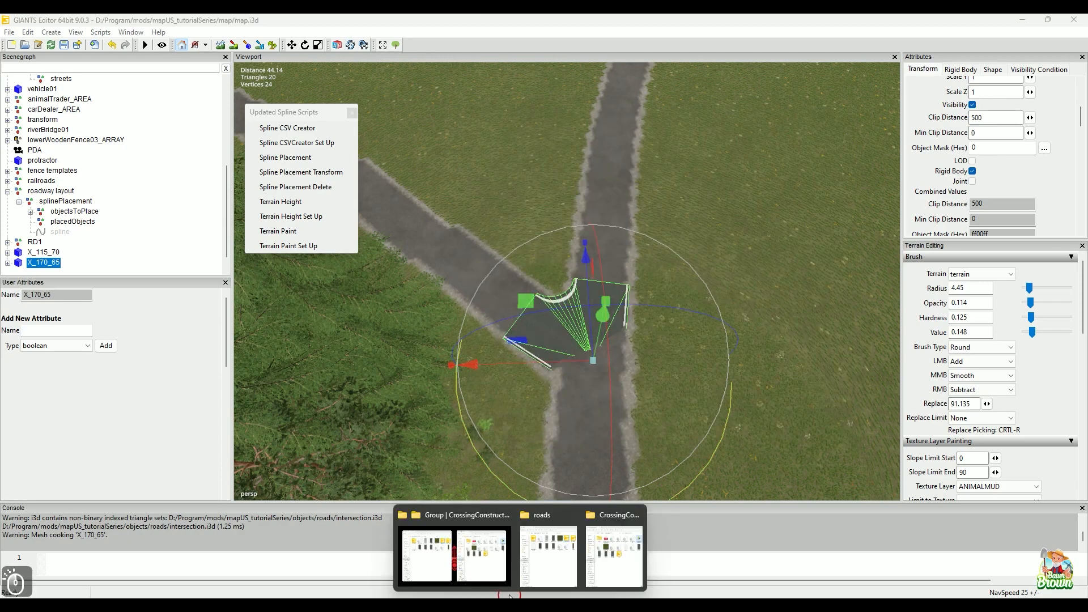
pyautogui.click(549, 512)
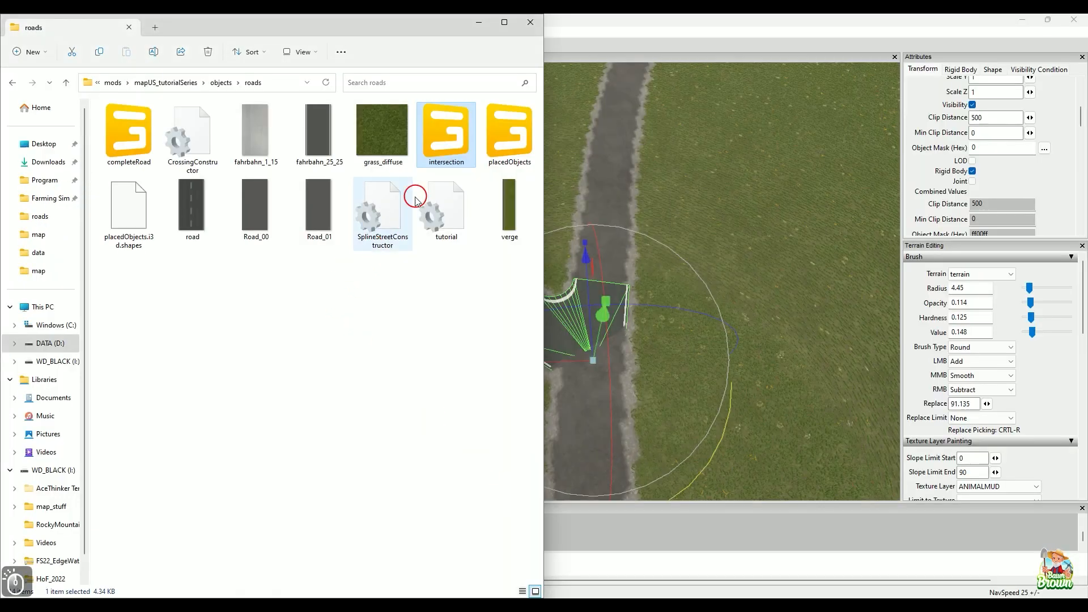
pyautogui.moveTo(574, 227); pyautogui.dragTo(757, 236)
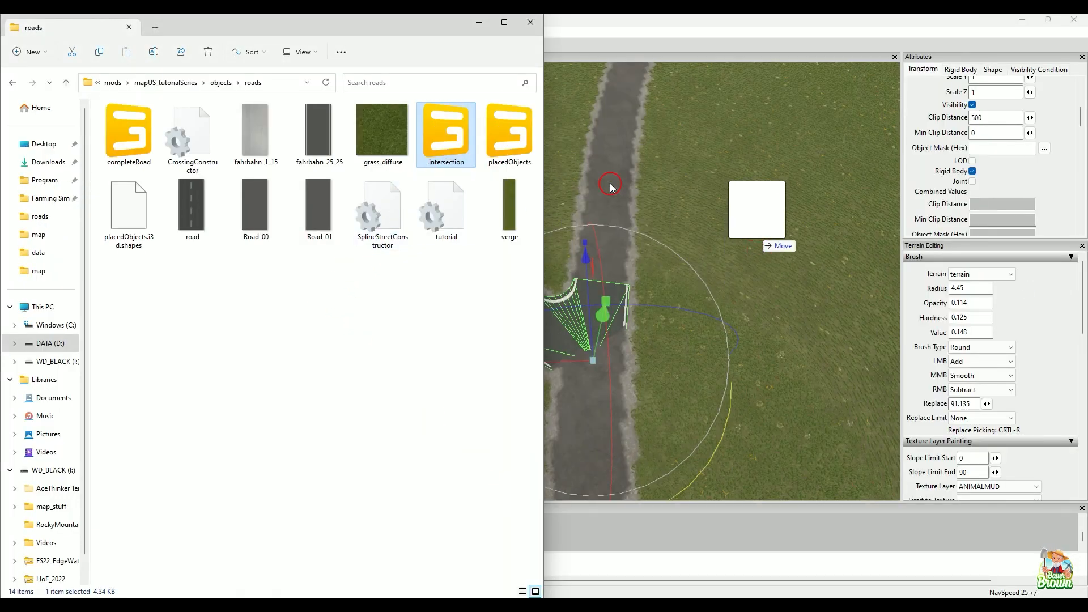
pyautogui.click(481, 22)
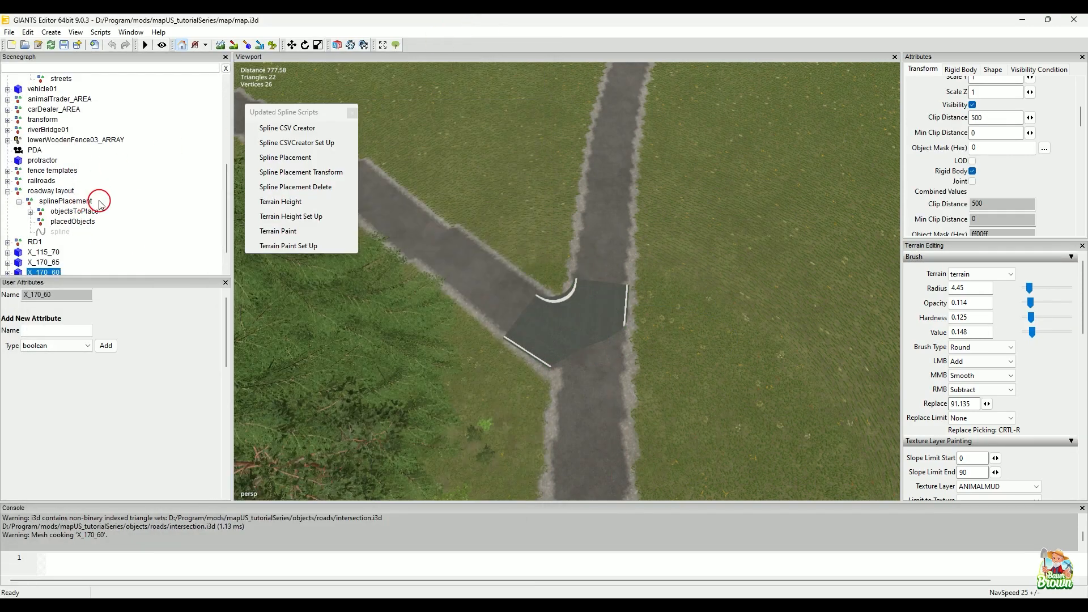
# Place the new X_170_60 intersection on the grass beside the road and move the X_170_65 piece away from the junction
pyautogui.scroll(-1, 100, 203)
pyautogui.hotkey('ctrl', 'b')
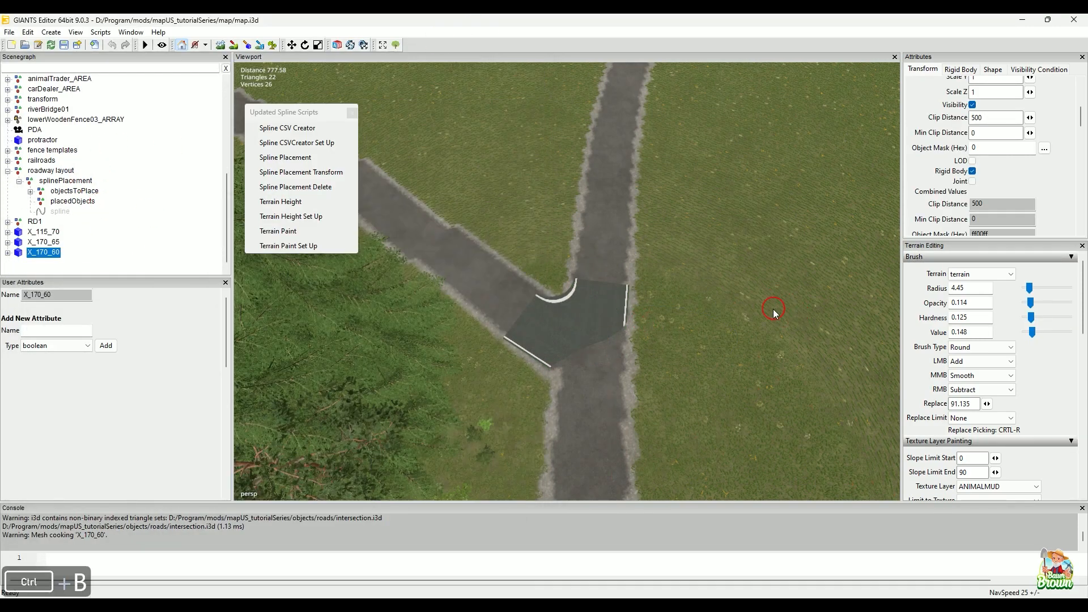
pyautogui.click(507, 326)
pyautogui.moveTo(514, 279); pyautogui.dragTo(454, 90)
pyautogui.click(744, 269)
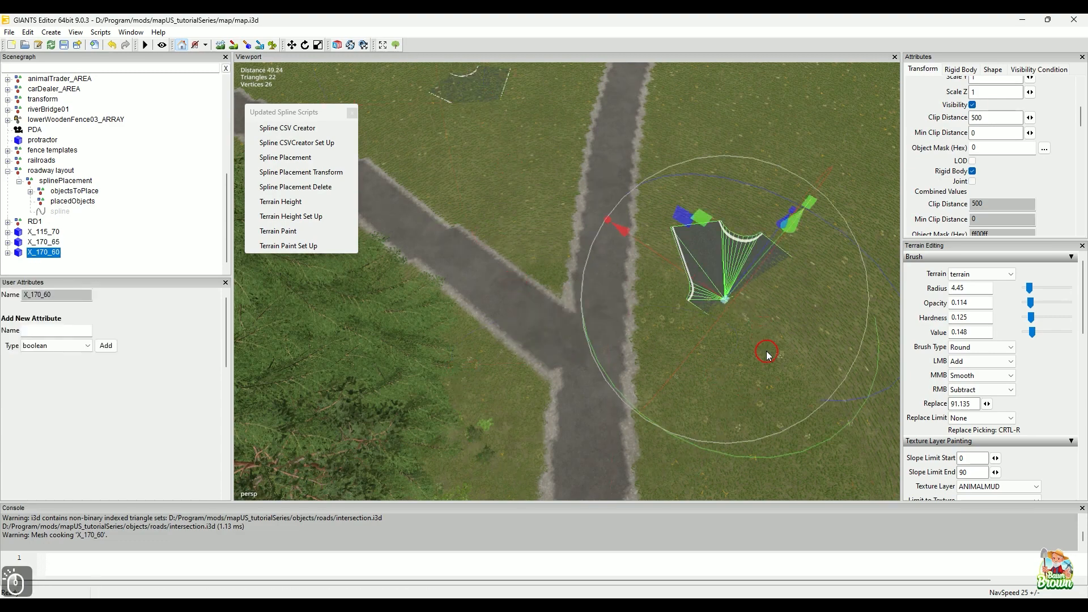
# Place the X_170_60 intersection on the road junction, then rotate and nudge it to align with the three road arms
pyautogui.hotkey('ctrl', 'b')
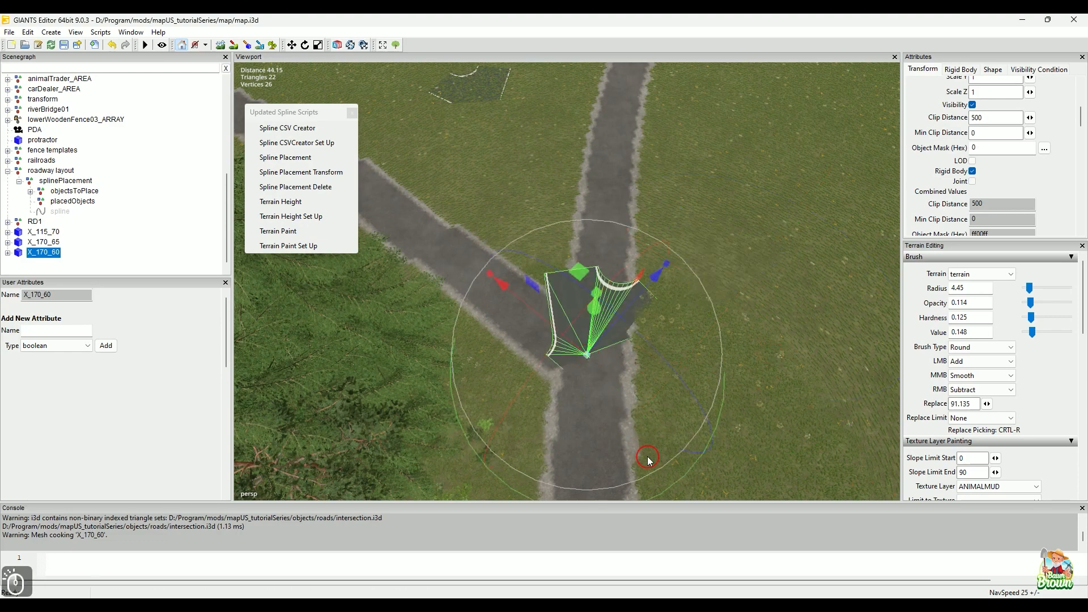
pyautogui.moveTo(679, 483); pyautogui.dragTo(735, 381)
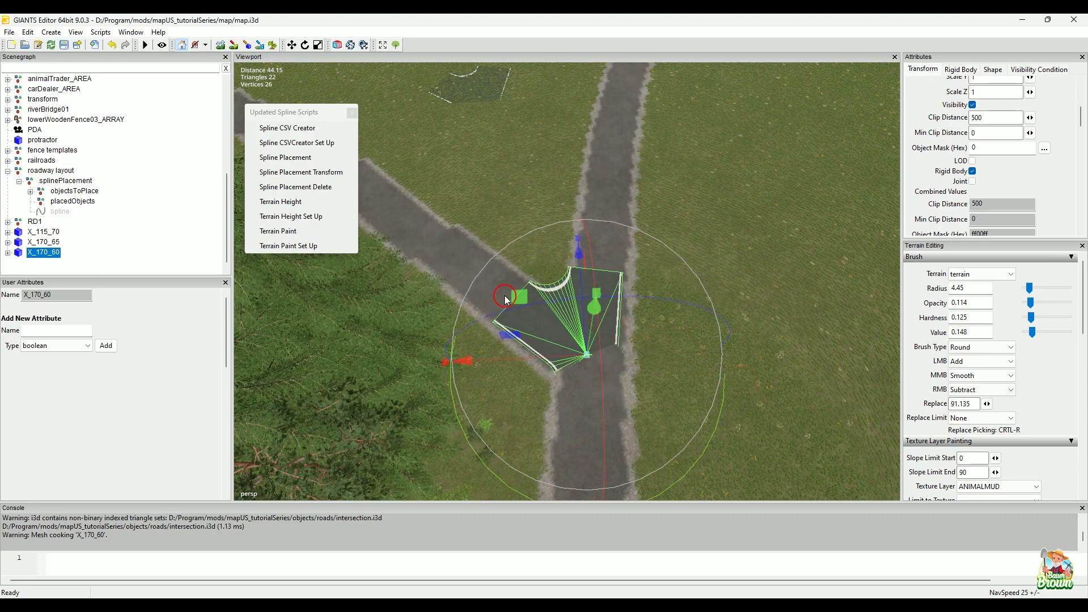
pyautogui.moveTo(508, 299); pyautogui.dragTo(525, 308)
# Delete the discarded X_170_65 intersection lying on the grass beside the road
pyautogui.keyDown('alt'); pyautogui.moveTo(669, 288); pyautogui.dragTo(615, 369, button='right'); pyautogui.keyUp('alt')
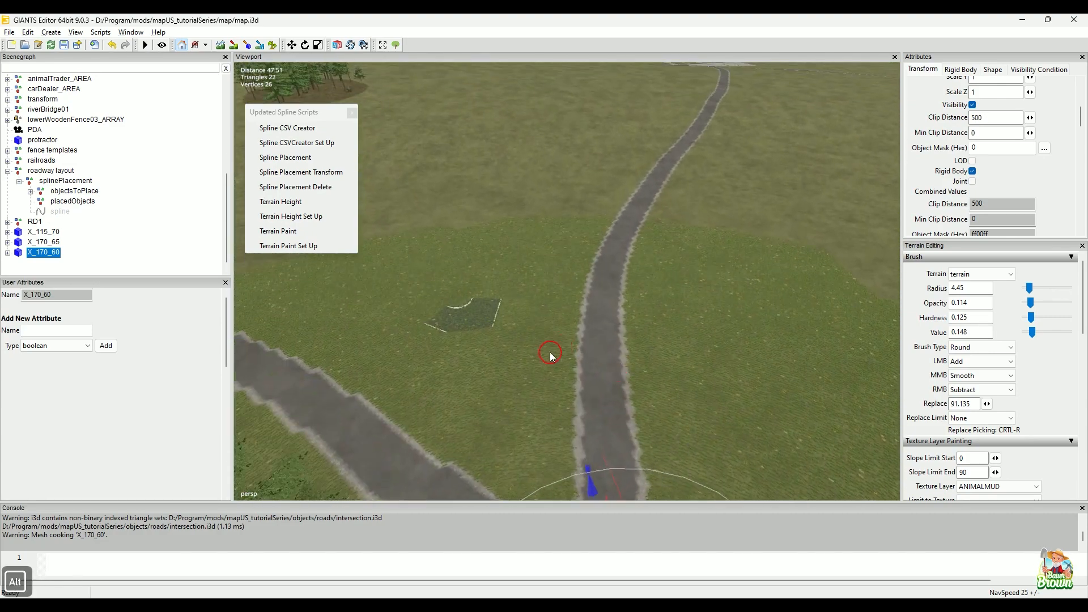
pyautogui.click(454, 328)
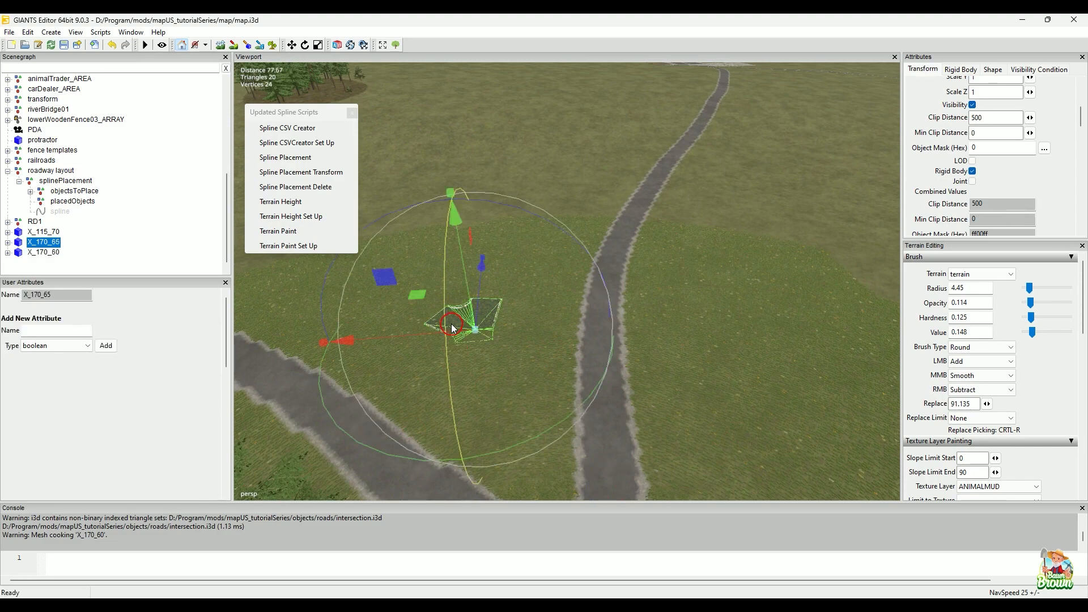
pyautogui.press('Delete')
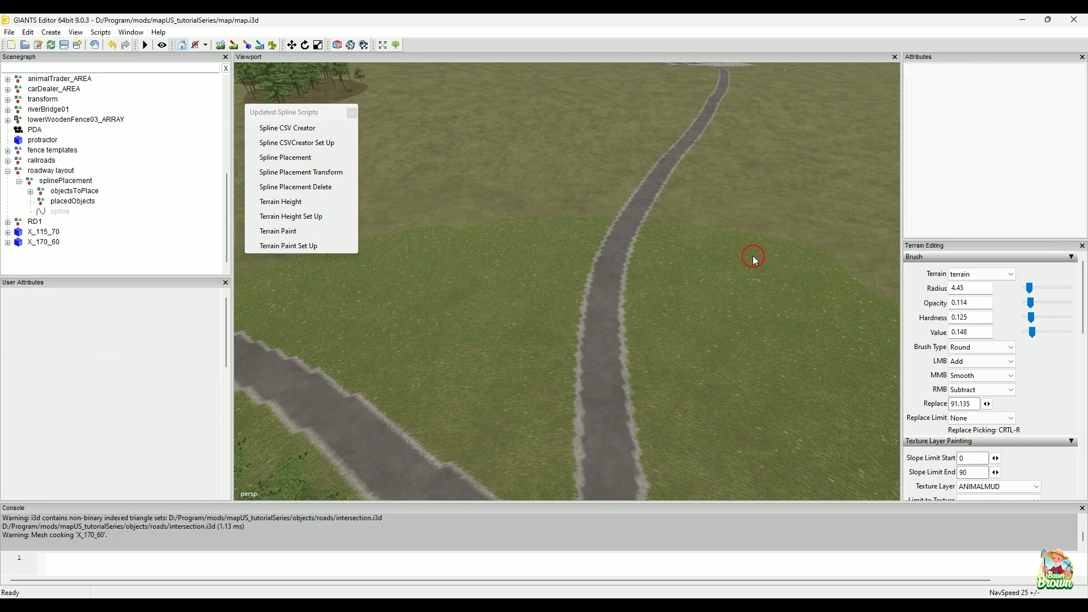
# Examine from several angles and distances how the X_170_60 intersection fits the terrain and the adjoining roads
pyautogui.keyDown('alt'); pyautogui.moveTo(753, 256); pyautogui.dragTo(524, 481, button='right'); pyautogui.keyUp('alt')
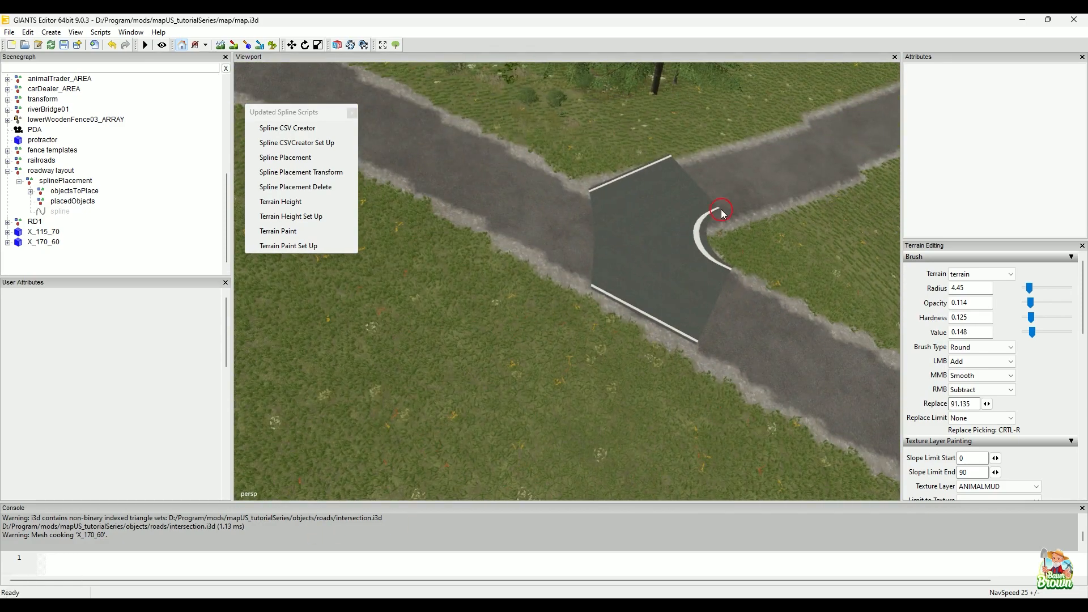
pyautogui.keyDown('alt'); pyautogui.moveTo(722, 172); pyautogui.dragTo(666, 313); pyautogui.keyUp('alt')
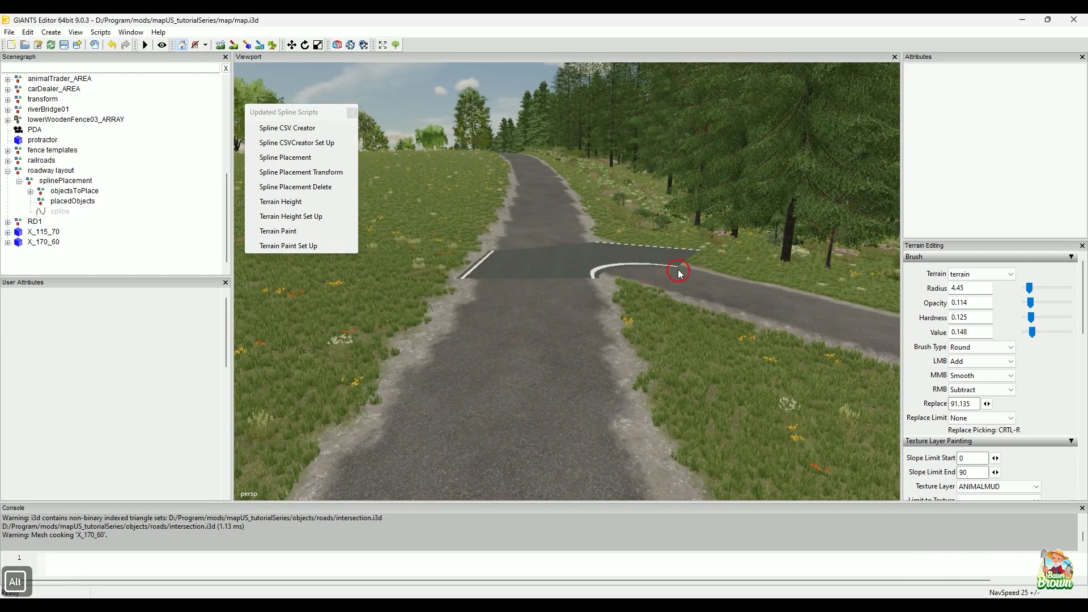
pyautogui.moveTo(687, 345)
pyautogui.keyDown('alt'); pyautogui.mouseDown()
pyautogui.moveTo(760, 370)
pyautogui.moveTo(661, 380)
pyautogui.moveTo(692, 369)
pyautogui.moveTo(664, 357)
pyautogui.moveTo(609, 371)
pyautogui.moveTo(681, 346)
pyautogui.mouseUp(); pyautogui.keyUp('alt')
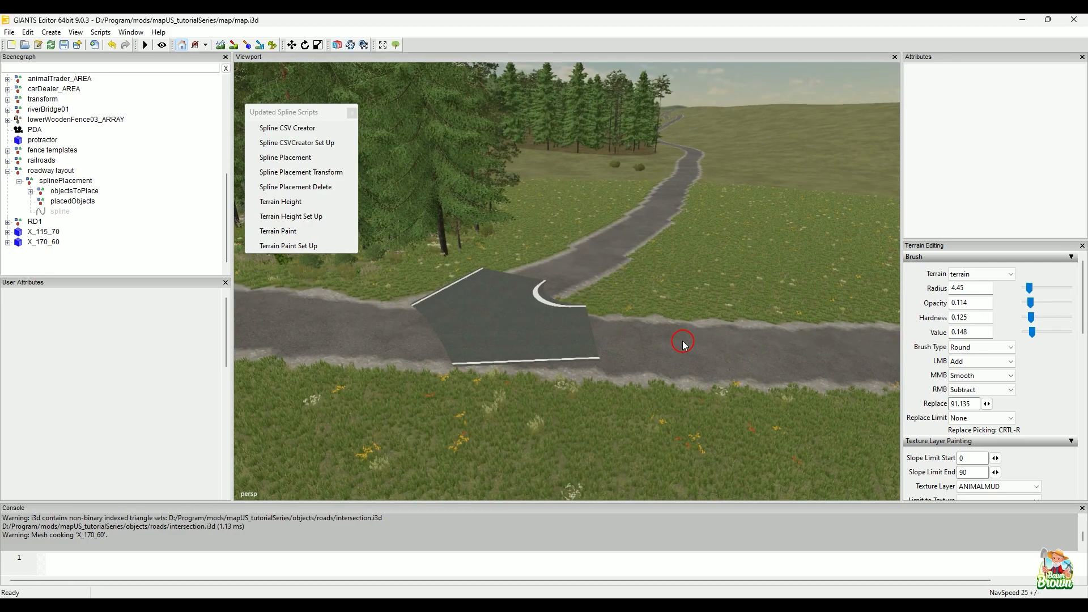
pyautogui.keyDown('alt'); pyautogui.moveTo(724, 357); pyautogui.dragTo(512, 371); pyautogui.keyUp('alt')
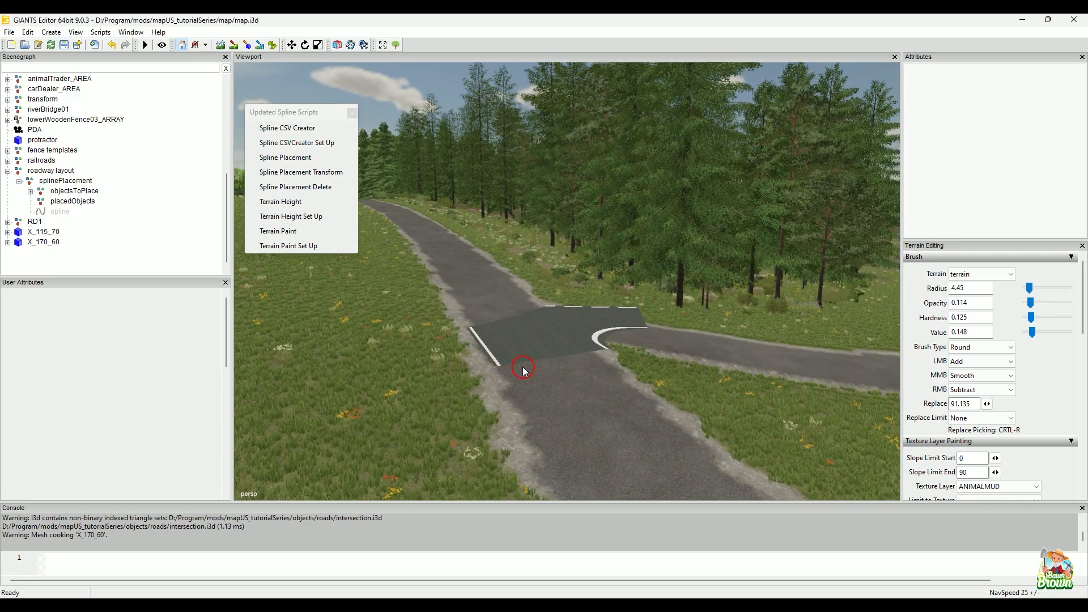
pyautogui.keyDown('alt'); pyautogui.moveTo(449, 267); pyautogui.dragTo(615, 330); pyautogui.keyUp('alt')
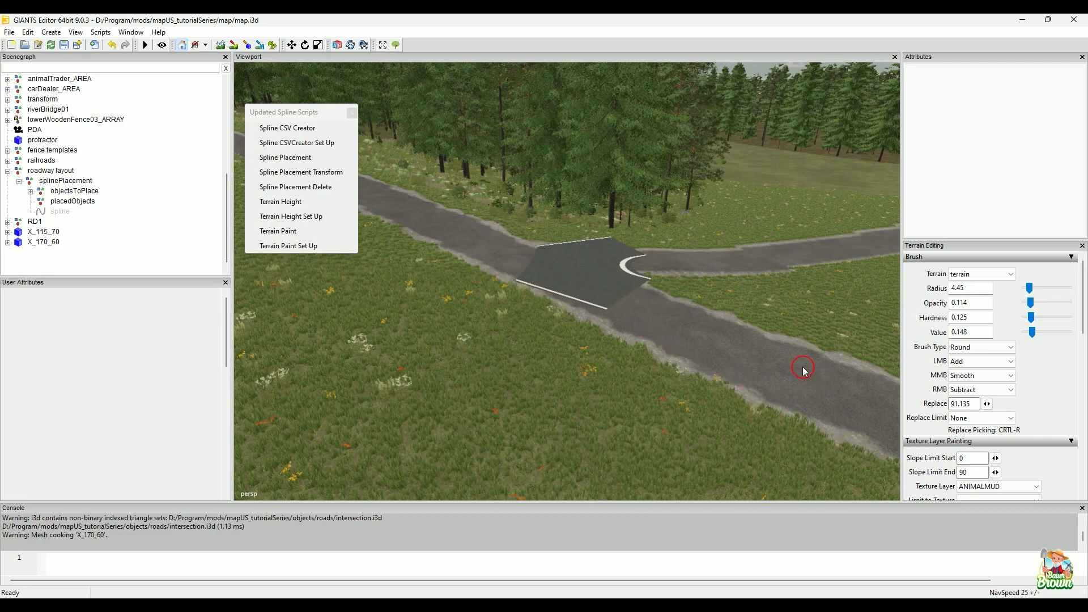
pyautogui.keyDown('alt'); pyautogui.moveTo(748, 365); pyautogui.dragTo(733, 370); pyautogui.keyUp('alt')
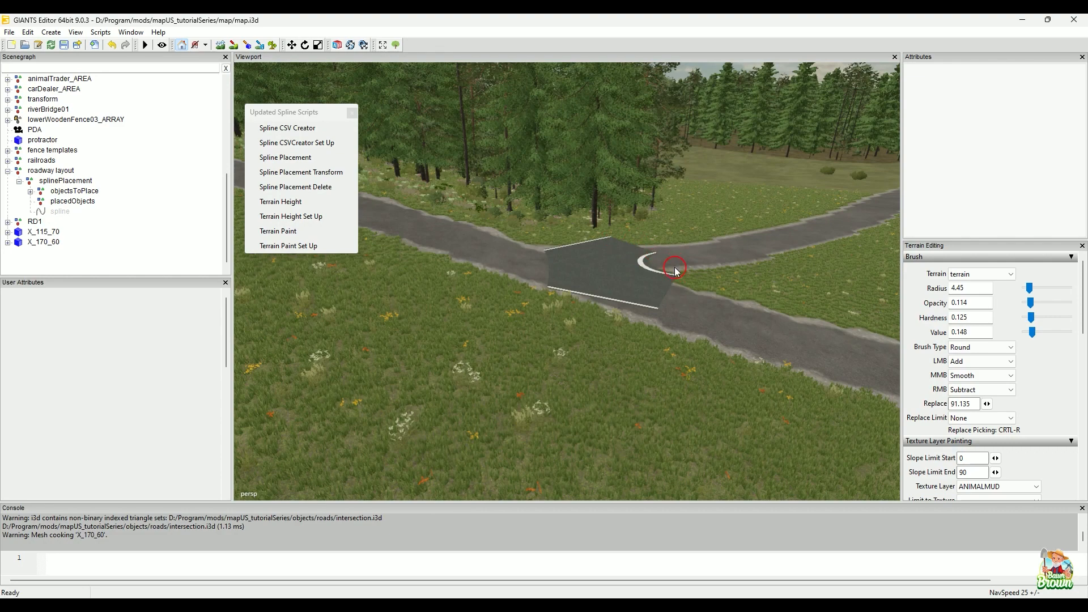
pyautogui.keyDown('alt'); pyautogui.moveTo(652, 265); pyautogui.dragTo(572, 384); pyautogui.keyUp('alt')
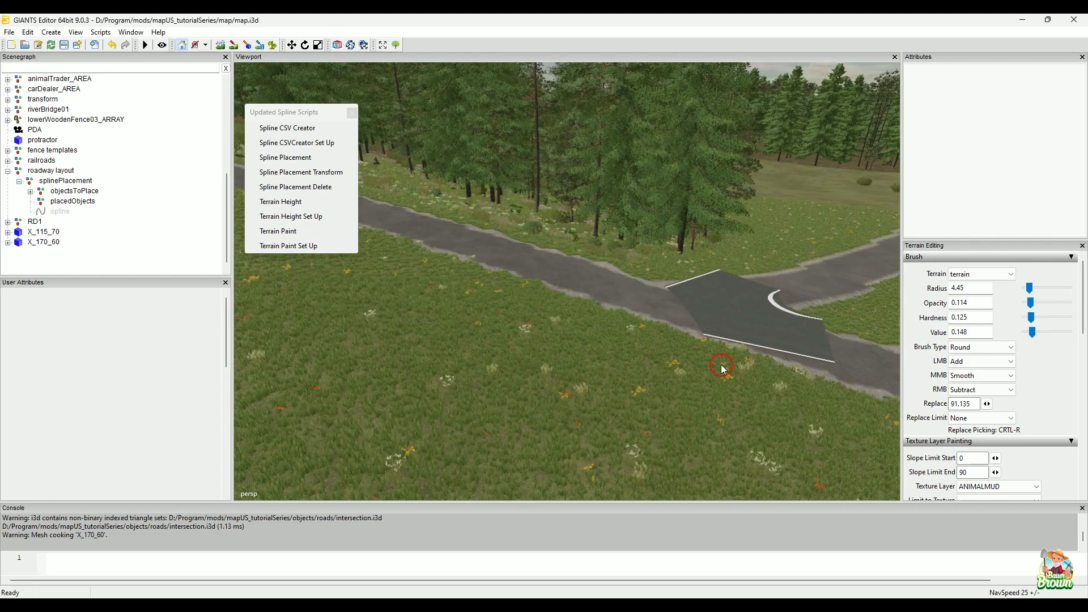
pyautogui.keyDown('alt'); pyautogui.moveTo(753, 348); pyautogui.dragTo(684, 398); pyautogui.keyUp('alt')
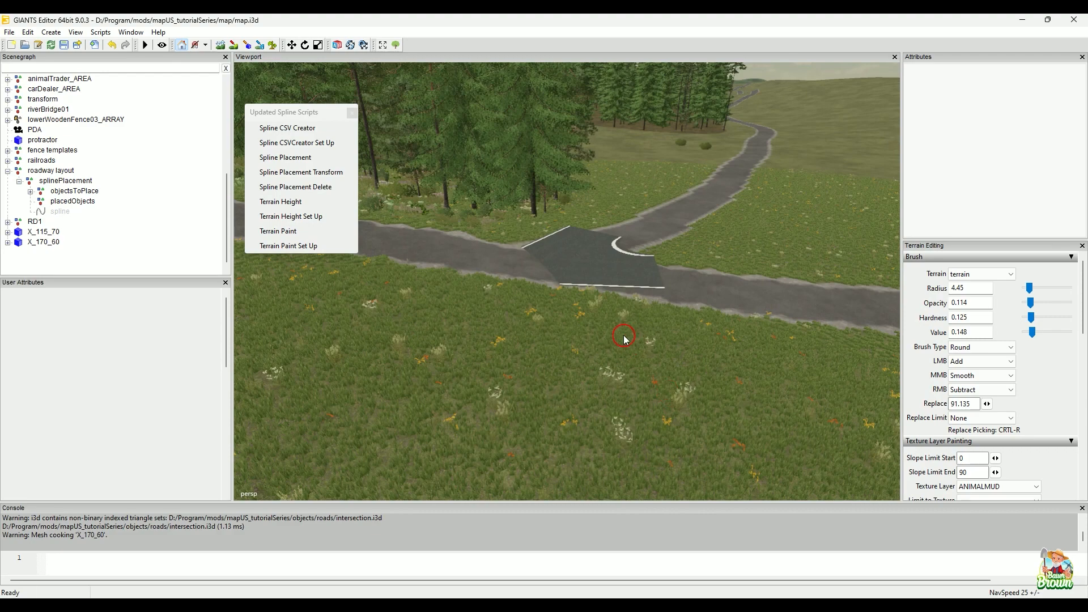
pyautogui.keyDown('alt'); pyautogui.moveTo(627, 335); pyautogui.dragTo(496, 336); pyautogui.keyUp('alt')
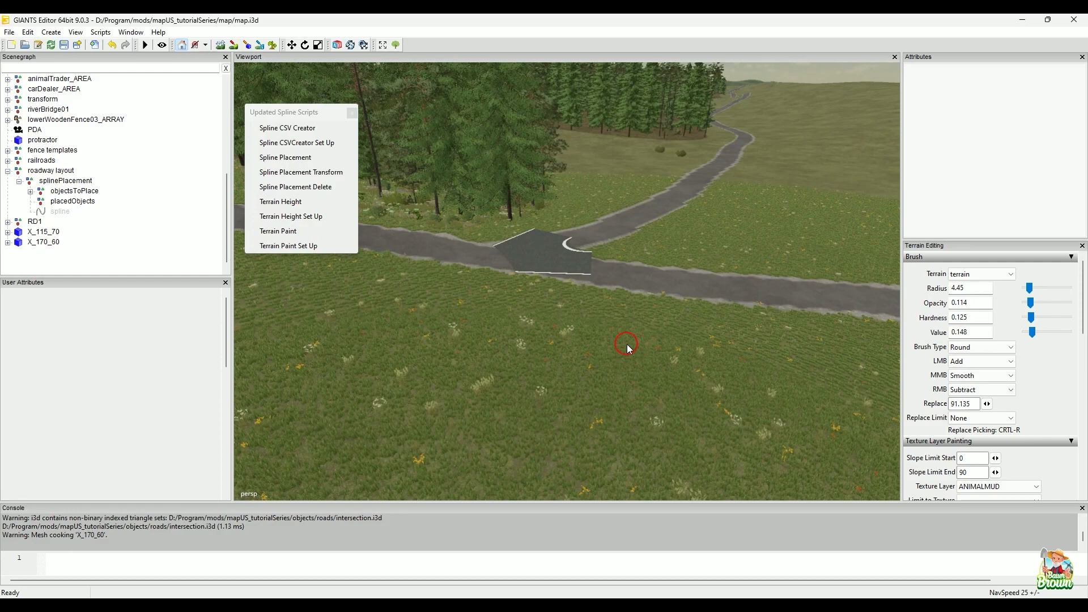
pyautogui.keyDown('alt'); pyautogui.moveTo(627, 347); pyautogui.dragTo(437, 243, button='right'); pyautogui.keyUp('alt')
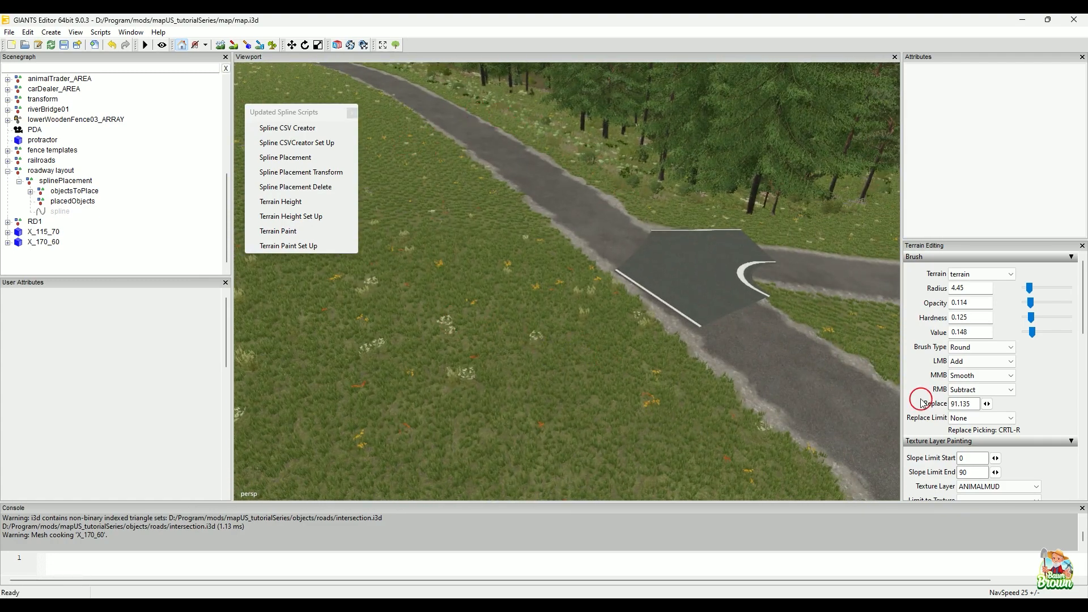
pyautogui.keyDown('alt'); pyautogui.moveTo(595, 219); pyautogui.dragTo(603, 288, button='right'); pyautogui.keyUp('alt')
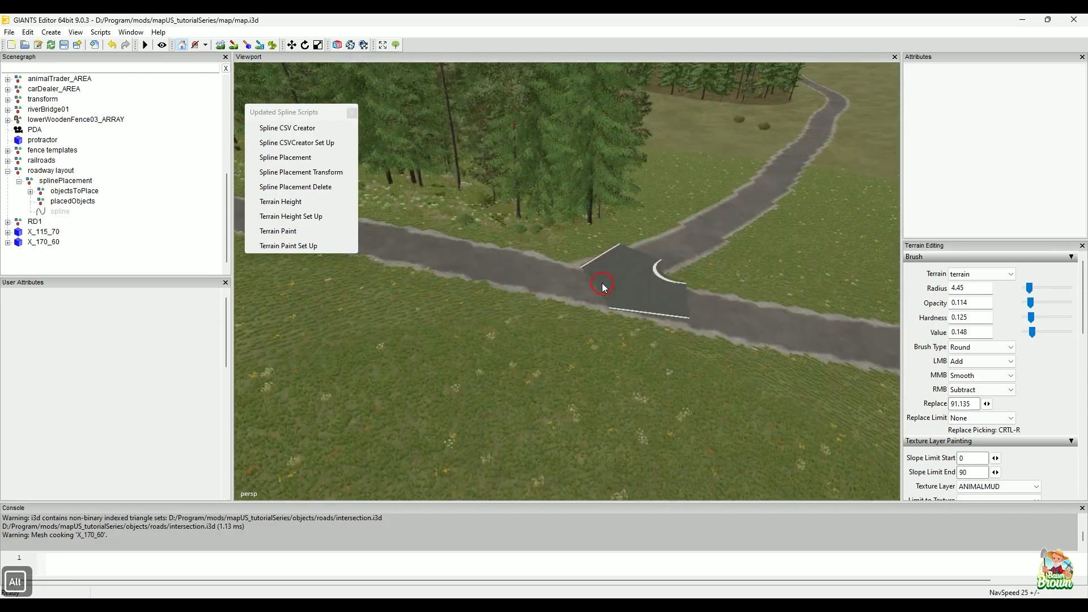
pyautogui.keyDown('alt'); pyautogui.moveTo(733, 316); pyautogui.dragTo(505, 406, button='right'); pyautogui.keyUp('alt')
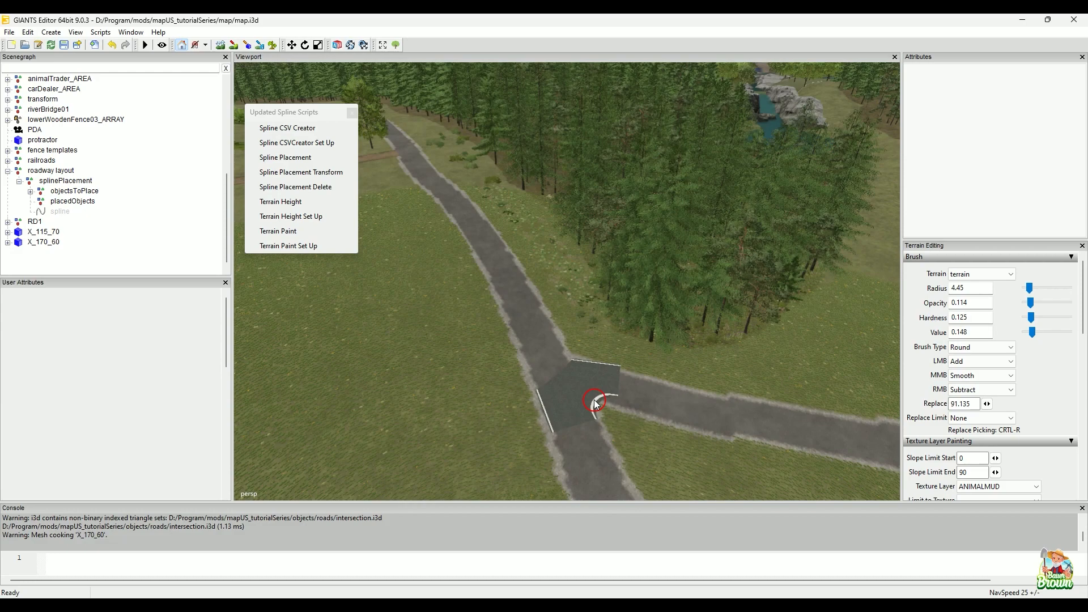
pyautogui.keyDown('alt'); pyautogui.moveTo(532, 332); pyautogui.dragTo(606, 241, button='middle'); pyautogui.keyUp('alt')
pyautogui.keyDown('alt'); pyautogui.moveTo(498, 298); pyautogui.dragTo(558, 288, button='right'); pyautogui.keyUp('alt')
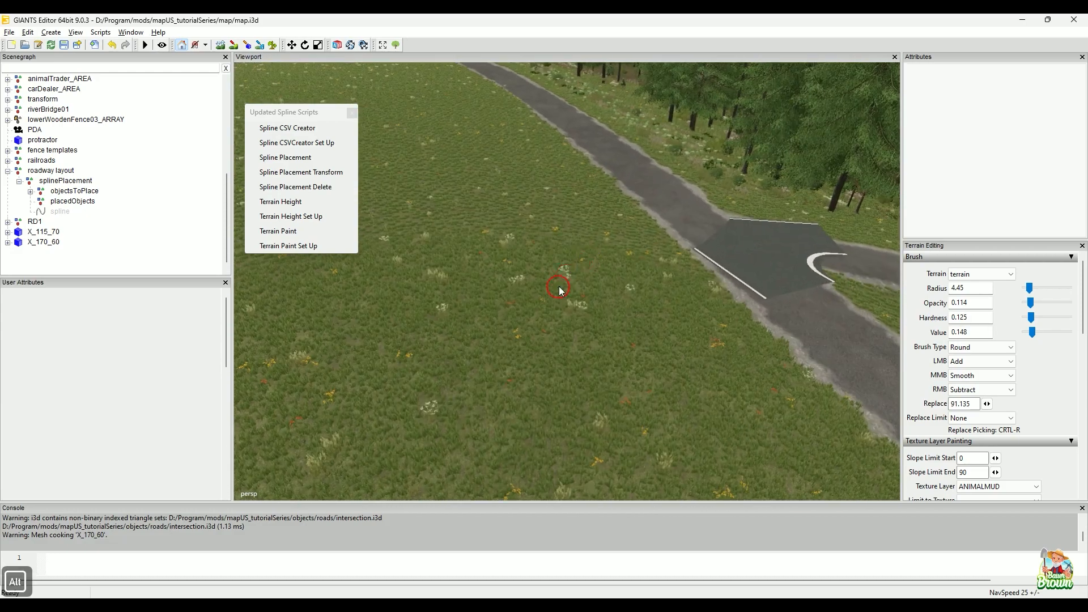
pyautogui.keyDown('alt'); pyautogui.moveTo(558, 289); pyautogui.dragTo(626, 397); pyautogui.keyUp('alt')
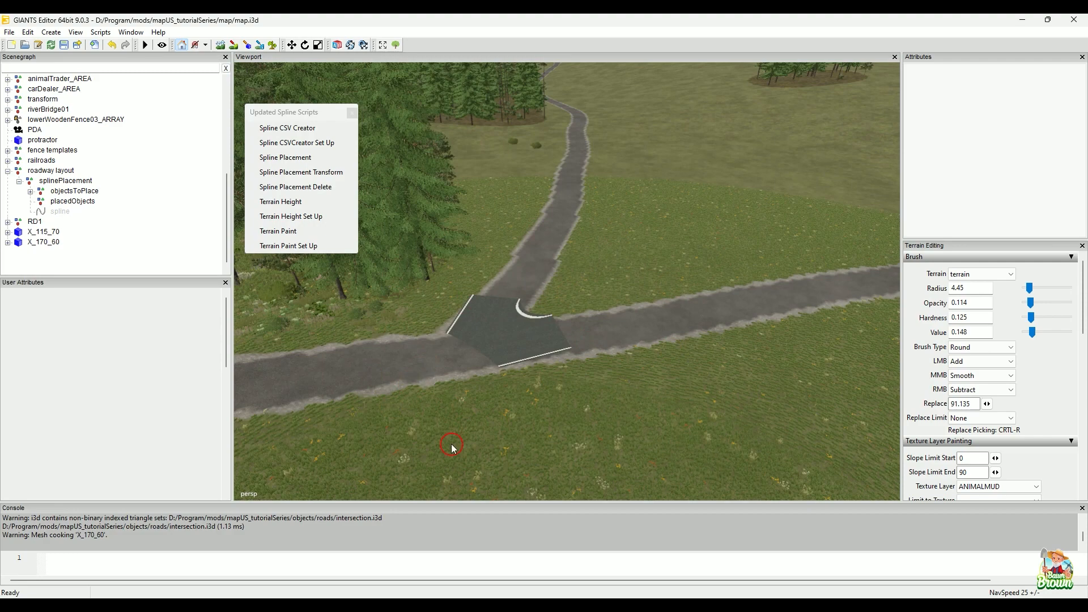
pyautogui.keyDown('alt'); pyautogui.moveTo(551, 409); pyautogui.dragTo(465, 154); pyautogui.keyUp('alt')
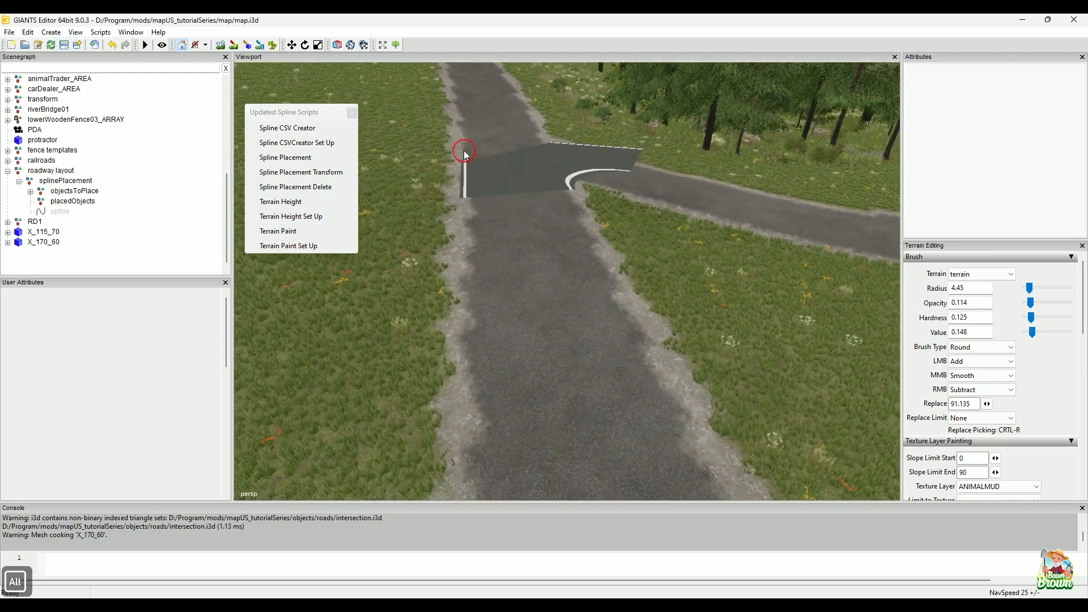
pyautogui.keyDown('alt'); pyautogui.moveTo(501, 113); pyautogui.dragTo(633, 264); pyautogui.keyUp('alt')
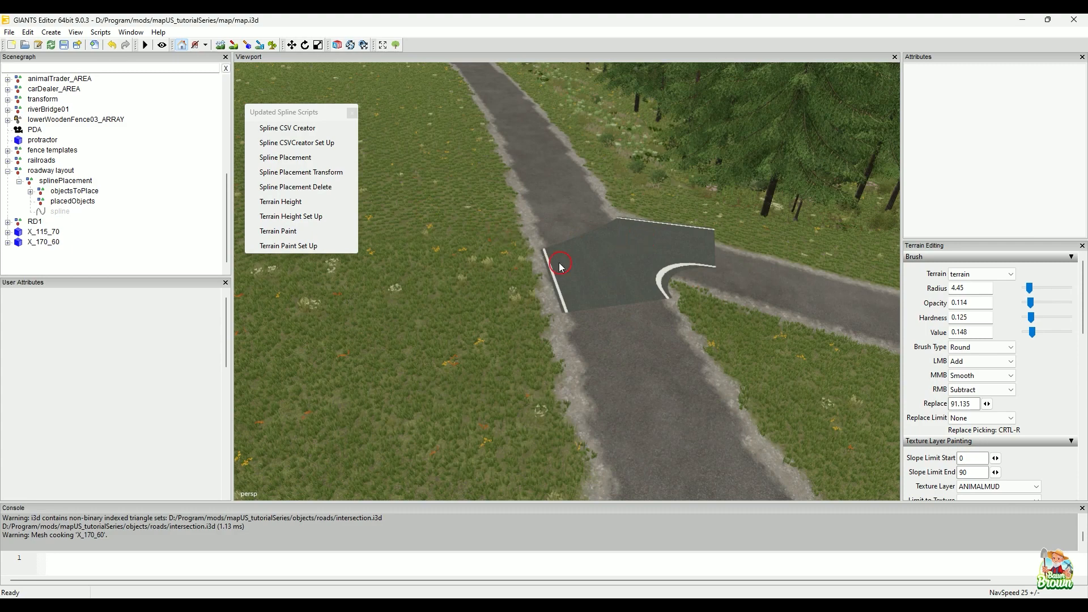
# Raise the X_170_60 intersection slightly above the terrain and check its height from ground level
pyautogui.click(616, 279)
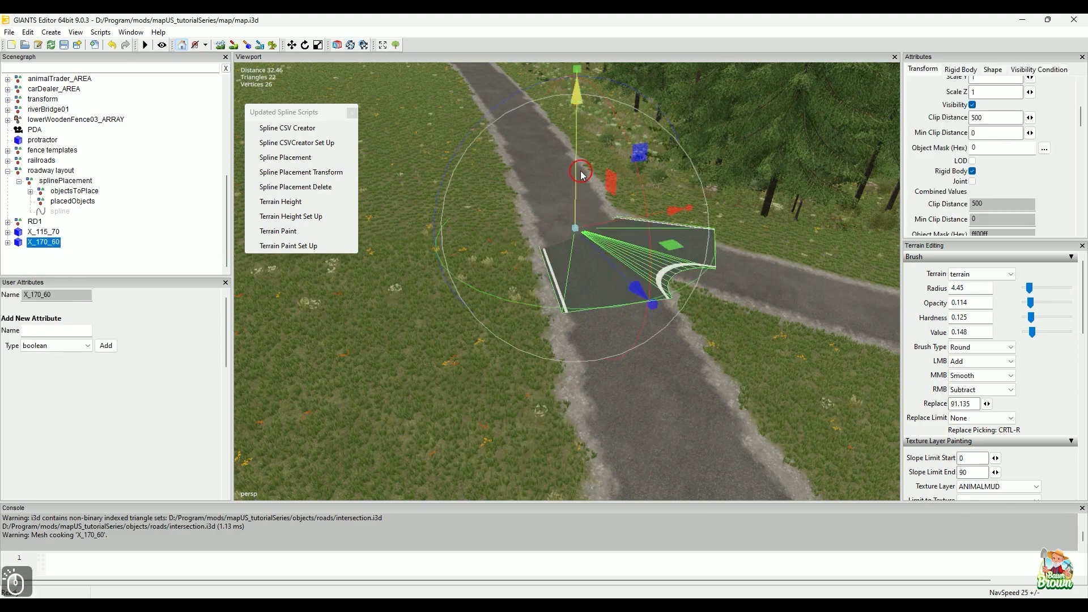
pyautogui.moveTo(575, 155)
pyautogui.mouseDown()
pyautogui.moveTo(579, 167)
pyautogui.moveTo(577, 131)
pyautogui.moveTo(588, 150)
pyautogui.mouseUp()
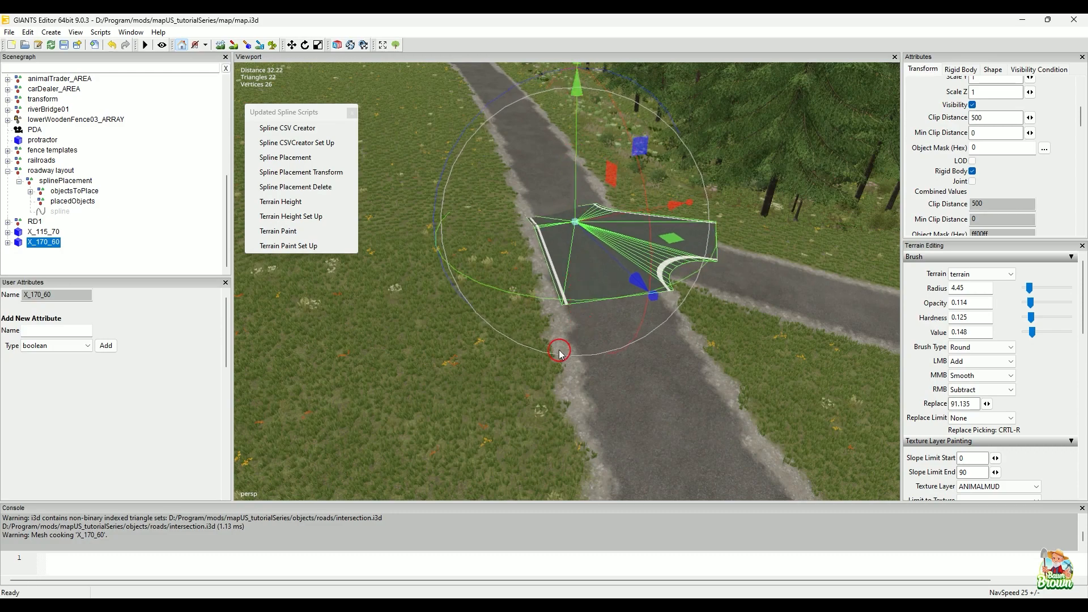
pyautogui.keyDown('alt'); pyautogui.moveTo(555, 347); pyautogui.dragTo(633, 229); pyautogui.keyUp('alt')
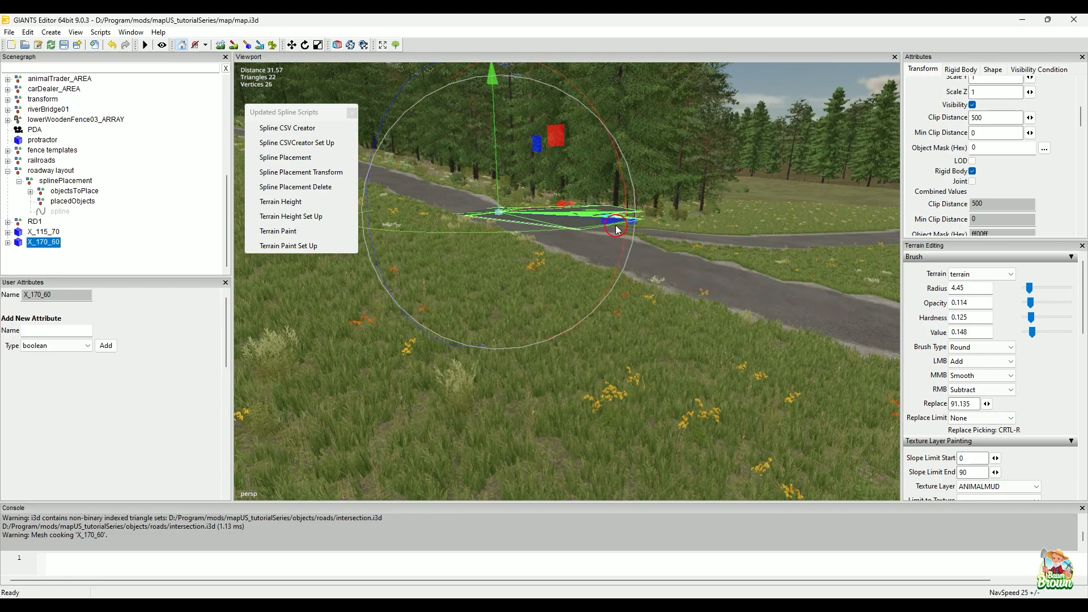
pyautogui.keyDown('alt'); pyautogui.moveTo(729, 339); pyautogui.dragTo(777, 348); pyautogui.keyUp('alt')
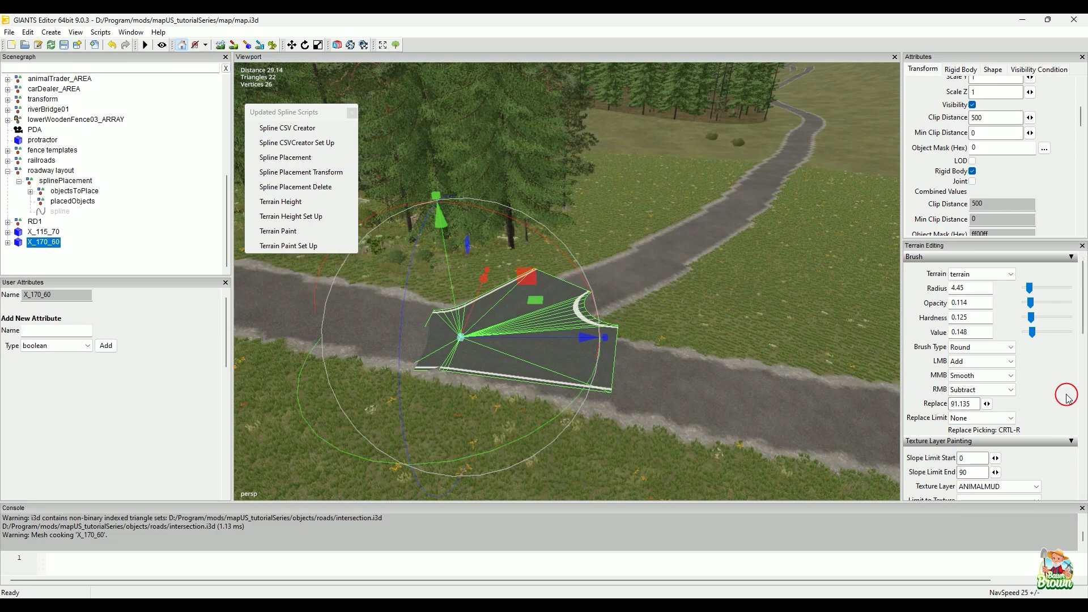
# Activate terrain sculpting and save the map
pyautogui.click(220, 45)
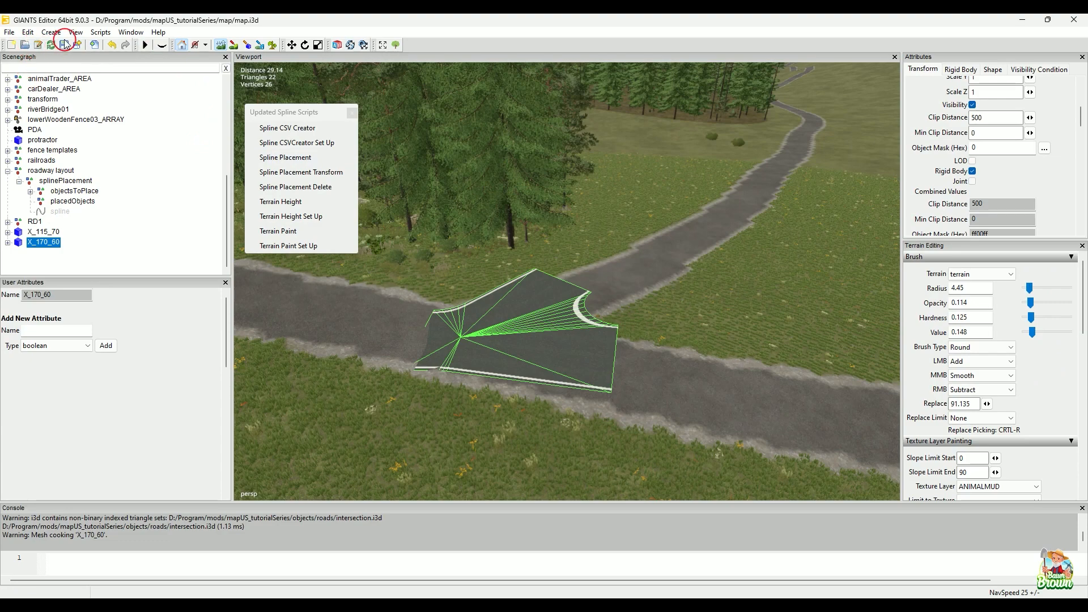
pyautogui.click(65, 49)
# Set the terrain brush's RMB action to Replace with radius 4.7, opacity 0.273, hardness 0.17, value 0.239 and sampled replace height 85.397
pyautogui.click(1012, 389)
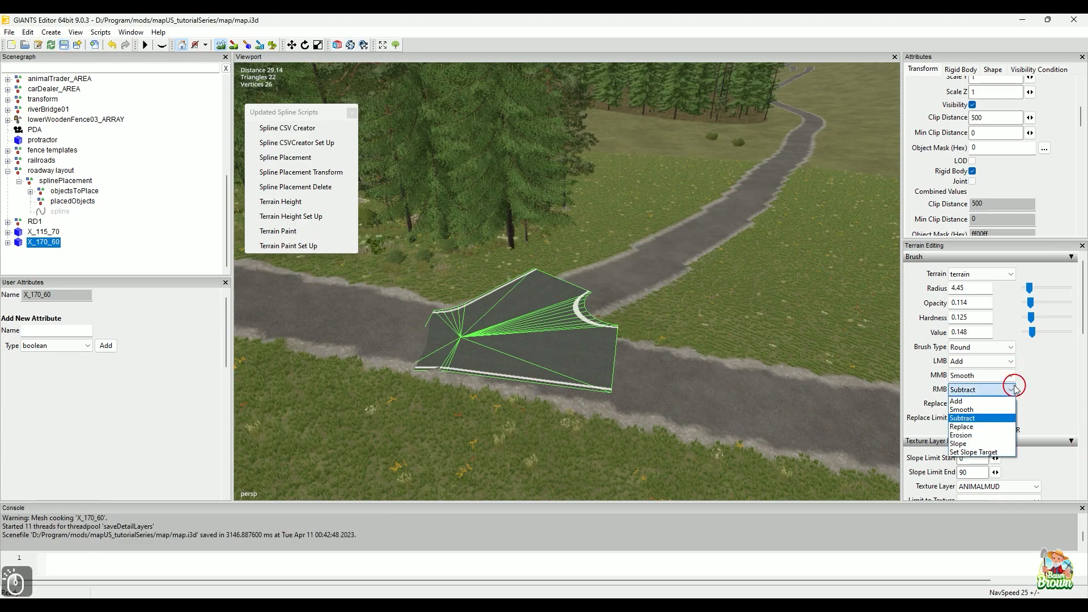
pyautogui.click(987, 426)
pyautogui.moveTo(1025, 306)
pyautogui.mouseDown()
pyautogui.moveTo(1040, 303)
pyautogui.moveTo(1041, 332)
pyautogui.moveTo(1033, 318)
pyautogui.mouseUp()
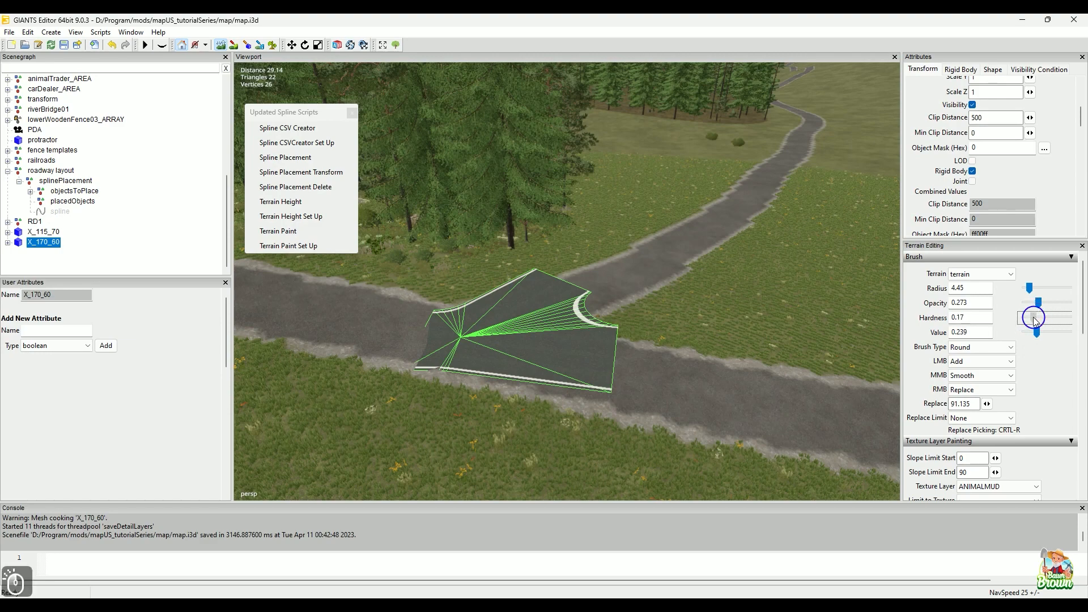
pyautogui.scroll(1, 470, 378)
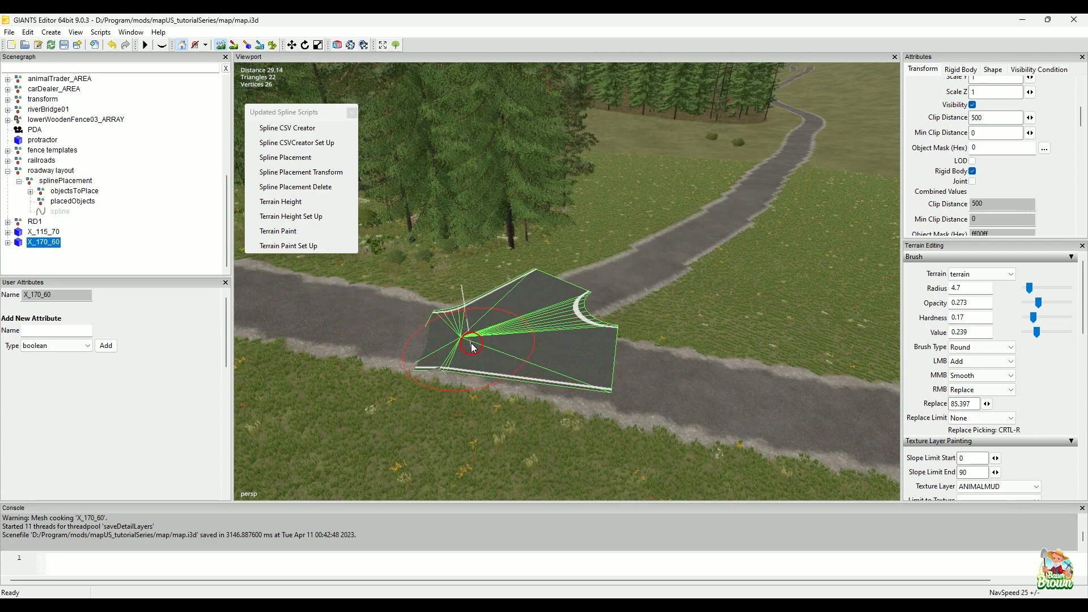
# Set the terrain brush's opacity to 0.373 and value to 0.375 for flattening the ground beneath the intersection
pyautogui.keyDown('alt'); pyautogui.moveTo(724, 389); pyautogui.dragTo(559, 293, button='middle'); pyautogui.keyUp('alt')
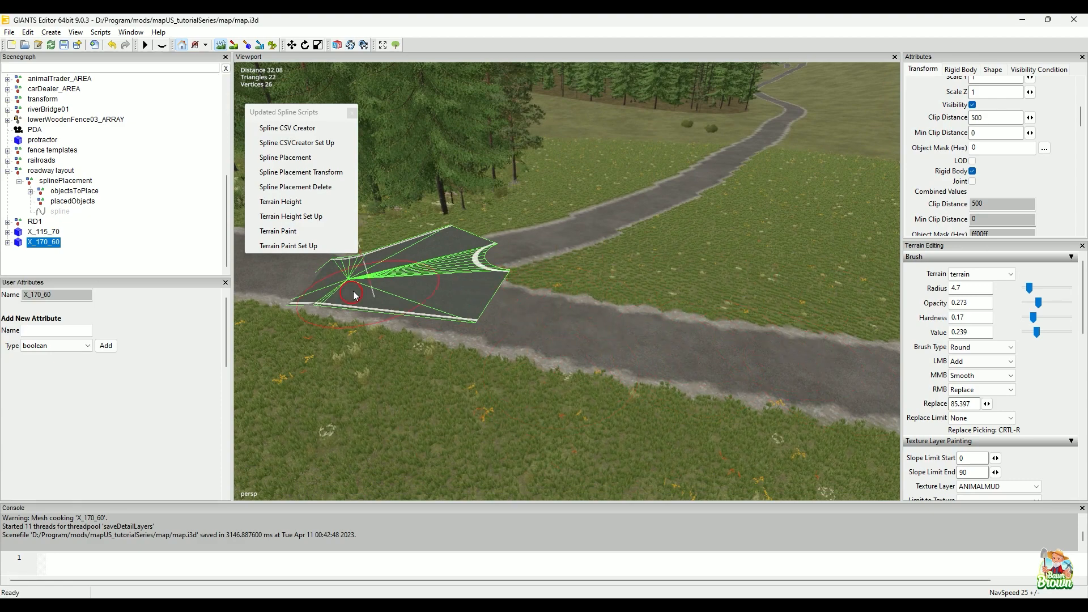
pyautogui.keyDown('alt'); pyautogui.moveTo(449, 386); pyautogui.dragTo(573, 414, button='middle'); pyautogui.keyUp('alt')
pyautogui.click(457, 277)
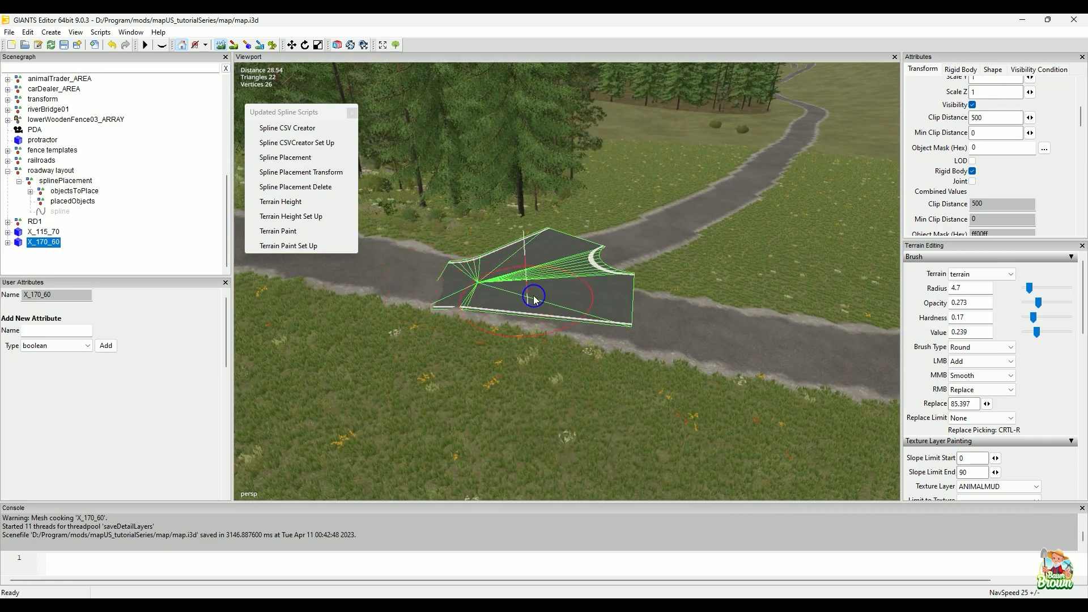
pyautogui.click(1046, 305)
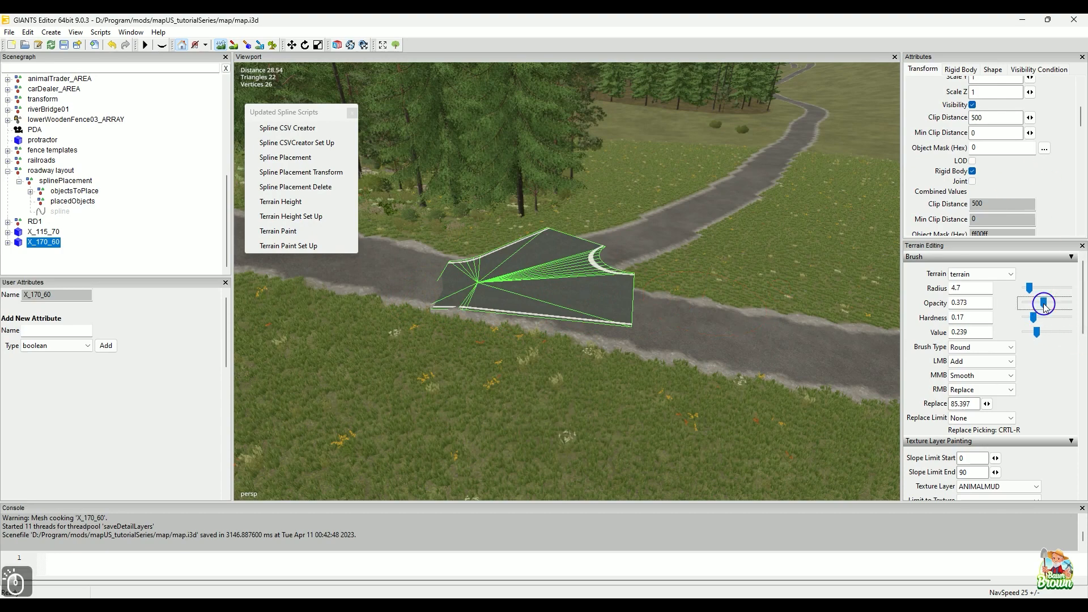
pyautogui.click(1042, 332)
pyautogui.click(1046, 333)
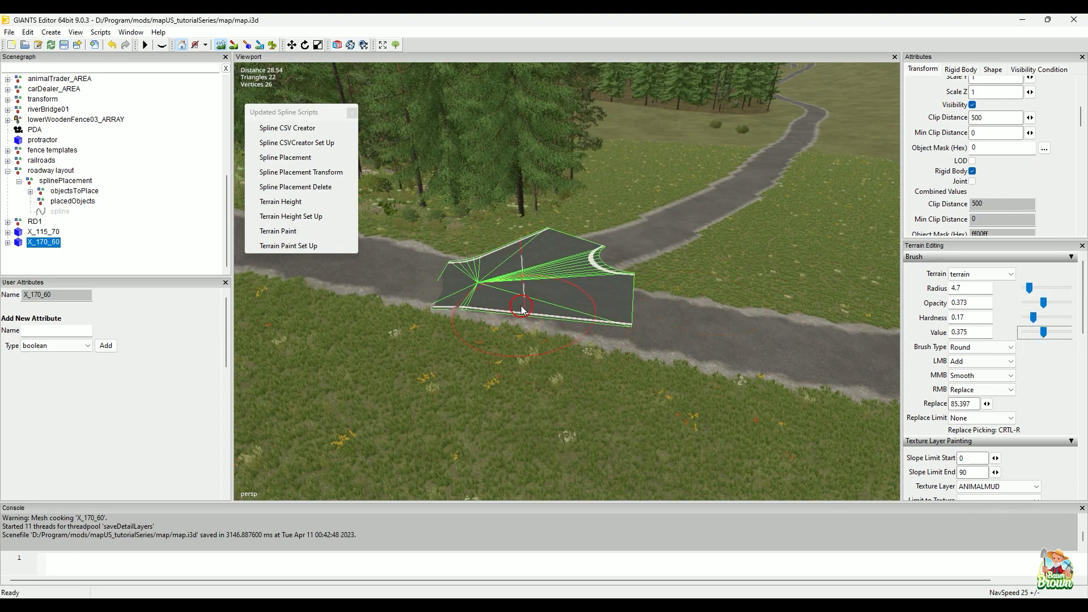
# Flatten the terrain beneath the X_170_60 intersection and along its straight outer edge with the Replace brush
pyautogui.moveTo(462, 274)
pyautogui.mouseDown()
pyautogui.moveTo(531, 315)
pyautogui.moveTo(600, 312)
pyautogui.moveTo(627, 284)
pyautogui.moveTo(582, 237)
pyautogui.moveTo(486, 243)
pyautogui.moveTo(441, 299)
pyautogui.moveTo(532, 311)
pyautogui.moveTo(595, 304)
pyautogui.moveTo(593, 263)
pyautogui.moveTo(620, 284)
pyautogui.moveTo(609, 244)
pyautogui.moveTo(596, 249)
pyautogui.moveTo(626, 318)
pyautogui.moveTo(438, 313)
pyautogui.mouseUp()
pyautogui.keyDown('alt'); pyautogui.moveTo(479, 369); pyautogui.dragTo(547, 381); pyautogui.keyUp('alt')
pyautogui.keyDown('alt'); pyautogui.moveTo(546, 381); pyautogui.dragTo(542, 403, button='right'); pyautogui.keyUp('alt')
pyautogui.keyDown('alt'); pyautogui.moveTo(543, 402); pyautogui.dragTo(510, 327); pyautogui.keyUp('alt')
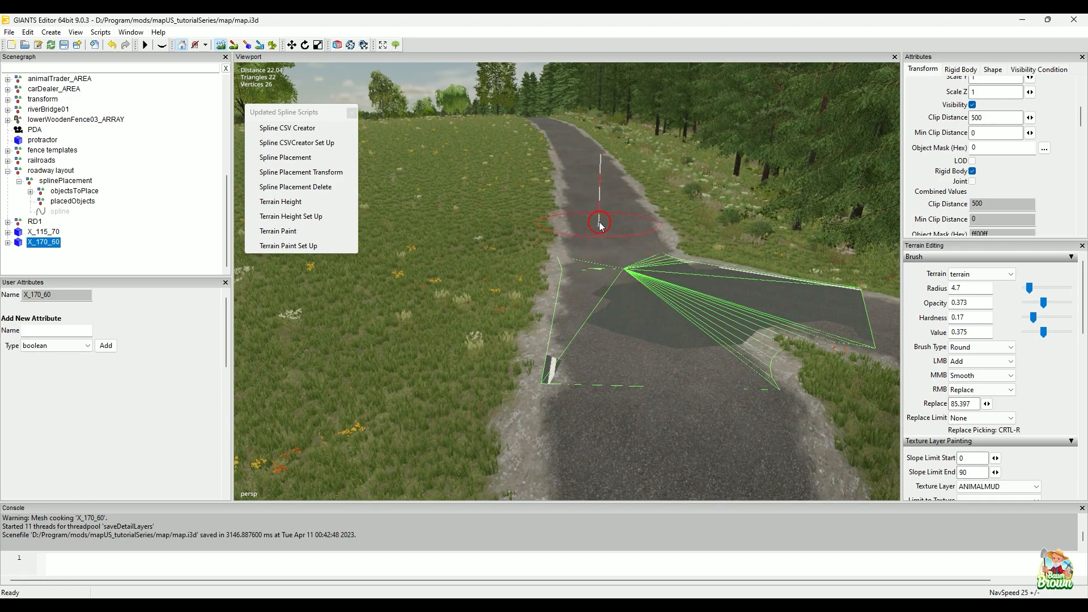
pyautogui.moveTo(539, 269); pyautogui.dragTo(558, 278, button='right')
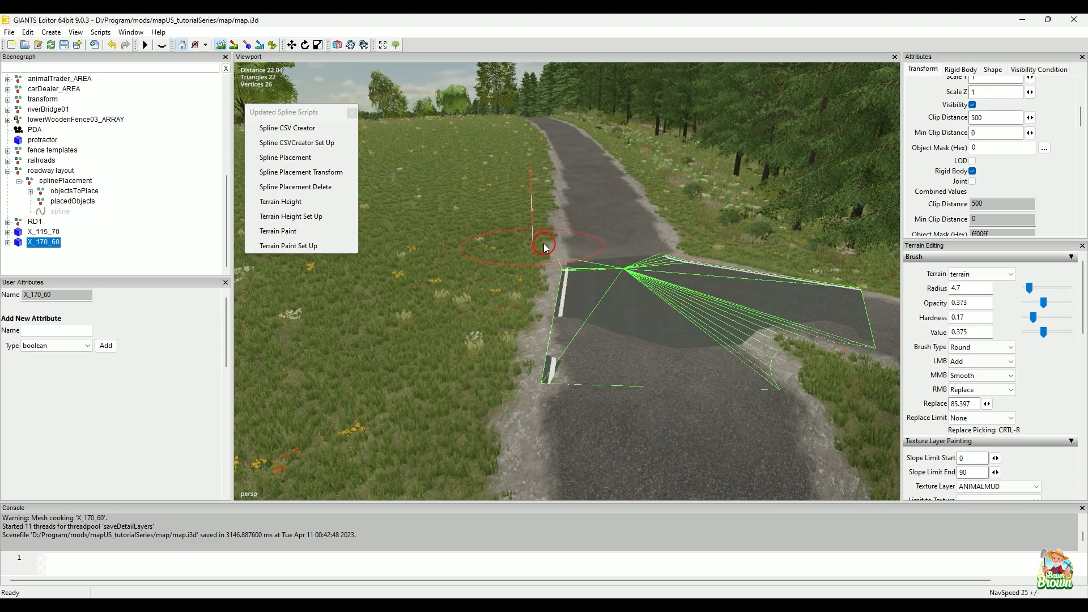
# Set the terrain brush's RMB action to Subtract with radius 2.7, opacity 0.125 and value 0.193
pyautogui.keyDown('alt'); pyautogui.moveTo(556, 238); pyautogui.dragTo(605, 383); pyautogui.keyUp('alt')
pyautogui.scroll(3, 606, 368)
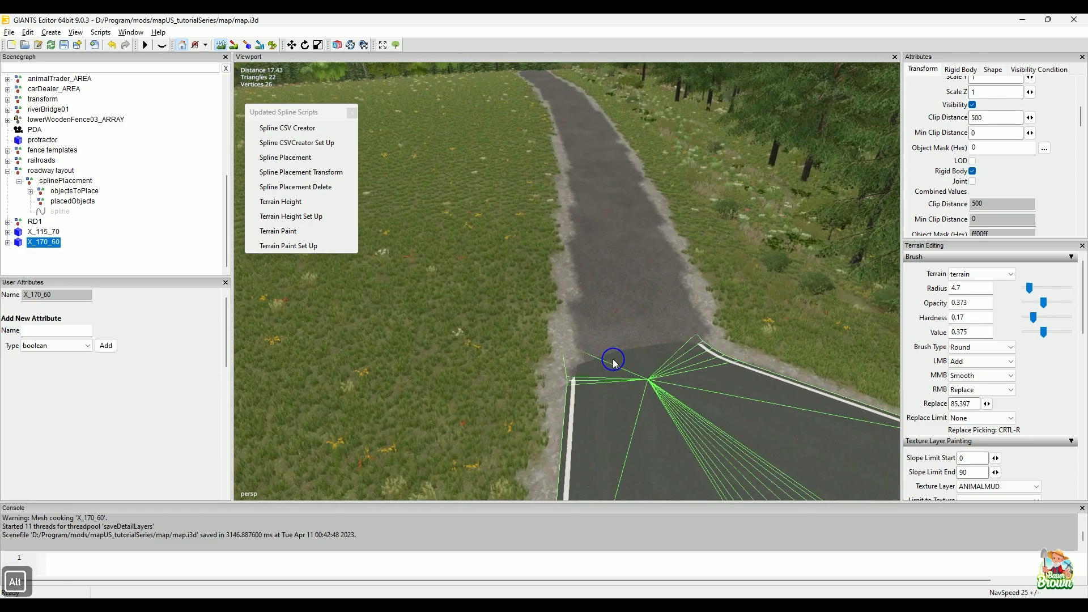
pyautogui.keyDown('alt'); pyautogui.scroll(-5, 606, 363); pyautogui.keyUp('alt')
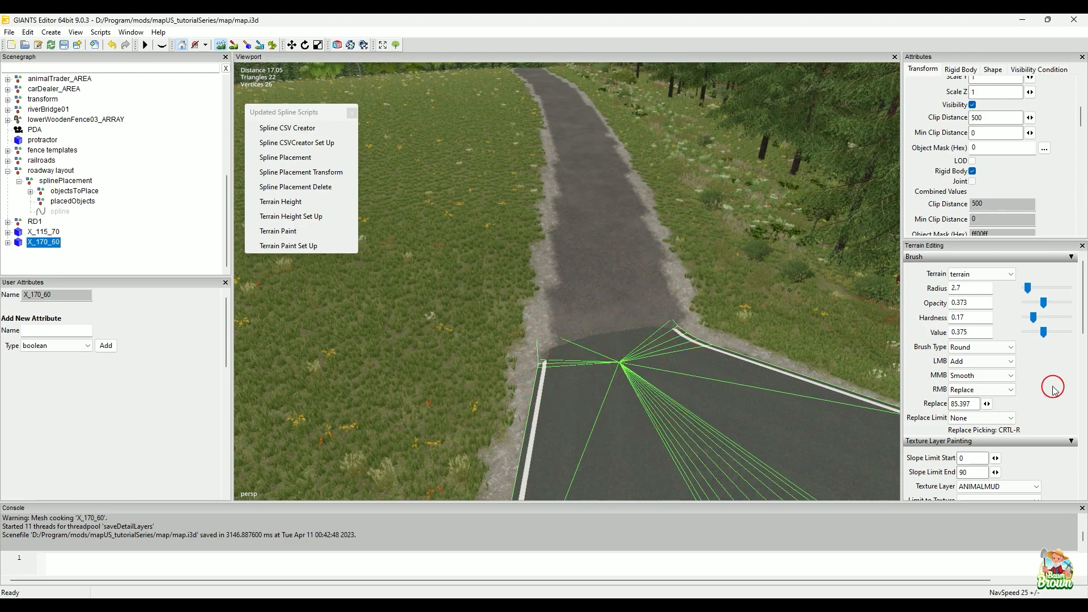
pyautogui.click(1000, 392)
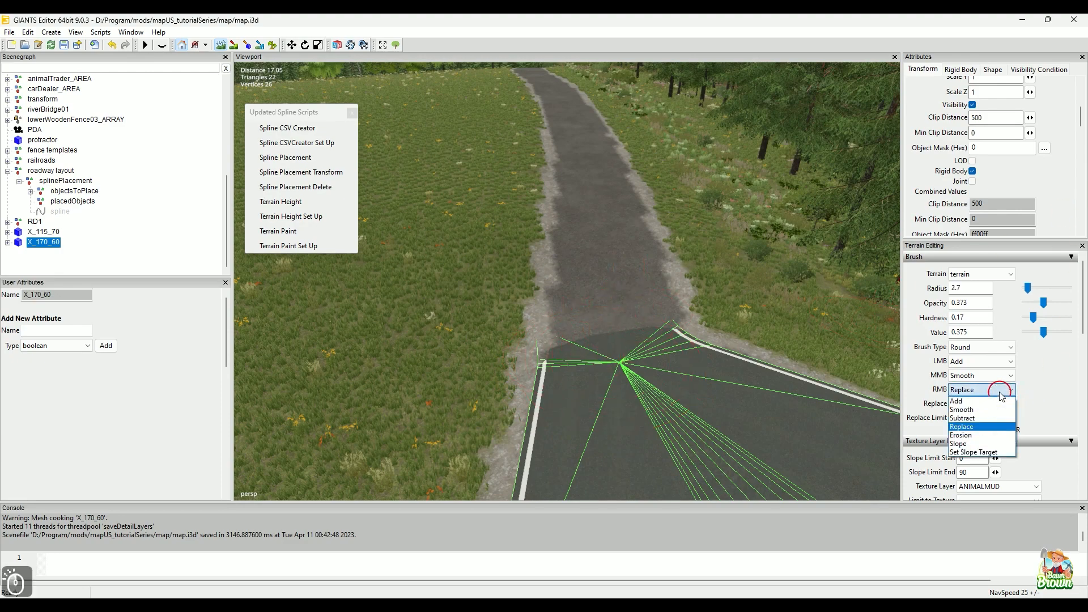
pyautogui.click(992, 418)
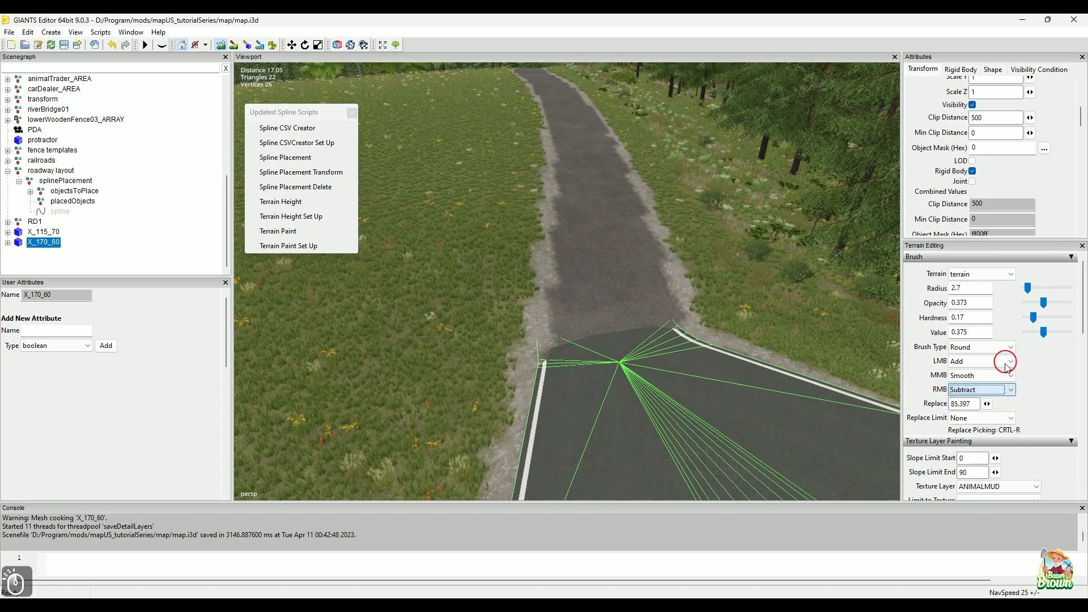
pyautogui.click(1048, 305)
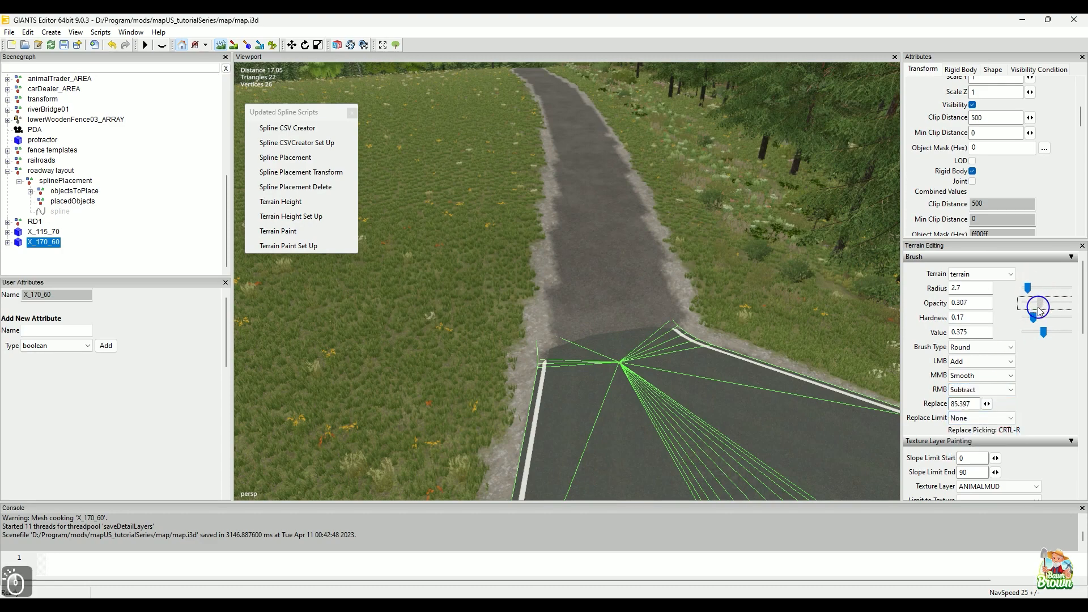
pyautogui.moveTo(1040, 308); pyautogui.dragTo(1043, 338)
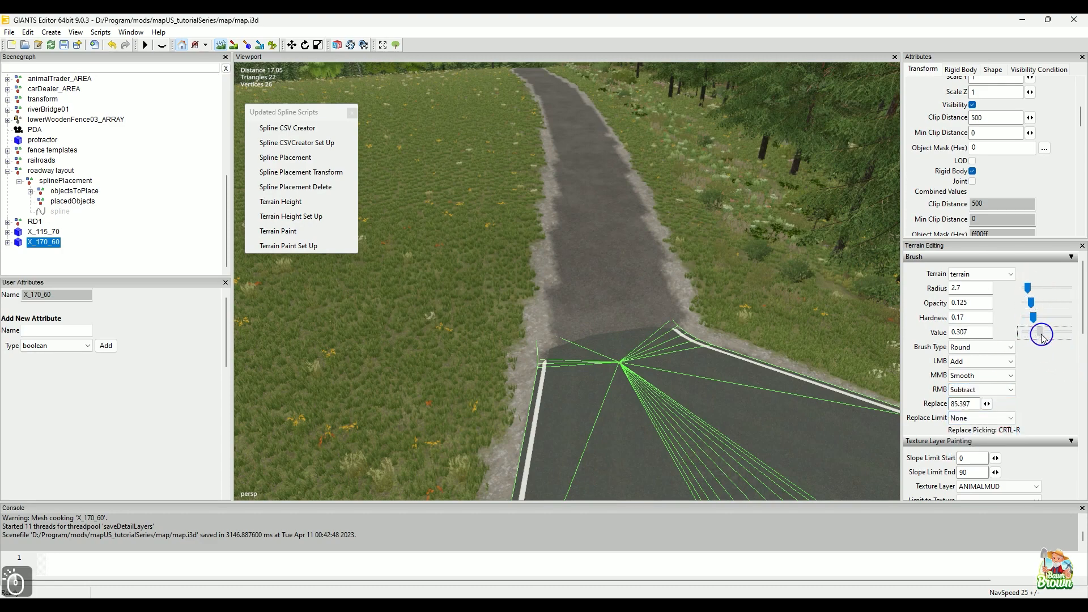
# Lower the terrain poking through the far end of the X_170_60 intersection beside its straight edge line
pyautogui.click(554, 335)
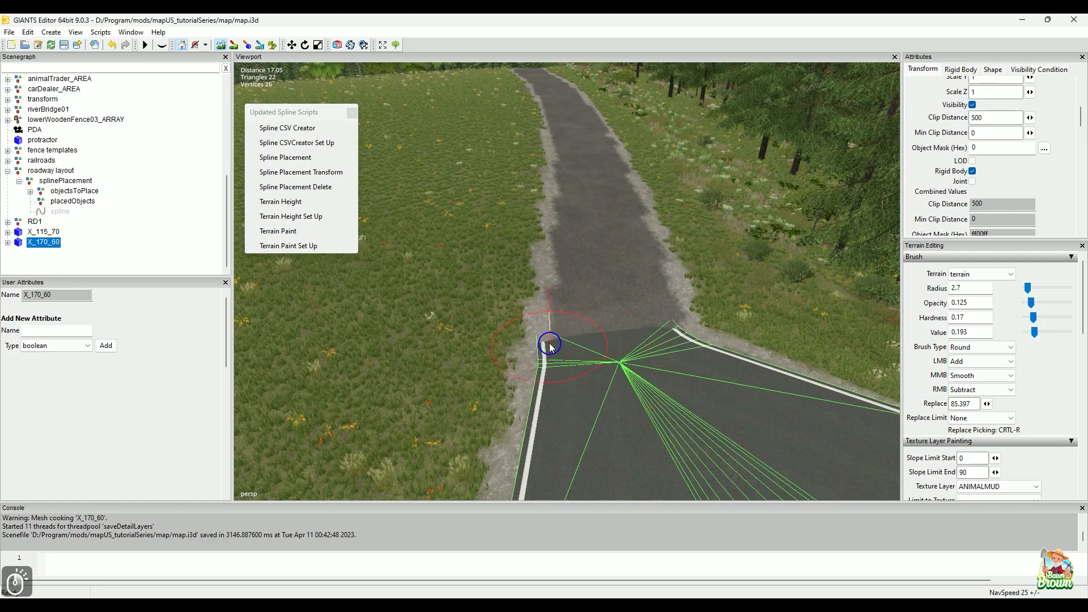
pyautogui.click(665, 385)
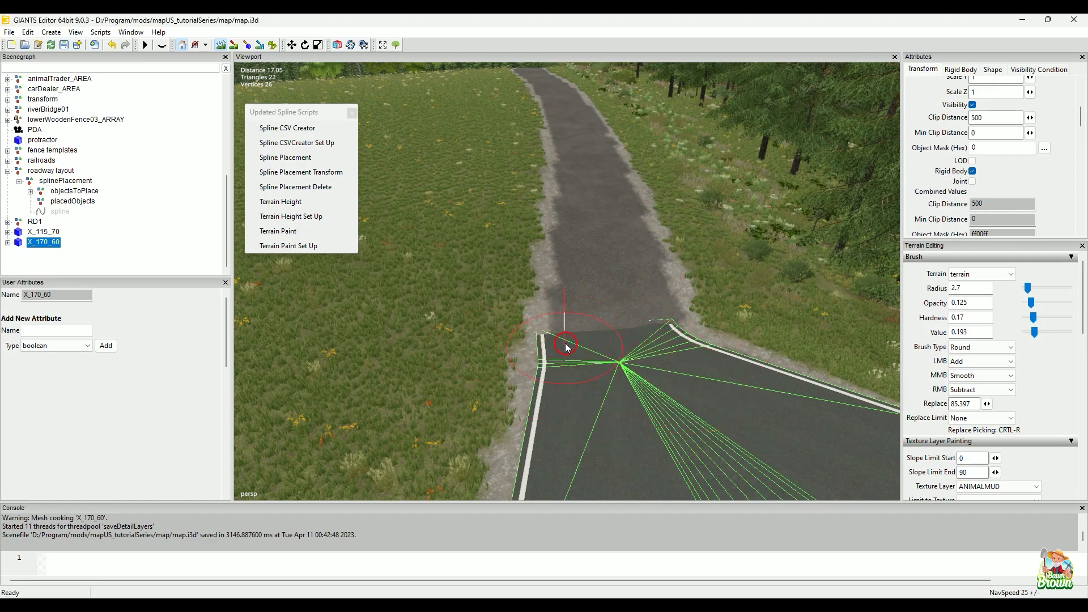
pyautogui.keyDown('alt'); pyautogui.moveTo(522, 382); pyautogui.dragTo(599, 296); pyautogui.keyUp('alt')
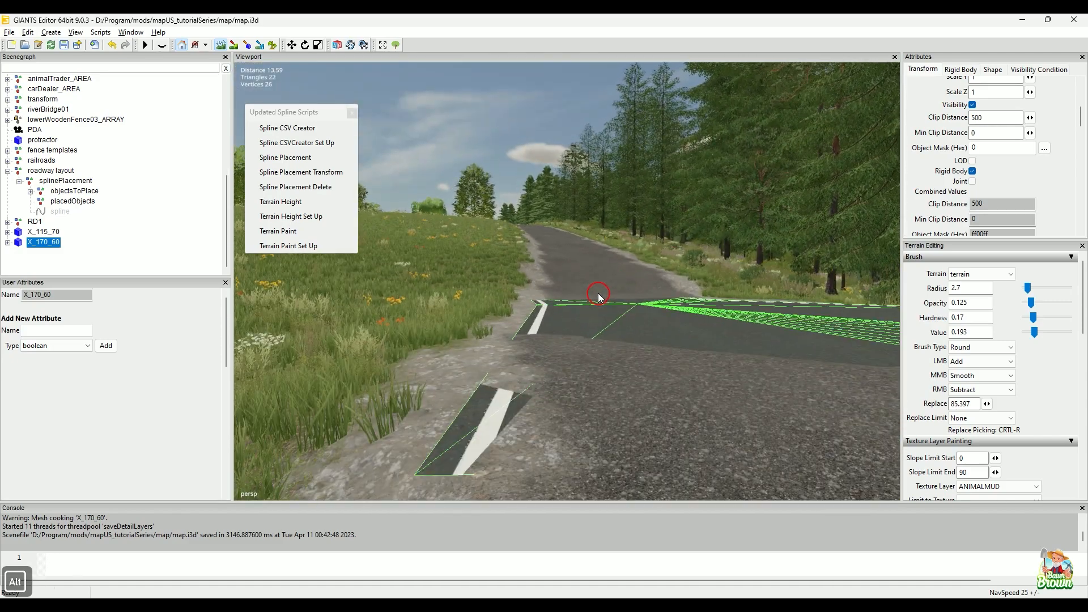
# Lower the terrain covering the near half of the X_170_60 intersection, including the area by its curved edge line
pyautogui.keyDown('alt'); pyautogui.moveTo(682, 294); pyautogui.dragTo(674, 427); pyautogui.keyUp('alt')
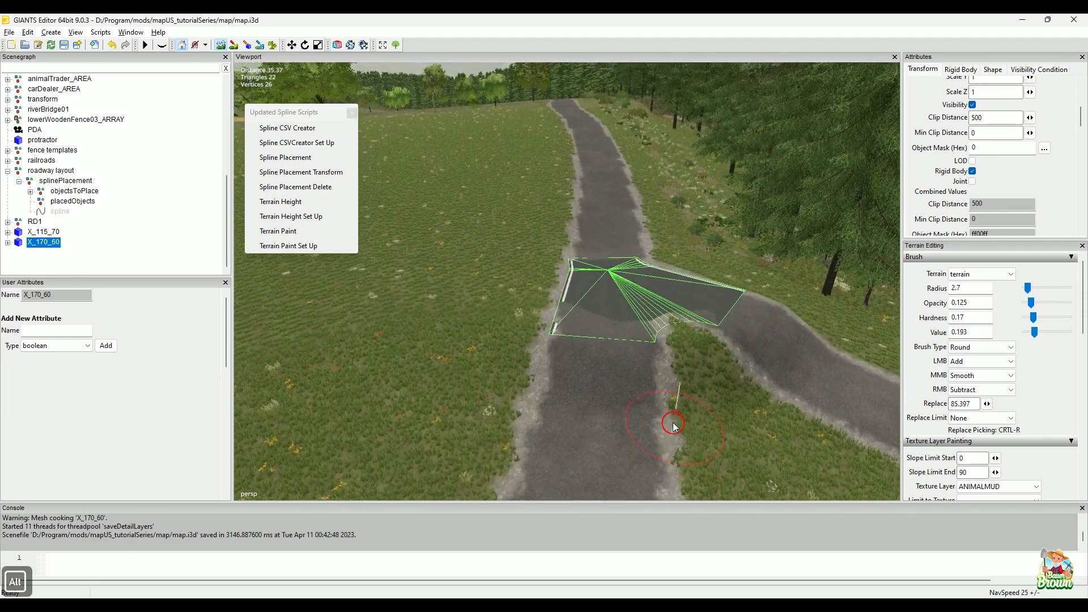
pyautogui.moveTo(612, 286)
pyautogui.mouseDown()
pyautogui.moveTo(590, 308)
pyautogui.moveTo(652, 340)
pyautogui.moveTo(721, 316)
pyautogui.moveTo(773, 377)
pyautogui.moveTo(739, 401)
pyautogui.moveTo(695, 392)
pyautogui.moveTo(614, 419)
pyautogui.mouseUp()
pyautogui.keyDown('alt'); pyautogui.moveTo(613, 419); pyautogui.dragTo(643, 413, button='right'); pyautogui.keyUp('alt')
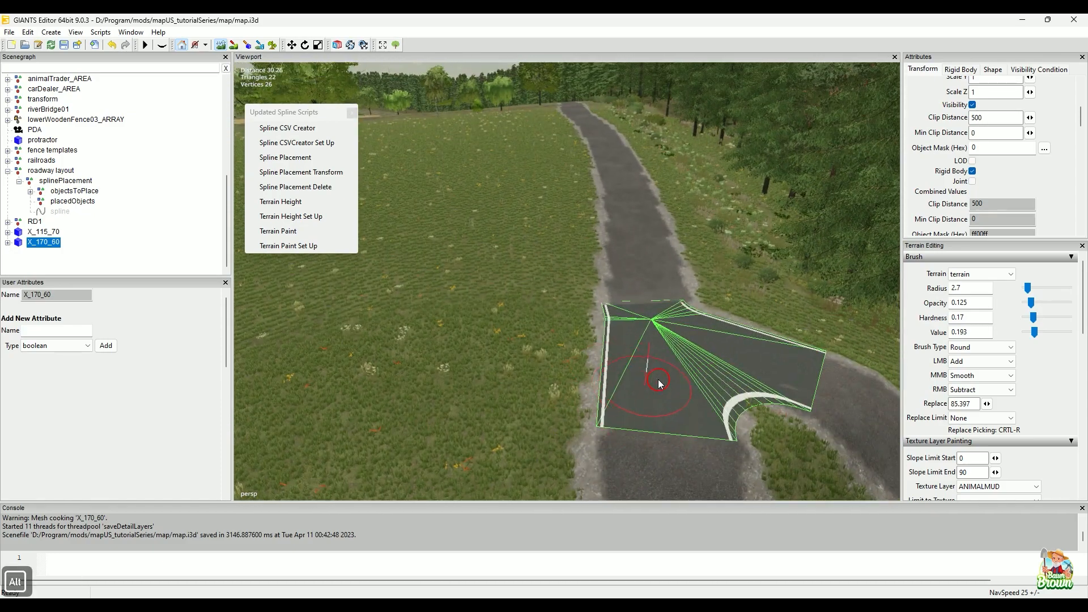
pyautogui.keyDown('alt'); pyautogui.moveTo(652, 372); pyautogui.dragTo(667, 340, button='right'); pyautogui.keyUp('alt')
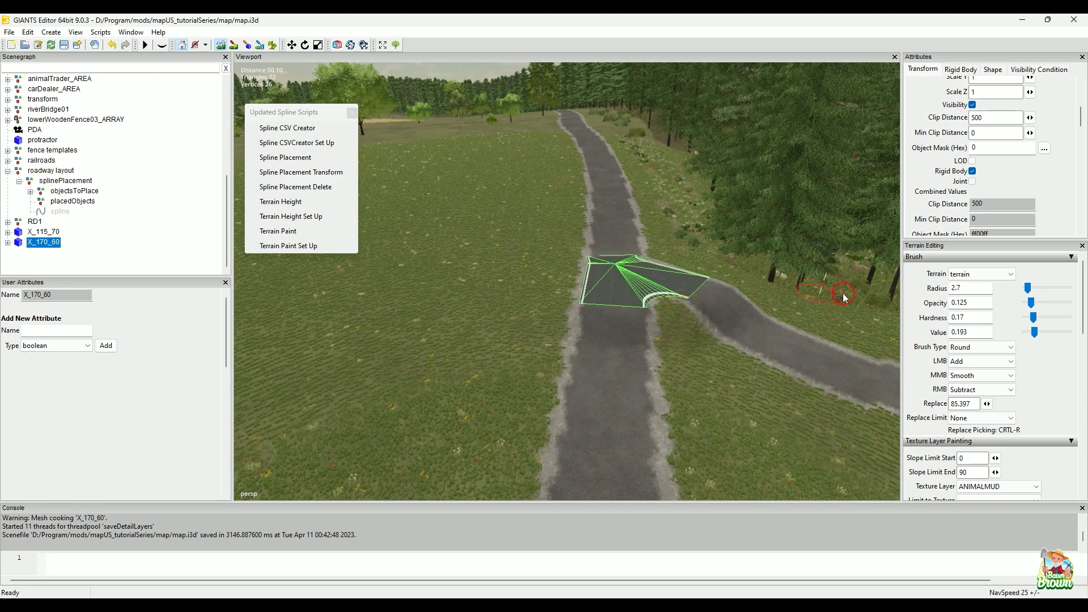
# Set the terrain brush's MMB action to Set Slope Target and RMB action to Slope, with opacity 0.58 and value 0.534
pyautogui.click(996, 384)
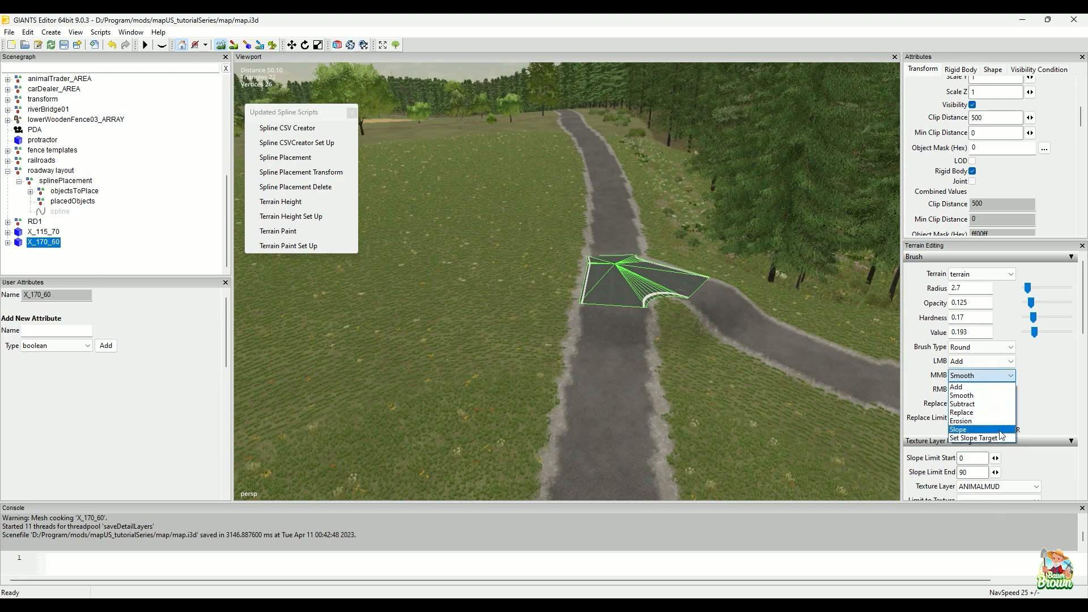
pyautogui.click(997, 438)
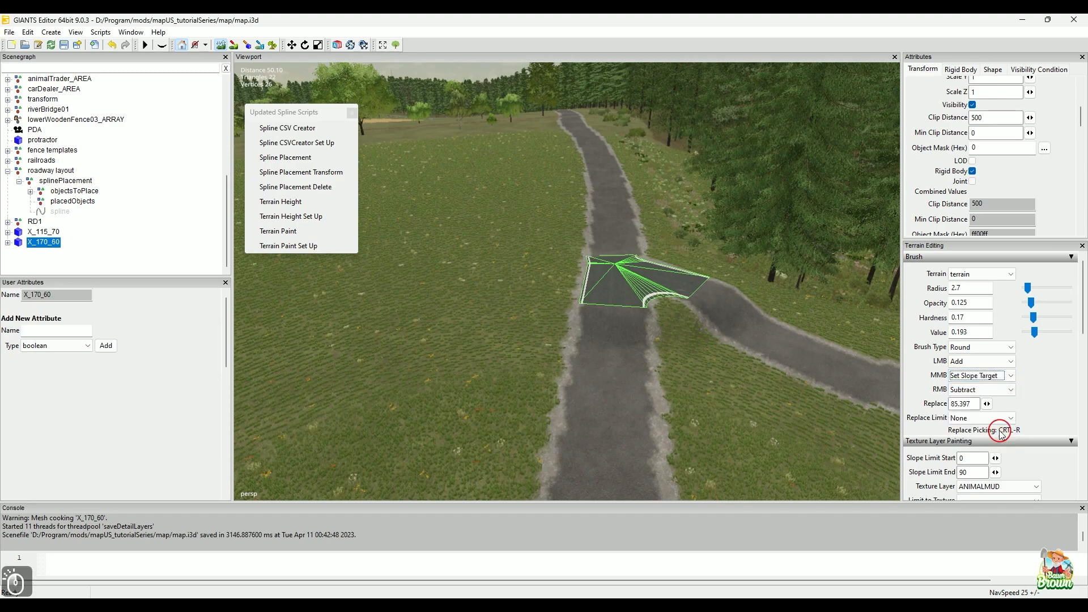
pyautogui.click(1000, 394)
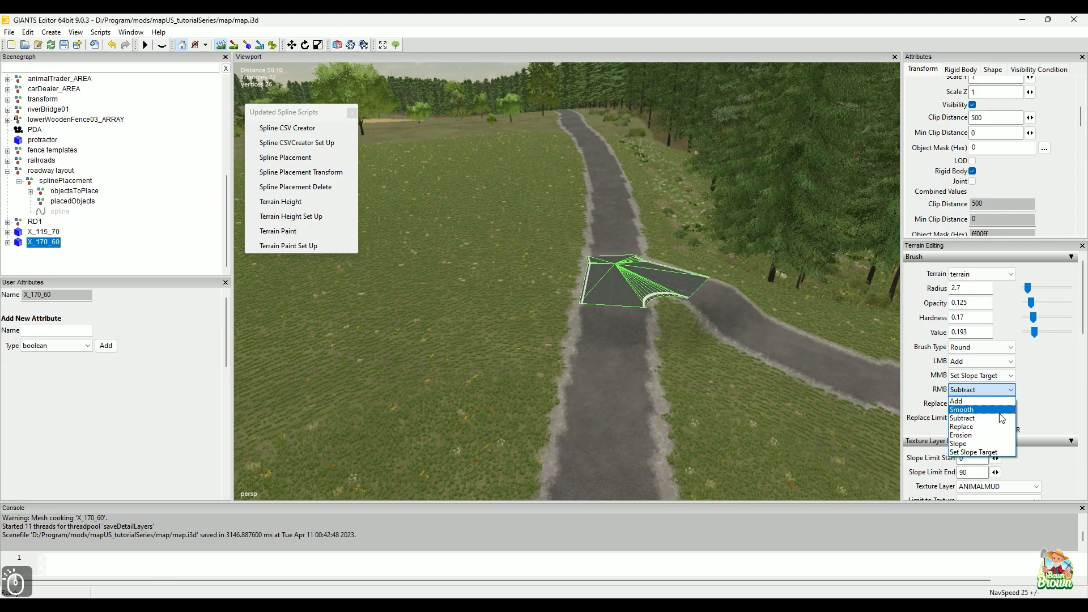
pyautogui.click(997, 448)
pyautogui.click(1036, 305)
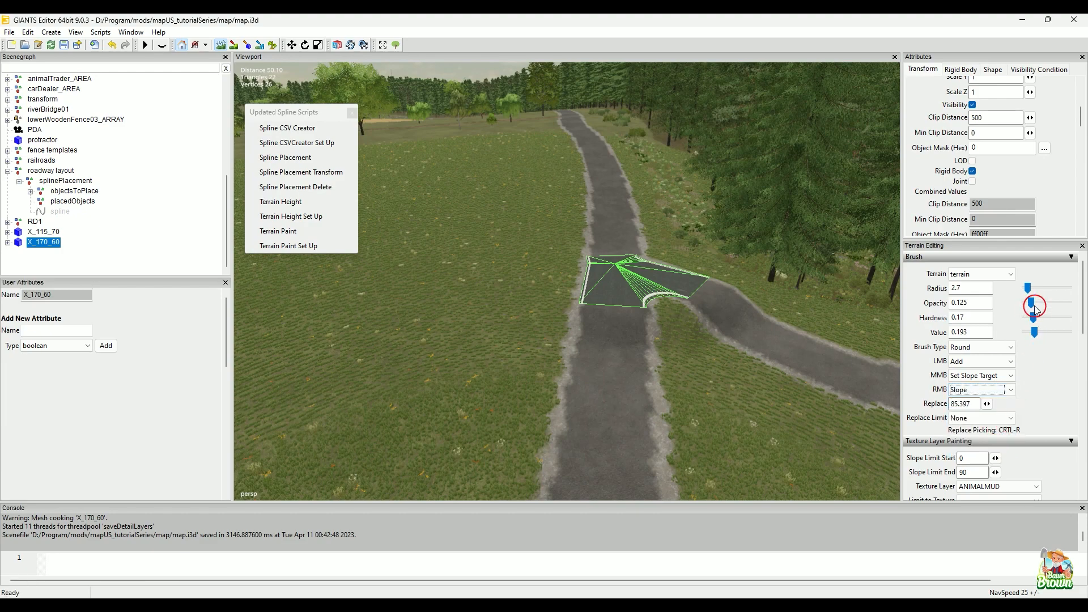
pyautogui.click(1032, 338)
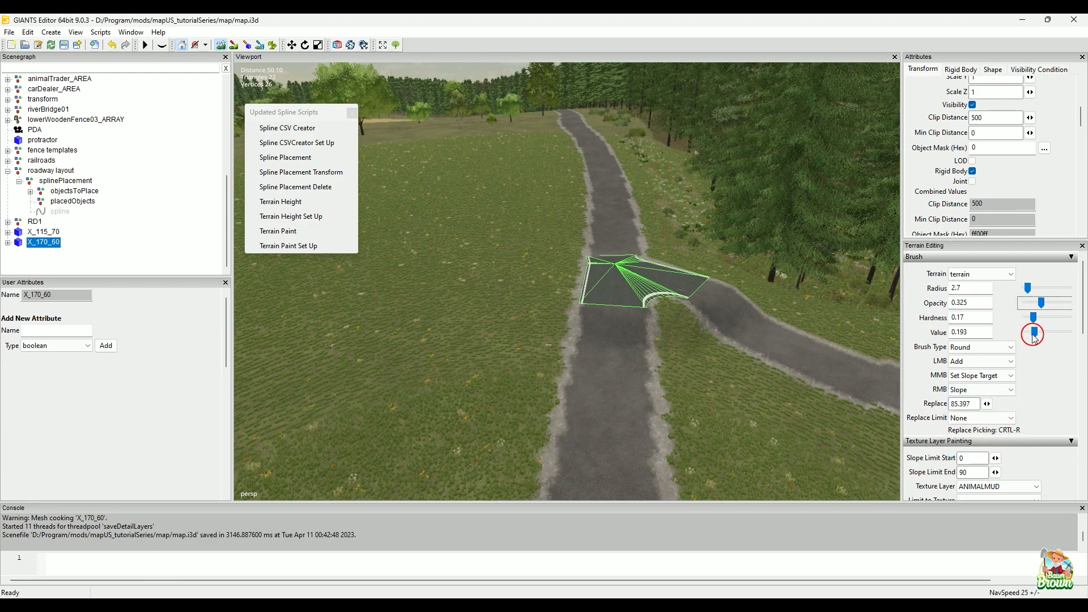
pyautogui.click(1045, 311)
pyautogui.moveTo(1046, 307); pyautogui.dragTo(1052, 335)
pyautogui.click(1039, 333)
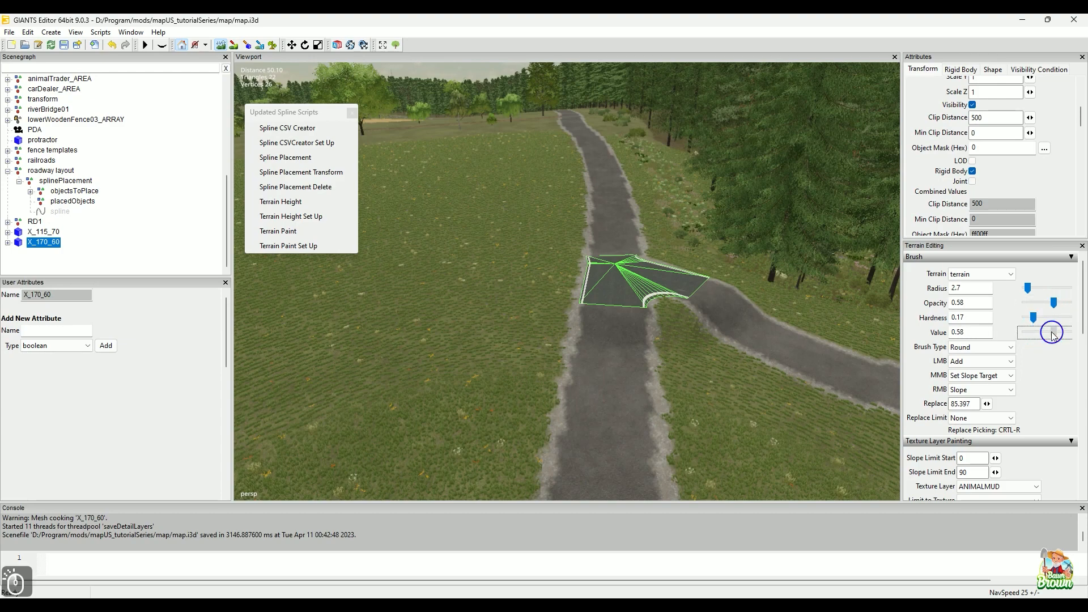
# Place the slope target at the intersection's near edge and slope the main road up to it with brush radius 6.7
pyautogui.keyDown('alt'); pyautogui.moveTo(667, 393); pyautogui.dragTo(675, 403, button='right'); pyautogui.keyUp('alt')
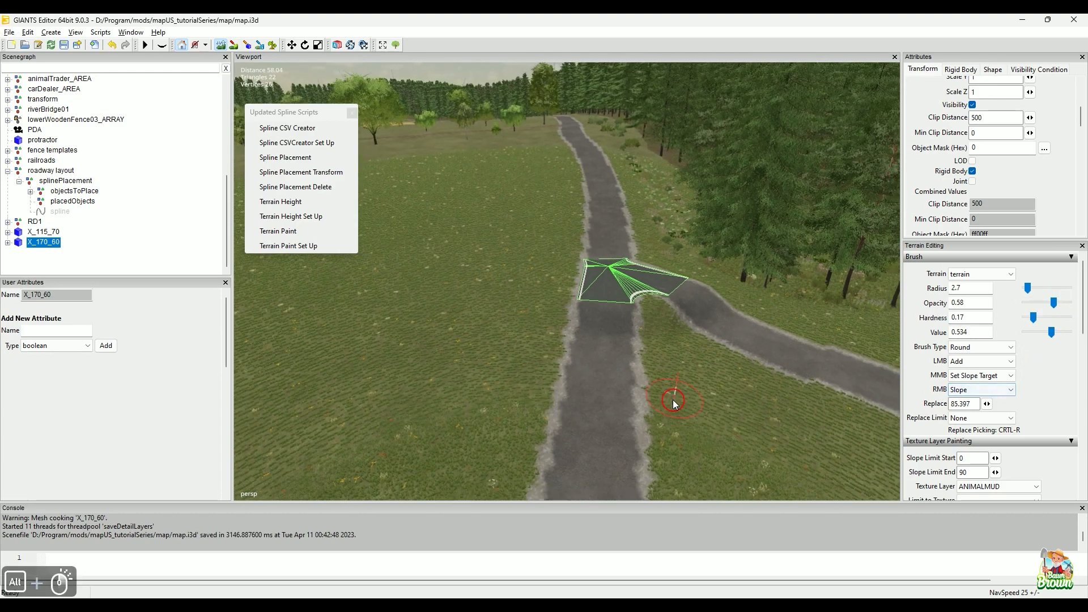
pyautogui.keyDown('alt'); pyautogui.moveTo(675, 403); pyautogui.dragTo(691, 356, button='middle'); pyautogui.keyUp('alt')
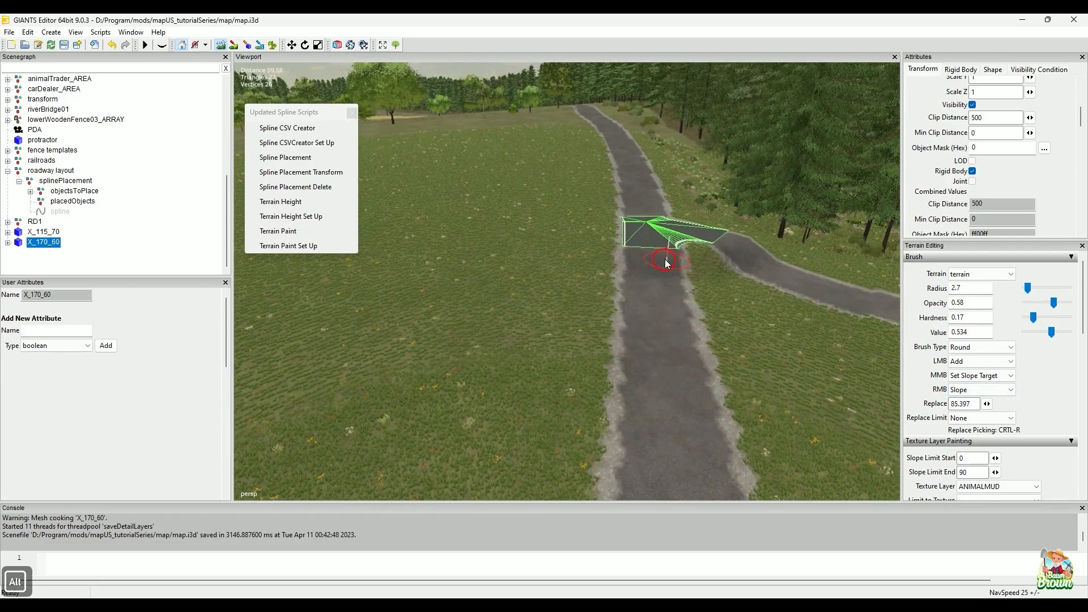
pyautogui.keyDown('alt'); pyautogui.moveTo(666, 263); pyautogui.dragTo(838, 391, button='right'); pyautogui.keyUp('alt')
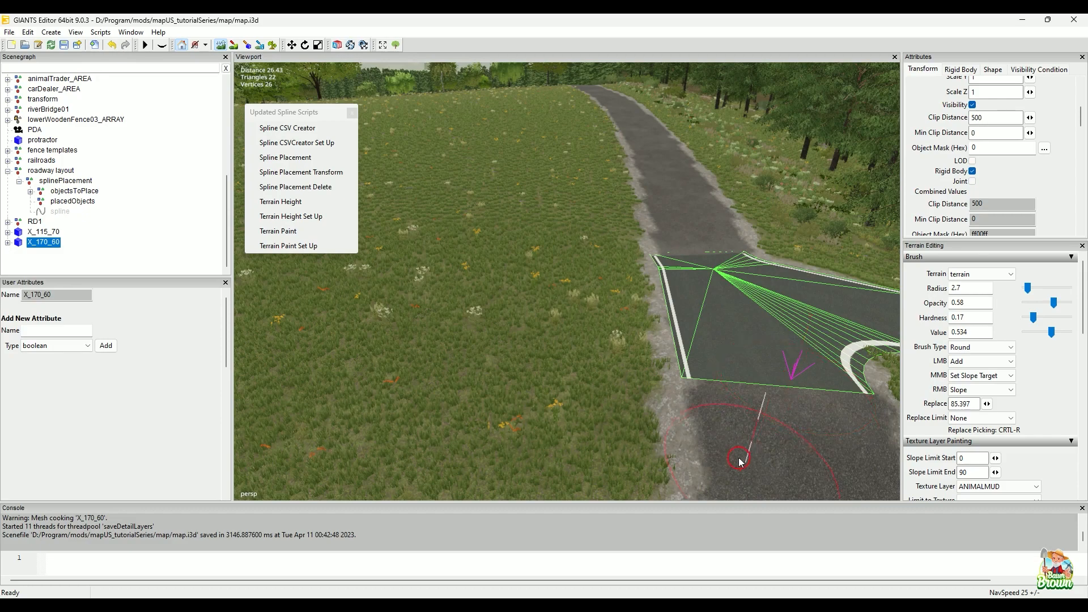
pyautogui.keyDown('alt'); pyautogui.moveTo(740, 462); pyautogui.dragTo(661, 379, button='right'); pyautogui.keyUp('alt')
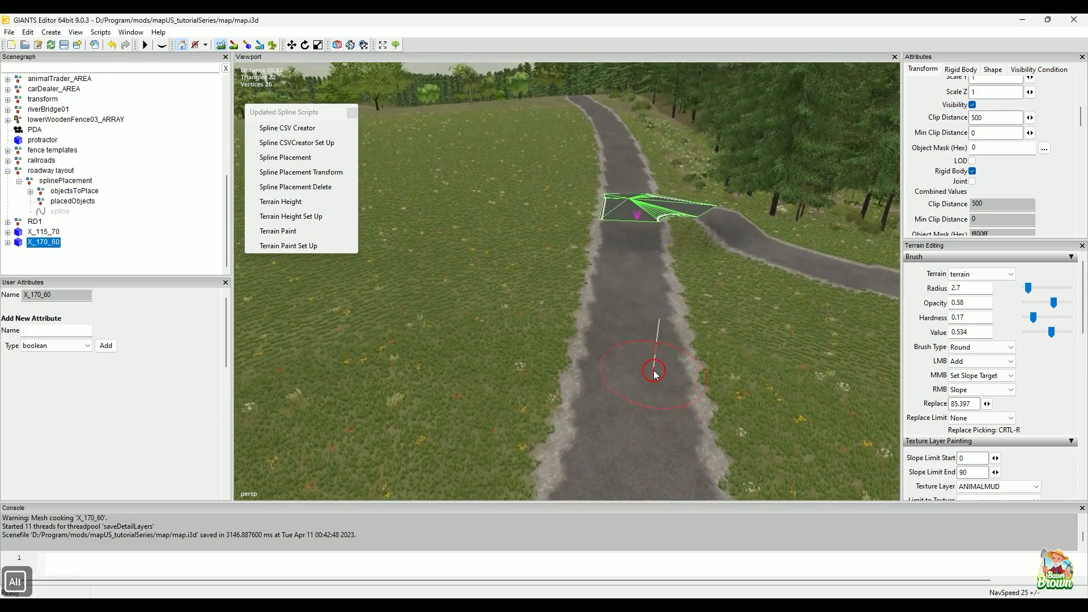
pyautogui.scroll(2, 646, 373)
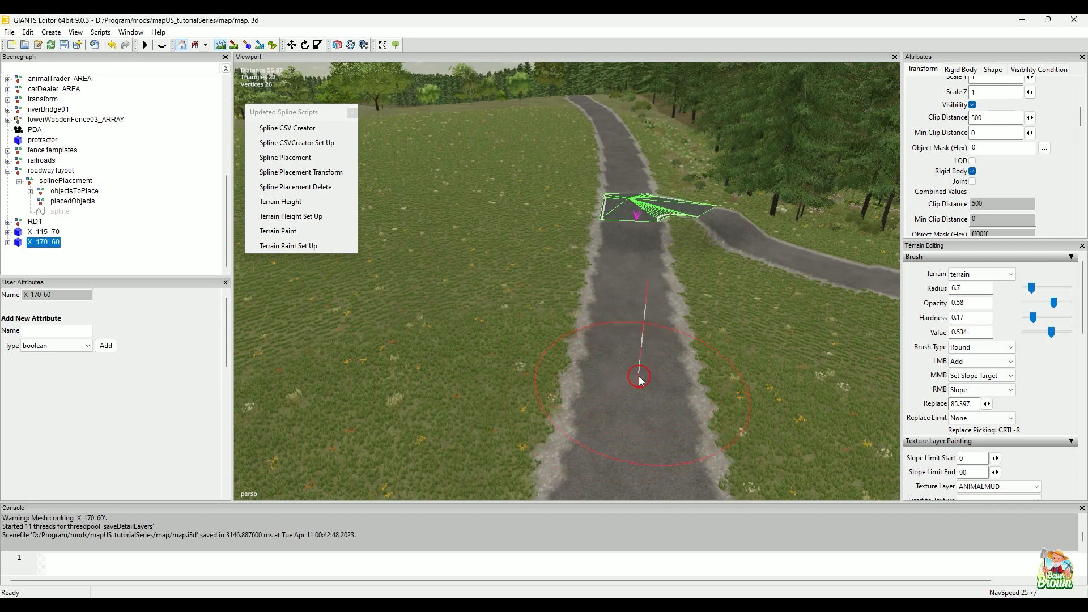
pyautogui.middleClick(640, 378)
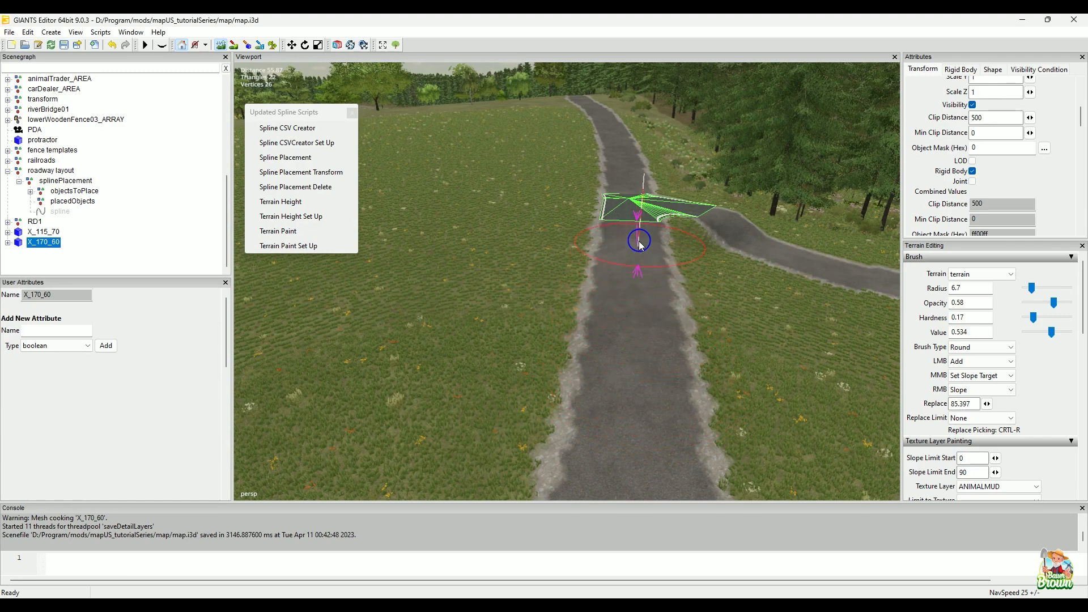
pyautogui.press('alt')
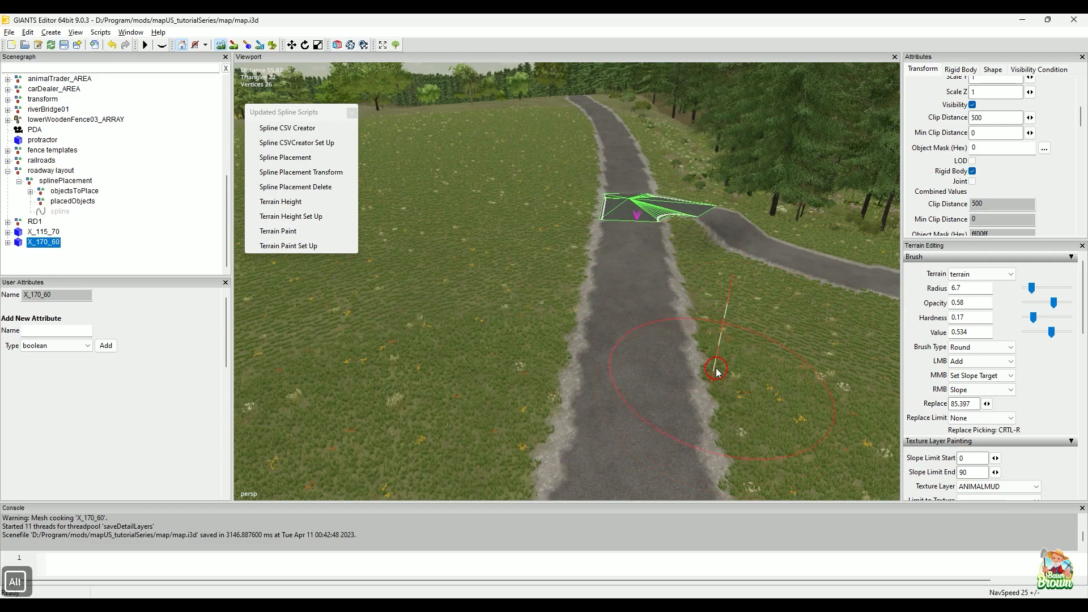
# Slope the main road toward the intersection's near edge again with radius 7.2, opacity 0.648 and value 0.875
pyautogui.keyDown('alt'); pyautogui.moveTo(717, 372); pyautogui.dragTo(666, 269); pyautogui.keyUp('alt')
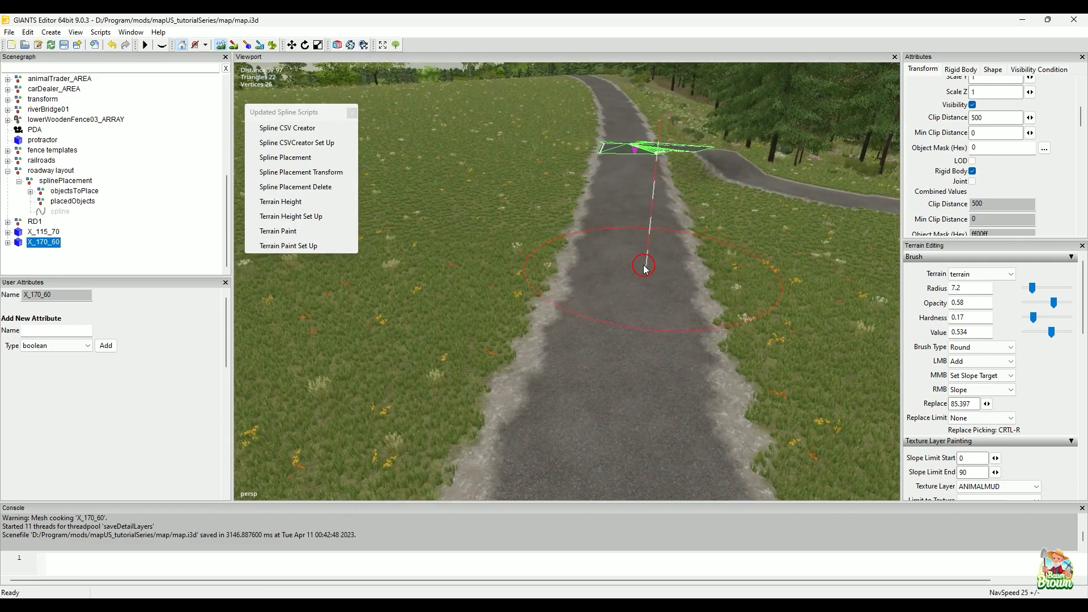
pyautogui.click(1053, 334)
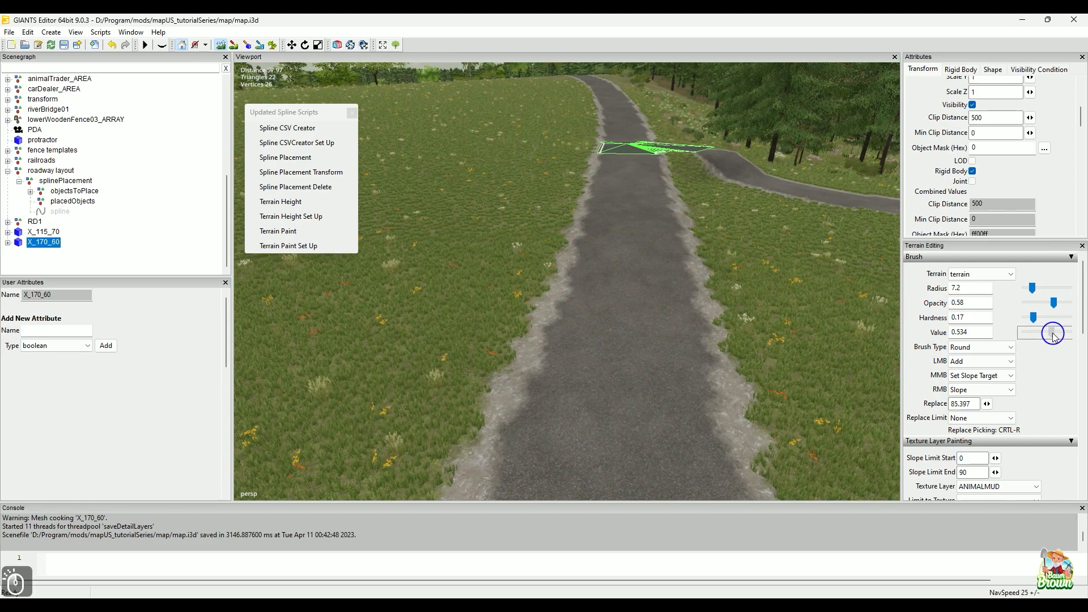
pyautogui.moveTo(1064, 335); pyautogui.dragTo(1058, 303)
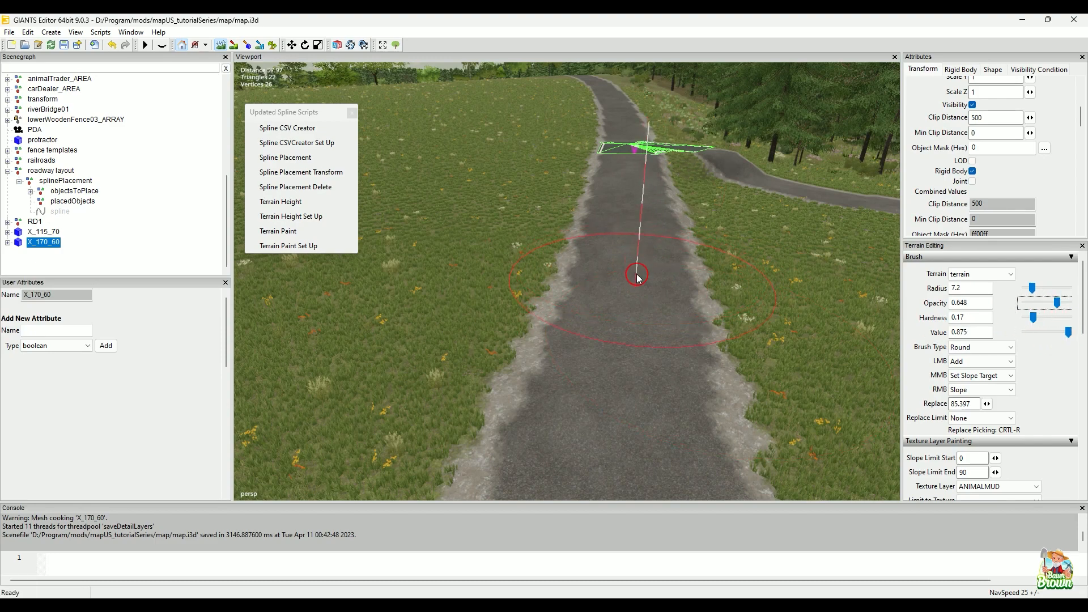
pyautogui.moveTo(638, 282); pyautogui.dragTo(638, 224, button='middle')
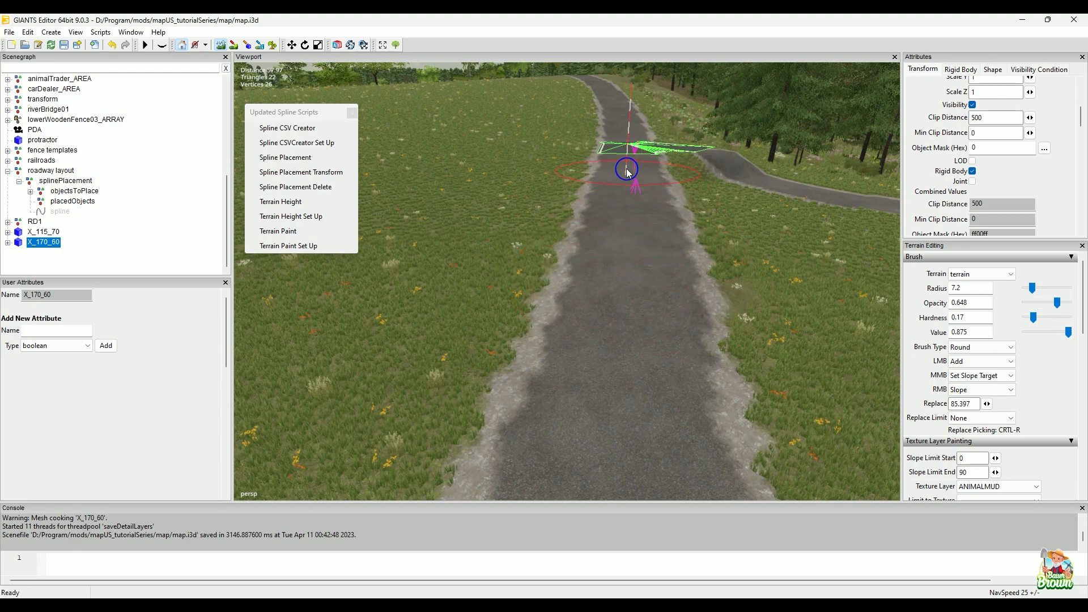
# Place the slope target at the intersection's side-road edge and slope the side road up to it with brush radius 7.2
pyautogui.keyDown('alt'); pyautogui.moveTo(665, 273); pyautogui.dragTo(631, 326); pyautogui.keyUp('alt')
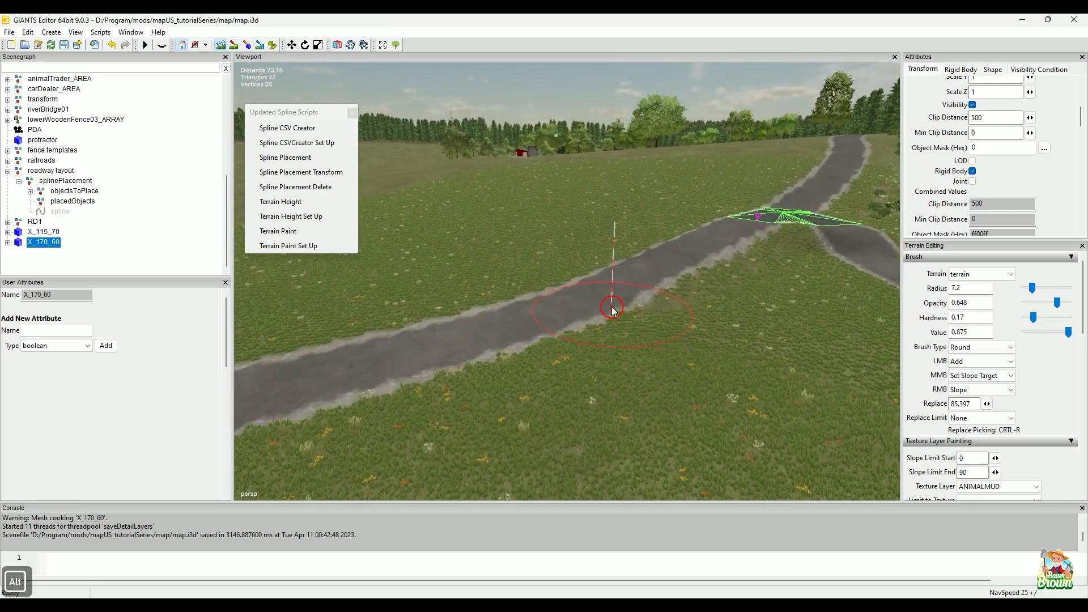
pyautogui.keyDown('alt'); pyautogui.moveTo(607, 278); pyautogui.dragTo(560, 376); pyautogui.keyUp('alt')
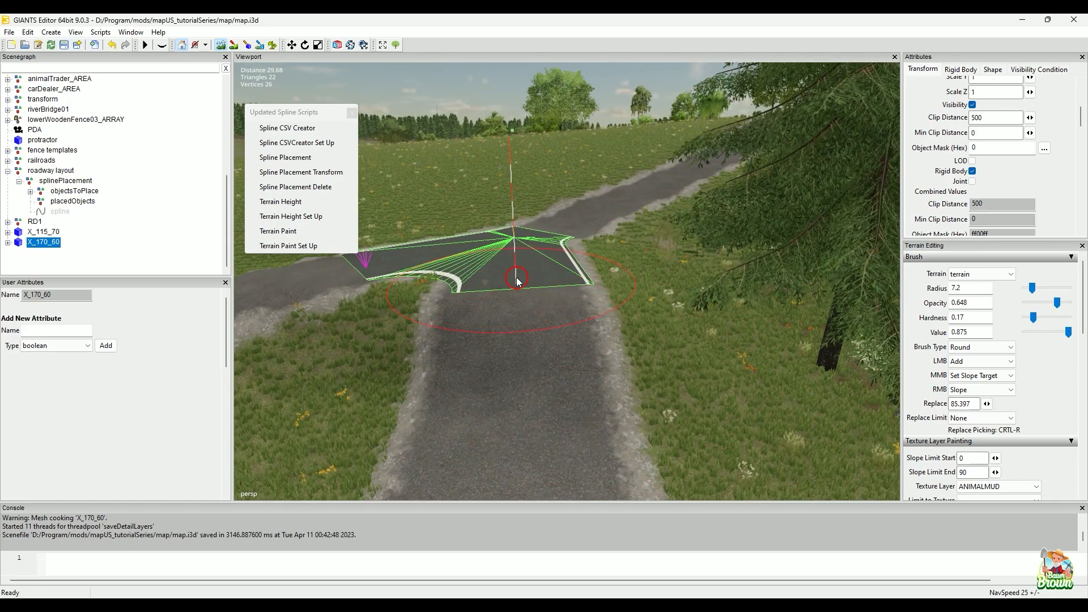
pyautogui.keyDown('alt'); pyautogui.moveTo(551, 294); pyautogui.dragTo(496, 338, button='right'); pyautogui.keyUp('alt')
pyautogui.keyDown('alt'); pyautogui.moveTo(496, 338); pyautogui.dragTo(656, 339); pyautogui.keyUp('alt')
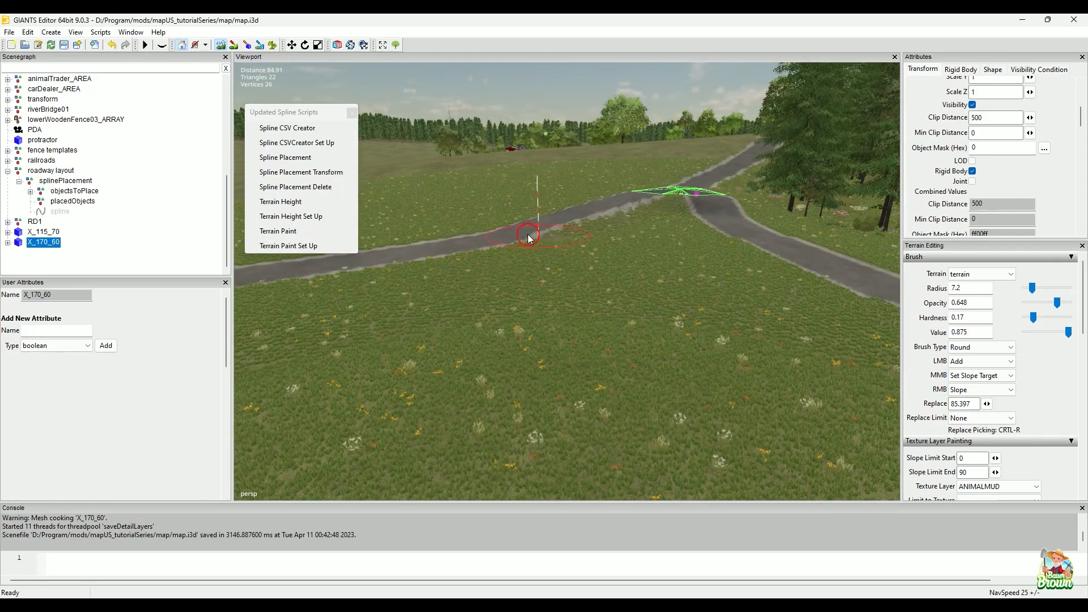
pyautogui.keyDown('alt'); pyautogui.moveTo(479, 325); pyautogui.dragTo(610, 356); pyautogui.keyUp('alt')
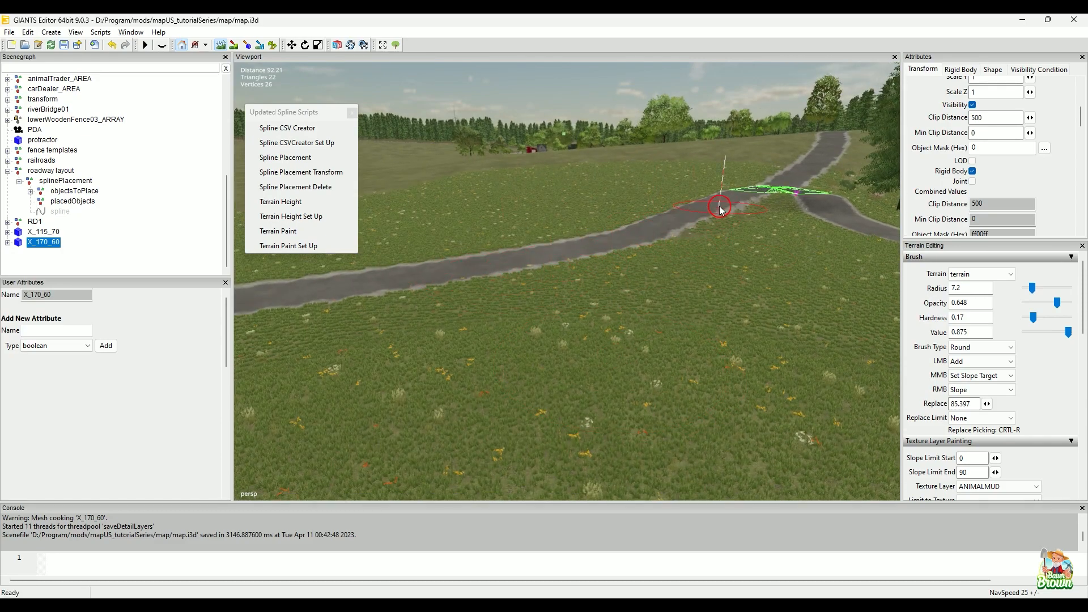
pyautogui.keyDown('alt'); pyautogui.moveTo(689, 369); pyautogui.dragTo(546, 390); pyautogui.keyUp('alt')
pyautogui.keyDown('alt'); pyautogui.moveTo(546, 390); pyautogui.dragTo(595, 352, button='right'); pyautogui.keyUp('alt')
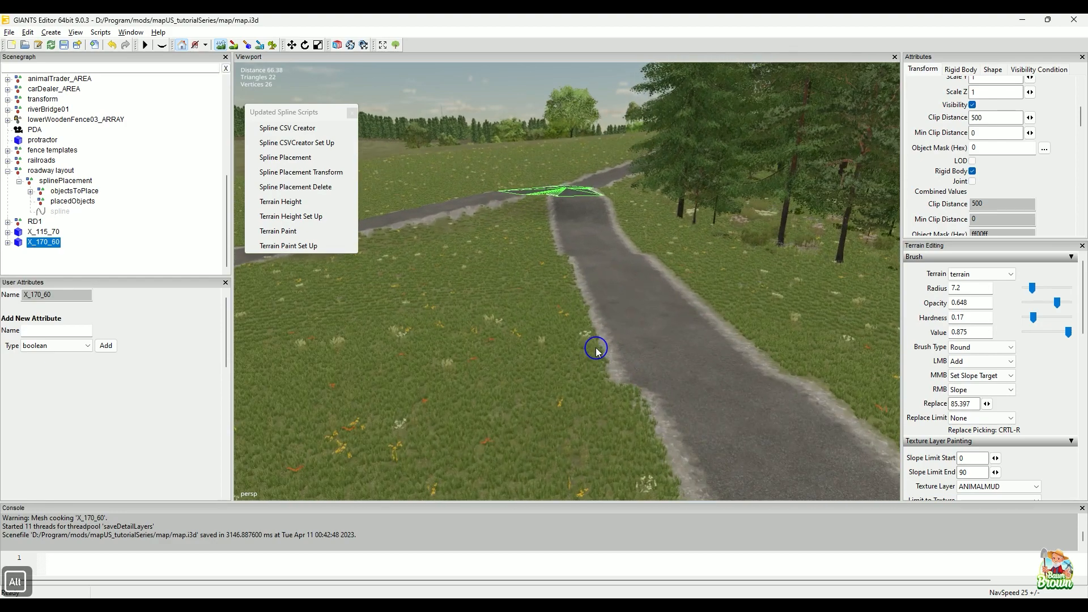
pyautogui.keyDown('alt'); pyautogui.moveTo(595, 352); pyautogui.dragTo(542, 364); pyautogui.keyUp('alt')
pyautogui.moveTo(542, 364)
pyautogui.keyDown('alt'); pyautogui.mouseDown(button='right')
pyautogui.moveTo(561, 362)
pyautogui.moveTo(542, 364)
pyautogui.mouseUp(button='right'); pyautogui.keyUp('alt')
pyautogui.keyDown('alt'); pyautogui.moveTo(617, 328); pyautogui.dragTo(635, 317); pyautogui.keyUp('alt')
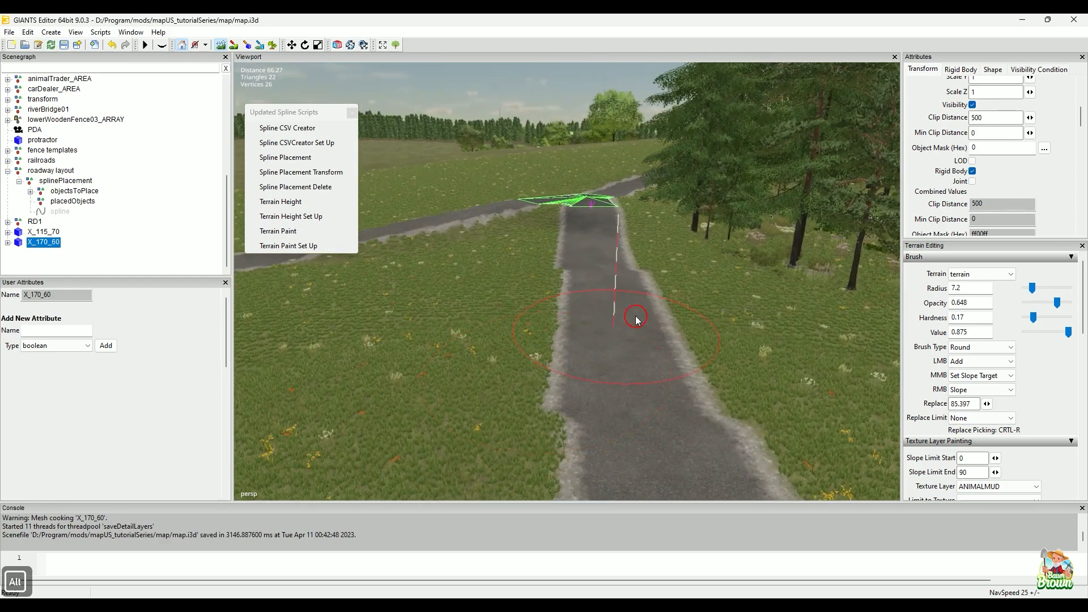
pyautogui.middleClick(635, 382)
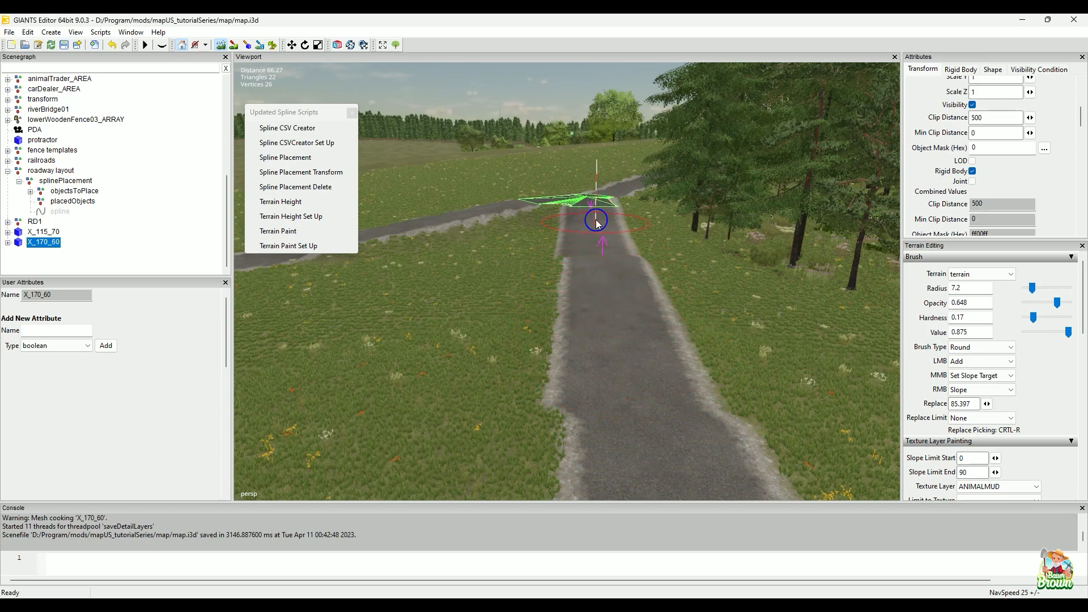
# Raise the terrain brush opacity to 0.761 and slope the side road toward the intersection's edge again
pyautogui.keyDown('alt'); pyautogui.moveTo(610, 255); pyautogui.dragTo(603, 415); pyautogui.keyUp('alt')
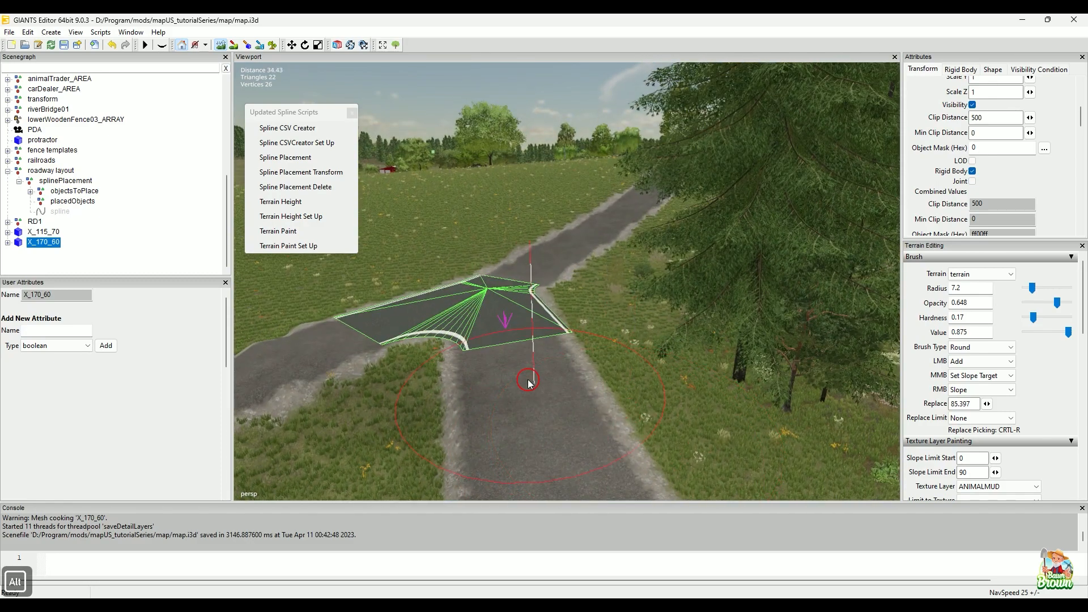
pyautogui.keyDown('alt'); pyautogui.scroll(-2, 557, 402); pyautogui.keyUp('alt')
pyautogui.keyDown('alt'); pyautogui.moveTo(557, 403); pyautogui.dragTo(449, 372); pyautogui.keyUp('alt')
pyautogui.keyDown('alt'); pyautogui.scroll(-2, 505, 372); pyautogui.keyUp('alt')
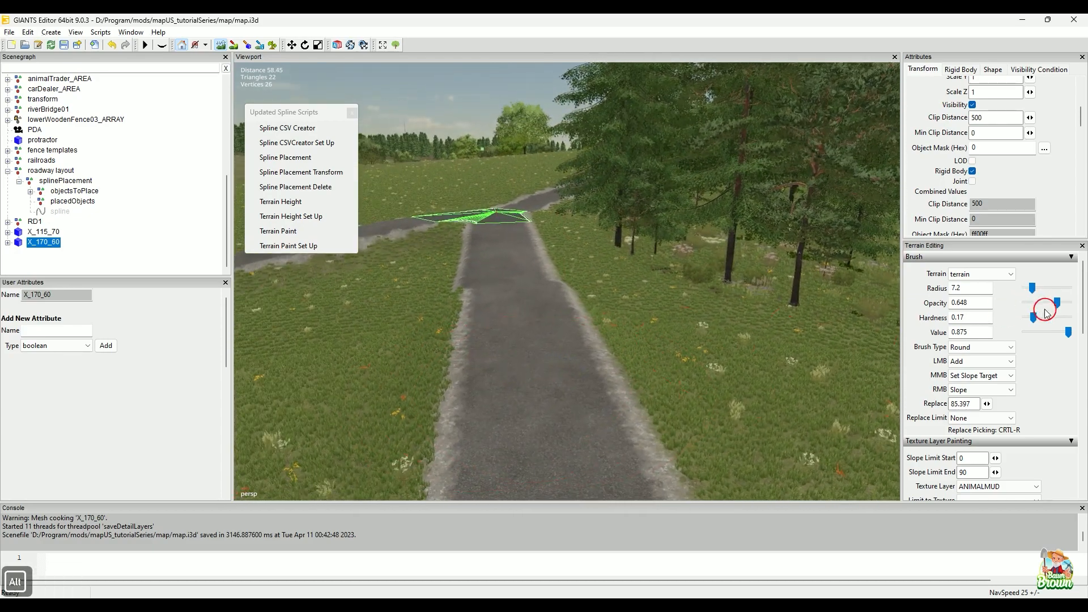
pyautogui.moveTo(1058, 303); pyautogui.dragTo(1063, 302)
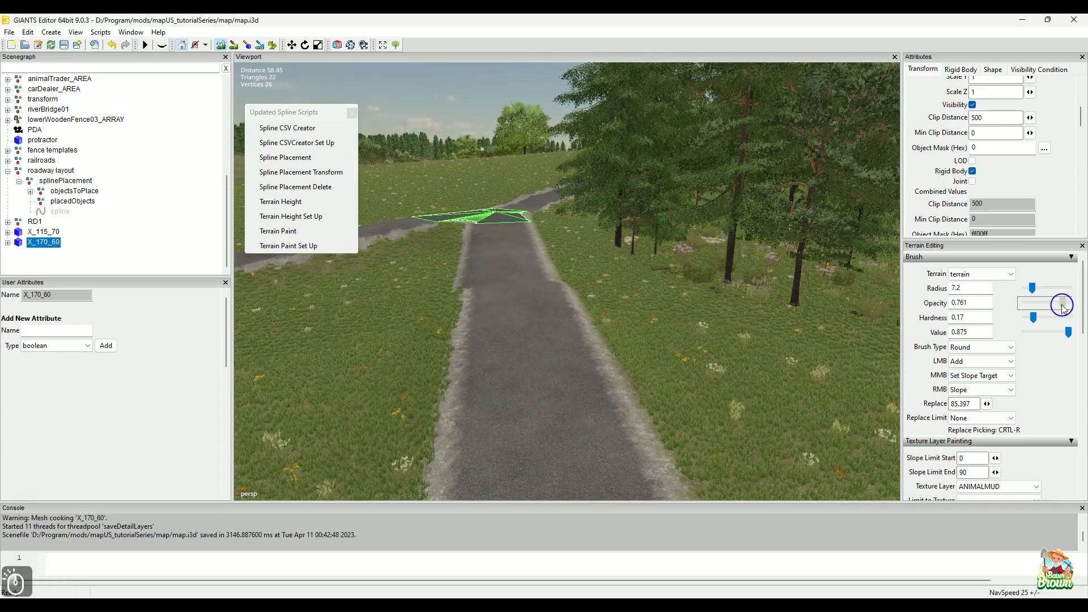
pyautogui.middleClick(546, 386)
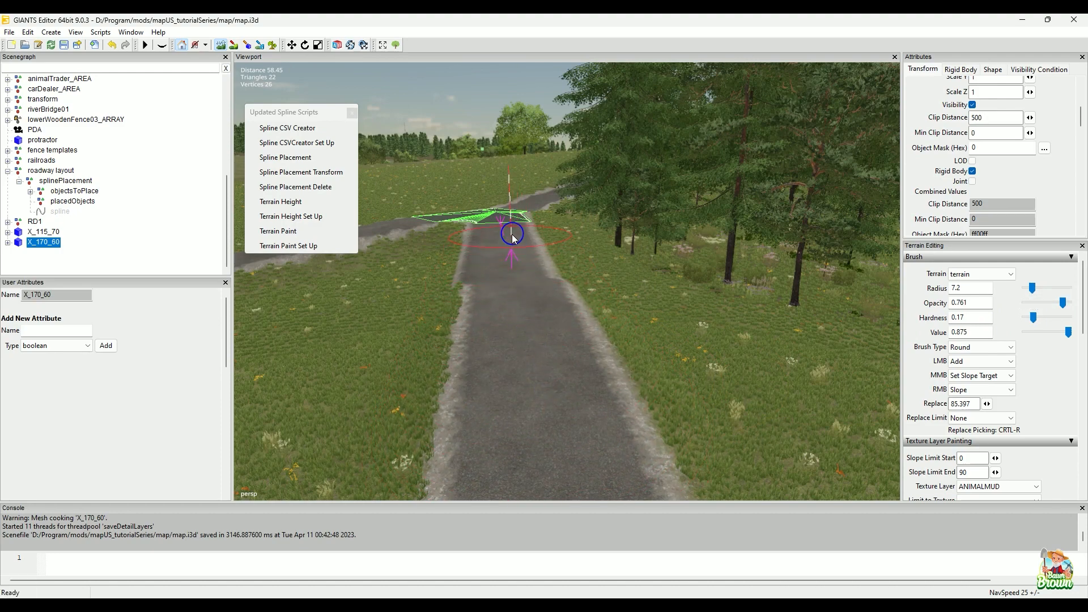
# Set the brush's MMB action to Smooth and smooth the terrain where the side road meets the intersection, using radius 5.2
pyautogui.moveTo(427, 297)
pyautogui.keyDown('alt'); pyautogui.mouseDown()
pyautogui.moveTo(560, 304)
pyautogui.moveTo(556, 332)
pyautogui.moveTo(583, 328)
pyautogui.mouseUp(); pyautogui.keyUp('alt')
pyautogui.scroll(-3, 606, 356)
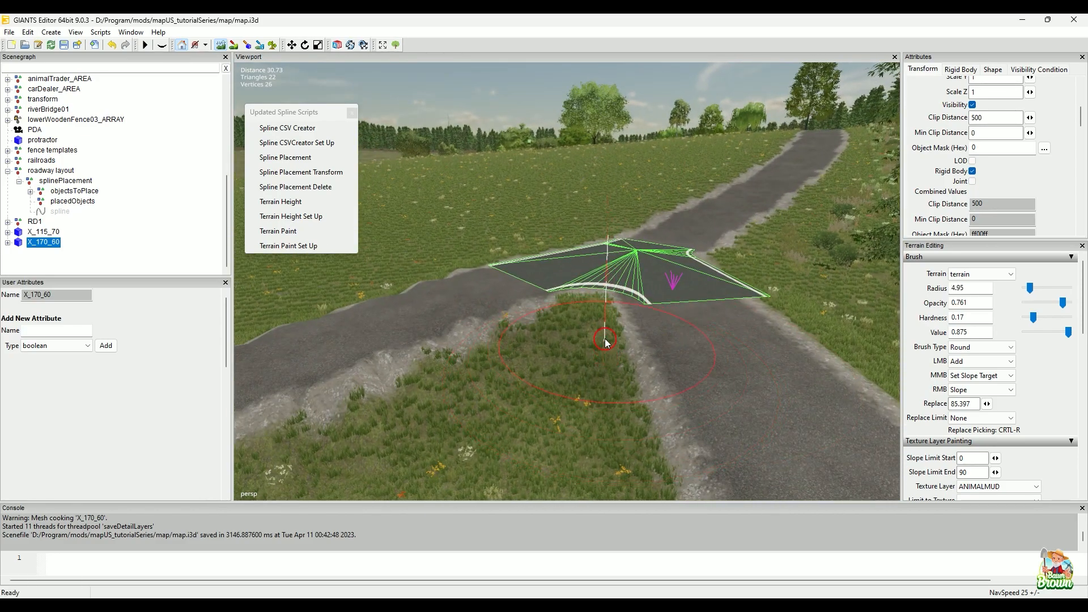
pyautogui.moveTo(696, 290)
pyautogui.mouseDown()
pyautogui.moveTo(689, 277)
pyautogui.moveTo(669, 286)
pyautogui.mouseUp()
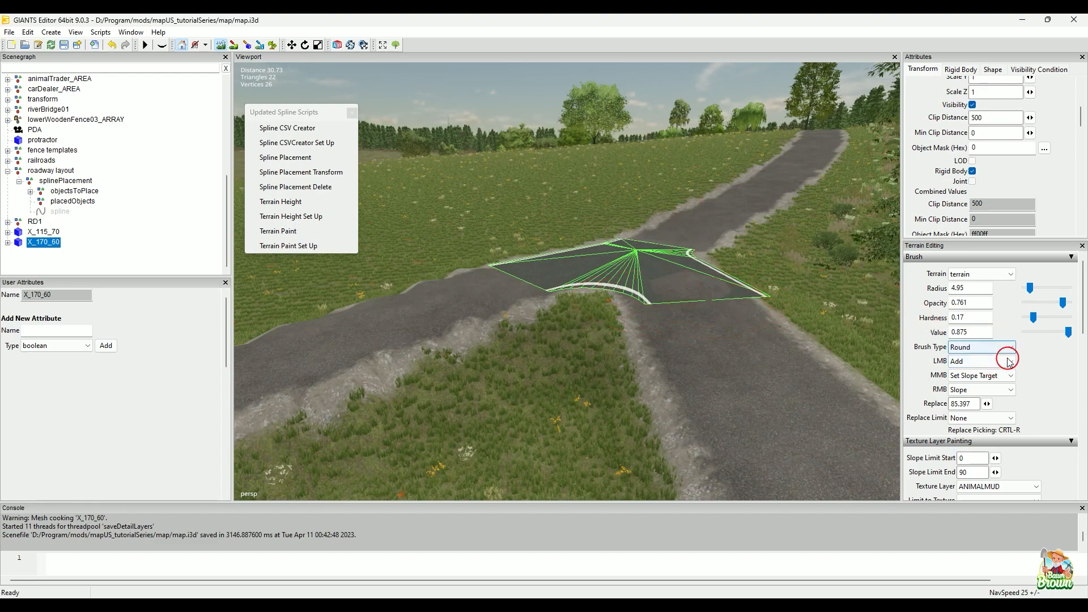
pyautogui.click(1013, 378)
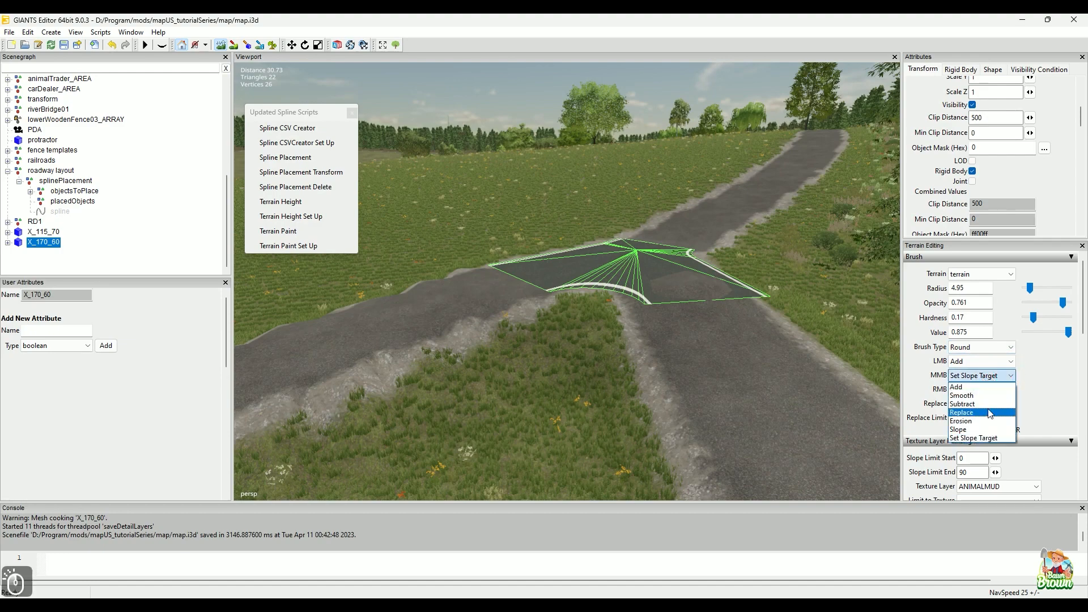
pyautogui.click(993, 396)
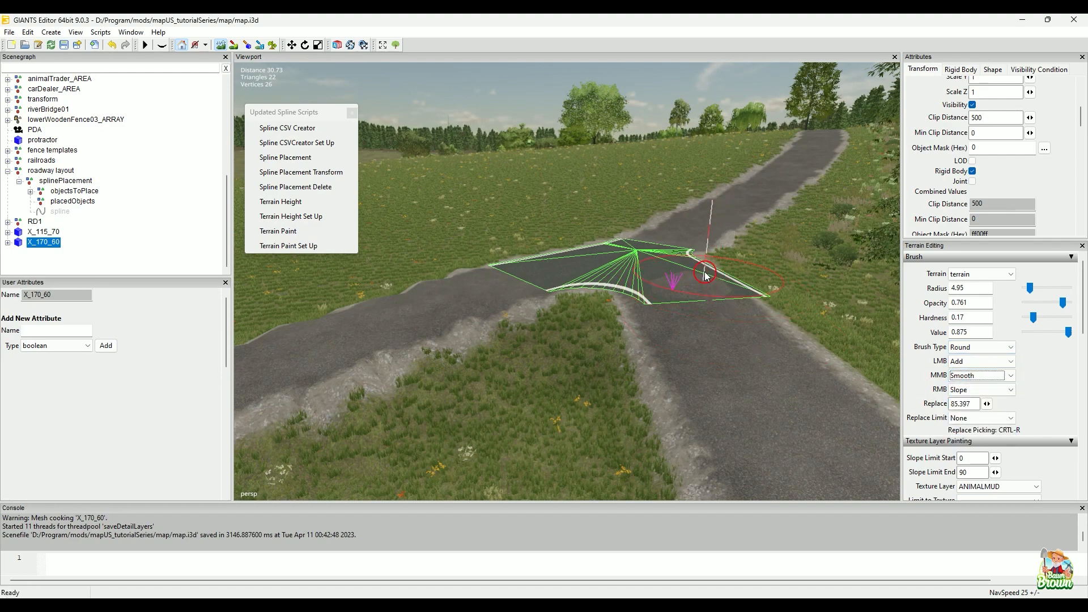
pyautogui.moveTo(751, 309)
pyautogui.mouseDown(button='middle')
pyautogui.moveTo(688, 309)
pyautogui.moveTo(728, 302)
pyautogui.mouseUp(button='middle')
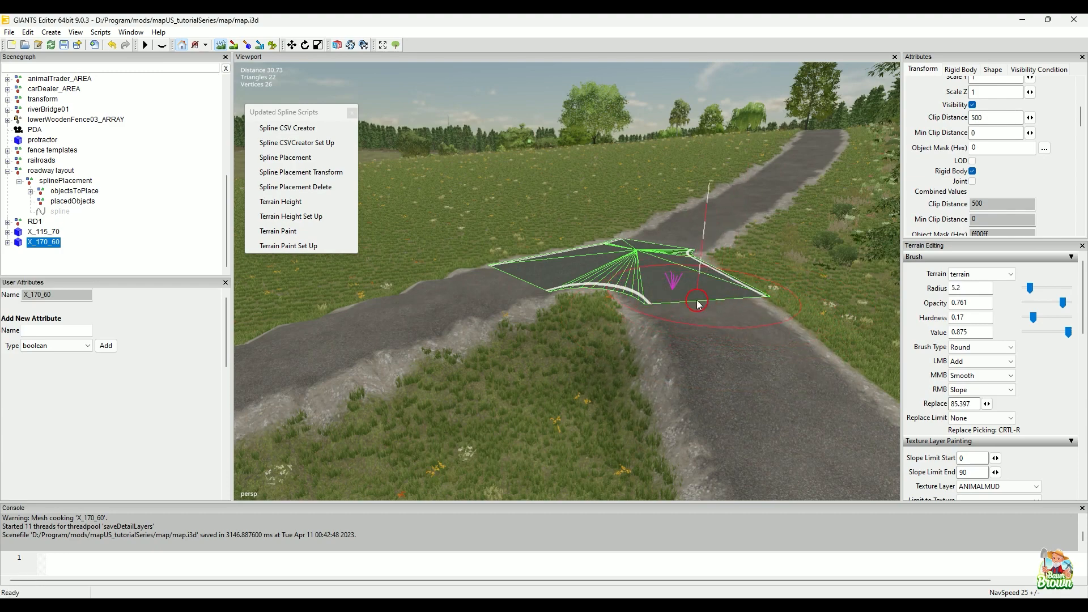
# Return the brush's MMB action to Set Slope Target and slope the side road up to the intersection once more with radius 6.2
pyautogui.keyDown('alt'); pyautogui.moveTo(705, 287); pyautogui.dragTo(668, 355); pyautogui.keyUp('alt')
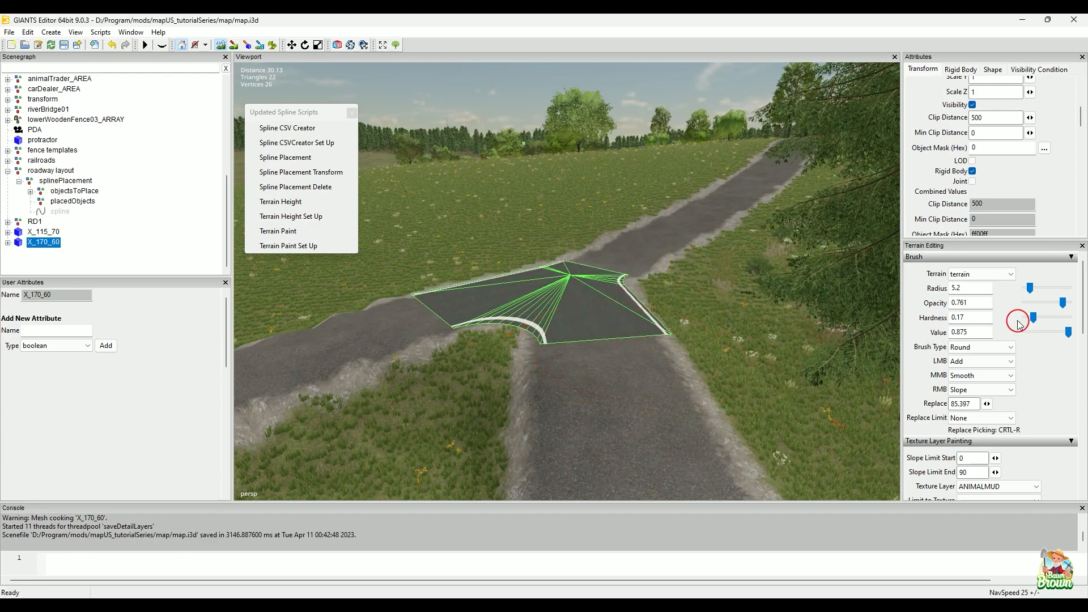
pyautogui.click(976, 375)
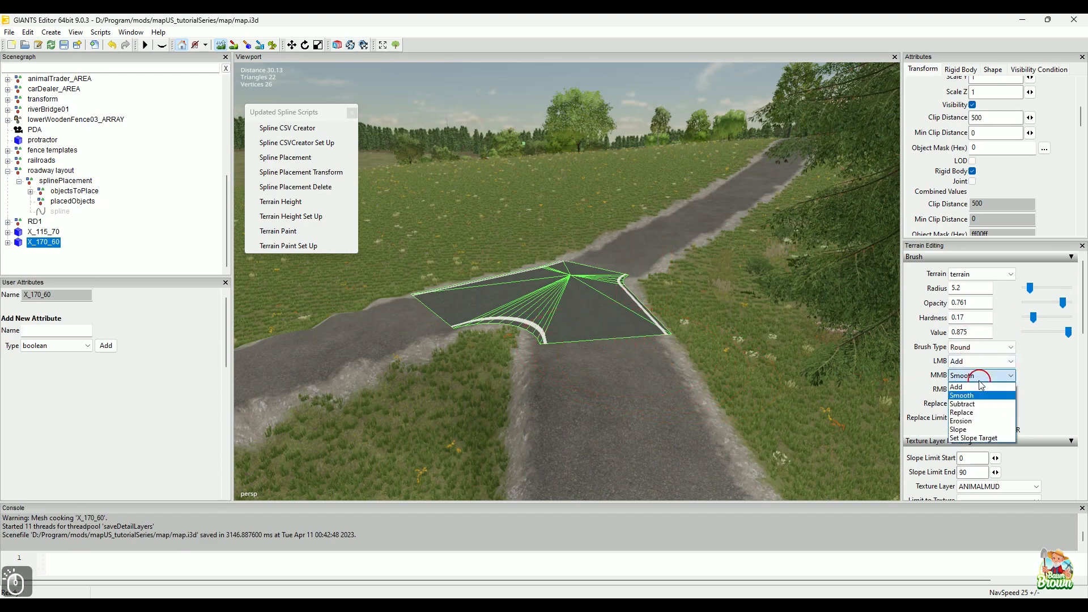
pyautogui.click(985, 437)
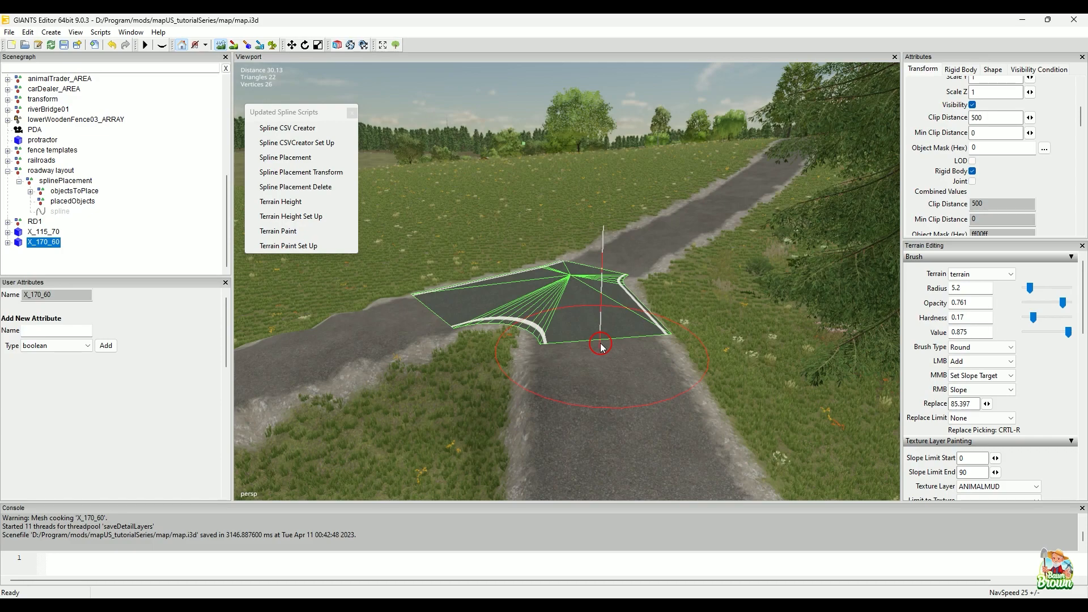
pyautogui.keyDown('alt'); pyautogui.moveTo(599, 347); pyautogui.dragTo(562, 336); pyautogui.keyUp('alt')
pyautogui.scroll(1, 1017, 292)
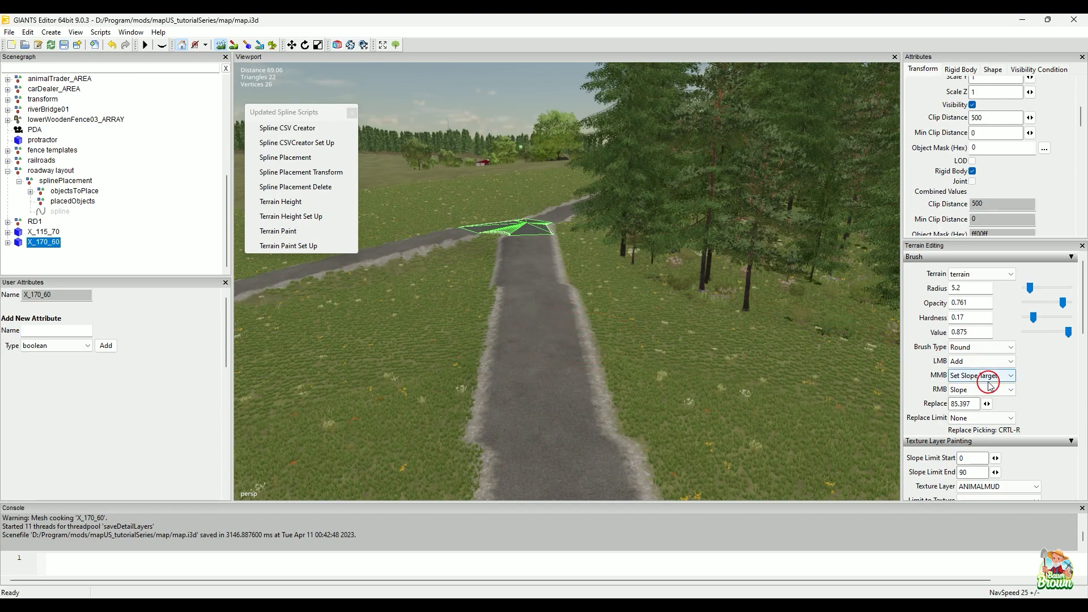
pyautogui.keyDown('ctrl'); pyautogui.scroll(3, 579, 409); pyautogui.keyUp('ctrl')
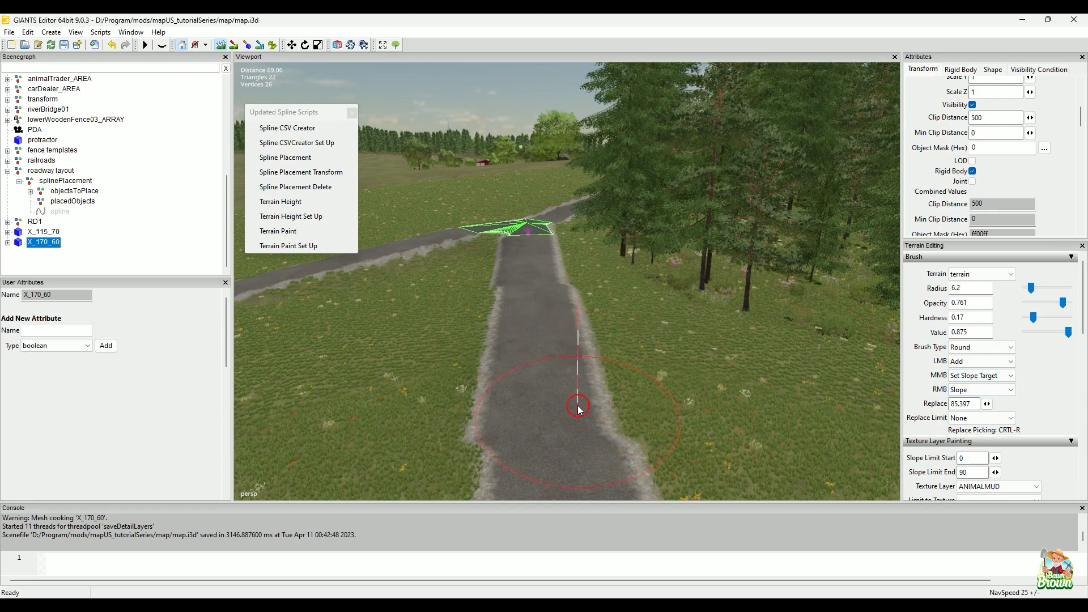
pyautogui.moveTo(551, 412); pyautogui.dragTo(532, 279, button='right')
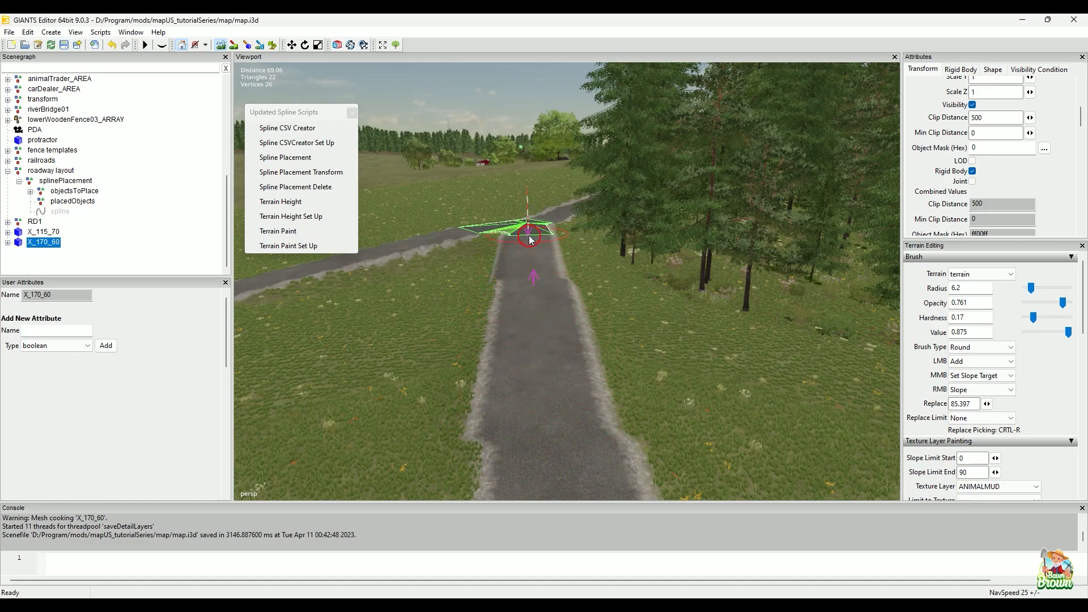
# Save the map scene with the roads sloped to the X_170_60 intersection
pyautogui.keyDown('alt'); pyautogui.moveTo(357, 382); pyautogui.dragTo(789, 380, button='right'); pyautogui.keyUp('alt')
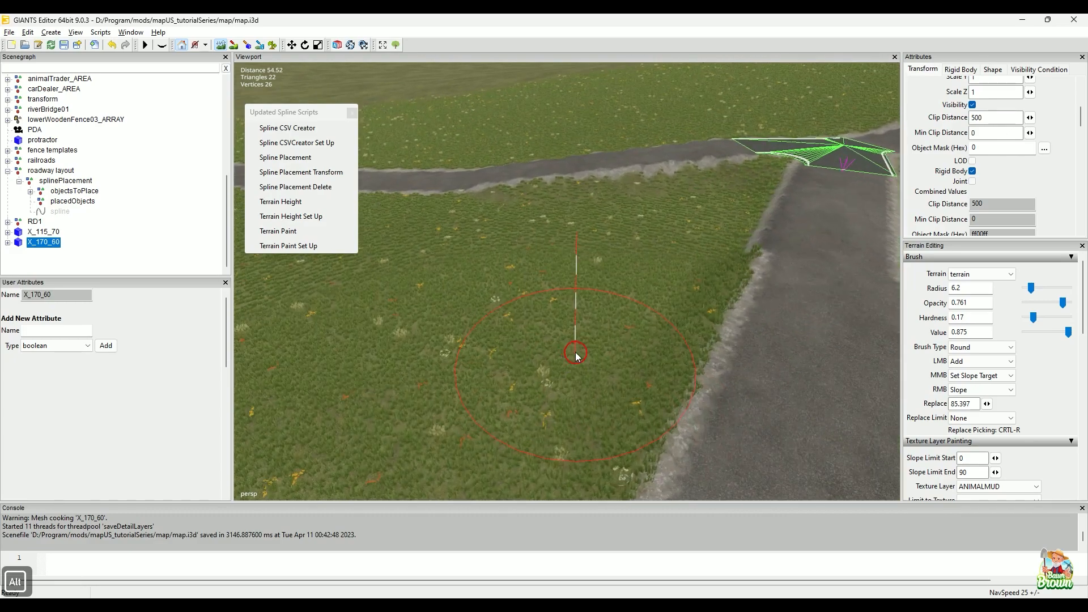
pyautogui.keyDown('alt'); pyautogui.moveTo(634, 374); pyautogui.dragTo(677, 308); pyautogui.keyUp('alt')
pyautogui.keyDown('alt'); pyautogui.moveTo(443, 320); pyautogui.dragTo(771, 379); pyautogui.keyUp('alt')
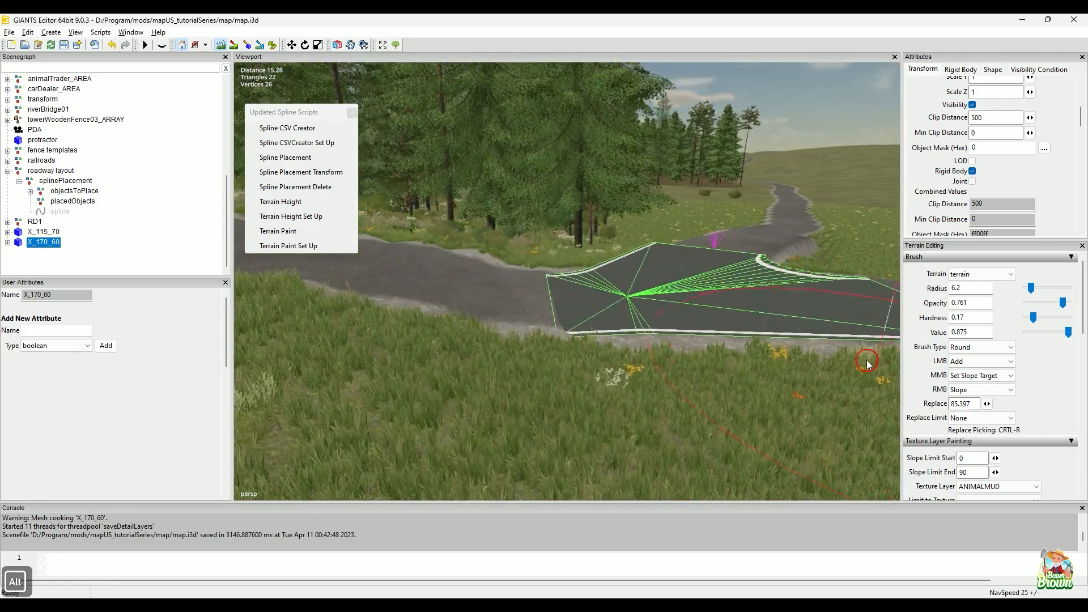
pyautogui.keyDown('alt'); pyautogui.moveTo(867, 363); pyautogui.dragTo(697, 423); pyautogui.keyUp('alt')
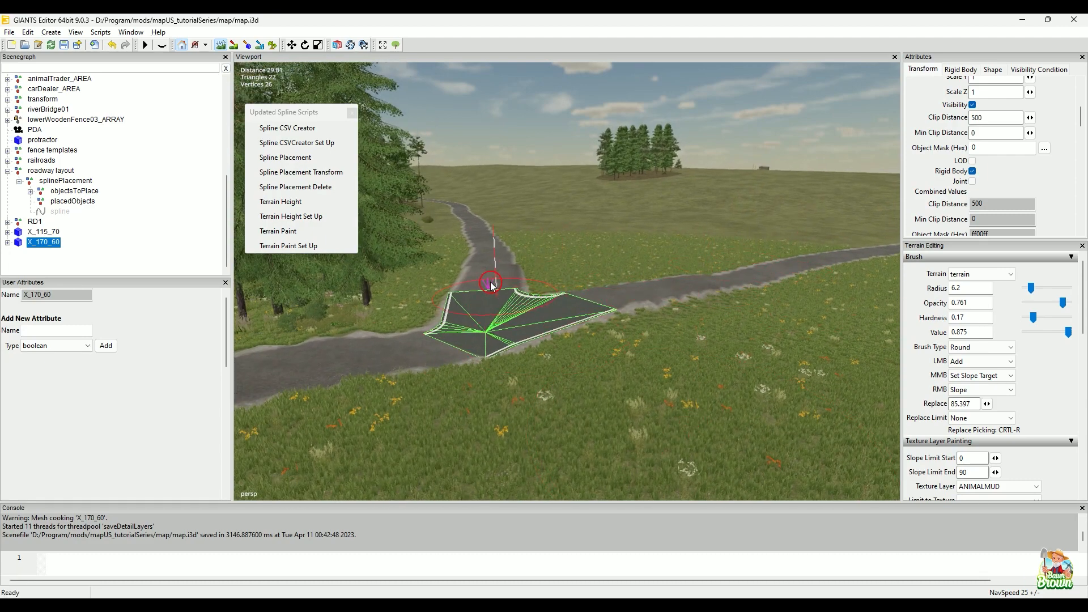
pyautogui.keyDown('alt'); pyautogui.moveTo(572, 340); pyautogui.dragTo(433, 383); pyautogui.keyUp('alt')
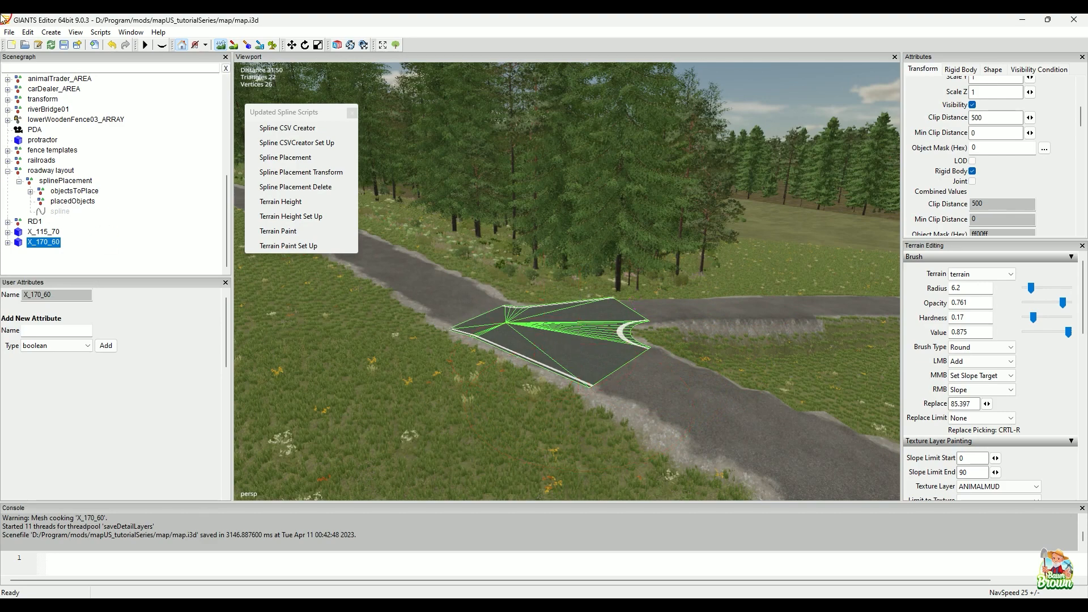
pyautogui.click(65, 46)
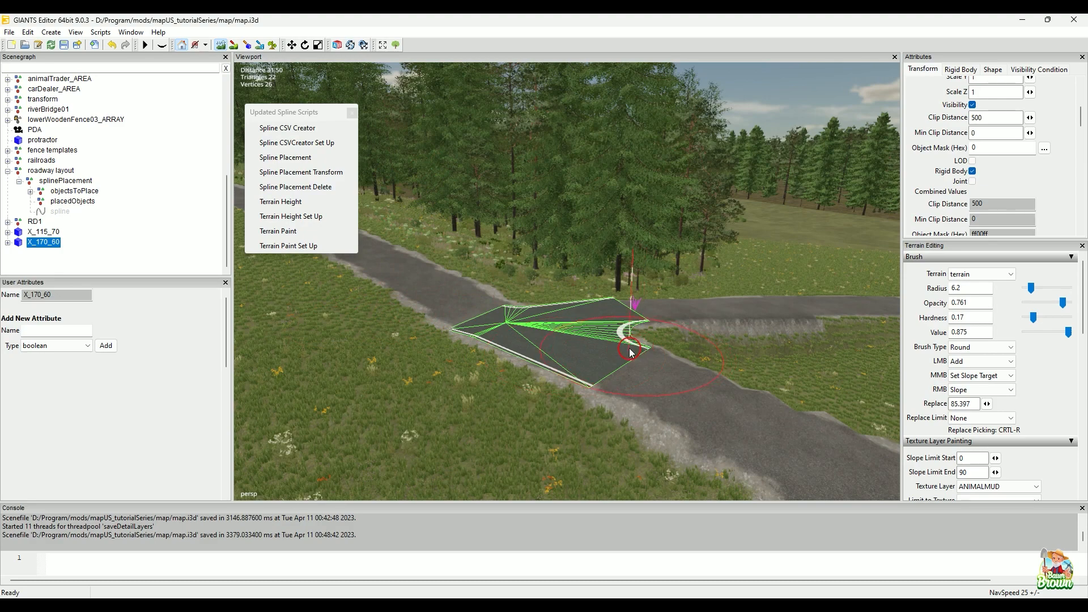
# Set the terrain brush's RMB action to Subtract and MMB action to Smooth, with opacity and value both 0.102
pyautogui.click(997, 391)
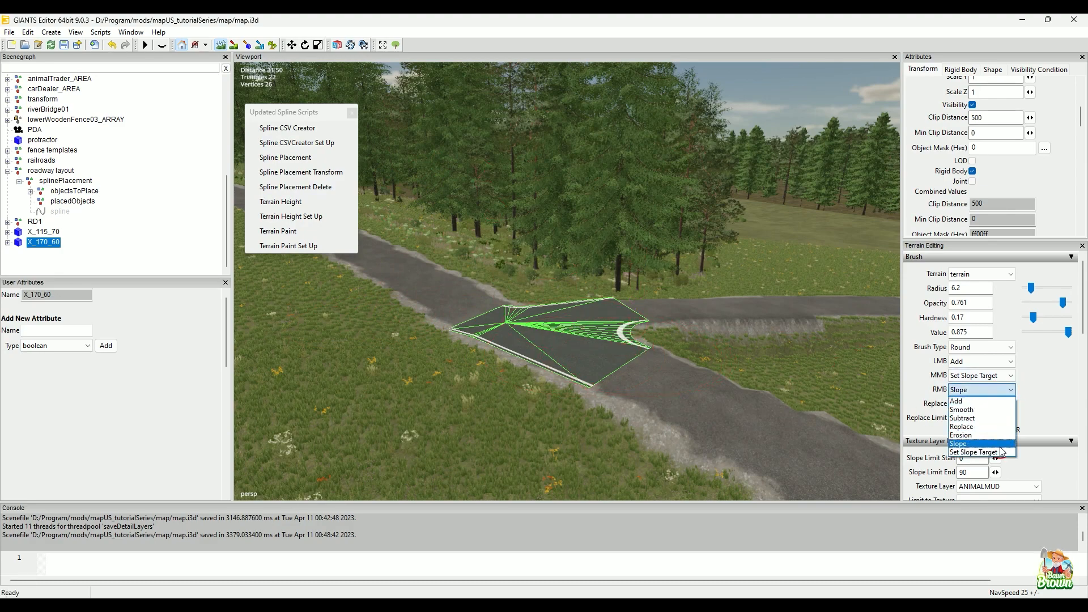
pyautogui.click(1002, 418)
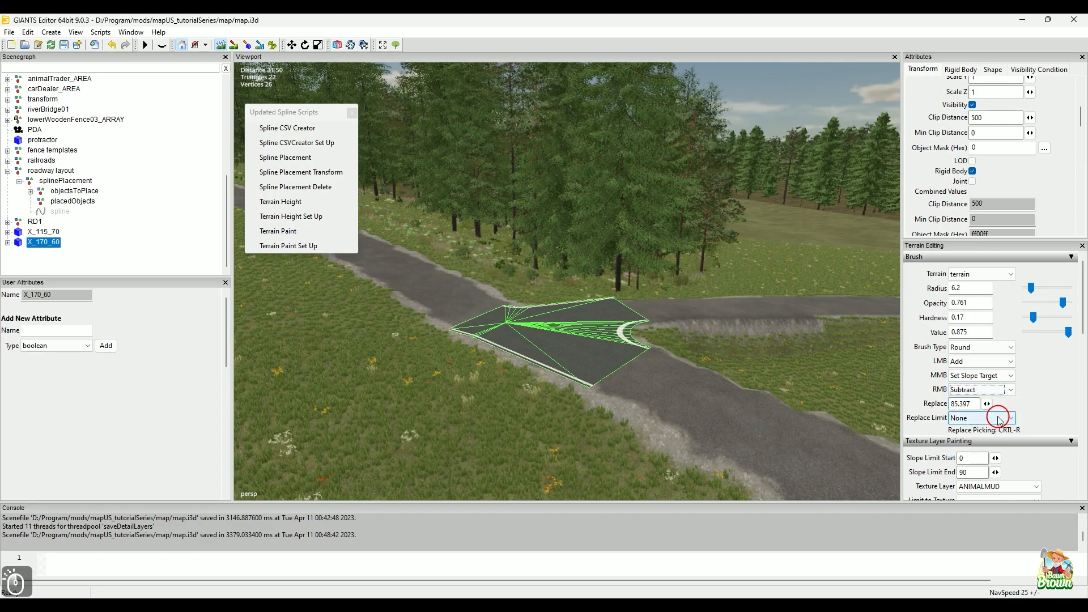
pyautogui.click(987, 373)
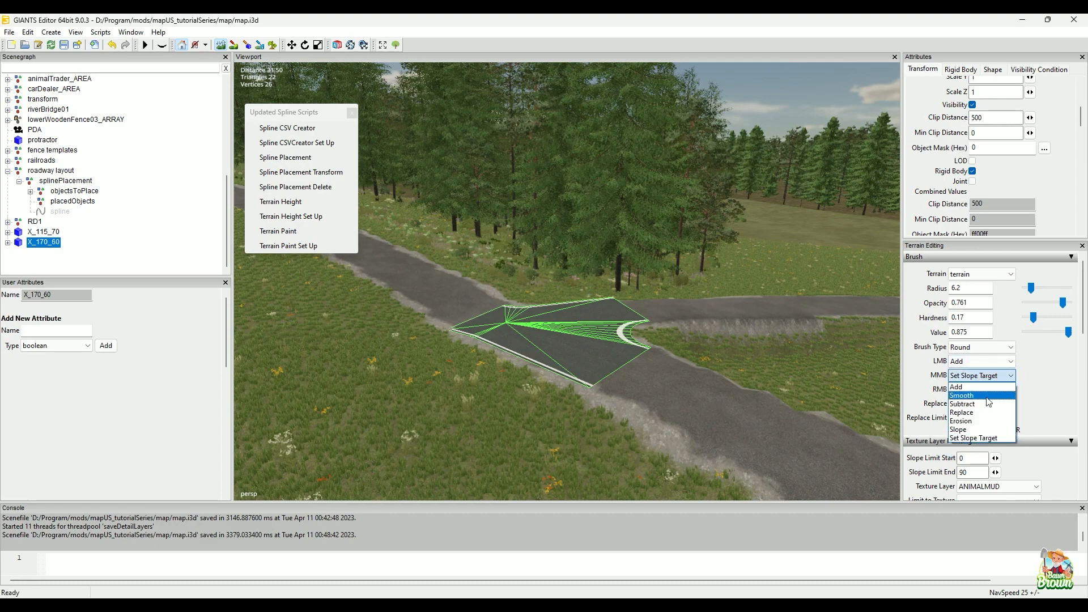
pyautogui.click(987, 396)
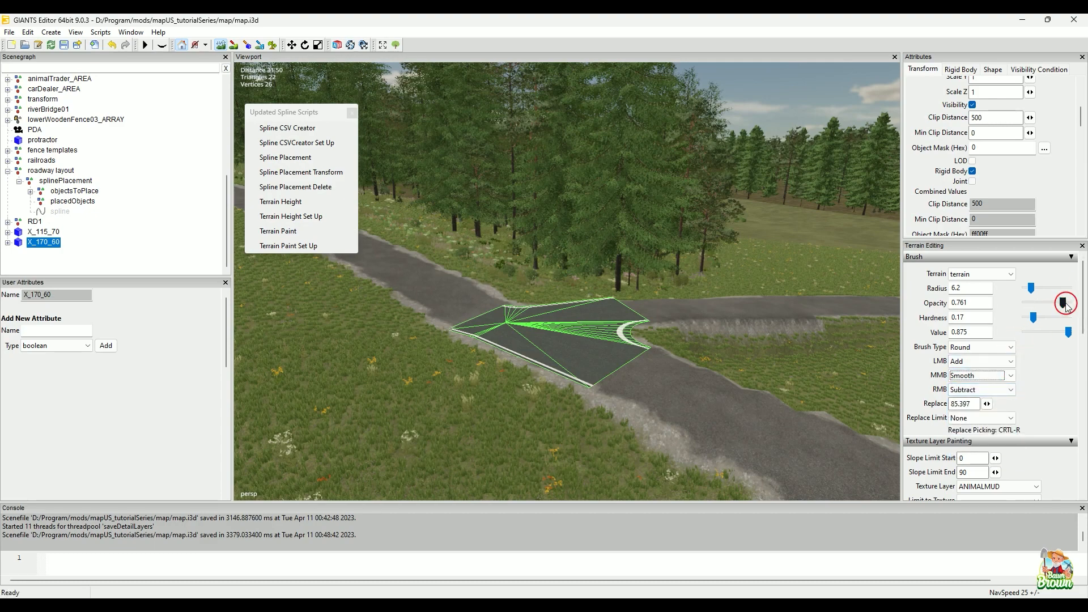
pyautogui.moveTo(1064, 303); pyautogui.dragTo(1030, 333)
pyautogui.click(1051, 330)
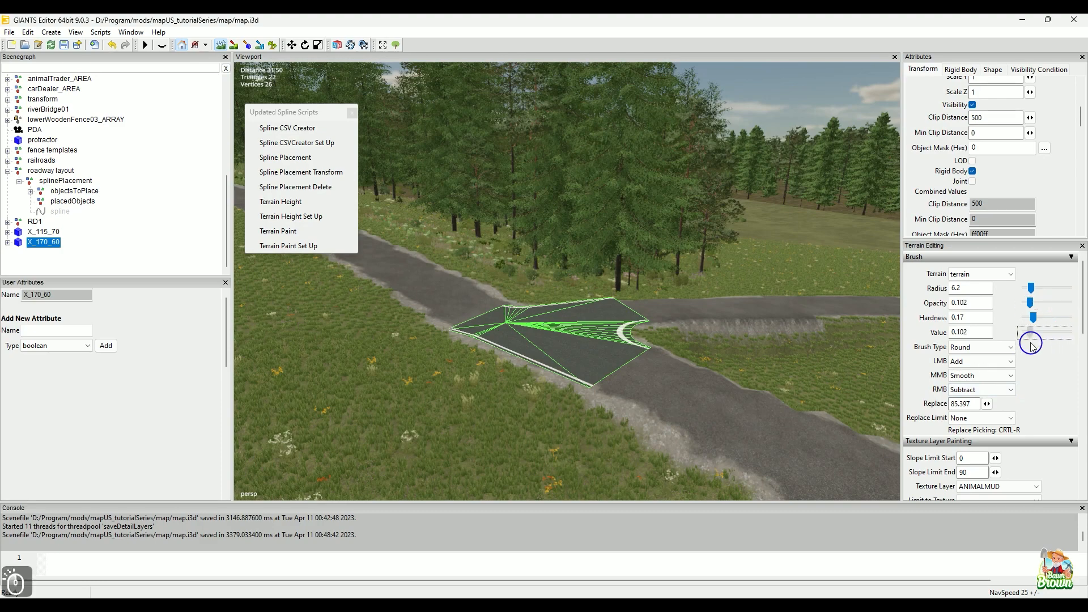
# Examine the map's other three-way junction past the farmyard, where the terrain roads meet the marked road pieces
pyautogui.keyDown('alt'); pyautogui.moveTo(700, 239); pyautogui.dragTo(559, 413, button='right'); pyautogui.keyUp('alt')
pyautogui.moveTo(811, 272)
pyautogui.keyDown('alt'); pyautogui.mouseDown(button='middle')
pyautogui.moveTo(751, 328)
pyautogui.moveTo(416, 491)
pyautogui.mouseUp(button='middle'); pyautogui.keyUp('alt')
pyautogui.keyDown('alt'); pyautogui.moveTo(714, 287); pyautogui.dragTo(329, 491, button='middle'); pyautogui.keyUp('alt')
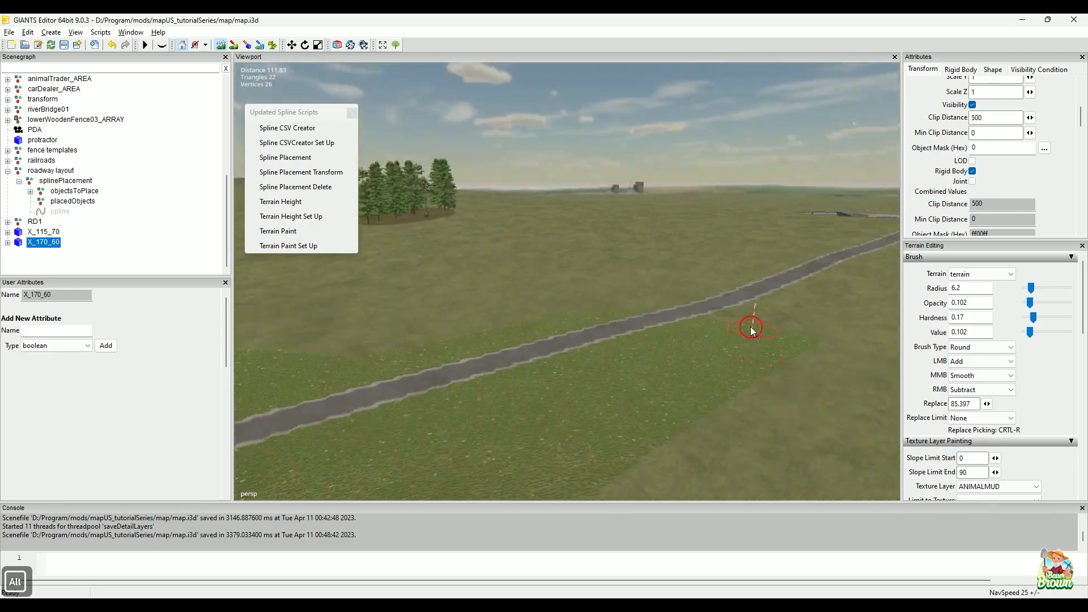
pyautogui.keyDown('alt'); pyautogui.moveTo(328, 491); pyautogui.dragTo(924, 253, button='right'); pyautogui.keyUp('alt')
pyautogui.keyDown('alt'); pyautogui.moveTo(397, 442); pyautogui.dragTo(768, 280, button='right'); pyautogui.keyUp('alt')
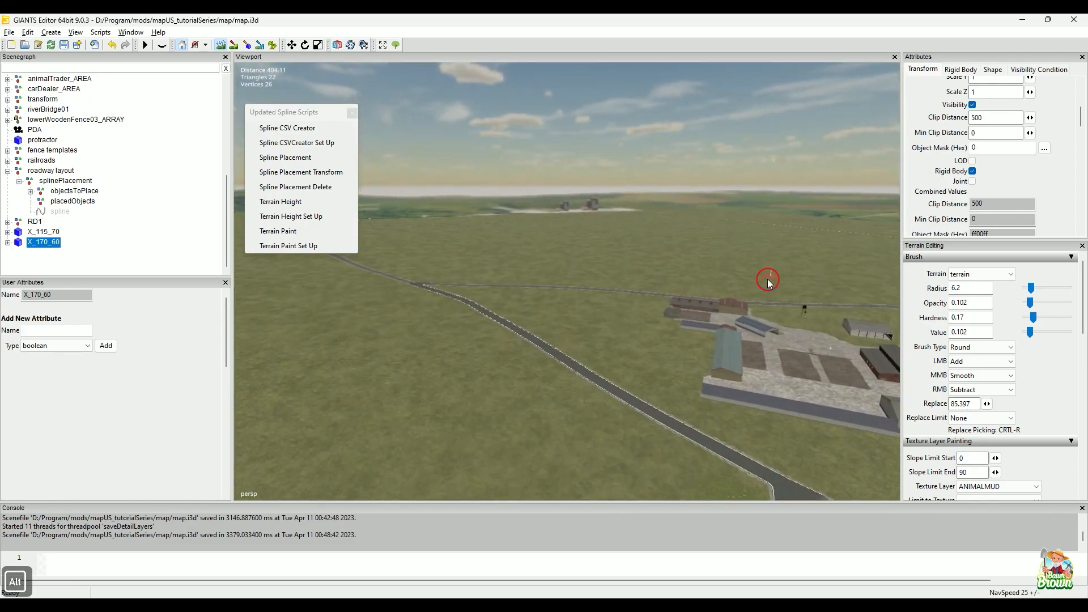
pyautogui.keyDown('alt'); pyautogui.moveTo(768, 280); pyautogui.dragTo(537, 410); pyautogui.keyUp('alt')
pyautogui.keyDown('alt'); pyautogui.moveTo(536, 410); pyautogui.dragTo(508, 323, button='right'); pyautogui.keyUp('alt')
pyautogui.keyDown('alt'); pyautogui.moveTo(508, 323); pyautogui.dragTo(392, 175, button='middle'); pyautogui.keyUp('alt')
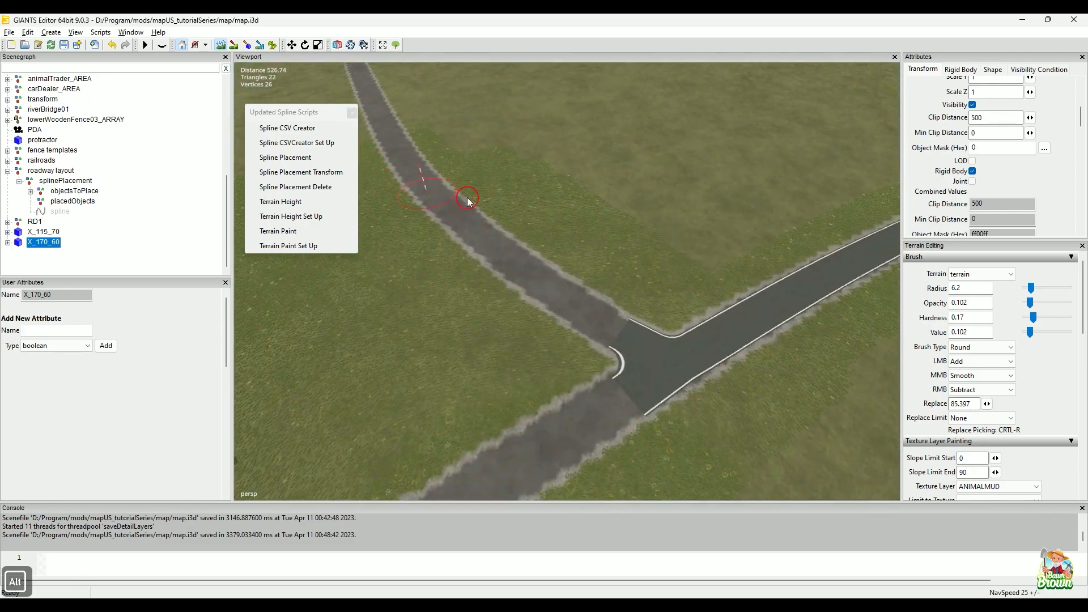
# Turn off terrain sculpting at the three-way junction where the side road meets the marked road piece
pyautogui.keyDown('alt'); pyautogui.moveTo(697, 227); pyautogui.dragTo(527, 338); pyautogui.keyUp('alt')
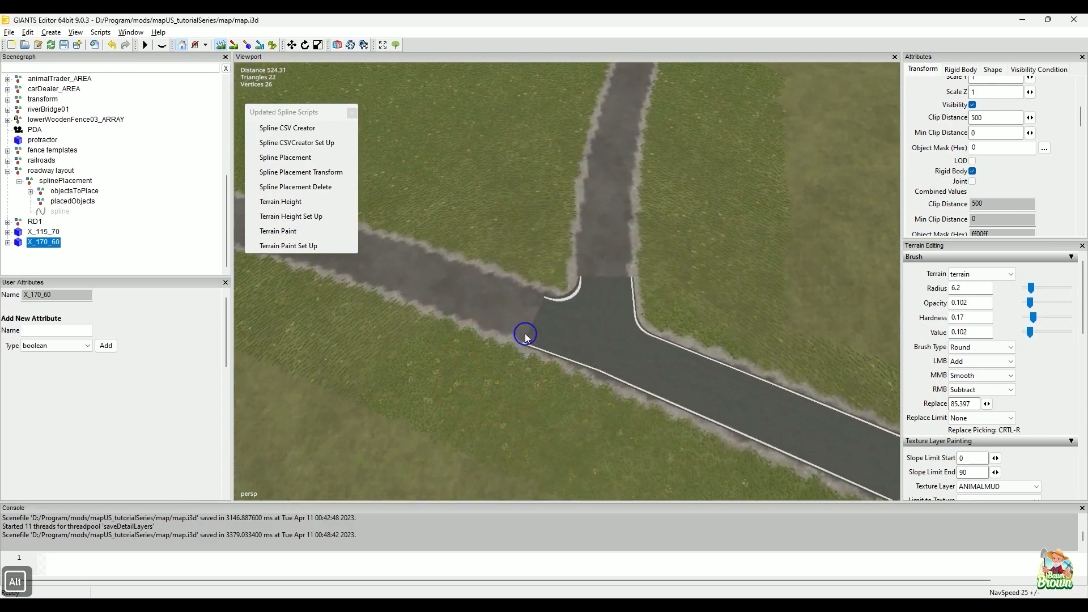
pyautogui.keyDown('alt'); pyautogui.moveTo(527, 338); pyautogui.dragTo(597, 263, button='right'); pyautogui.keyUp('alt')
pyautogui.keyDown('alt'); pyautogui.moveTo(597, 264); pyautogui.dragTo(623, 303, button='middle'); pyautogui.keyUp('alt')
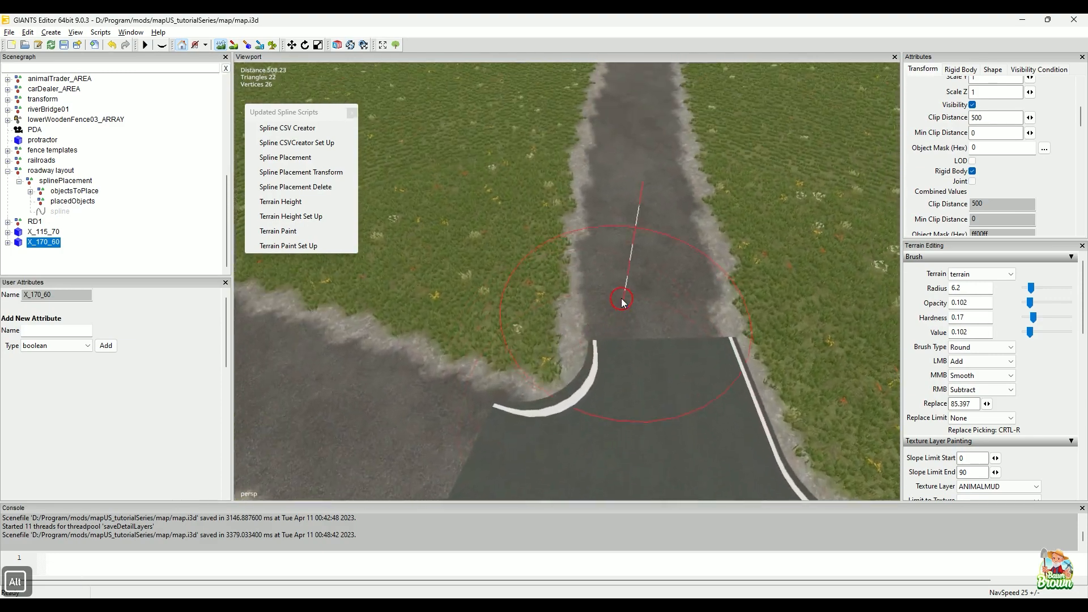
pyautogui.click(222, 44)
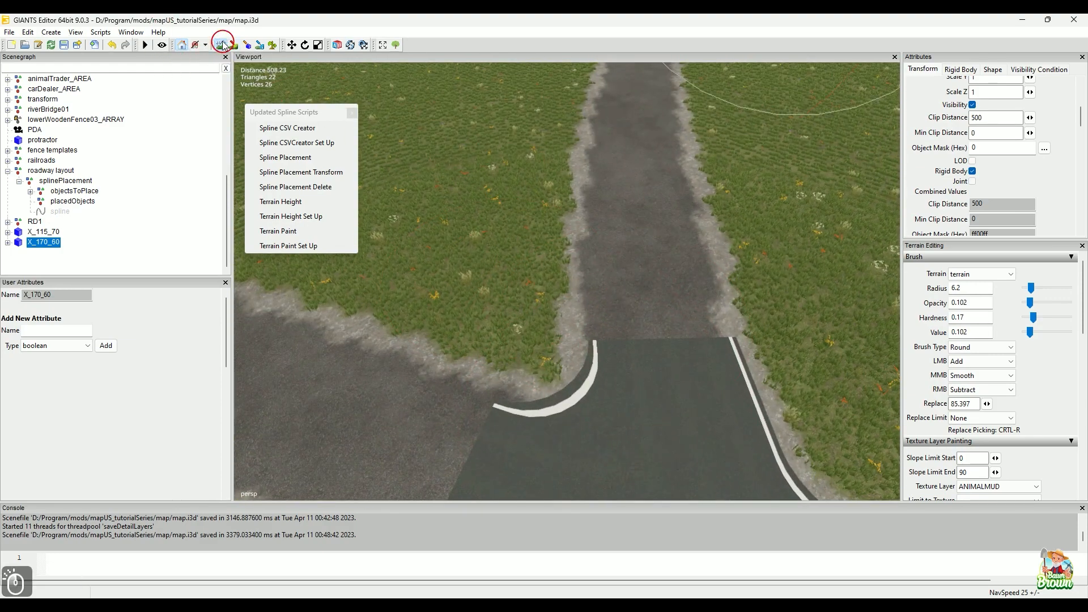
# Try to move the X_115_70 and X_170_60 nodes together within the scenegraph, and place X_115_70 below X_170_60
pyautogui.keyDown('ctrl'); pyautogui.click(59, 232); pyautogui.keyUp('ctrl')
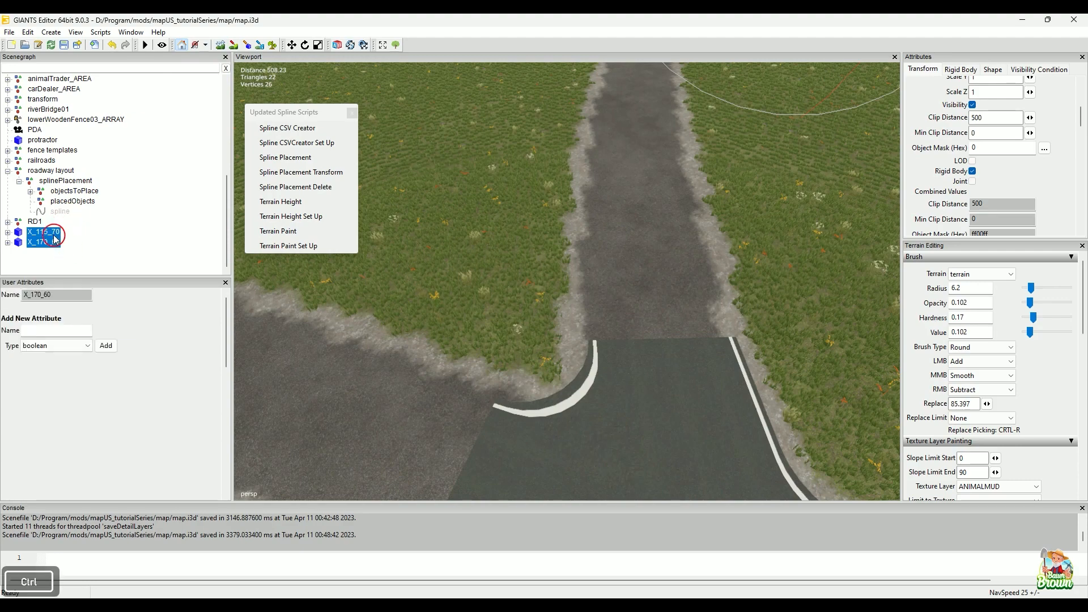
pyautogui.moveTo(46, 237); pyautogui.dragTo(73, 245)
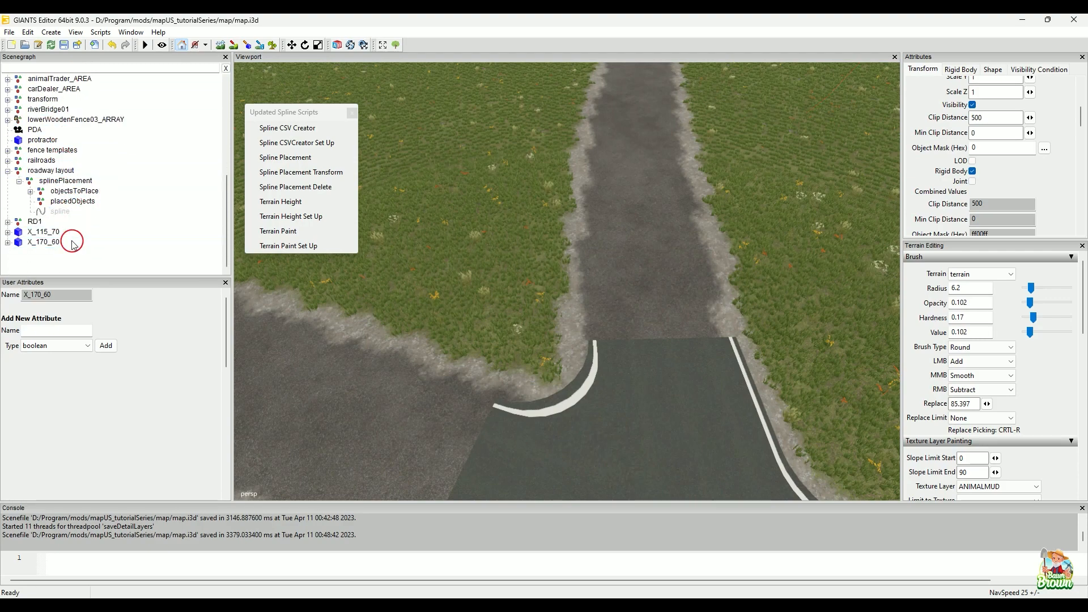
pyautogui.click(59, 232)
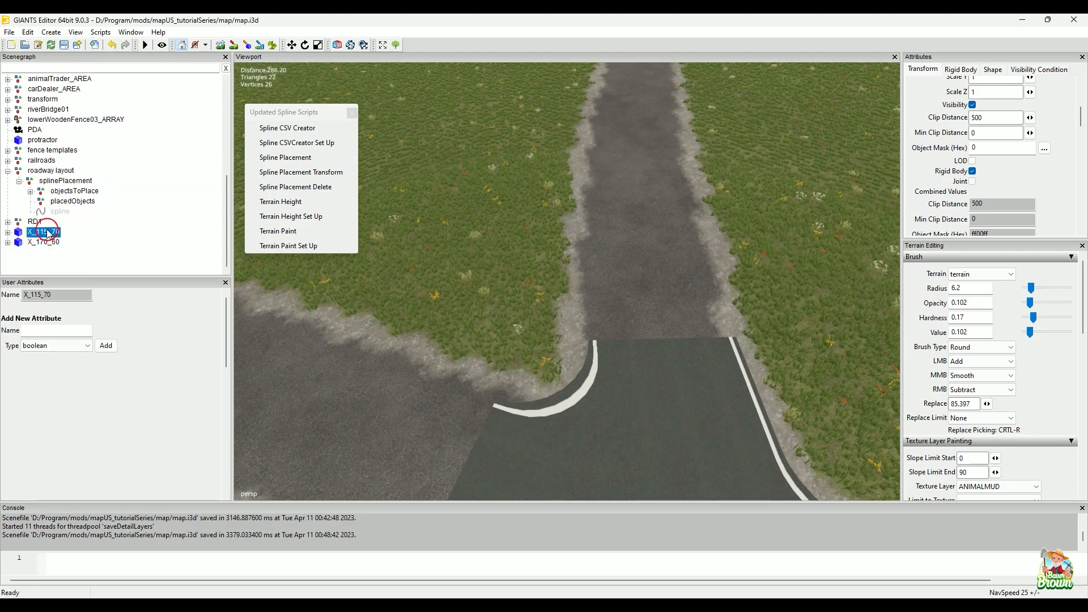
pyautogui.moveTo(67, 174); pyautogui.dragTo(102, 67)
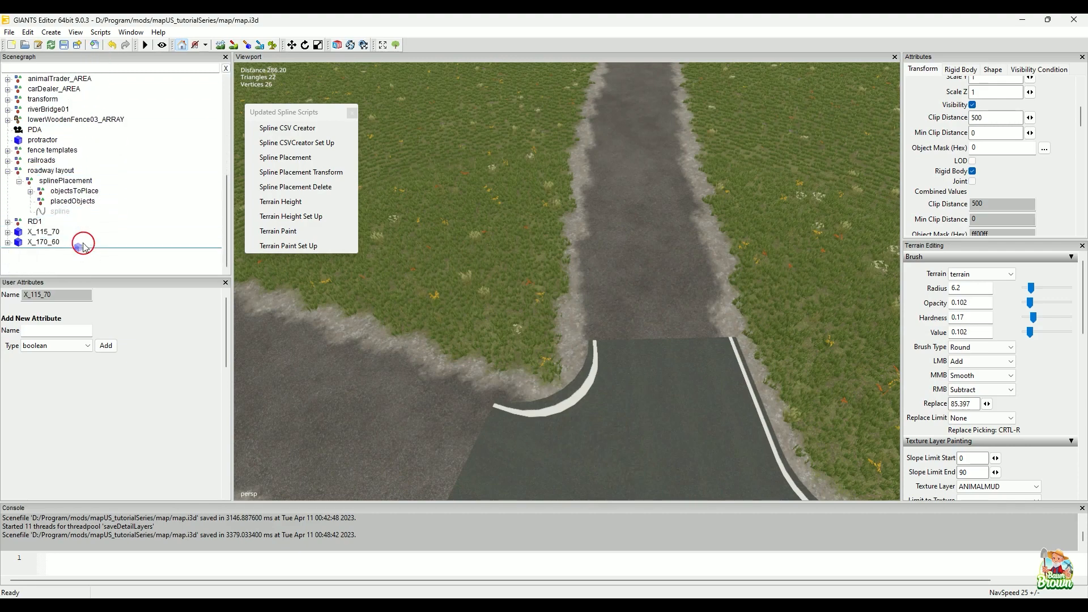
pyautogui.moveTo(83, 246); pyautogui.dragTo(74, 195)
pyautogui.click(45, 232)
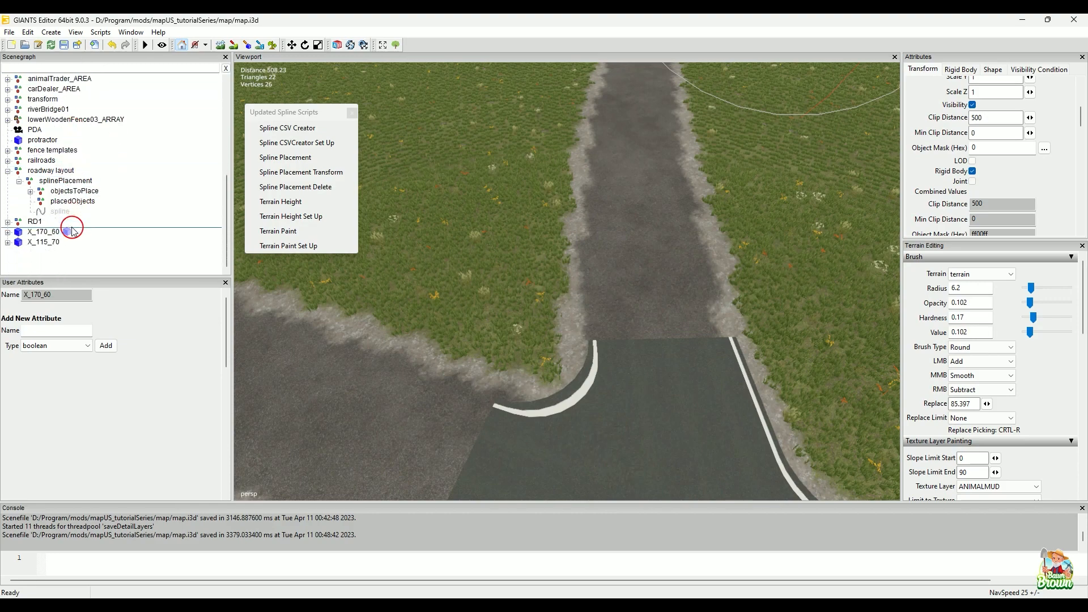
pyautogui.moveTo(68, 237); pyautogui.dragTo(62, 237)
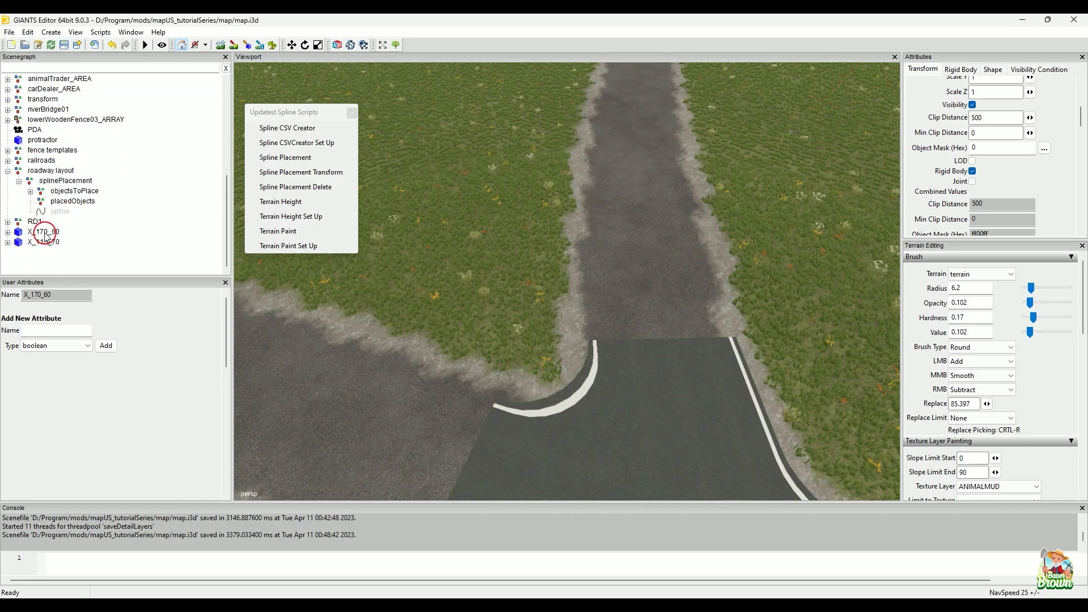
# Try dragging X_170_60 to a new place in the scenegraph and inspect the roadSystem's intersections group
pyautogui.click(51, 201)
pyautogui.click(43, 232)
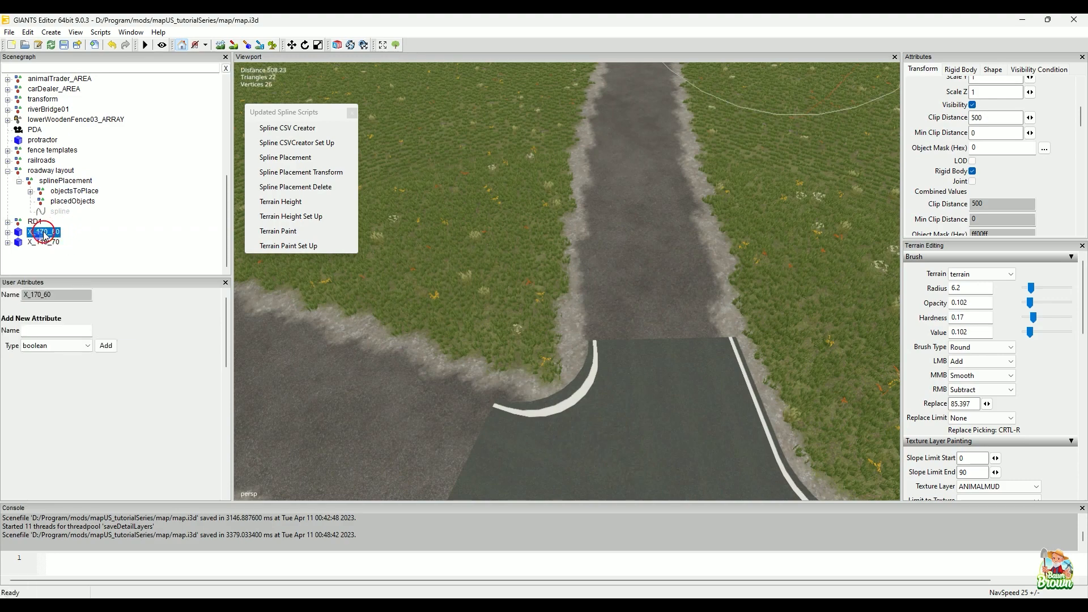
pyautogui.moveTo(44, 233); pyautogui.dragTo(76, 241)
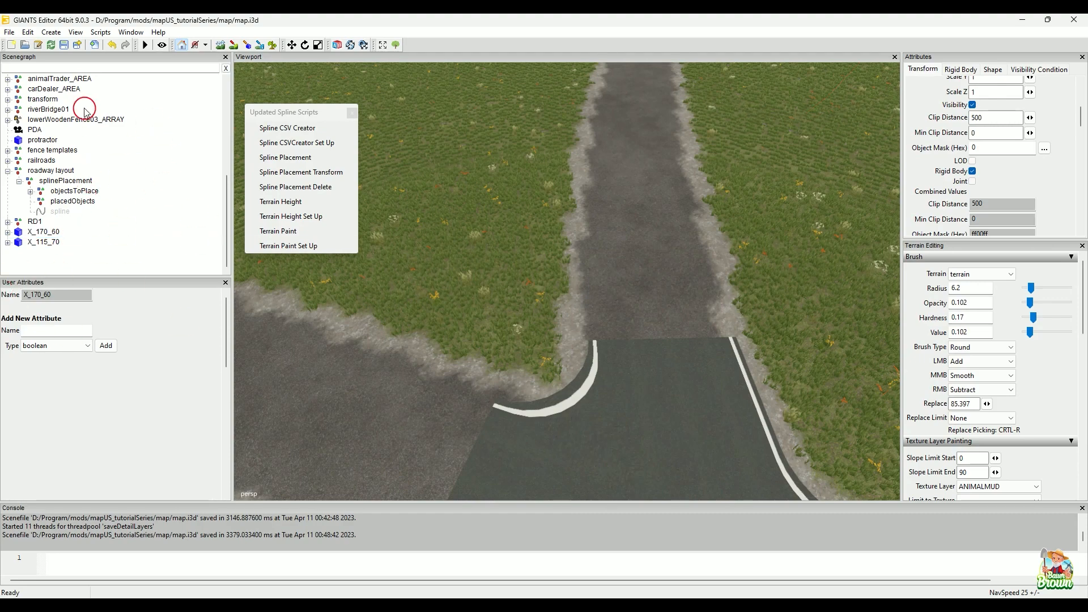
pyautogui.scroll(1, 78, 97)
pyautogui.scroll(2, 108, 233)
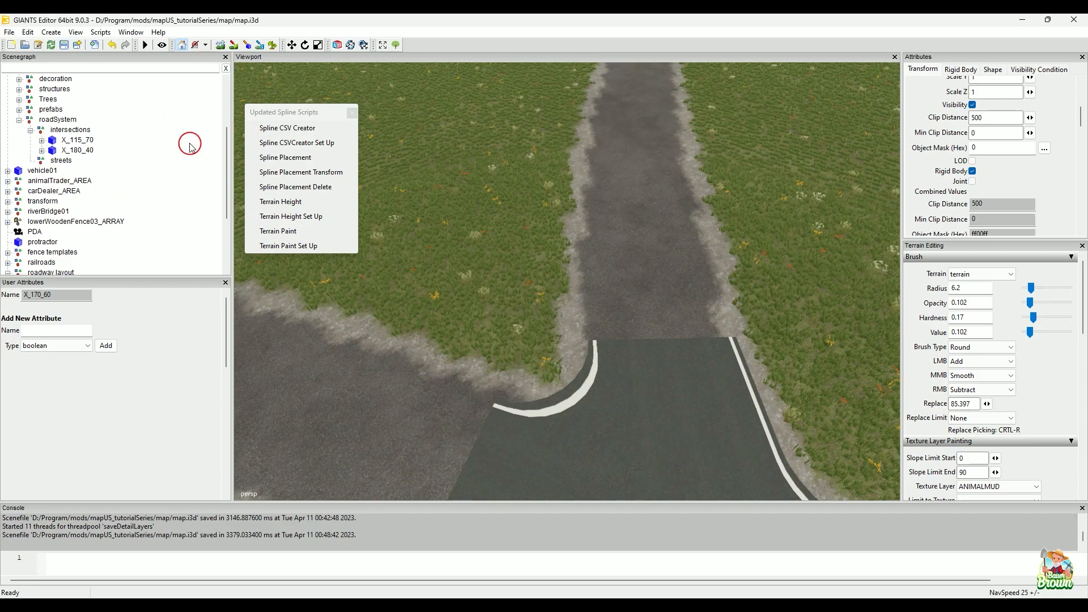
pyautogui.scroll(-2, 159, 213)
pyautogui.scroll(-1, 159, 213)
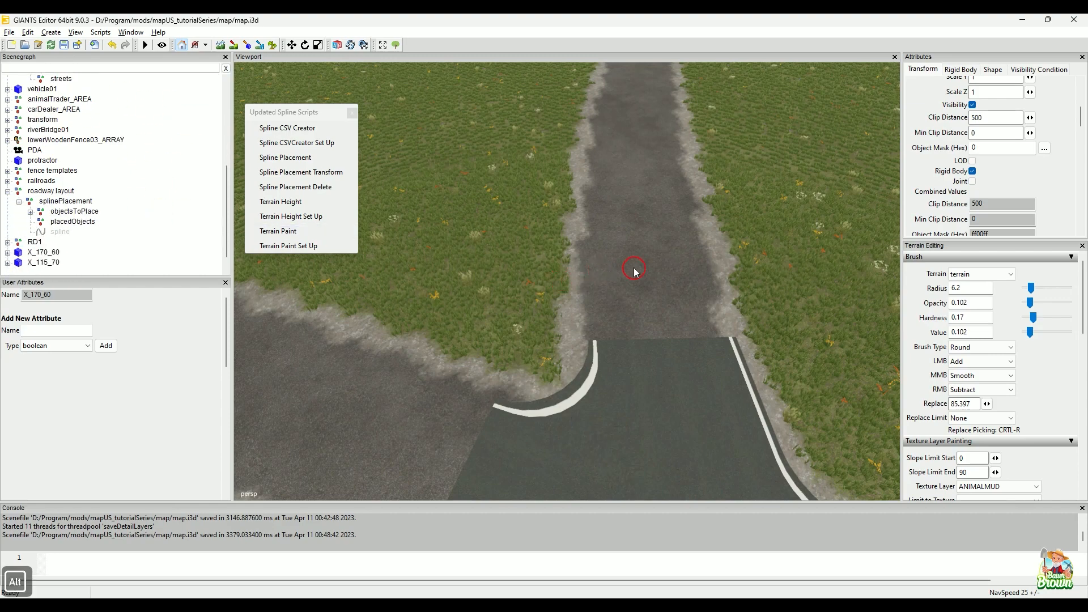
# Create a new spline for the road leading away from the three-way junction
pyautogui.keyDown('alt'); pyautogui.moveTo(636, 263); pyautogui.dragTo(487, 326); pyautogui.keyUp('alt')
pyautogui.click(51, 32)
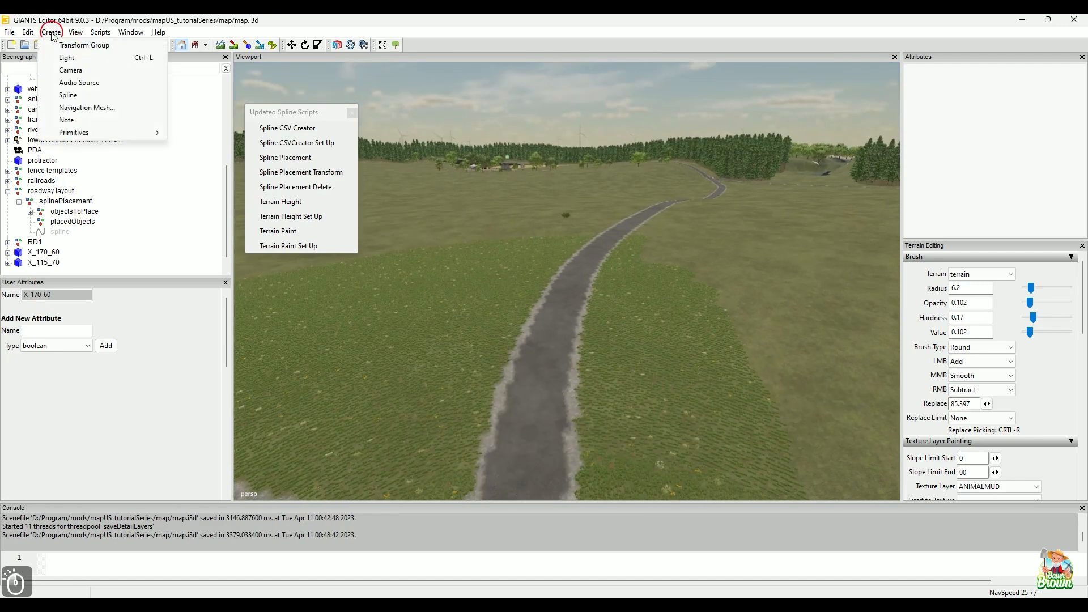
pyautogui.click(67, 96)
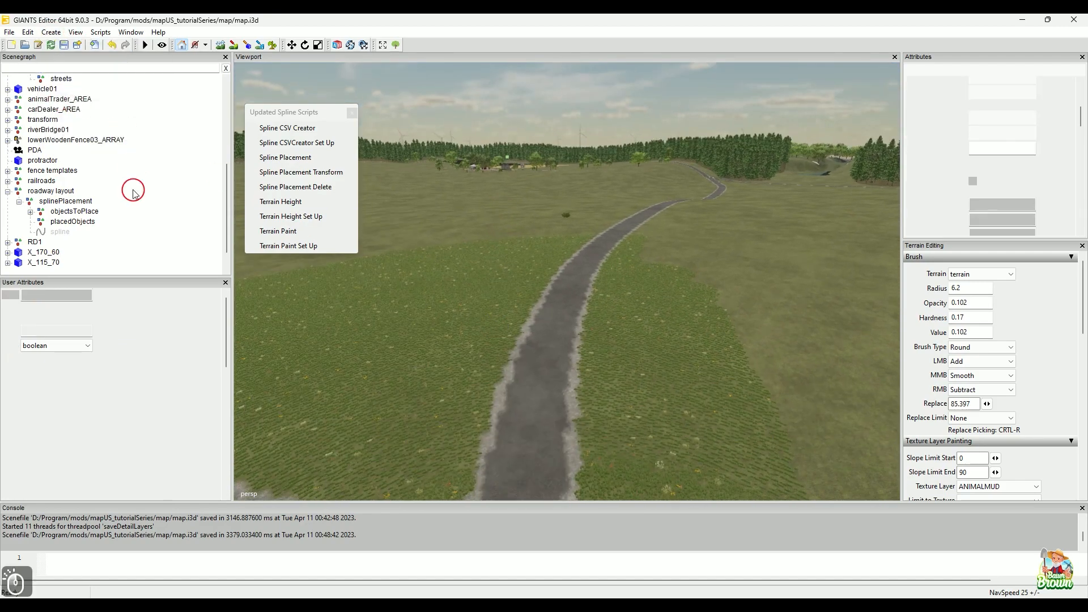
# Group the hidden spline under splinePlacement into a transform group named splines
pyautogui.click(59, 233)
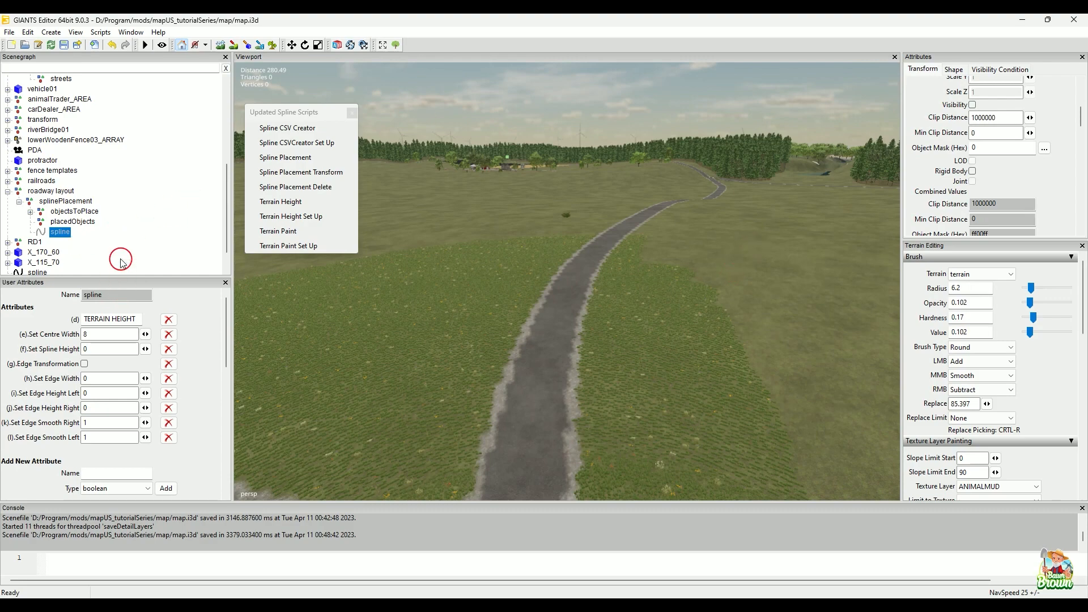
pyautogui.hotkey('ctrl', 'g')
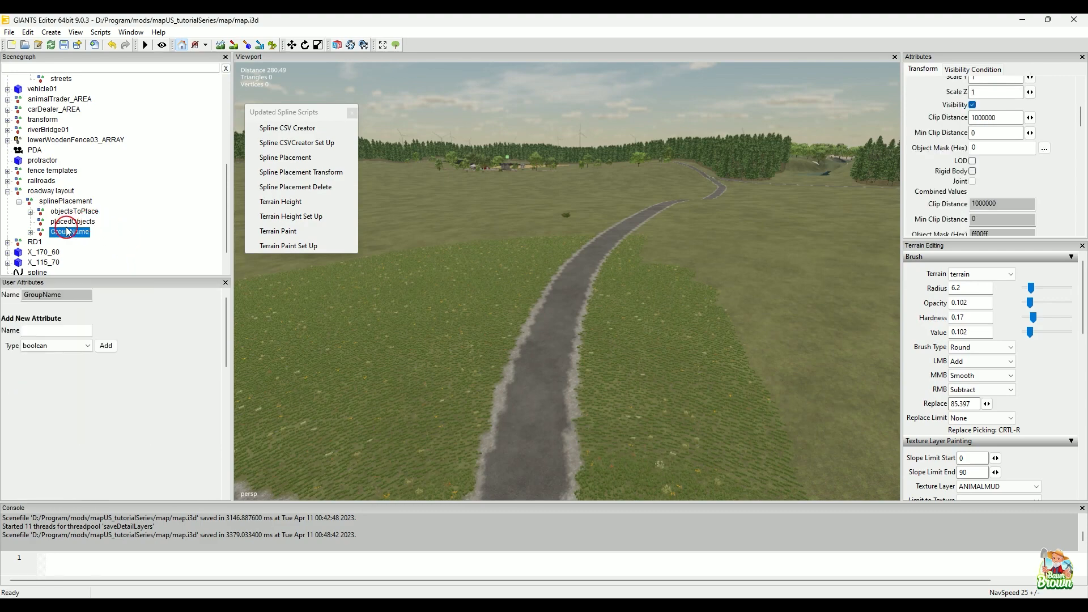
pyautogui.doubleClick(69, 232)
pyautogui.write('spl')
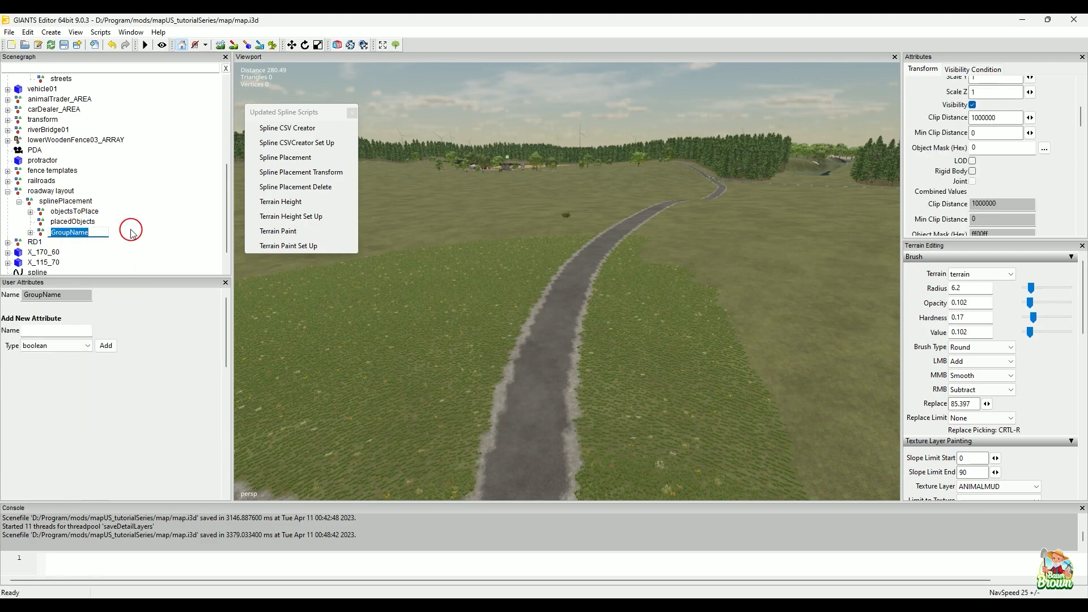
pyautogui.write('ines')
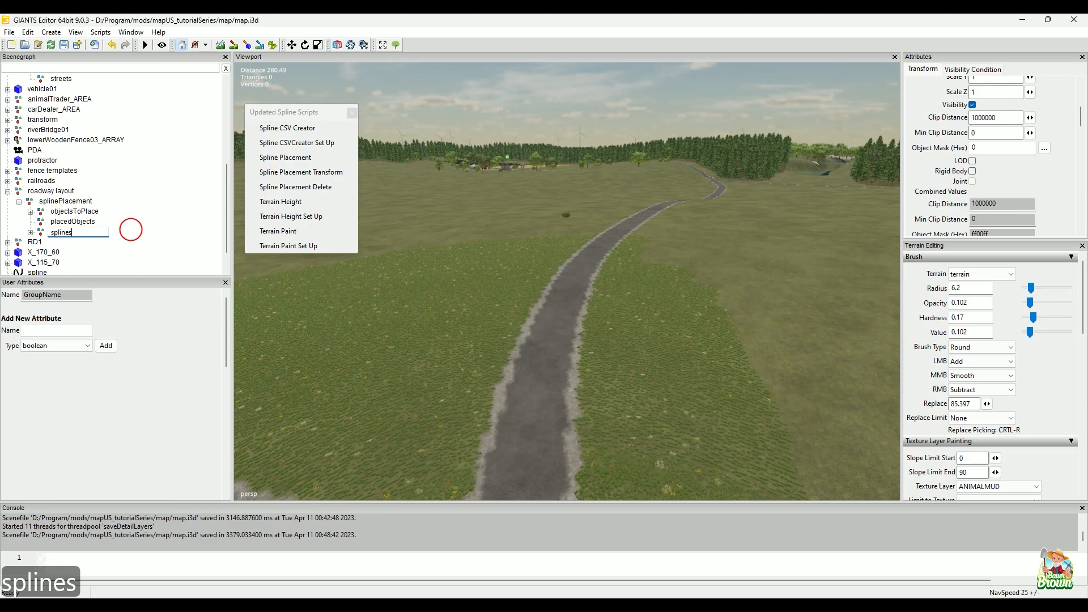
pyautogui.press('Return')
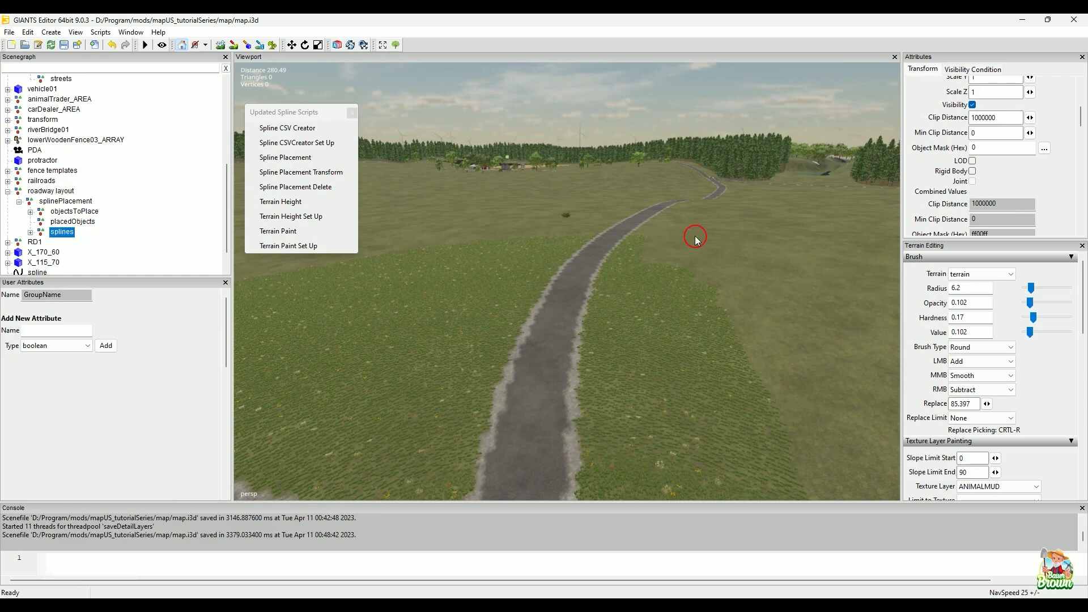
# Move the newly created spline from the scene root into the junction's X_115_70 intersection by cutting and pasting it
pyautogui.press('alt')
pyautogui.keyDown('alt'); pyautogui.moveTo(676, 278); pyautogui.dragTo(559, 311); pyautogui.keyUp('alt')
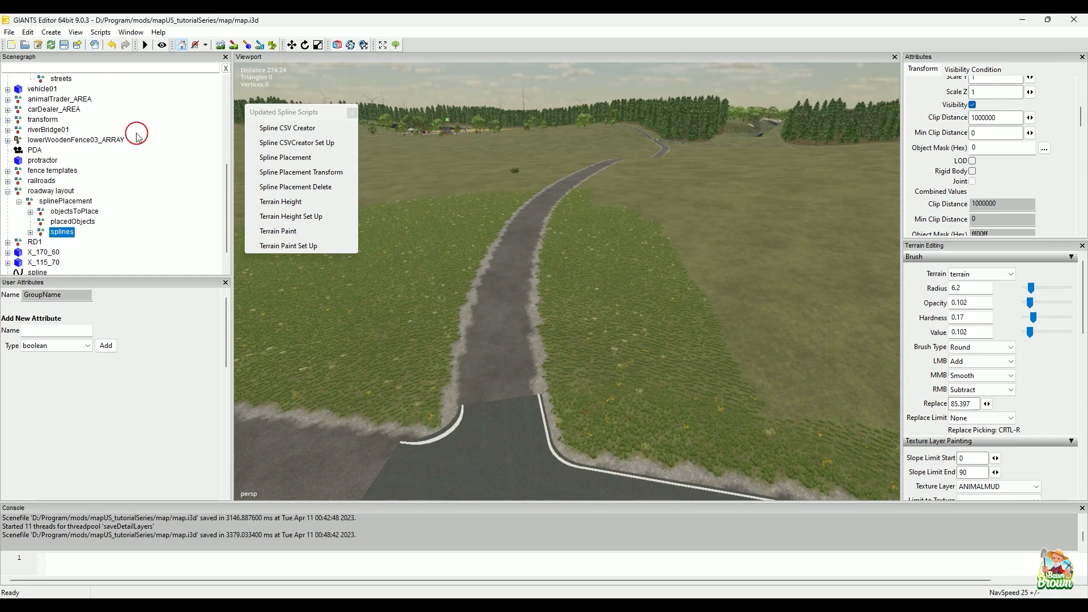
pyautogui.scroll(-1, 127, 195)
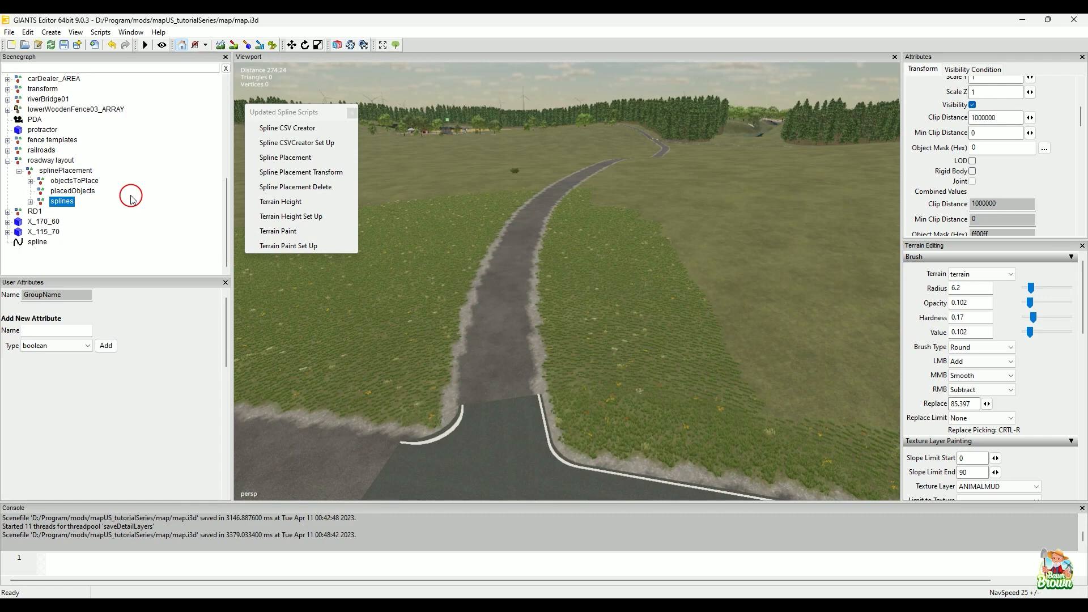
pyautogui.click(40, 248)
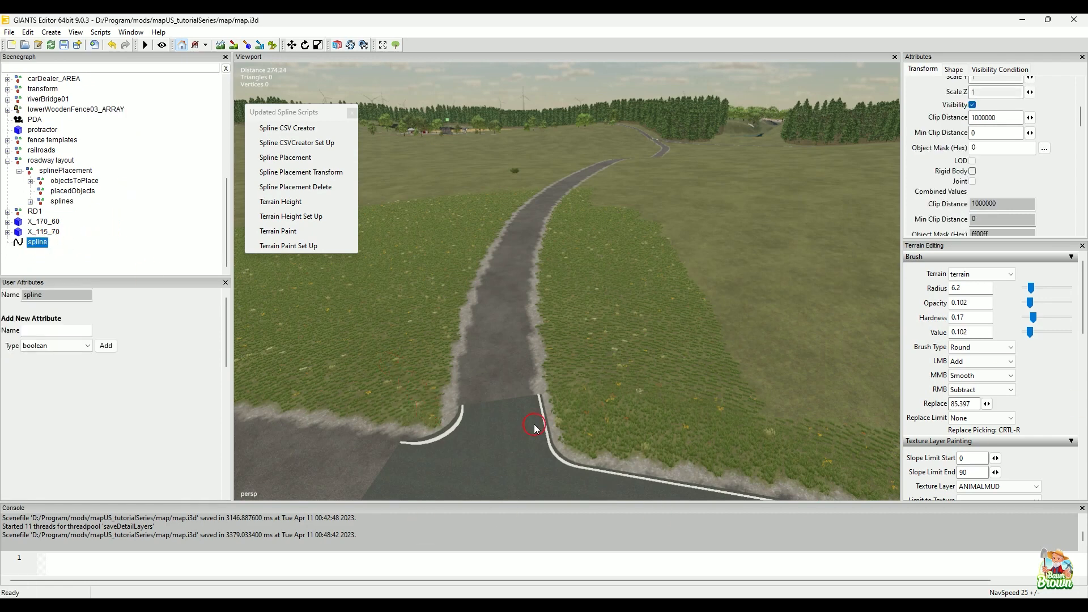
pyautogui.hotkey('ctrl', 'x')
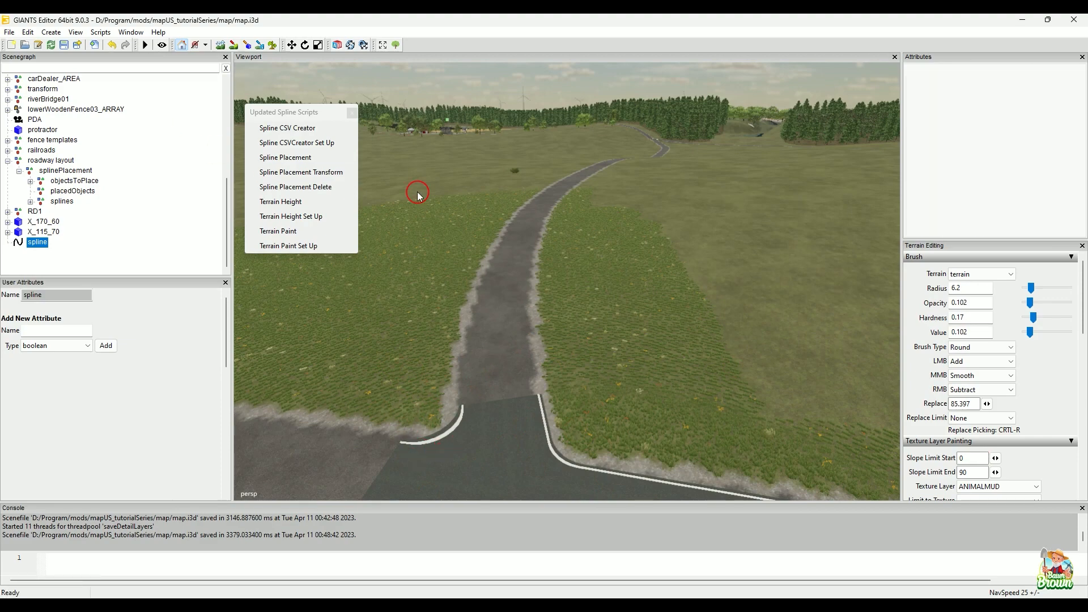
pyautogui.click(514, 427)
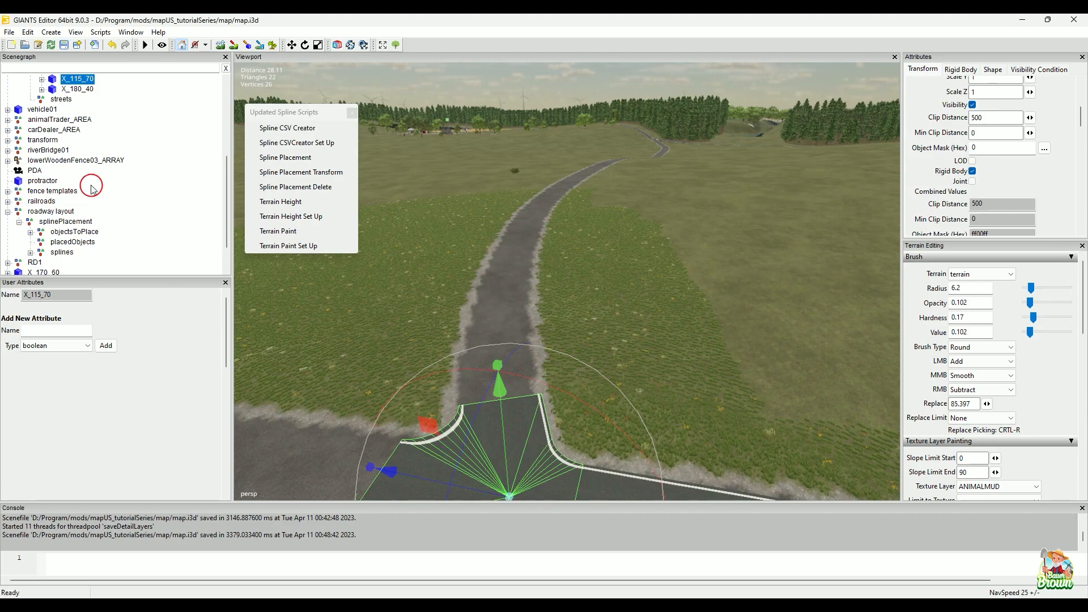
pyautogui.scroll(1, 85, 170)
pyautogui.hotkey('ctrl', 'v')
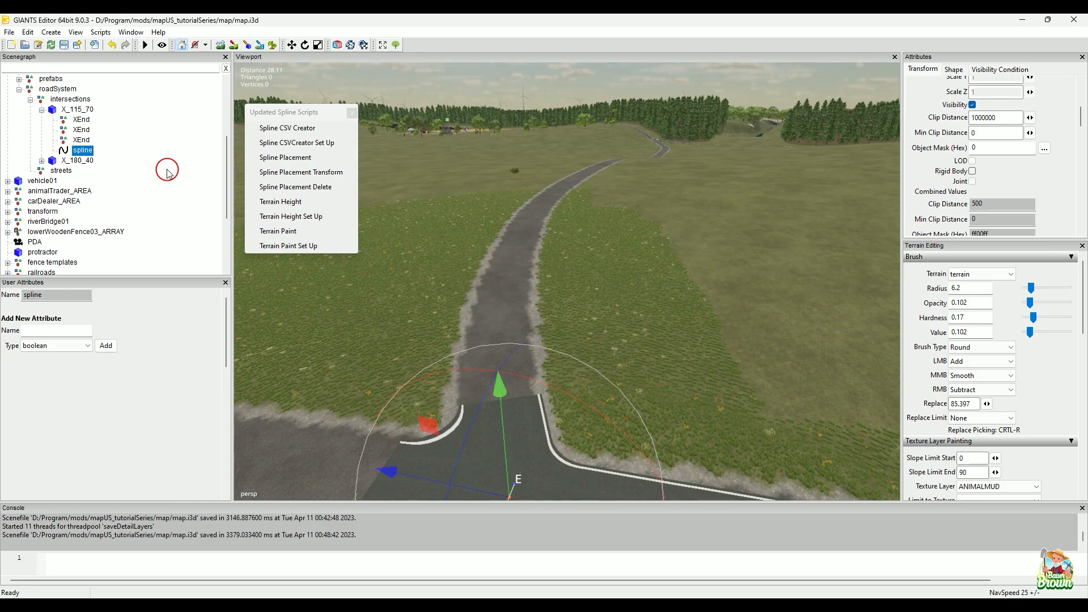
# Examine where the XEnd nodes and the nested spline of the X_115_70 intersection sit on the junction
pyautogui.click(534, 400)
pyautogui.press('f')
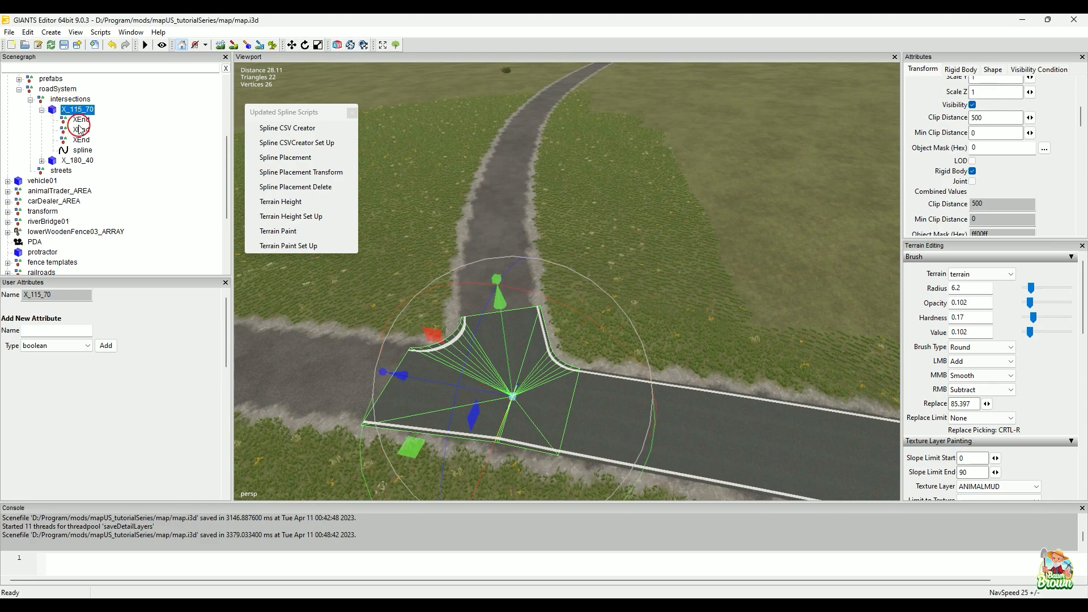
pyautogui.click(80, 119)
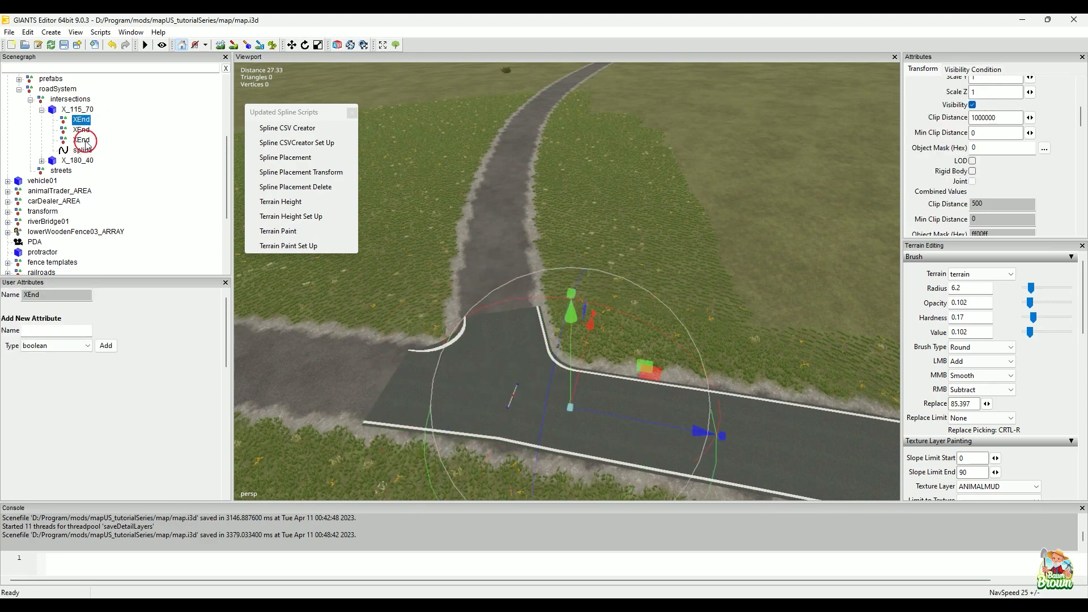
pyautogui.click(81, 130)
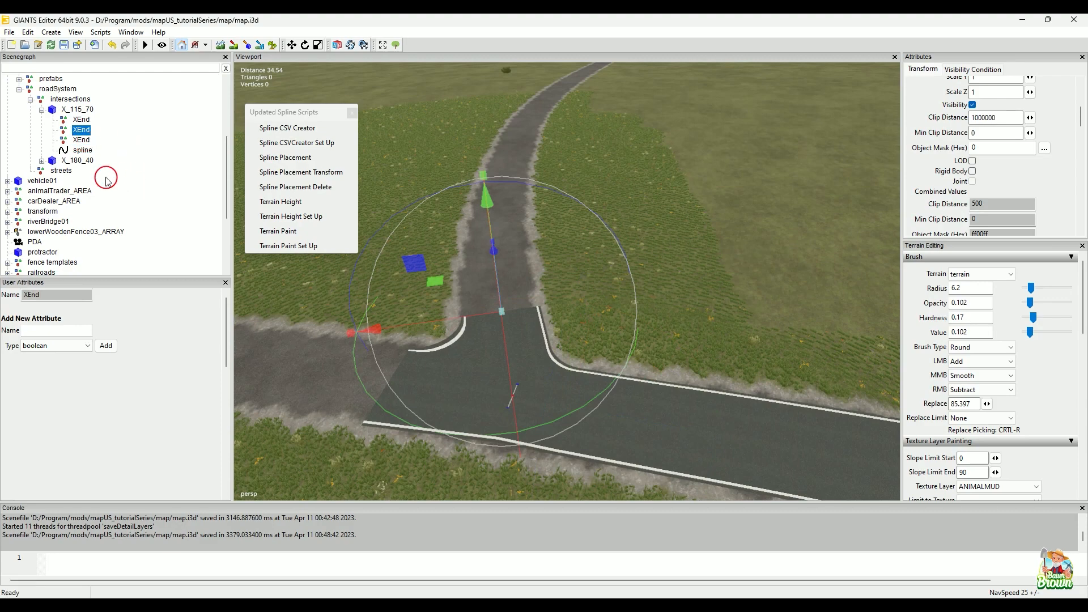
pyautogui.click(83, 151)
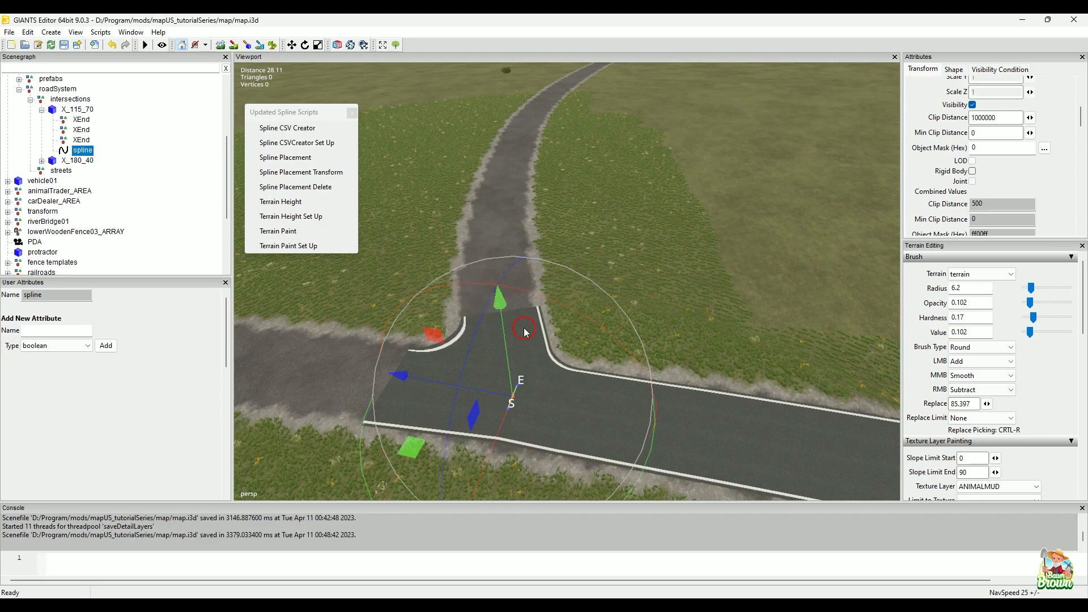
pyautogui.click(506, 308)
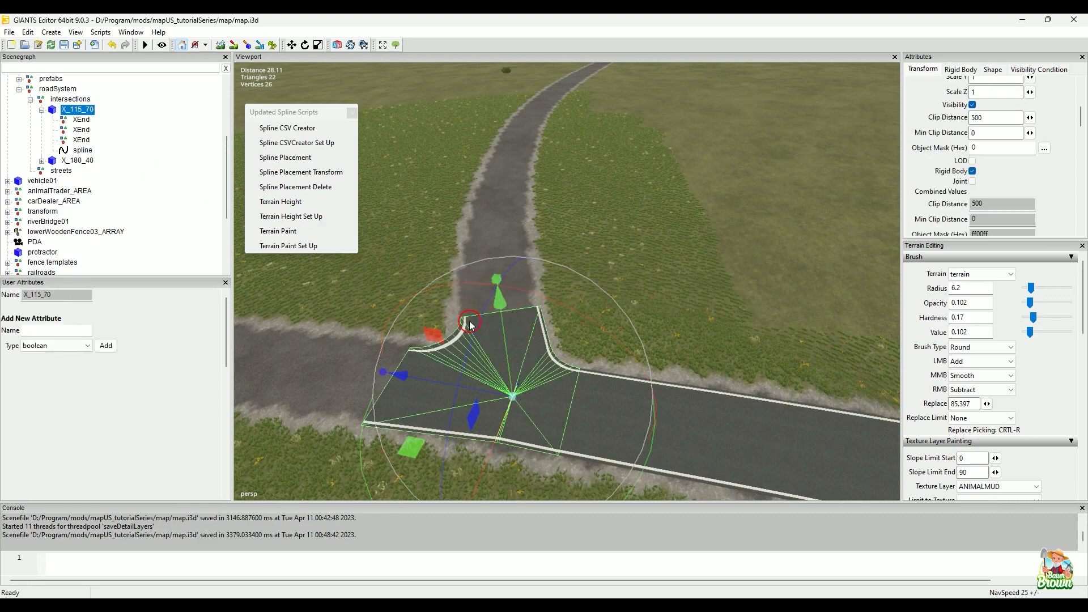
pyautogui.click(82, 131)
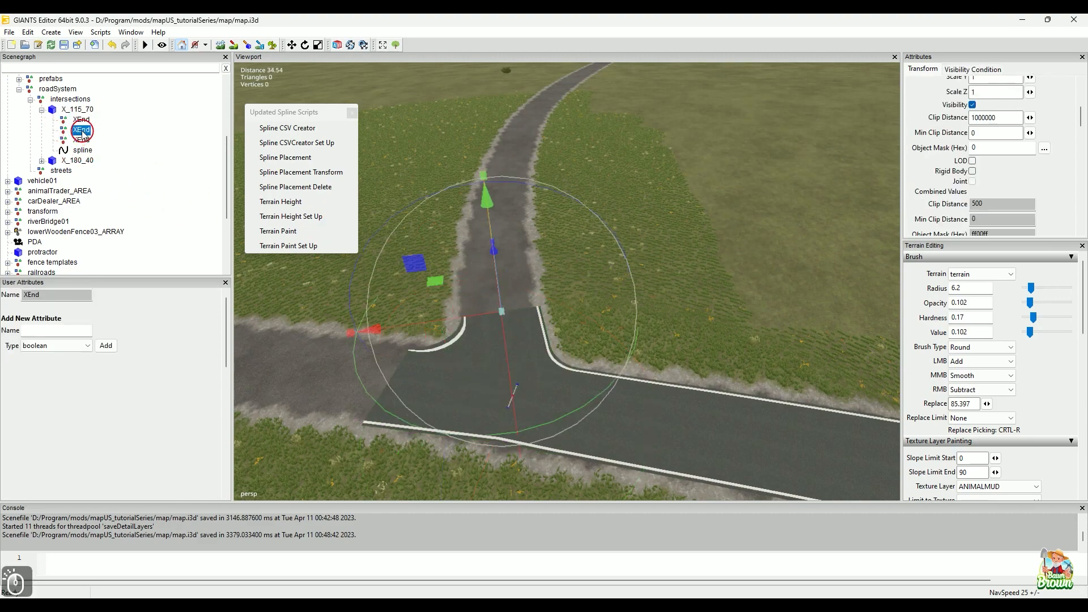
# Move the spline in X_115_70 into its second XEnd node by cutting and pasting it
pyautogui.click(91, 158)
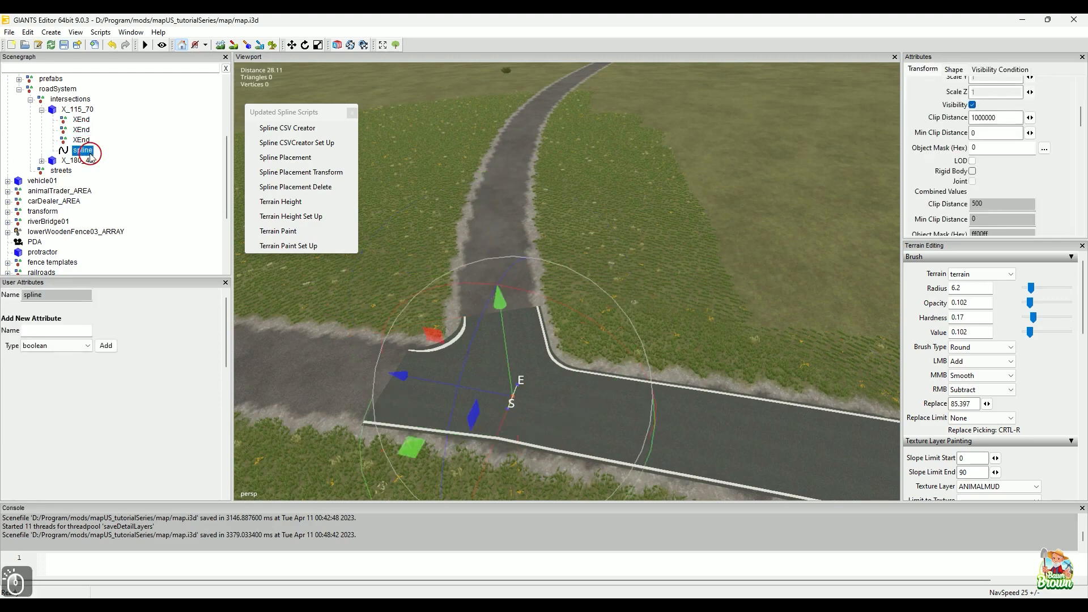
pyautogui.hotkey('ctrl', 'x')
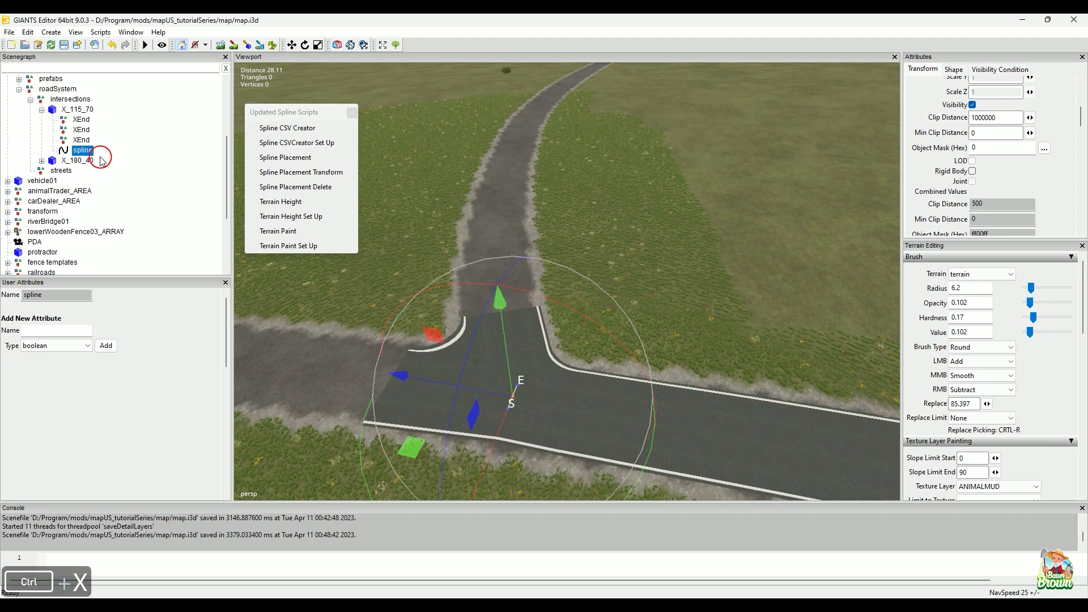
pyautogui.click(83, 131)
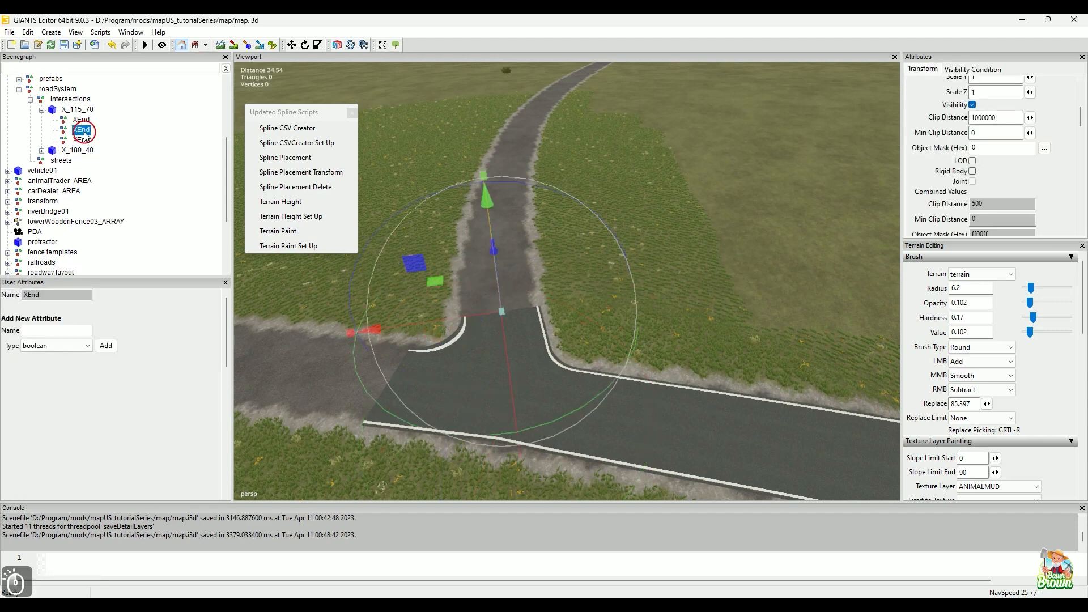
pyautogui.hotkey('ctrl', 'v')
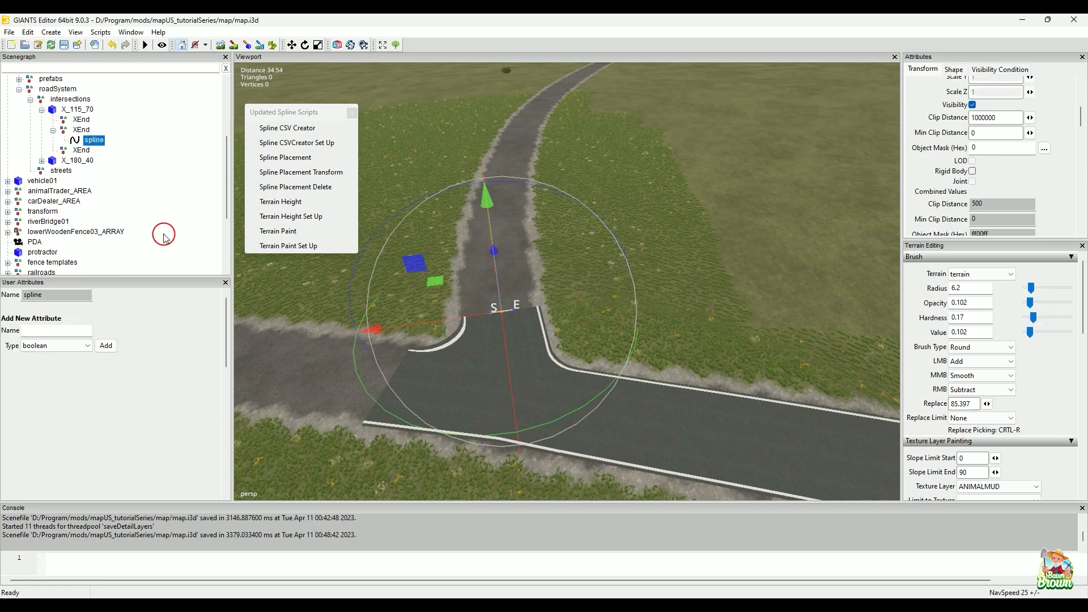
# Move the spline out of the XEnd node and place it directly under splinePlacement in the roadway layout group
pyautogui.scroll(-1, 163, 237)
pyautogui.scroll(-2, 163, 237)
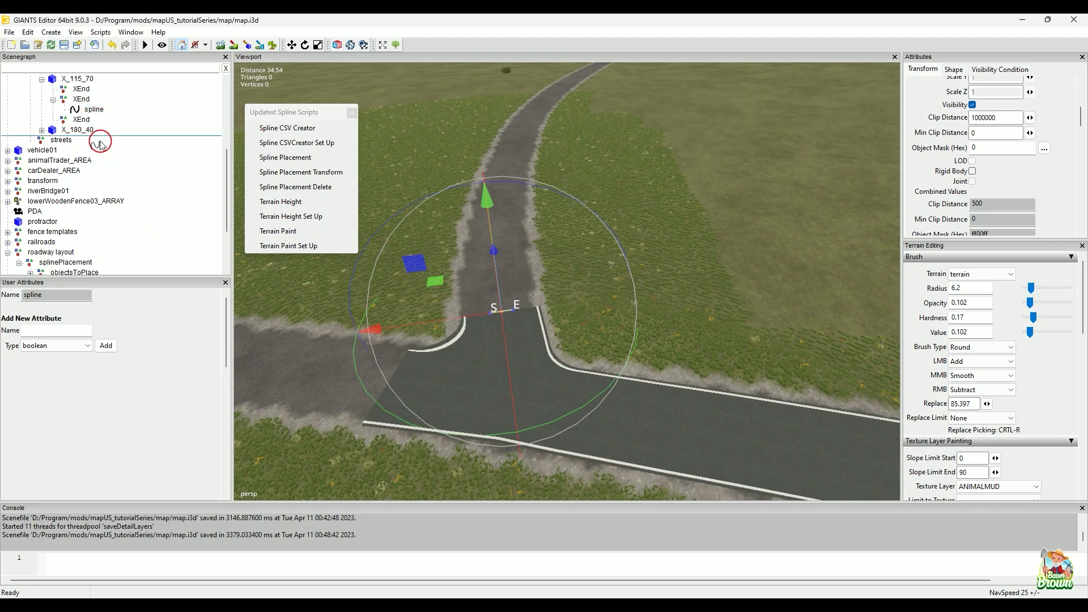
pyautogui.click(104, 263)
pyautogui.moveTo(103, 263); pyautogui.dragTo(100, 227)
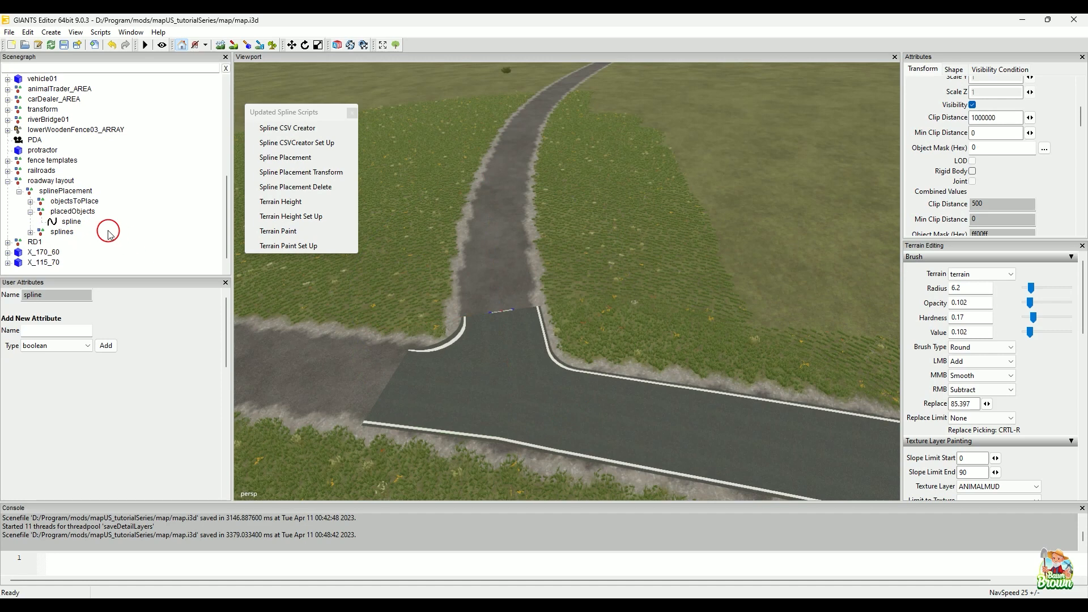
pyautogui.click(72, 221)
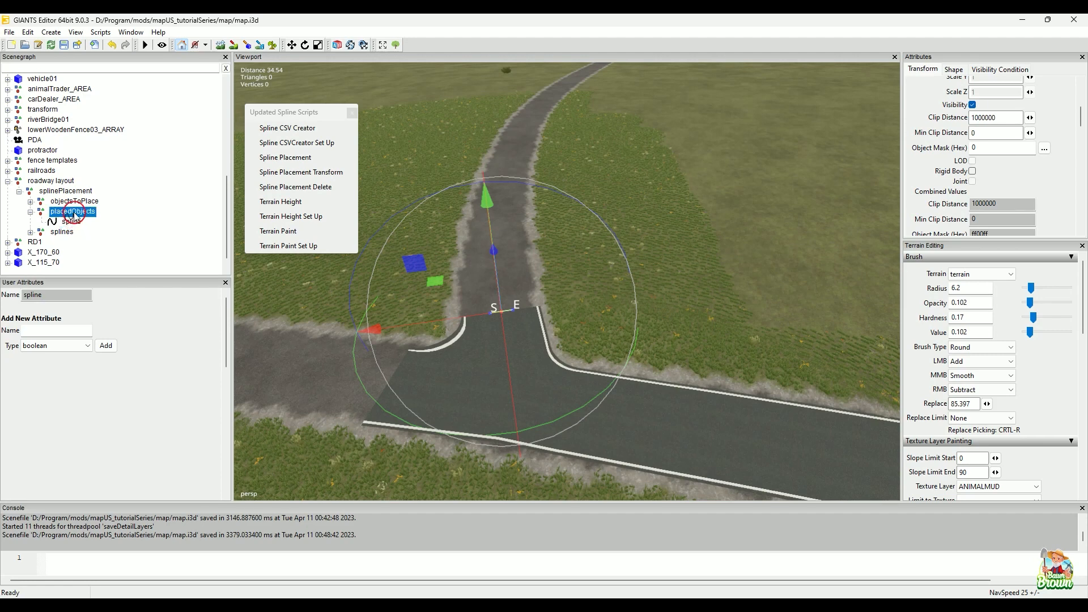
pyautogui.click(75, 203)
pyautogui.moveTo(76, 203); pyautogui.dragTo(77, 201)
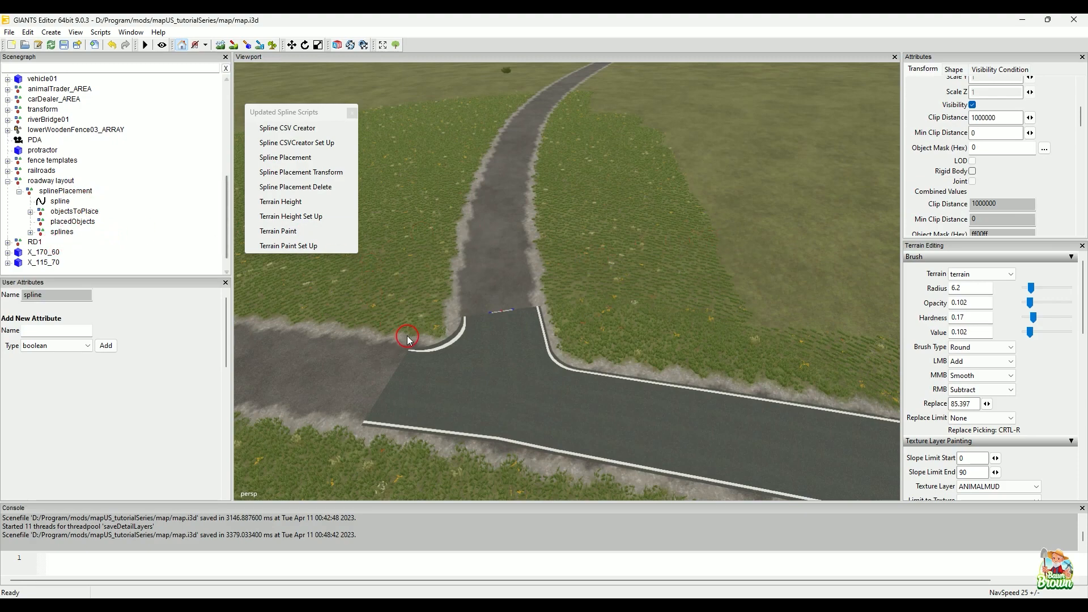
# Select the spline's end point at the junction edge and extend the spline with control points up the middle of the side road
pyautogui.keyDown('alt'); pyautogui.moveTo(444, 383); pyautogui.dragTo(519, 325, button='right'); pyautogui.keyUp('alt')
pyautogui.moveTo(519, 325)
pyautogui.keyDown('alt'); pyautogui.mouseDown()
pyautogui.moveTo(554, 312)
pyautogui.moveTo(540, 360)
pyautogui.moveTo(529, 338)
pyautogui.mouseUp(); pyautogui.keyUp('alt')
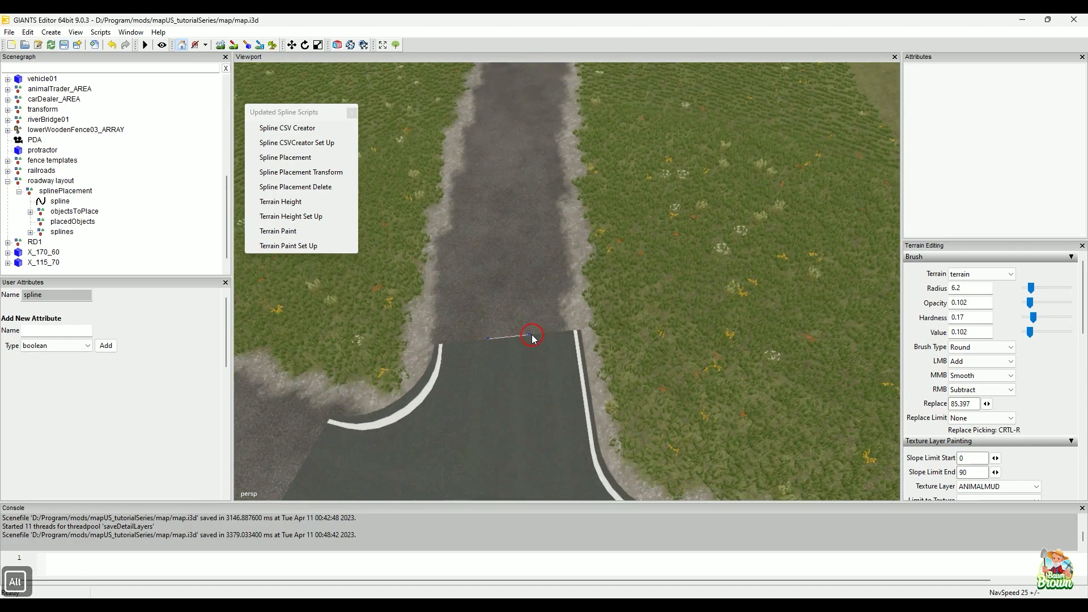
pyautogui.click(532, 337)
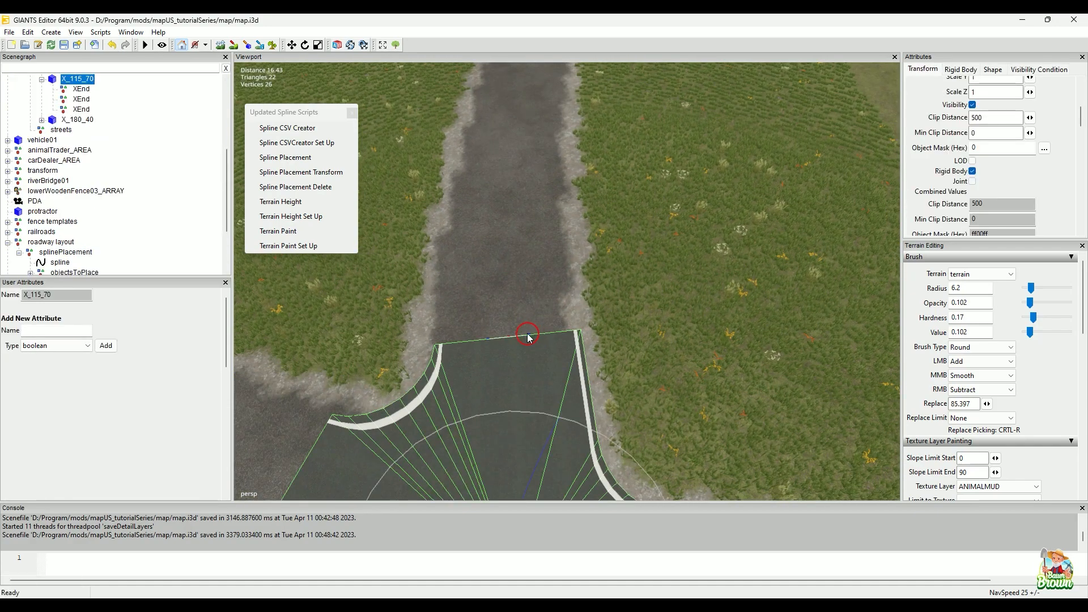
pyautogui.keyDown('ctrl'); pyautogui.click(528, 337); pyautogui.keyUp('ctrl')
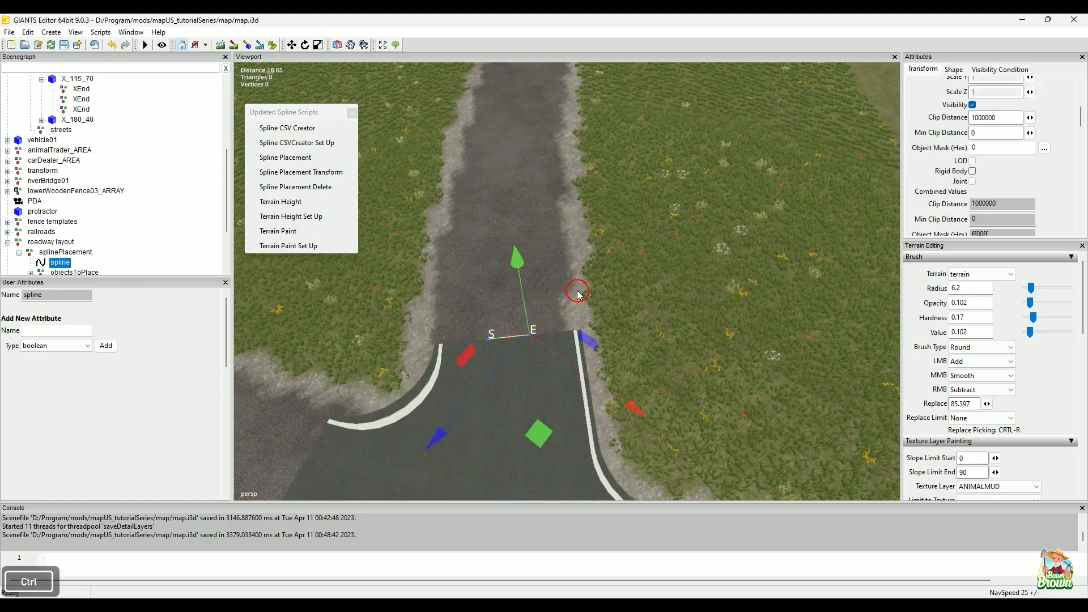
pyautogui.click(509, 221)
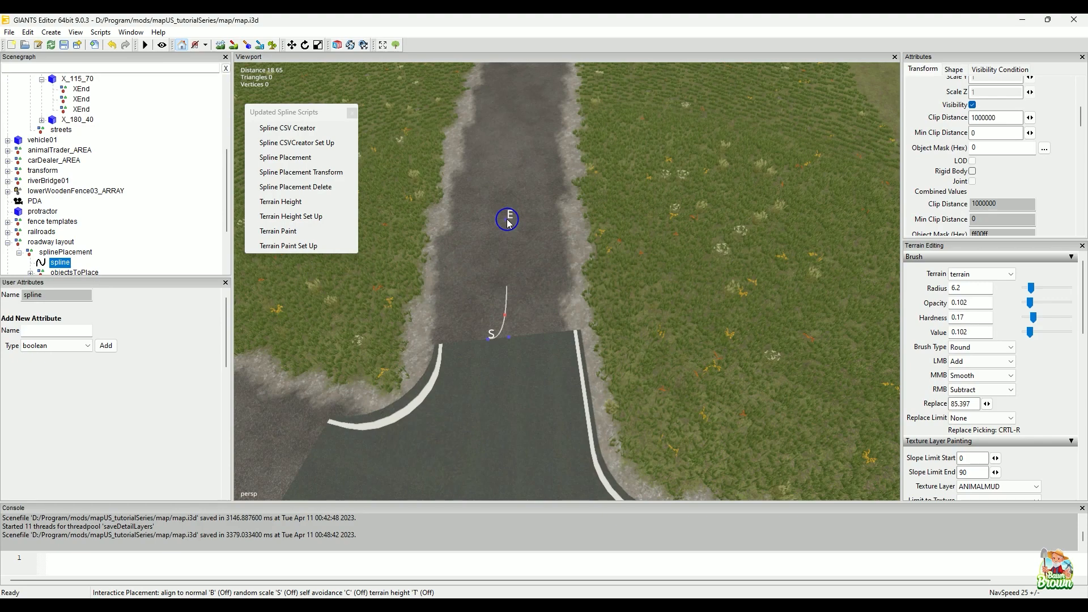
pyautogui.click(504, 213)
pyautogui.press('alt')
pyautogui.click(516, 112)
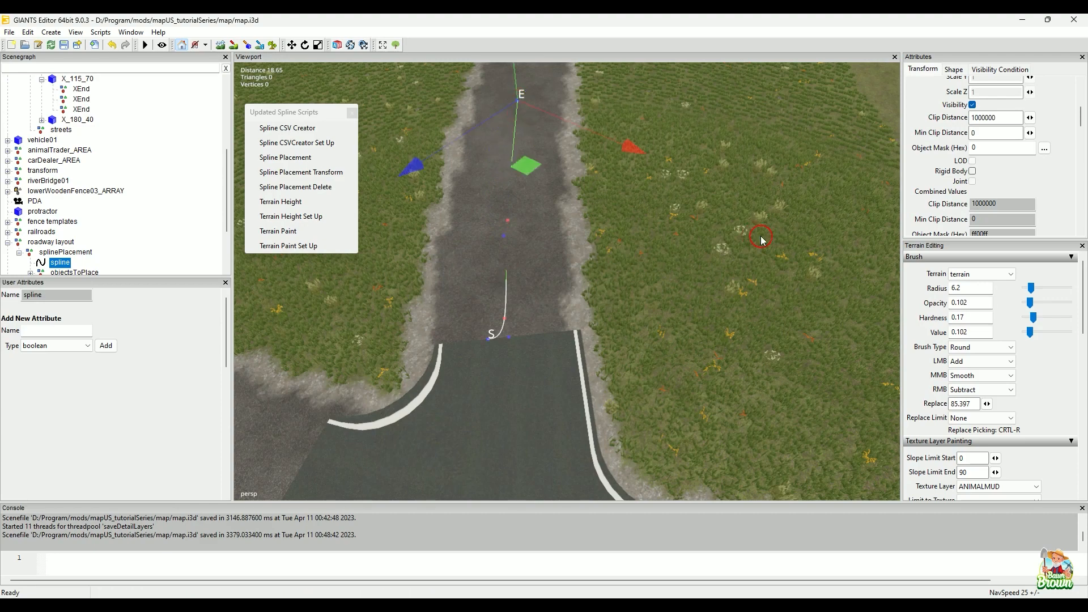
pyautogui.keyDown('alt'); pyautogui.moveTo(751, 241); pyautogui.dragTo(661, 294, button='right'); pyautogui.keyUp('alt')
pyautogui.keyDown('alt'); pyautogui.moveTo(661, 295); pyautogui.dragTo(588, 296); pyautogui.keyUp('alt')
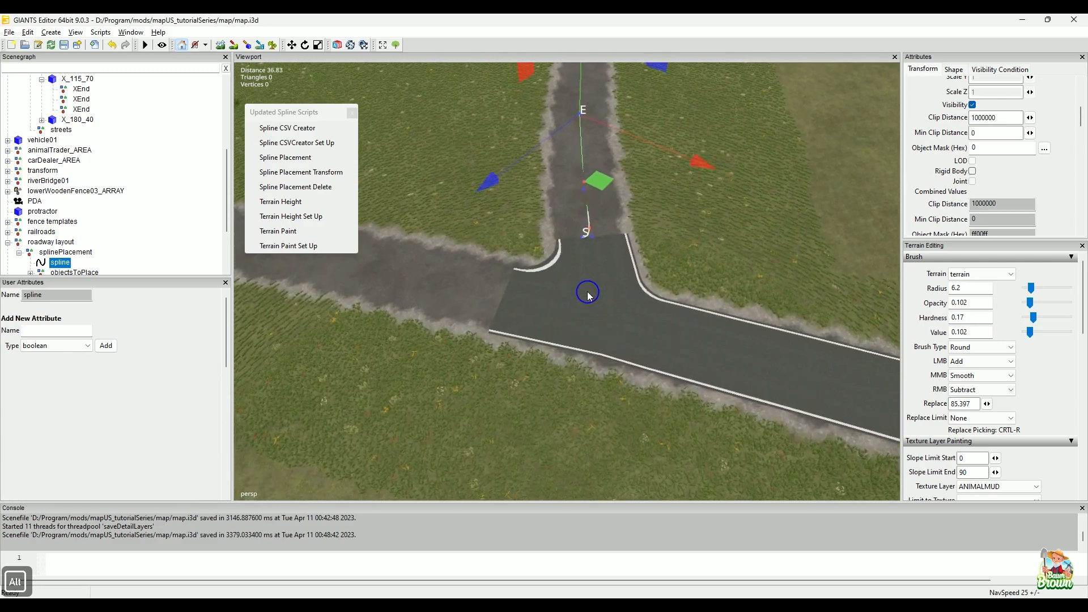
pyautogui.keyDown('alt'); pyautogui.moveTo(588, 295); pyautogui.dragTo(616, 260, button='right'); pyautogui.keyUp('alt')
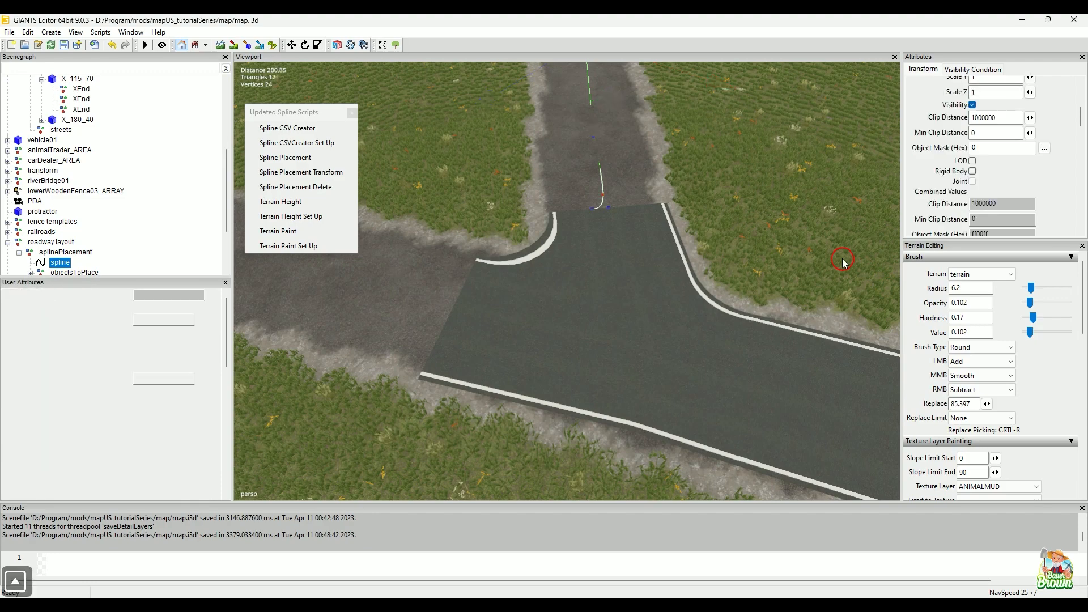
pyautogui.press('e')
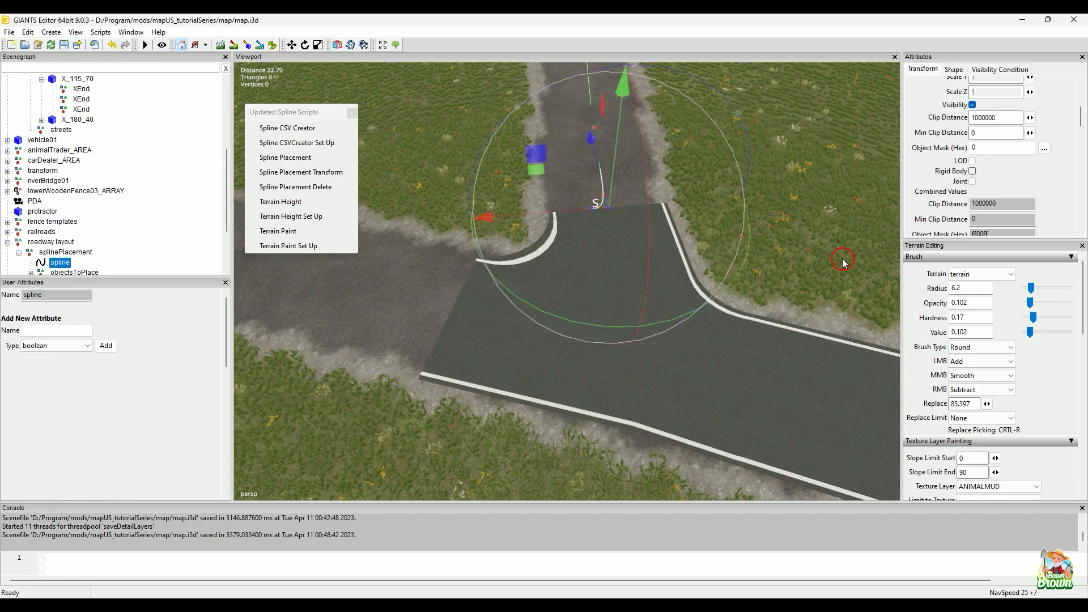
pyautogui.press('shift')
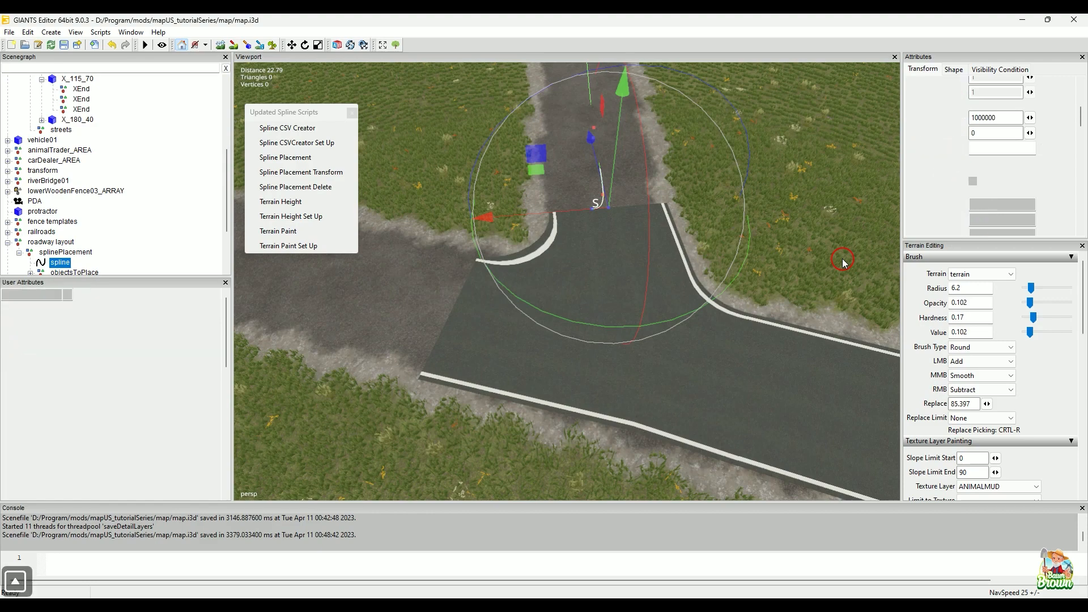
pyautogui.press('Down')
pyautogui.press('Down')
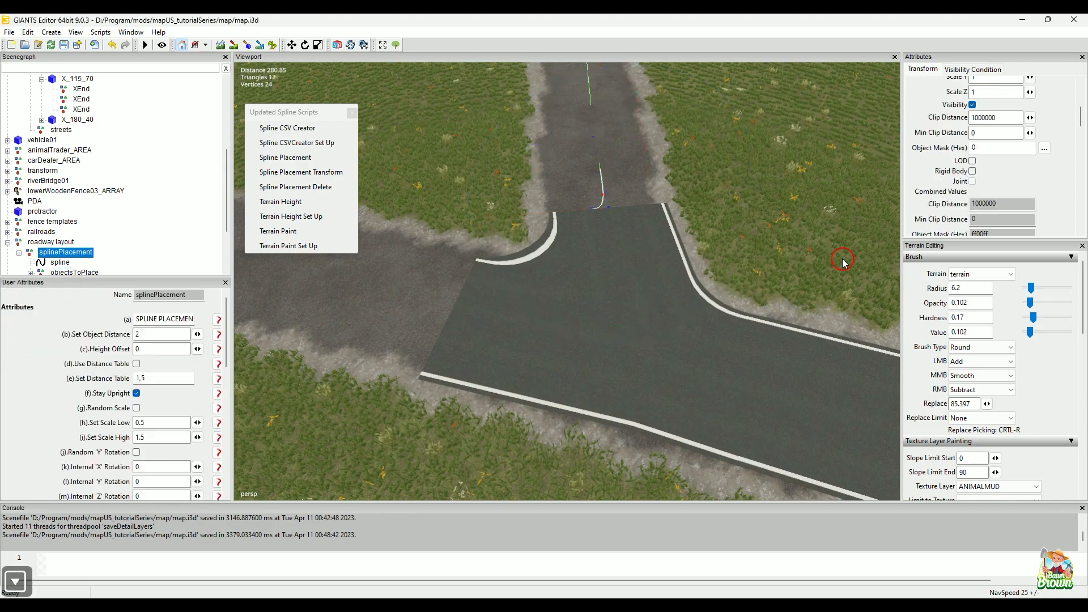
pyautogui.press('Up')
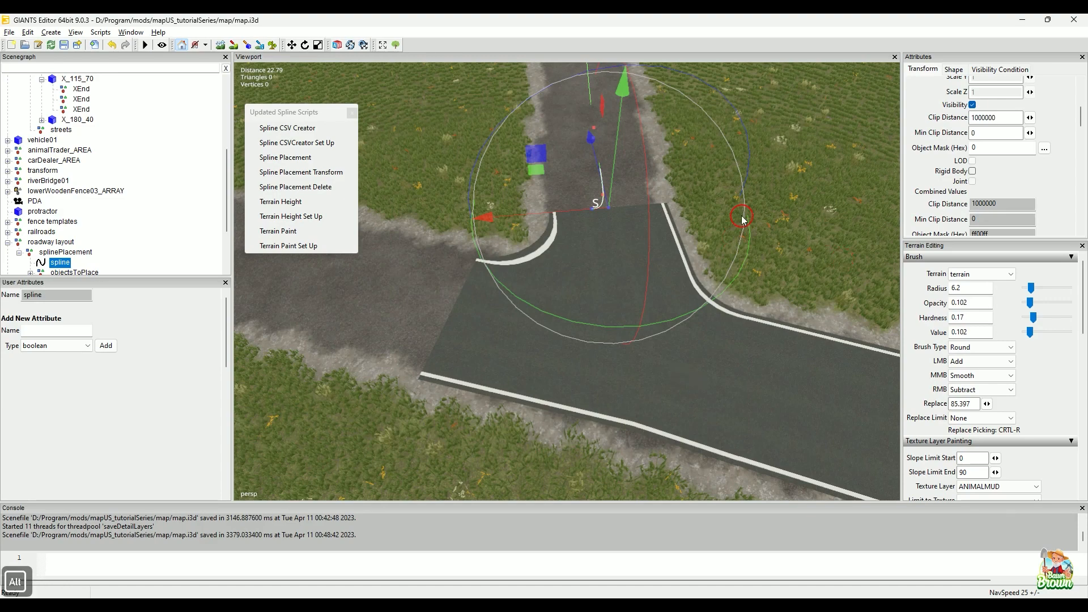
pyautogui.keyDown('alt'); pyautogui.moveTo(741, 216); pyautogui.dragTo(739, 258); pyautogui.keyUp('alt')
pyautogui.press('Delete')
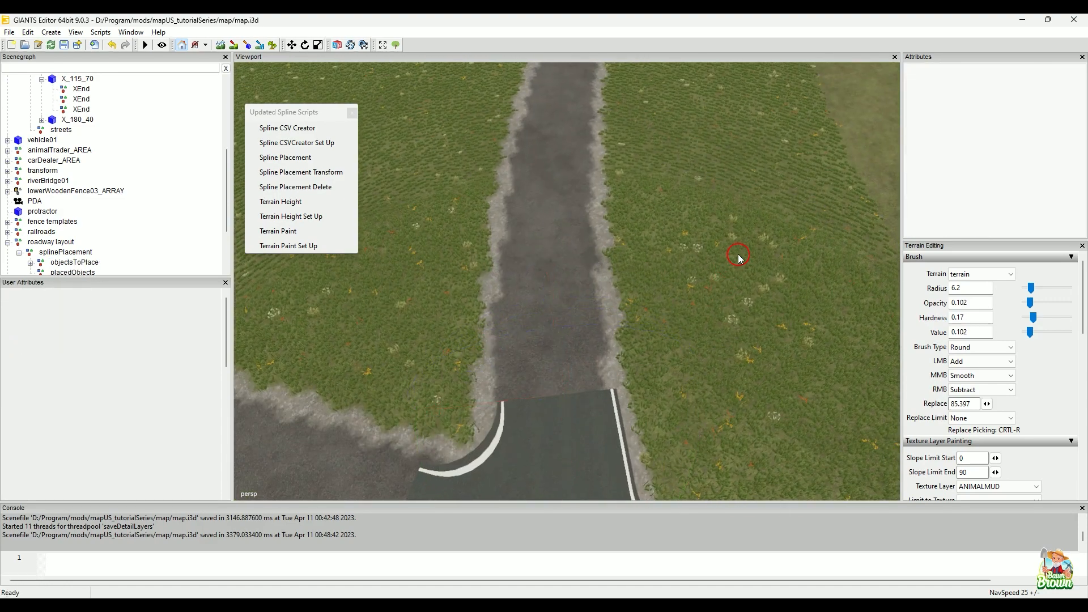
pyautogui.hotkey('ctrl', 'z')
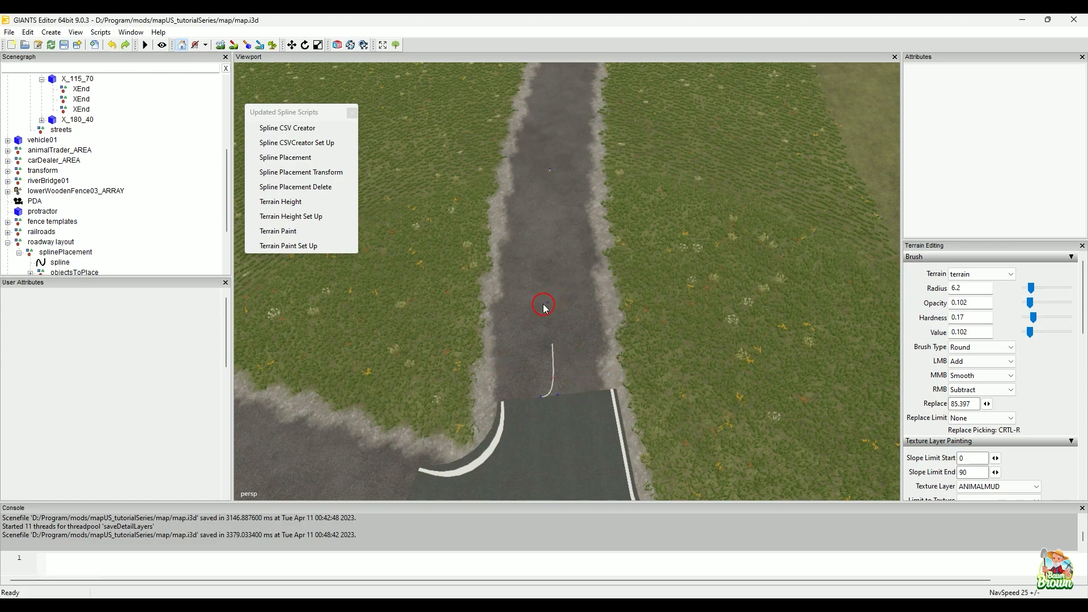
# Delete the spline's first control point to remove the hooked segment at the junction edge
pyautogui.click(552, 362)
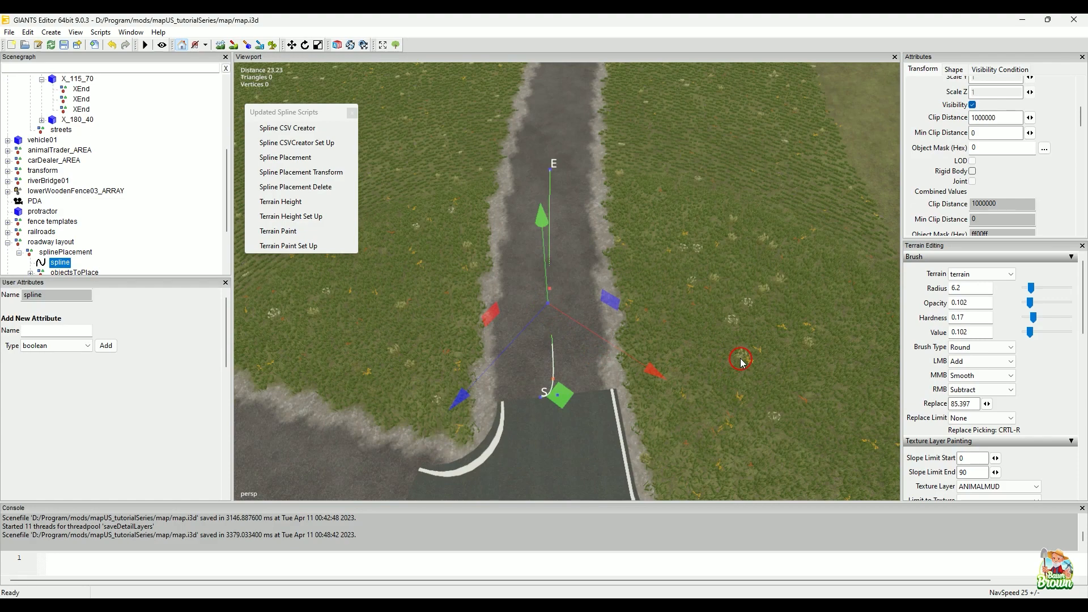
pyautogui.press('Up')
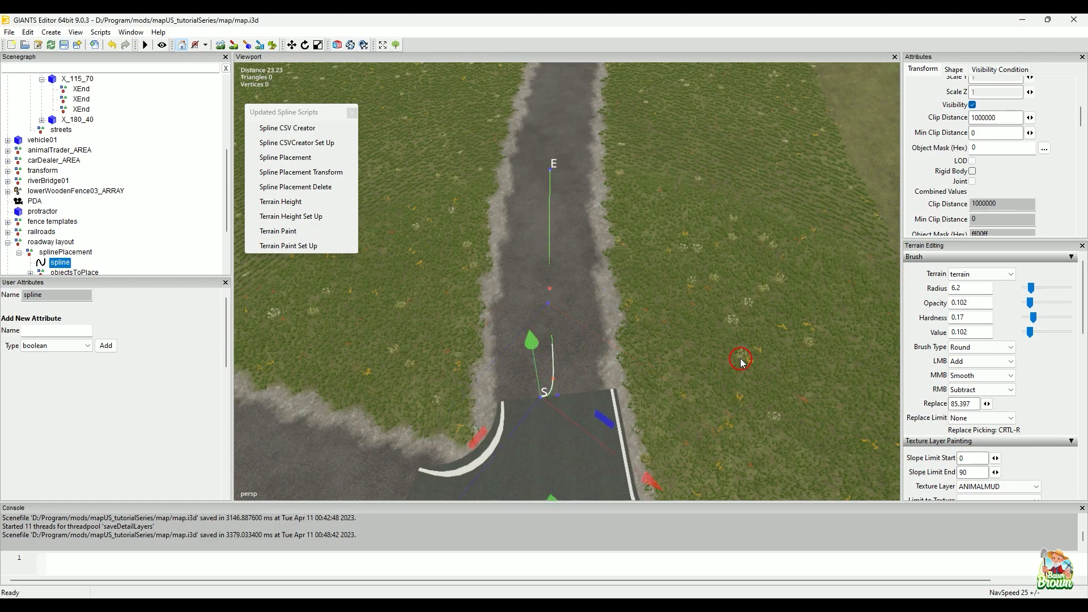
pyautogui.press('Delete')
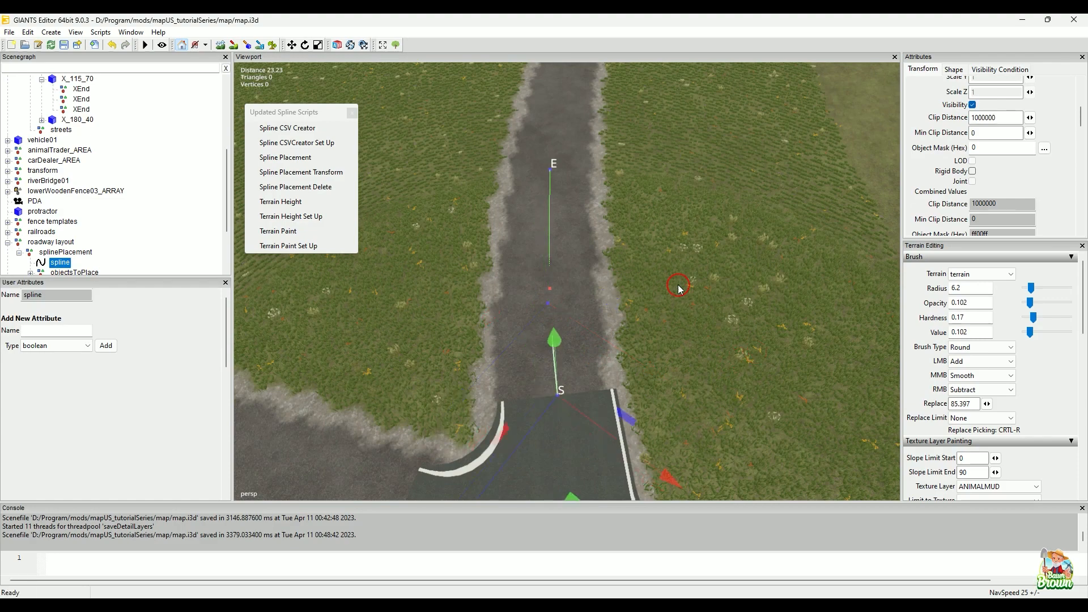
# Extend the spline from its end point with control points following the road's curve, and shift the last point onto the road's centre
pyautogui.keyDown('alt'); pyautogui.moveTo(682, 357); pyautogui.dragTo(635, 297); pyautogui.keyUp('alt')
pyautogui.scroll(-2, 634, 303)
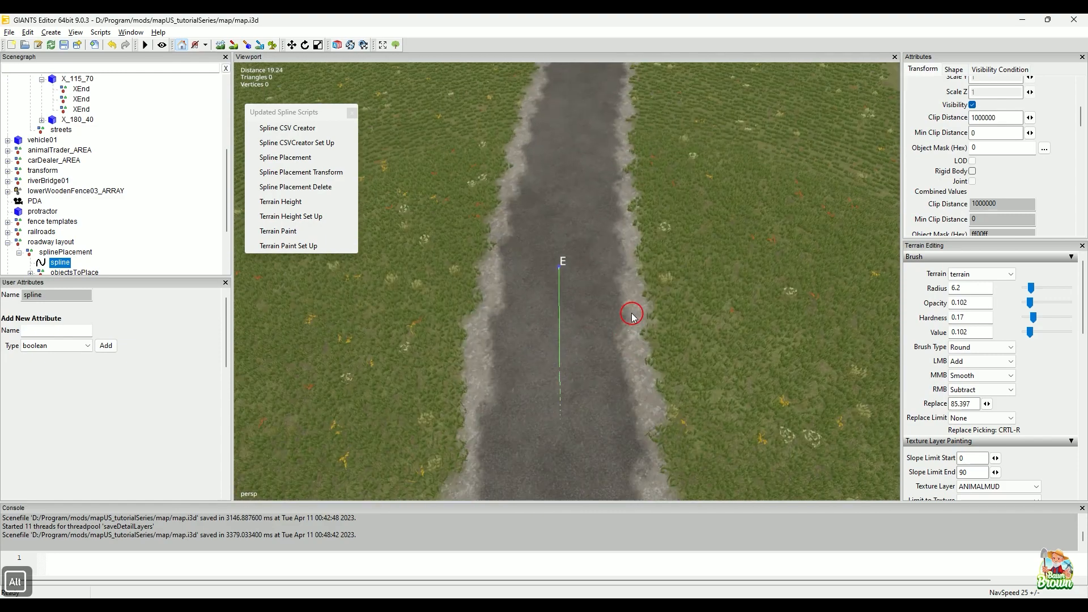
pyautogui.click(559, 262)
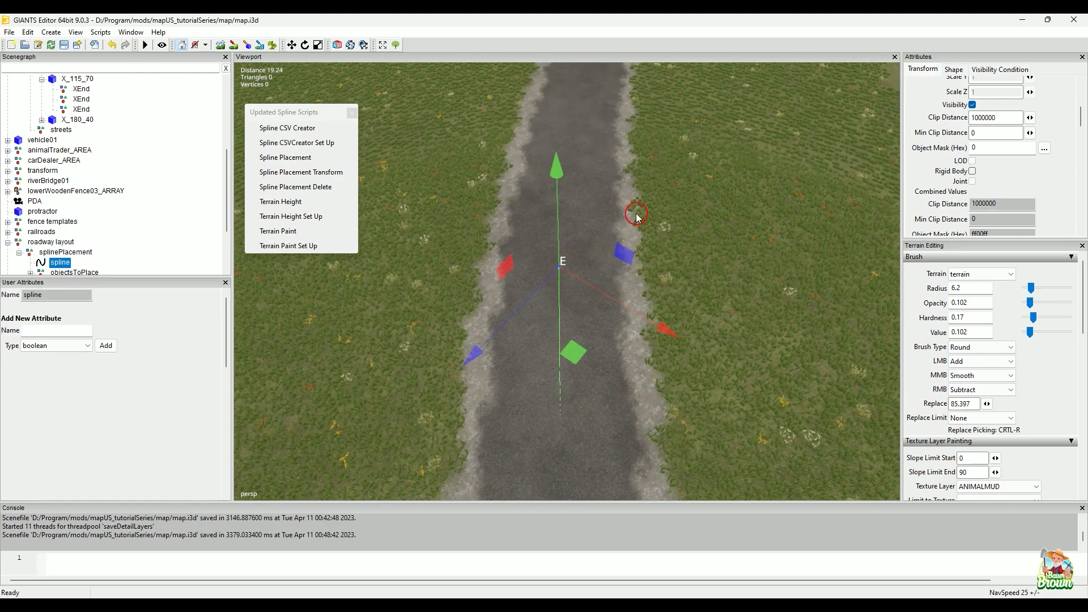
pyautogui.keyDown('alt'); pyautogui.moveTo(673, 236); pyautogui.dragTo(597, 217); pyautogui.keyUp('alt')
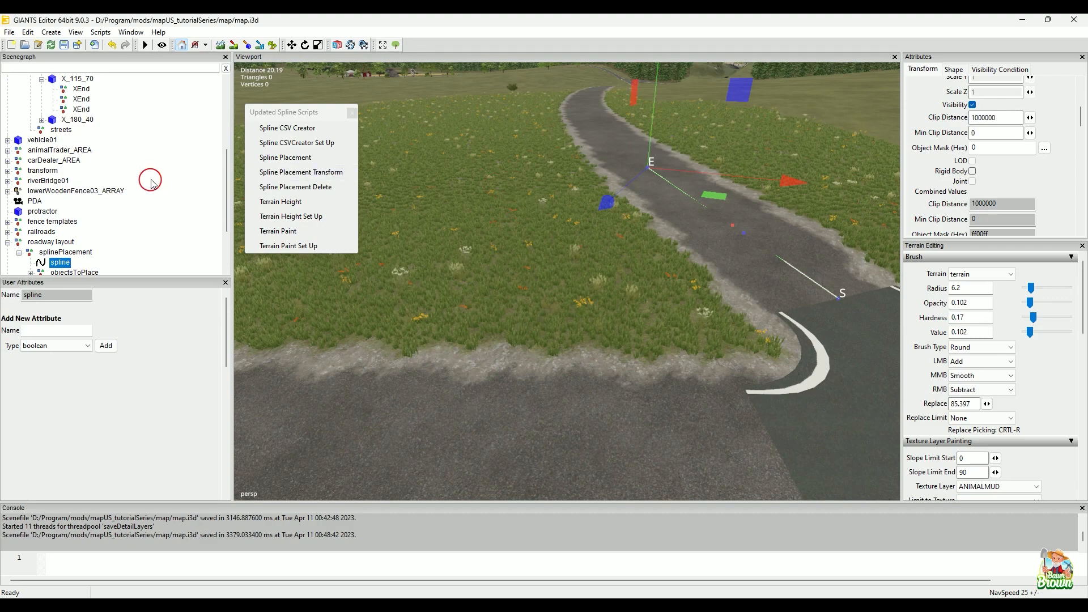
pyautogui.press('alt')
pyautogui.keyDown('alt'); pyautogui.moveTo(699, 275); pyautogui.dragTo(637, 306); pyautogui.keyUp('alt')
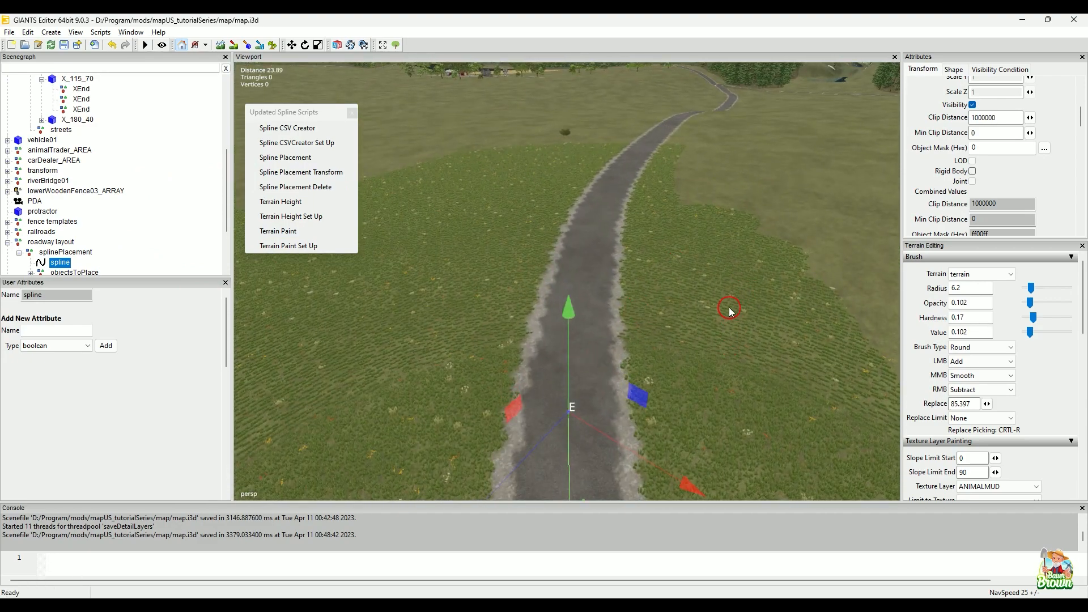
pyautogui.keyDown('alt'); pyautogui.moveTo(731, 177); pyautogui.dragTo(668, 223); pyautogui.keyUp('alt')
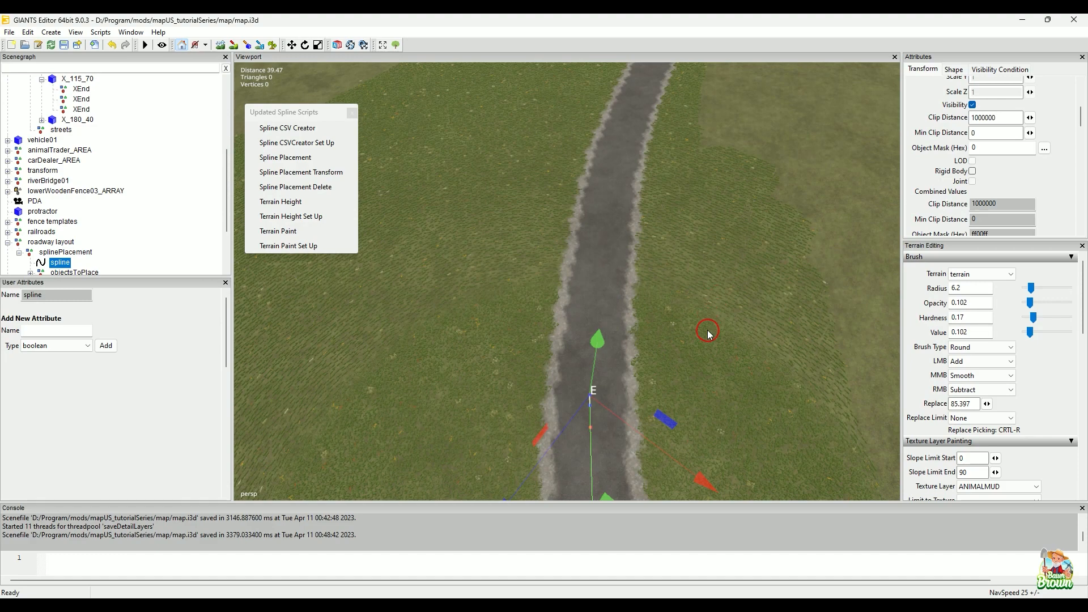
pyautogui.hotkey('ctrl', 'b')
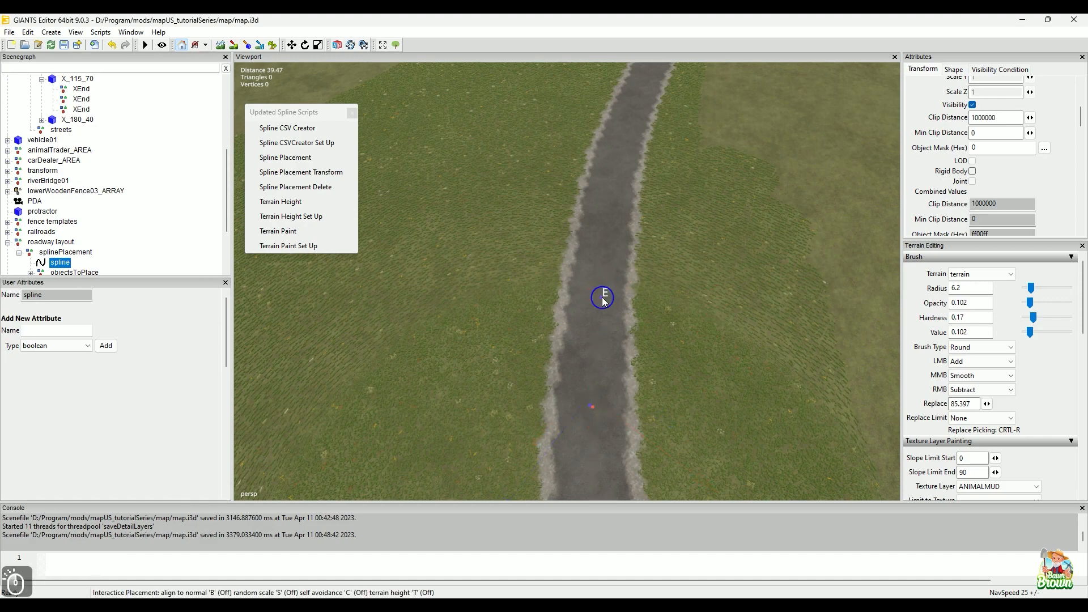
pyautogui.click(595, 327)
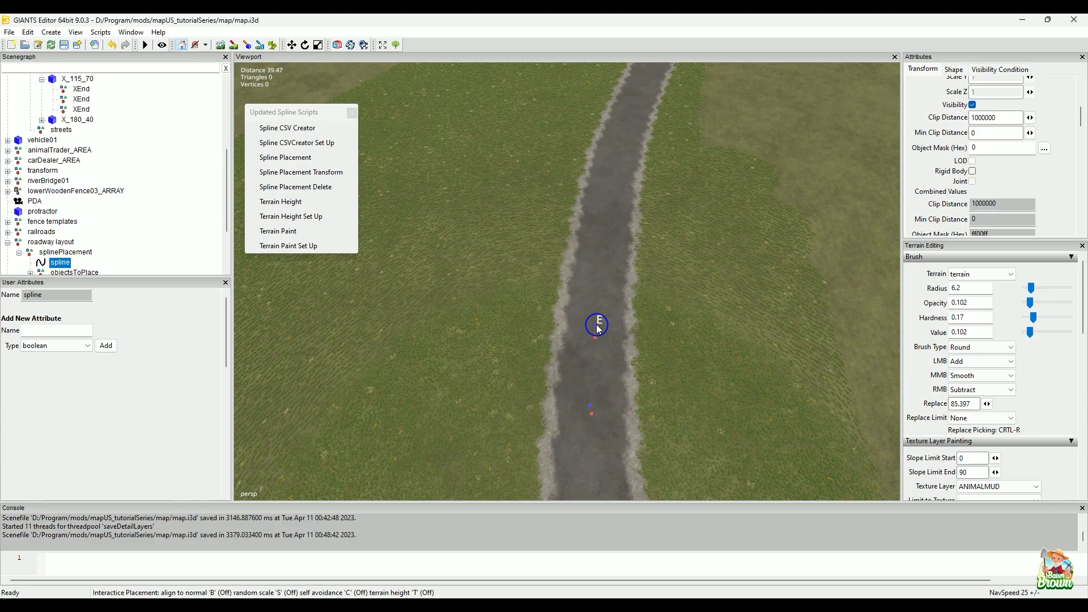
pyautogui.click(603, 259)
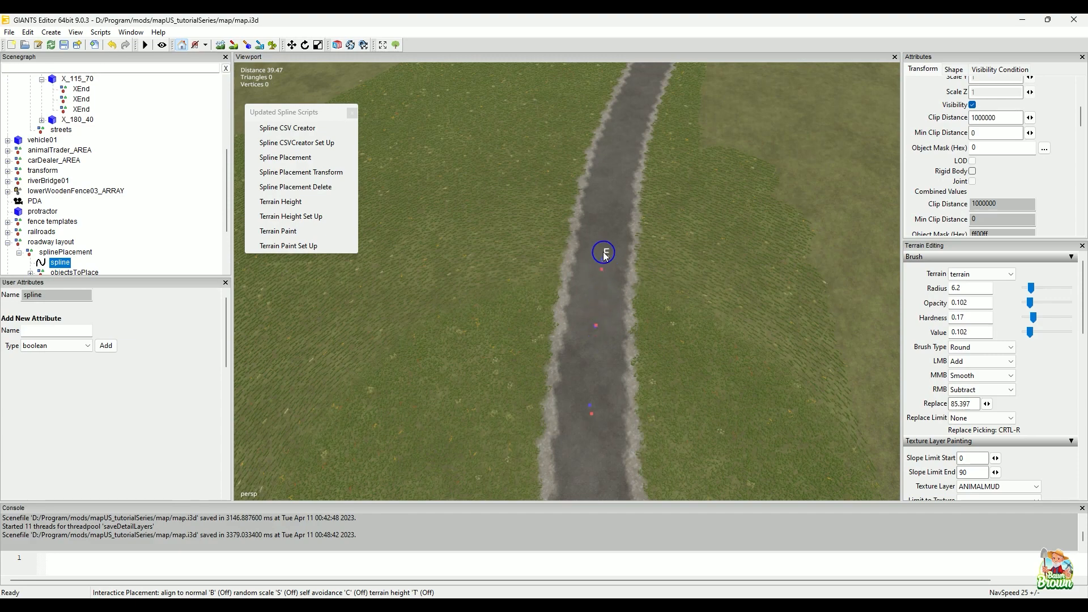
pyautogui.click(612, 195)
pyautogui.click(625, 135)
pyautogui.click(642, 86)
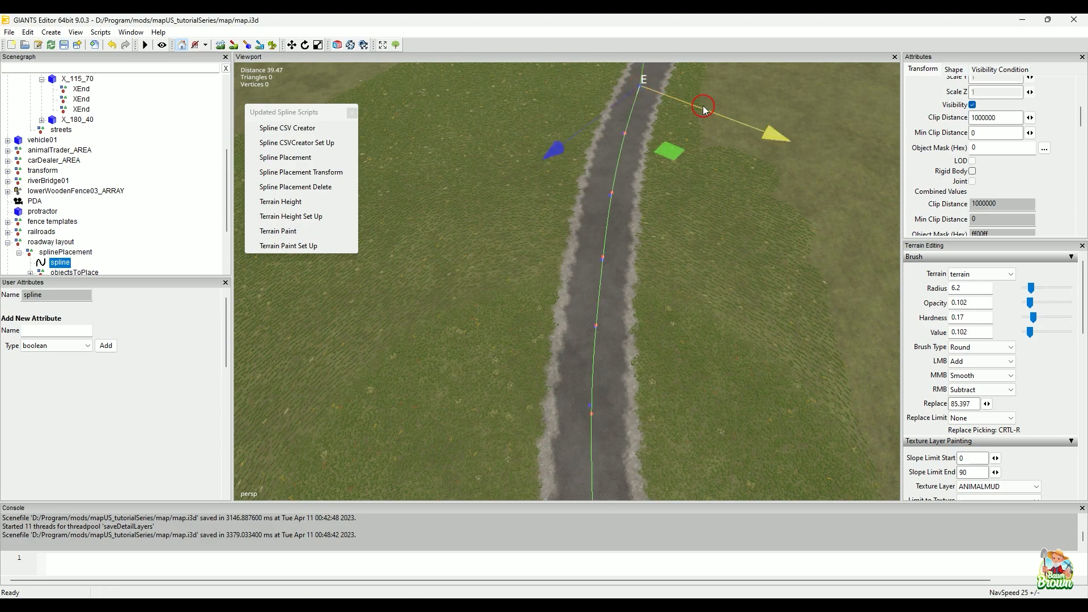
pyautogui.keyDown('alt'); pyautogui.moveTo(812, 158); pyautogui.dragTo(737, 262); pyautogui.keyUp('alt')
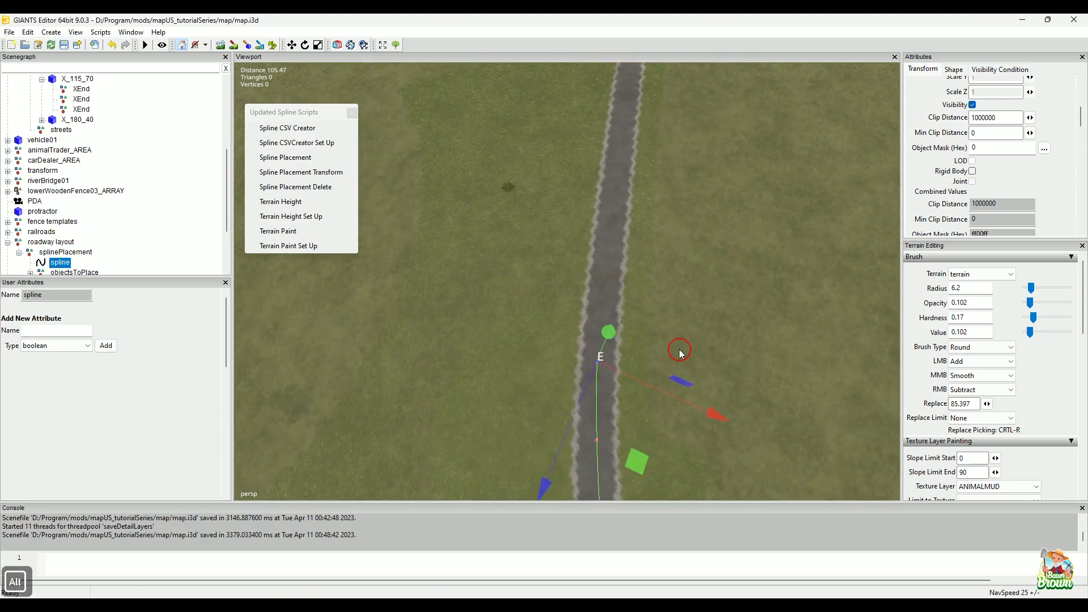
pyautogui.moveTo(717, 420); pyautogui.dragTo(720, 421)
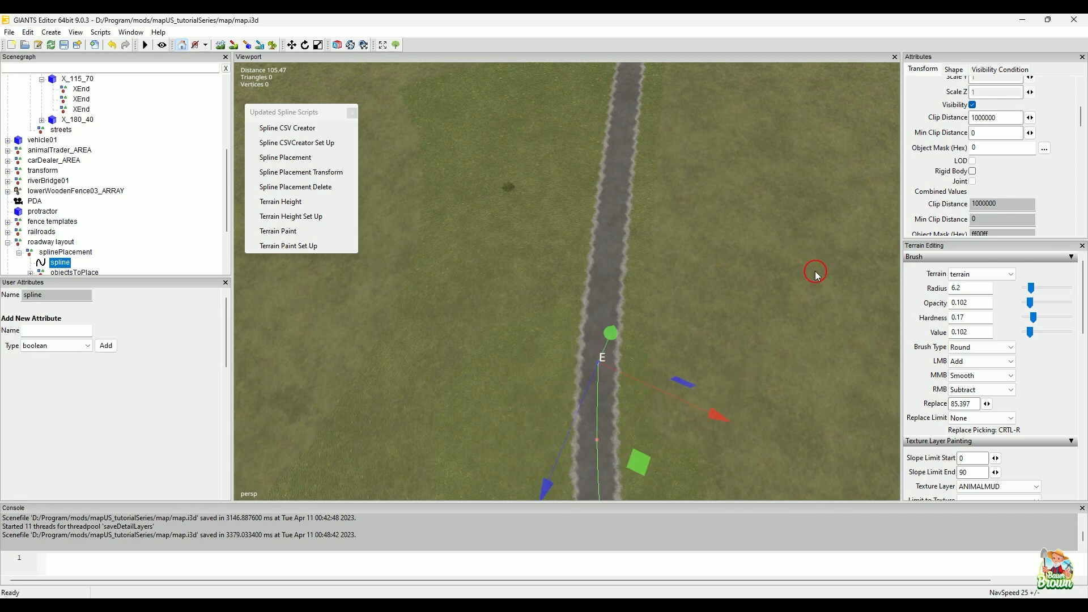
# Extend the spline from its end point with control points up the middle of the straight road stretch
pyautogui.press('Insert')
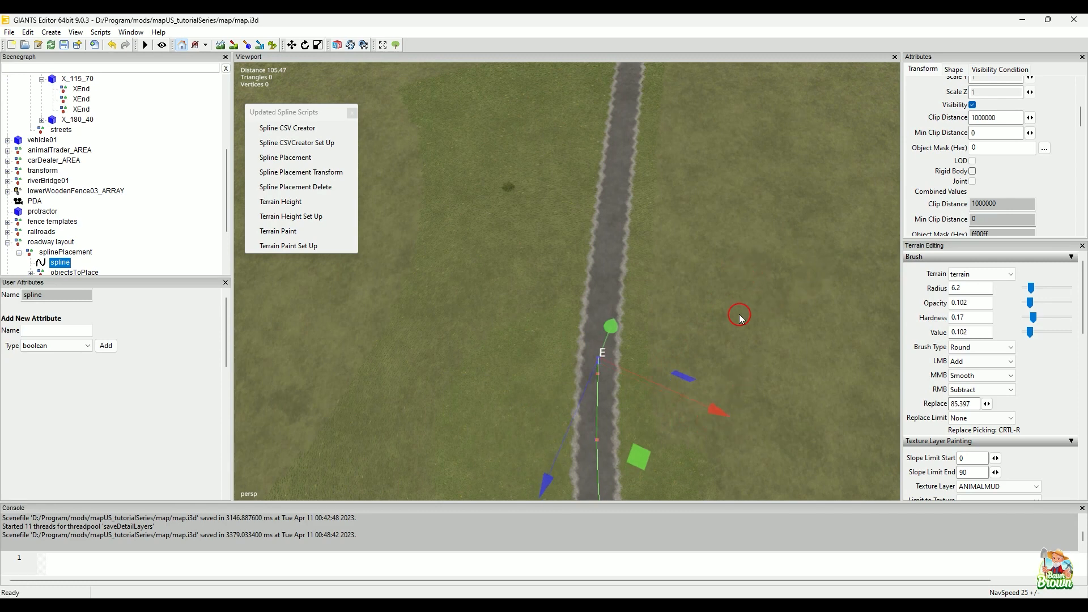
pyautogui.hotkey('ctrl', 'b')
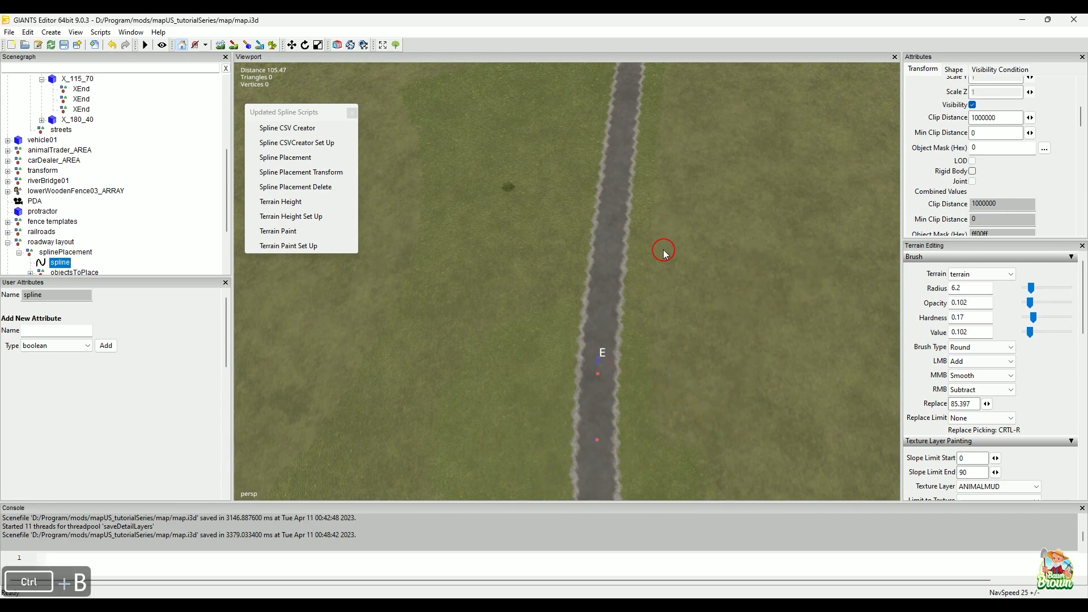
pyautogui.click(602, 295)
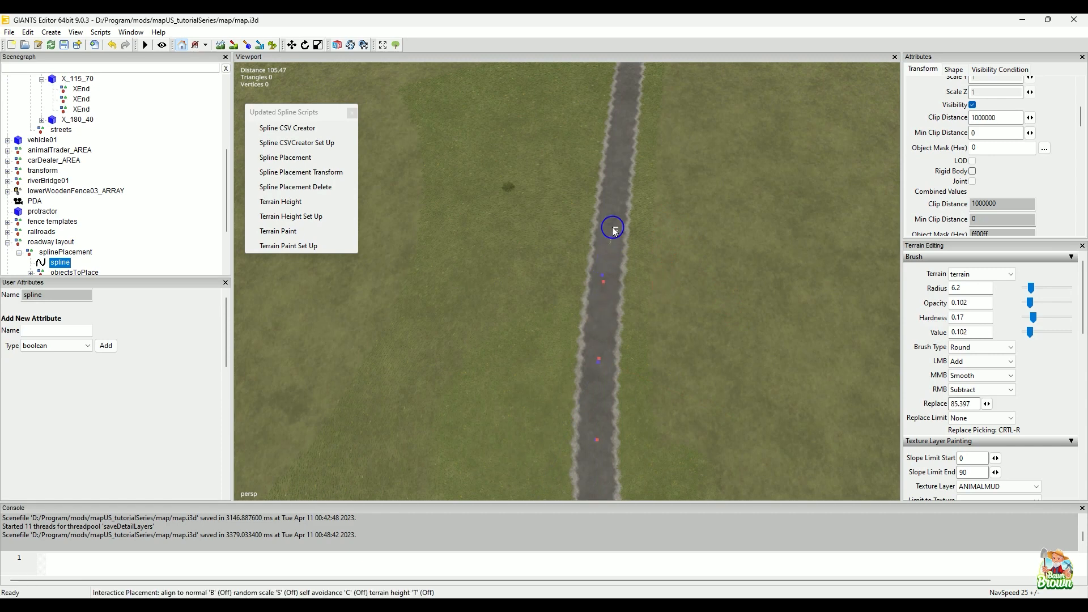
pyautogui.click(618, 166)
pyautogui.rightClick(628, 90)
# Extend the spline with evenly spaced control points along the road's centre through the gently winding stretch
pyautogui.keyDown('alt'); pyautogui.moveTo(669, 146); pyautogui.dragTo(719, 323); pyautogui.keyUp('alt')
pyautogui.keyDown('alt'); pyautogui.moveTo(578, 263); pyautogui.dragTo(611, 233); pyautogui.keyUp('alt')
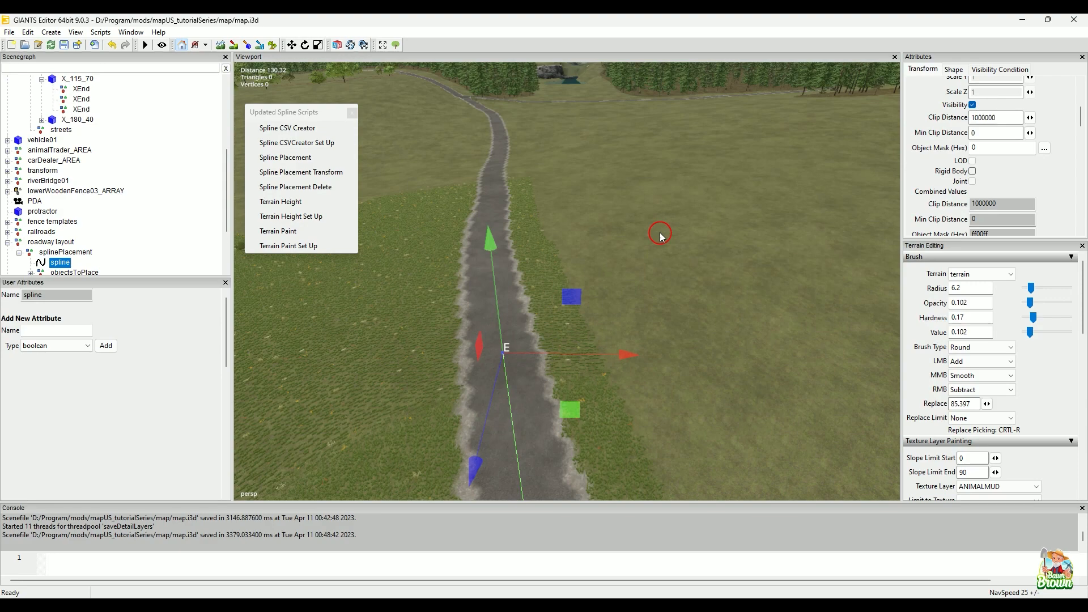
pyautogui.keyDown('alt'); pyautogui.moveTo(571, 243); pyautogui.dragTo(628, 289); pyautogui.keyUp('alt')
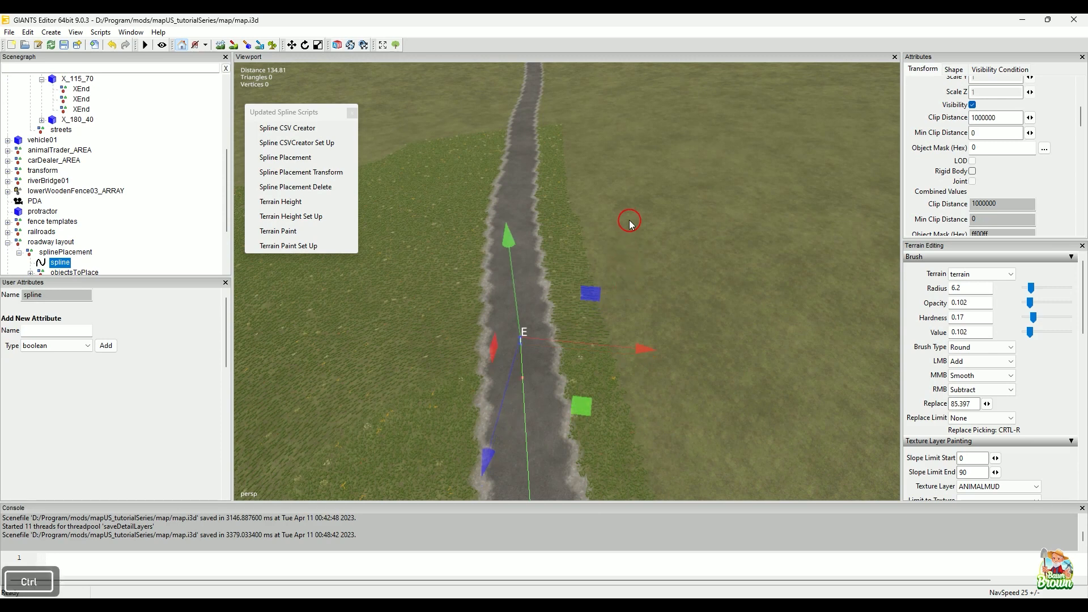
pyautogui.keyDown('alt'); pyautogui.moveTo(621, 211); pyautogui.dragTo(685, 389); pyautogui.keyUp('alt')
pyautogui.hotkey('ctrl', 'b')
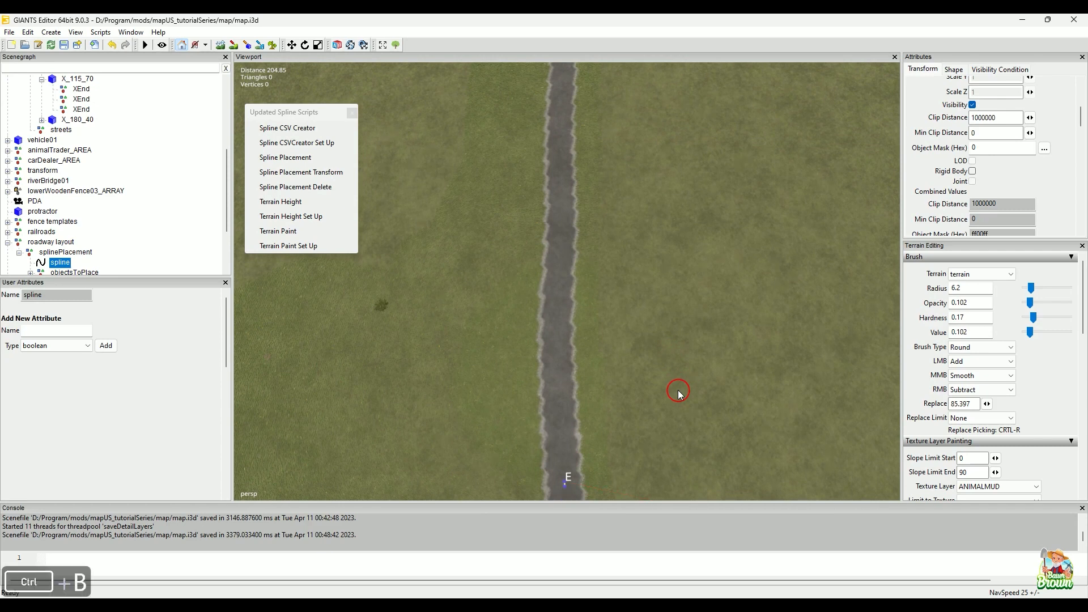
pyautogui.click(571, 450)
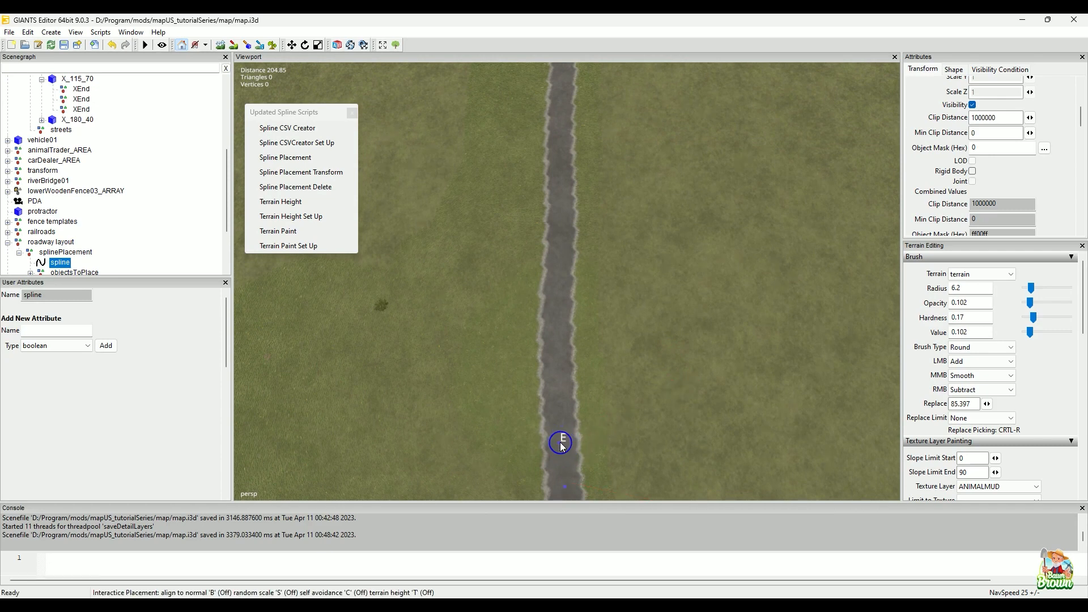
pyautogui.click(561, 444)
pyautogui.click(557, 398)
pyautogui.click(557, 350)
pyautogui.click(556, 301)
pyautogui.click(559, 251)
pyautogui.click(560, 195)
pyautogui.click(561, 146)
pyautogui.click(561, 90)
# Continue the spline with control points along the slanting road stretch and shift its end point sideways onto the road's centre
pyautogui.keyDown('alt'); pyautogui.moveTo(695, 356); pyautogui.dragTo(665, 328); pyautogui.keyUp('alt')
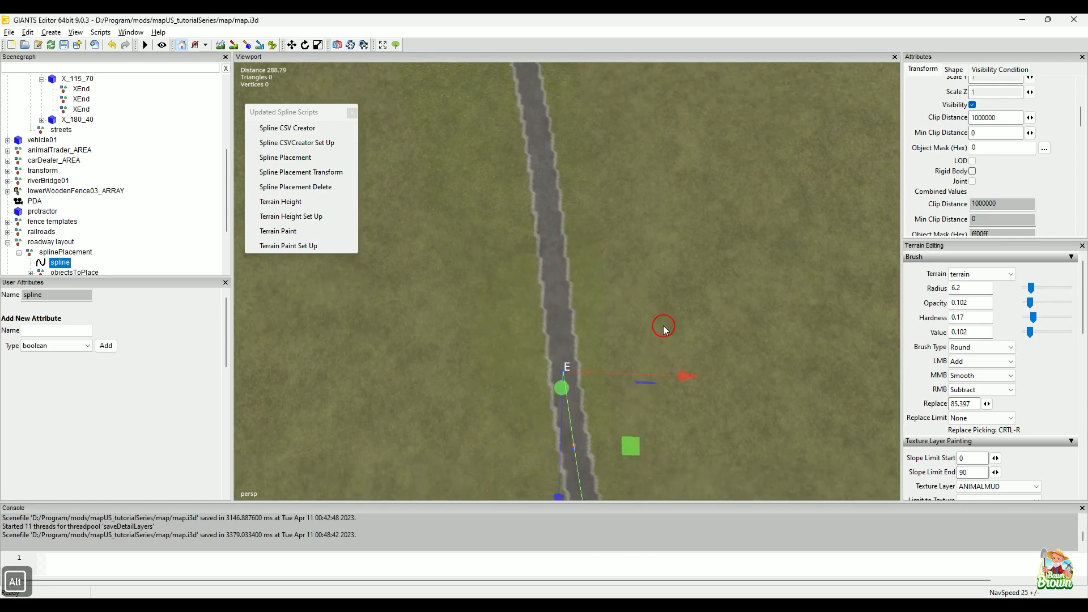
pyautogui.hotkey('ctrl', 'b')
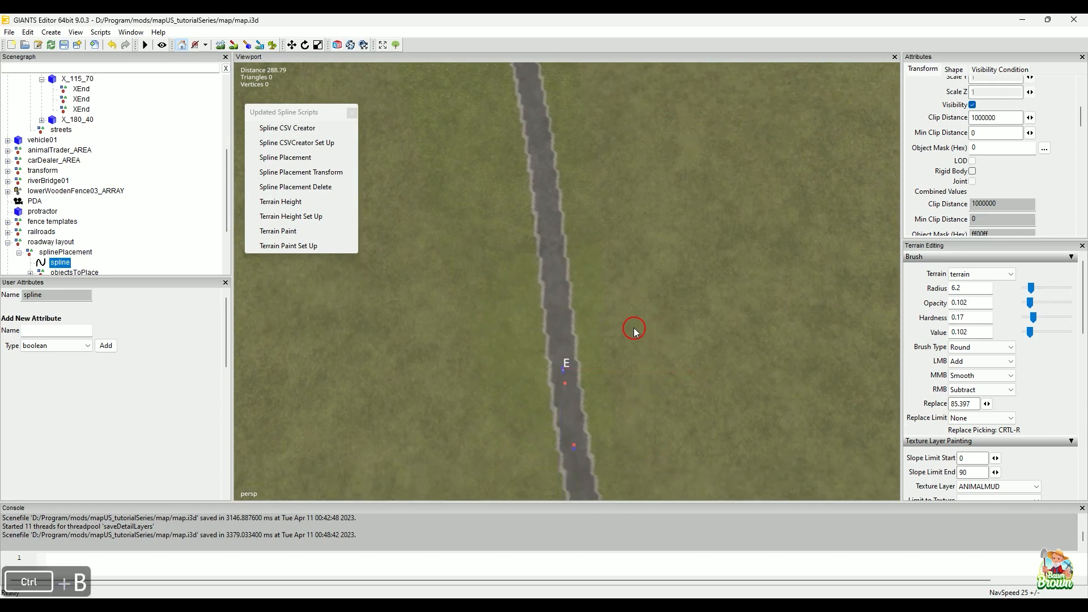
pyautogui.moveTo(555, 310); pyautogui.dragTo(542, 136)
pyautogui.click(536, 119)
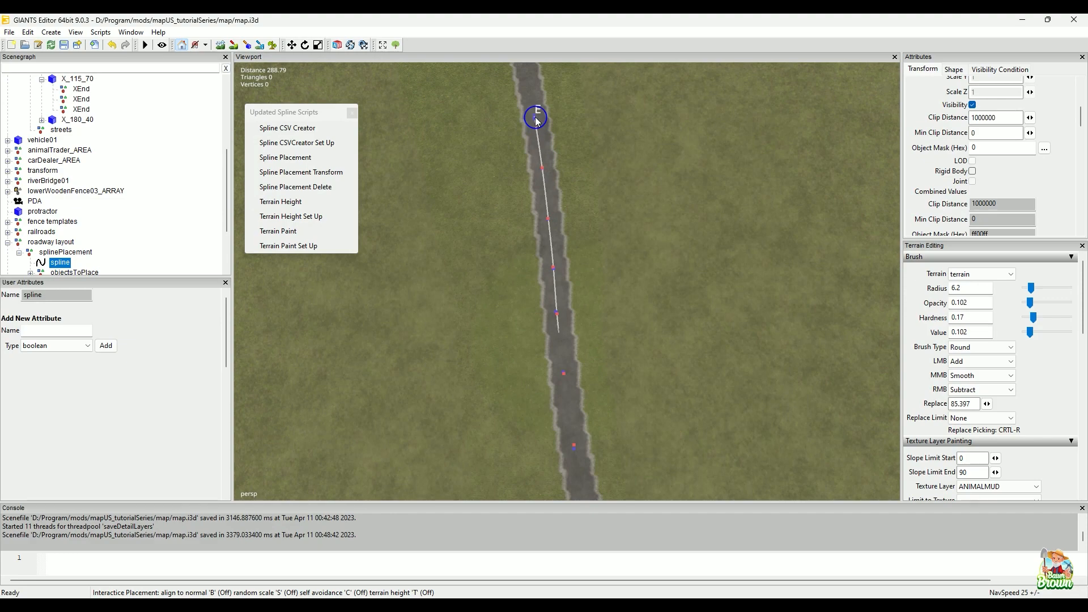
pyautogui.click(527, 78)
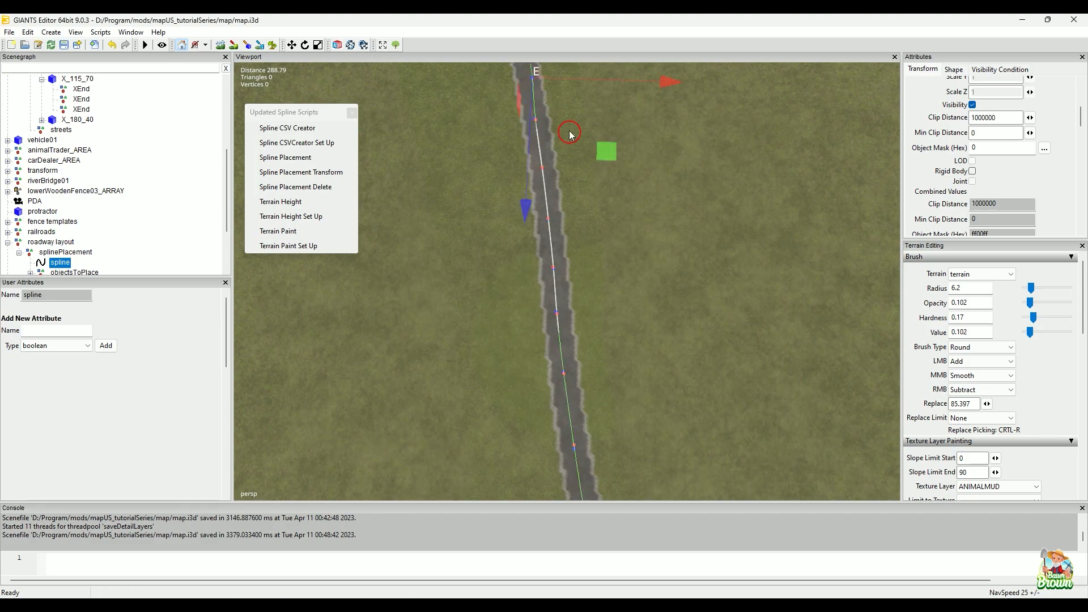
pyautogui.keyDown('alt'); pyautogui.moveTo(692, 287); pyautogui.dragTo(776, 212, button='middle'); pyautogui.keyUp('alt')
pyautogui.moveTo(777, 215)
pyautogui.keyDown('alt'); pyautogui.mouseDown()
pyautogui.moveTo(839, 315)
pyautogui.moveTo(780, 257)
pyautogui.moveTo(800, 236)
pyautogui.moveTo(778, 226)
pyautogui.mouseUp(); pyautogui.keyUp('alt')
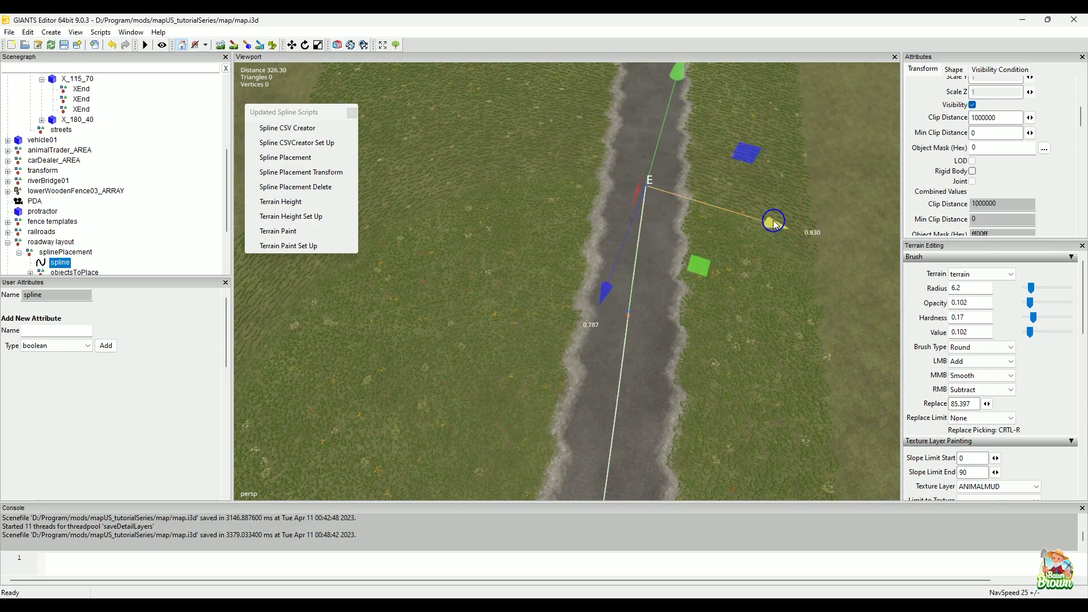
# Extend the spline with control points following the middle of the road around the bend before the next junction
pyautogui.keyDown('alt'); pyautogui.moveTo(838, 175); pyautogui.dragTo(699, 387); pyautogui.keyUp('alt')
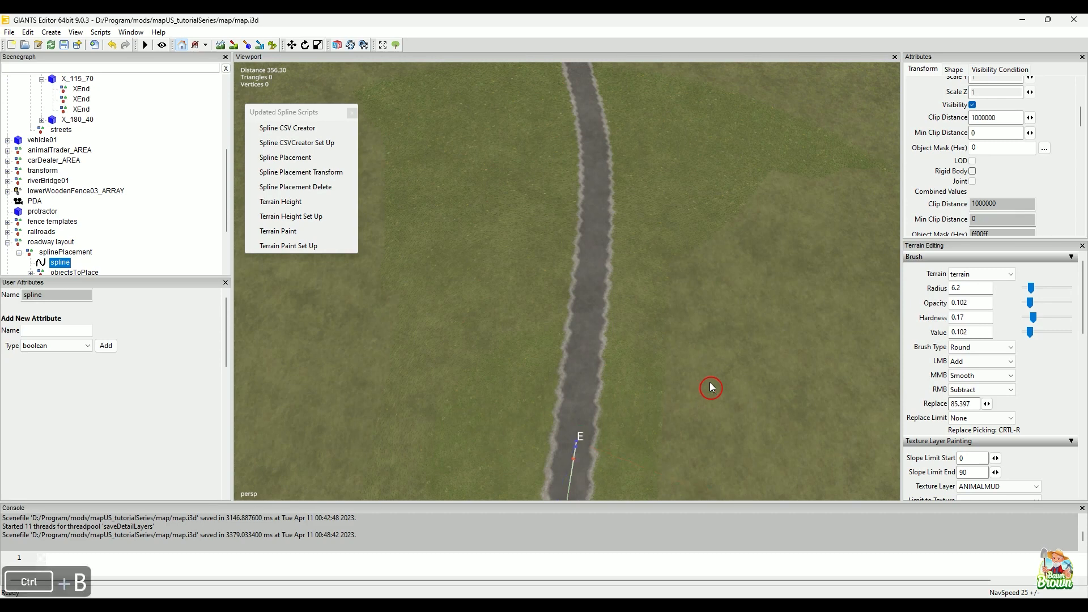
pyautogui.keyDown('ctrl'); pyautogui.click(591, 384); pyautogui.keyUp('ctrl')
pyautogui.moveTo(590, 383); pyautogui.dragTo(587, 366)
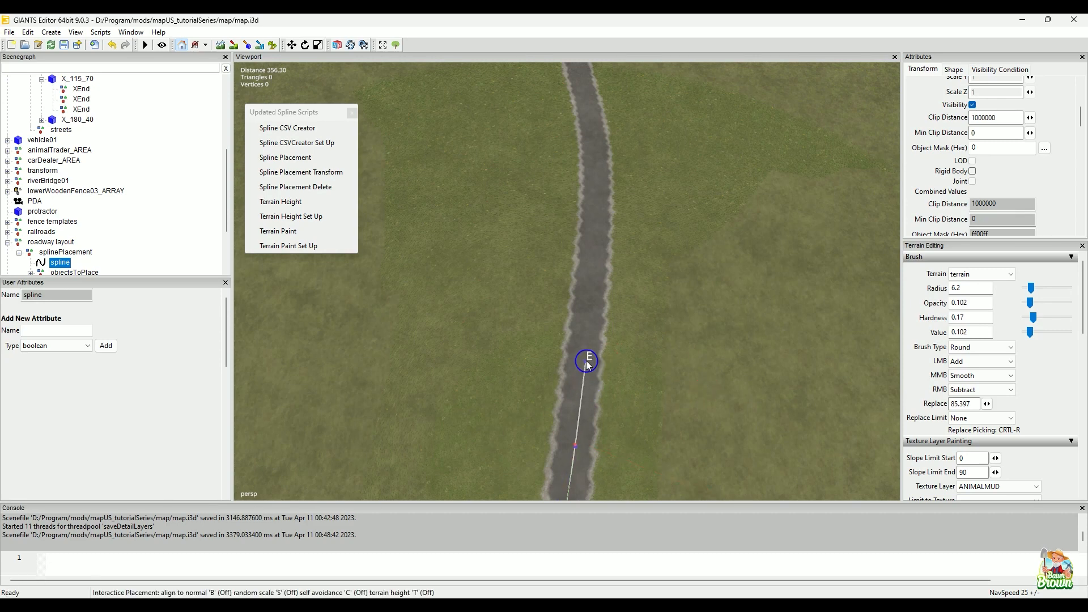
pyautogui.keyDown('ctrl'); pyautogui.click(591, 299); pyautogui.keyUp('ctrl')
pyautogui.keyDown('ctrl'); pyautogui.click(602, 251); pyautogui.keyUp('ctrl')
pyautogui.keyDown('ctrl'); pyautogui.click(602, 252); pyautogui.keyUp('ctrl')
pyautogui.moveTo(601, 253)
pyautogui.mouseDown()
pyautogui.moveTo(602, 149)
pyautogui.moveTo(584, 81)
pyautogui.mouseUp()
pyautogui.keyDown('ctrl'); pyautogui.click(601, 194); pyautogui.keyUp('ctrl')
pyautogui.keyDown('ctrl'); pyautogui.click(602, 151); pyautogui.keyUp('ctrl')
pyautogui.keyDown('ctrl'); pyautogui.click(591, 112); pyautogui.keyUp('ctrl')
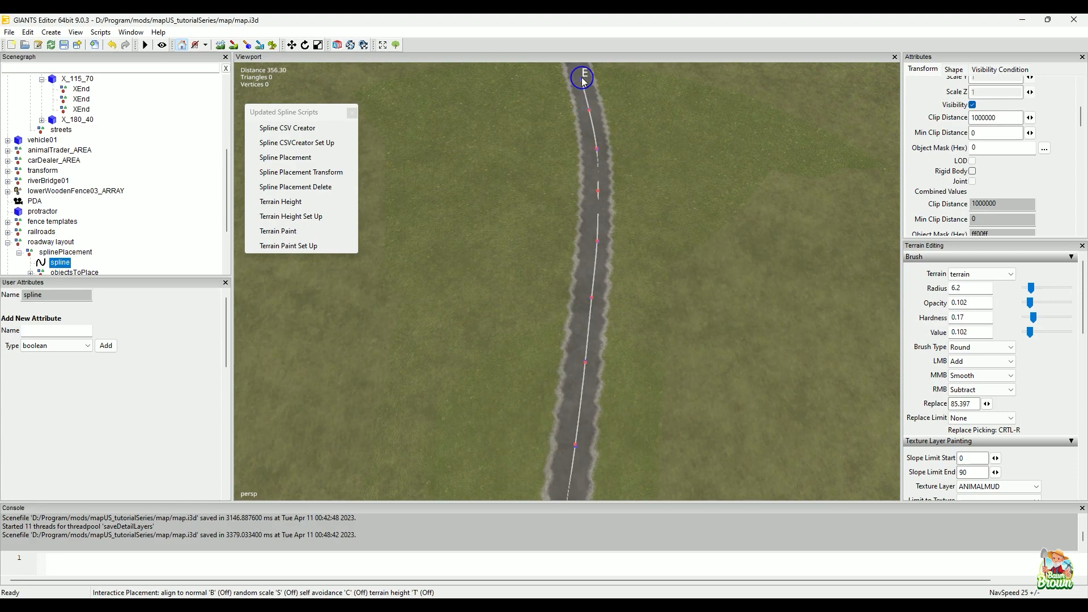
# Extend the spline along the last road stretch and place its end point at the edge of the next intersection
pyautogui.keyDown('alt'); pyautogui.moveTo(607, 182); pyautogui.dragTo(765, 312); pyautogui.keyUp('alt')
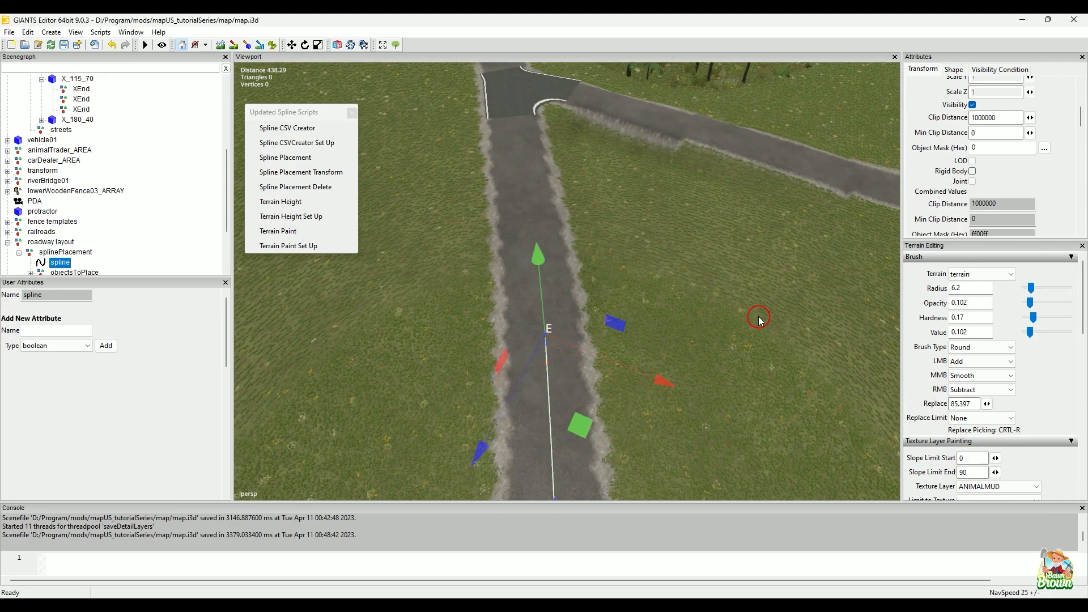
pyautogui.hotkey('ctrl', 'b')
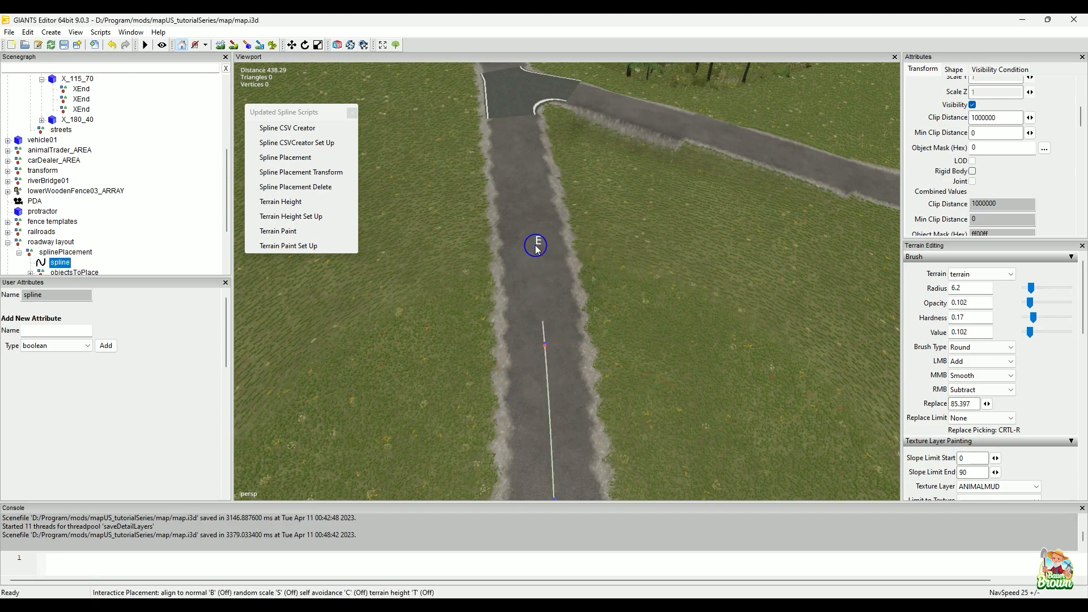
pyautogui.click(536, 247)
pyautogui.keyDown('alt'); pyautogui.moveTo(498, 408); pyautogui.dragTo(736, 328); pyautogui.keyUp('alt')
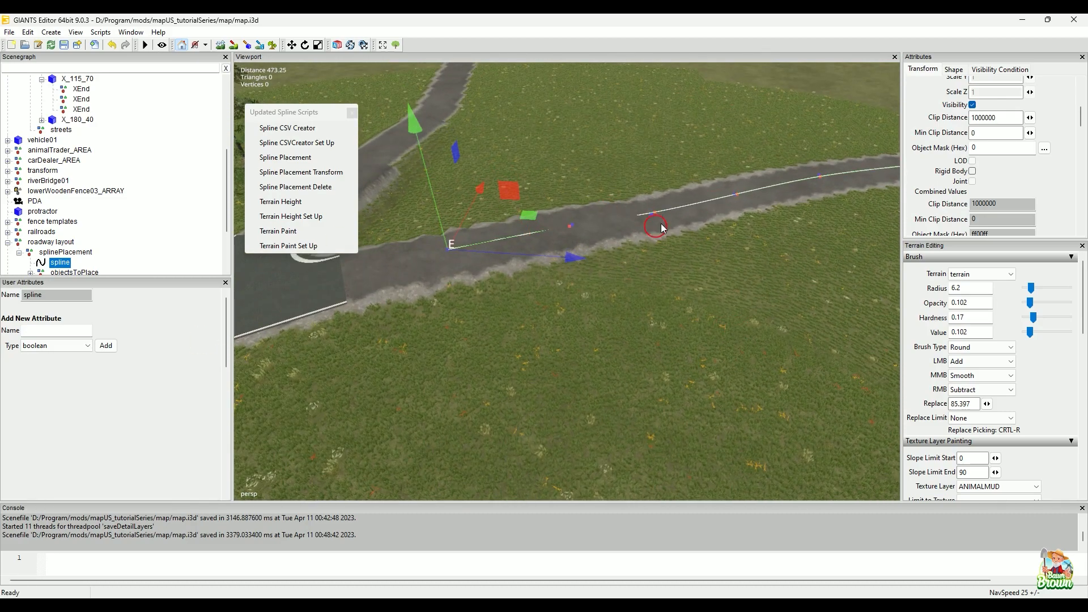
pyautogui.keyDown('alt'); pyautogui.moveTo(569, 357); pyautogui.dragTo(488, 336); pyautogui.keyUp('alt')
pyautogui.press('Insert')
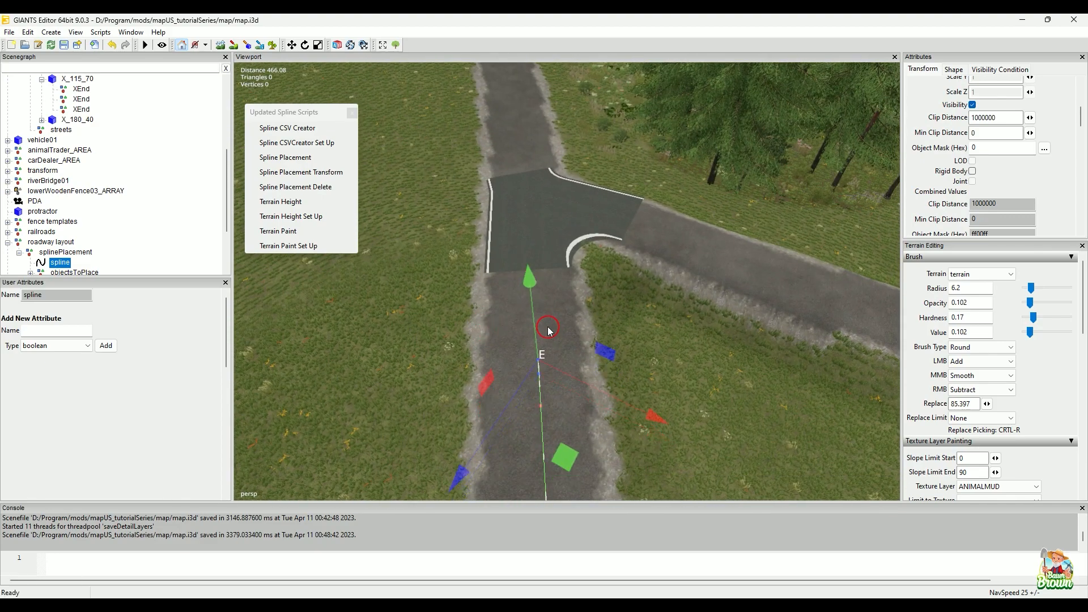
pyautogui.hotkey('ctrl', 'b')
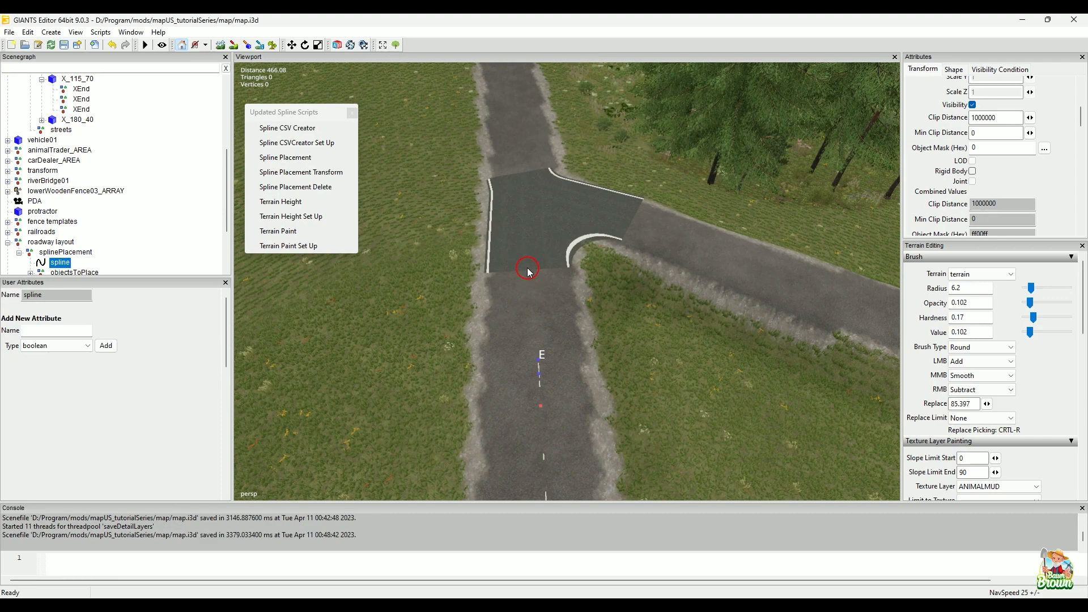
pyautogui.keyDown('alt'); pyautogui.moveTo(525, 267); pyautogui.dragTo(636, 335); pyautogui.keyUp('alt')
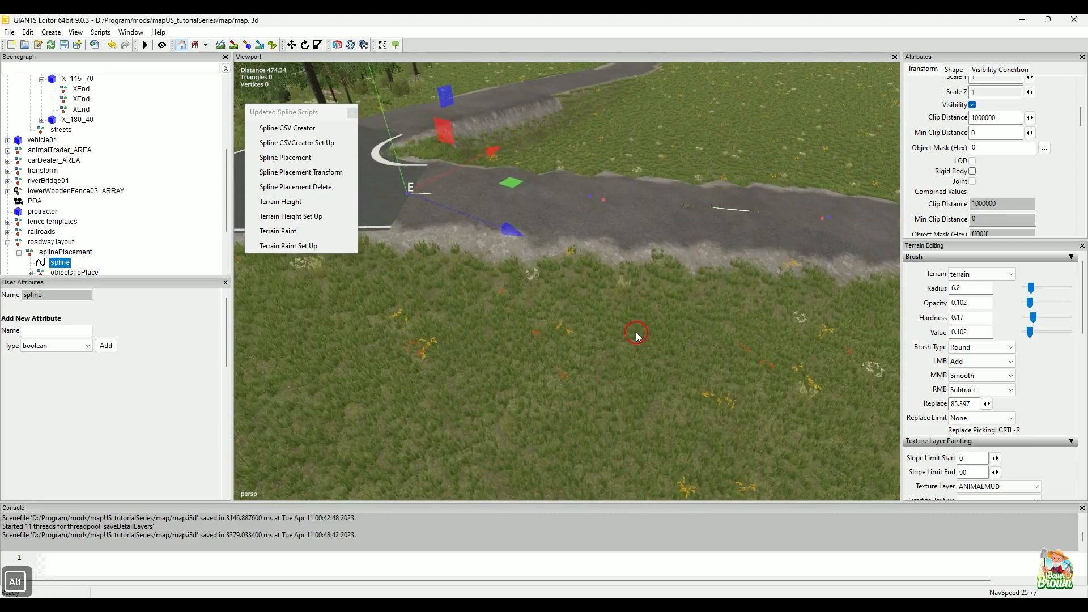
# Raise the control point just before the spline's end so the curve clears the road surface
pyautogui.click(635, 209)
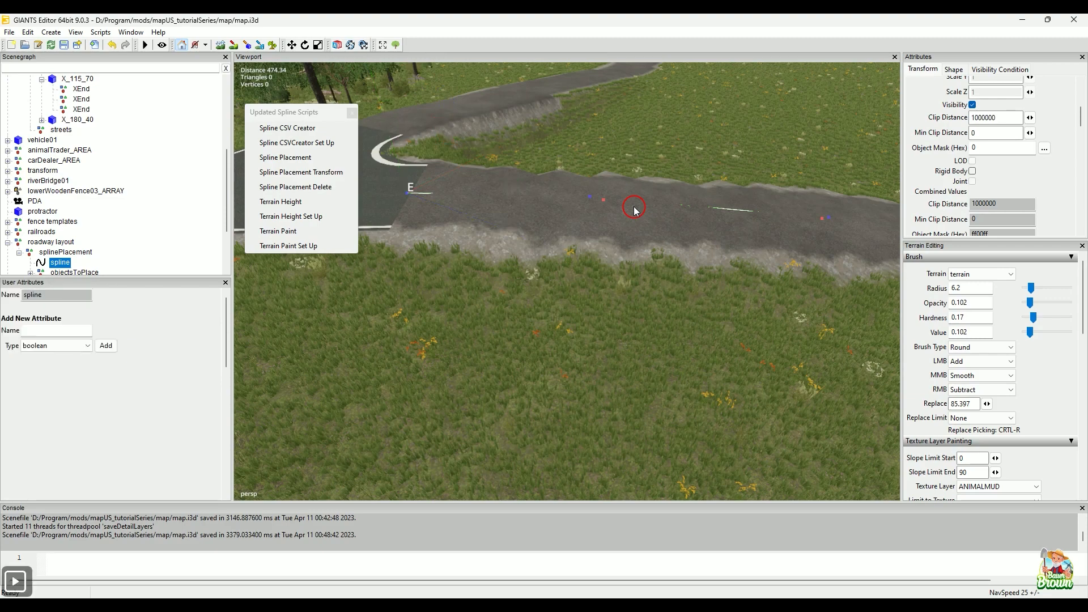
pyautogui.click(636, 209)
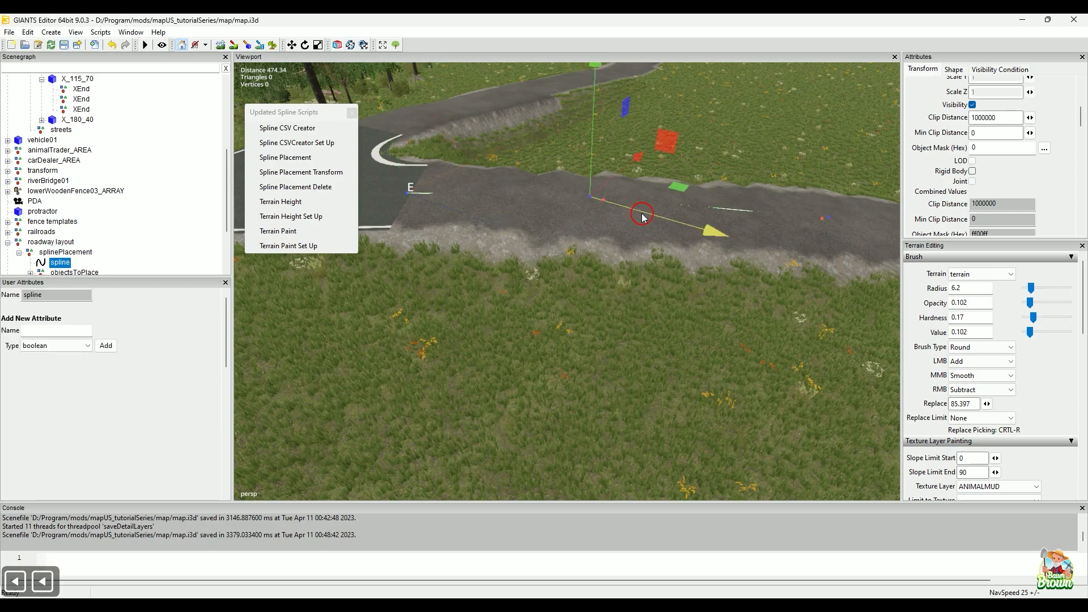
pyautogui.click(594, 128)
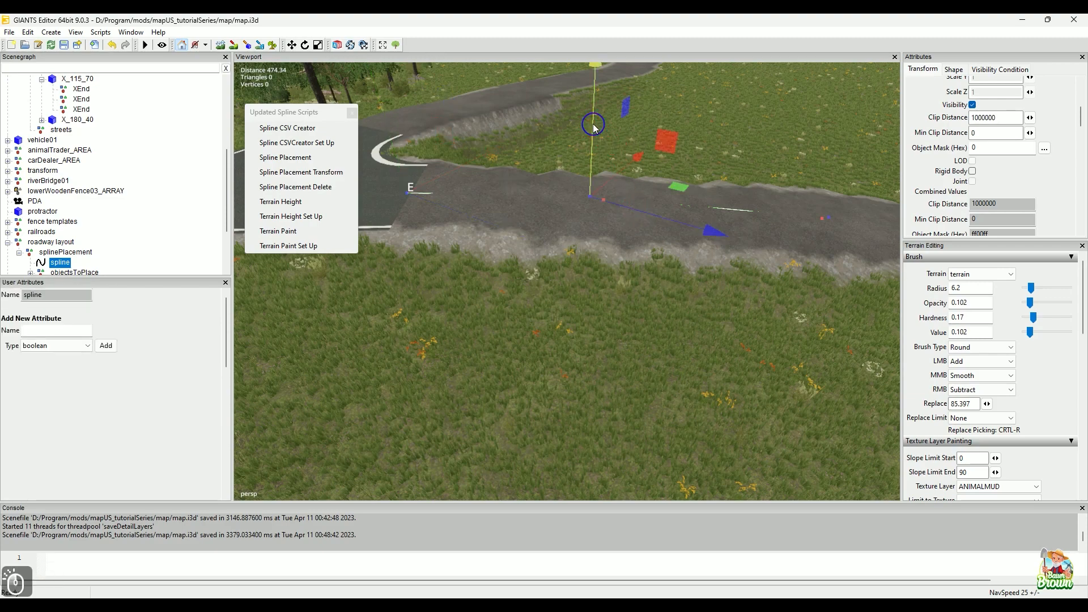
pyautogui.moveTo(594, 128); pyautogui.dragTo(592, 117)
pyautogui.moveTo(570, 322)
pyautogui.keyDown('alt'); pyautogui.mouseDown()
pyautogui.moveTo(636, 375)
pyautogui.moveTo(612, 306)
pyautogui.moveTo(680, 331)
pyautogui.moveTo(654, 332)
pyautogui.moveTo(707, 309)
pyautogui.moveTo(682, 294)
pyautogui.moveTo(678, 313)
pyautogui.moveTo(593, 317)
pyautogui.moveTo(578, 307)
pyautogui.moveTo(567, 318)
pyautogui.mouseUp(); pyautogui.keyUp('alt')
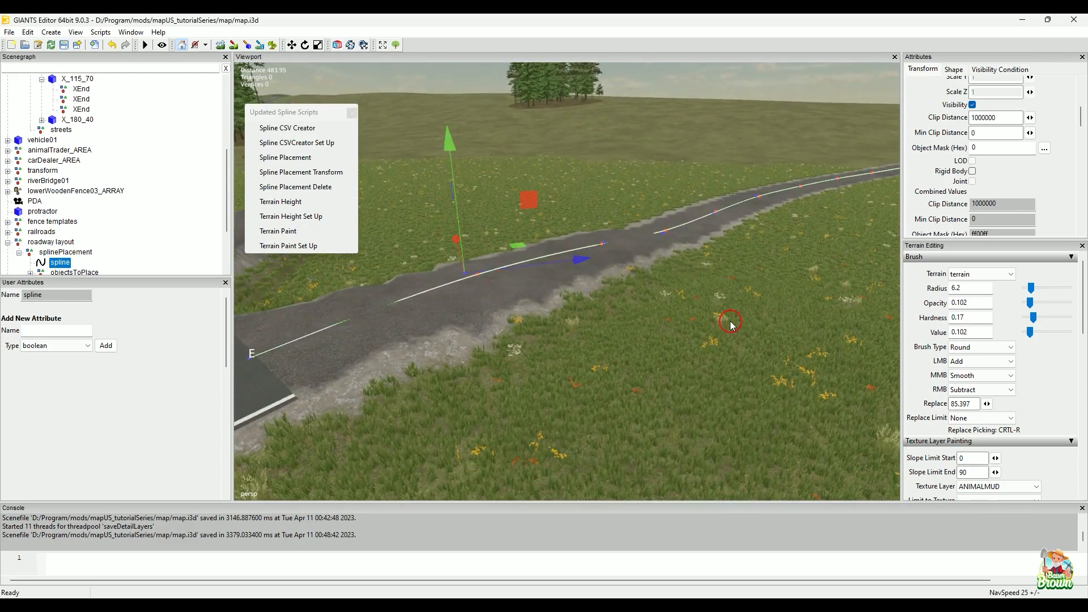
# Set up terrain height attributes on the spline with a centre width of 8 and run the Terrain Height script
pyautogui.keyDown('alt'); pyautogui.moveTo(731, 324); pyautogui.dragTo(540, 382); pyautogui.keyUp('alt')
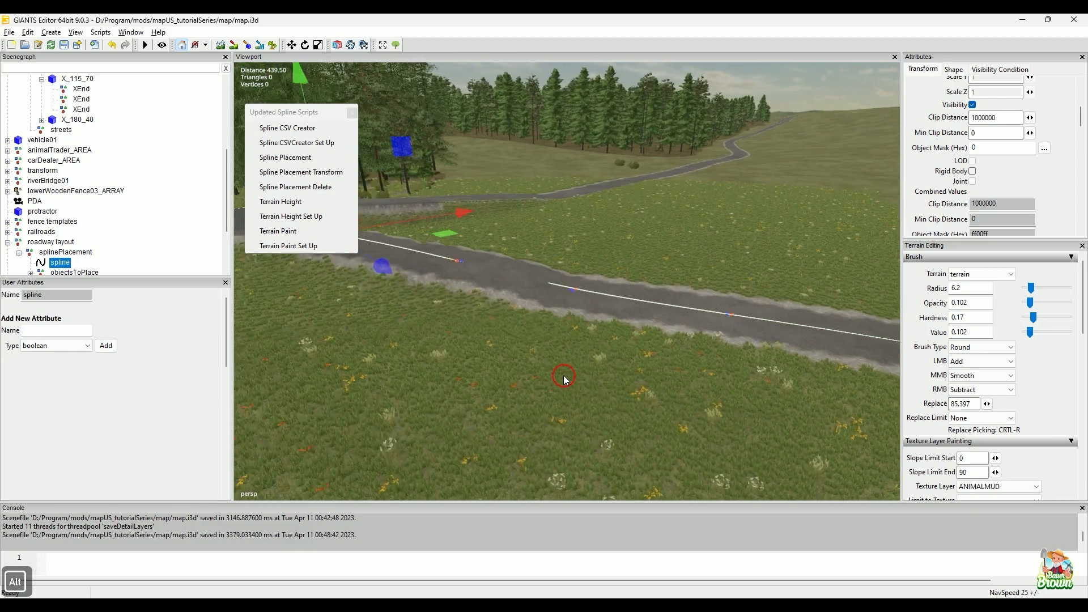
pyautogui.click(561, 295)
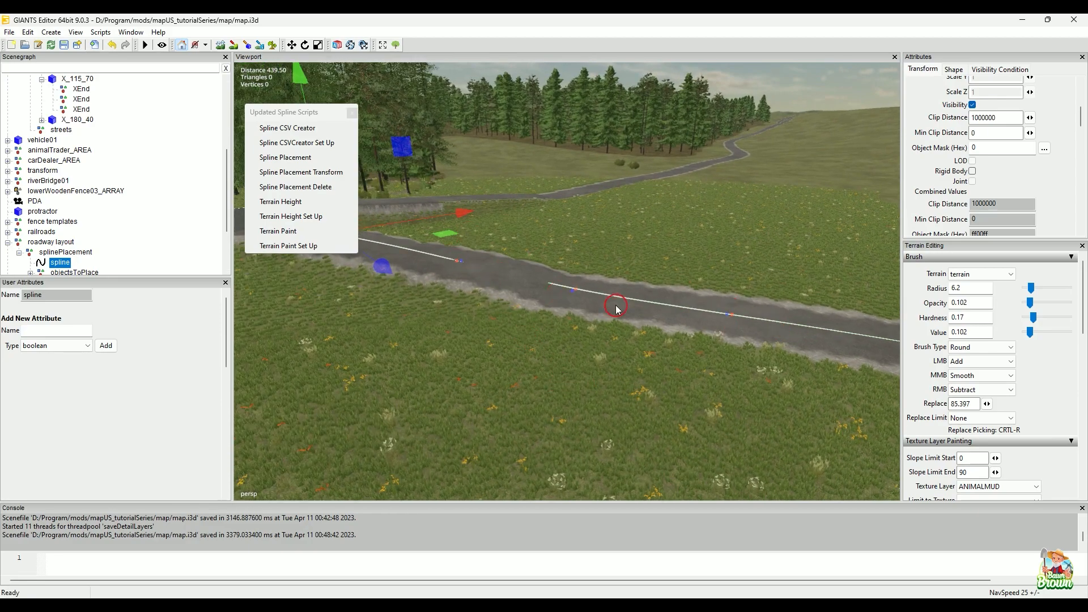
pyautogui.keyDown('alt'); pyautogui.moveTo(617, 309); pyautogui.dragTo(598, 378); pyautogui.keyUp('alt')
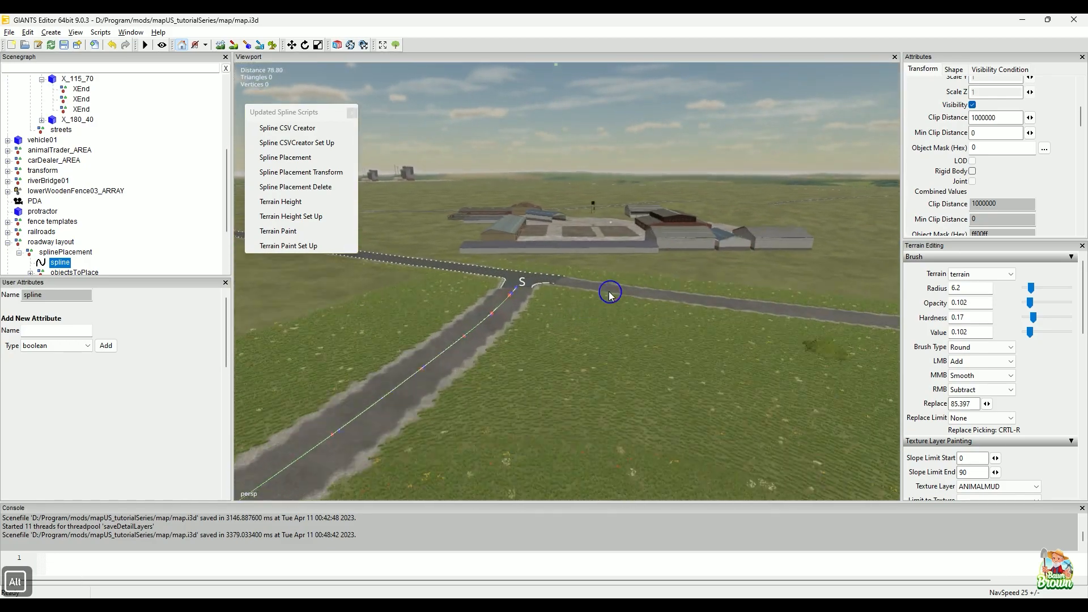
pyautogui.keyDown('alt'); pyautogui.moveTo(611, 294); pyautogui.dragTo(652, 331, button='right'); pyautogui.keyUp('alt')
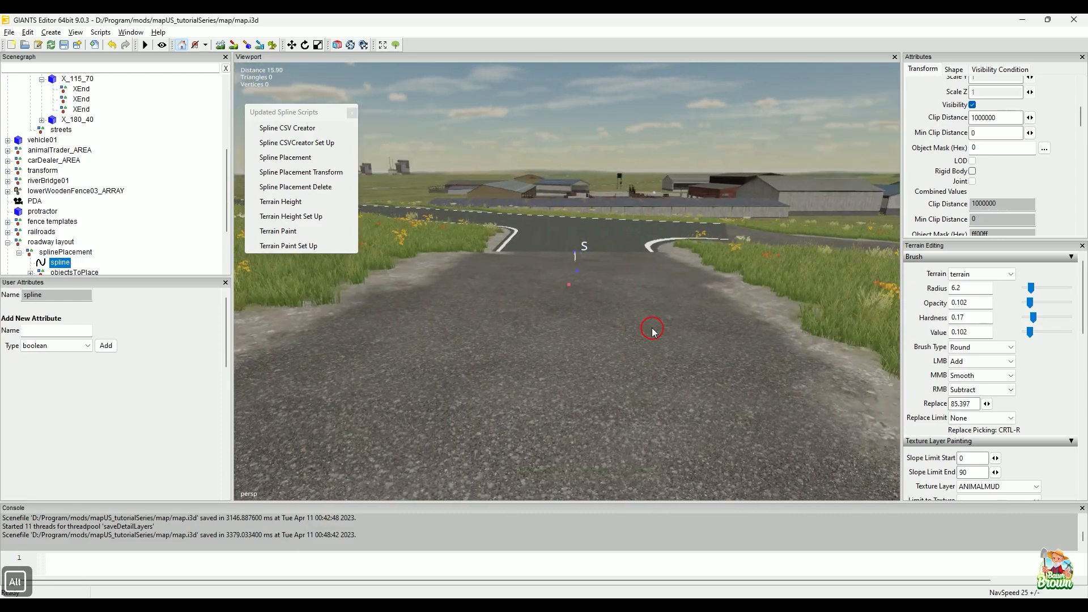
pyautogui.moveTo(652, 330)
pyautogui.keyDown('alt'); pyautogui.mouseDown()
pyautogui.moveTo(651, 352)
pyautogui.moveTo(548, 340)
pyautogui.moveTo(578, 369)
pyautogui.moveTo(537, 383)
pyautogui.moveTo(608, 368)
pyautogui.moveTo(464, 336)
pyautogui.moveTo(452, 301)
pyautogui.moveTo(562, 323)
pyautogui.mouseUp(); pyautogui.keyUp('alt')
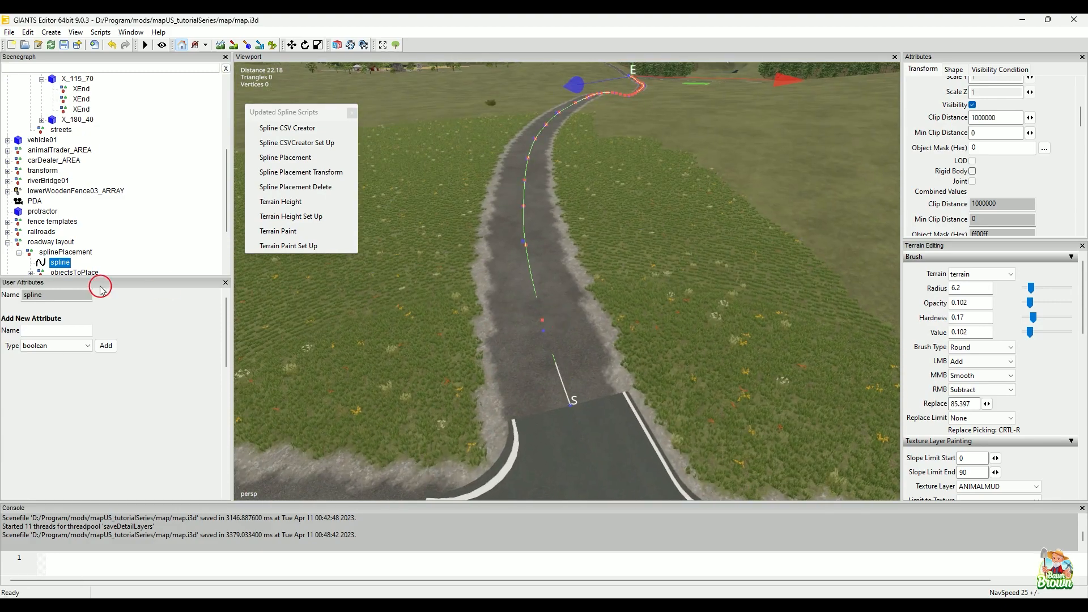
pyautogui.scroll(-1, 97, 201)
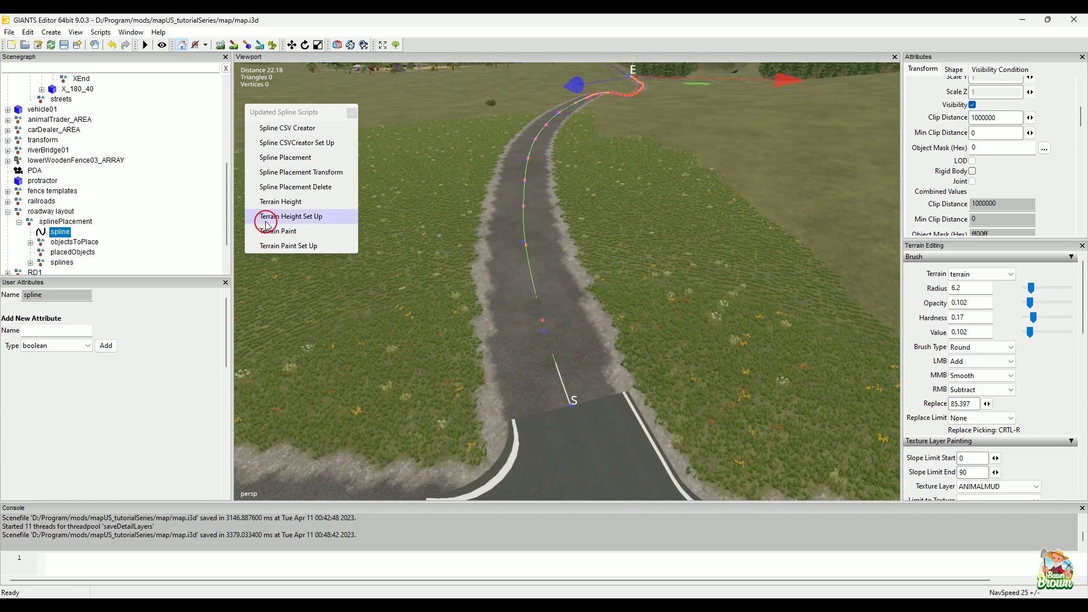
pyautogui.click(295, 220)
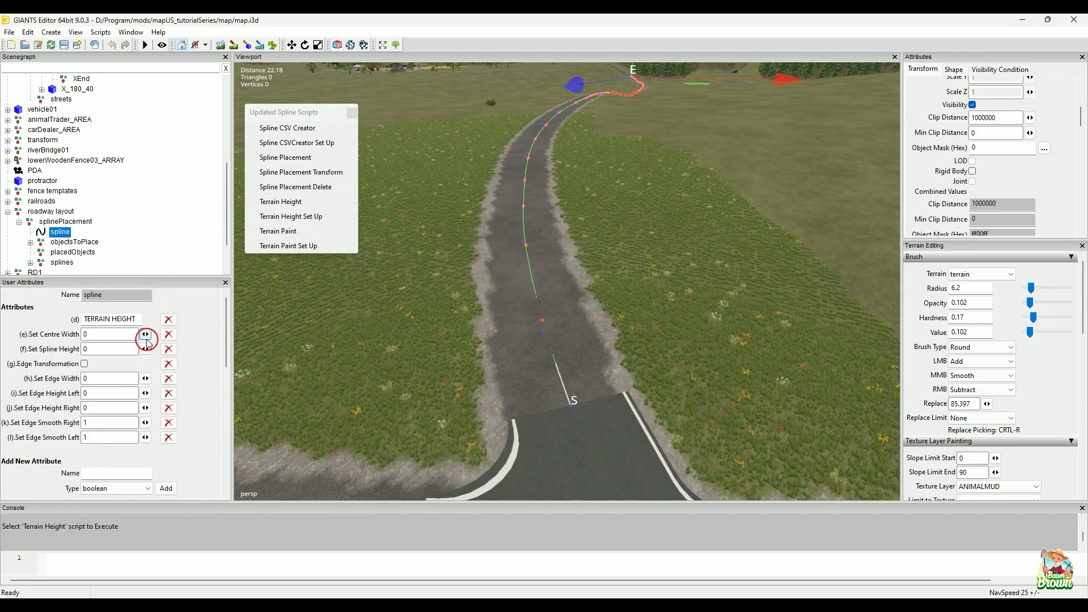
pyautogui.doubleClick(105, 335)
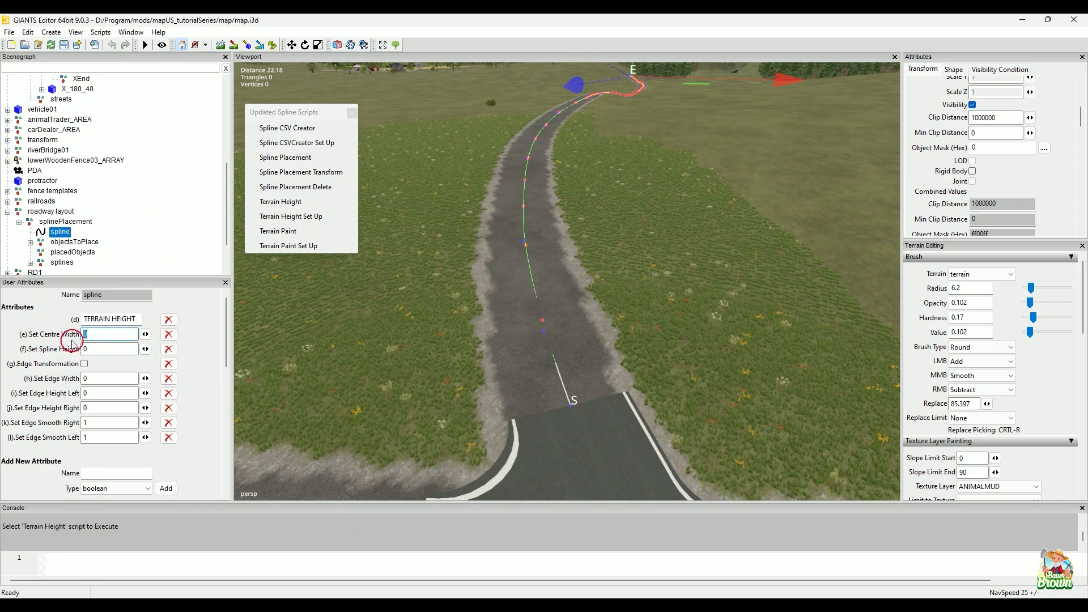
pyautogui.write('8')
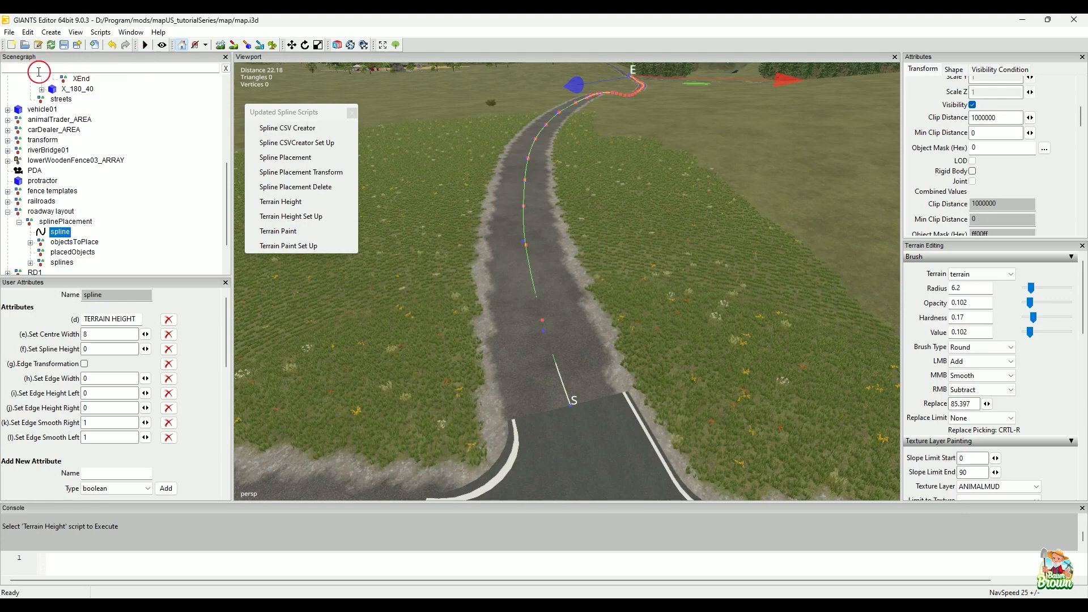
pyautogui.click(316, 210)
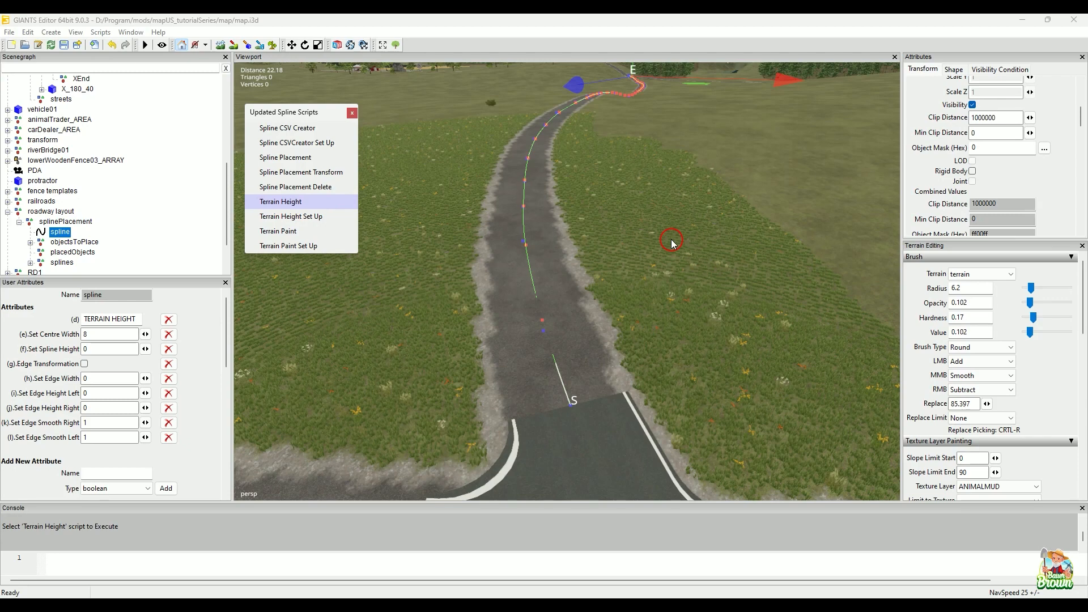
# Sculpt the terrain where the road meets the intersection at the spline's start, reducing the brush radius to 3.95
pyautogui.press('alt')
pyautogui.keyDown('alt'); pyautogui.click(541, 275); pyautogui.keyUp('alt')
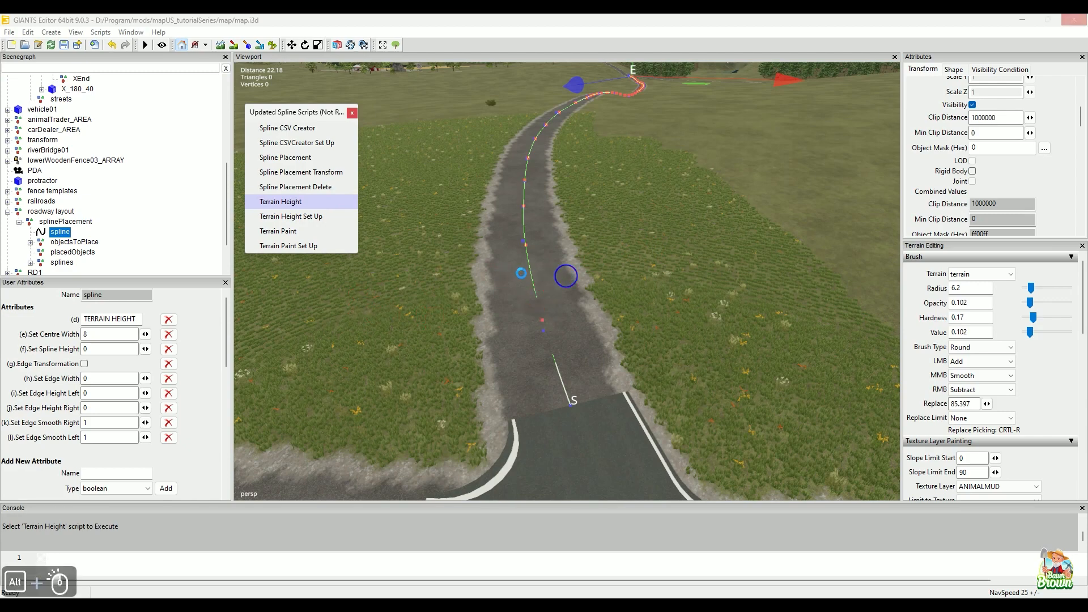
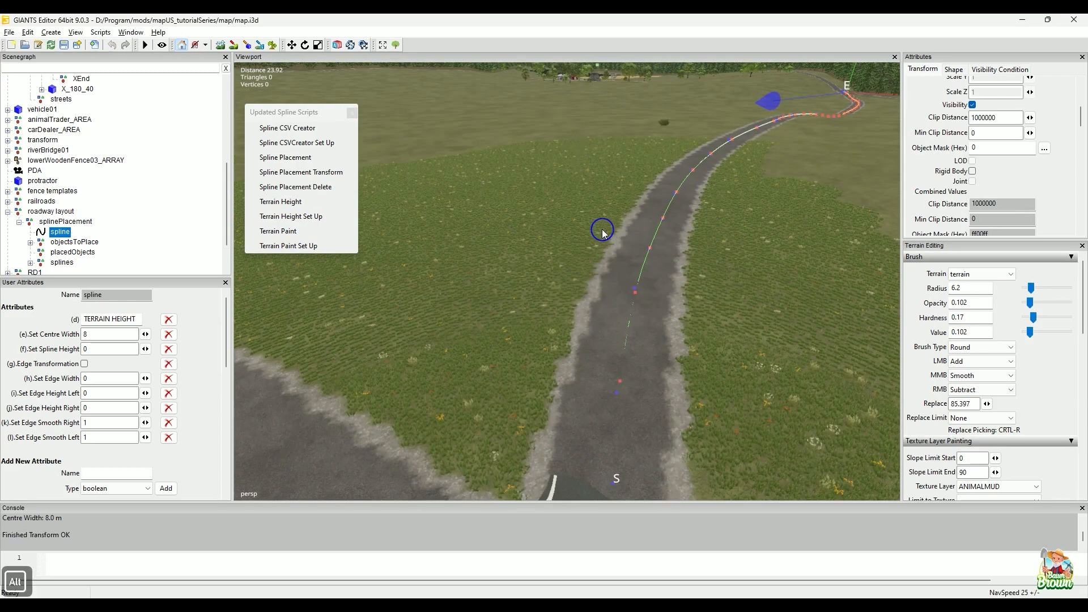
pyautogui.moveTo(600, 231)
pyautogui.keyDown('alt'); pyautogui.mouseDown()
pyautogui.moveTo(445, 236)
pyautogui.moveTo(553, 282)
pyautogui.mouseUp(); pyautogui.keyUp('alt')
pyautogui.keyDown('alt'); pyautogui.moveTo(554, 282); pyautogui.dragTo(555, 340, button='right'); pyautogui.keyUp('alt')
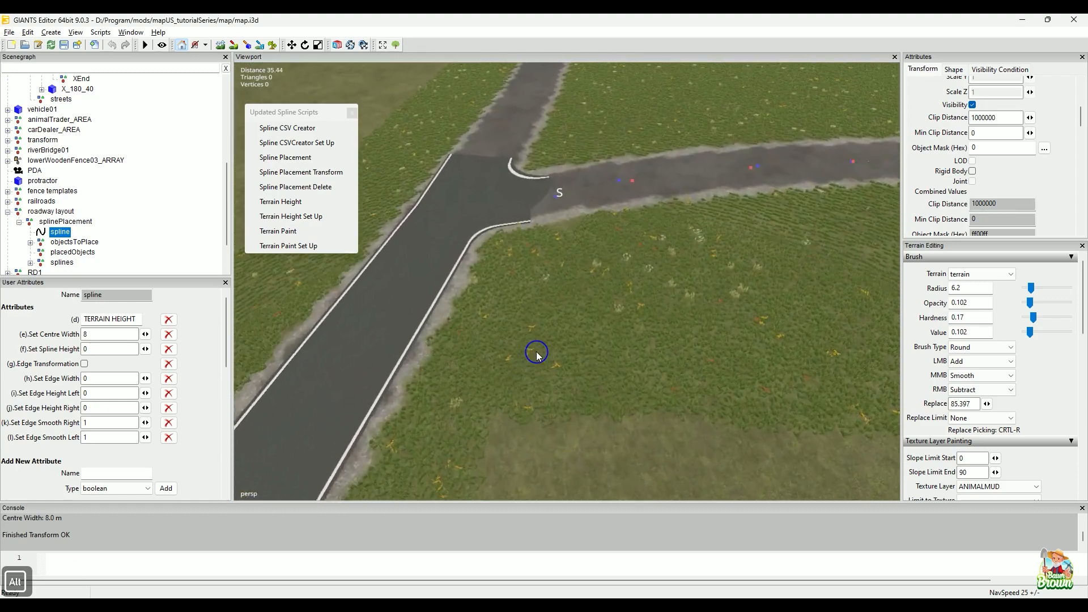
pyautogui.moveTo(555, 340)
pyautogui.keyDown('alt'); pyautogui.mouseDown()
pyautogui.moveTo(644, 382)
pyautogui.moveTo(615, 439)
pyautogui.mouseUp(); pyautogui.keyUp('alt')
pyautogui.click(179, 48)
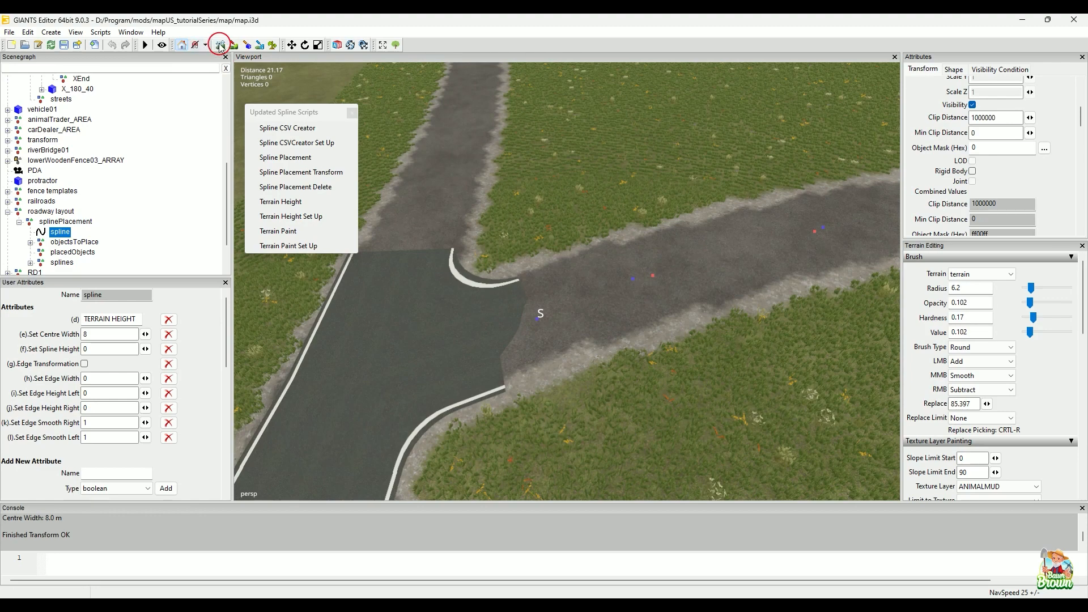
pyautogui.click(537, 306)
pyautogui.scroll(-3, 537, 314)
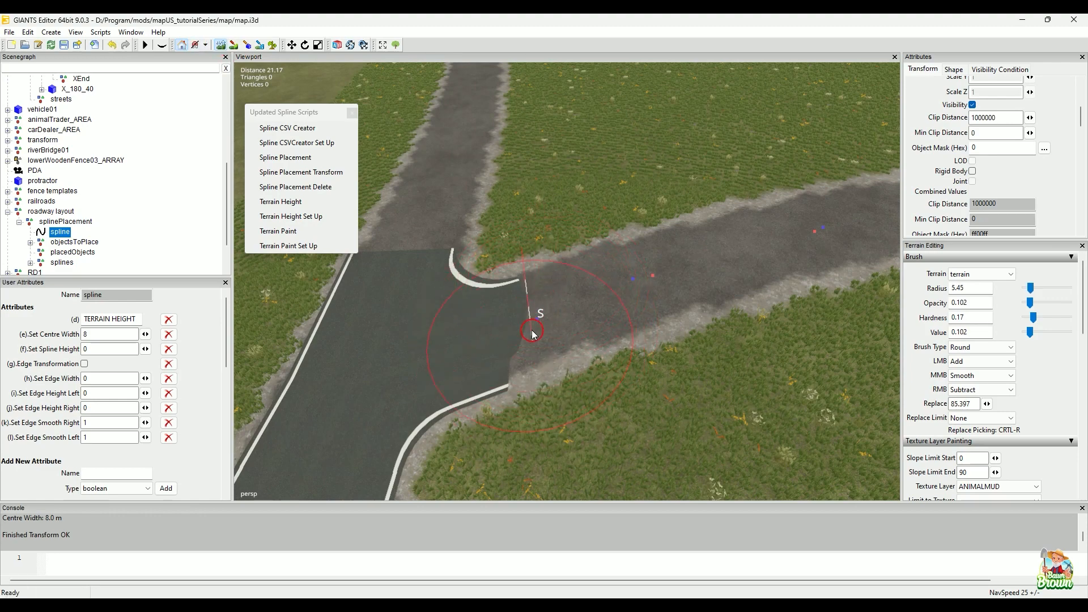
pyautogui.click(531, 308)
pyautogui.moveTo(531, 309)
pyautogui.mouseDown()
pyautogui.moveTo(553, 273)
pyautogui.moveTo(552, 334)
pyautogui.moveTo(578, 348)
pyautogui.moveTo(550, 278)
pyautogui.mouseUp()
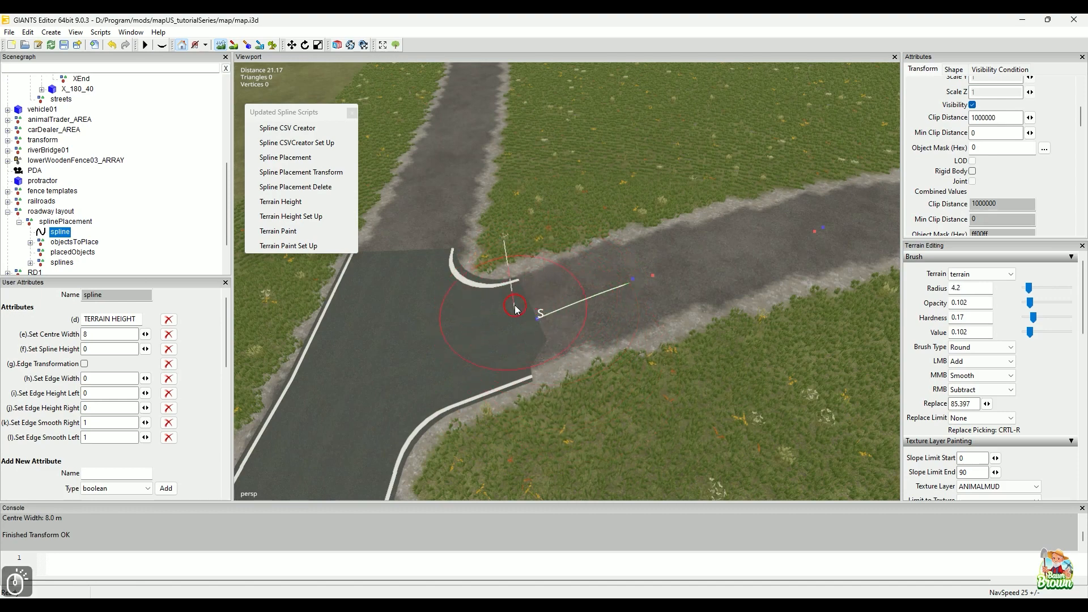
pyautogui.scroll(-2, 549, 292)
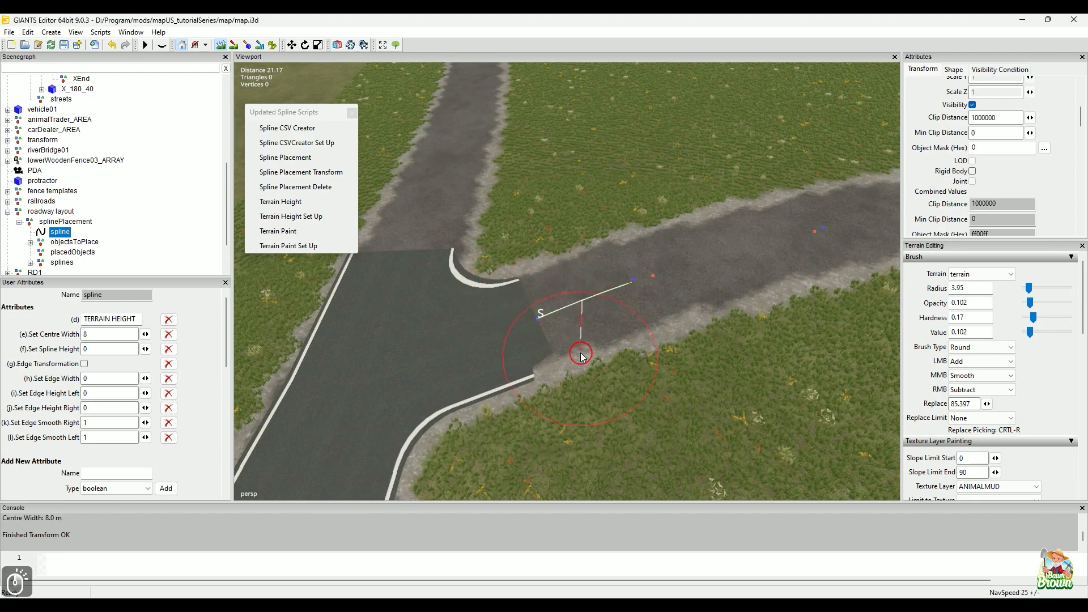
# Smooth the road surface beside the spline's start so it blends into the edge of the intersection
pyautogui.moveTo(583, 360)
pyautogui.keyDown('alt'); pyautogui.mouseDown()
pyautogui.moveTo(549, 324)
pyautogui.moveTo(462, 301)
pyautogui.moveTo(459, 285)
pyautogui.mouseUp(); pyautogui.keyUp('alt')
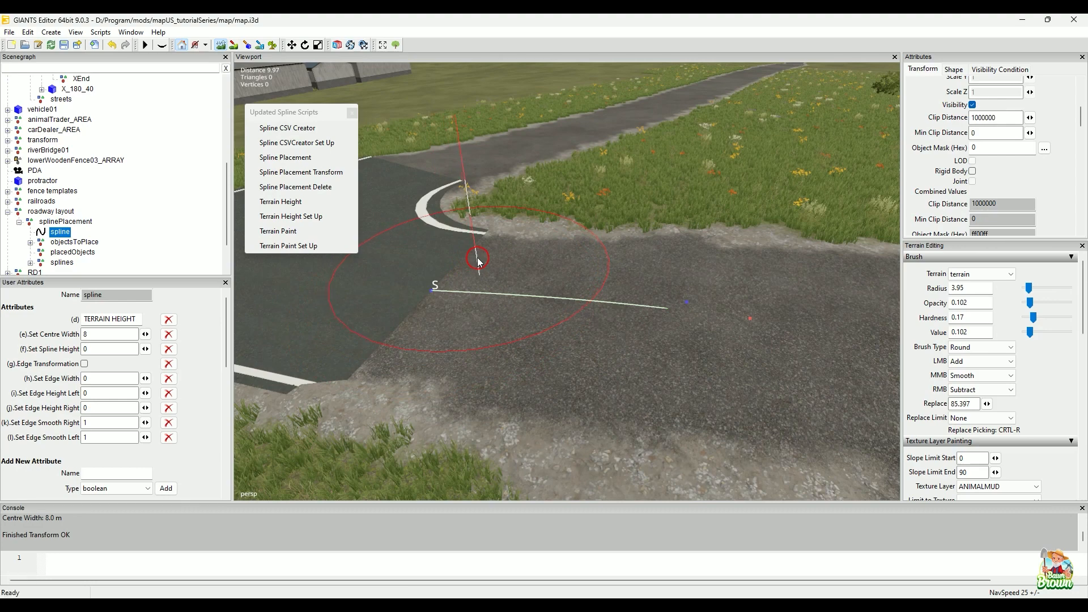
pyautogui.moveTo(465, 283)
pyautogui.mouseDown(button='middle')
pyautogui.moveTo(479, 280)
pyautogui.moveTo(462, 303)
pyautogui.moveTo(433, 282)
pyautogui.moveTo(444, 283)
pyautogui.moveTo(425, 287)
pyautogui.moveTo(475, 252)
pyautogui.moveTo(541, 241)
pyautogui.moveTo(570, 273)
pyautogui.moveTo(646, 292)
pyautogui.moveTo(469, 302)
pyautogui.mouseUp(button='middle')
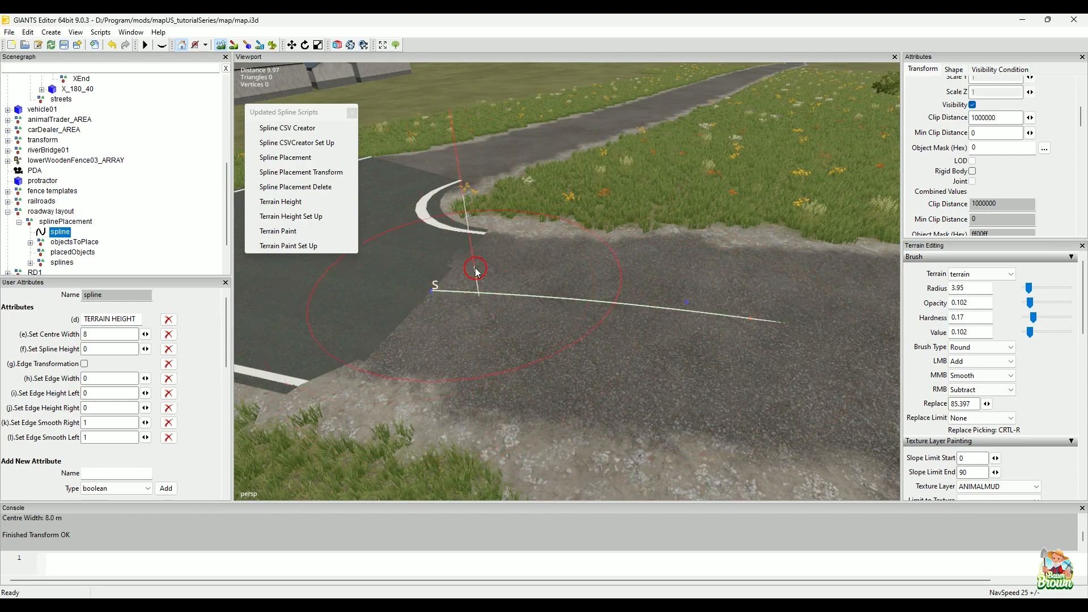
pyautogui.moveTo(555, 276)
pyautogui.mouseDown(button='middle')
pyautogui.moveTo(442, 289)
pyautogui.moveTo(554, 284)
pyautogui.moveTo(664, 309)
pyautogui.moveTo(530, 284)
pyautogui.moveTo(546, 295)
pyautogui.moveTo(451, 298)
pyautogui.moveTo(666, 281)
pyautogui.mouseUp(button='middle')
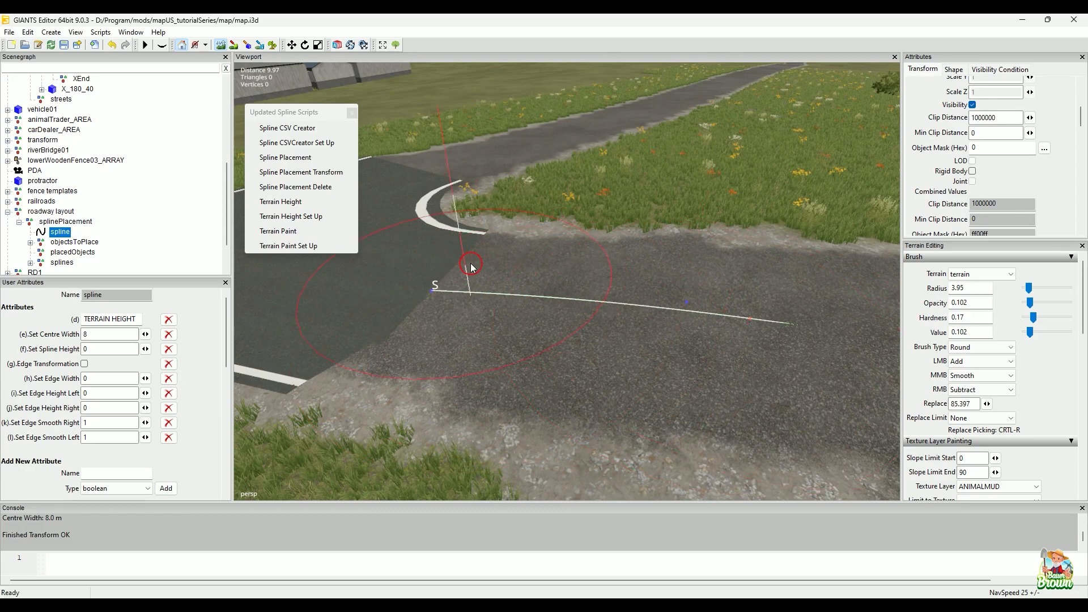
# Inspect the levelled road along the spline and the joint with the intersection at its end
pyautogui.keyDown('alt'); pyautogui.moveTo(478, 294); pyautogui.dragTo(625, 262); pyautogui.keyUp('alt')
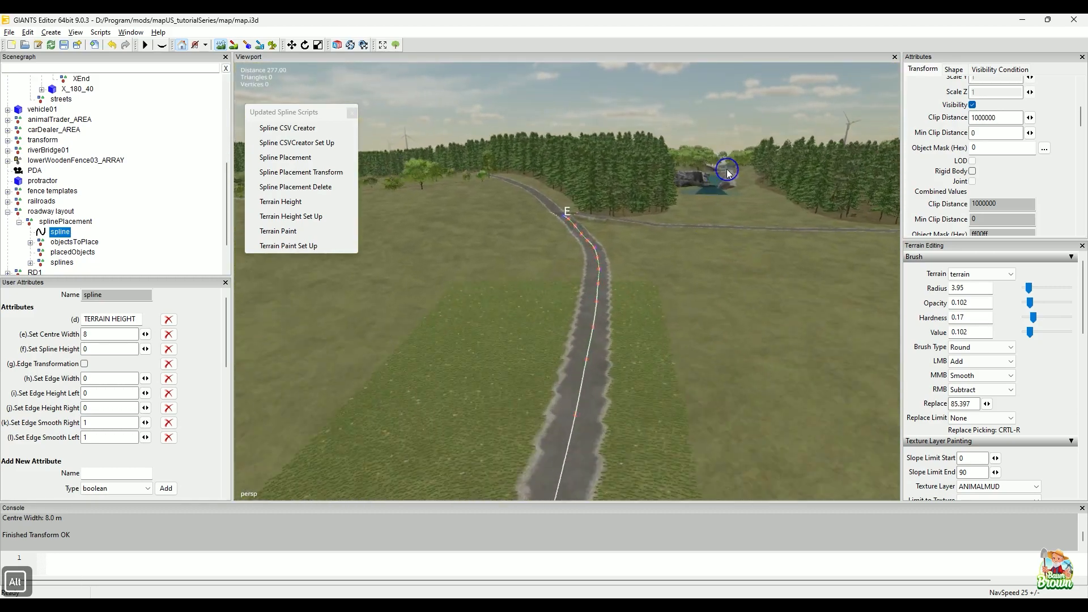
pyautogui.scroll(5, 681, 292)
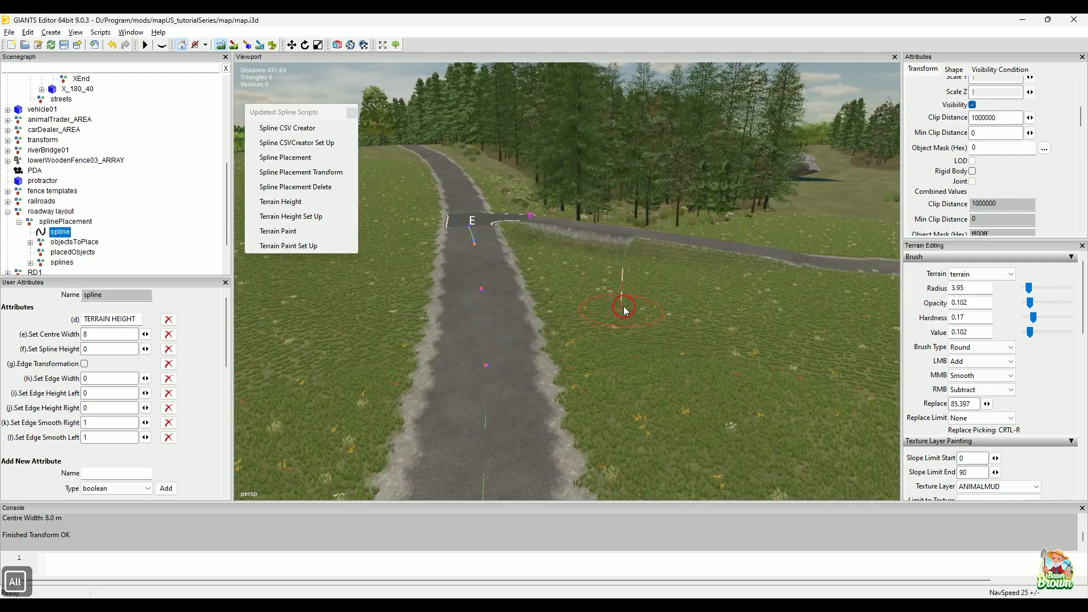
pyautogui.keyDown('alt'); pyautogui.moveTo(591, 281); pyautogui.dragTo(550, 283); pyautogui.keyUp('alt')
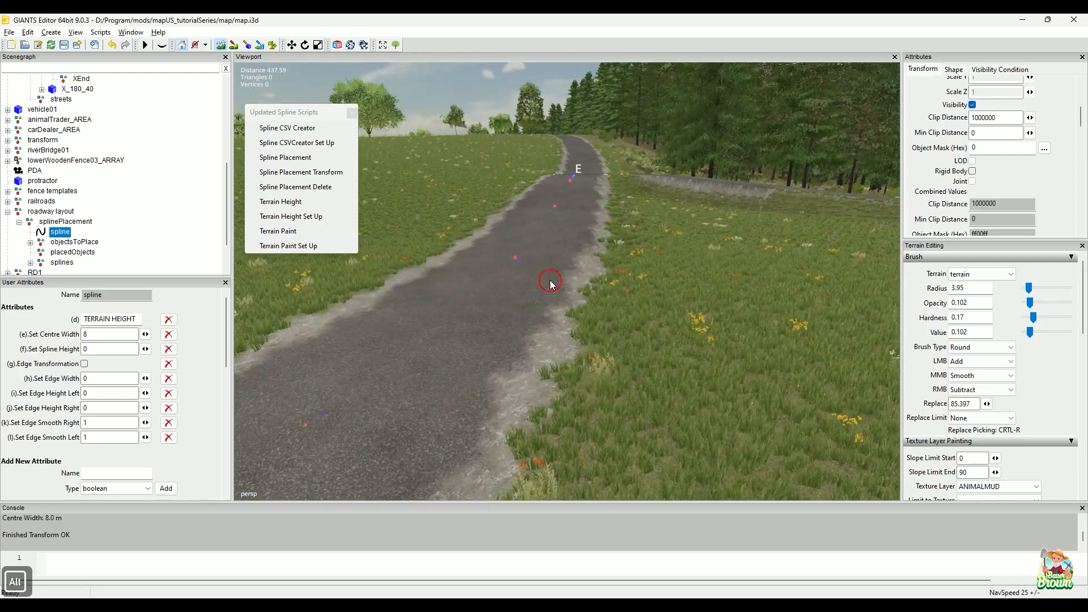
pyautogui.scroll(10, 549, 321)
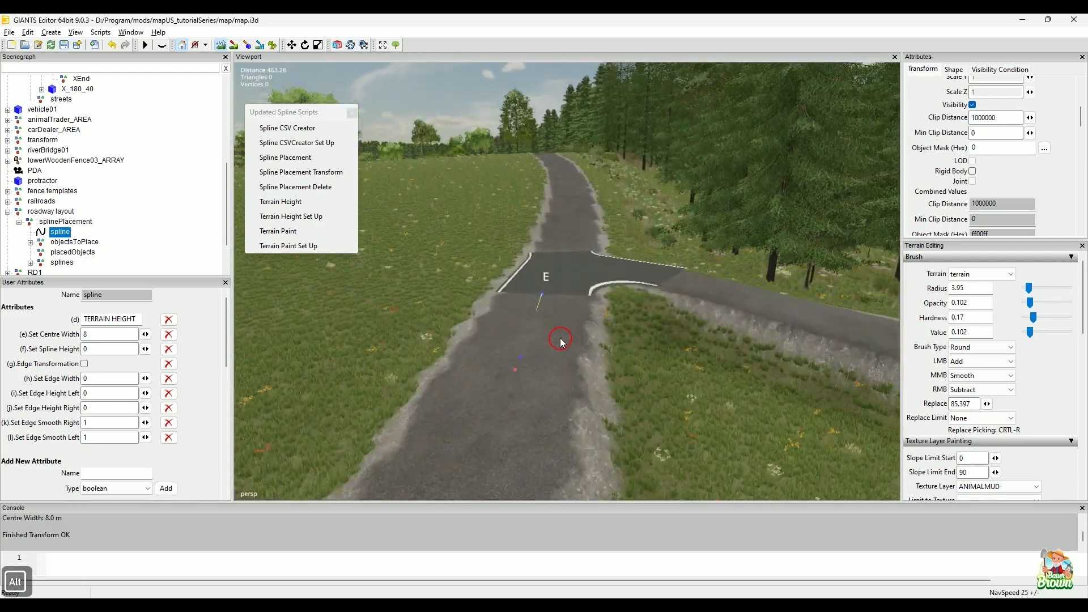
pyautogui.keyDown('alt'); pyautogui.moveTo(567, 316); pyautogui.dragTo(592, 277); pyautogui.keyUp('alt')
pyautogui.keyDown('alt'); pyautogui.moveTo(583, 340); pyautogui.dragTo(670, 329); pyautogui.keyUp('alt')
pyautogui.moveTo(673, 343)
pyautogui.keyDown('alt'); pyautogui.mouseDown(button='middle')
pyautogui.moveTo(668, 325)
pyautogui.moveTo(680, 332)
pyautogui.mouseUp(button='middle'); pyautogui.keyUp('alt')
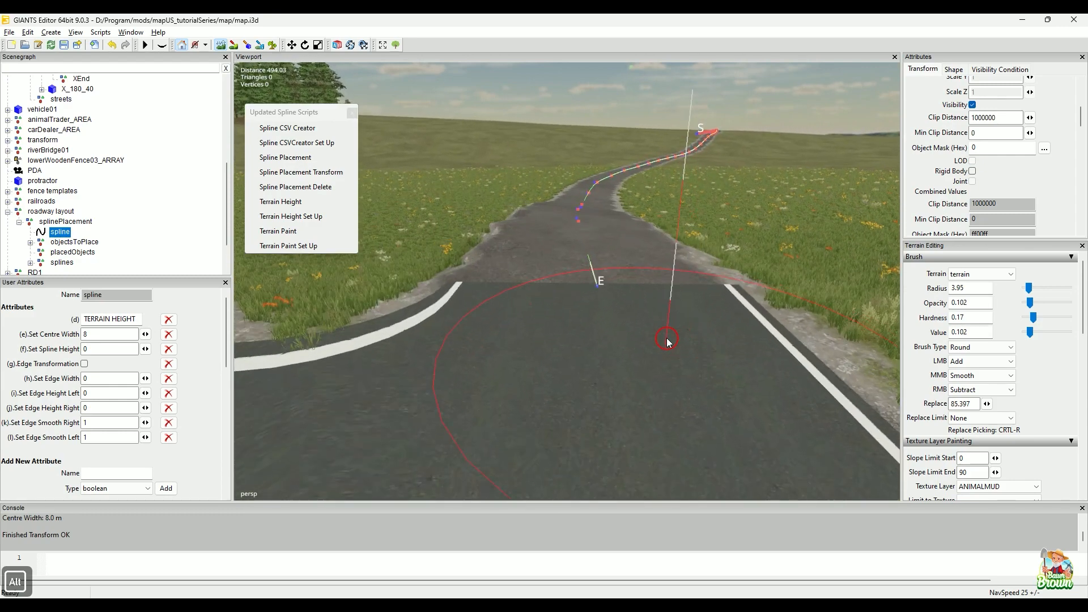
pyautogui.moveTo(669, 343)
pyautogui.keyDown('alt'); pyautogui.mouseDown(button='right')
pyautogui.moveTo(667, 327)
pyautogui.moveTo(658, 340)
pyautogui.mouseUp(button='right'); pyautogui.keyUp('alt')
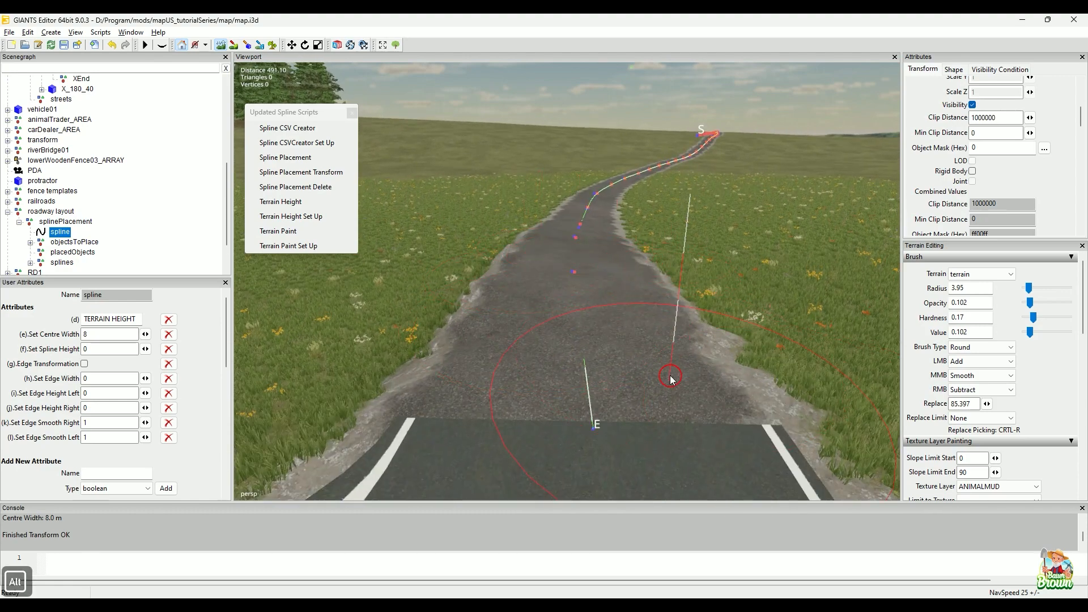
pyautogui.keyDown('alt'); pyautogui.moveTo(666, 380); pyautogui.dragTo(675, 369, button='middle'); pyautogui.keyUp('alt')
pyautogui.moveTo(676, 368)
pyautogui.keyDown('alt'); pyautogui.mouseDown()
pyautogui.moveTo(710, 371)
pyautogui.moveTo(485, 461)
pyautogui.mouseUp(); pyautogui.keyUp('alt')
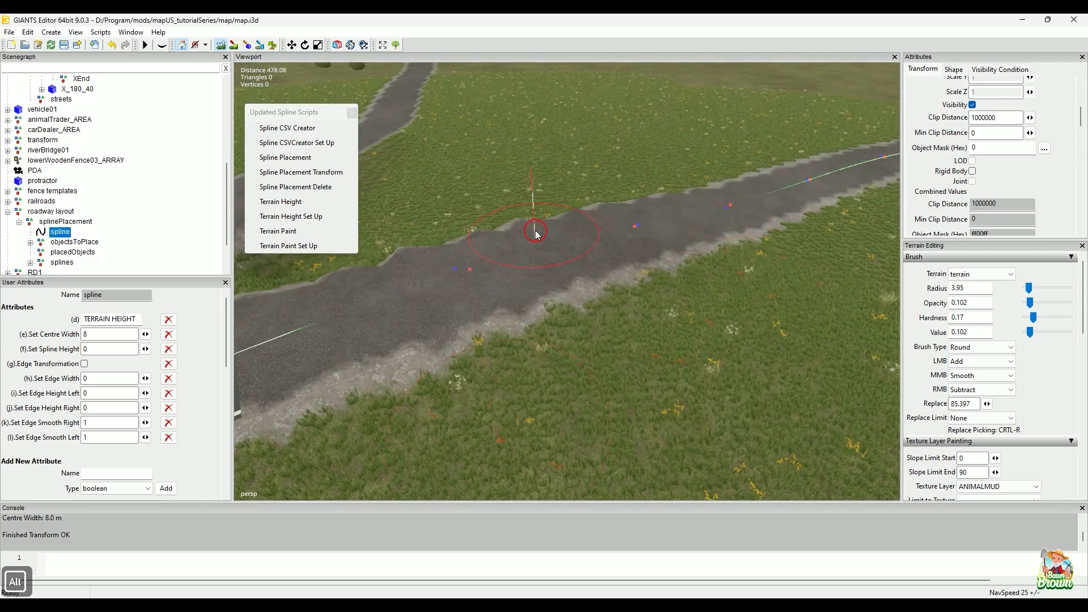
pyautogui.keyDown('alt'); pyautogui.moveTo(514, 284); pyautogui.dragTo(585, 369); pyautogui.keyUp('alt')
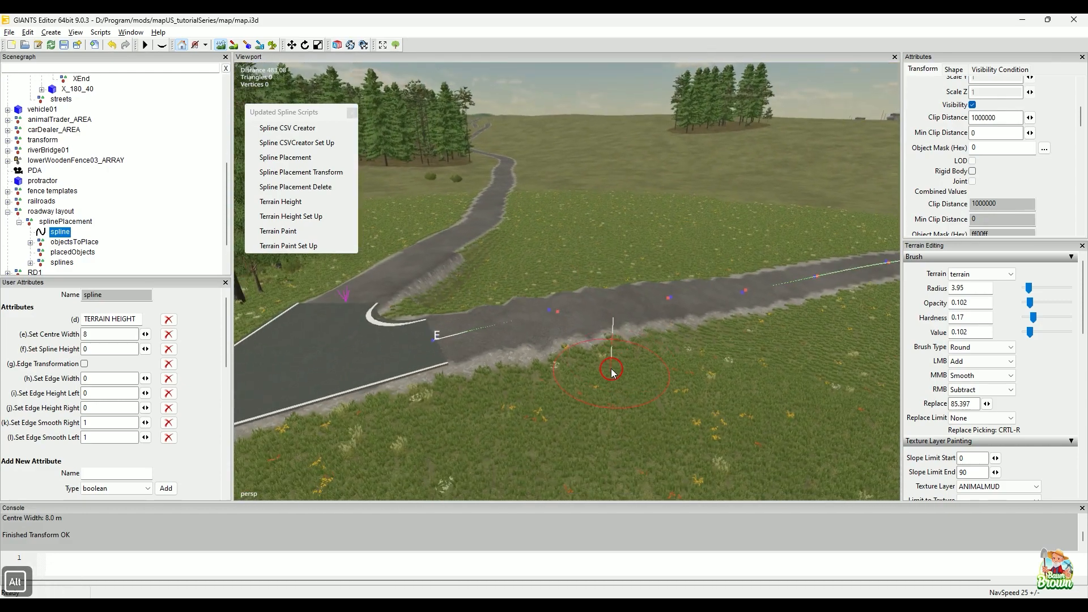
# Open the Script Editor full-size and review the settings in the Newset Terrain Height By Spline script
pyautogui.click(100, 31)
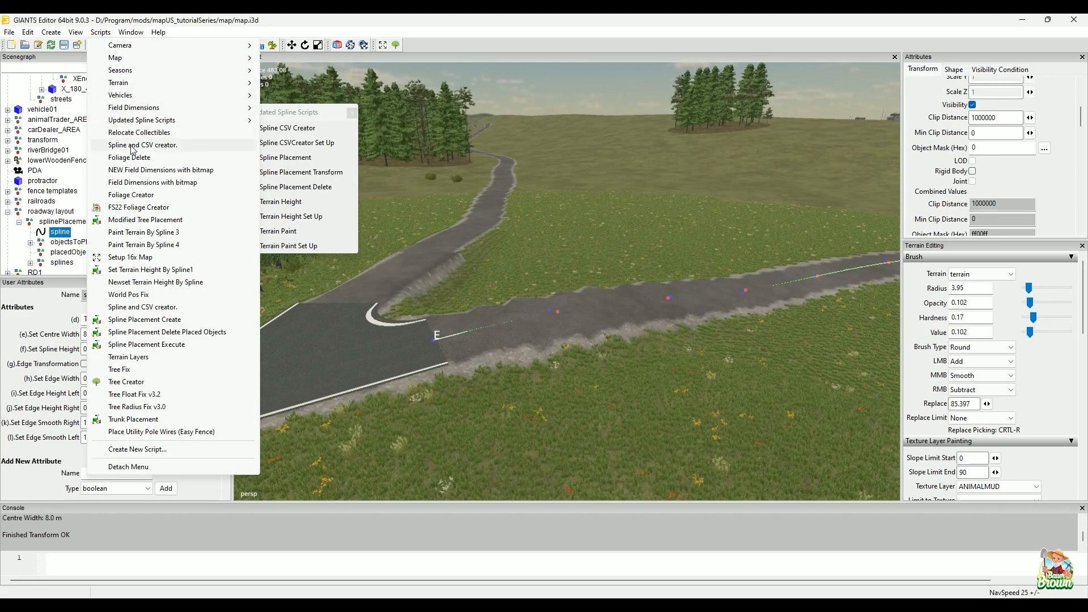
pyautogui.moveTo(131, 32)
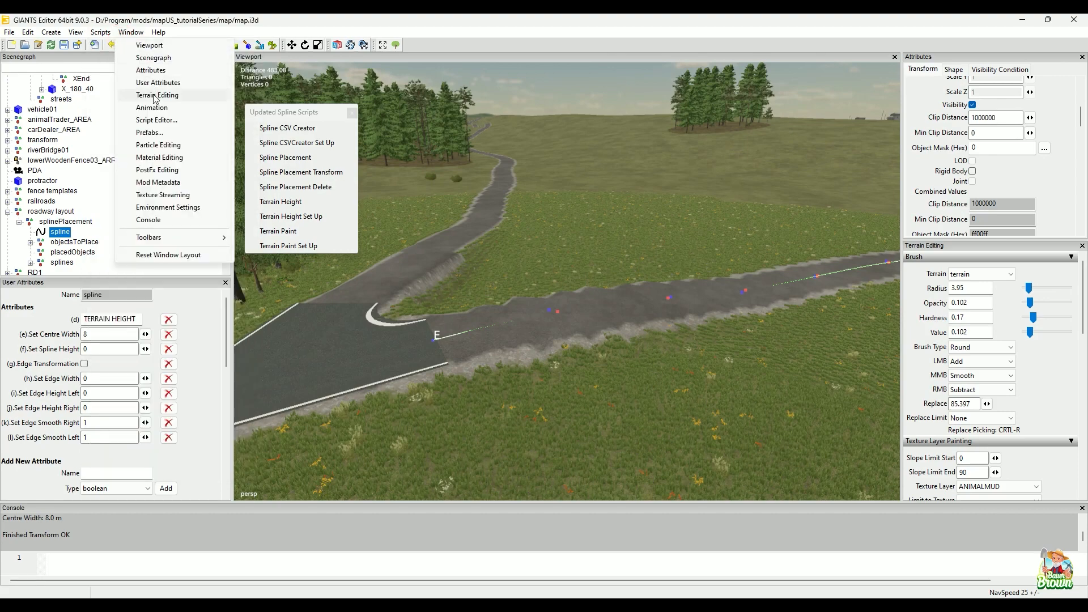
pyautogui.click(160, 120)
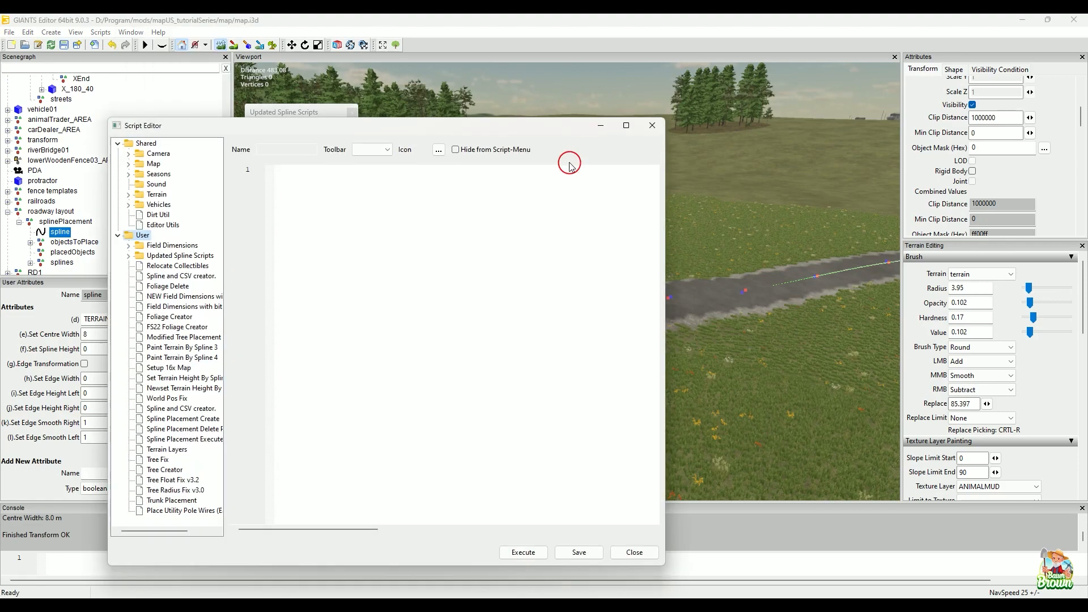
pyautogui.click(627, 124)
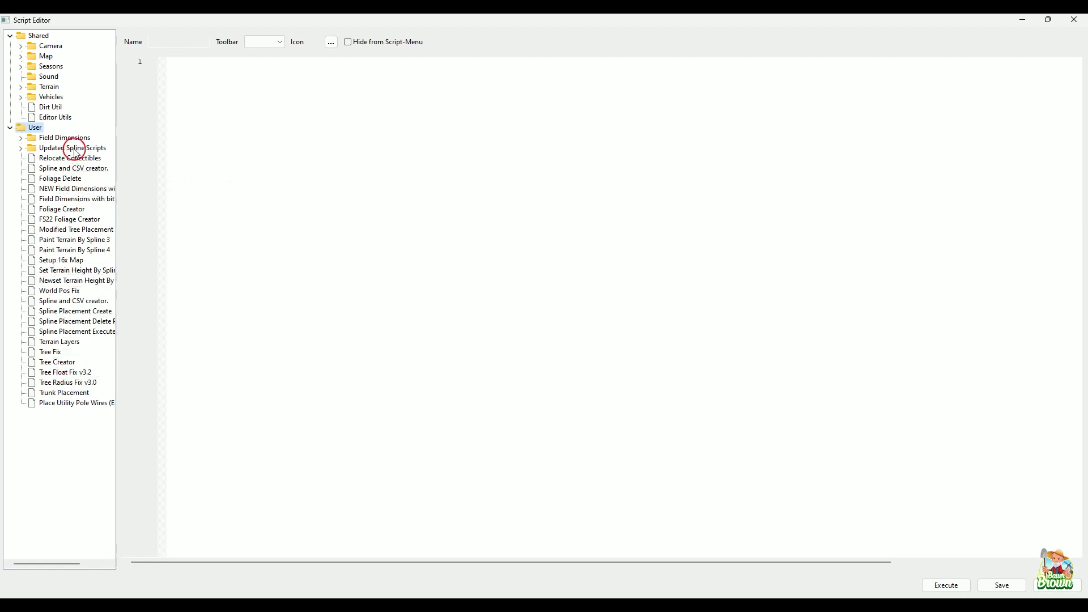
pyautogui.click(93, 282)
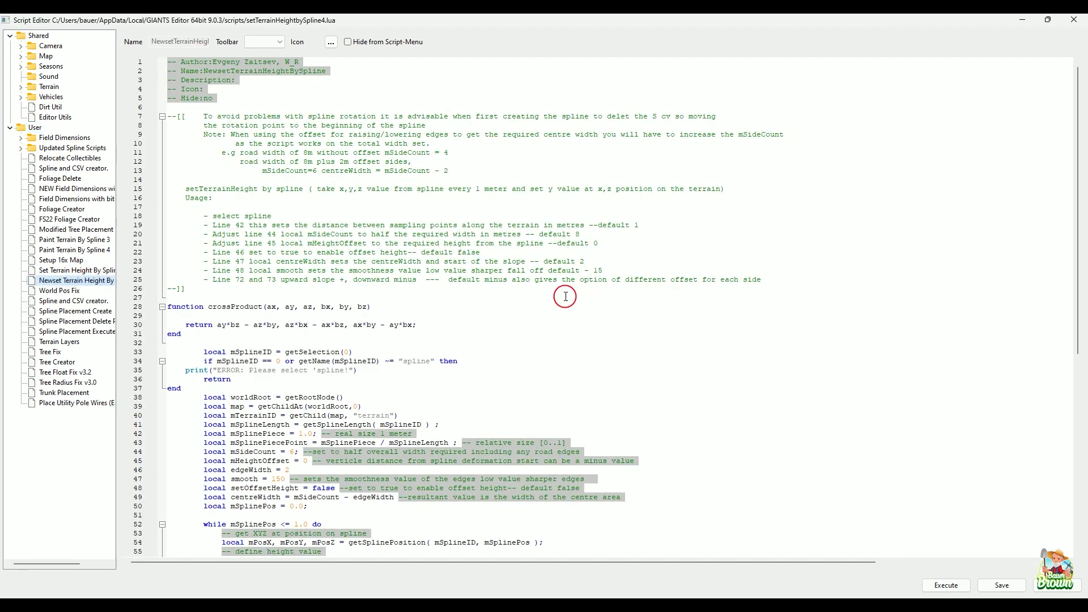
pyautogui.scroll(-3, 613, 336)
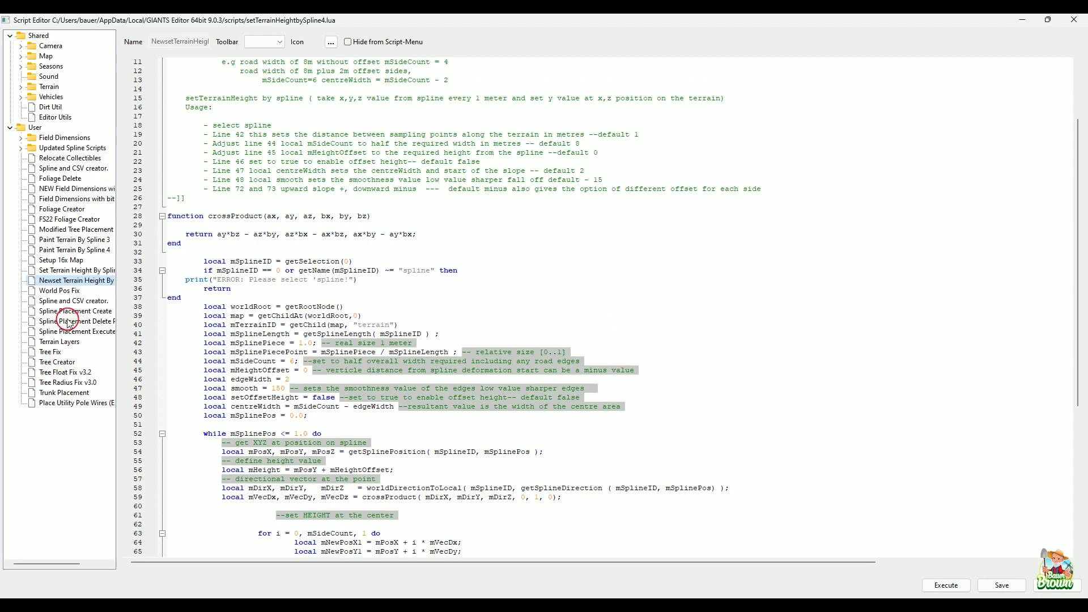
# Set mSideCount to 4 in the Set Terrain Height By Spline1 script and save it
pyautogui.click(84, 271)
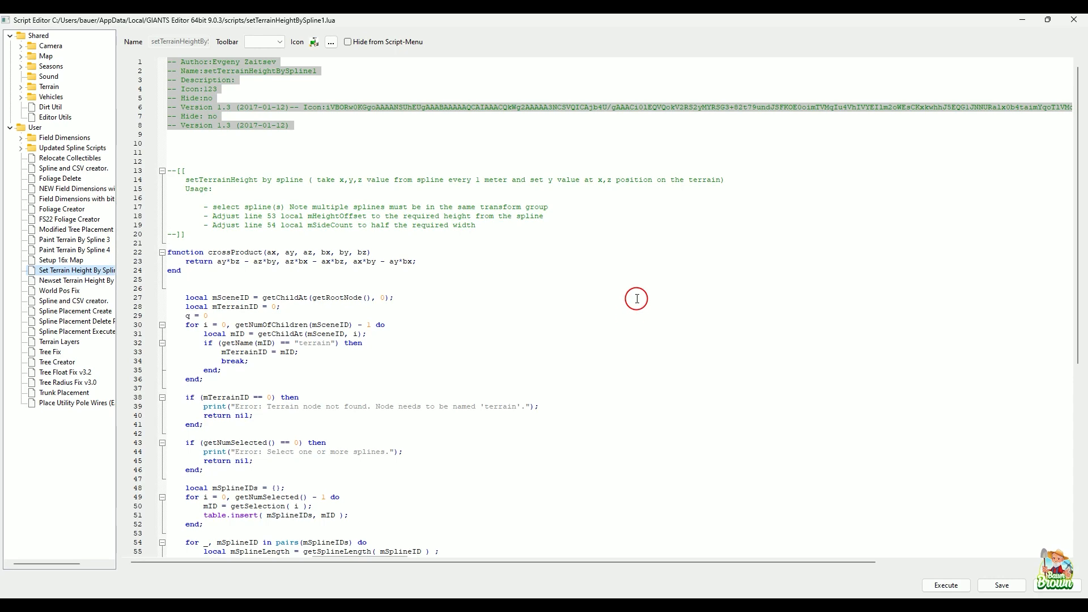
pyautogui.scroll(-2, 637, 300)
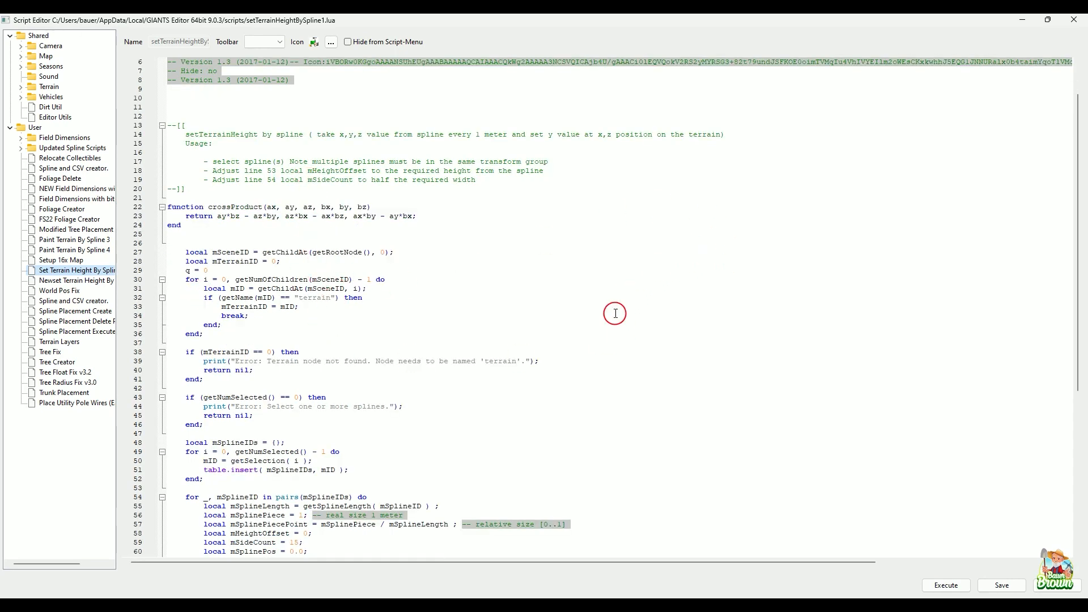
pyautogui.scroll(-3, 598, 312)
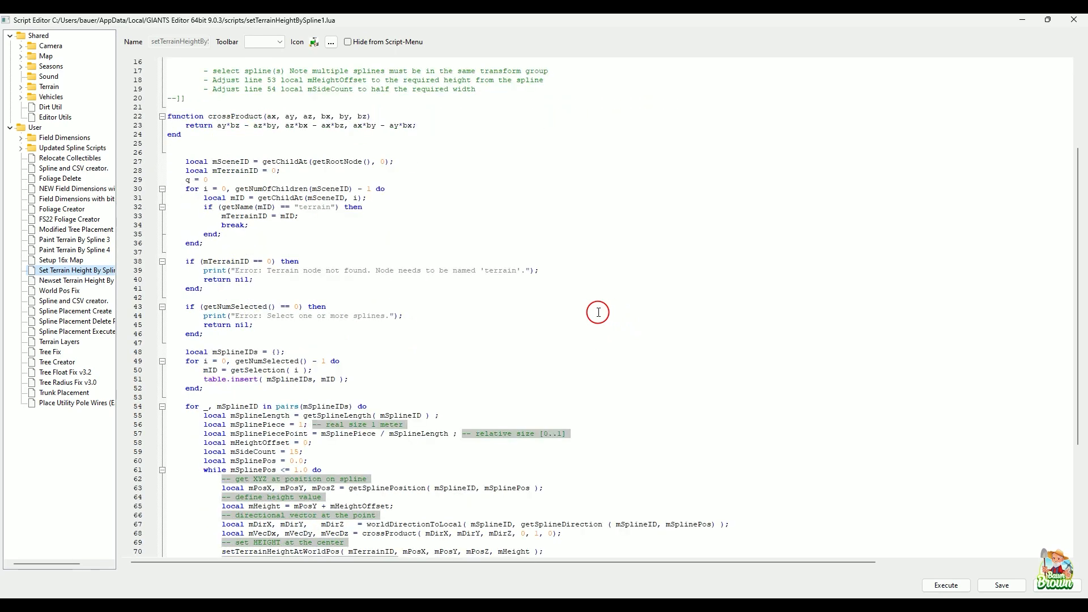
pyautogui.scroll(-3, 600, 313)
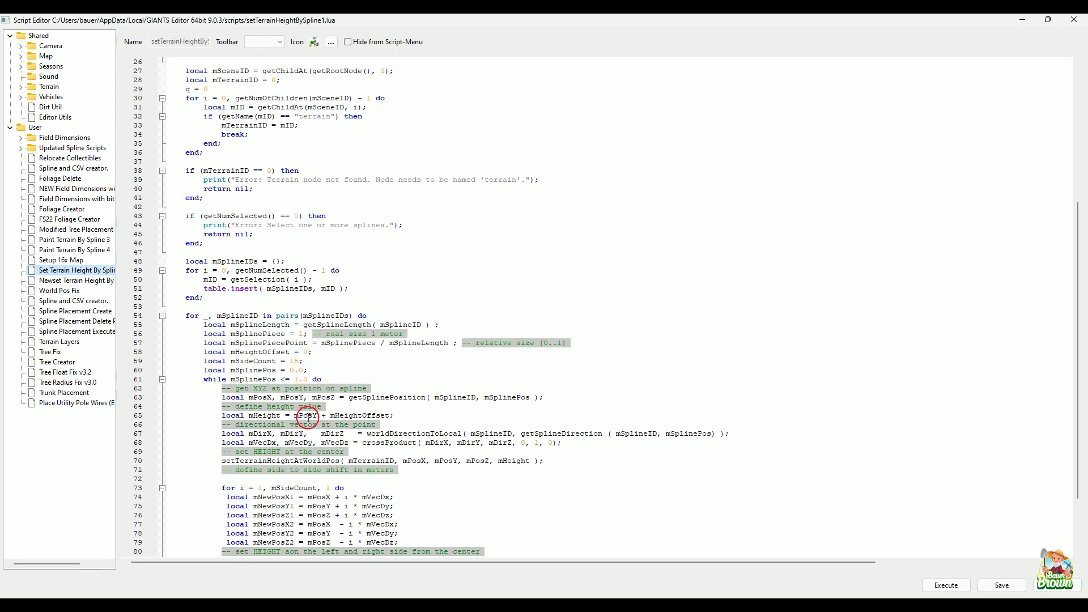
pyautogui.click(300, 362)
pyautogui.press('BackSpace')
pyautogui.press('BackSpace')
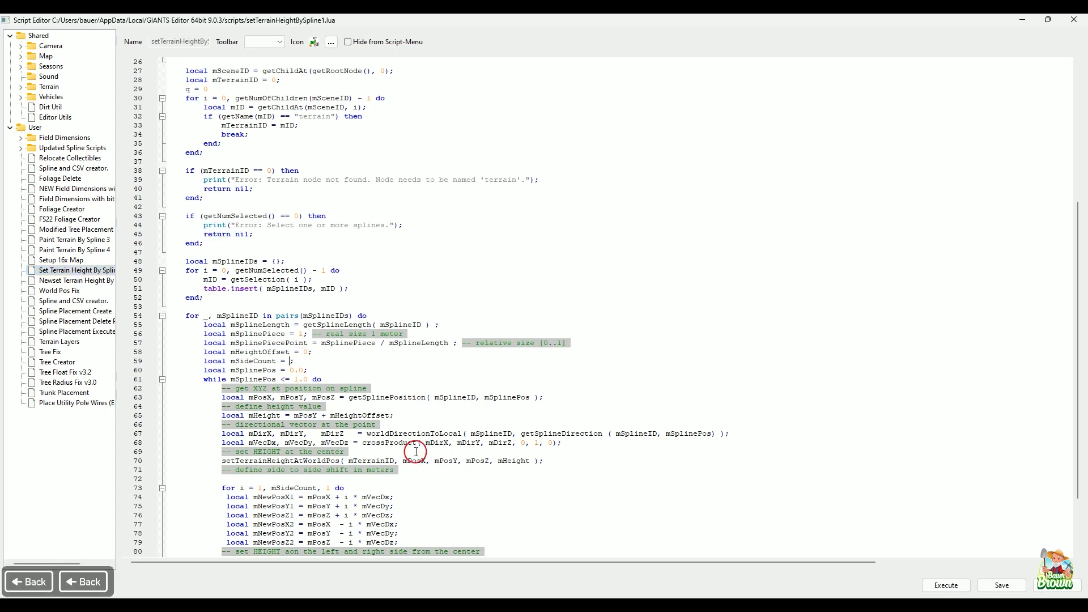
pyautogui.write('4')
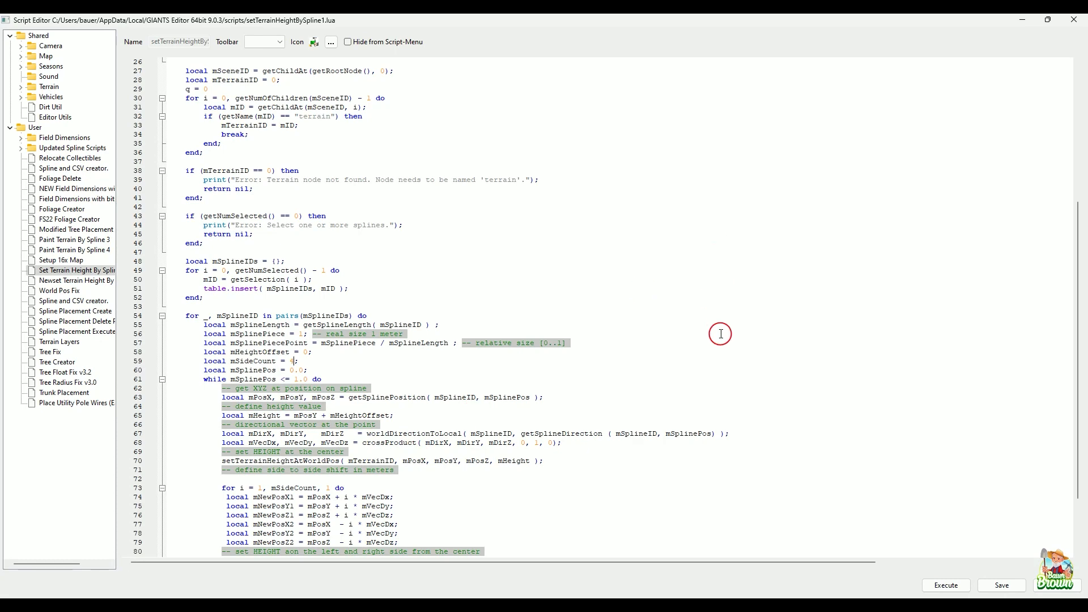
pyautogui.scroll(-2, 724, 334)
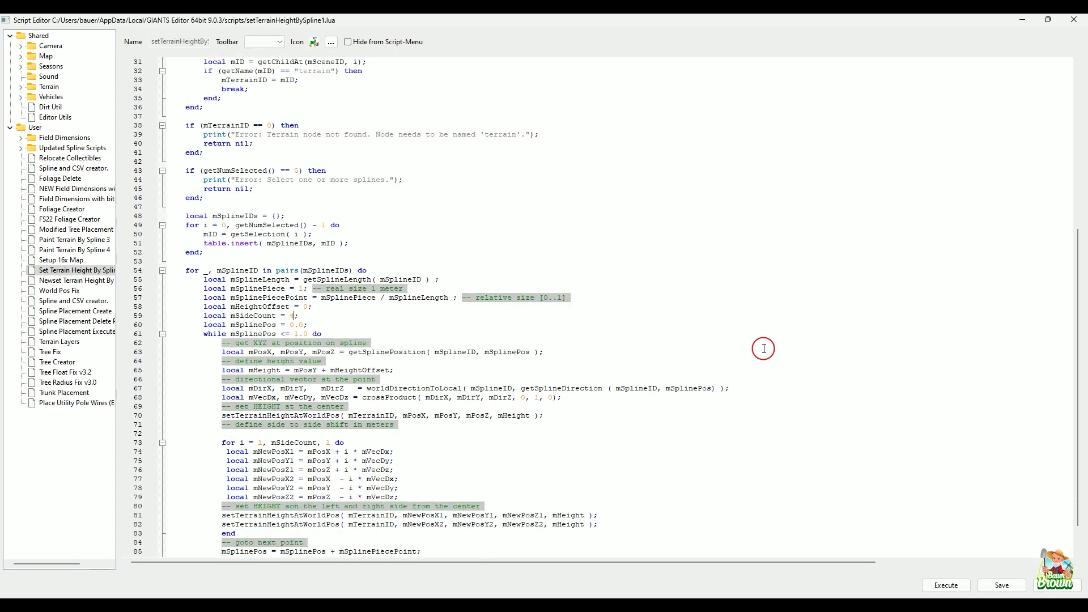
pyautogui.scroll(-2, 763, 349)
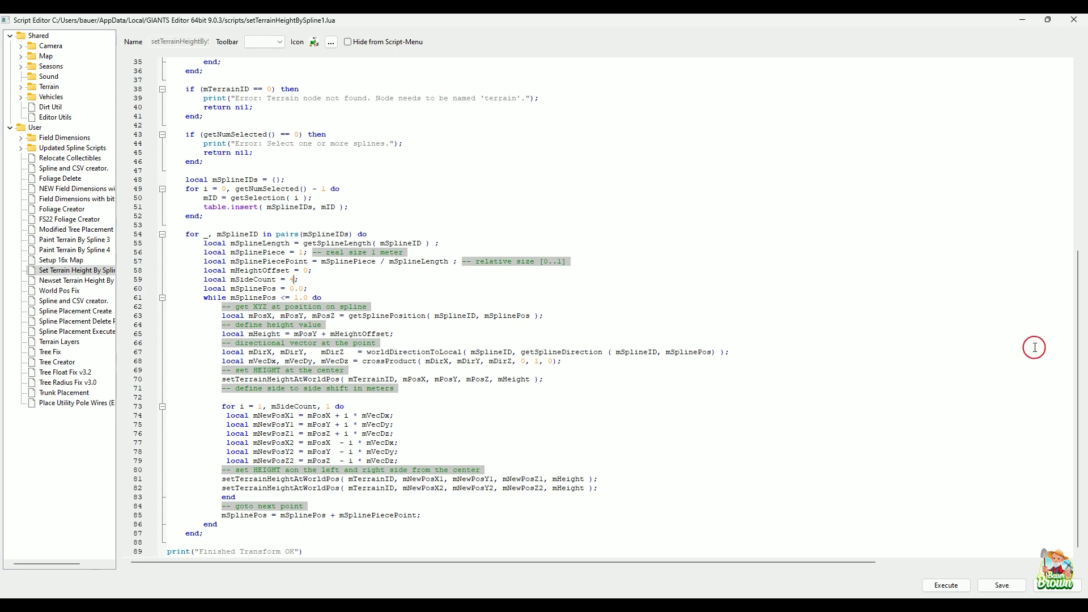
pyautogui.click(1013, 586)
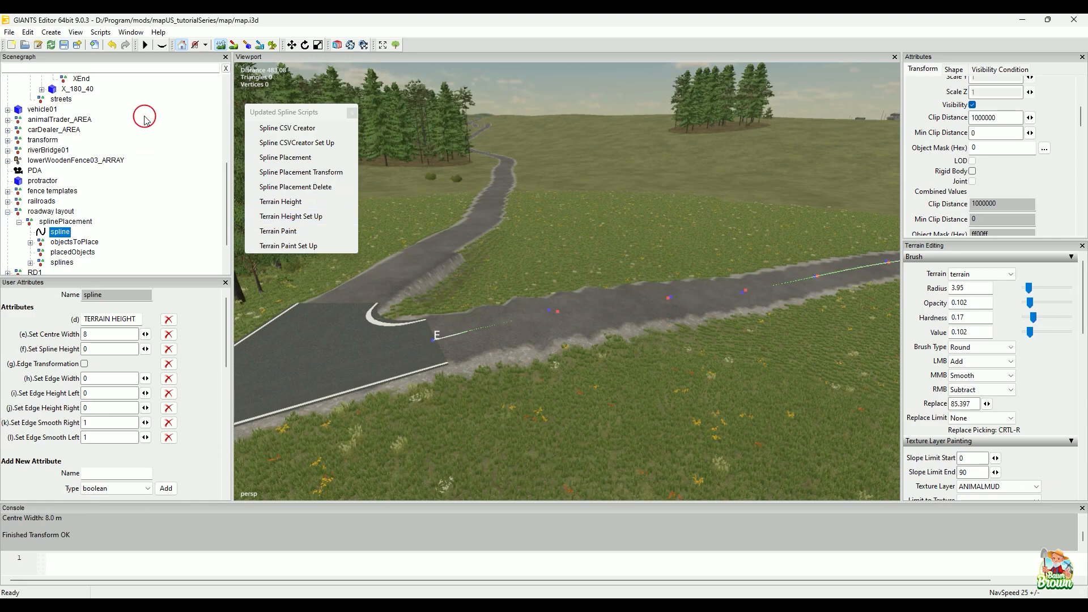
# Run the standalone terrain-height-by-spline user script on the selected road spline
pyautogui.click(99, 33)
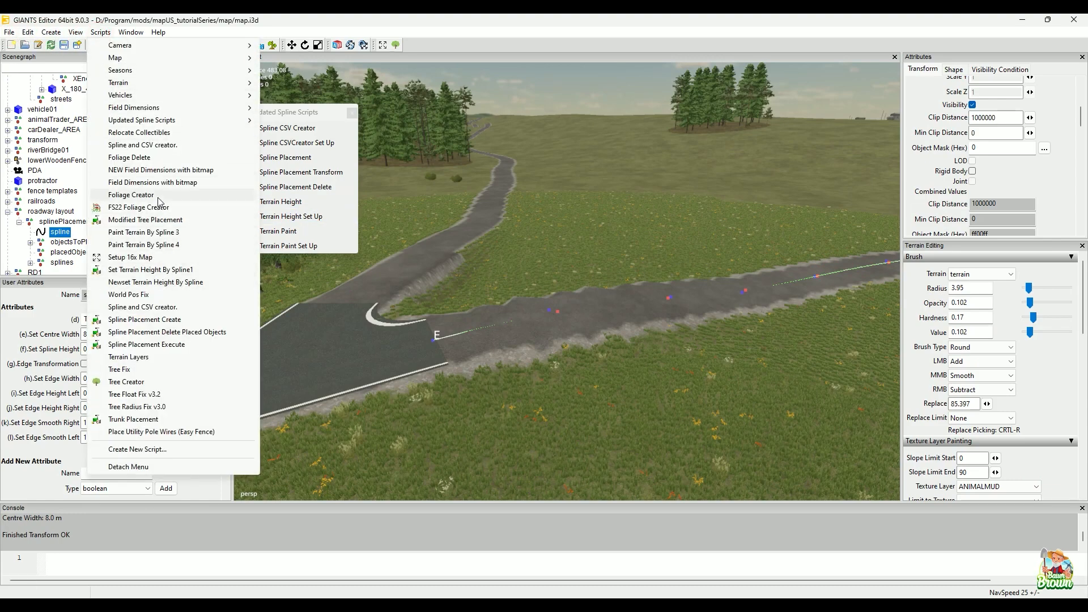
pyautogui.click(167, 283)
pyautogui.click(546, 415)
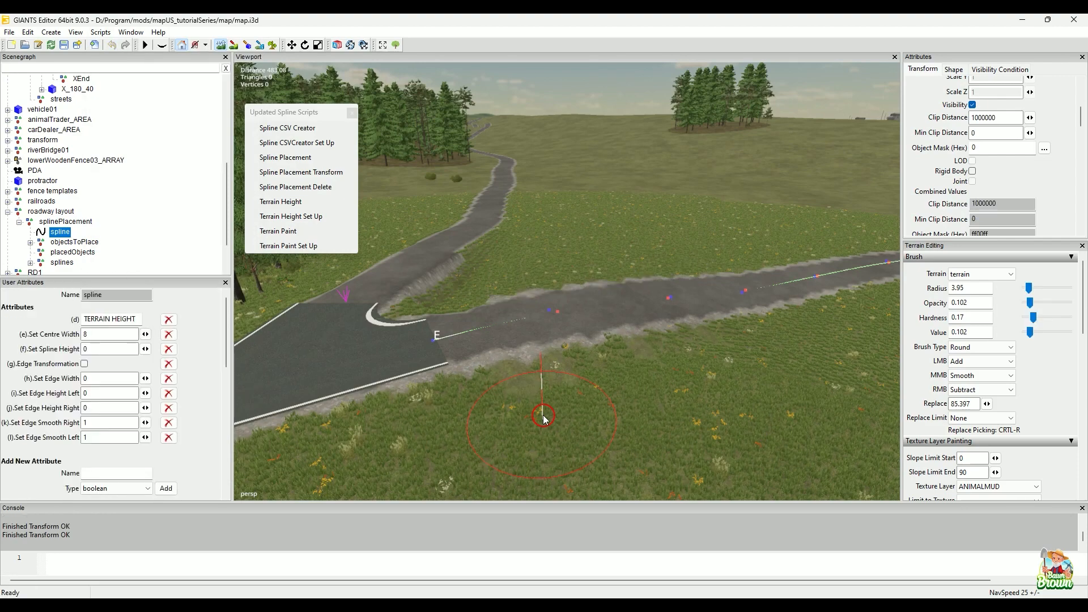
# Inspect the levelled road and its joint with the intersection at the end of the spline
pyautogui.keyDown('alt'); pyautogui.moveTo(512, 393); pyautogui.dragTo(442, 398, button='middle'); pyautogui.keyUp('alt')
pyautogui.keyDown('alt'); pyautogui.moveTo(442, 399); pyautogui.dragTo(494, 369, button='right'); pyautogui.keyUp('alt')
pyautogui.keyDown('alt'); pyautogui.moveTo(535, 366); pyautogui.dragTo(621, 365, button='middle'); pyautogui.keyUp('alt')
pyautogui.keyDown('alt'); pyautogui.moveTo(621, 364); pyautogui.dragTo(749, 355); pyautogui.keyUp('alt')
pyautogui.keyDown('alt'); pyautogui.moveTo(748, 355); pyautogui.dragTo(760, 327, button='middle'); pyautogui.keyUp('alt')
pyautogui.moveTo(760, 331)
pyautogui.mouseDown(button='right')
pyautogui.moveTo(715, 319)
pyautogui.moveTo(712, 330)
pyautogui.mouseUp(button='right')
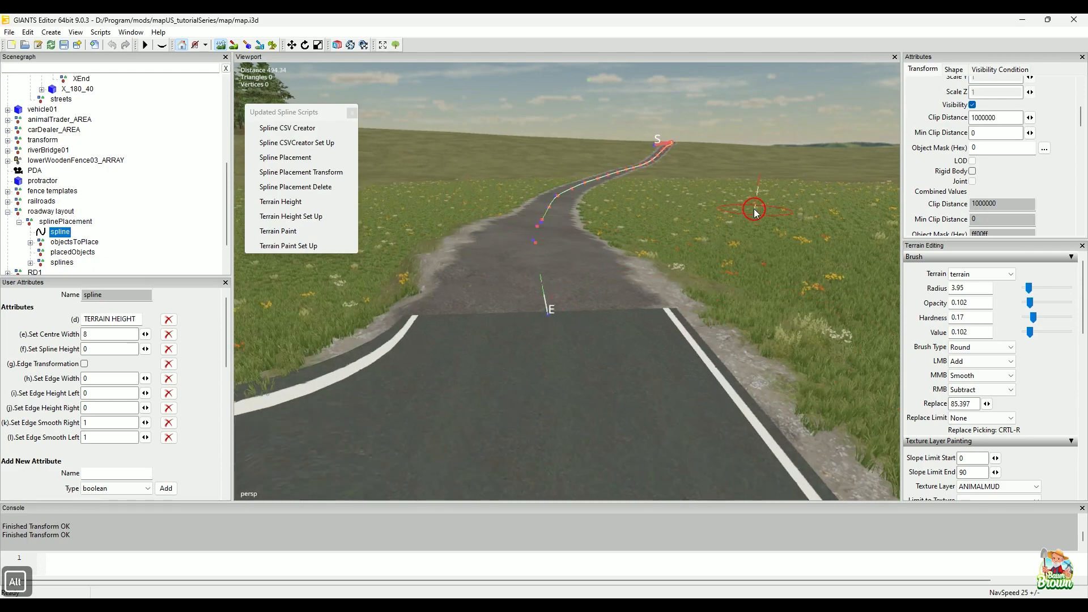
pyautogui.moveTo(689, 245)
pyautogui.keyDown('alt'); pyautogui.mouseDown()
pyautogui.moveTo(644, 346)
pyautogui.moveTo(651, 311)
pyautogui.moveTo(646, 320)
pyautogui.moveTo(621, 271)
pyautogui.moveTo(637, 267)
pyautogui.moveTo(636, 332)
pyautogui.moveTo(590, 369)
pyautogui.moveTo(712, 202)
pyautogui.moveTo(533, 365)
pyautogui.moveTo(663, 248)
pyautogui.moveTo(556, 233)
pyautogui.moveTo(583, 345)
pyautogui.moveTo(656, 233)
pyautogui.moveTo(447, 378)
pyautogui.moveTo(637, 236)
pyautogui.moveTo(615, 207)
pyautogui.moveTo(585, 332)
pyautogui.moveTo(413, 261)
pyautogui.moveTo(518, 226)
pyautogui.moveTo(529, 247)
pyautogui.mouseUp(); pyautogui.keyUp('alt')
# Smooth the terrain over the road edge where the spline's start meets the intersection, using a brush radius of 3.45
pyautogui.scroll(1, 676, 323)
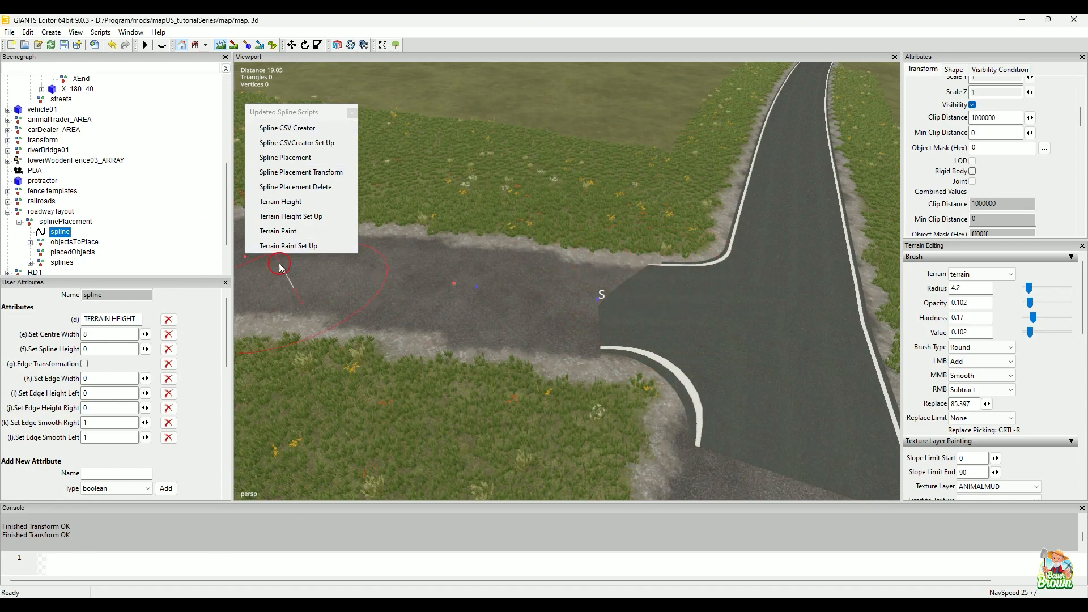
pyautogui.click(226, 49)
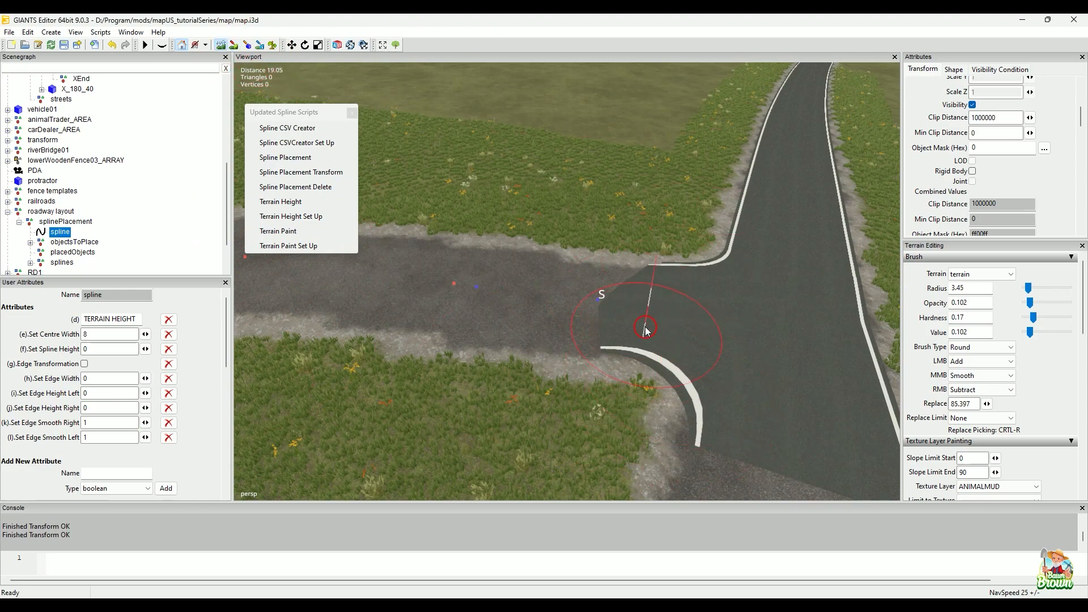
pyautogui.moveTo(603, 267)
pyautogui.mouseDown(button='middle')
pyautogui.moveTo(620, 260)
pyautogui.moveTo(590, 281)
pyautogui.moveTo(595, 249)
pyautogui.mouseUp(button='middle')
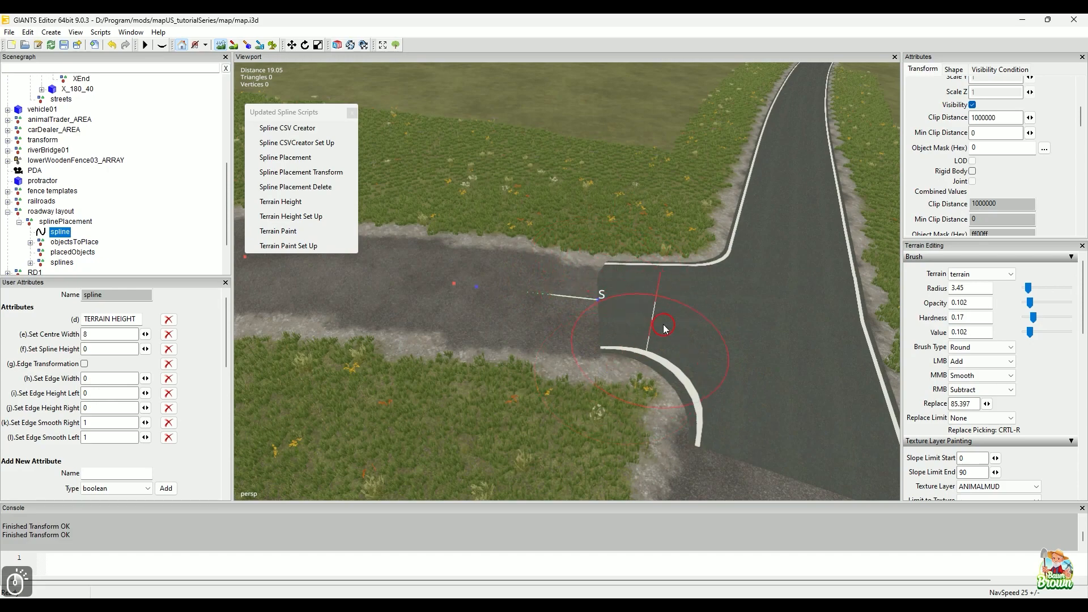
# Examine the levelled road along the whole spline from its start intersection towards its end
pyautogui.keyDown('alt'); pyautogui.moveTo(665, 329); pyautogui.dragTo(649, 358); pyautogui.keyUp('alt')
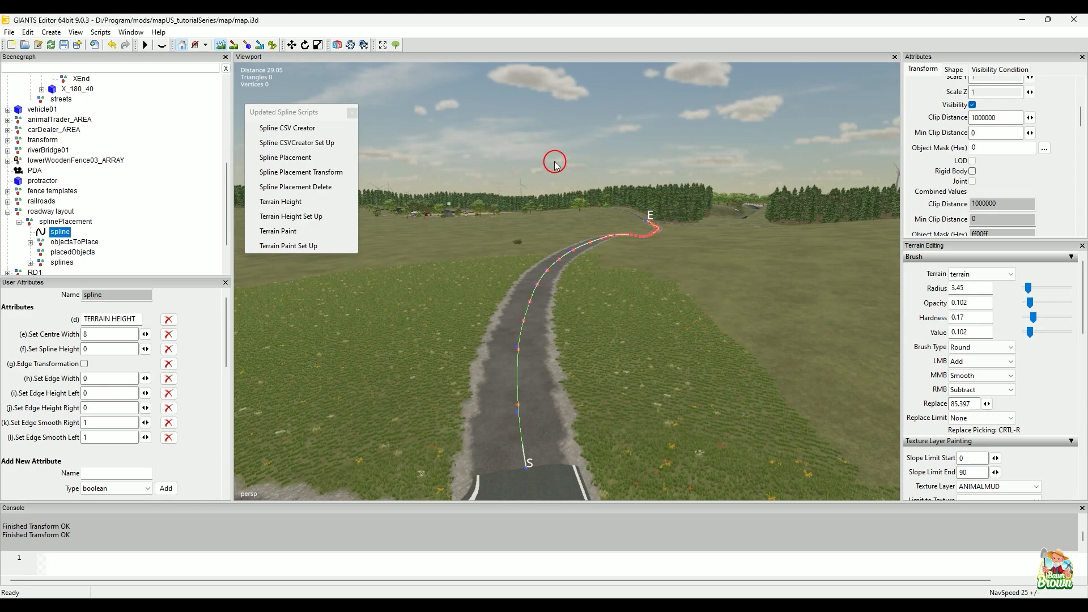
pyautogui.keyDown('alt'); pyautogui.moveTo(634, 275); pyautogui.dragTo(632, 361, button='middle'); pyautogui.keyUp('alt')
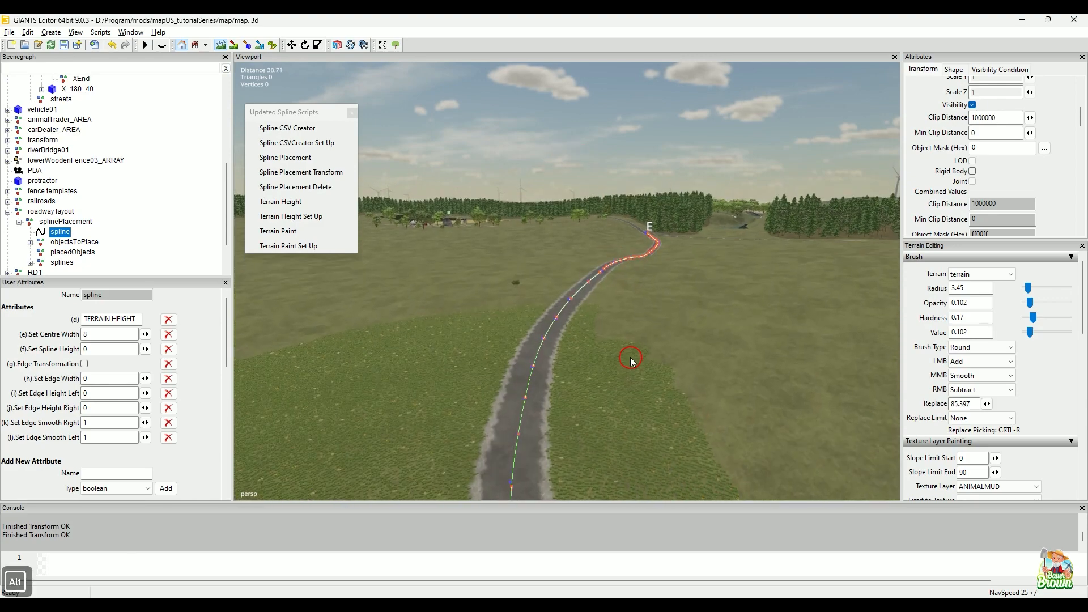
pyautogui.keyDown('alt'); pyautogui.moveTo(632, 361); pyautogui.dragTo(718, 278); pyautogui.keyUp('alt')
pyautogui.keyDown('alt'); pyautogui.moveTo(719, 278); pyautogui.dragTo(794, 431, button='middle'); pyautogui.keyUp('alt')
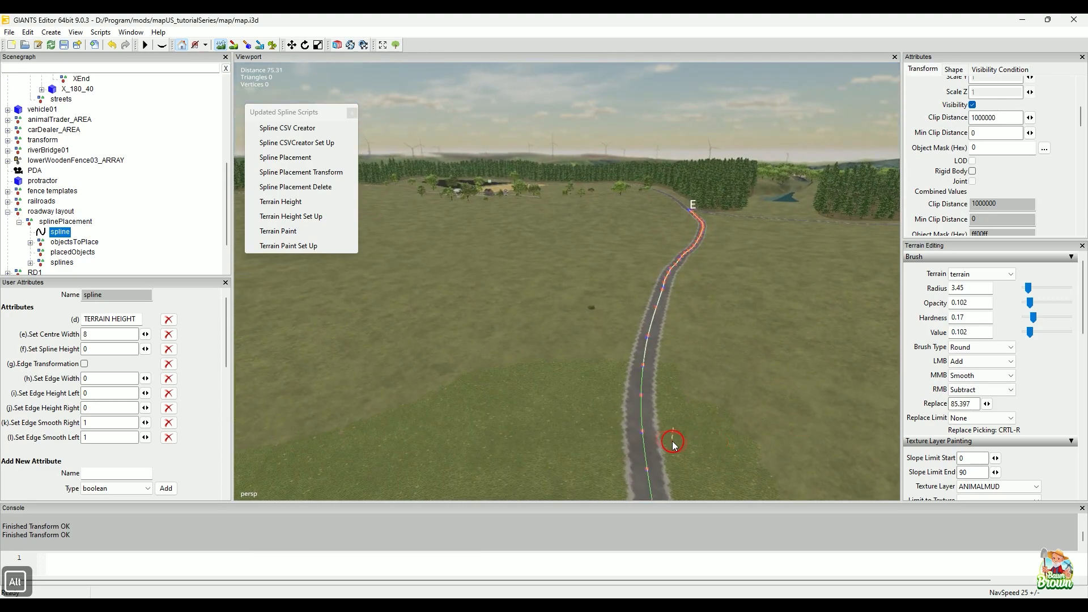
pyautogui.keyDown('alt'); pyautogui.moveTo(679, 309); pyautogui.dragTo(669, 483, button='middle'); pyautogui.keyUp('alt')
pyautogui.keyDown('alt'); pyautogui.moveTo(693, 284); pyautogui.dragTo(636, 427, button='middle'); pyautogui.keyUp('alt')
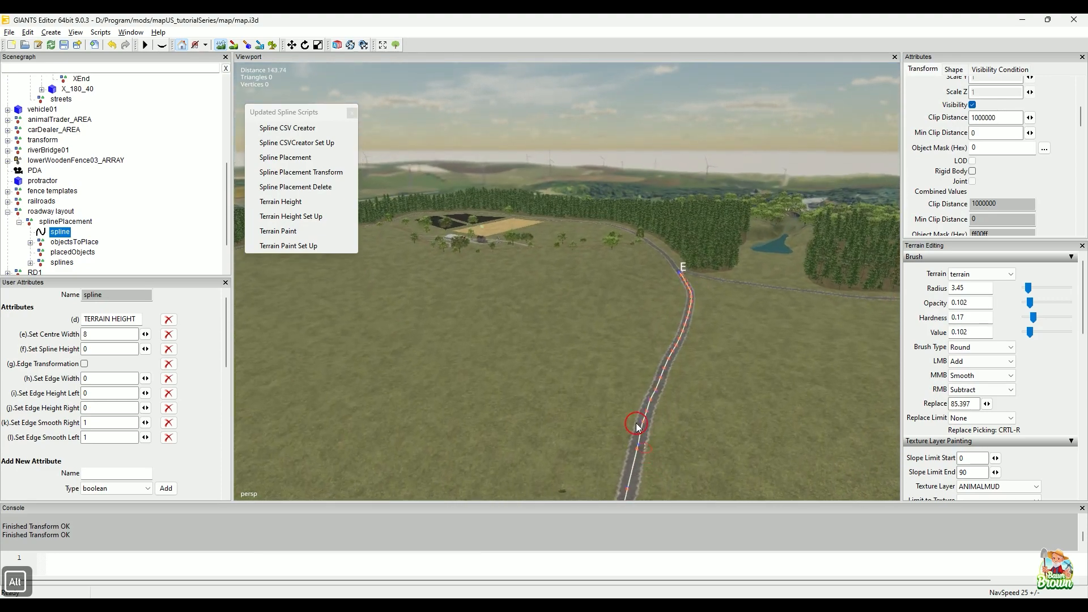
pyautogui.keyDown('alt'); pyautogui.moveTo(636, 427); pyautogui.dragTo(590, 388); pyautogui.keyUp('alt')
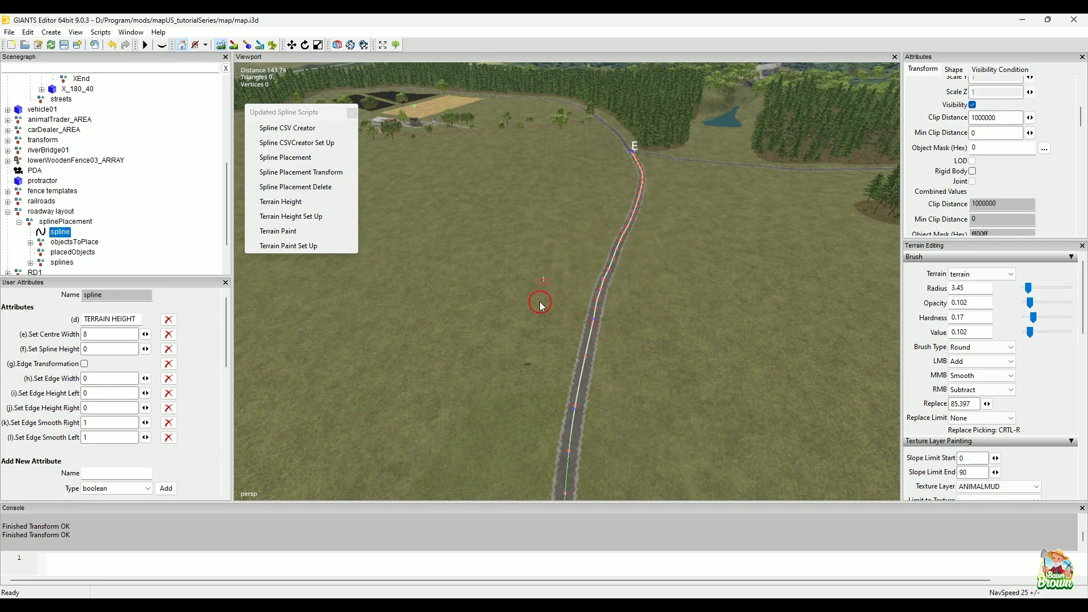
pyautogui.moveTo(600, 450)
pyautogui.keyDown('alt'); pyautogui.mouseDown()
pyautogui.moveTo(599, 302)
pyautogui.moveTo(625, 286)
pyautogui.moveTo(593, 195)
pyautogui.moveTo(635, 272)
pyautogui.moveTo(617, 444)
pyautogui.mouseUp(); pyautogui.keyUp('alt')
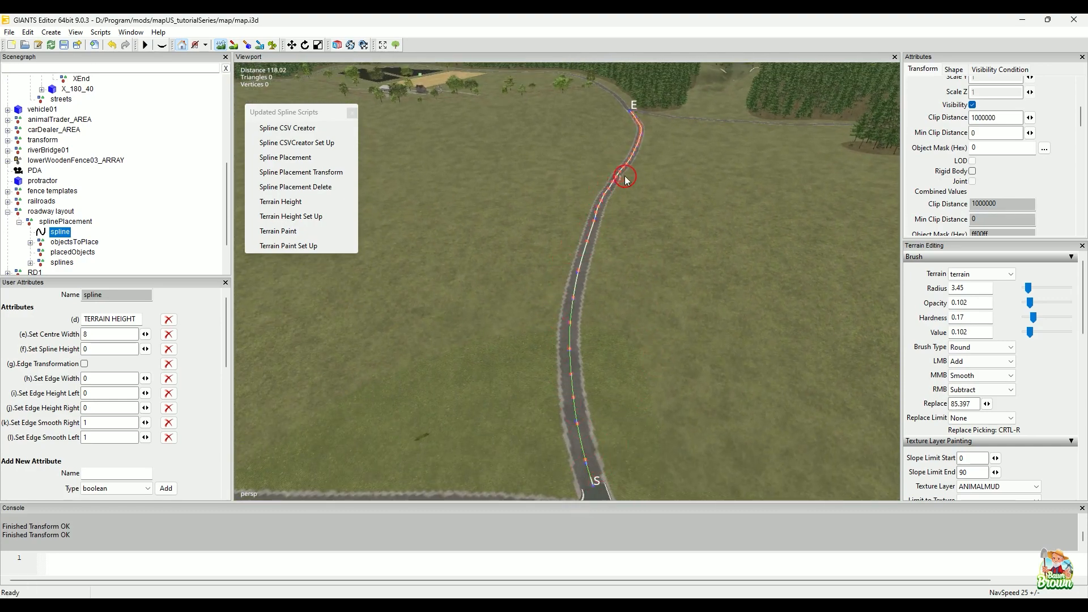
pyautogui.moveTo(661, 194)
pyautogui.keyDown('alt'); pyautogui.mouseDown()
pyautogui.moveTo(541, 349)
pyautogui.moveTo(652, 194)
pyautogui.moveTo(656, 345)
pyautogui.moveTo(688, 294)
pyautogui.moveTo(678, 186)
pyautogui.moveTo(692, 280)
pyautogui.moveTo(624, 397)
pyautogui.moveTo(618, 443)
pyautogui.mouseUp(); pyautogui.keyUp('alt')
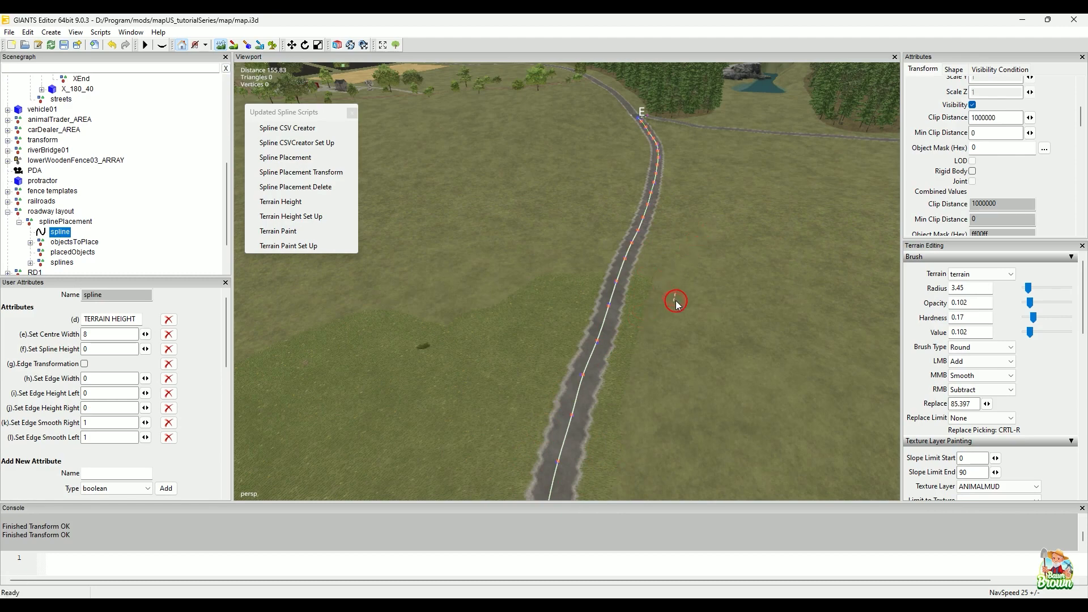
pyautogui.keyDown('alt'); pyautogui.moveTo(679, 346); pyautogui.dragTo(609, 288); pyautogui.keyUp('alt')
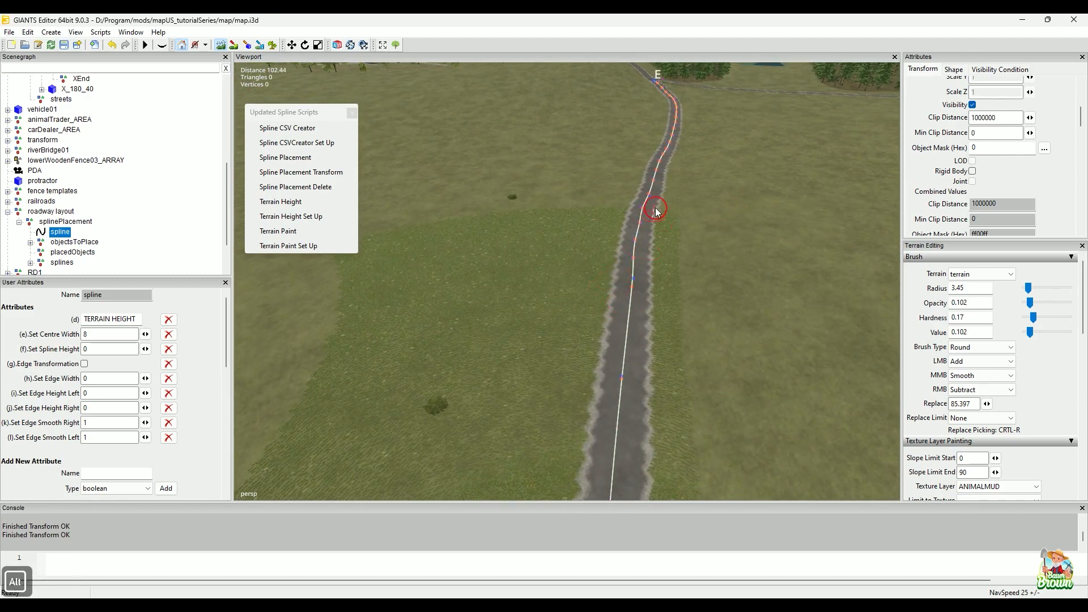
pyautogui.keyDown('alt'); pyautogui.moveTo(754, 272); pyautogui.dragTo(595, 382); pyautogui.keyUp('alt')
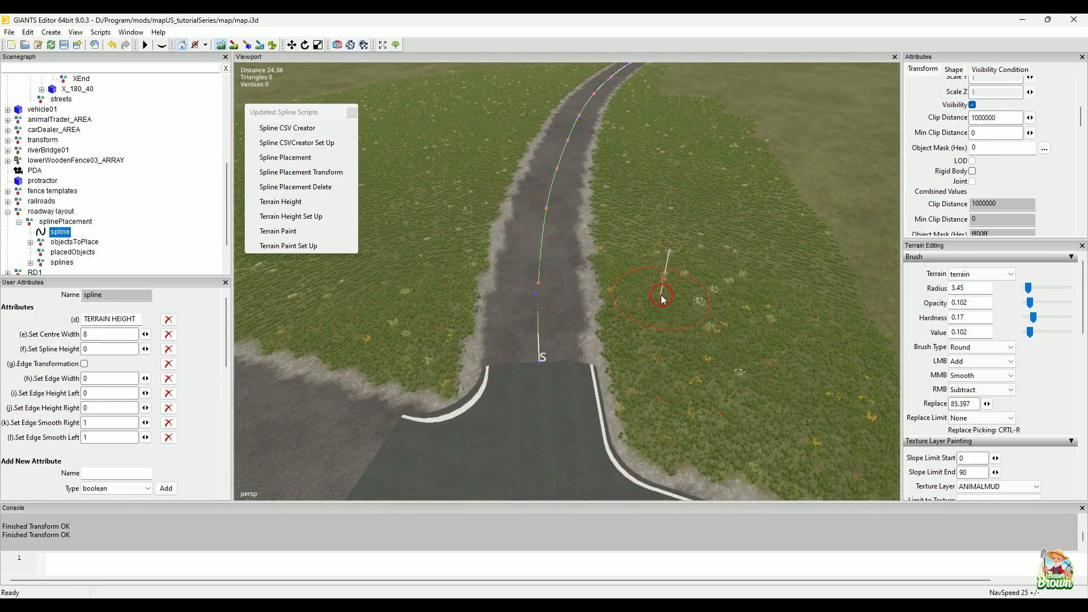
# Select the splinePlacement group and review the parameters of the Spline Placement Execute script in the Script Editor
pyautogui.click(69, 223)
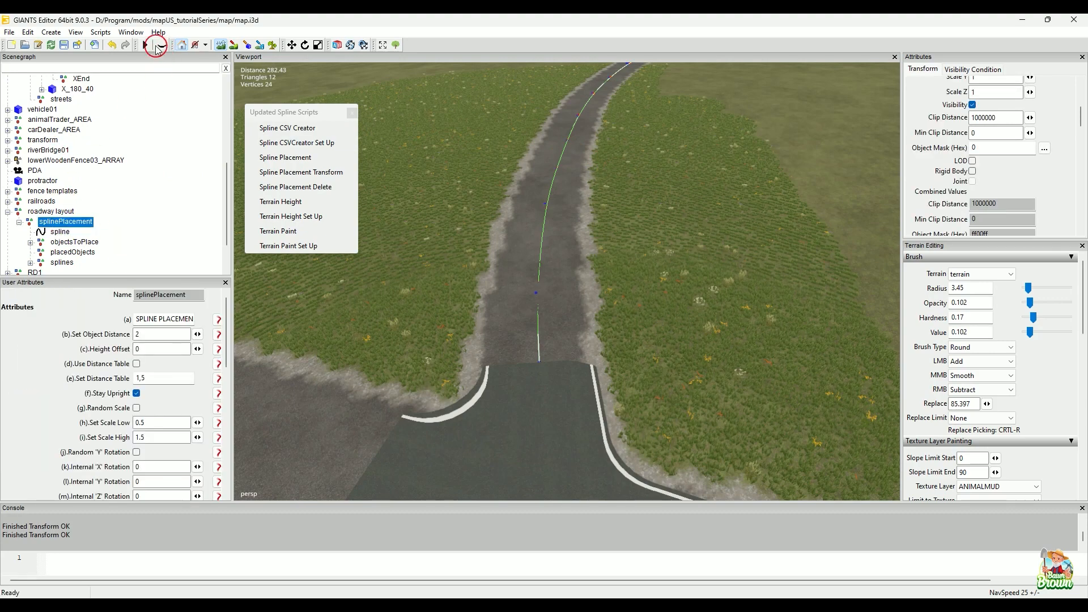
pyautogui.click(130, 34)
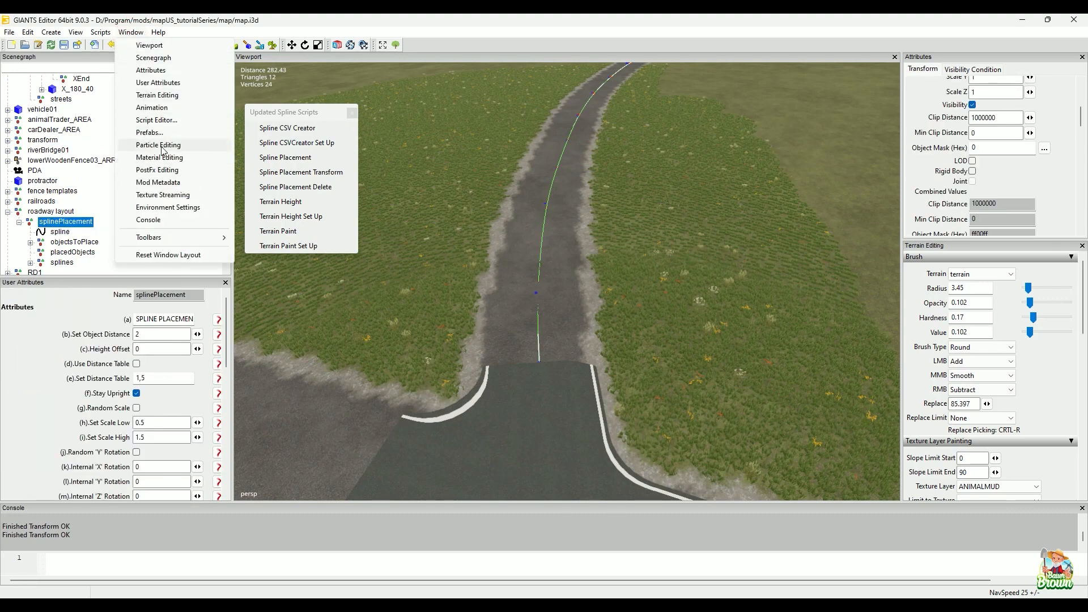
pyautogui.click(160, 120)
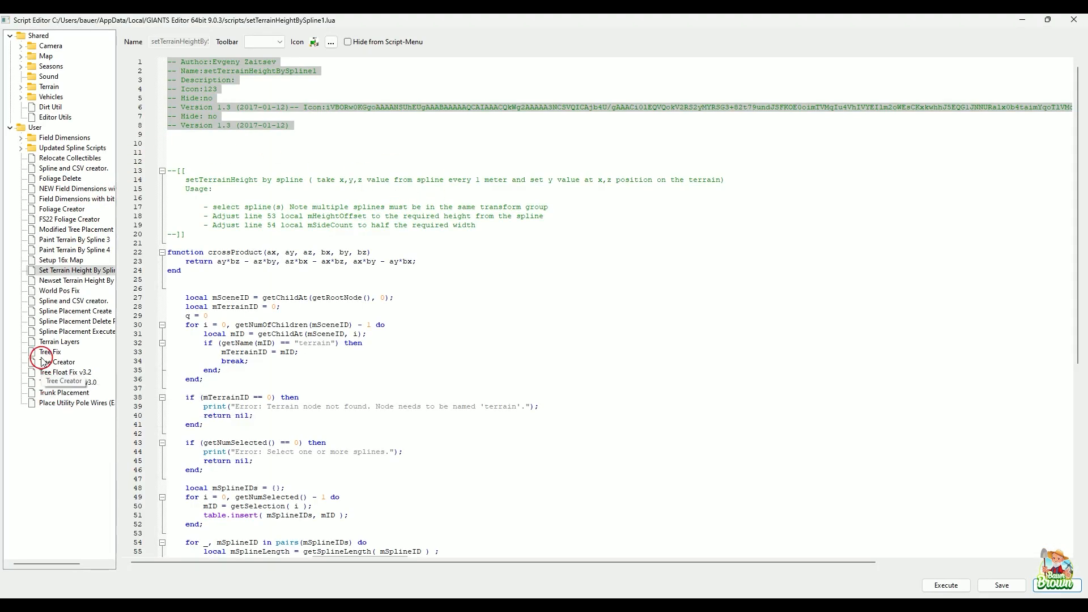
pyautogui.click(59, 332)
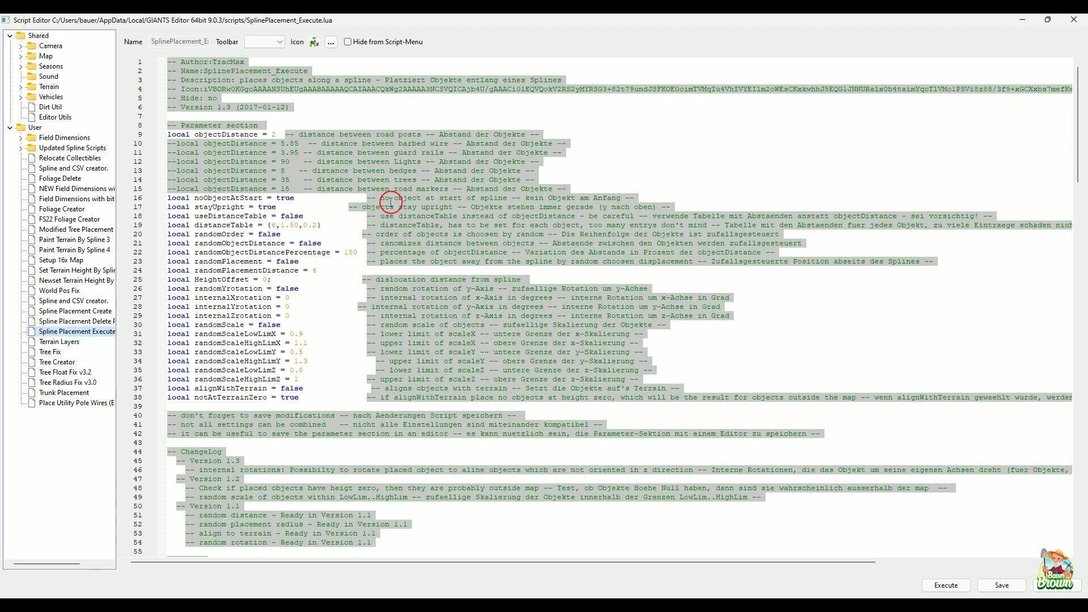
pyautogui.scroll(-2, 448, 255)
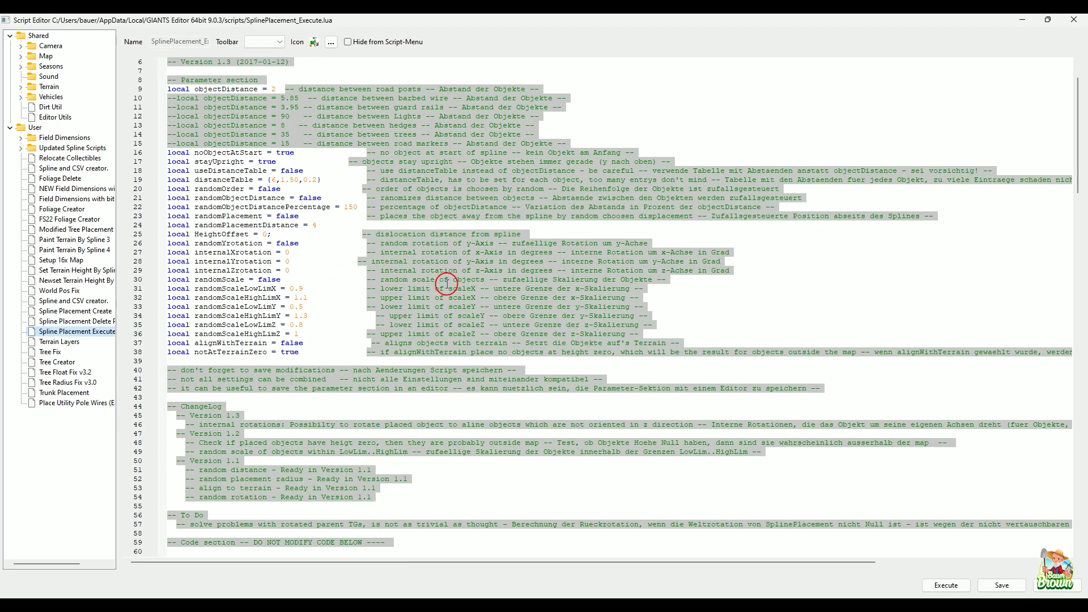
pyautogui.click(1075, 22)
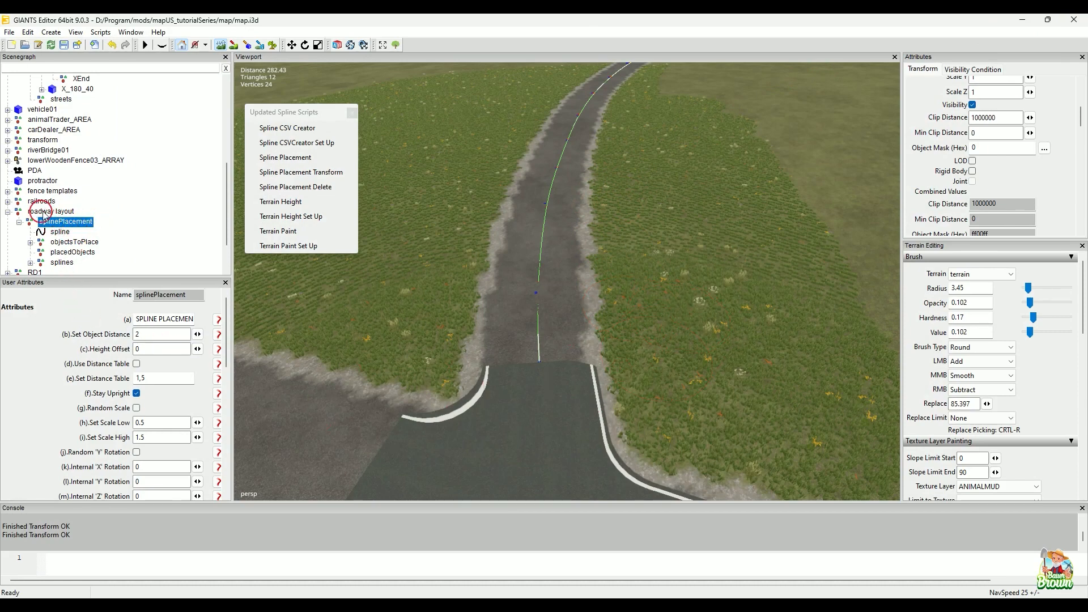
# Run the Spline Placement Execute user script on the splinePlacement group to place posts along the road spline
pyautogui.click(101, 32)
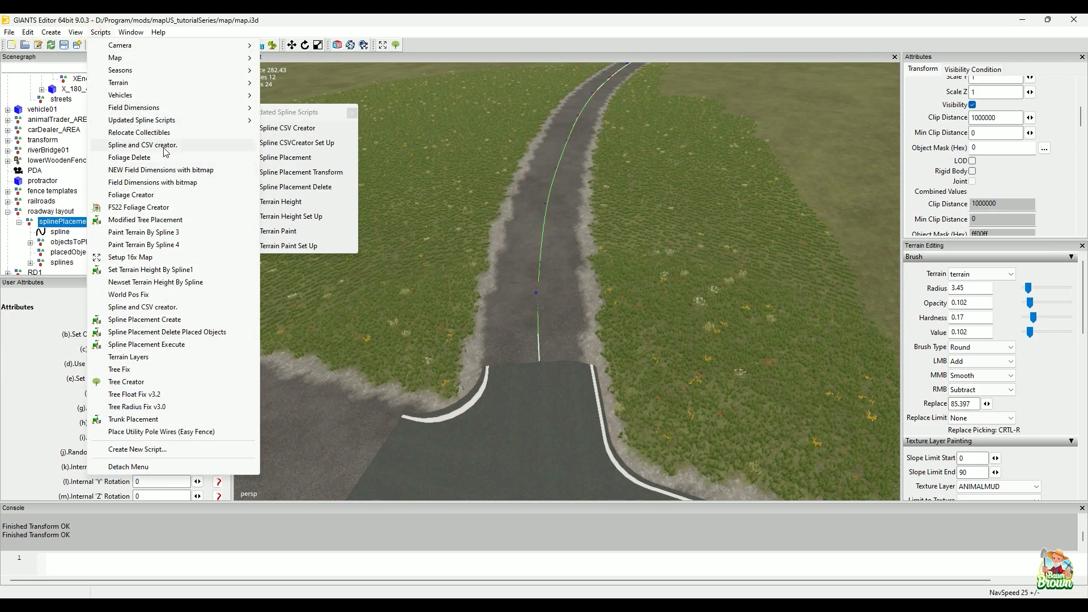
pyautogui.click(169, 346)
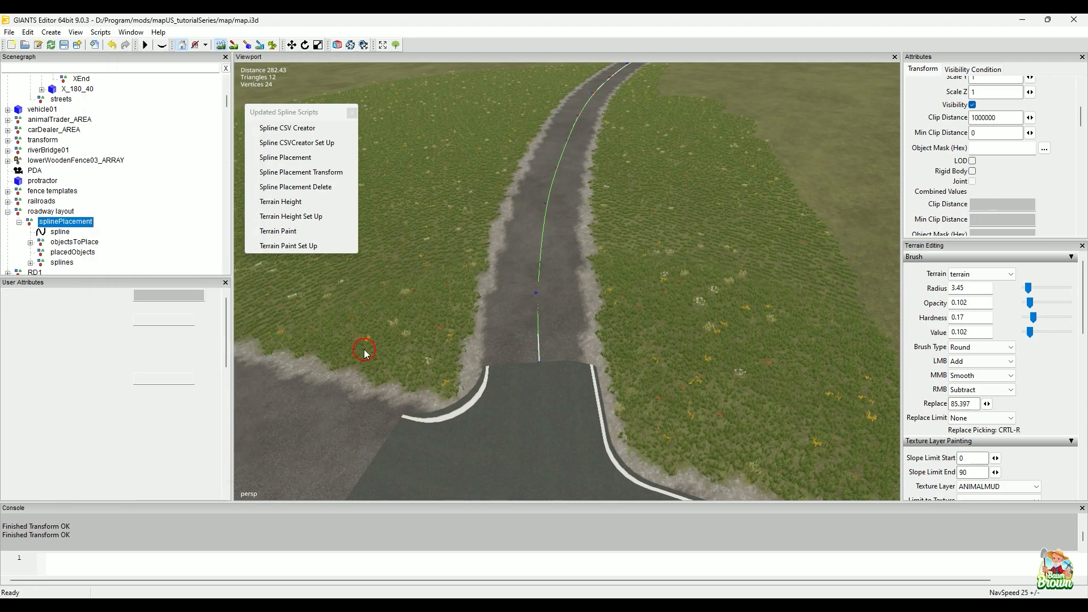
# Examine the posts placed along the road spline, especially the first ones beside the intersection
pyautogui.keyDown('alt'); pyautogui.moveTo(833, 292); pyautogui.dragTo(593, 352); pyautogui.keyUp('alt')
pyautogui.keyDown('alt'); pyautogui.moveTo(593, 352); pyautogui.dragTo(695, 328, button='right'); pyautogui.keyUp('alt')
pyautogui.keyDown('alt'); pyautogui.moveTo(695, 328); pyautogui.dragTo(423, 389); pyautogui.keyUp('alt')
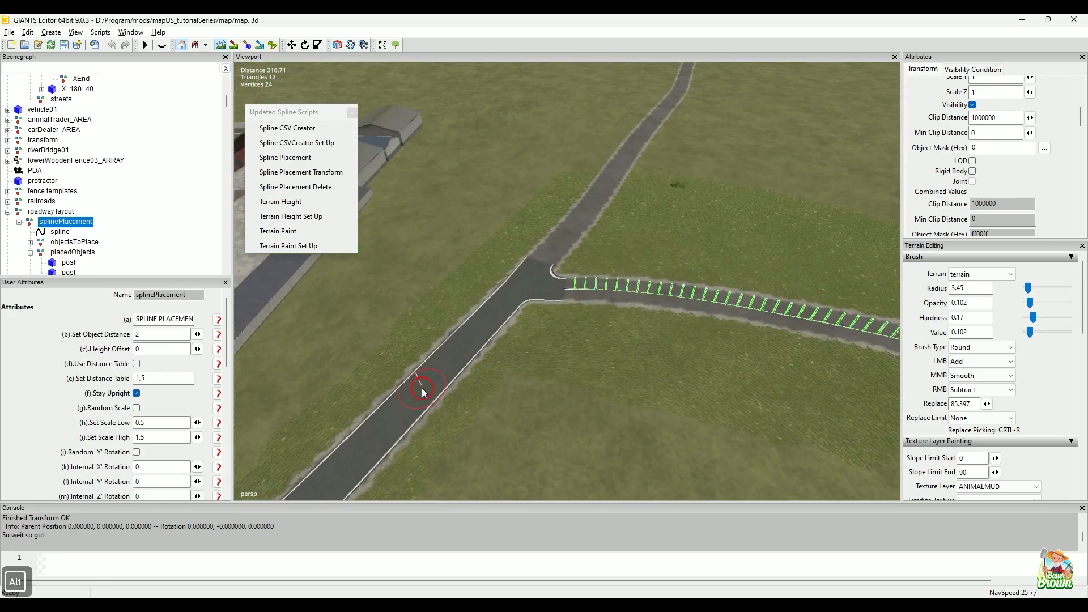
pyautogui.keyDown('alt'); pyautogui.moveTo(423, 389); pyautogui.dragTo(590, 352, button='right'); pyautogui.keyUp('alt')
pyautogui.keyDown('alt'); pyautogui.moveTo(590, 352); pyautogui.dragTo(602, 377); pyautogui.keyUp('alt')
pyautogui.keyDown('alt'); pyautogui.moveTo(603, 376); pyautogui.dragTo(576, 323, button='middle'); pyautogui.keyUp('alt')
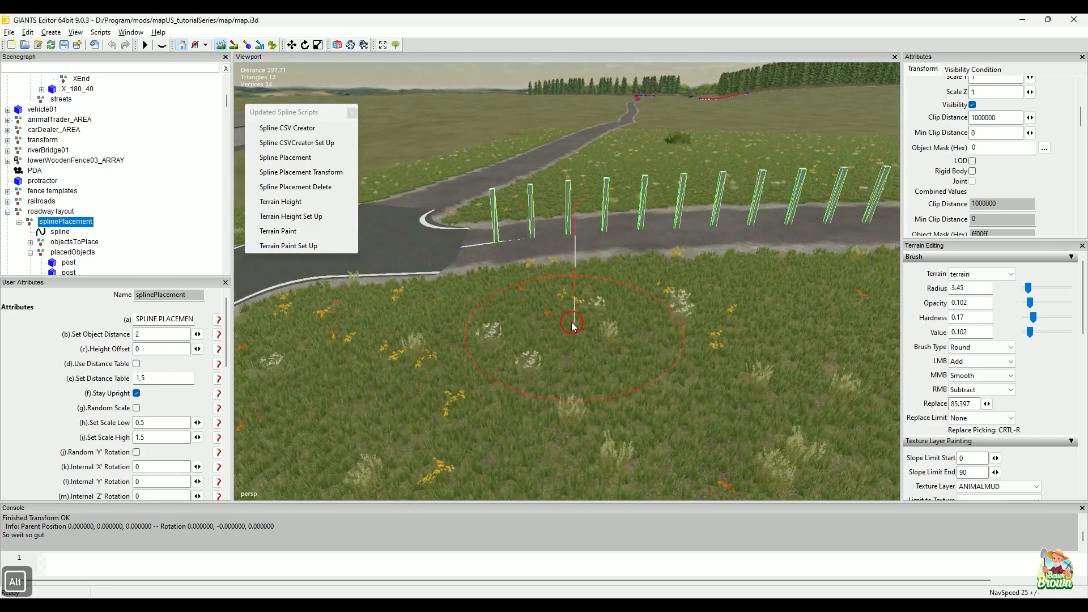
pyautogui.keyDown('alt'); pyautogui.moveTo(538, 333); pyautogui.dragTo(546, 325); pyautogui.keyUp('alt')
pyautogui.keyDown('alt'); pyautogui.moveTo(546, 325); pyautogui.dragTo(571, 291, button='middle'); pyautogui.keyUp('alt')
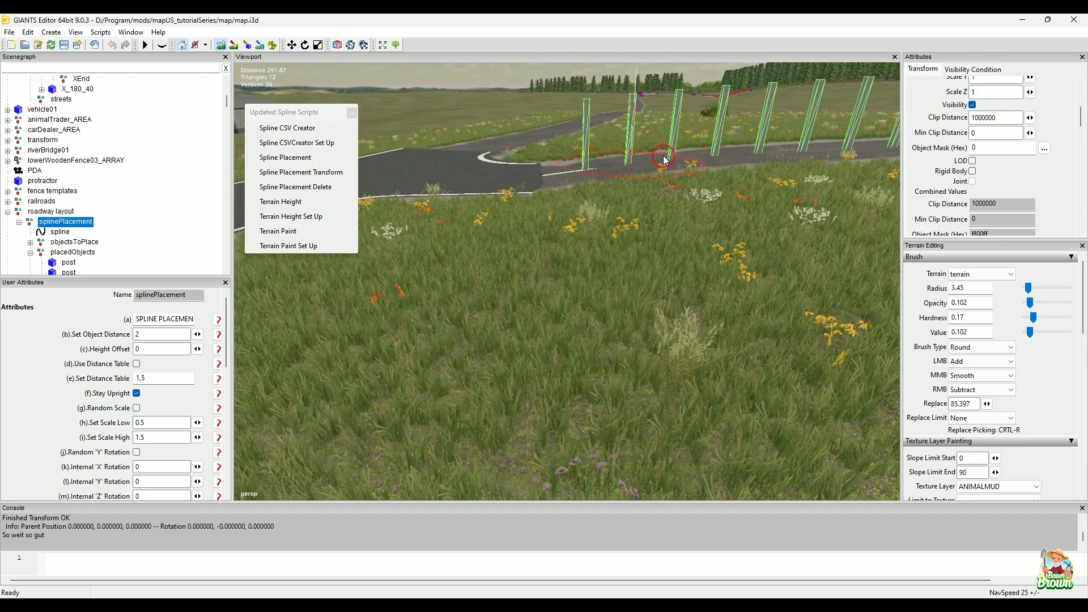
pyautogui.keyDown('alt'); pyautogui.moveTo(554, 234); pyautogui.dragTo(539, 282); pyautogui.keyUp('alt')
pyautogui.keyDown('alt'); pyautogui.moveTo(539, 282); pyautogui.dragTo(516, 343, button='middle'); pyautogui.keyUp('alt')
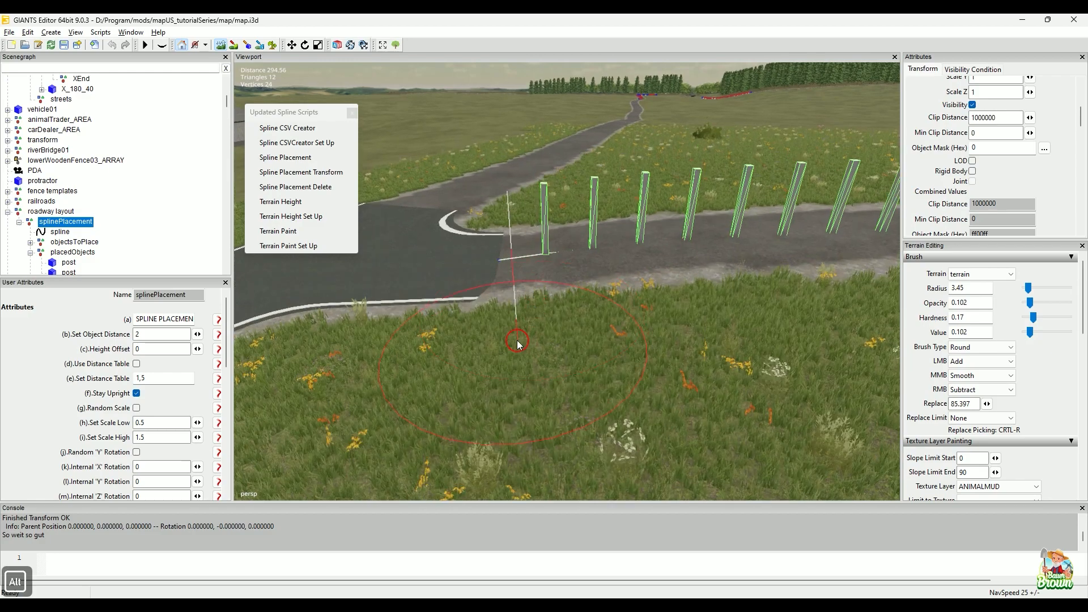
# Leave terrain sculpting and move the first post about 2 m along its local axis to the edge of the intersection asphalt
pyautogui.keyDown('alt'); pyautogui.moveTo(515, 343); pyautogui.dragTo(686, 315); pyautogui.keyUp('alt')
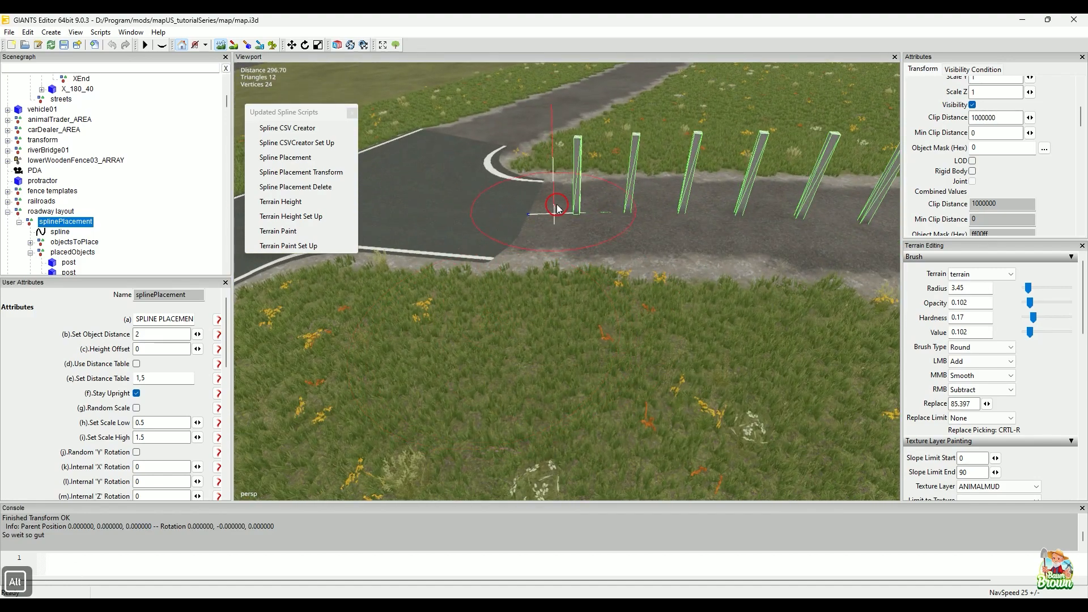
pyautogui.click(579, 162)
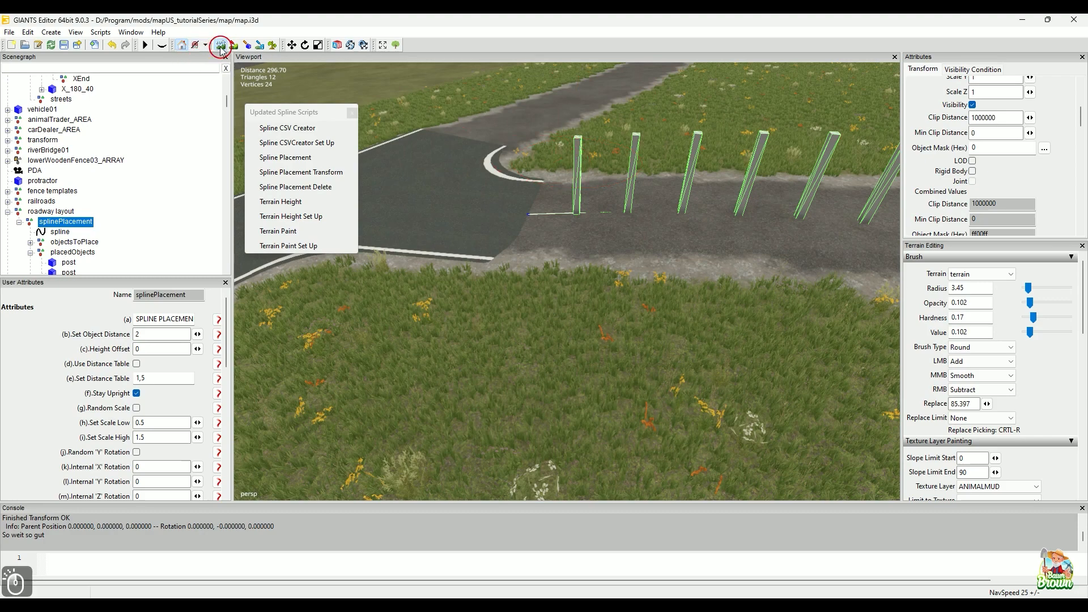
pyautogui.click(220, 45)
pyautogui.click(577, 164)
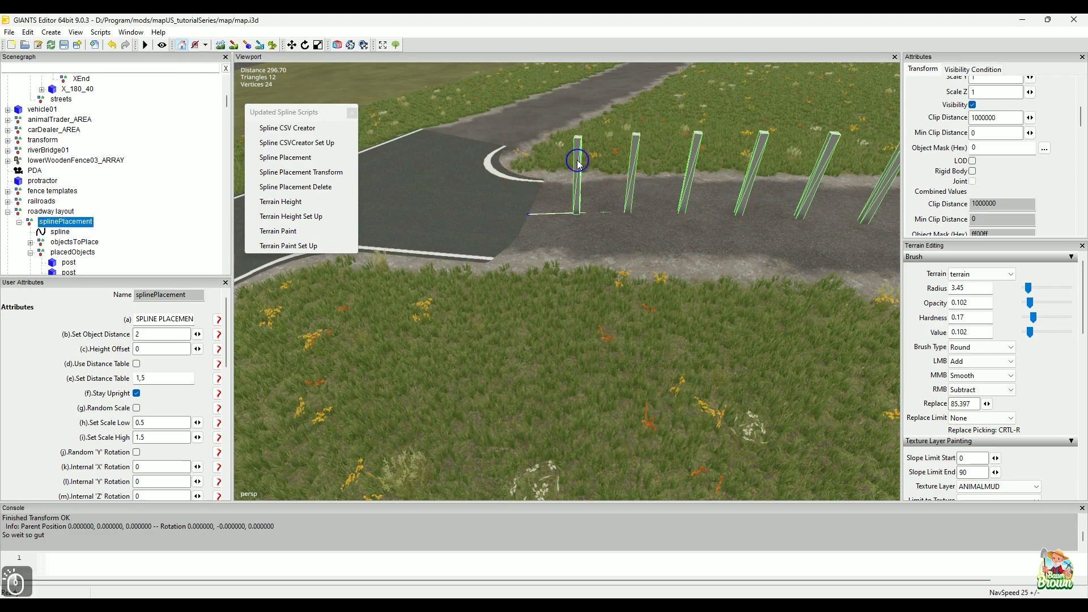
pyautogui.moveTo(670, 227); pyautogui.dragTo(618, 233)
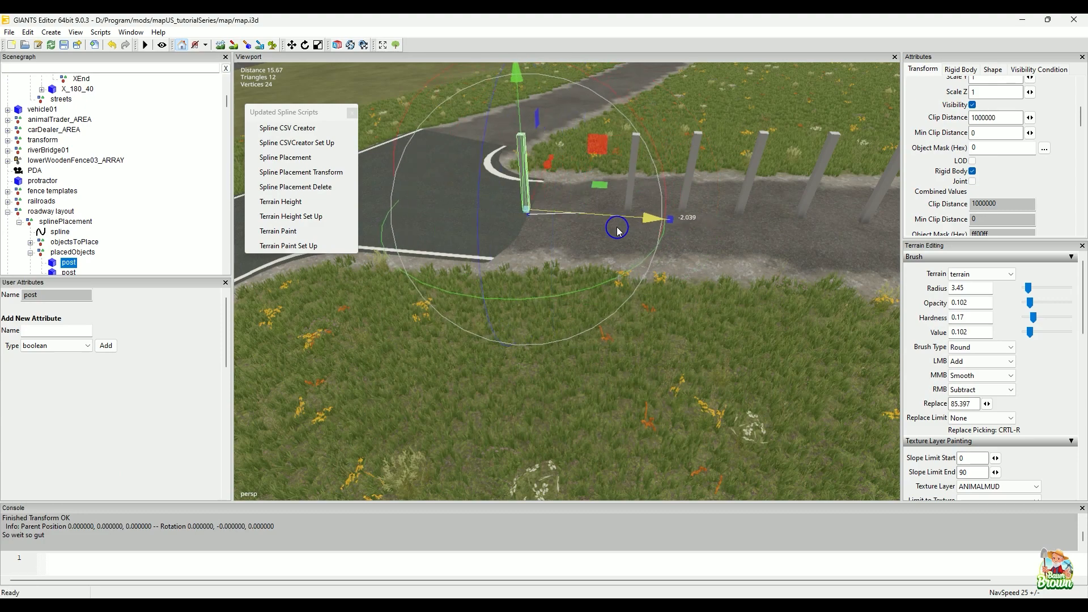
# Lower the first post onto the road surface, fine-tuning its Translate Y to 90.931
pyautogui.keyDown('alt'); pyautogui.moveTo(505, 322); pyautogui.dragTo(559, 340); pyautogui.keyUp('alt')
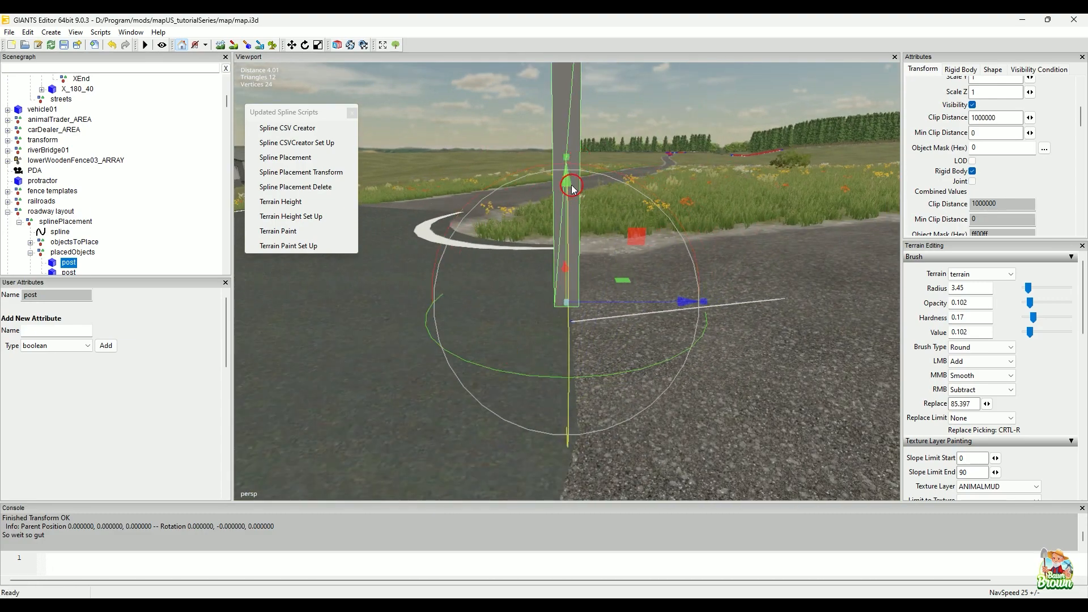
pyautogui.keyDown('alt'); pyautogui.moveTo(522, 284); pyautogui.dragTo(522, 282); pyautogui.keyUp('alt')
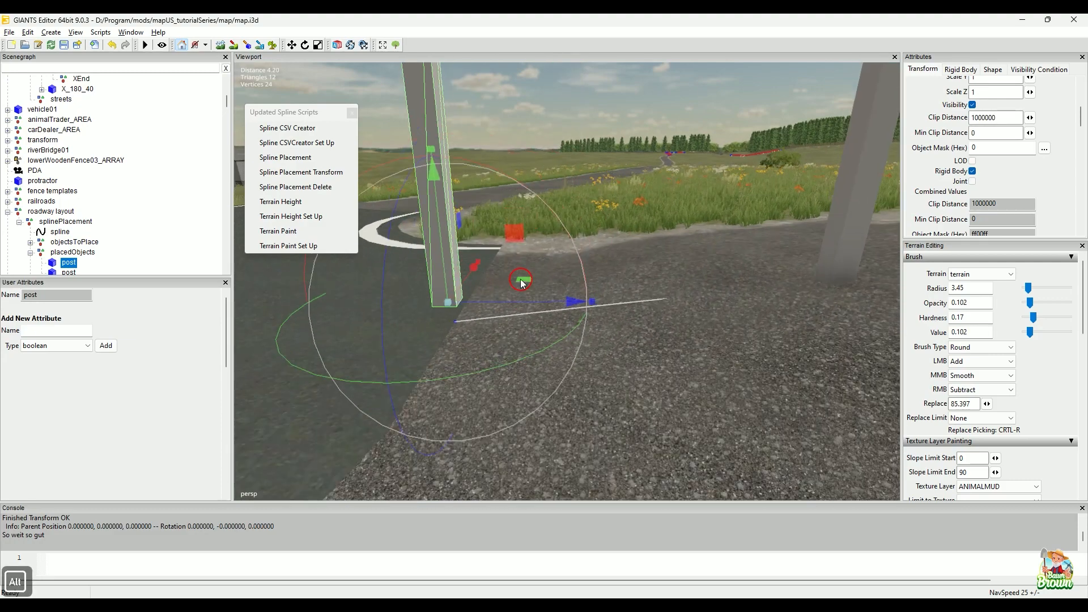
pyautogui.moveTo(437, 182); pyautogui.dragTo(438, 199)
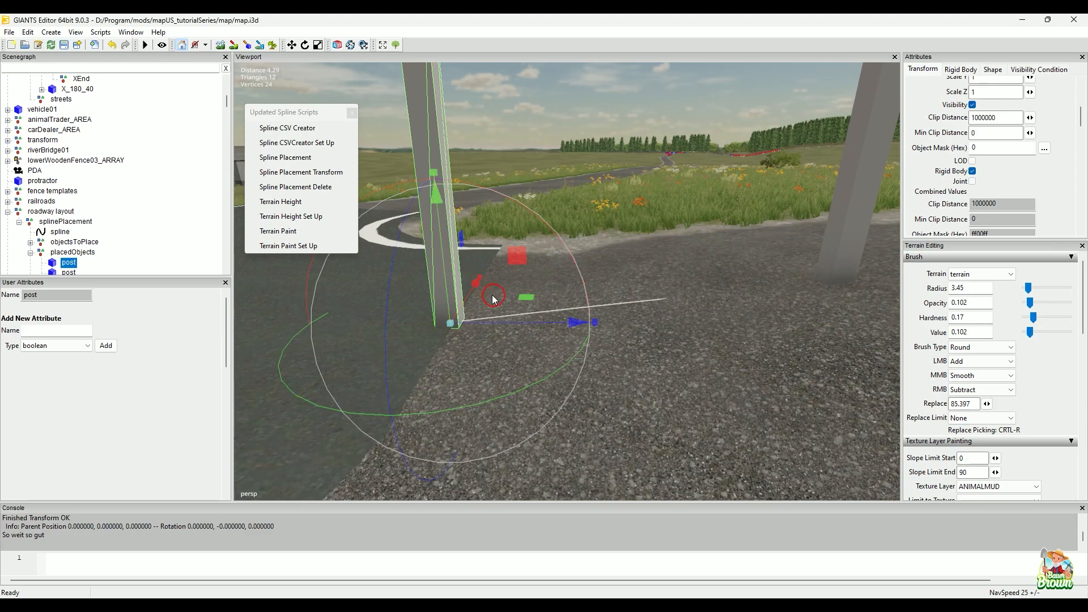
pyautogui.keyDown('alt'); pyautogui.moveTo(516, 316); pyautogui.dragTo(514, 320); pyautogui.keyUp('alt')
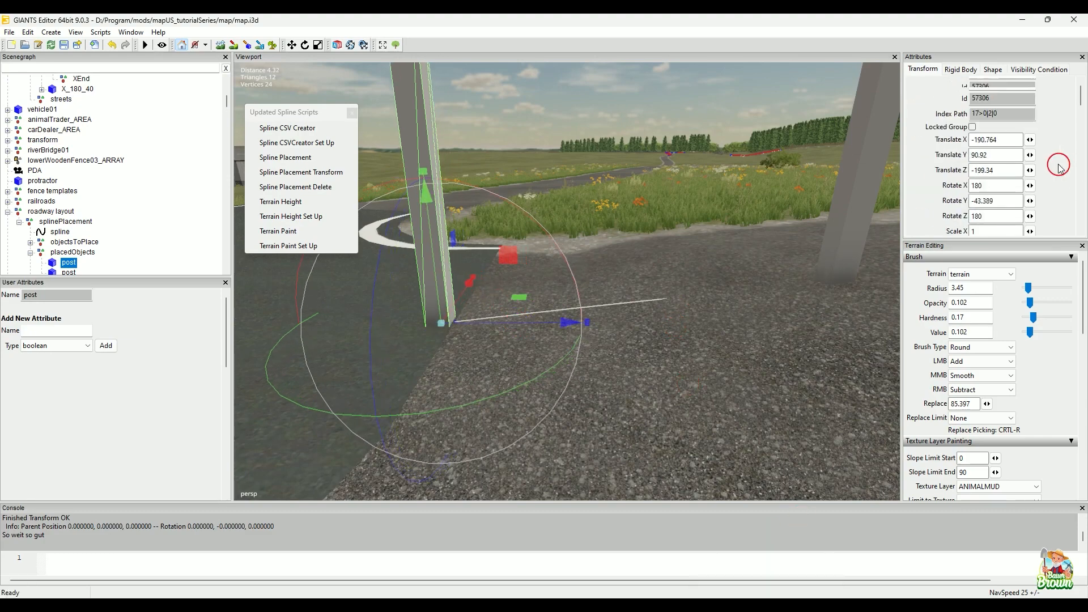
pyautogui.scroll(3, 1062, 164)
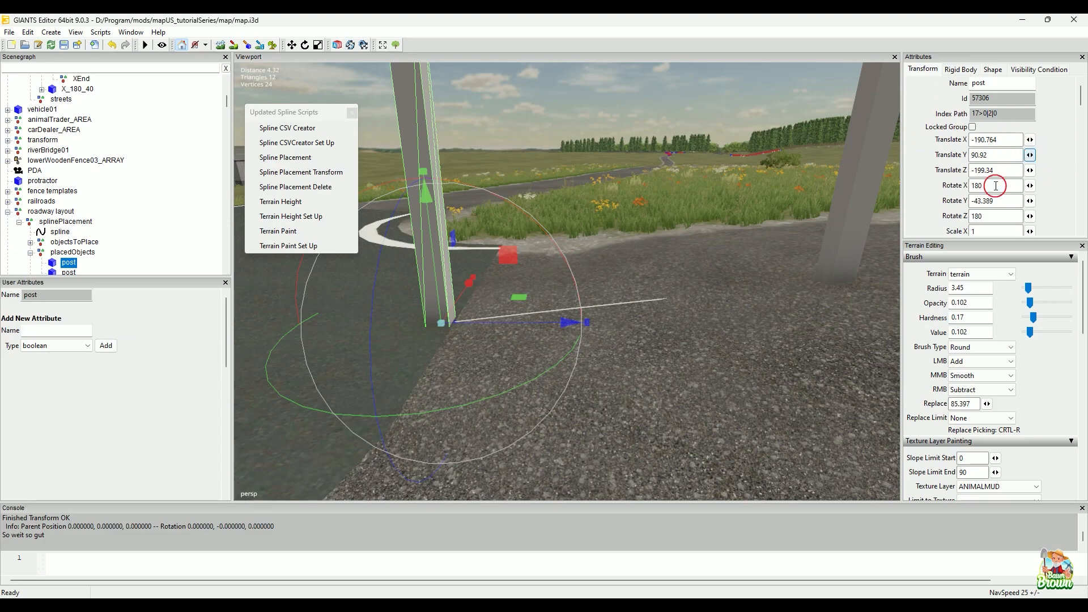
pyautogui.click(1030, 155)
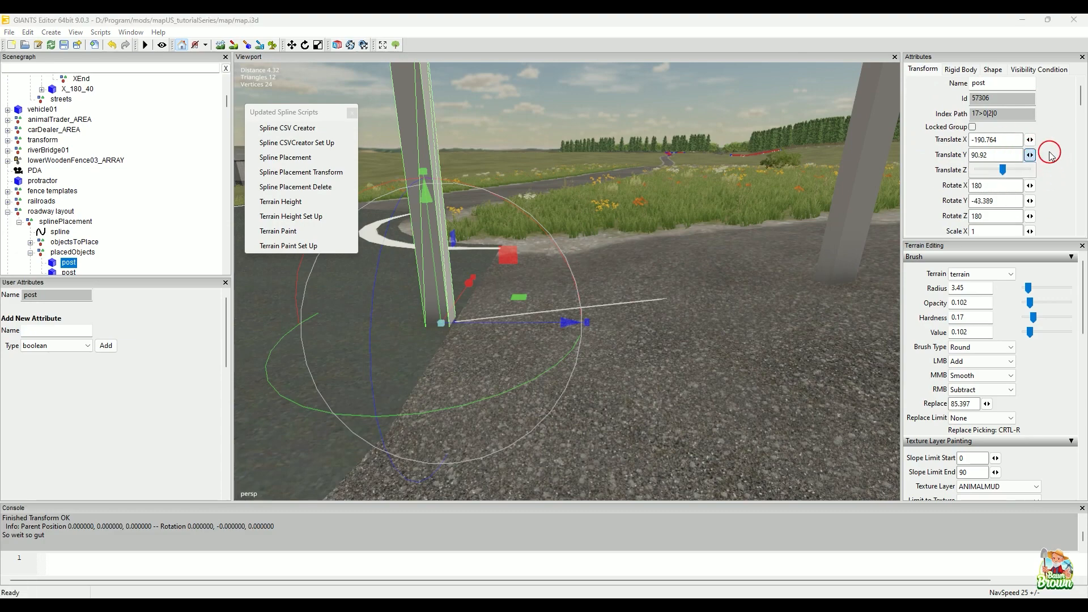
pyautogui.moveTo(1050, 156); pyautogui.dragTo(1051, 156)
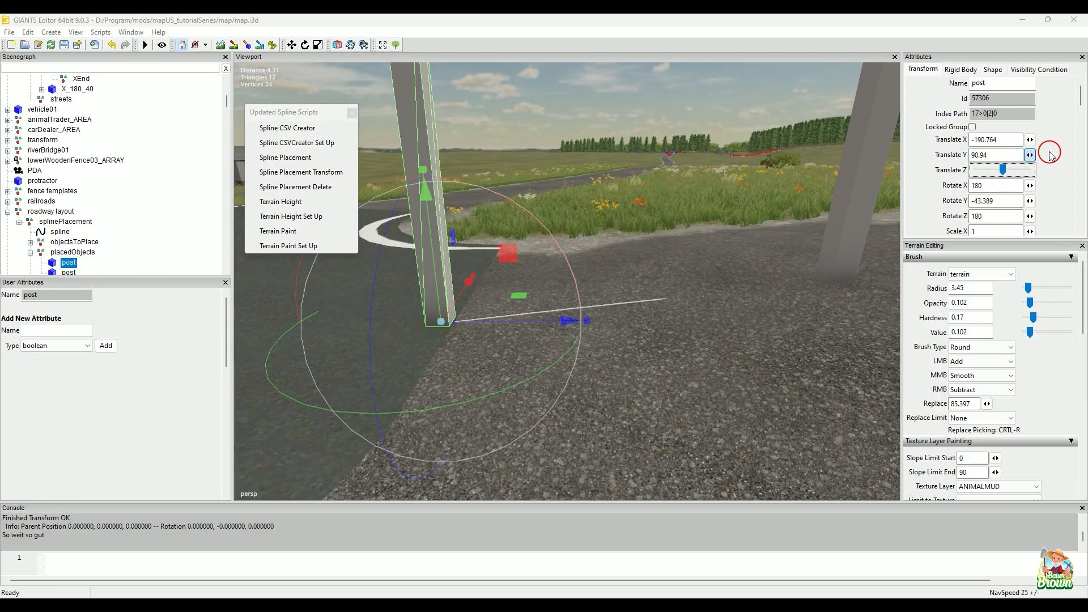
pyautogui.press('Left')
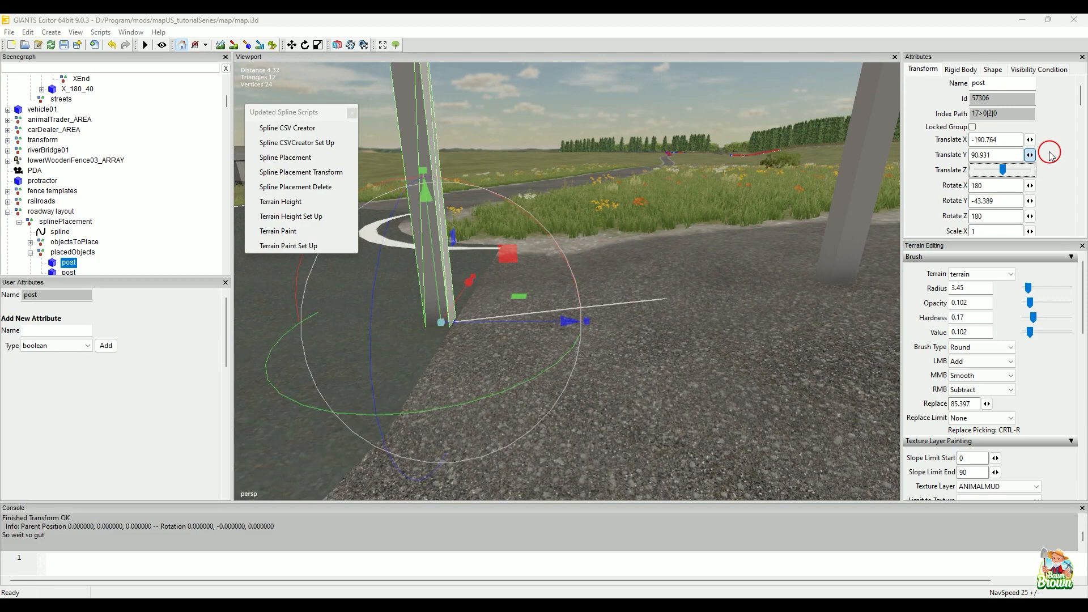
# Delete the second post in the row, next to the repositioned first post
pyautogui.keyDown('alt'); pyautogui.moveTo(680, 203); pyautogui.dragTo(727, 300); pyautogui.keyUp('alt')
pyautogui.keyDown('alt'); pyautogui.moveTo(728, 301); pyautogui.dragTo(680, 303, button='right'); pyautogui.keyUp('alt')
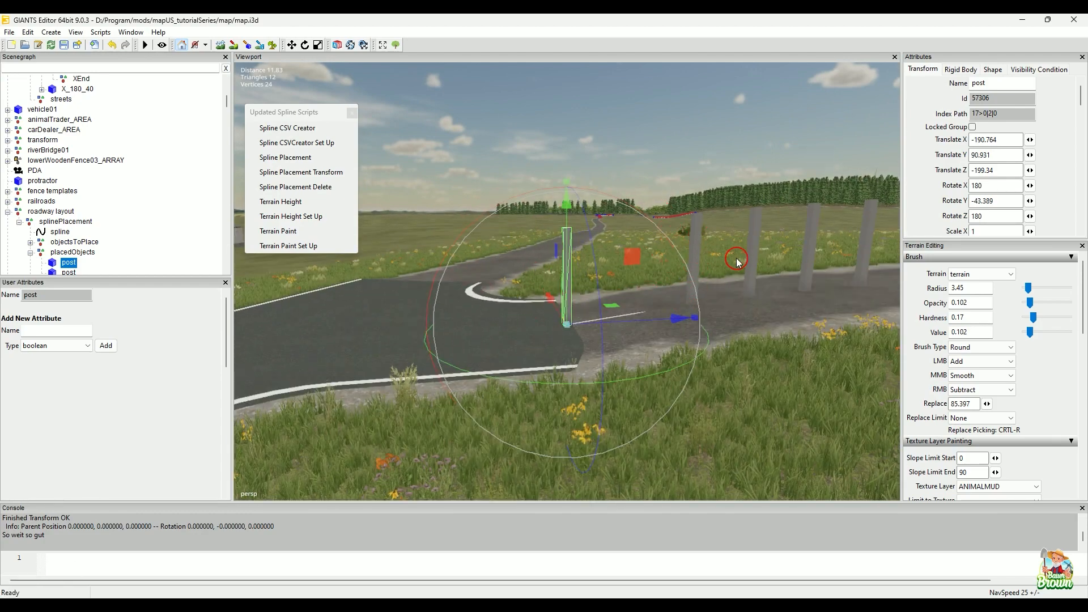
pyautogui.keyDown('alt'); pyautogui.moveTo(737, 261); pyautogui.dragTo(707, 270); pyautogui.keyUp('alt')
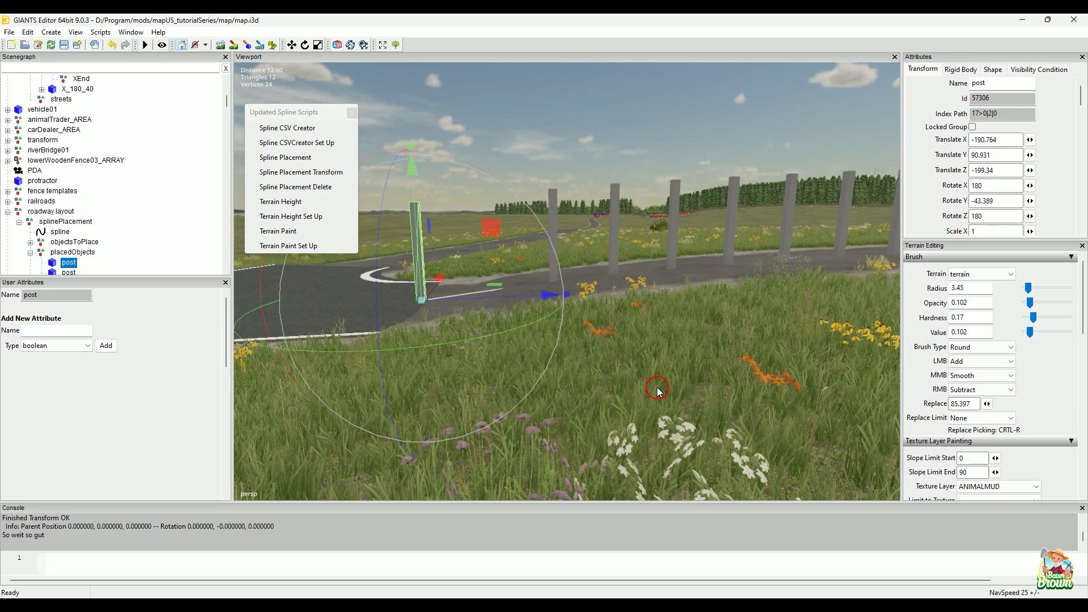
pyautogui.click(554, 204)
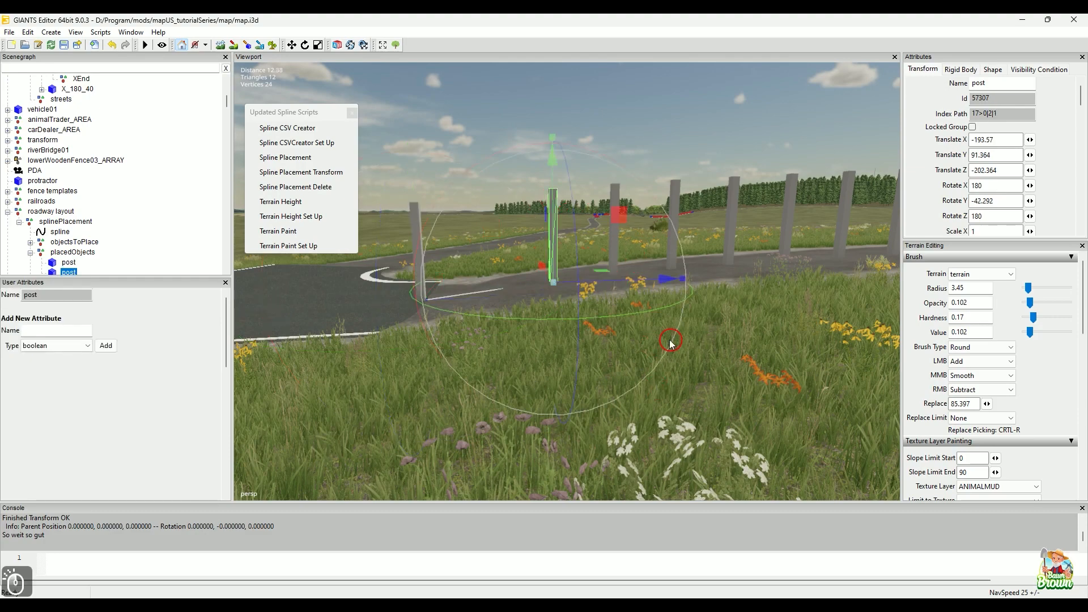
pyautogui.click(690, 386)
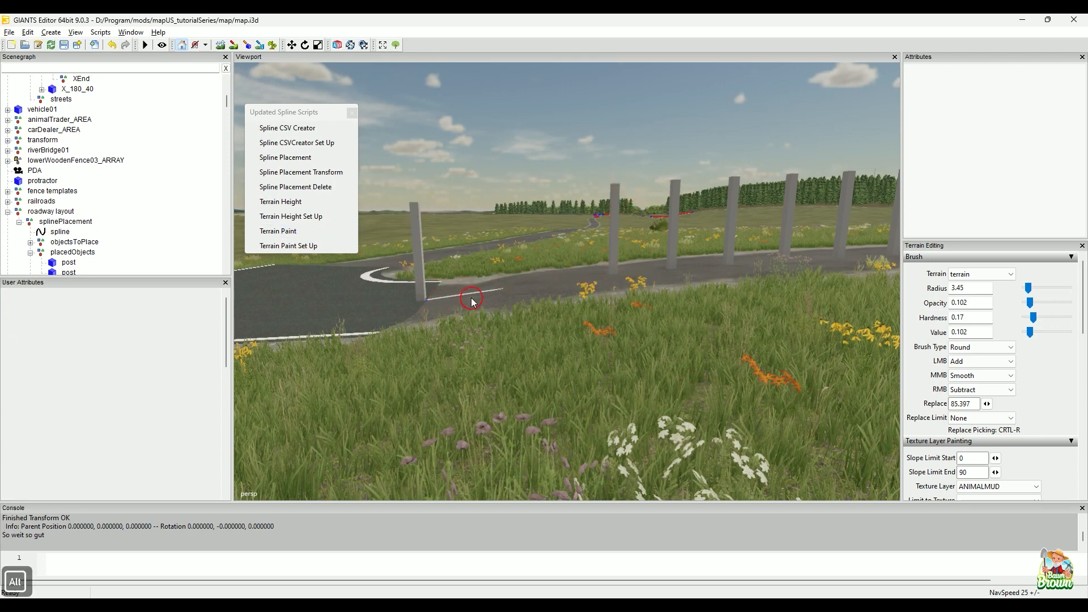
# Move the last post at the far intersection to the asphalt edge, at about X -339.737 and Z -661.922
pyautogui.keyDown('alt'); pyautogui.moveTo(470, 300); pyautogui.dragTo(493, 359); pyautogui.keyUp('alt')
pyautogui.keyDown('alt'); pyautogui.moveTo(493, 358); pyautogui.dragTo(464, 391, button='middle'); pyautogui.keyUp('alt')
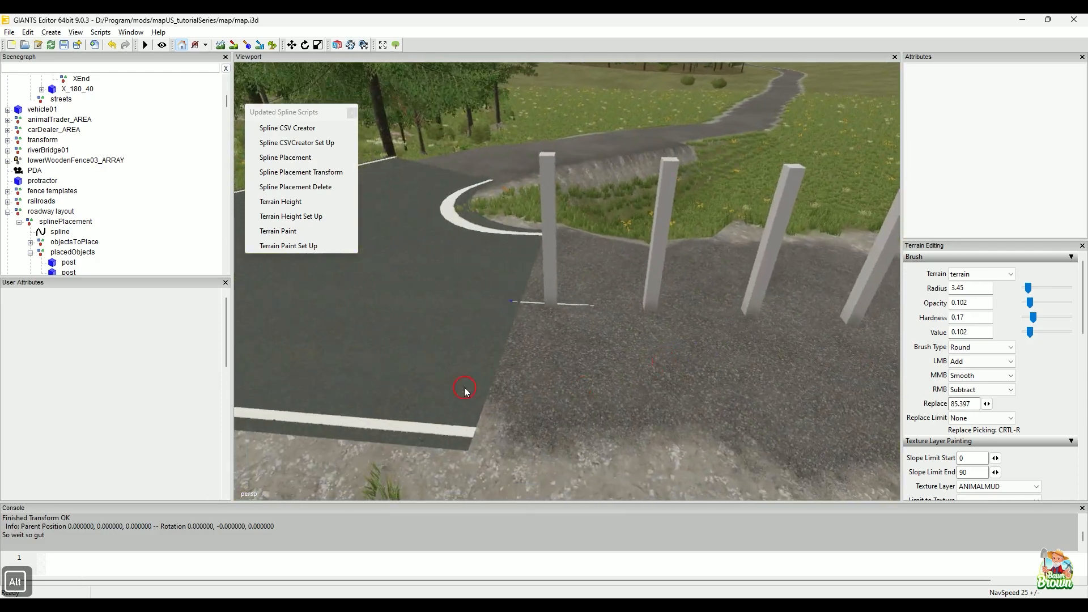
pyautogui.click(554, 173)
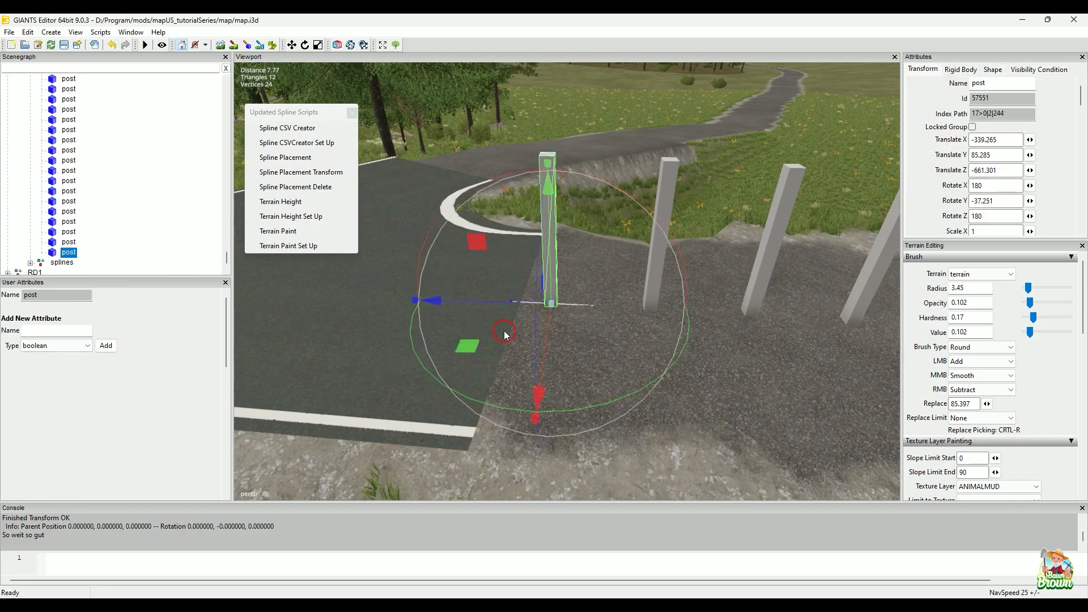
pyautogui.moveTo(480, 303); pyautogui.dragTo(434, 304)
pyautogui.keyDown('alt'); pyautogui.scroll(5, 421, 358); pyautogui.keyUp('alt')
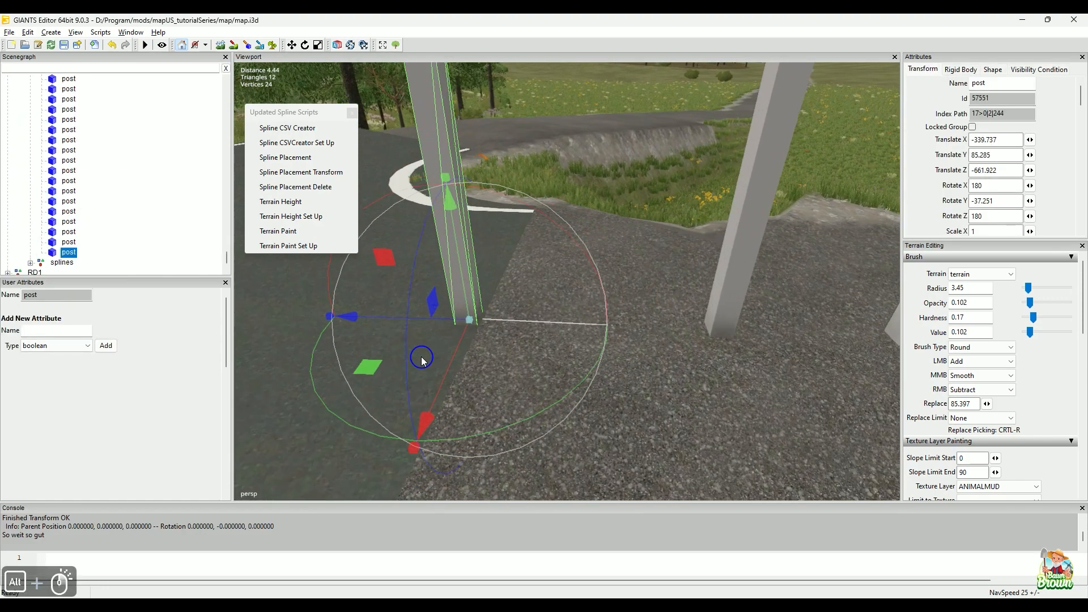
# Raise the last post to meet the road surface by setting its Translate Y to 85.3
pyautogui.keyDown('alt'); pyautogui.moveTo(509, 354); pyautogui.dragTo(548, 296); pyautogui.keyUp('alt')
pyautogui.keyDown('alt'); pyautogui.moveTo(547, 297); pyautogui.dragTo(539, 309, button='right'); pyautogui.keyUp('alt')
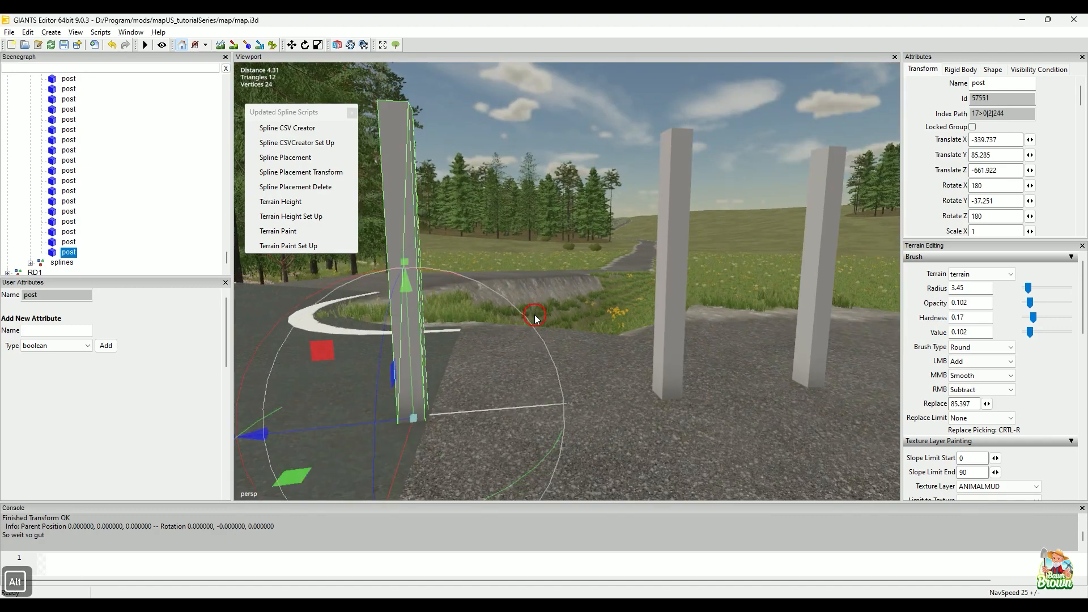
pyautogui.doubleClick(1012, 158)
pyautogui.click(1032, 155)
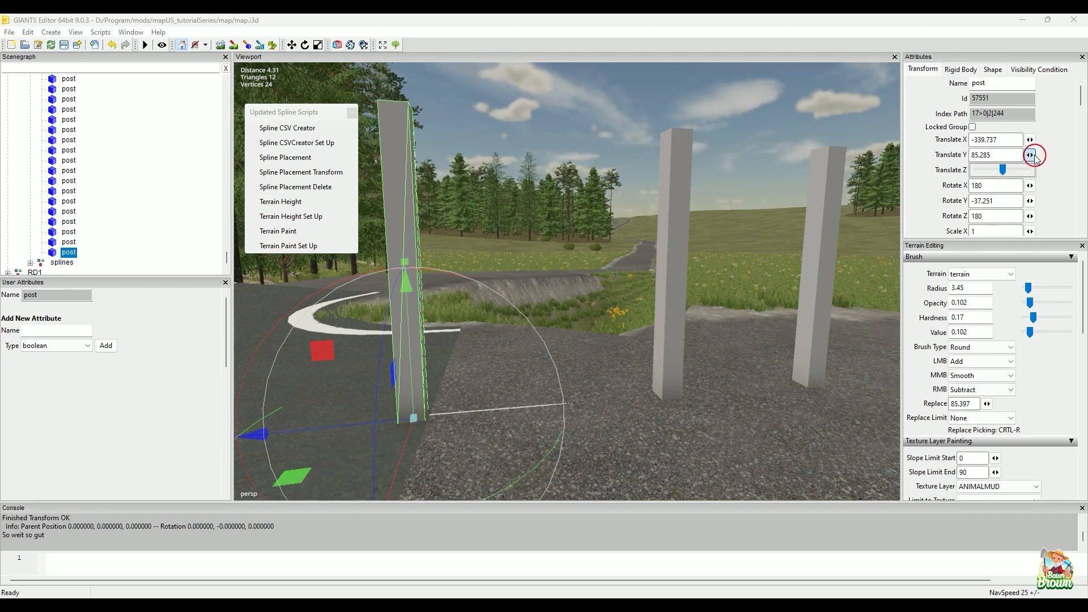
pyautogui.click(1031, 155)
pyautogui.click(1030, 156)
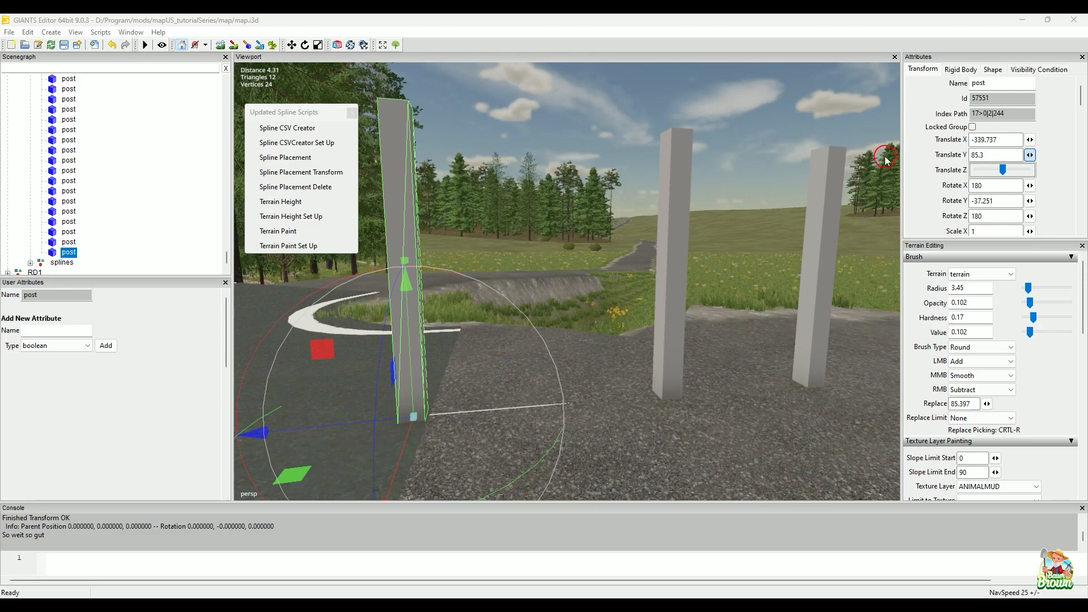
# Export the placedObjects group with files to the mod's objects/roads folder, replacing the existing placedObjects.i3d
pyautogui.keyDown('alt'); pyautogui.moveTo(524, 195); pyautogui.dragTo(661, 311); pyautogui.keyUp('alt')
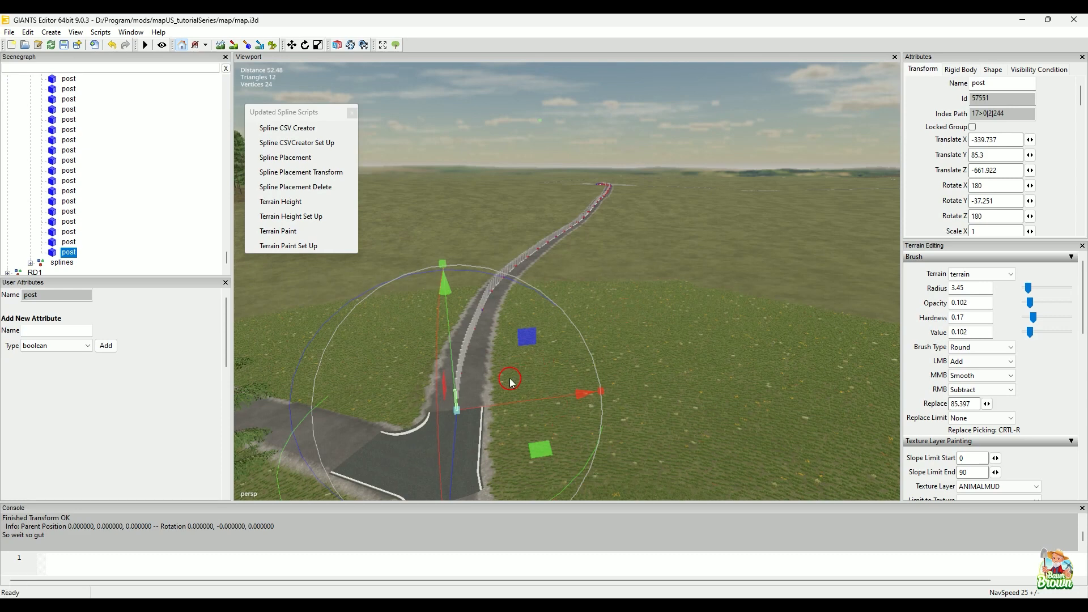
pyautogui.scroll(2, 116, 187)
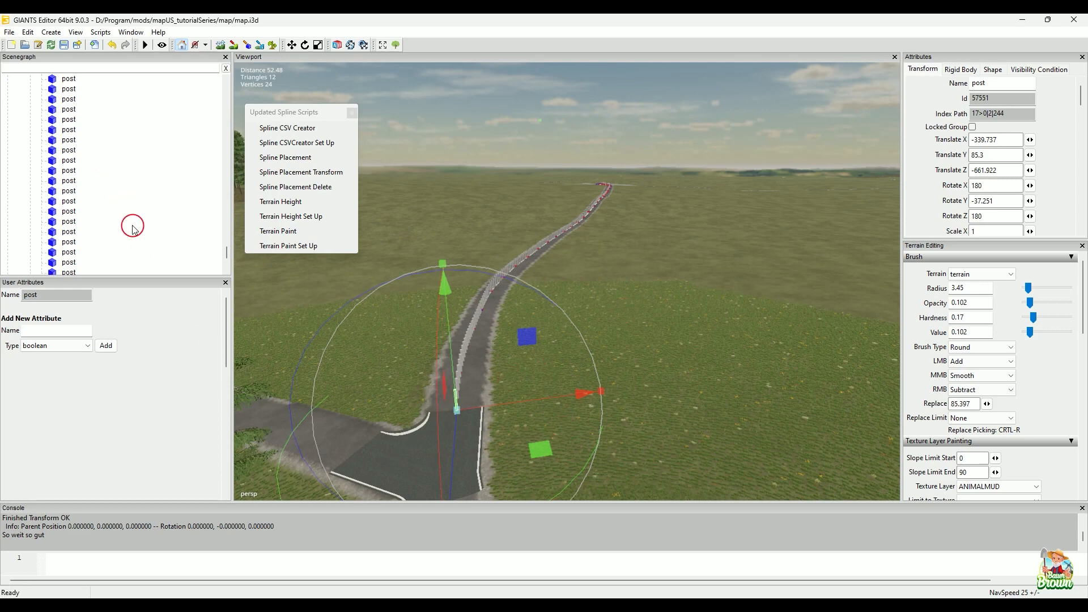
pyautogui.scroll(2, 165, 239)
pyautogui.scroll(2, 173, 190)
pyautogui.moveTo(227, 225); pyautogui.dragTo(226, 102)
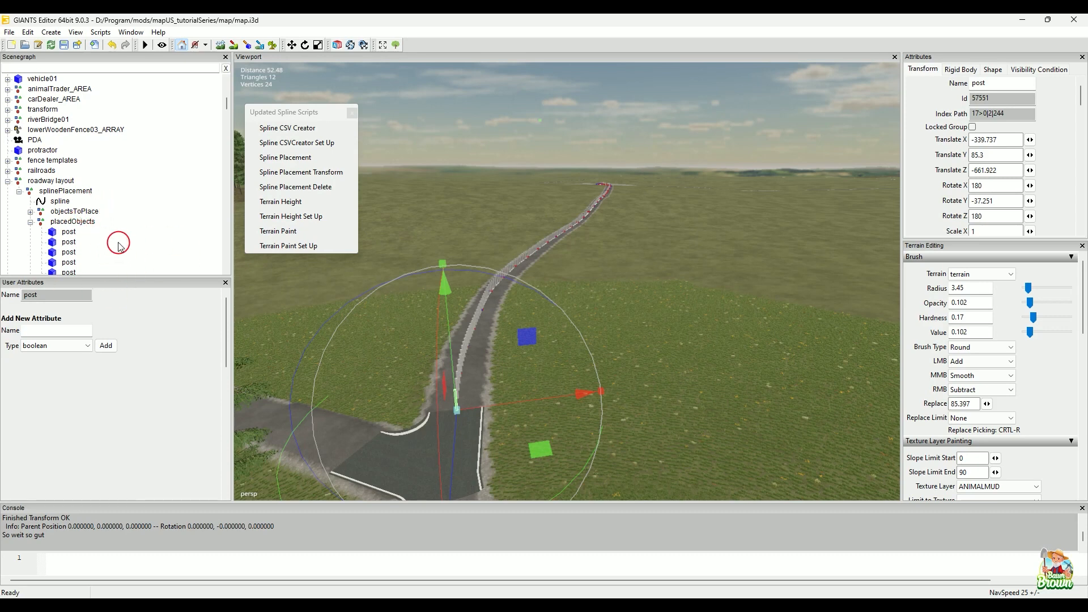
pyautogui.click(79, 221)
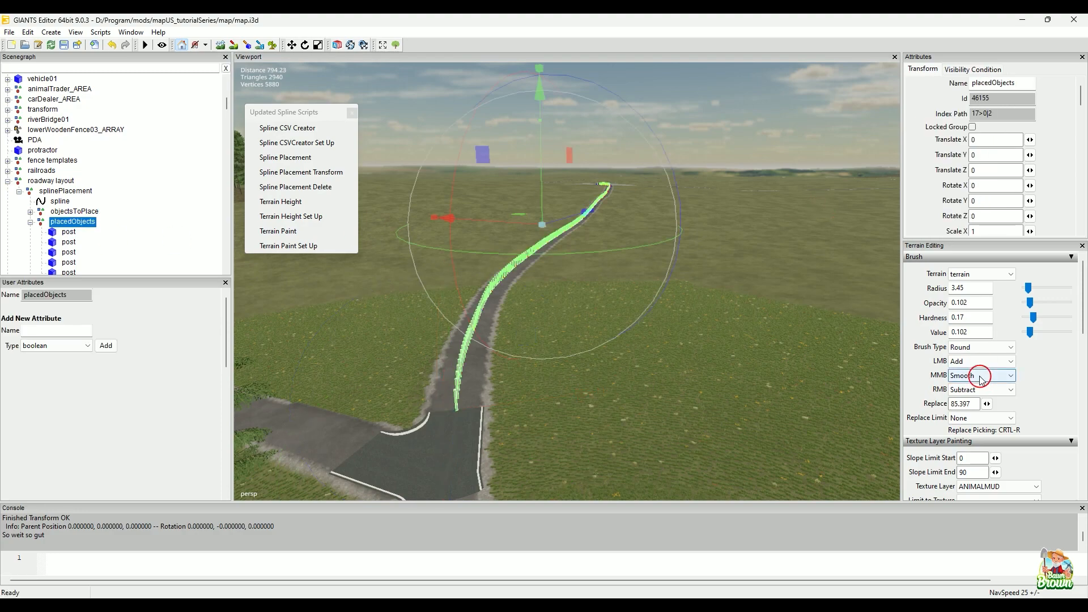
pyautogui.click(10, 32)
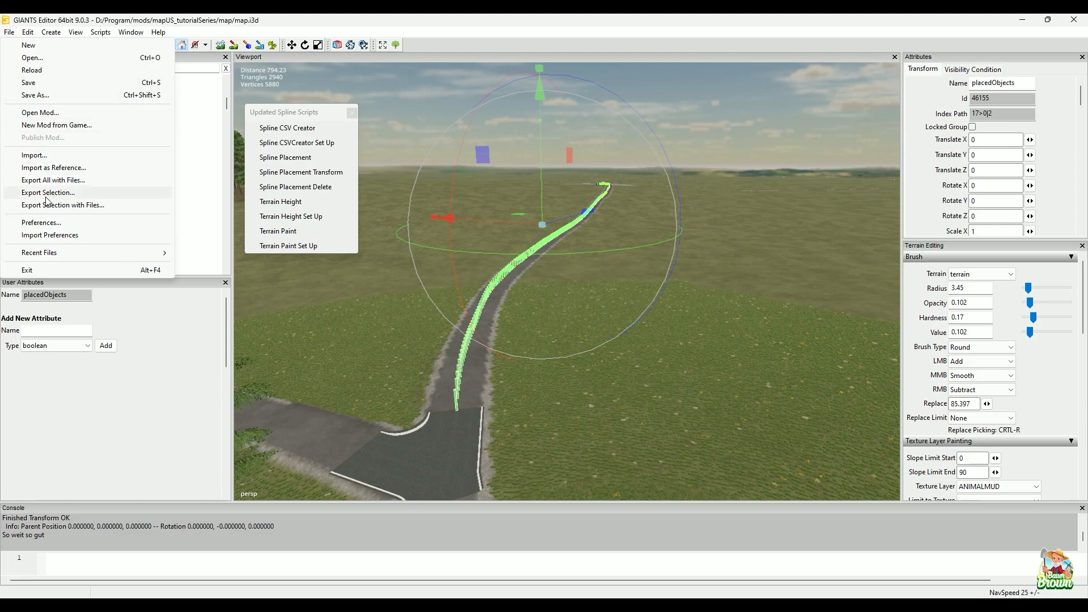
pyautogui.click(63, 205)
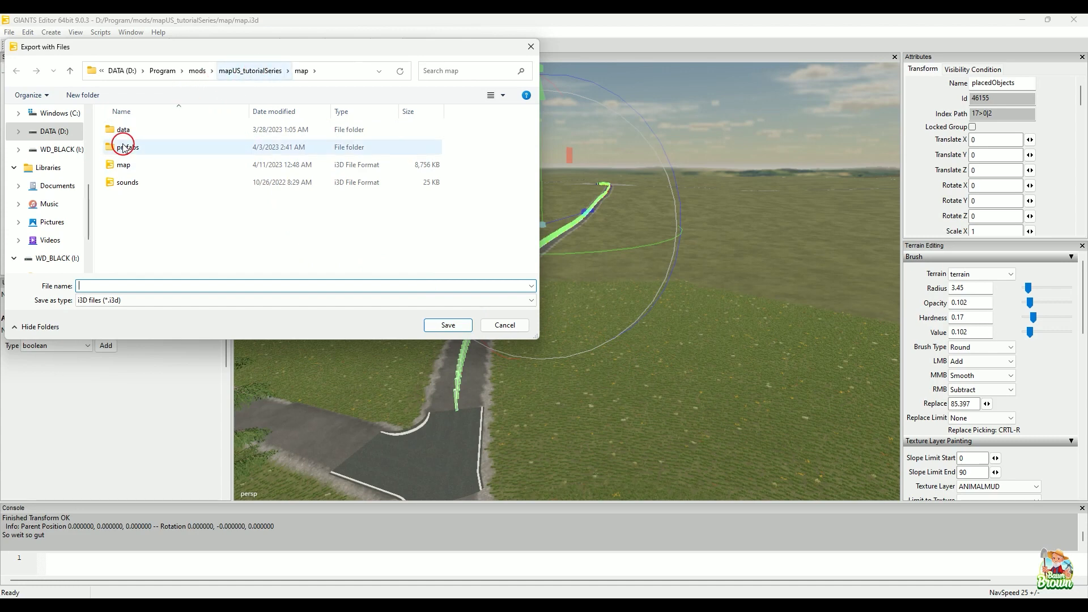
pyautogui.click(260, 73)
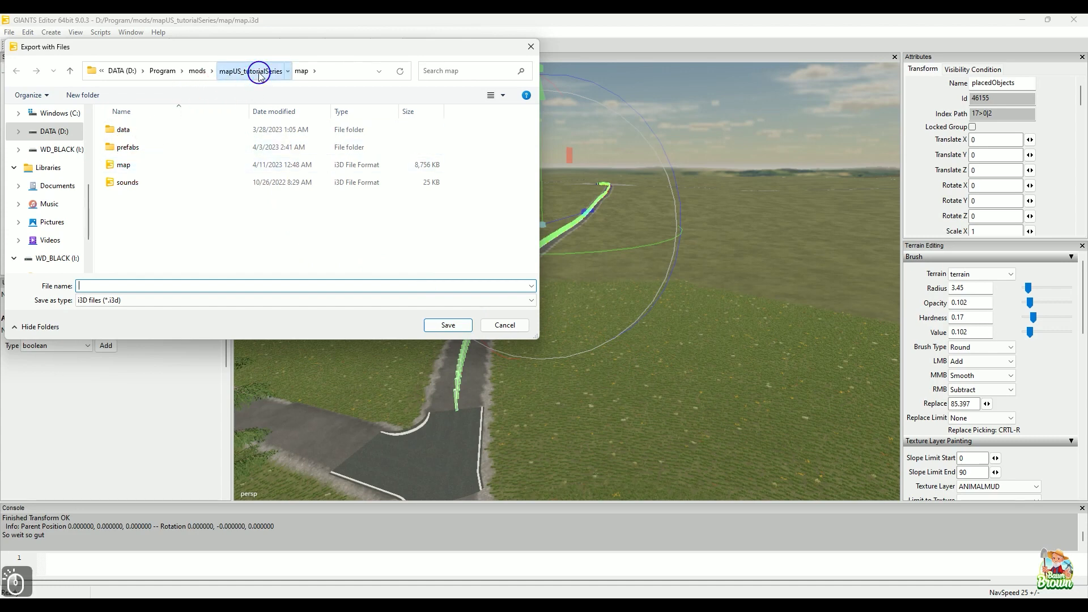
pyautogui.doubleClick(152, 164)
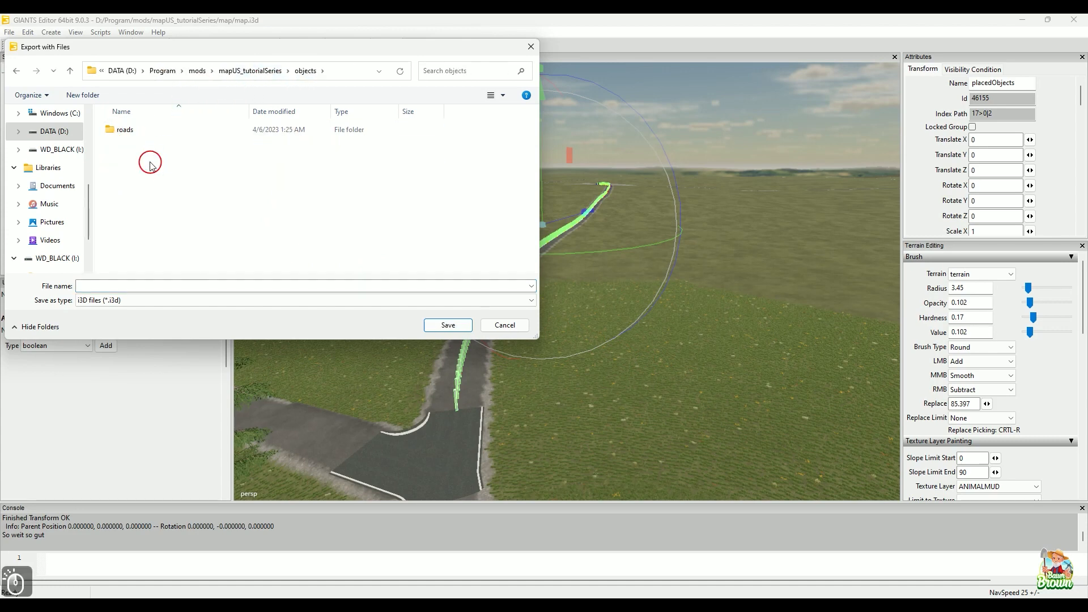
pyautogui.doubleClick(146, 133)
pyautogui.click(278, 149)
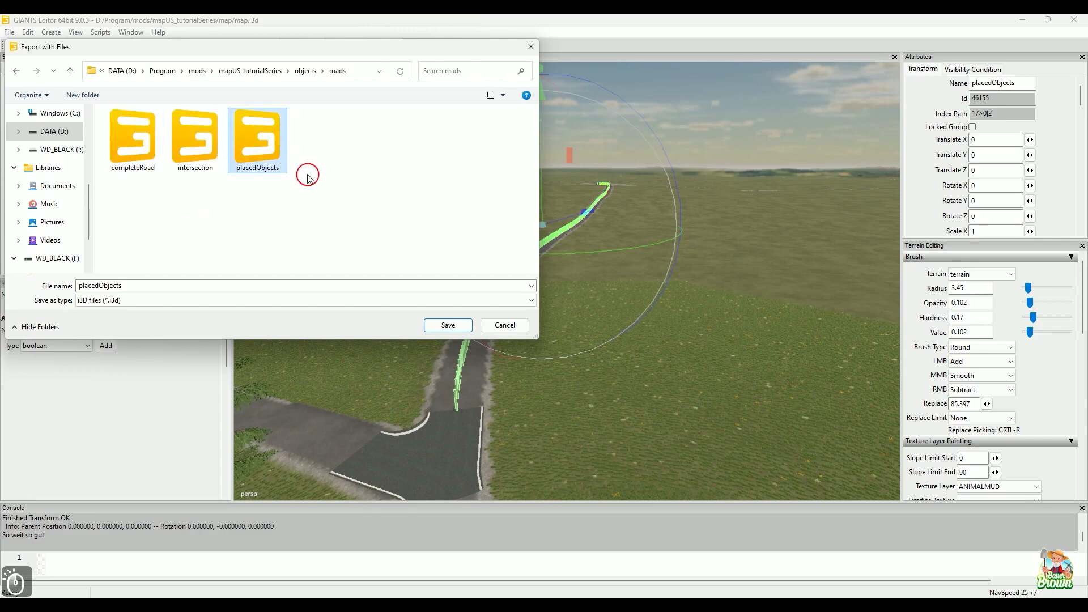
pyautogui.click(448, 324)
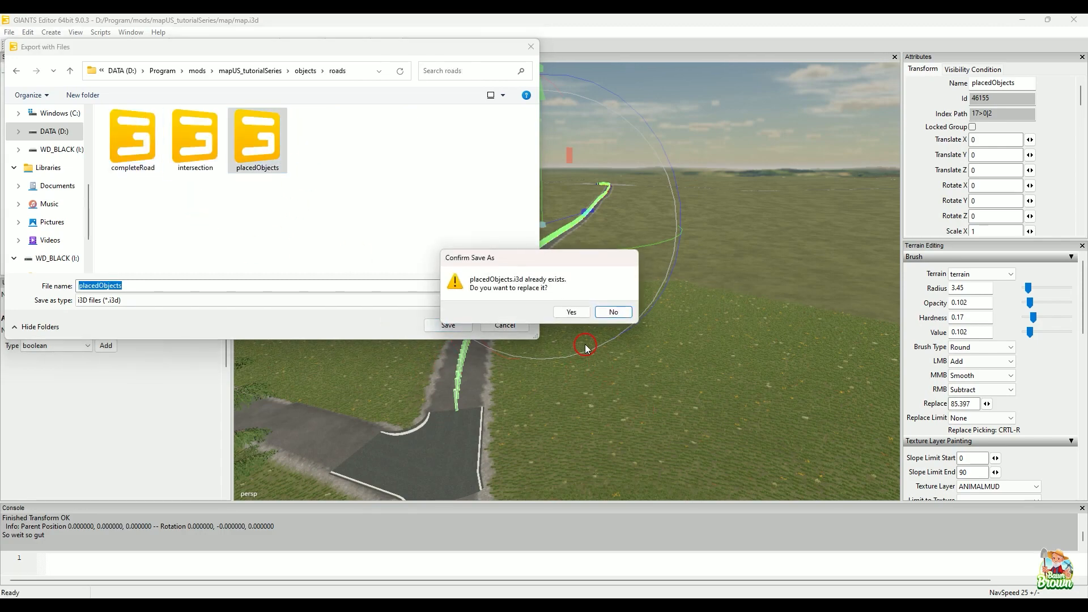
pyautogui.click(572, 312)
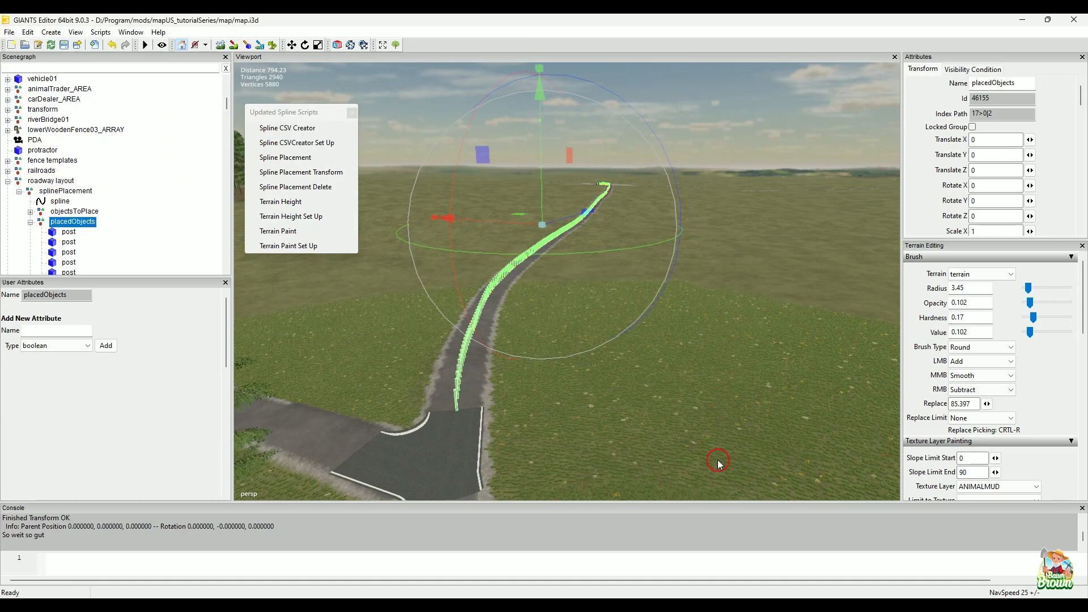
# Switch to Notepad++ and reload the modified placedObjects.i3d file
pyautogui.click(675, 605)
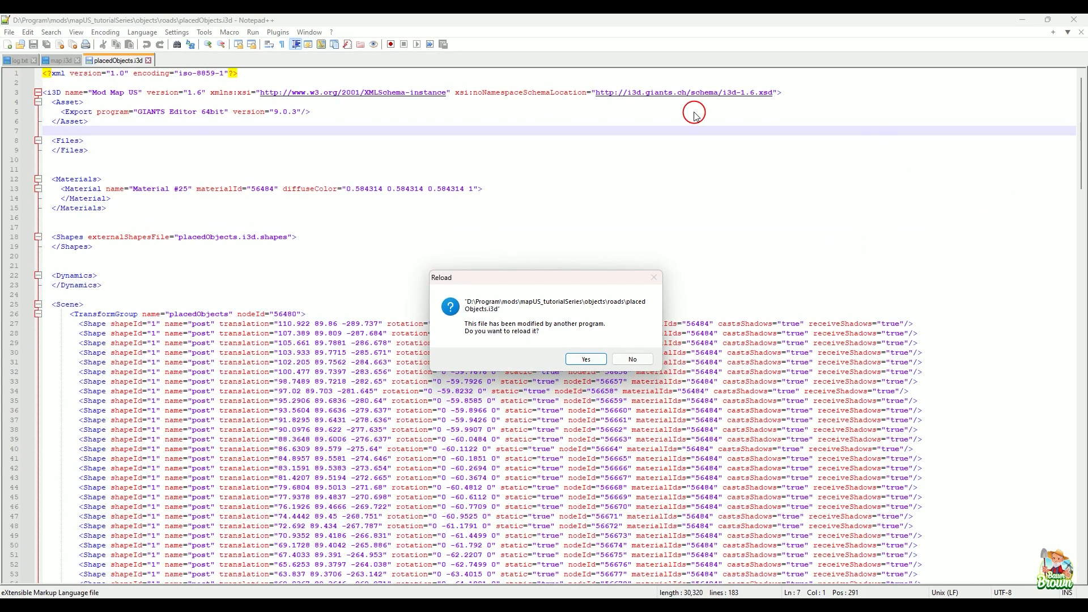
pyautogui.click(584, 361)
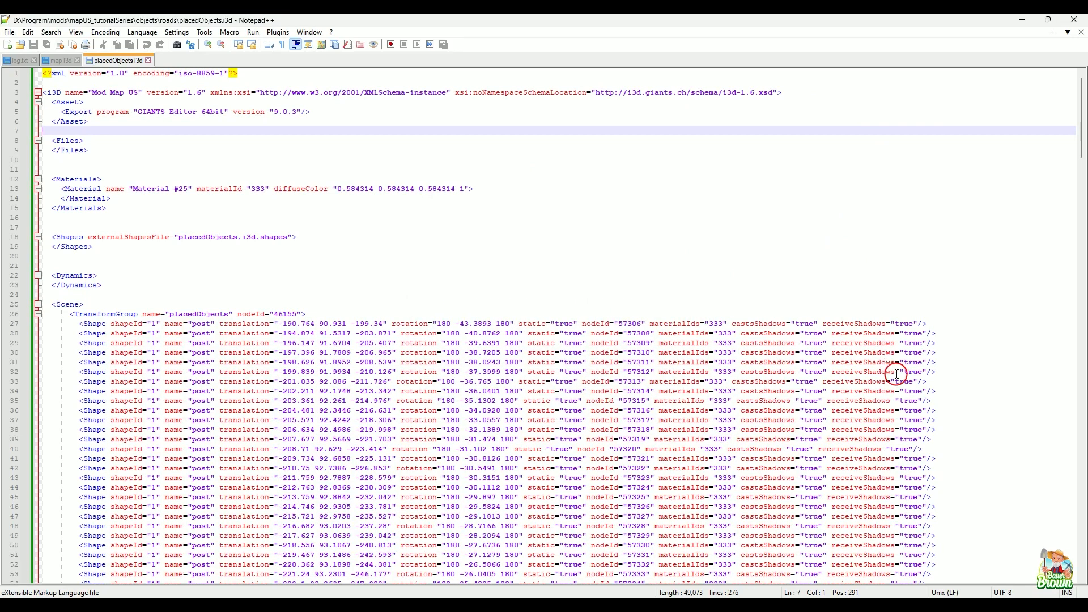
# Examine the translation and rotation values of the post entries throughout placedObjects.i3d
pyautogui.scroll(-5, 863, 330)
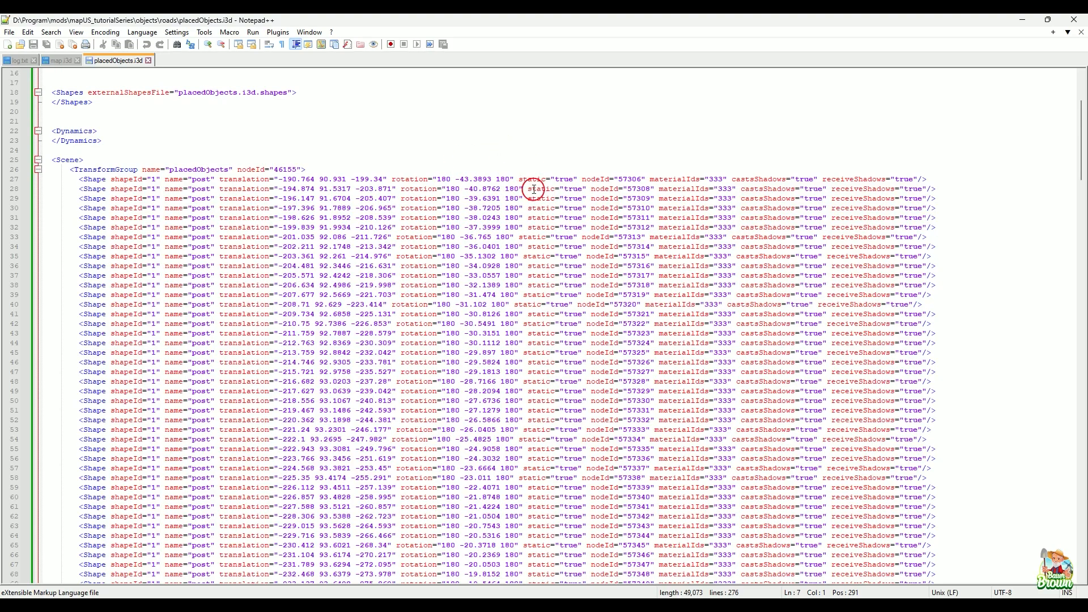
pyautogui.scroll(-20, 551, 286)
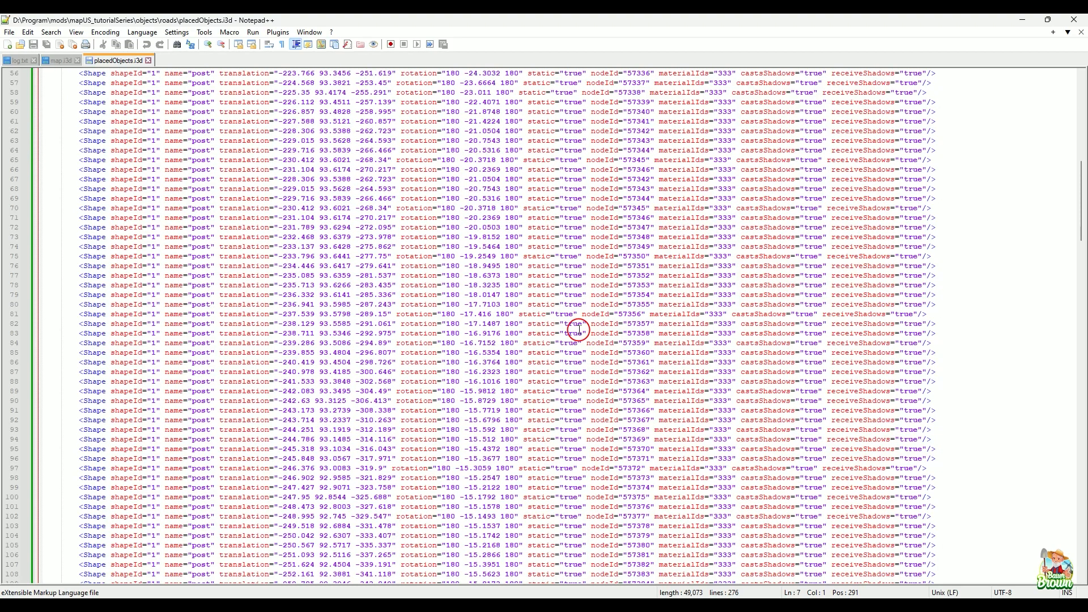
pyautogui.scroll(-20, 579, 328)
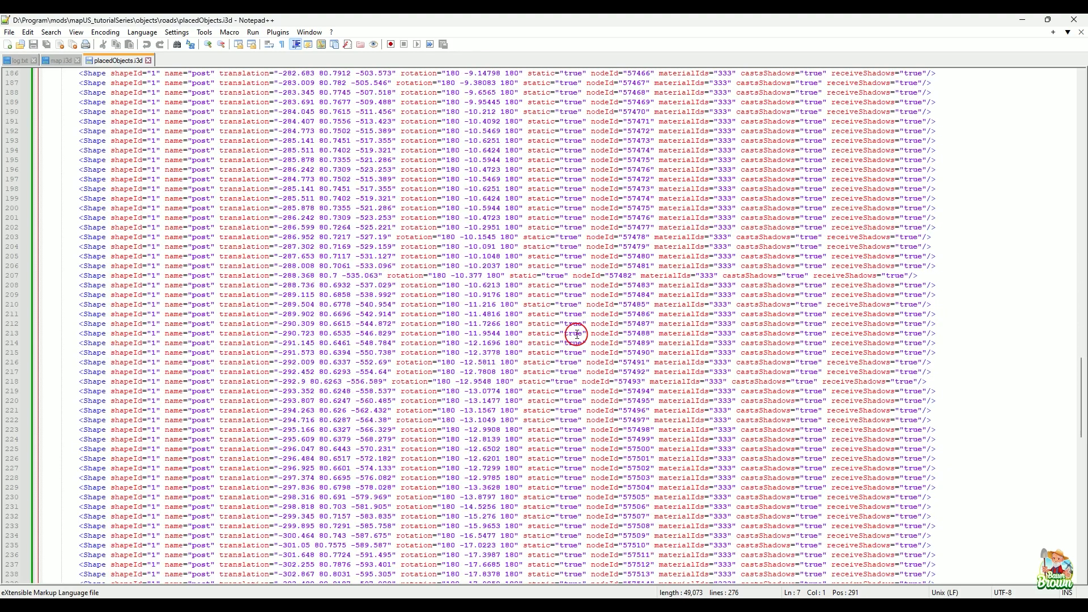
pyautogui.scroll(20, 584, 349)
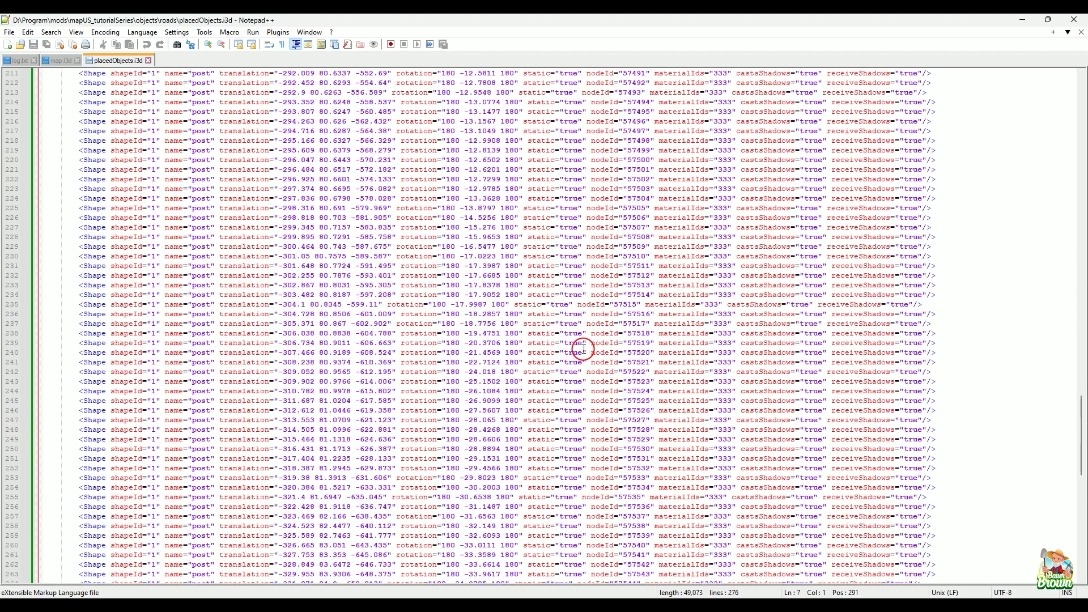
pyautogui.scroll(20, 585, 346)
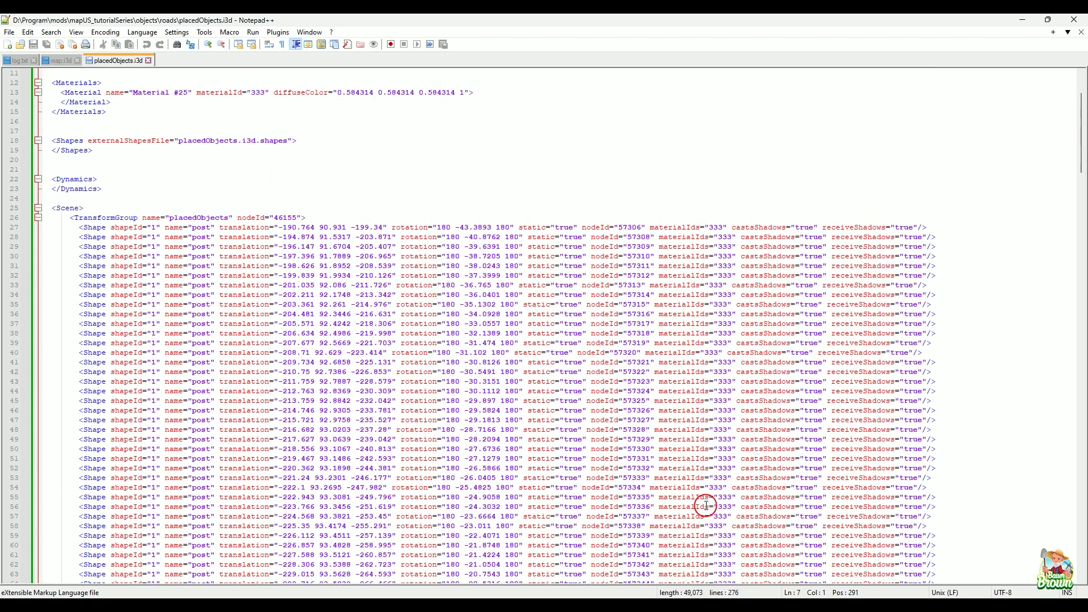
# Switch to GIANTS Editor, close the completeRoad.i3d window and return to the map.i3d scene
pyautogui.click(650, 607)
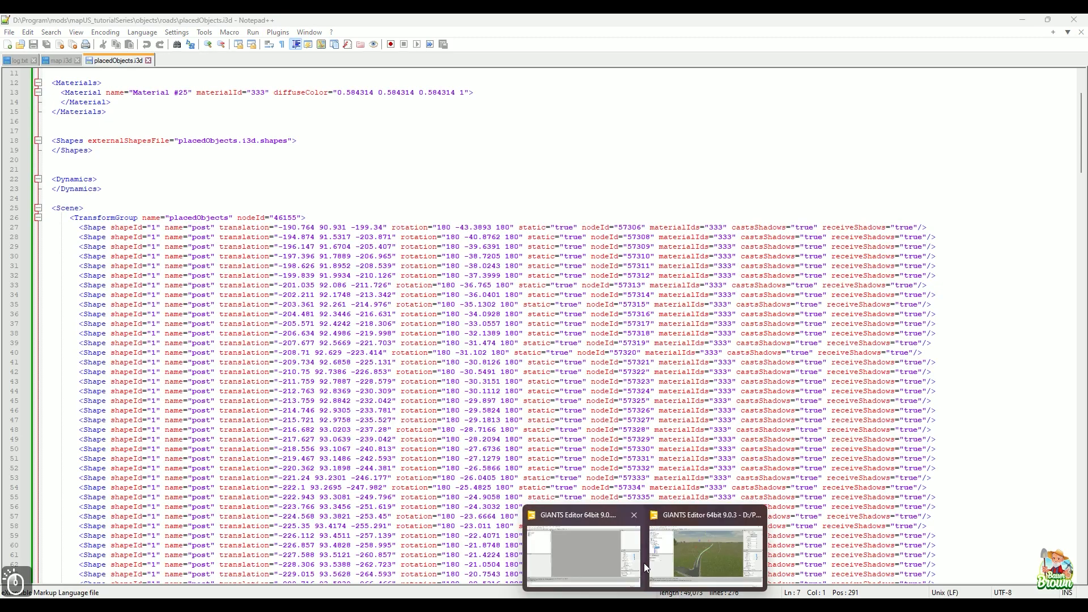
pyautogui.moveTo(685, 539)
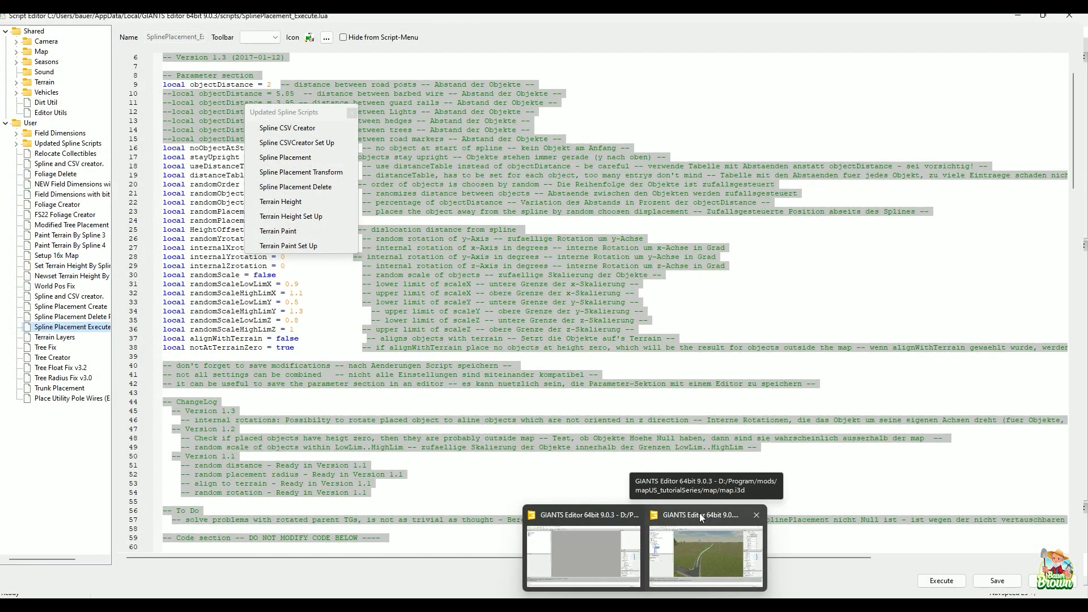
pyautogui.click(683, 521)
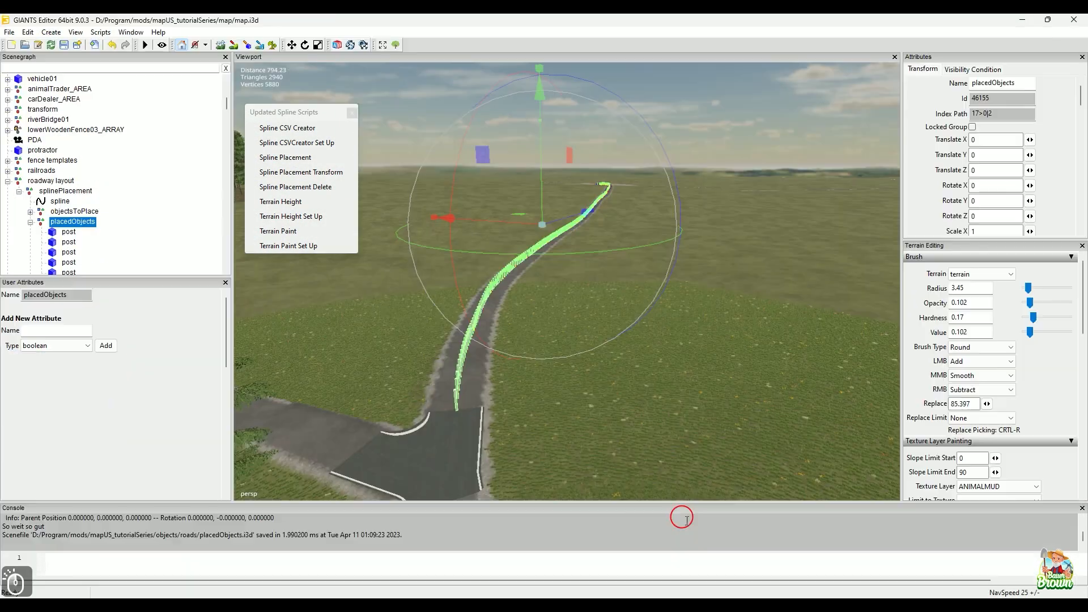
pyautogui.click(645, 592)
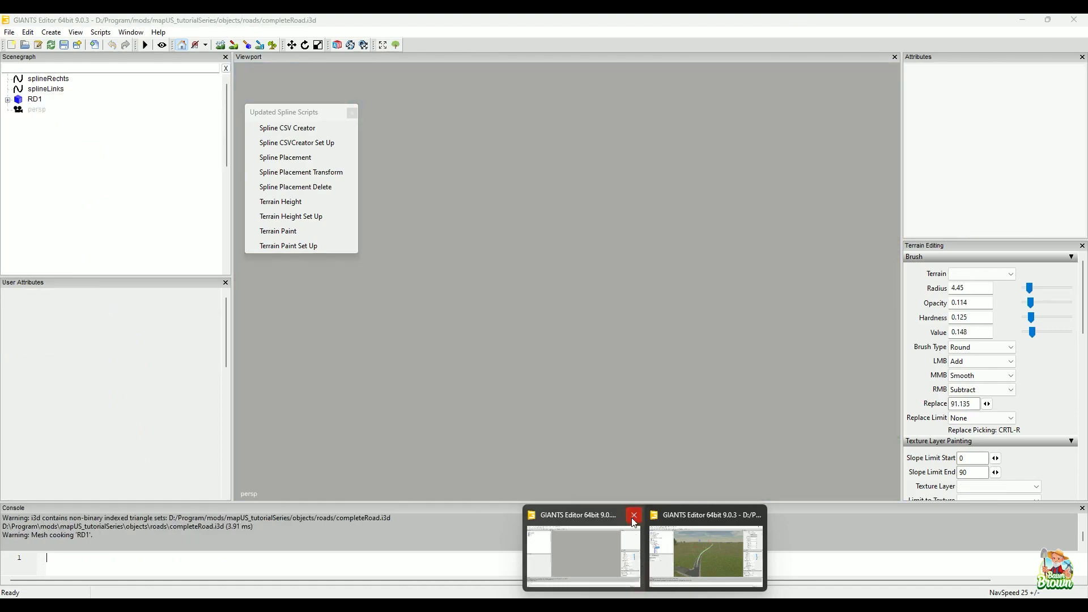
pyautogui.click(633, 517)
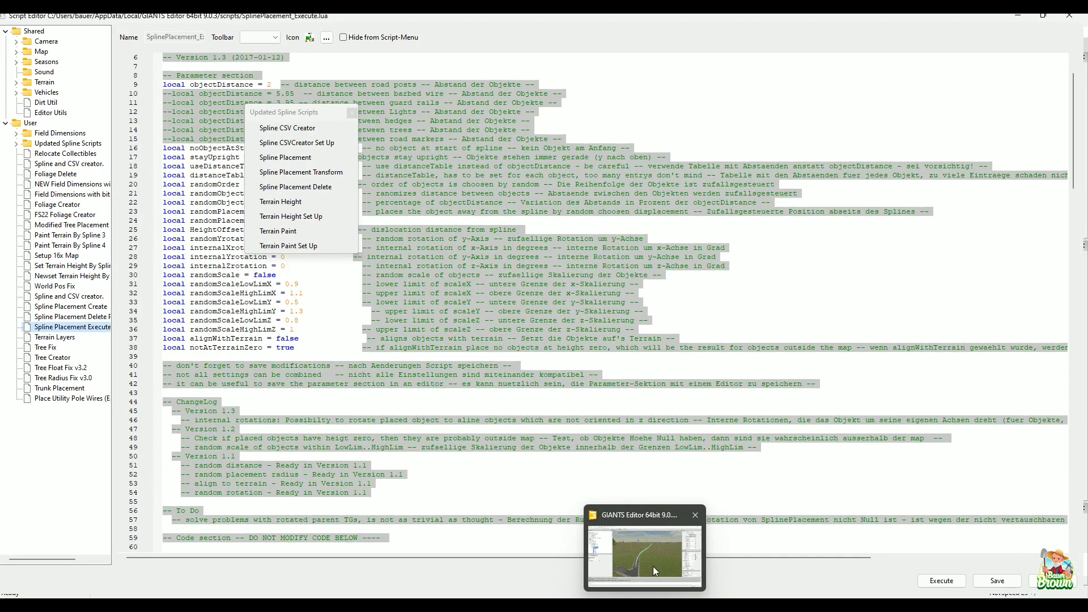
pyautogui.click(652, 539)
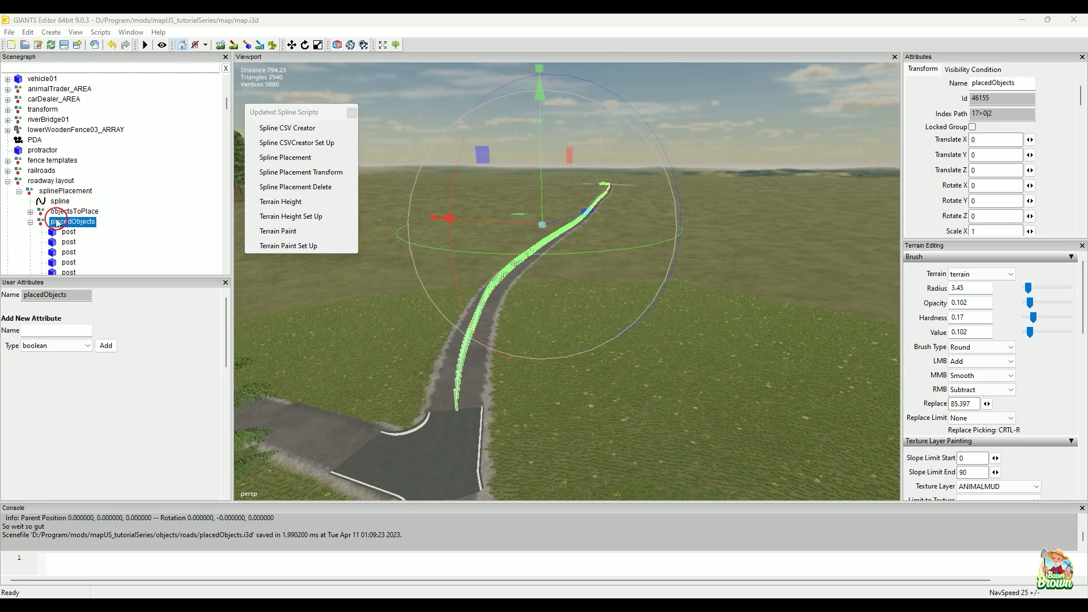
# Delete the posts placed by splinePlacement with Spline Placement Delete and reverse the direction of its spline
pyautogui.click(67, 191)
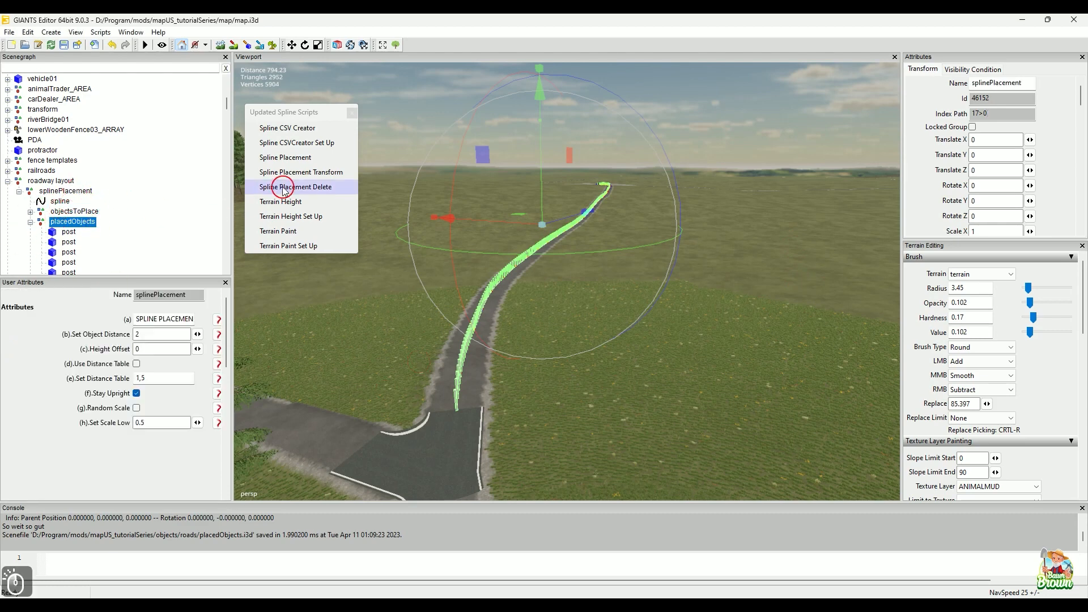
pyautogui.click(294, 187)
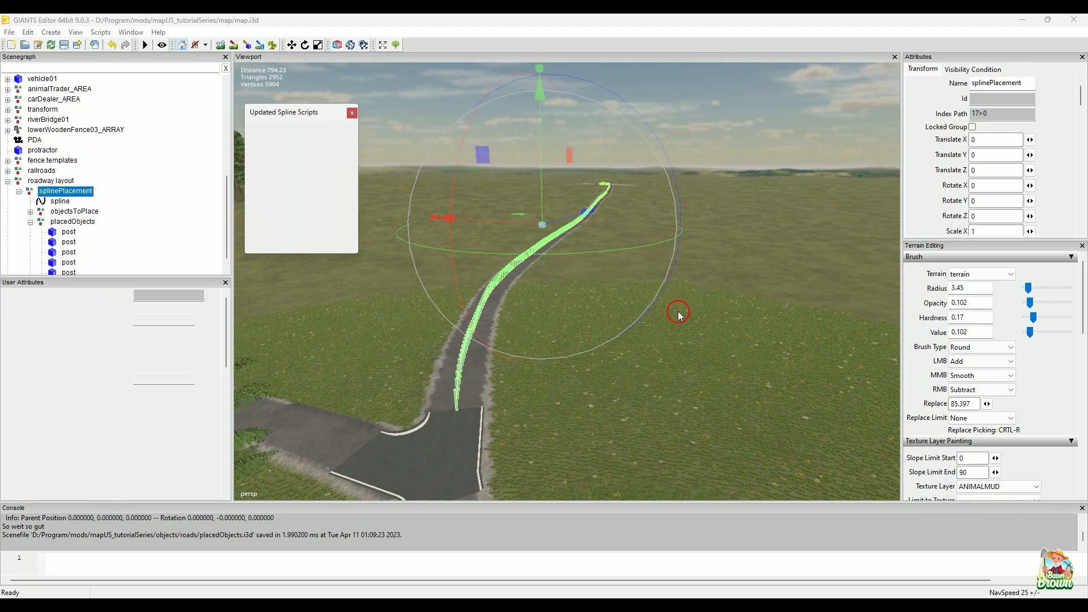
pyautogui.click(63, 202)
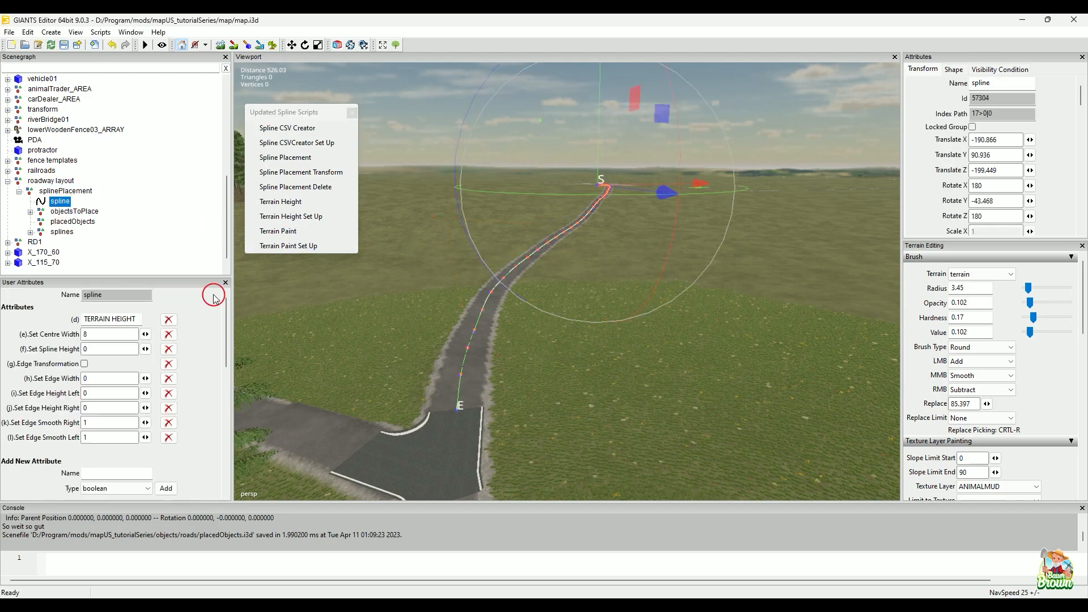
pyautogui.press('r')
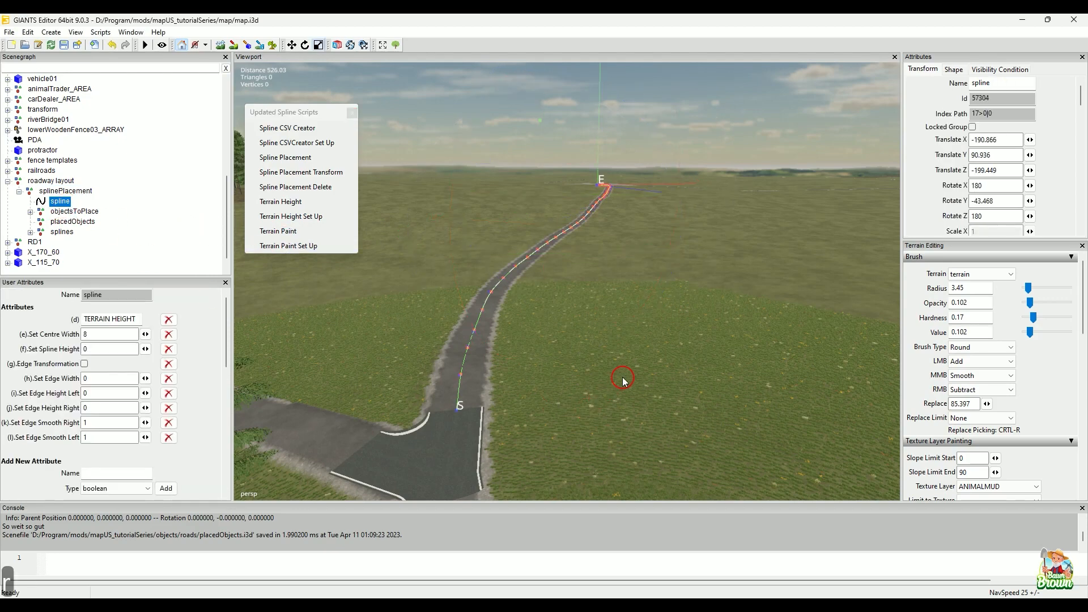
# Place the posts again along the reversed spline by running Spline Placement Execute on the splinePlacement group
pyautogui.click(62, 191)
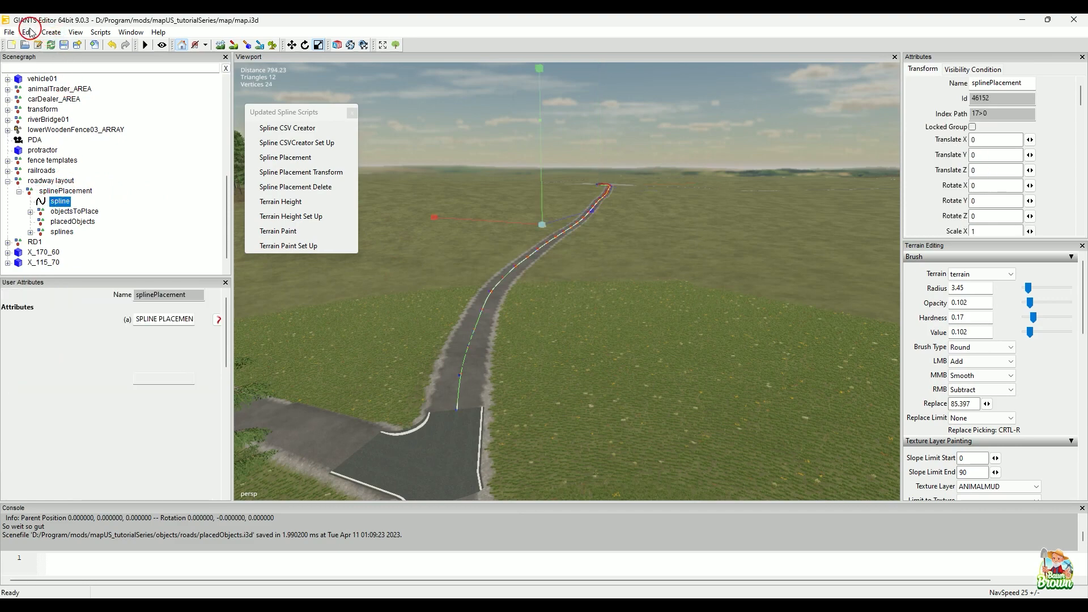
pyautogui.click(98, 37)
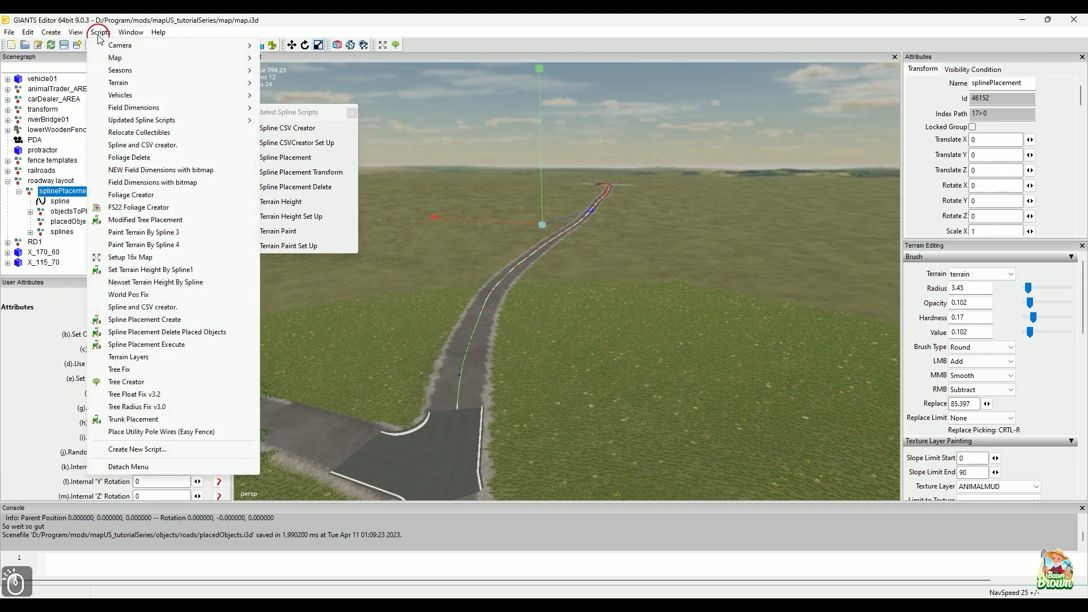
pyautogui.click(168, 350)
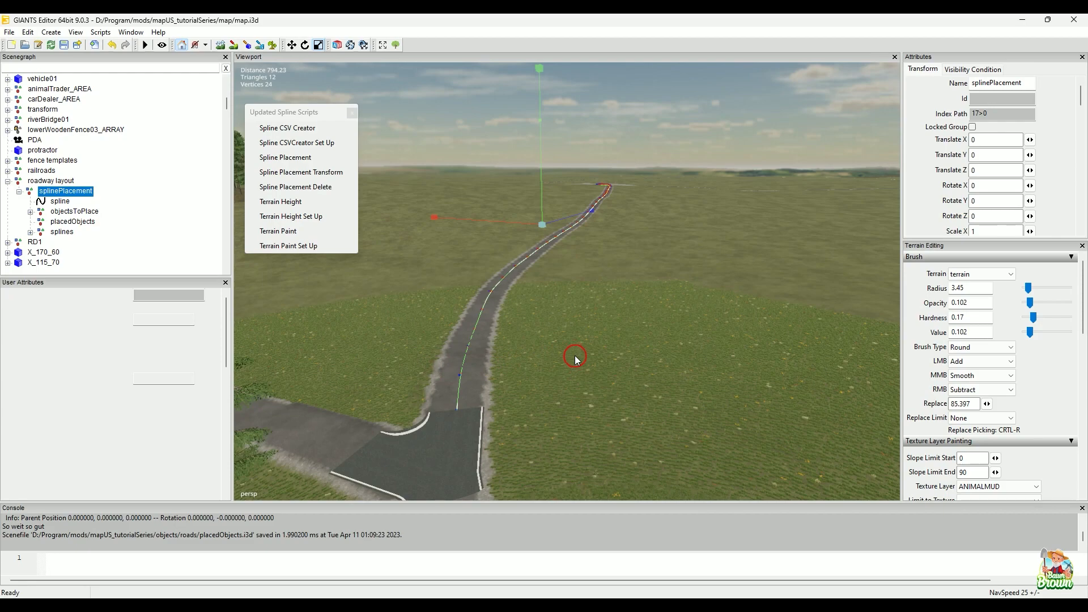
# Move the first post of the new row to the asphalt edge, at about X -339.729 and Z -661.91
pyautogui.keyDown('alt'); pyautogui.moveTo(627, 308); pyautogui.dragTo(494, 319); pyautogui.keyUp('alt')
pyautogui.keyDown('alt'); pyautogui.moveTo(494, 319); pyautogui.dragTo(491, 318, button='right'); pyautogui.keyUp('alt')
pyautogui.moveTo(527, 271); pyautogui.dragTo(540, 258, button='right')
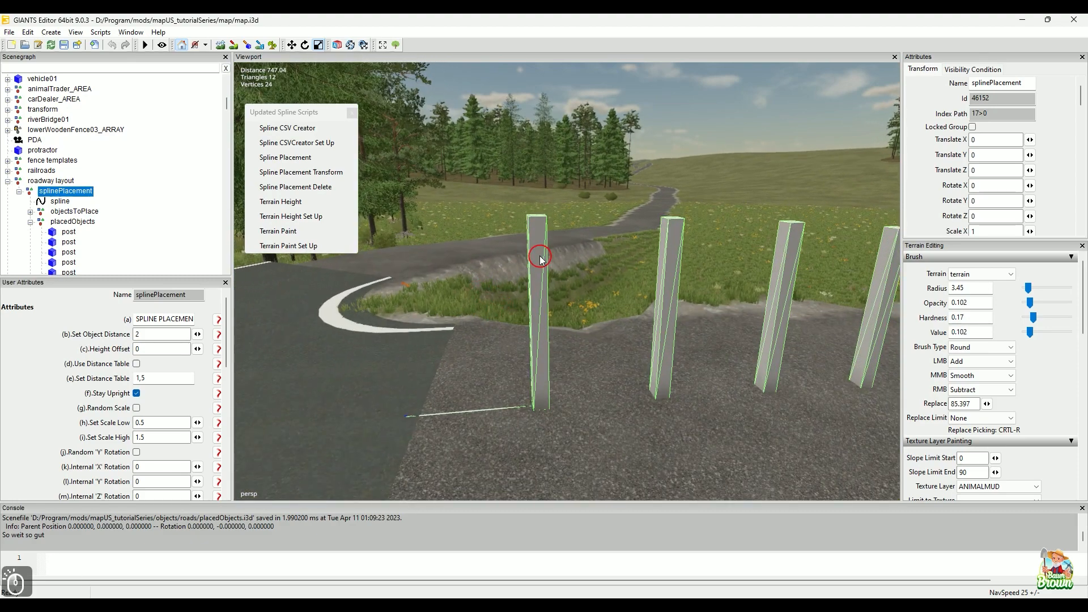
pyautogui.click(537, 286)
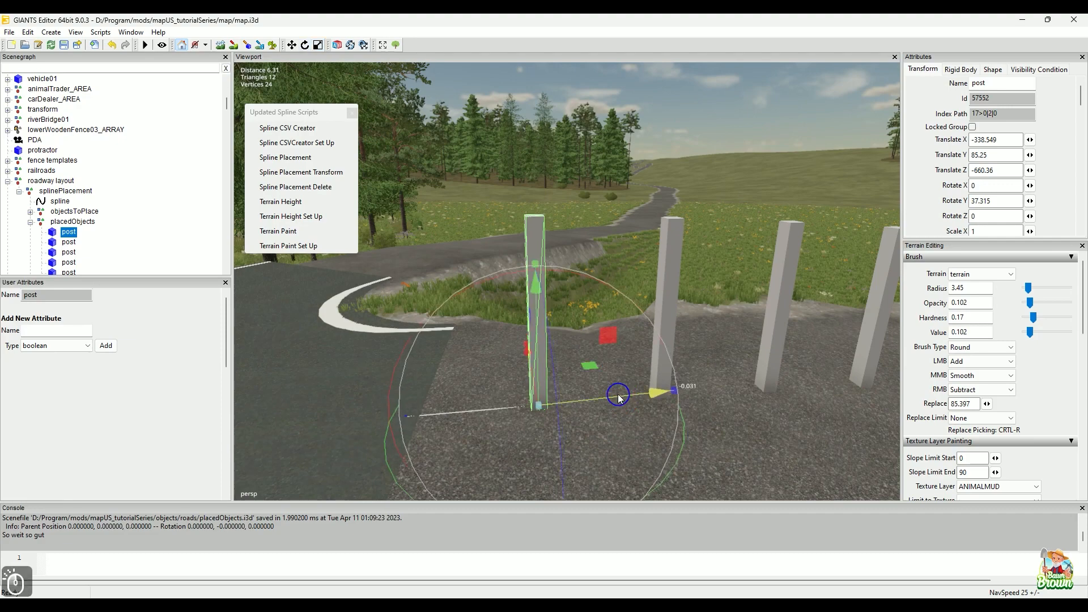
pyautogui.moveTo(619, 403); pyautogui.dragTo(487, 415)
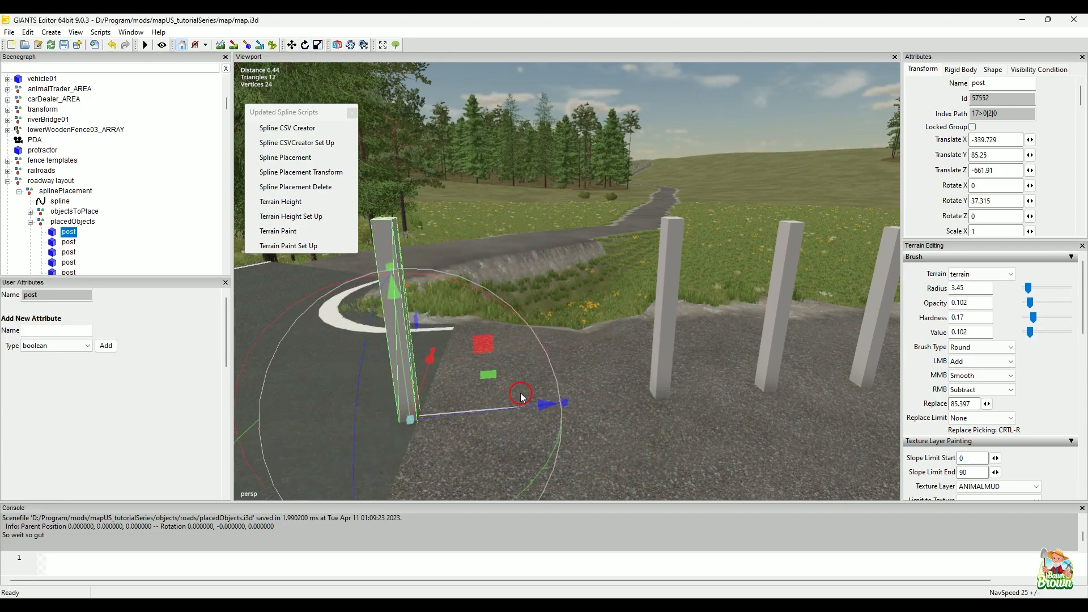
# Raise the first post to the road surface by setting its Translate Y to 85.3
pyautogui.click(1030, 157)
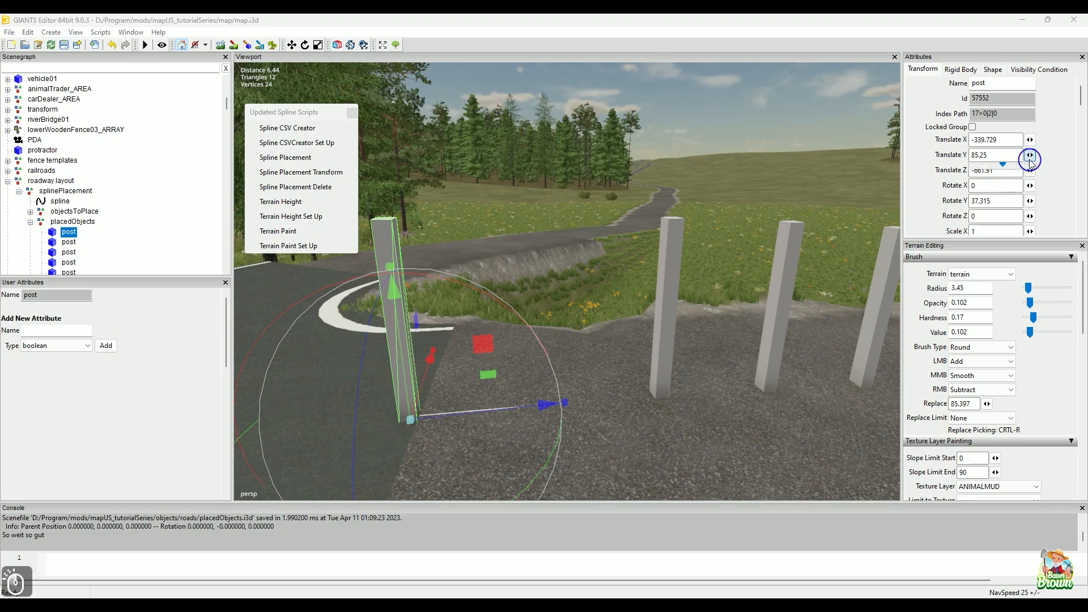
pyautogui.scroll(5, 1032, 162)
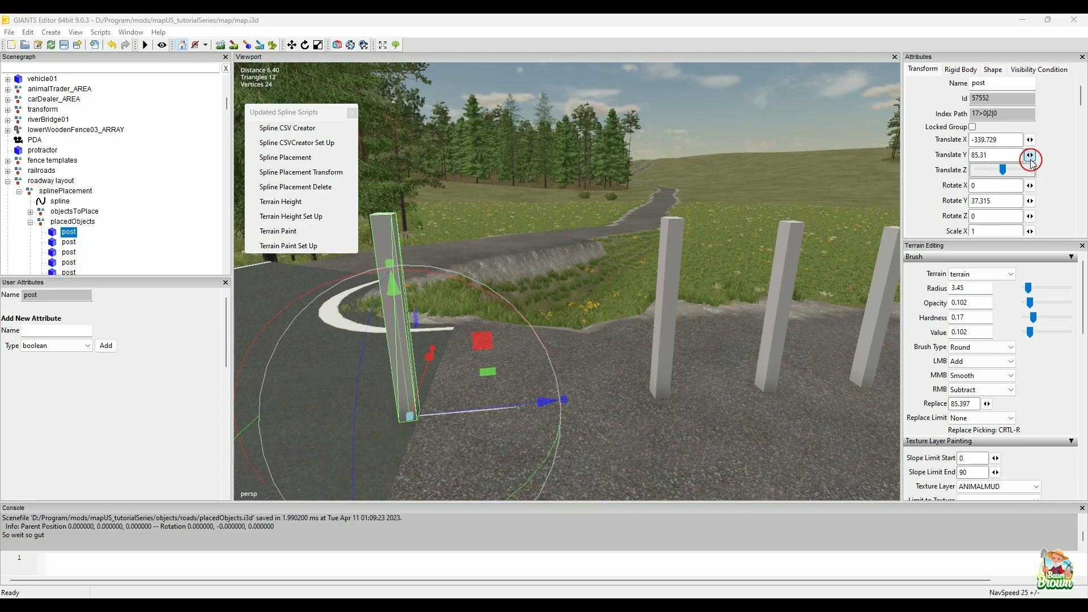
pyautogui.scroll(-1, 1032, 162)
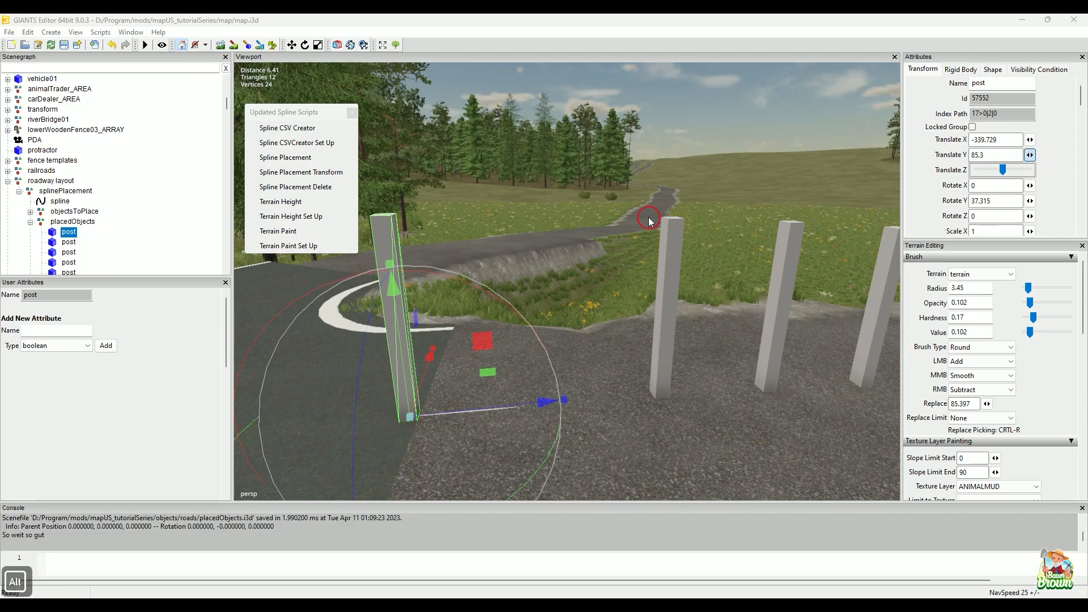
# Move the last post at the opposite road end to the asphalt edge, at about X -190.746
pyautogui.scroll(-5, 611, 225)
pyautogui.keyDown('alt'); pyautogui.moveTo(611, 225); pyautogui.dragTo(453, 292); pyautogui.keyUp('alt')
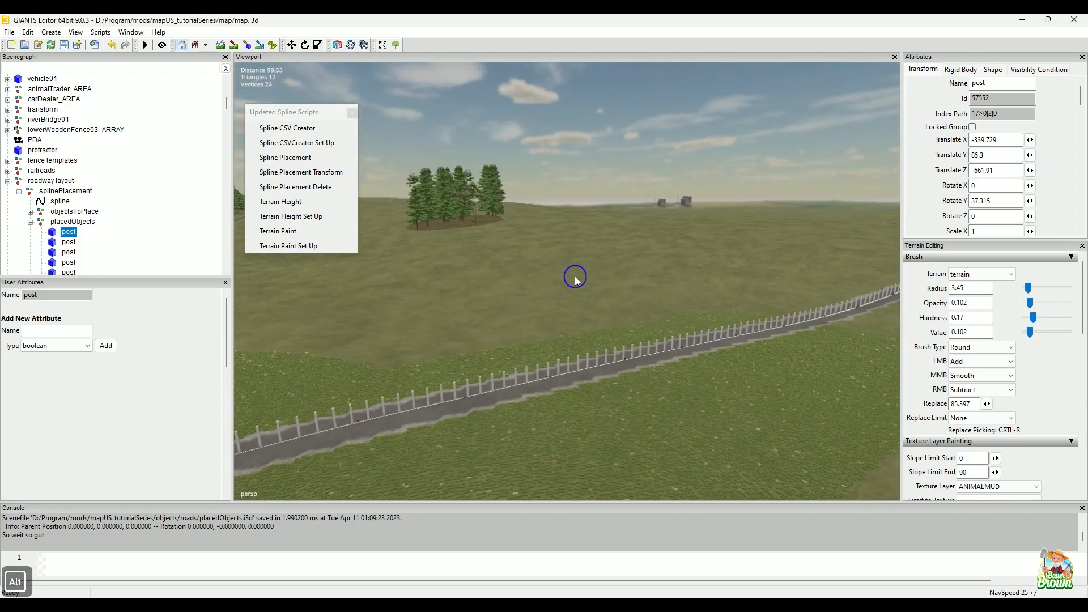
pyautogui.keyDown('alt'); pyautogui.moveTo(572, 277); pyautogui.dragTo(617, 349); pyautogui.keyUp('alt')
pyautogui.keyDown('alt'); pyautogui.moveTo(618, 349); pyautogui.dragTo(503, 384, button='right'); pyautogui.keyUp('alt')
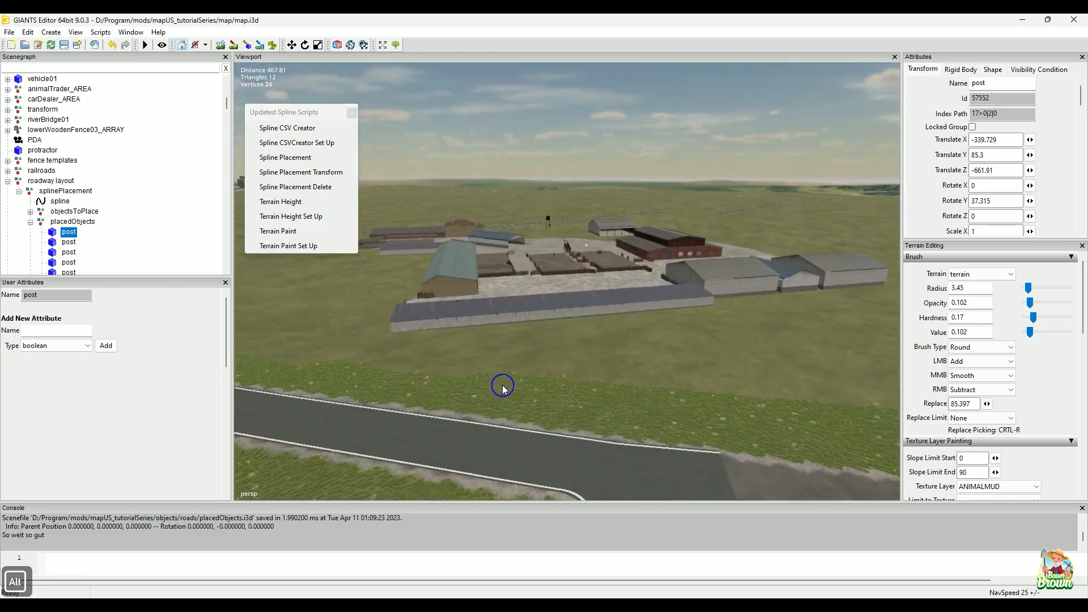
pyautogui.keyDown('alt'); pyautogui.moveTo(503, 383); pyautogui.dragTo(530, 356); pyautogui.keyUp('alt')
pyautogui.click(602, 232)
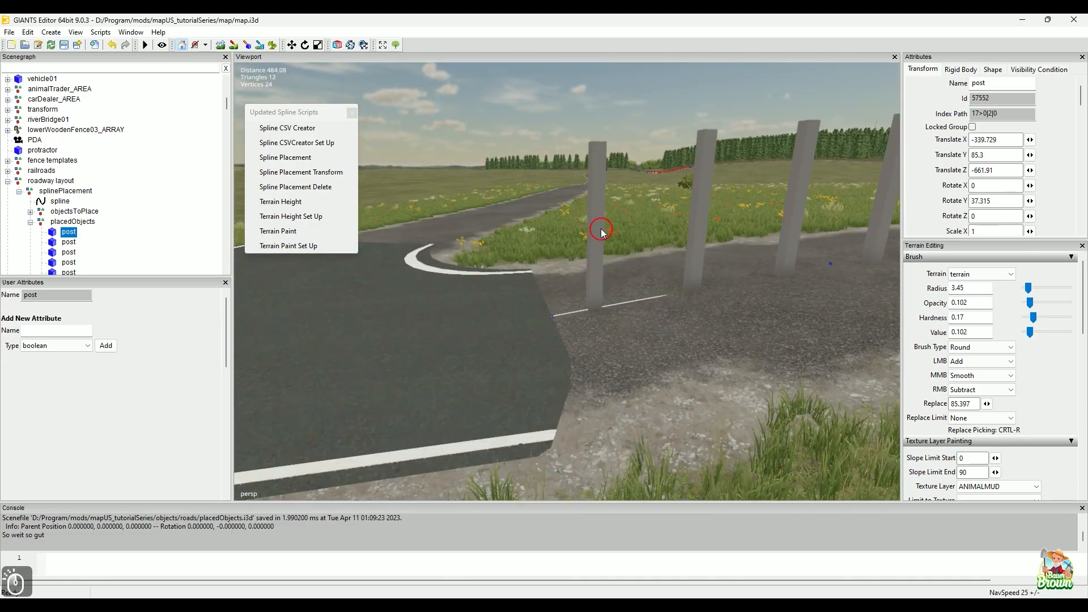
pyautogui.click(591, 234)
pyautogui.moveTo(567, 315); pyautogui.dragTo(537, 327)
# Set the last post's Translate Y to 90.931 and nudge it slightly along the road to fit the asphalt edge
pyautogui.click(1031, 155)
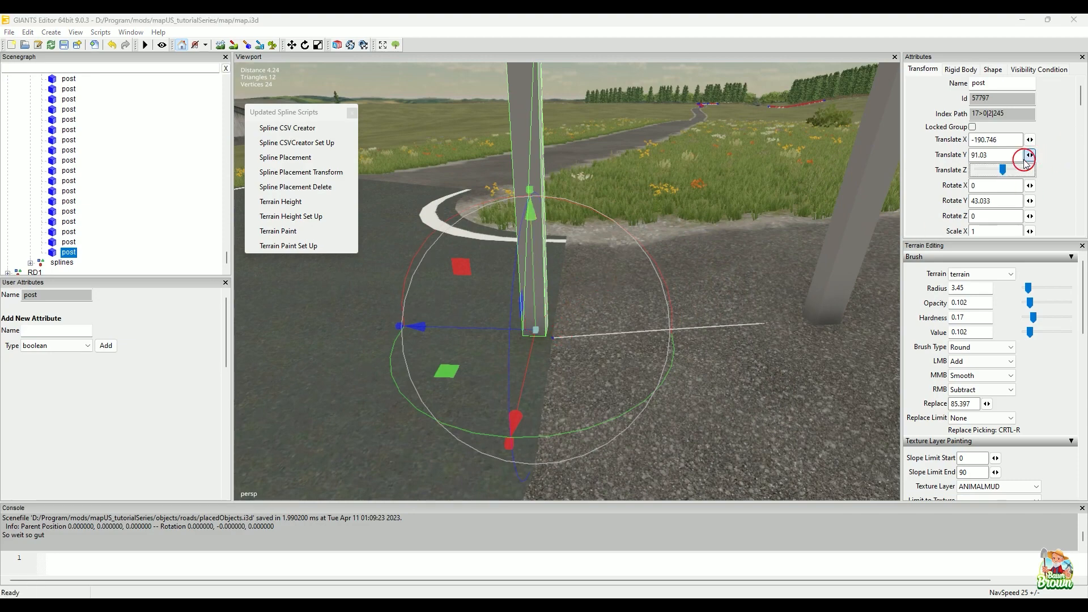
pyautogui.press('Left')
pyautogui.press('Left')
pyautogui.press('Left')
pyautogui.press('Left')
pyautogui.press('Left')
pyautogui.press('Left')
pyautogui.press('Left')
pyautogui.press('Left')
pyautogui.press('Left')
pyautogui.press('Left')
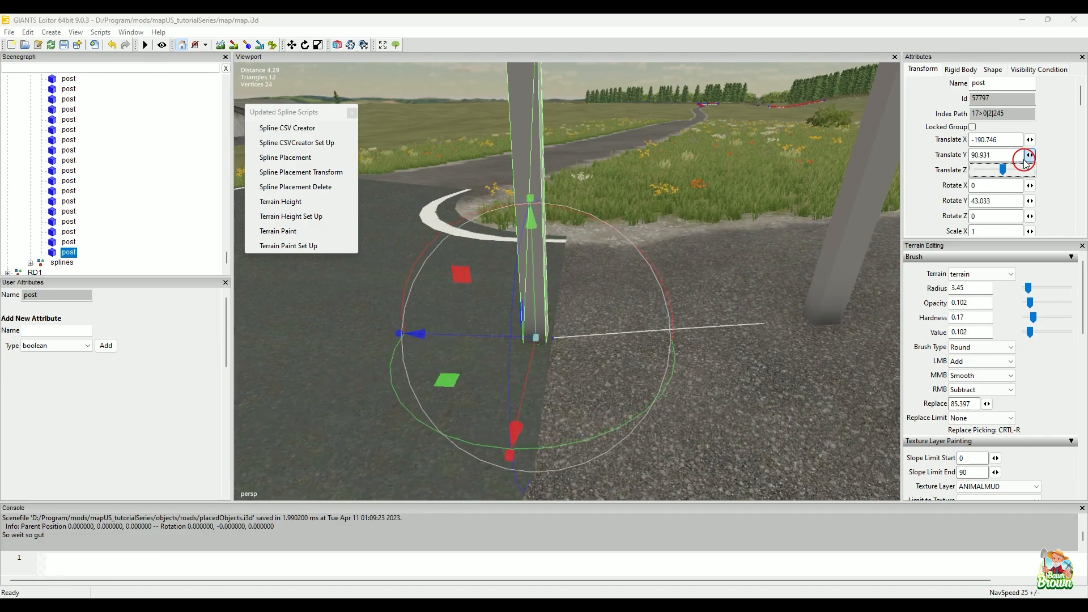
pyautogui.moveTo(456, 338); pyautogui.dragTo(470, 340)
# Delete the second-to-last post, directly beside the end post at the asphalt edge
pyautogui.keyDown('alt'); pyautogui.moveTo(744, 360); pyautogui.dragTo(617, 239, button='right'); pyautogui.keyUp('alt')
pyautogui.click(641, 231)
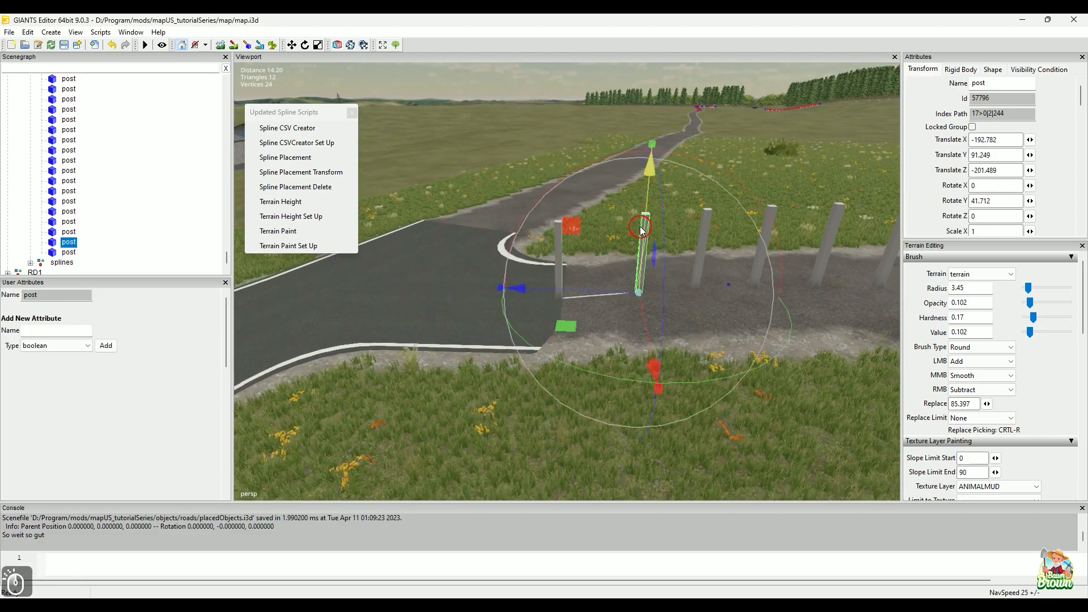
pyautogui.press('Delete')
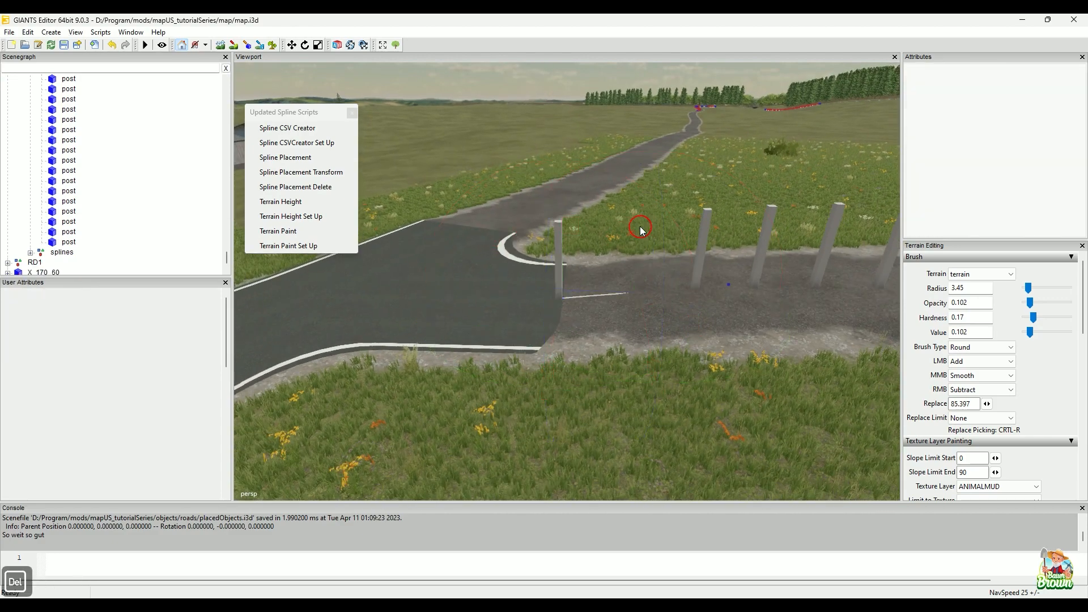
# Export the placedObjects group with its files to objects/roads, overwriting the existing placedObjects.i3d
pyautogui.keyDown('alt'); pyautogui.moveTo(591, 266); pyautogui.dragTo(551, 366); pyautogui.keyUp('alt')
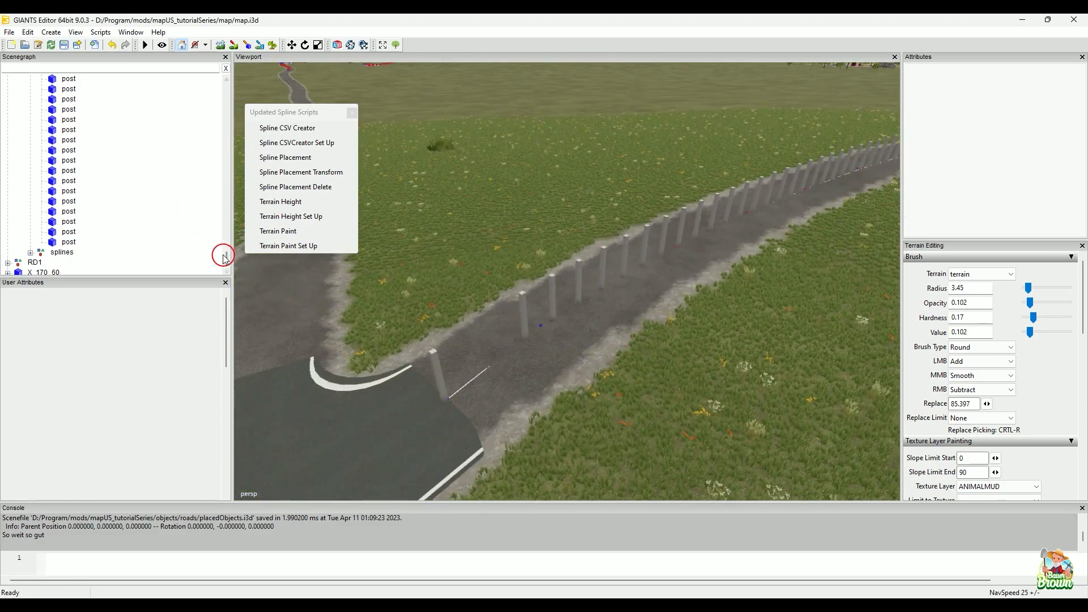
pyautogui.moveTo(228, 255); pyautogui.dragTo(224, 107)
pyautogui.click(88, 132)
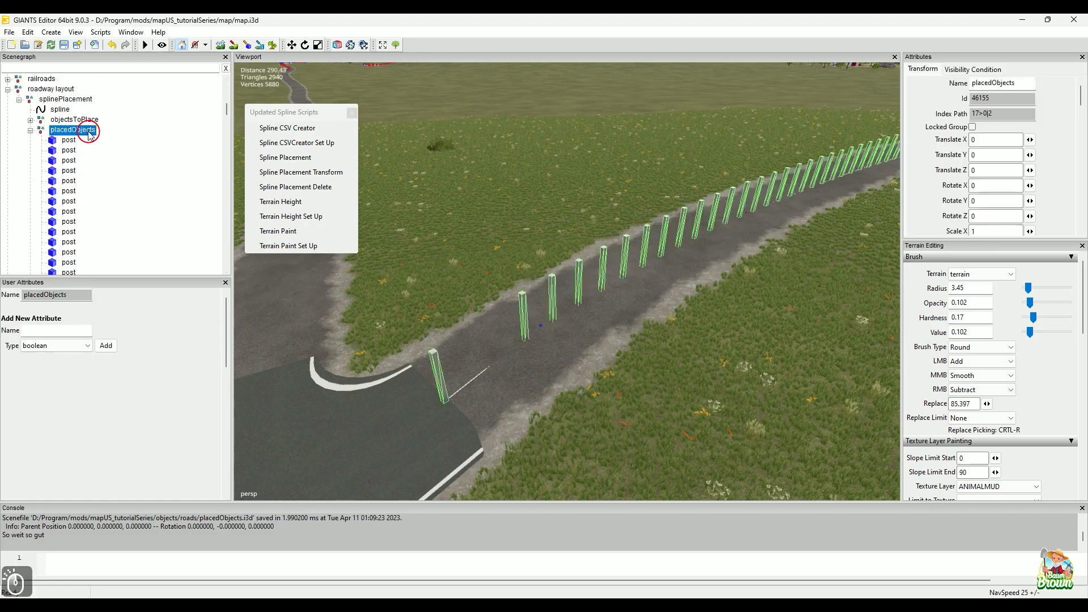
pyautogui.click(10, 32)
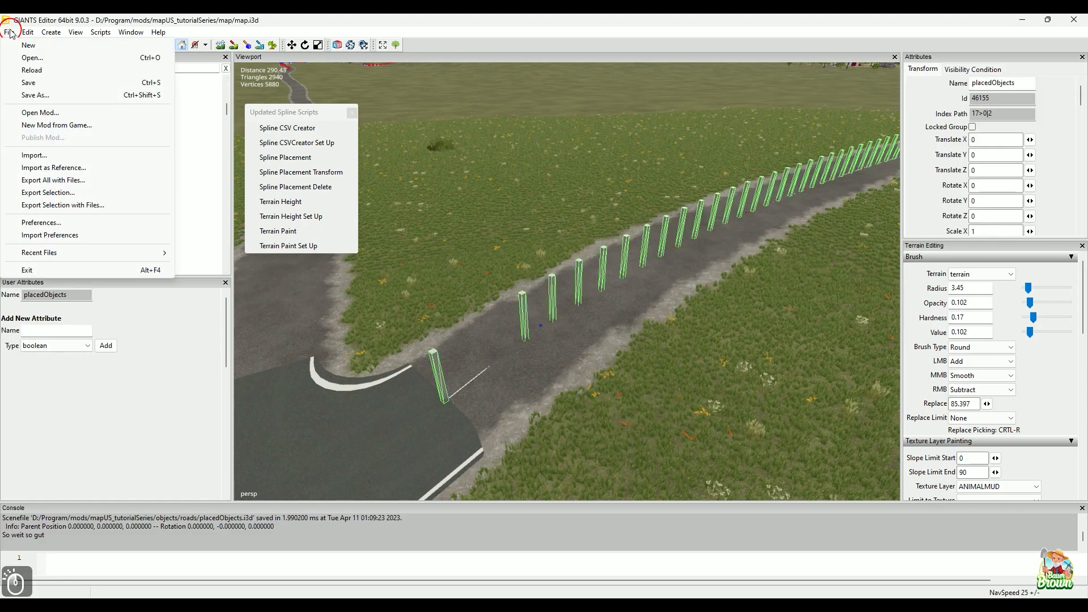
pyautogui.click(46, 204)
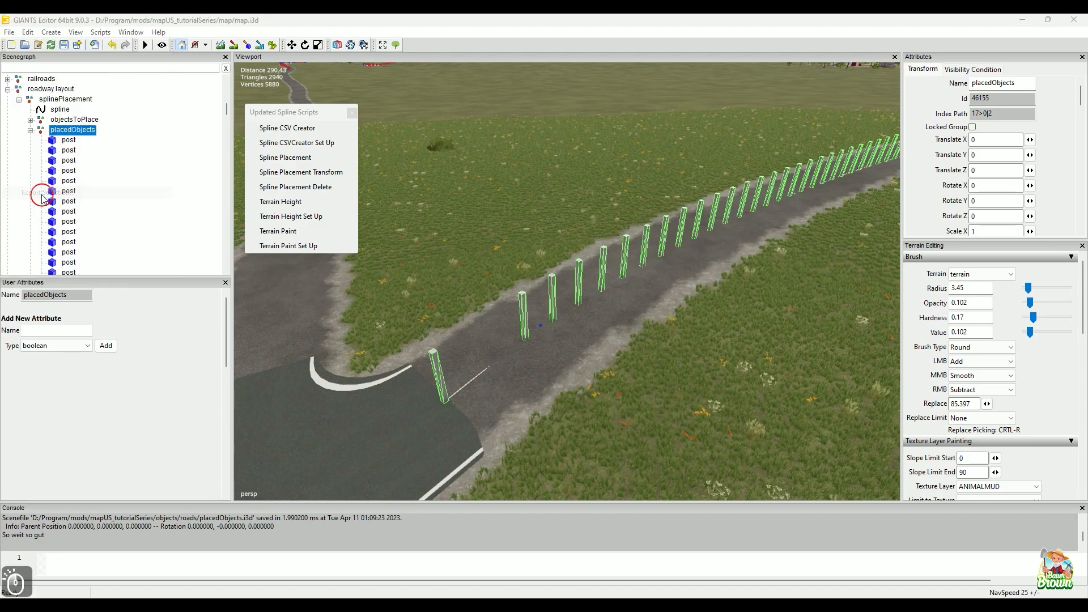
pyautogui.click(271, 149)
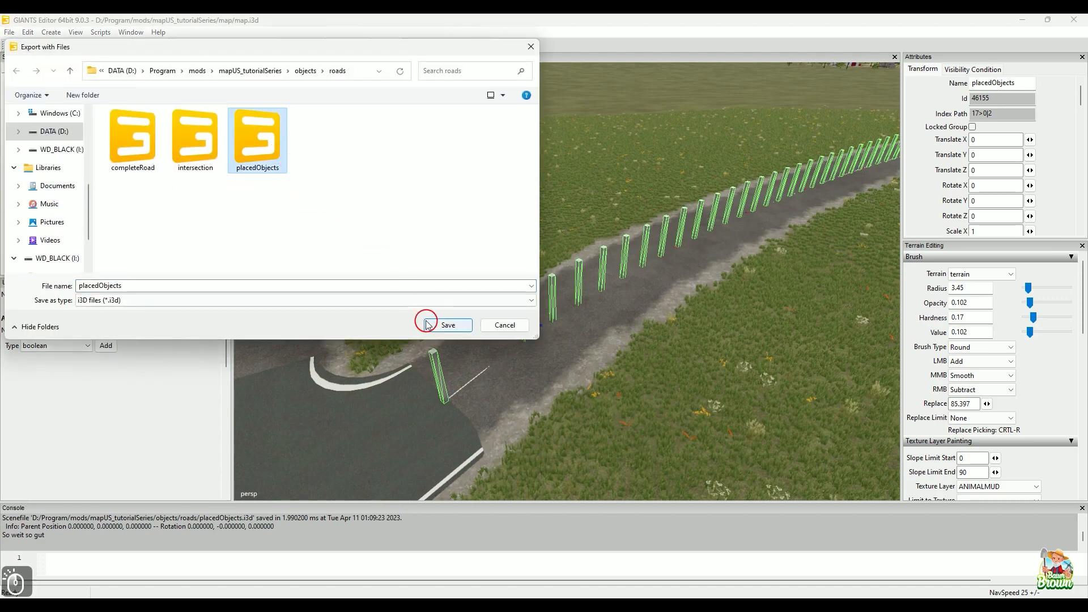
pyautogui.click(448, 325)
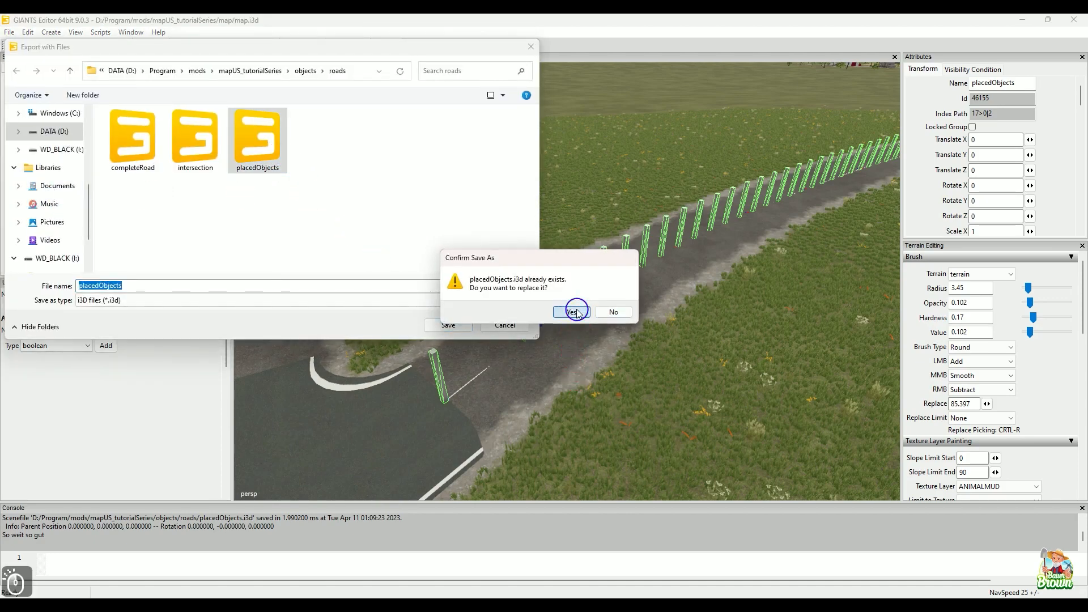
pyautogui.click(572, 312)
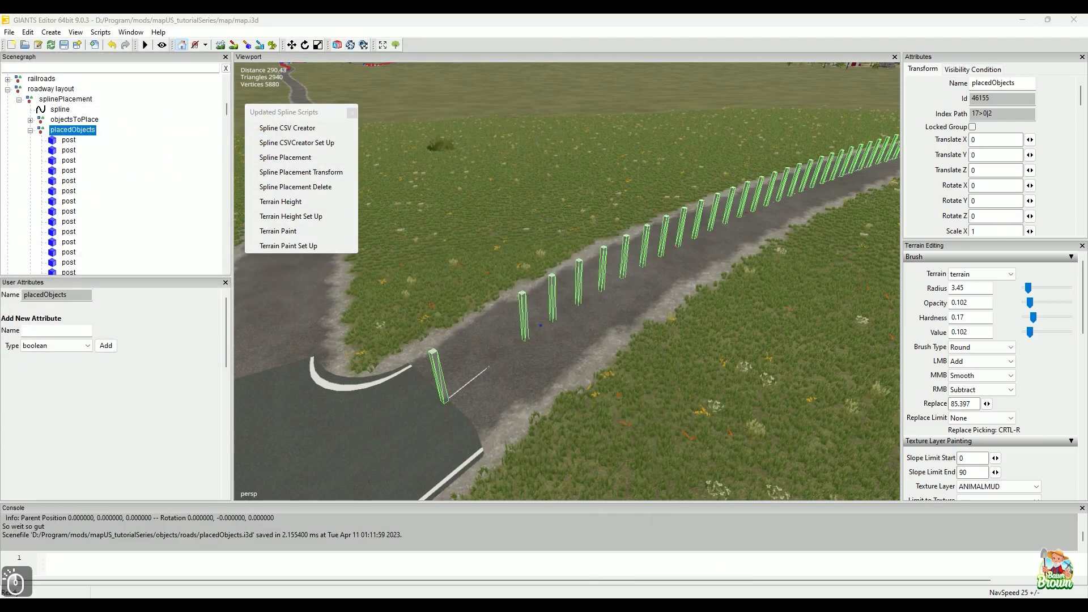
# Switch to Notepad++, load the updated placedObjects.i3d and examine the rotation values of the post entries for any flipped by 180
pyautogui.click(664, 602)
pyautogui.click(587, 359)
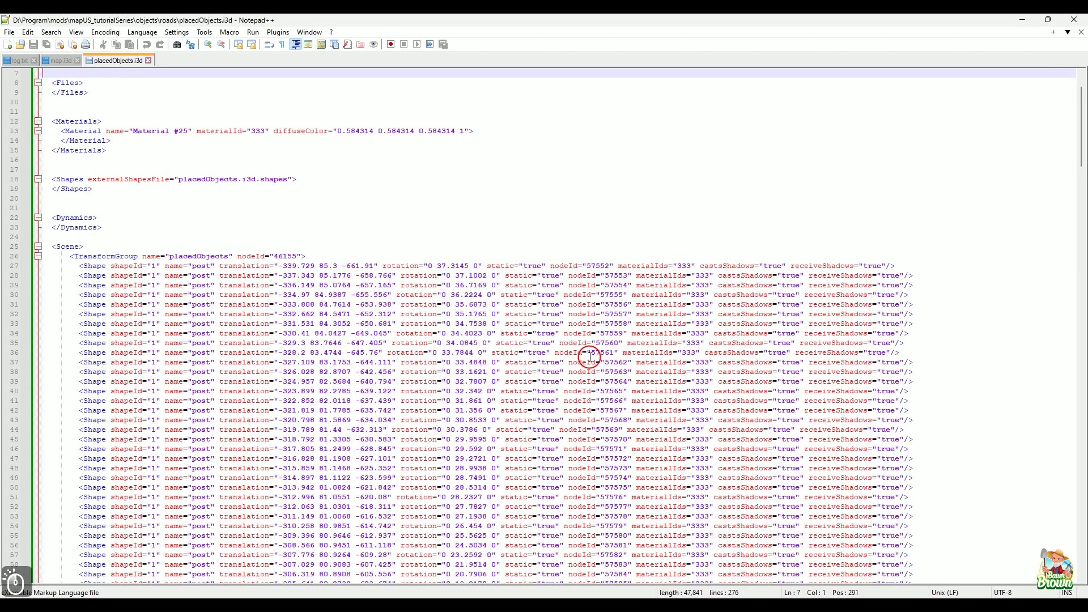
pyautogui.scroll(-17, 821, 334)
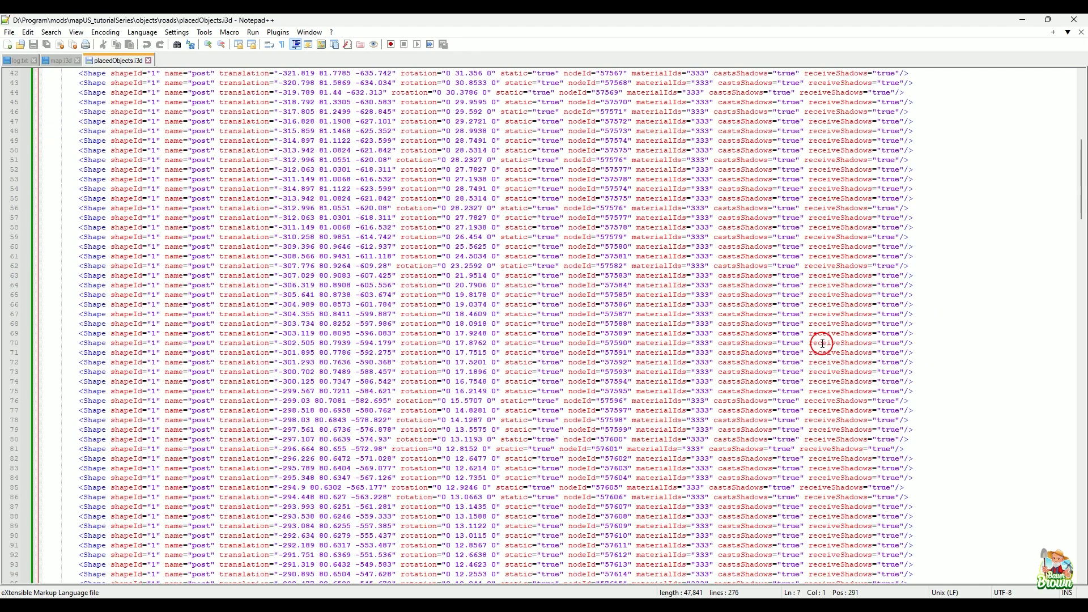
pyautogui.scroll(-20, 822, 343)
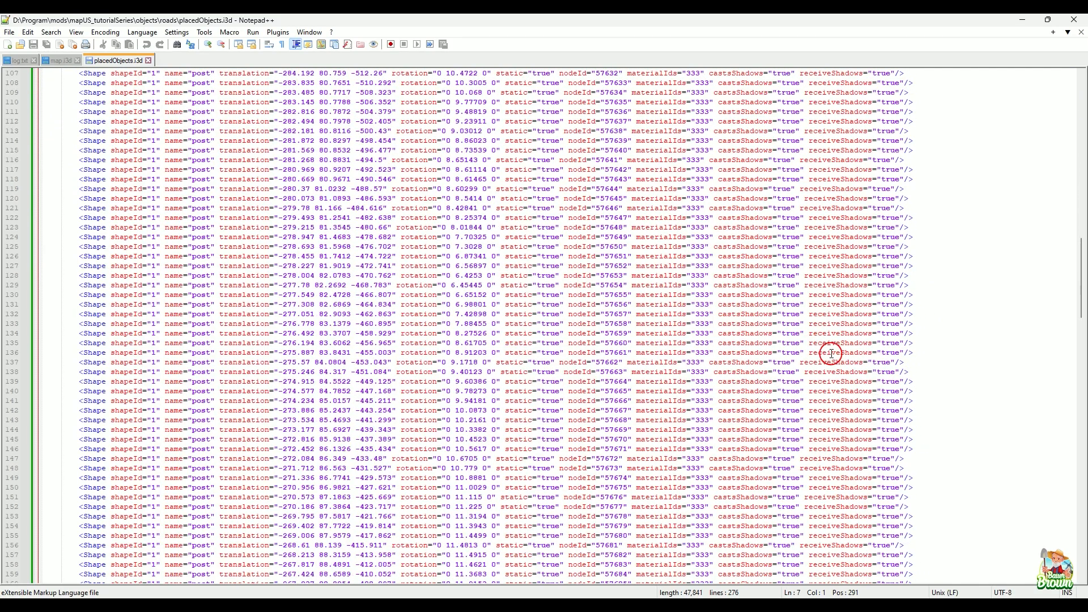
pyautogui.scroll(-20, 832, 364)
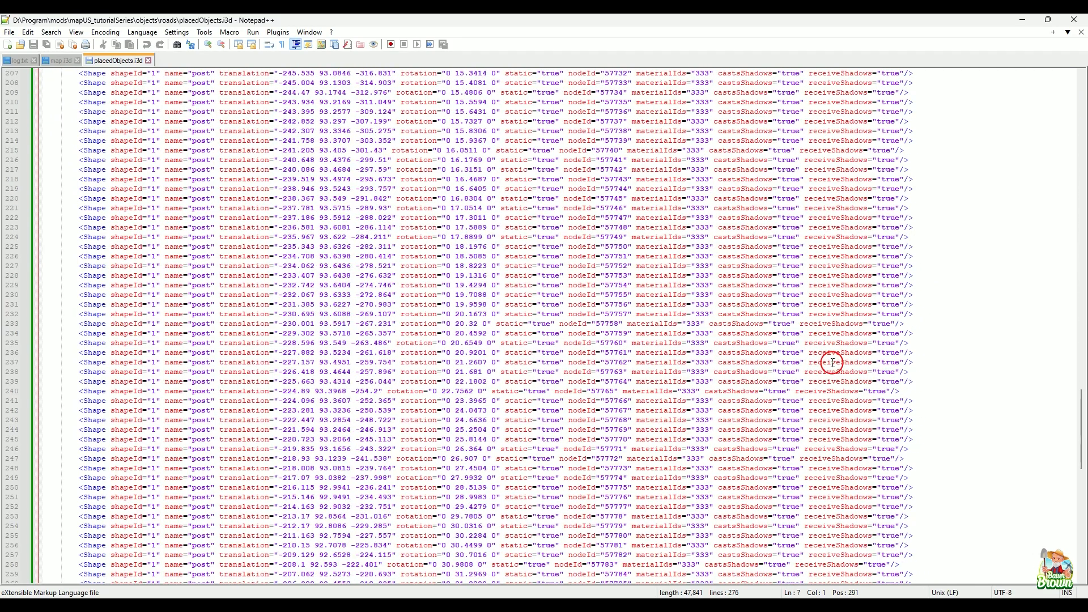
pyautogui.scroll(20, 824, 329)
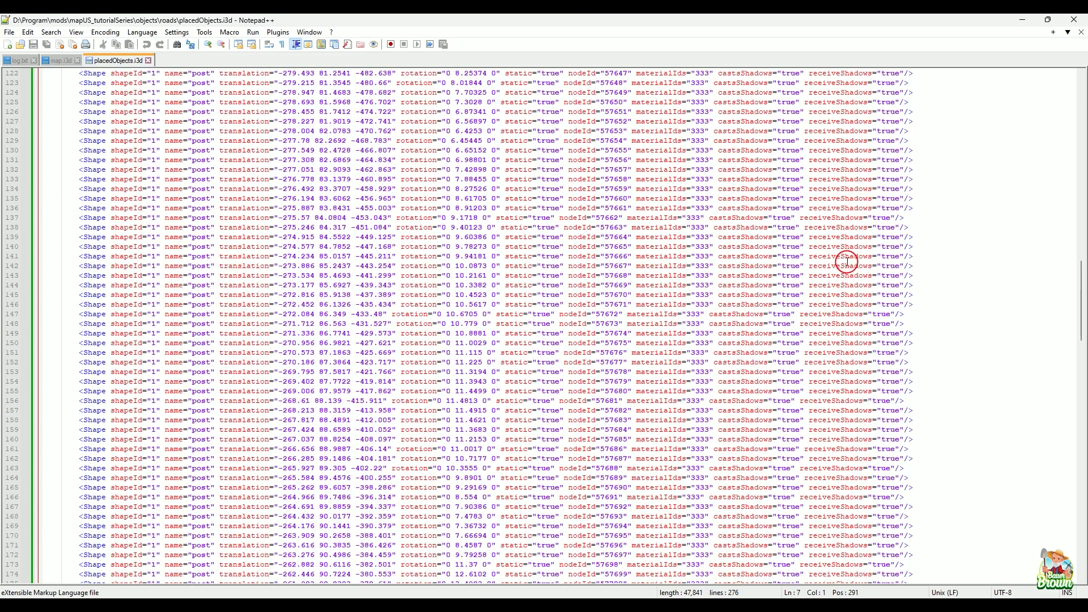
pyautogui.scroll(-3, 848, 262)
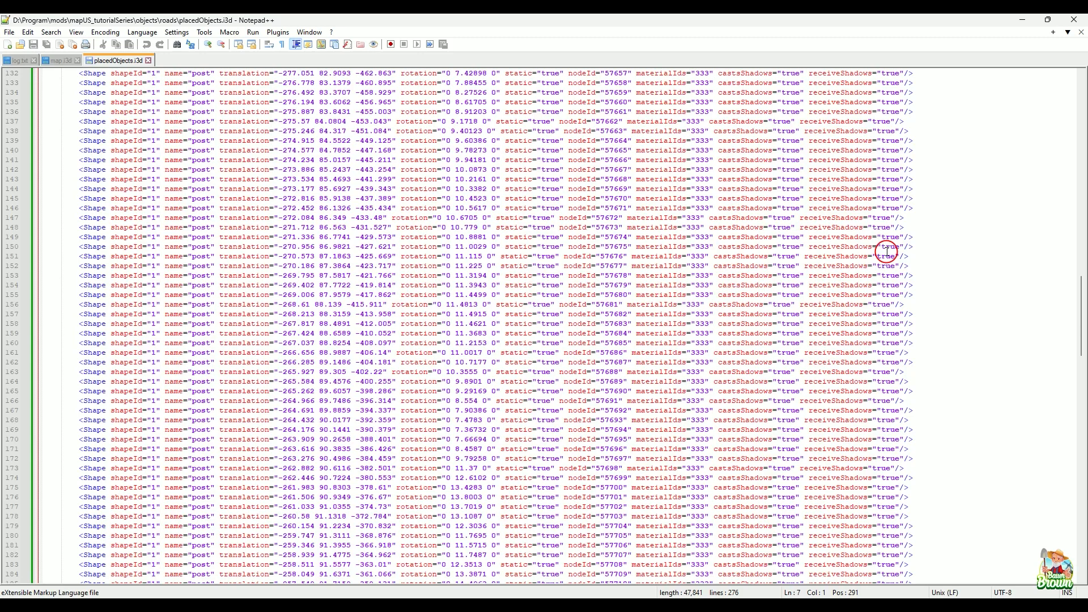
pyautogui.scroll(-15, 700, 315)
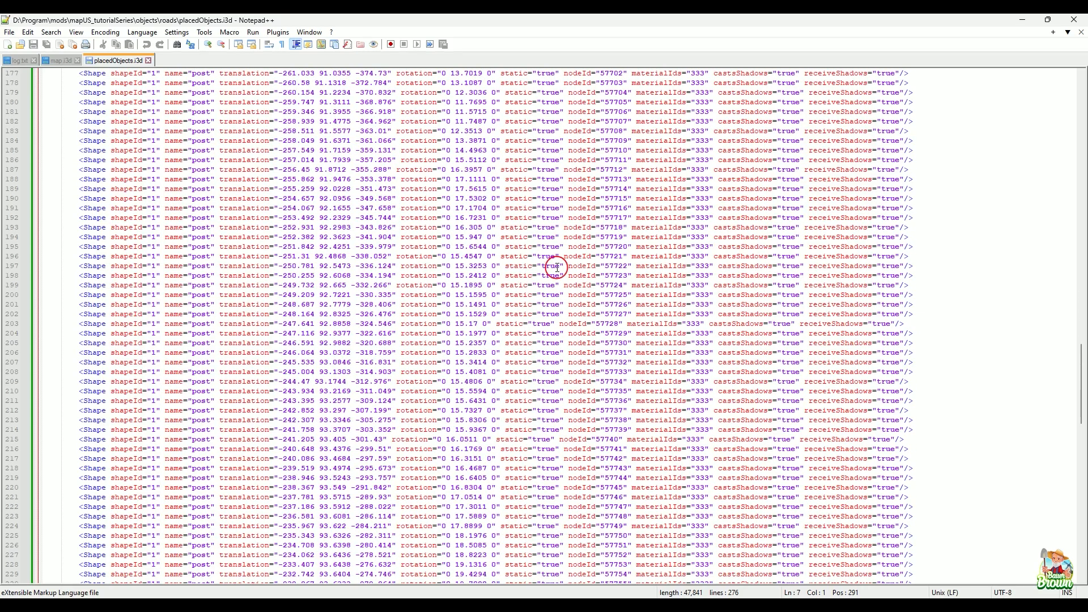
pyautogui.scroll(10, 607, 364)
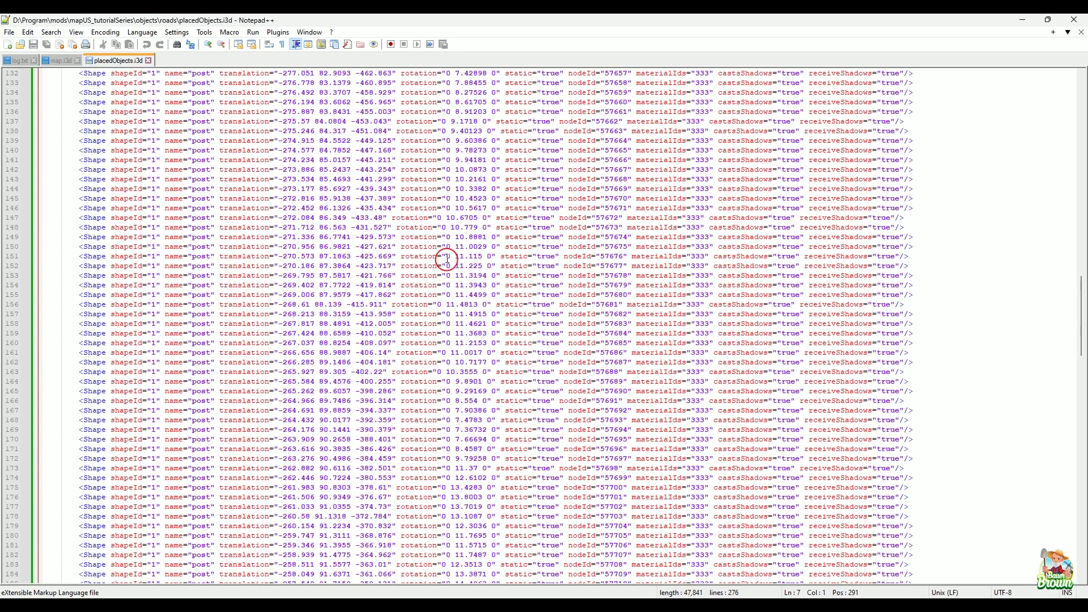
pyautogui.scroll(-13, 428, 417)
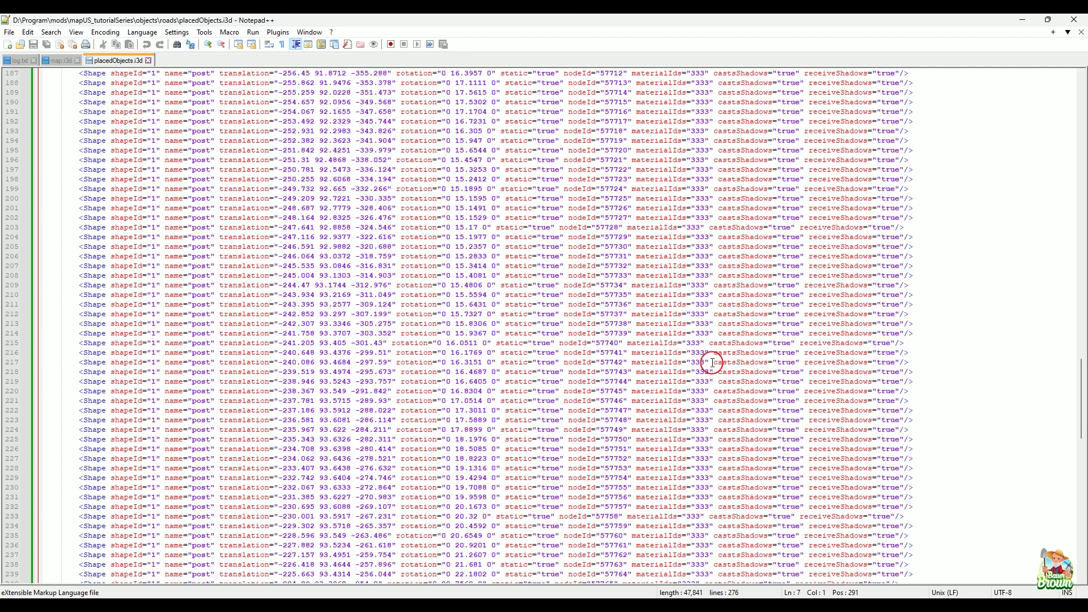
pyautogui.scroll(-7, 709, 368)
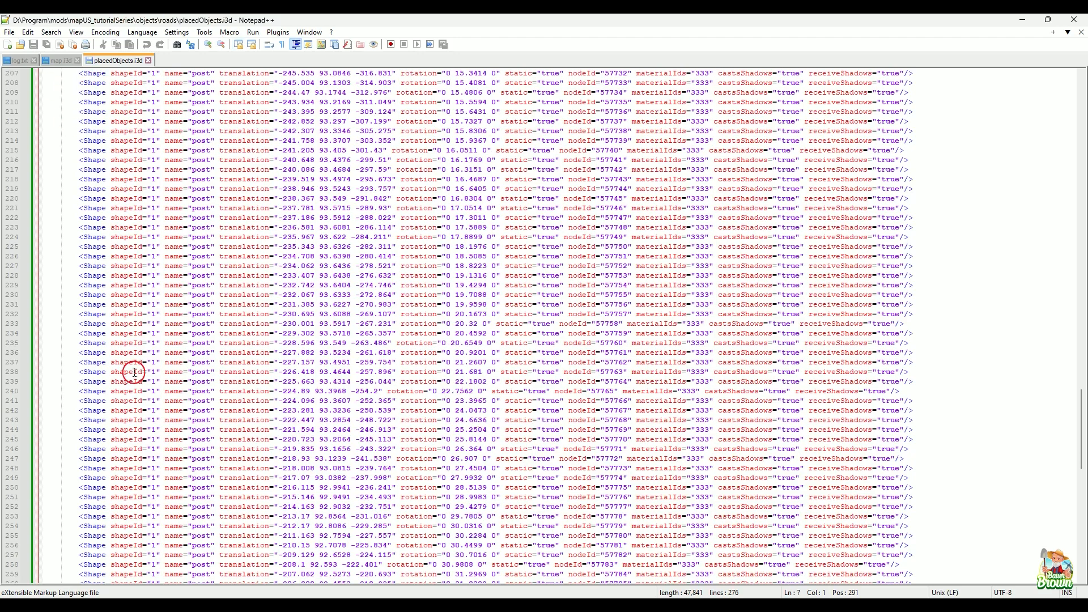
pyautogui.moveTo(77, 382); pyautogui.dragTo(834, 497)
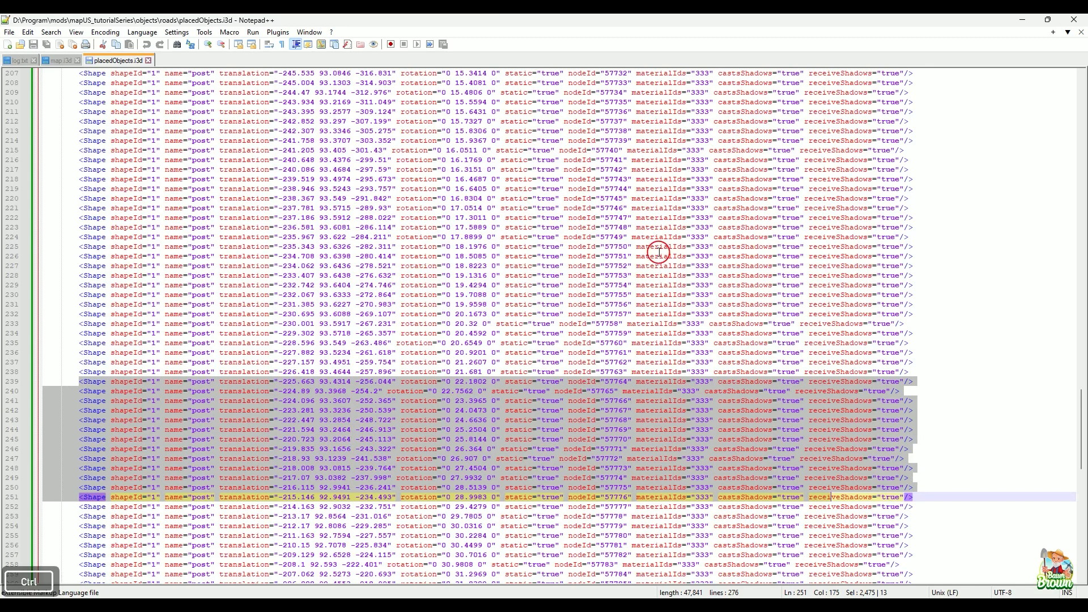
pyautogui.hotkey('ctrl', 'h')
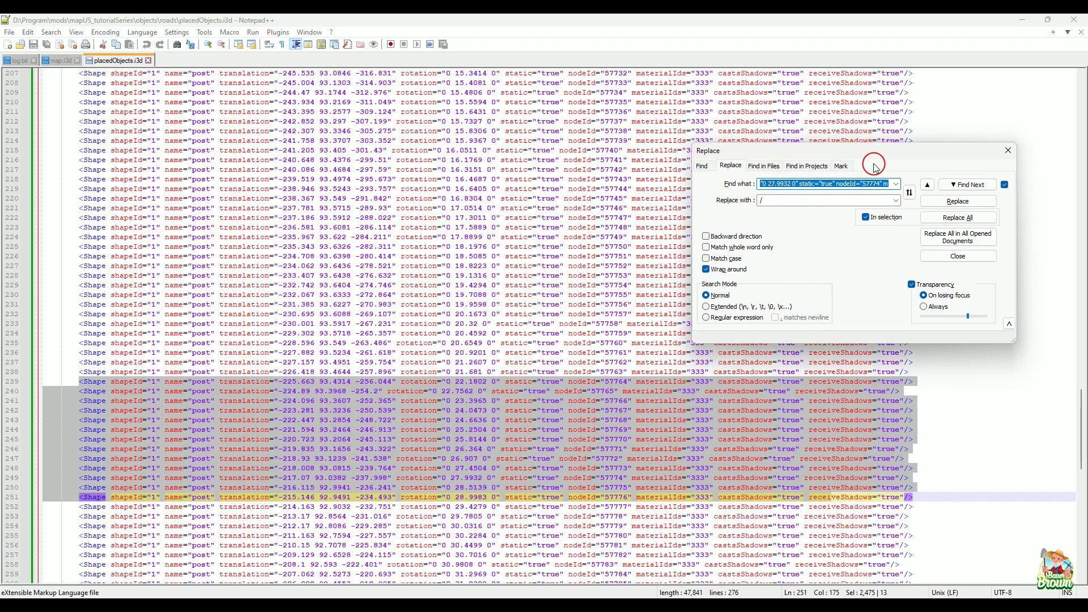
pyautogui.write('180')
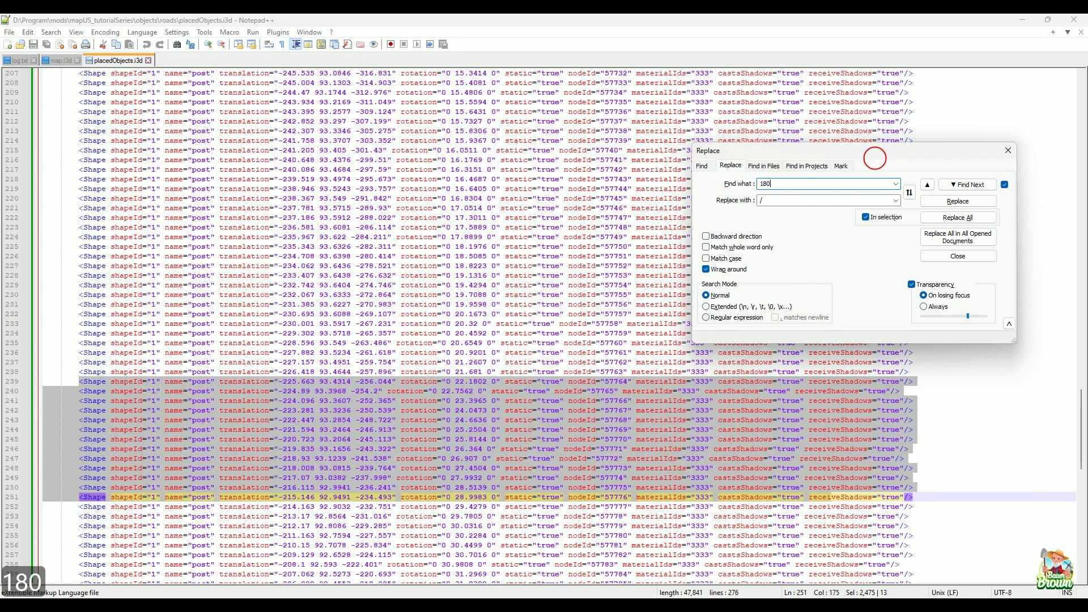
pyautogui.click(790, 202)
pyautogui.write('0')
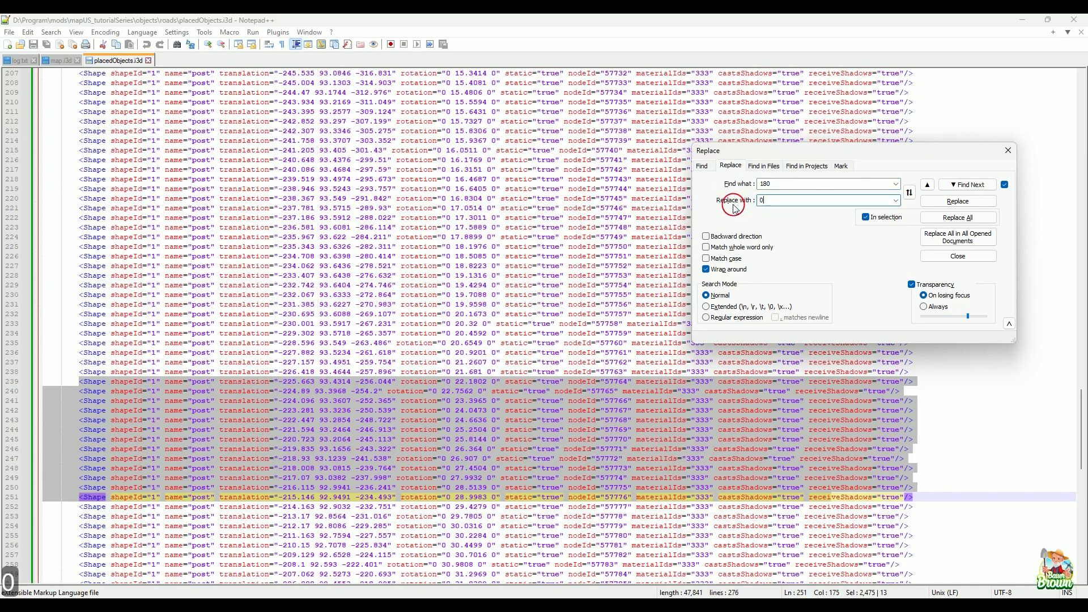
pyautogui.click(737, 248)
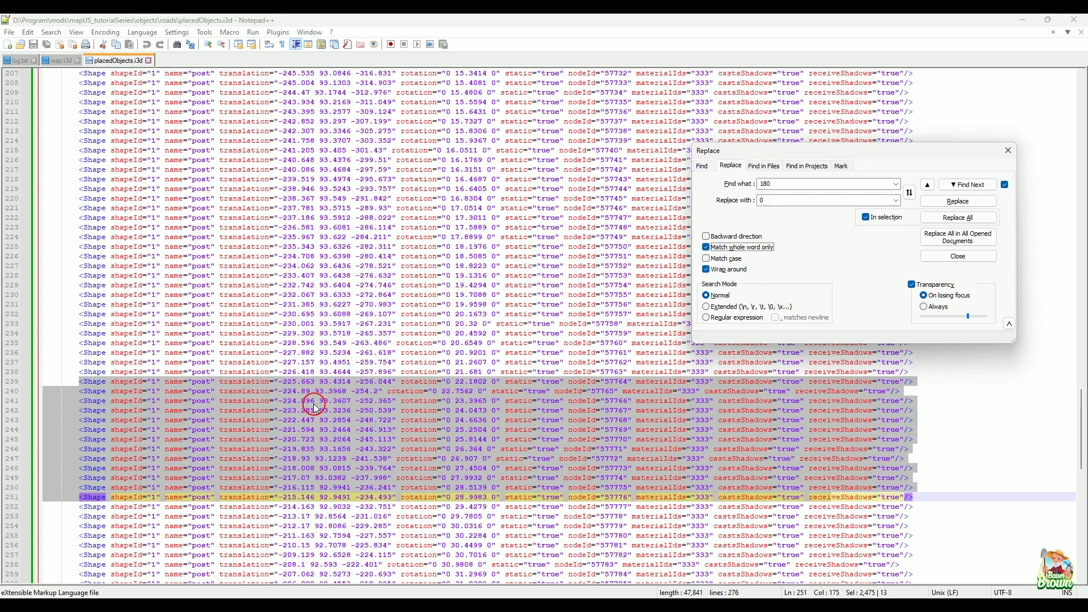
pyautogui.click(1004, 159)
pyautogui.click(1019, 323)
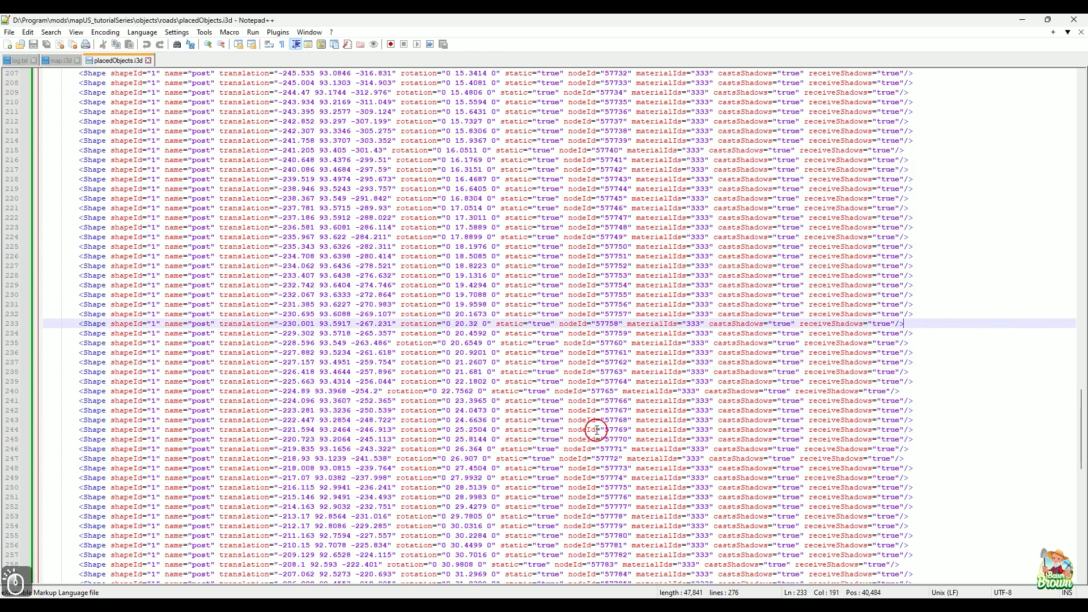
# Examine the post entries from the end of the file back to the first one for consistent translation and rotation values
pyautogui.scroll(-3, 663, 366)
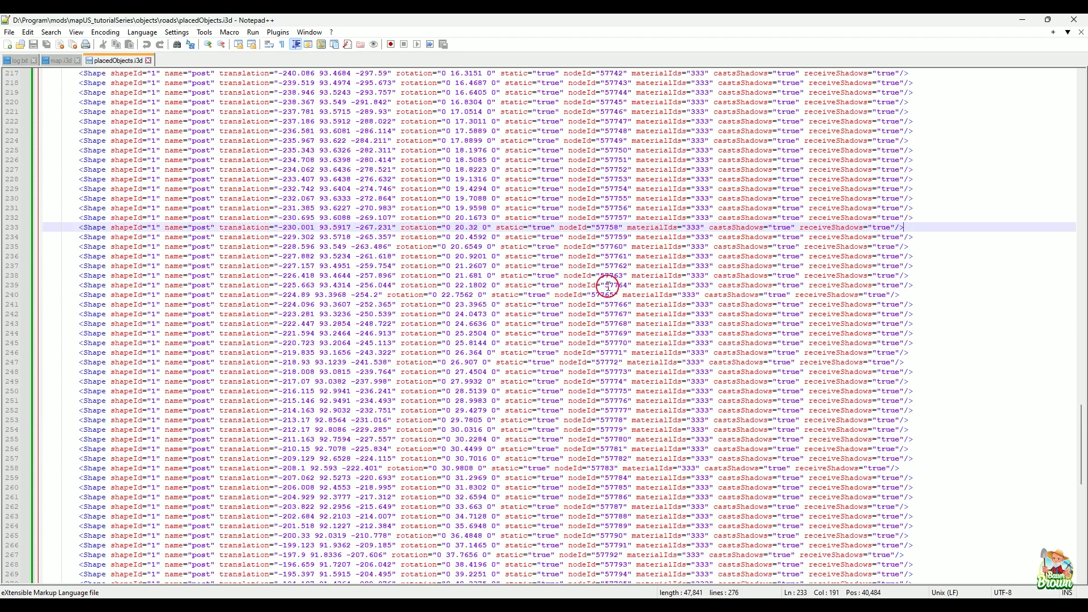
pyautogui.scroll(-3, 544, 279)
pyautogui.scroll(12, 640, 414)
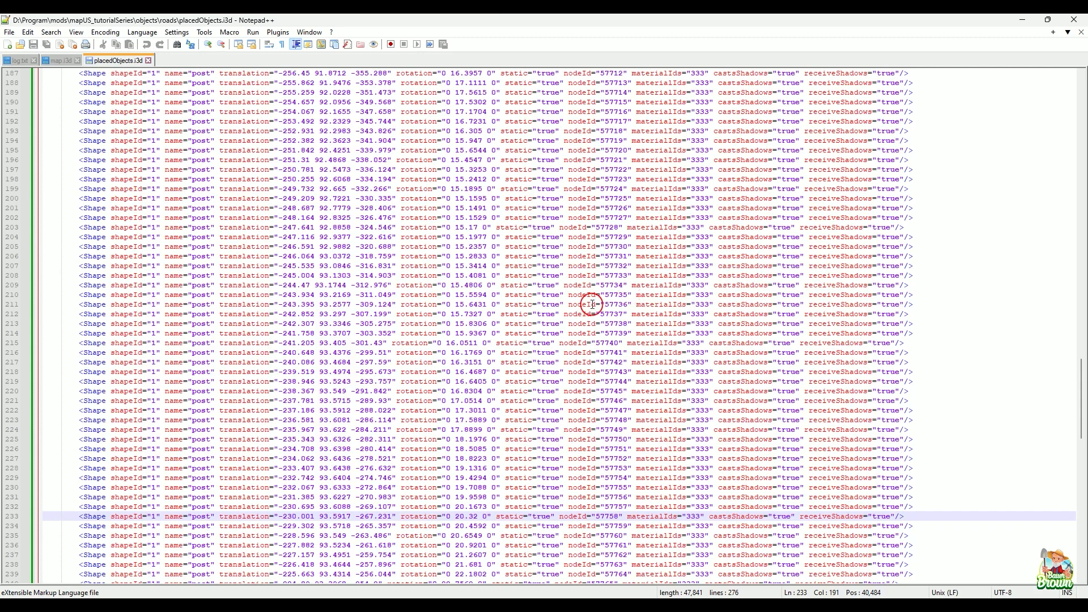
pyautogui.scroll(20, 592, 309)
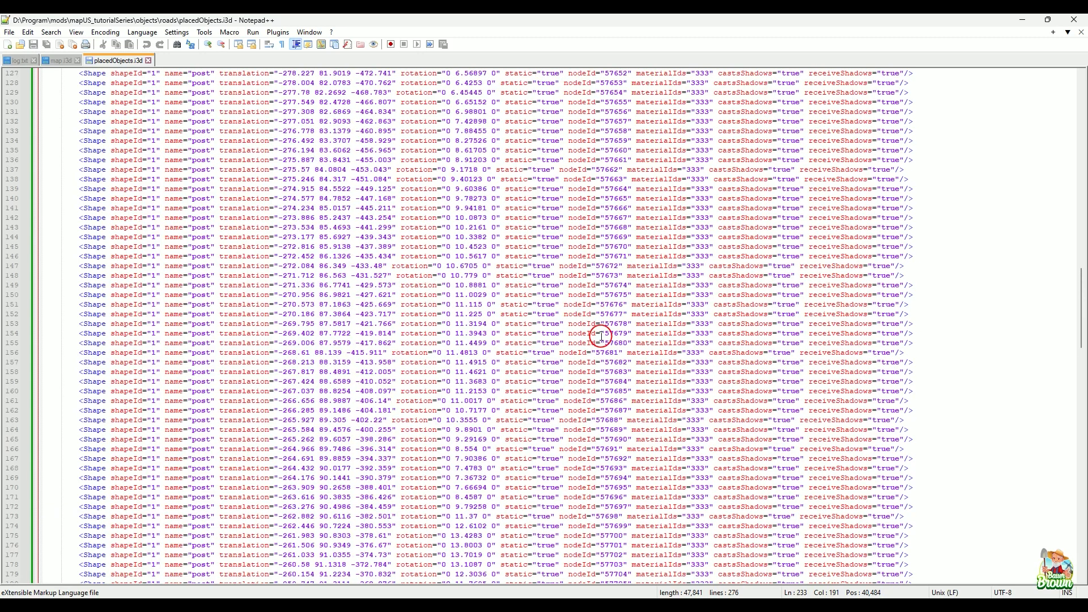
pyautogui.scroll(7, 616, 341)
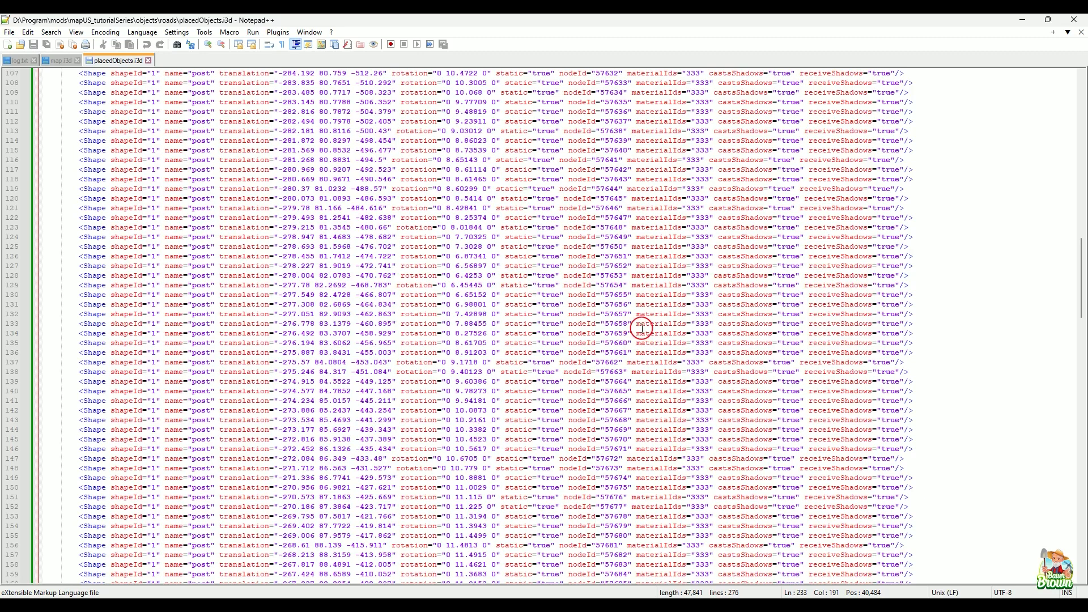
pyautogui.scroll(6, 639, 328)
pyautogui.scroll(7, 643, 328)
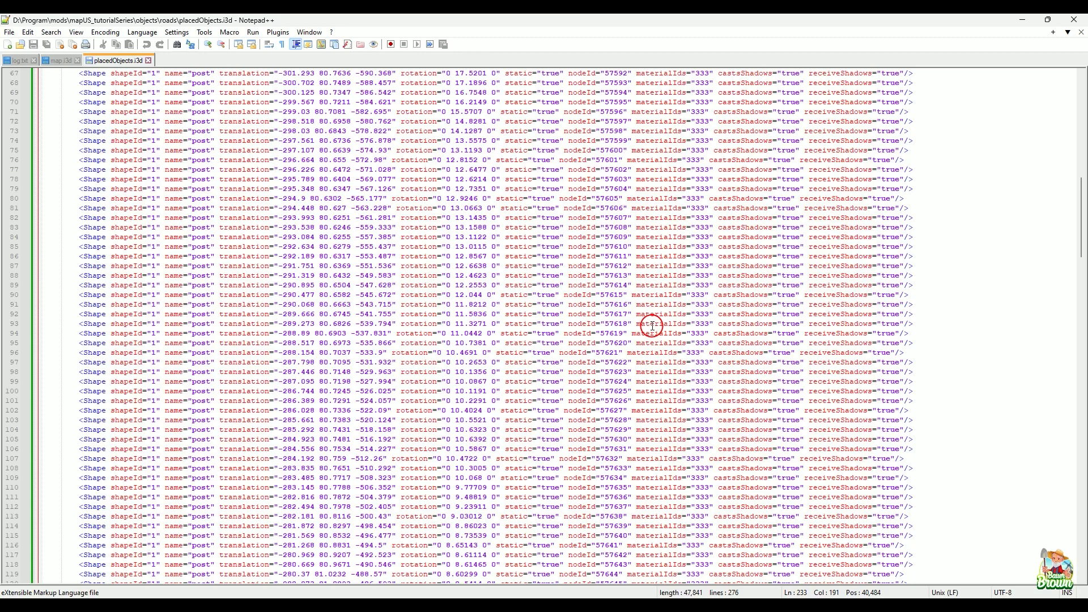
pyautogui.scroll(20, 690, 333)
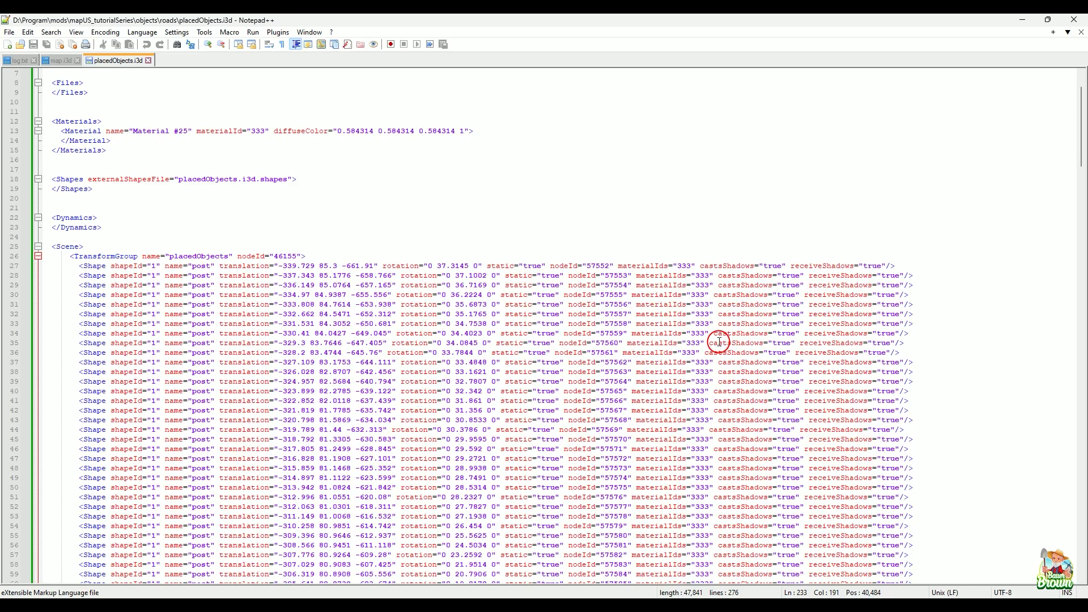
pyautogui.scroll(-7, 719, 342)
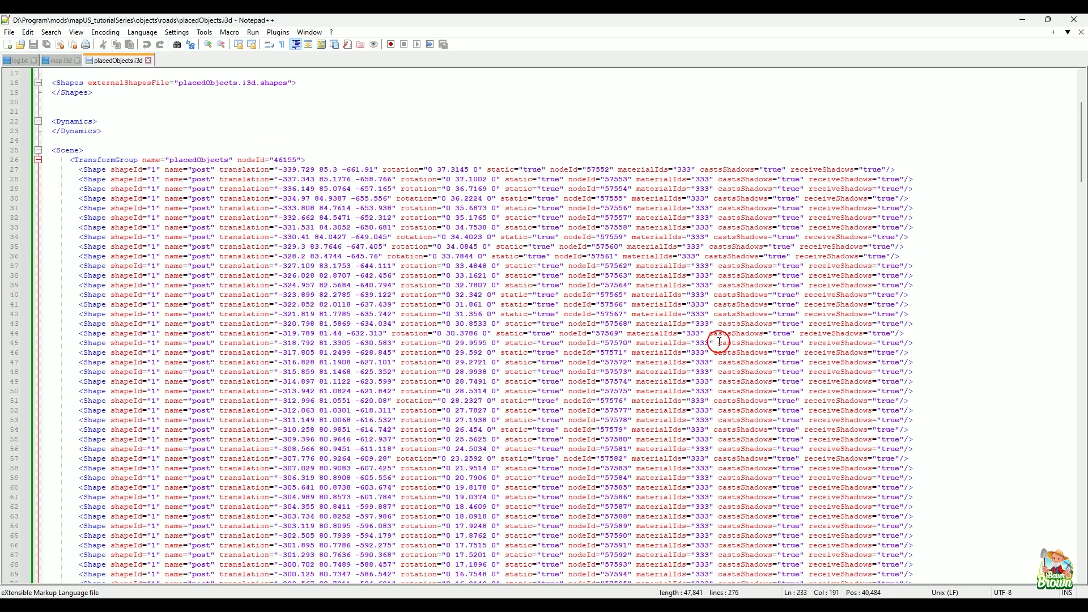
pyautogui.scroll(5, 718, 342)
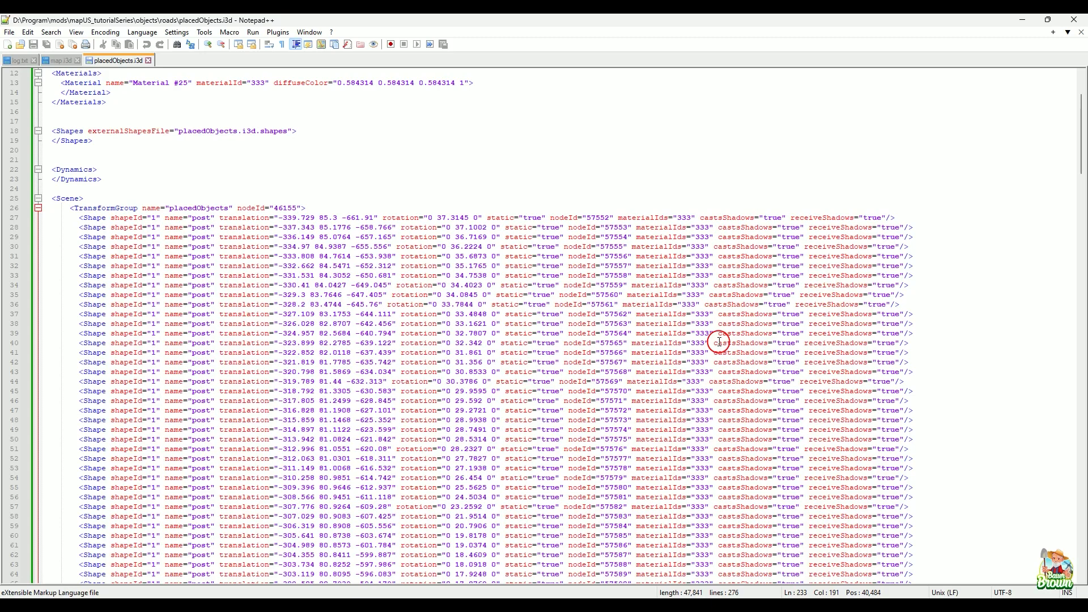
pyautogui.scroll(-7, 763, 359)
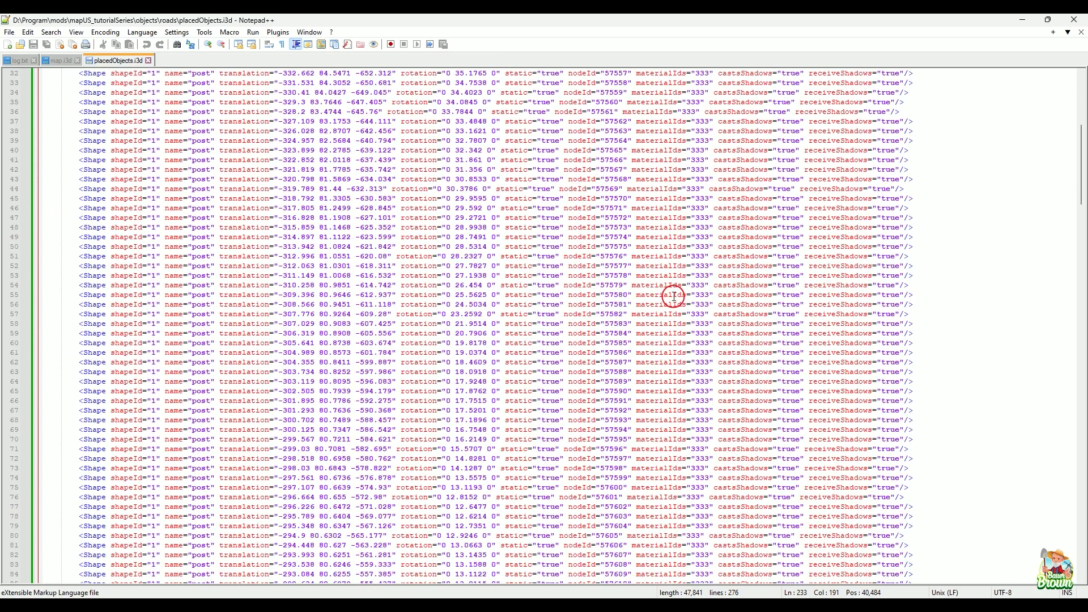
pyautogui.scroll(5, 687, 346)
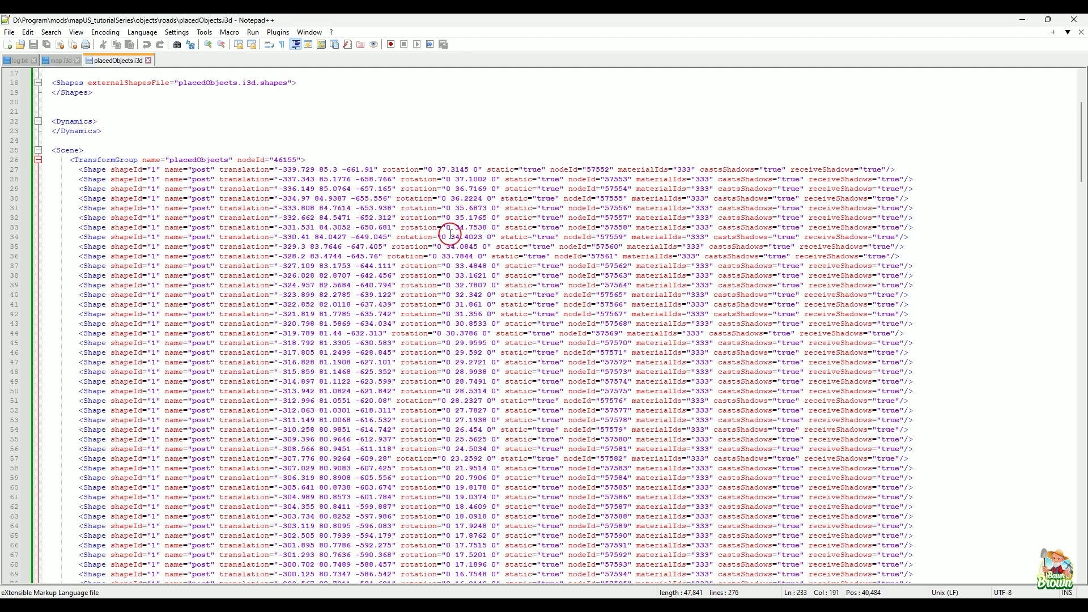
pyautogui.scroll(-7, 624, 320)
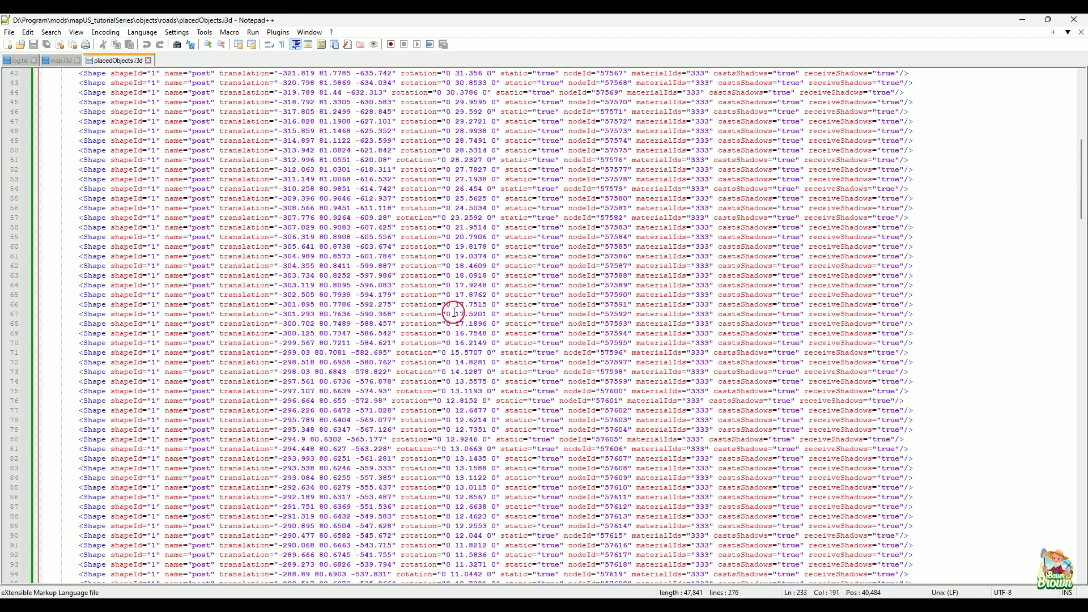
pyautogui.scroll(-5, 669, 283)
pyautogui.scroll(-20, 662, 295)
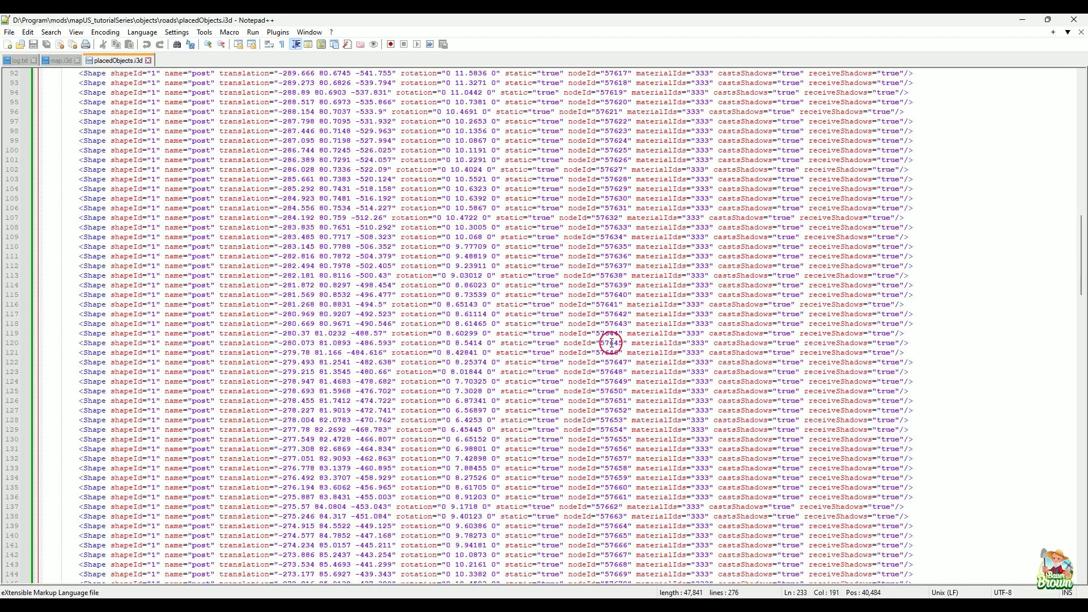
# Examine the post entries in the middle of placedObjects.i3d and back up to the first one for consistent translation and rotation values
pyautogui.scroll(-7, 673, 309)
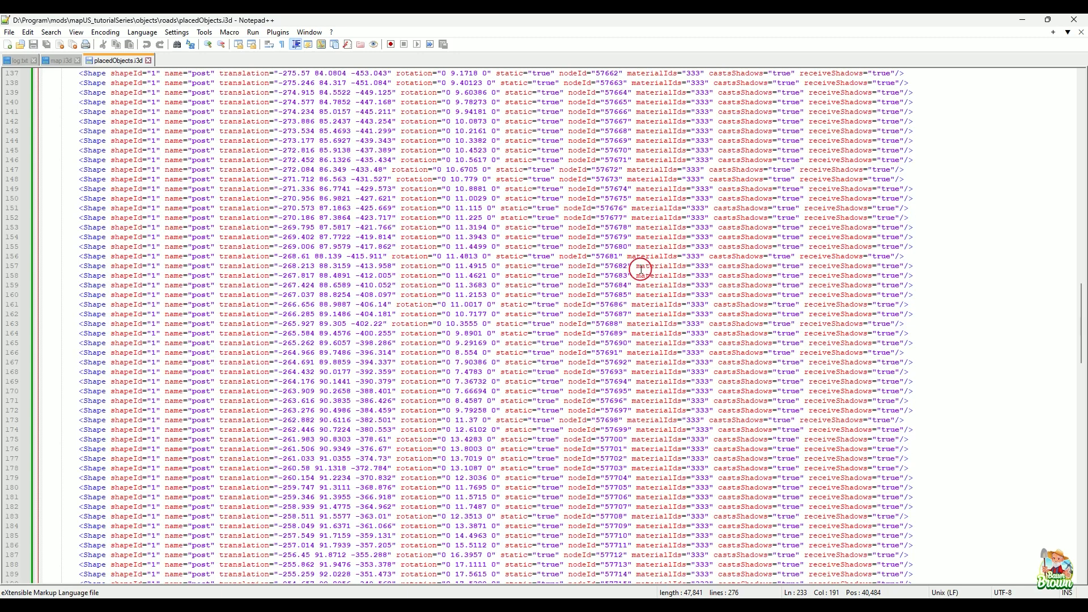
pyautogui.scroll(7, 698, 346)
pyautogui.scroll(8, 698, 345)
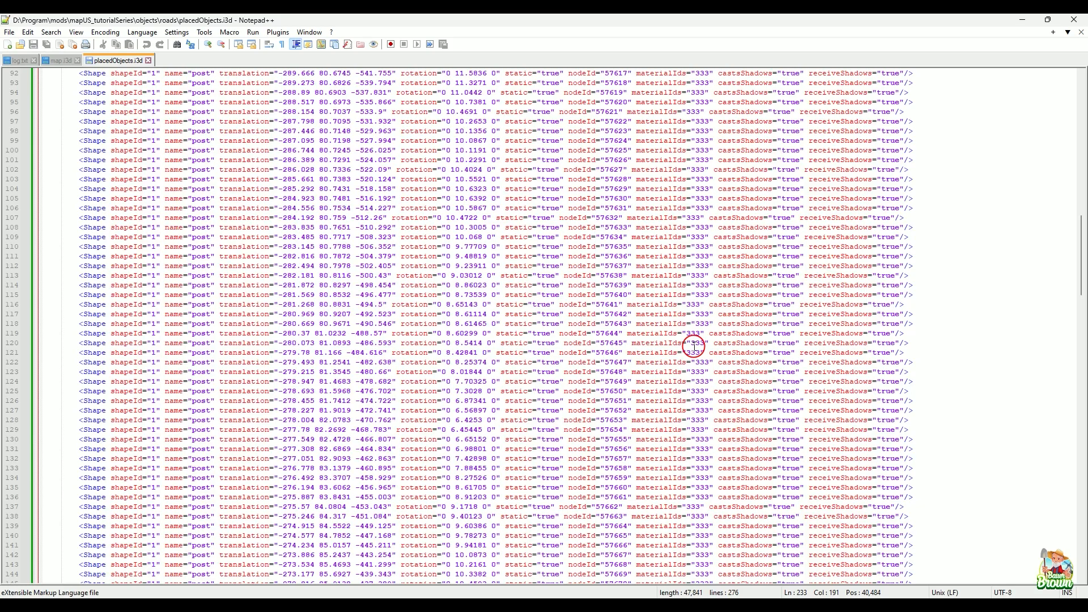
pyautogui.scroll(20, 695, 347)
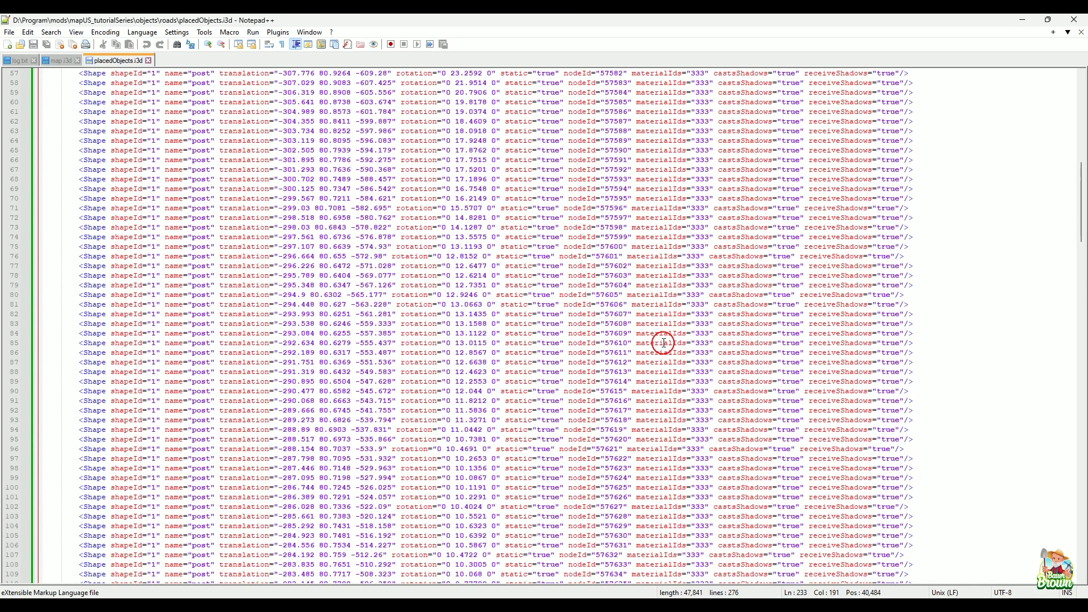
pyautogui.scroll(-20, 664, 343)
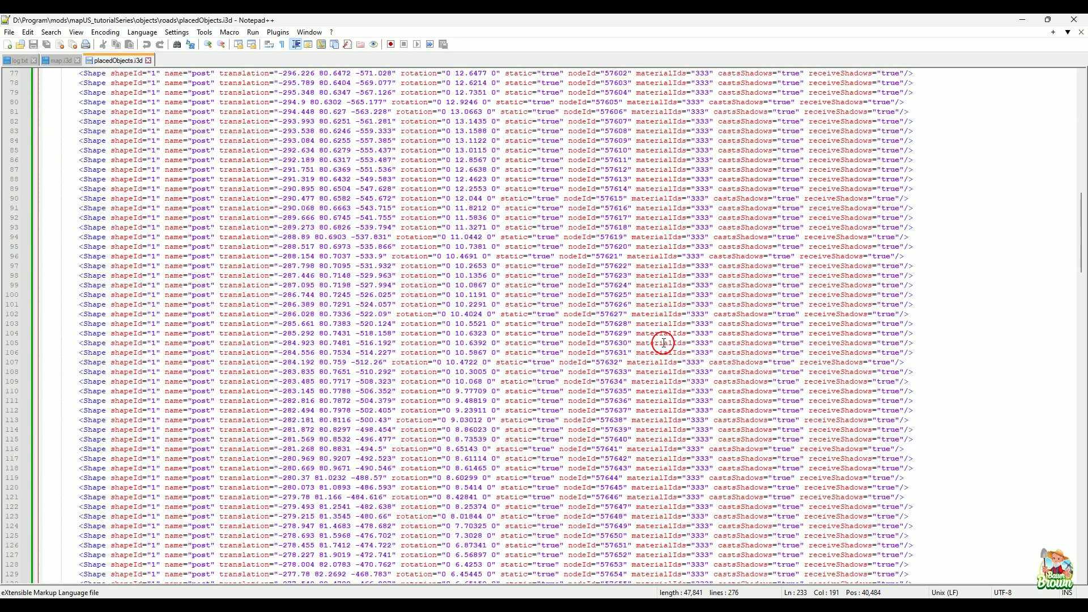
pyautogui.scroll(-13, 553, 430)
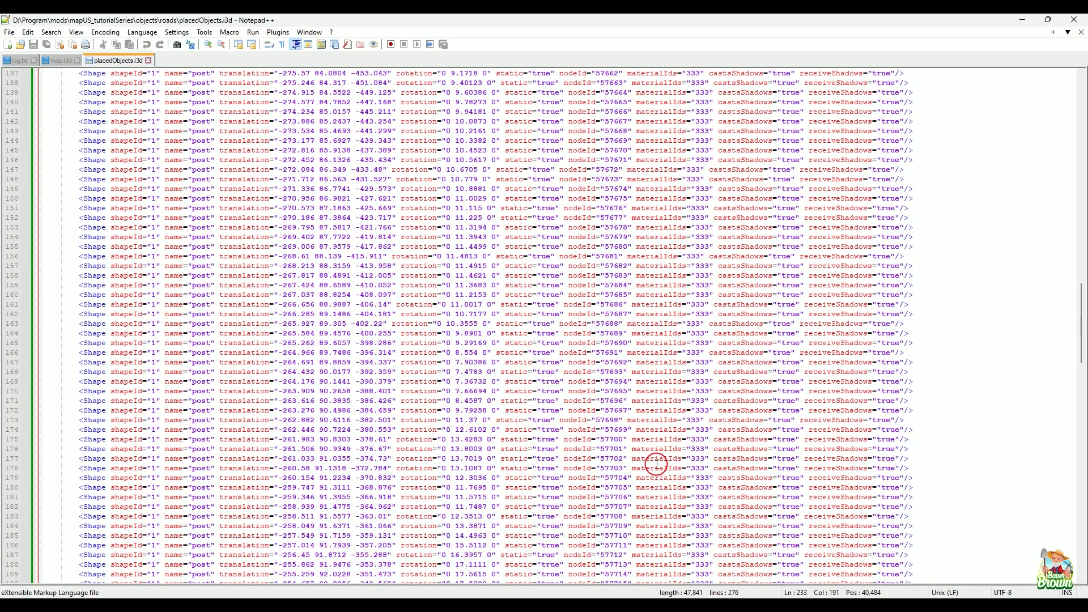
pyautogui.scroll(-12, 777, 374)
pyautogui.scroll(20, 767, 364)
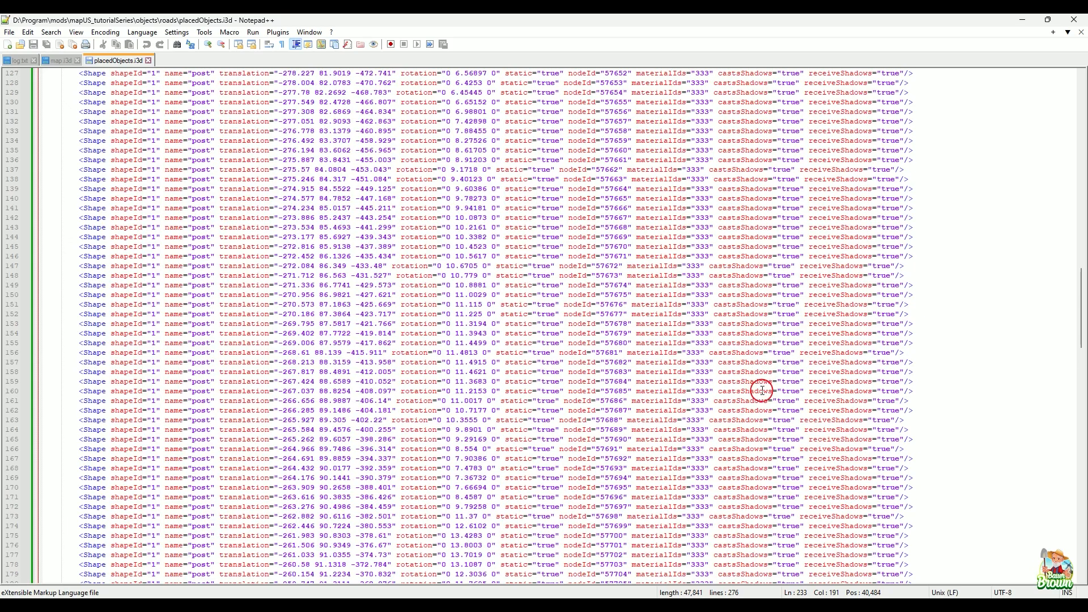
pyautogui.scroll(15, 709, 383)
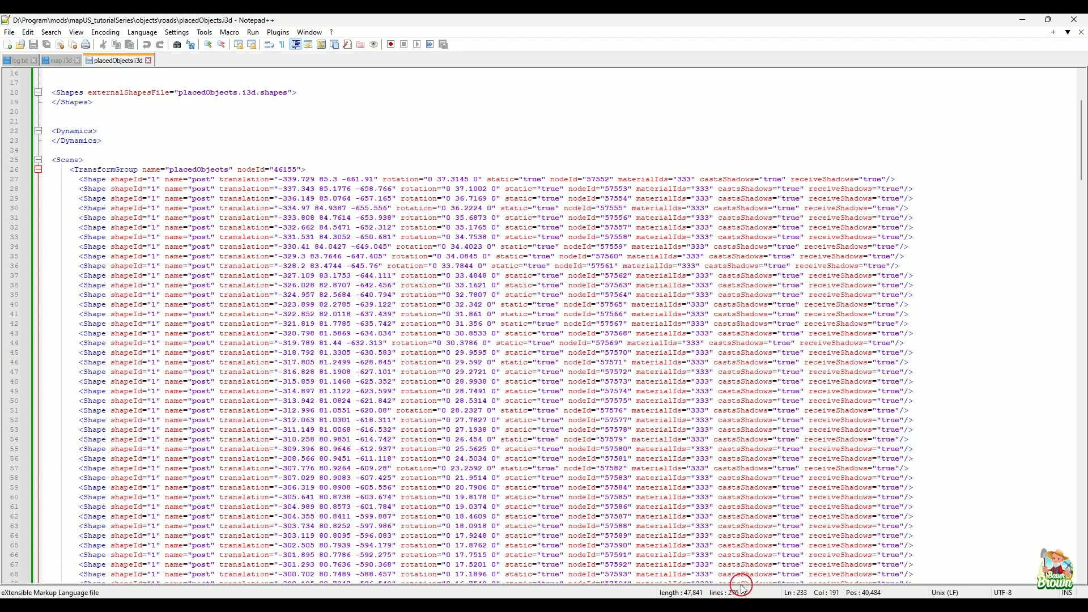
# Switch to SplineStreetConstructor, load placedObjects.i3d as the spline points and generate the RD1 roadway
pyautogui.click(731, 547)
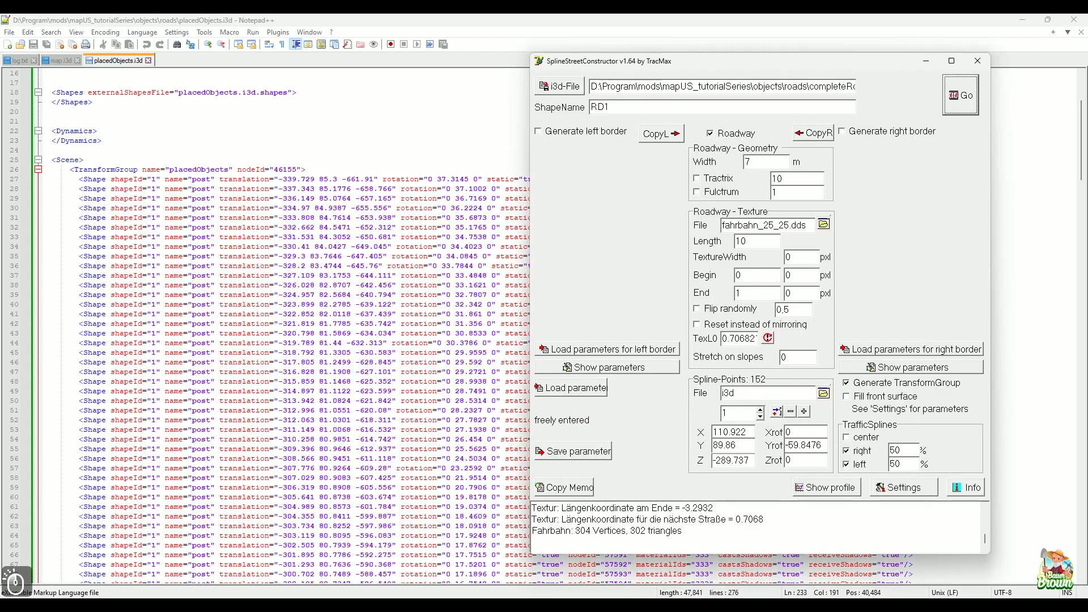
pyautogui.click(823, 393)
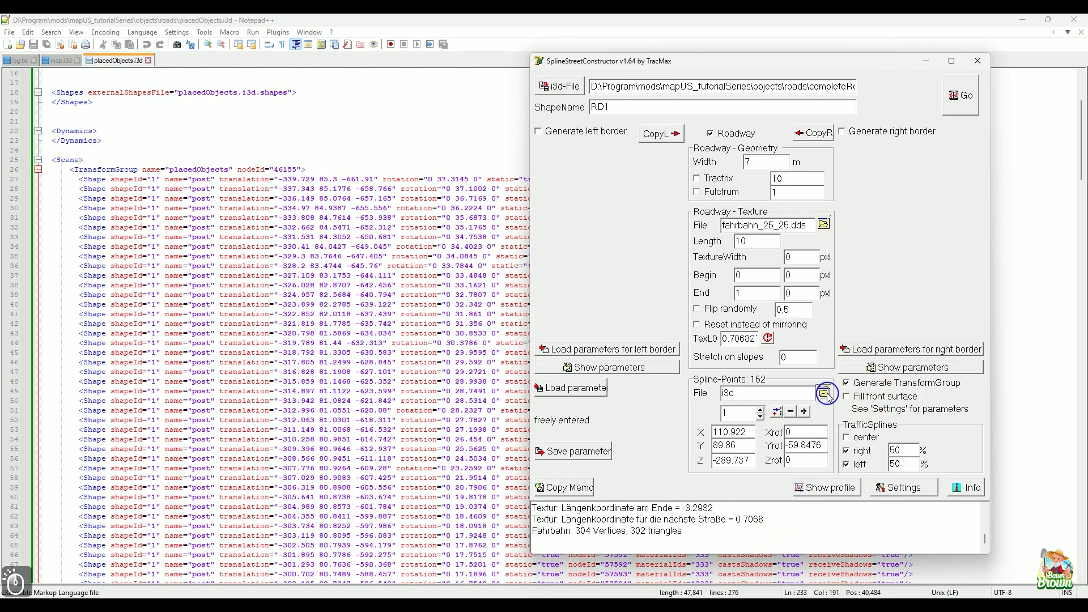
pyautogui.click(547, 210)
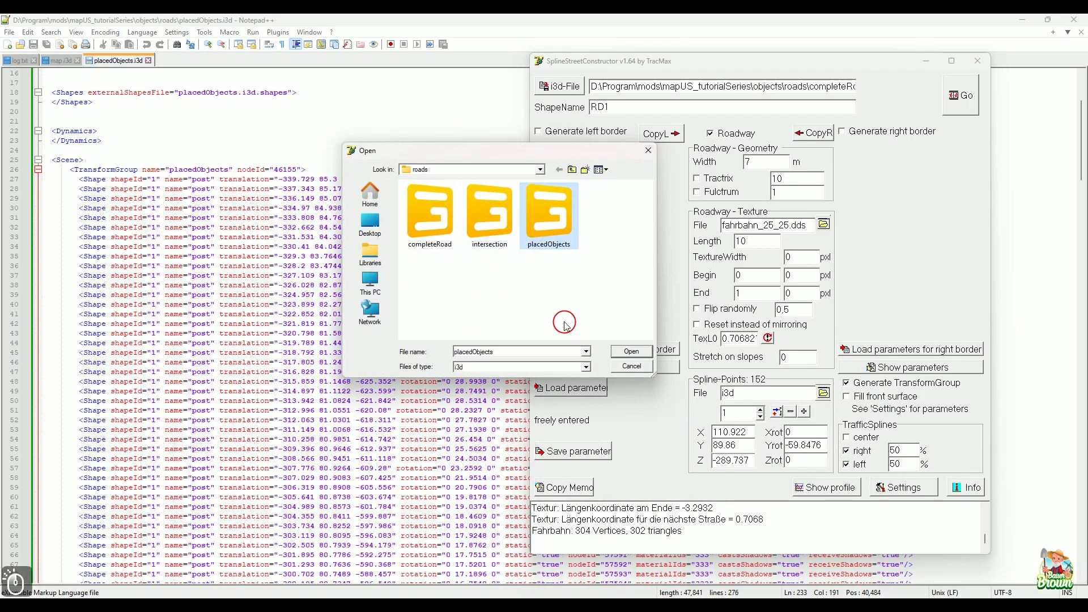
pyautogui.click(630, 353)
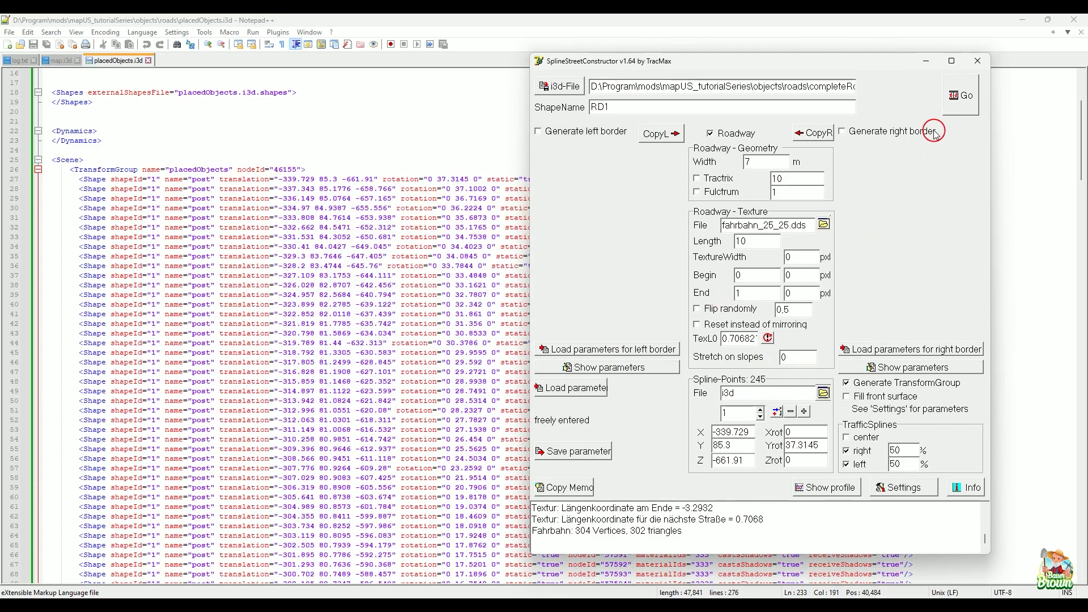
pyautogui.click(954, 97)
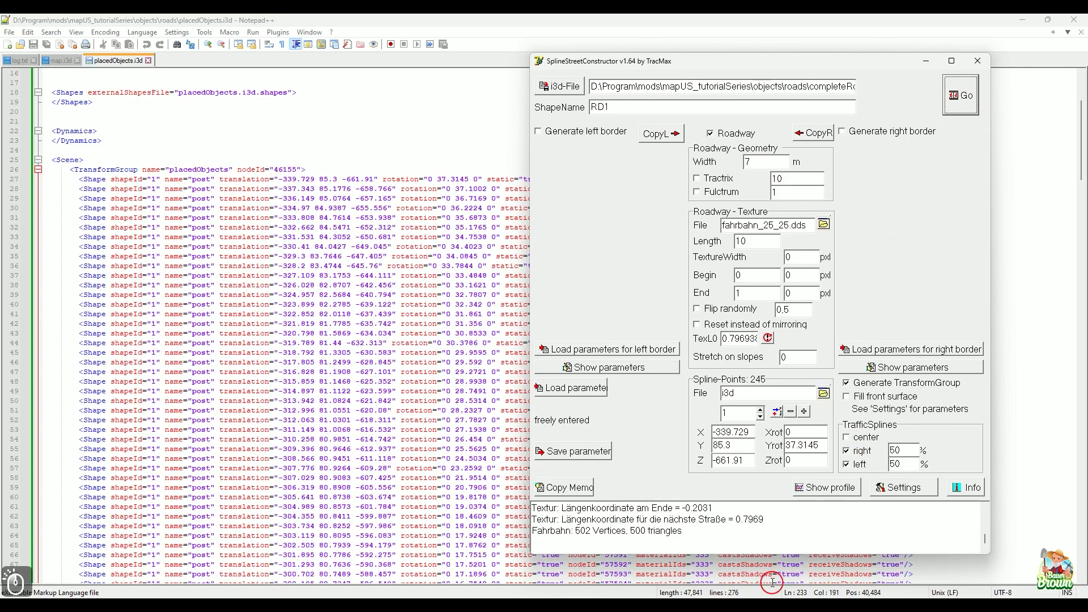
# Switch to GIANTS Editor and import completeRoad.i3d from the objects/roads folder into the map
pyautogui.hotkey('alt', 'Tab')
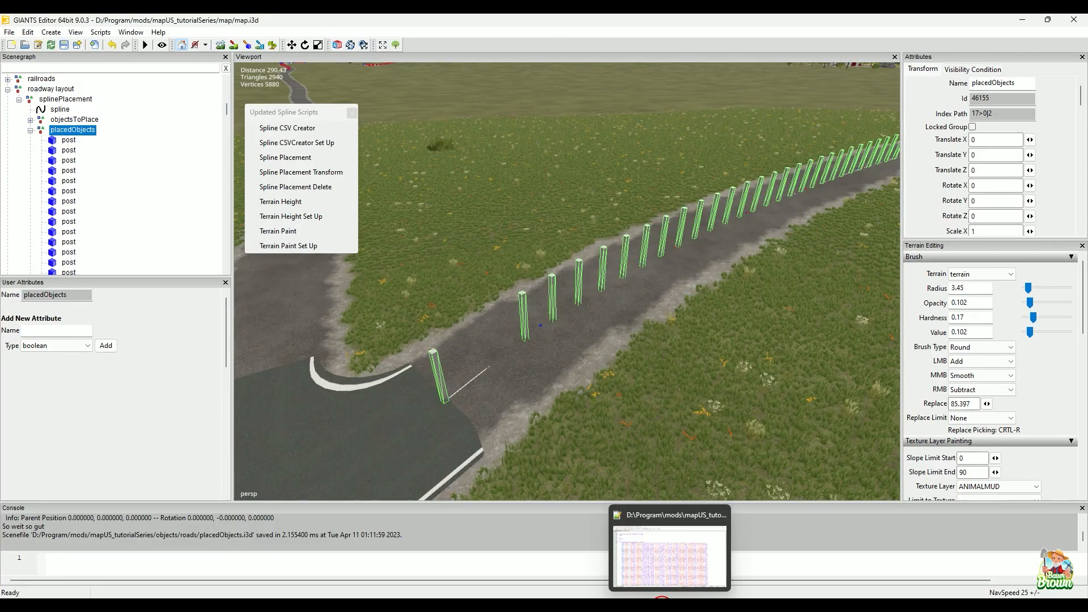
pyautogui.moveTo(520, 610)
pyautogui.click(476, 518)
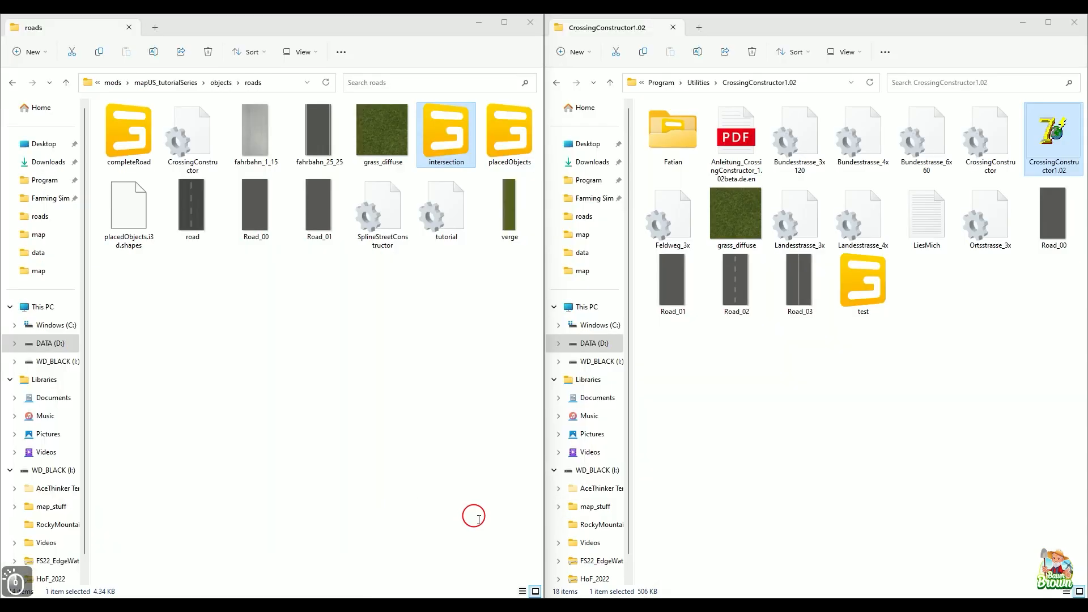
pyautogui.click(114, 161)
pyautogui.moveTo(113, 162); pyautogui.dragTo(680, 330)
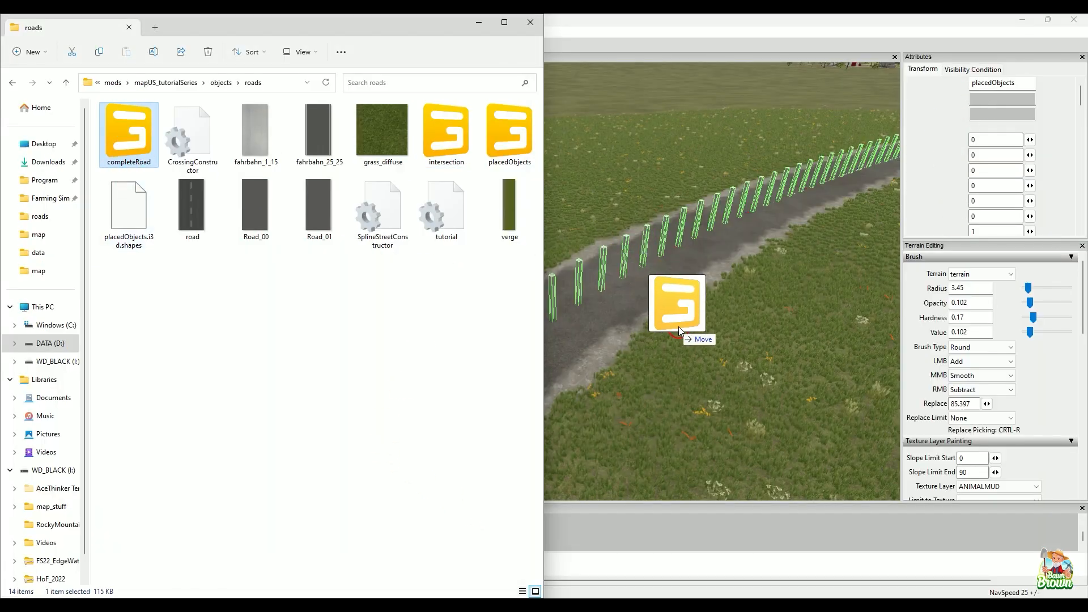
pyautogui.click(478, 24)
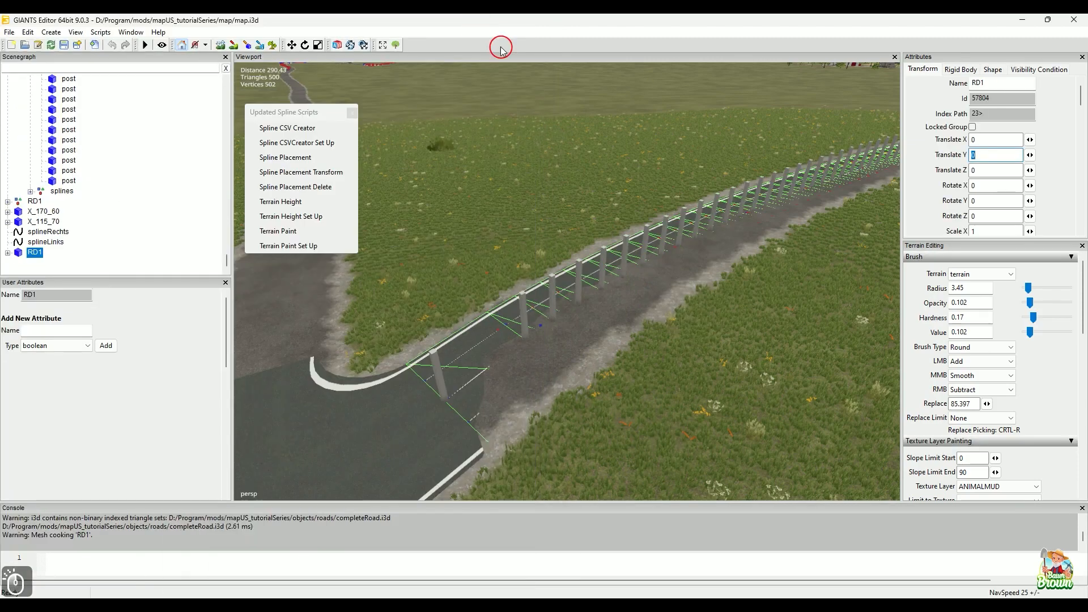
# Hide the imported road's splineRechts and splineLinks traffic splines
pyautogui.keyDown('alt'); pyautogui.moveTo(687, 293); pyautogui.dragTo(756, 338); pyautogui.keyUp('alt')
pyautogui.keyDown('alt'); pyautogui.moveTo(747, 370); pyautogui.dragTo(800, 367, button='middle'); pyautogui.keyUp('alt')
pyautogui.keyDown('alt'); pyautogui.moveTo(800, 366); pyautogui.dragTo(602, 421); pyautogui.keyUp('alt')
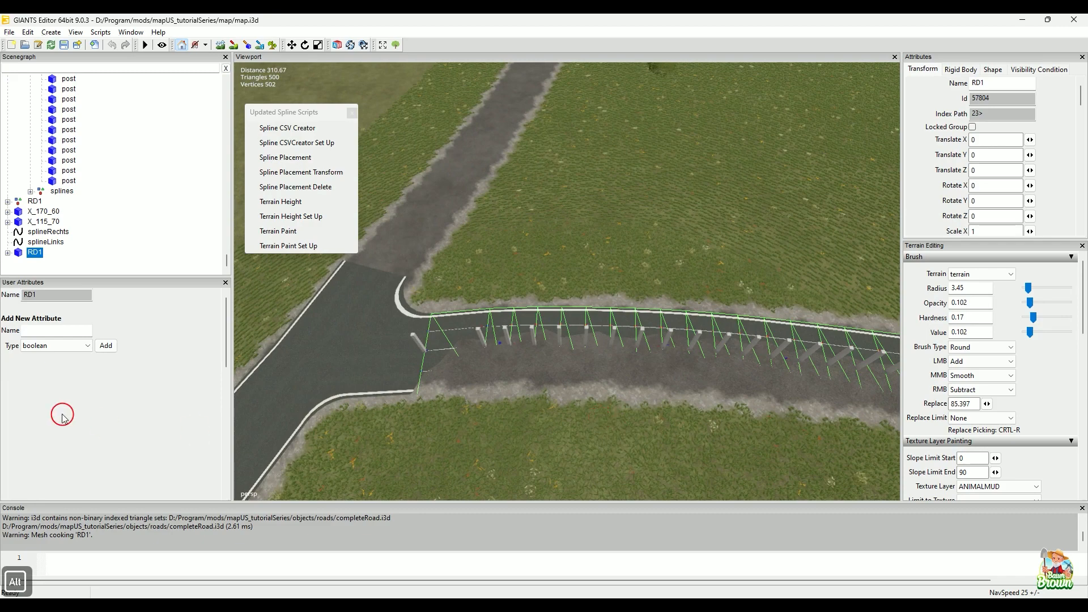
pyautogui.scroll(-1, 121, 189)
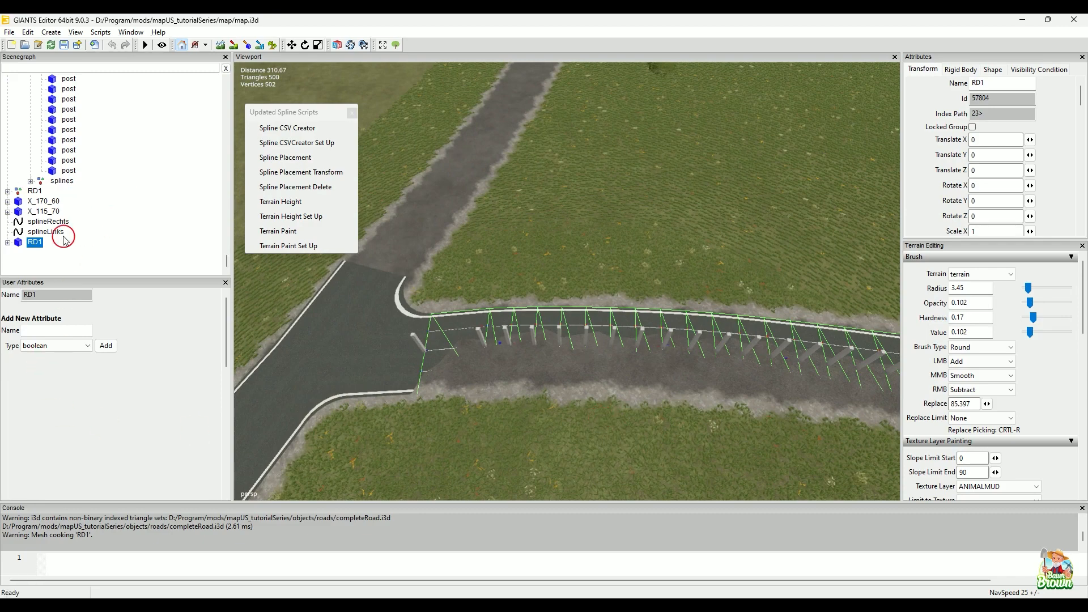
pyautogui.click(62, 222)
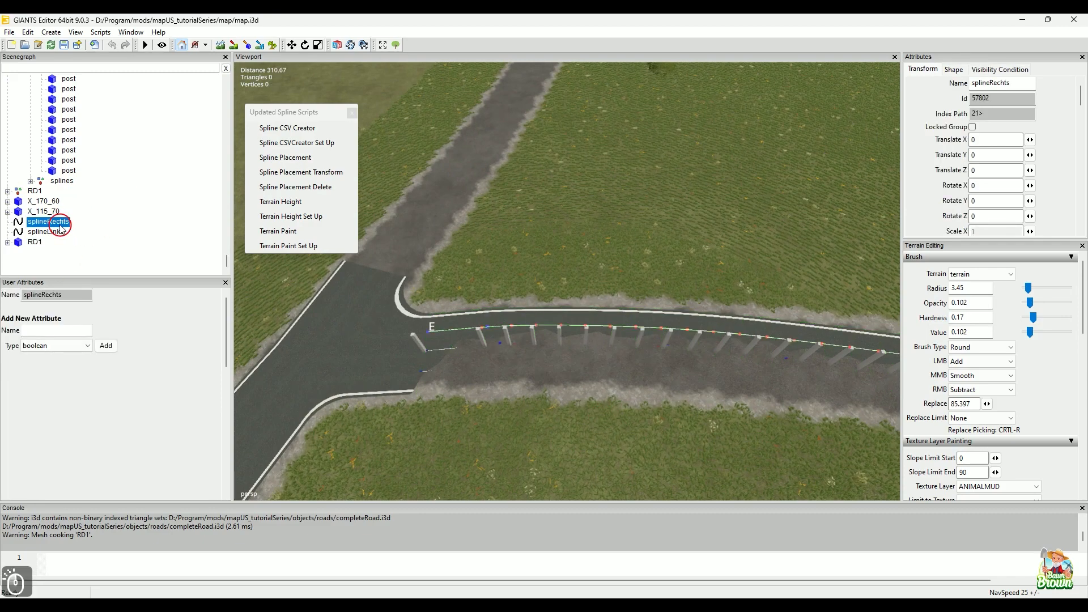
pyautogui.hotkey('ctrl', 'h')
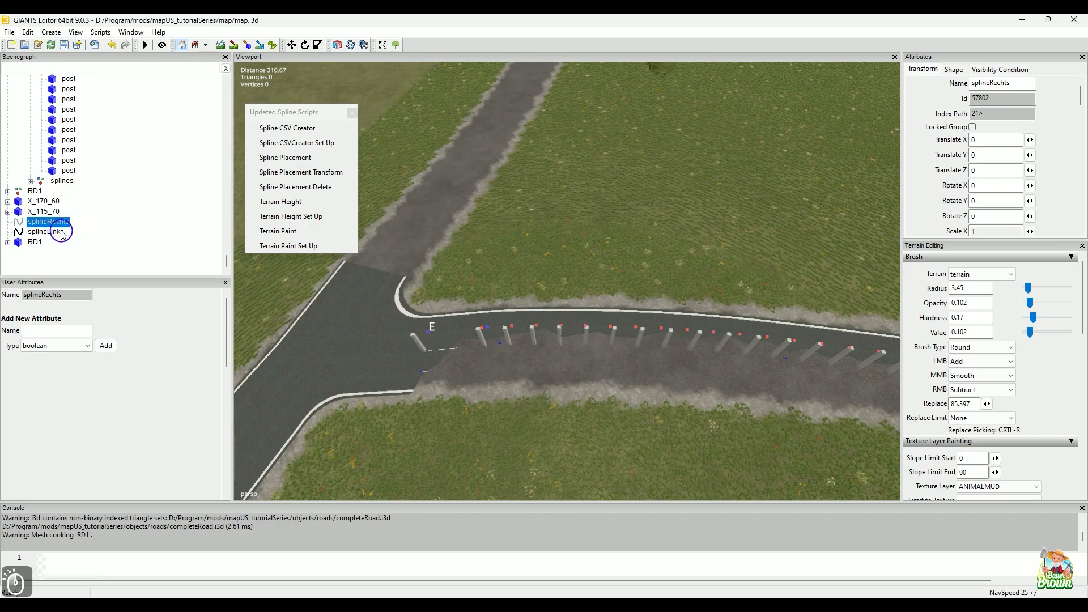
pyautogui.click(63, 232)
pyautogui.hotkey('ctrl', 'h')
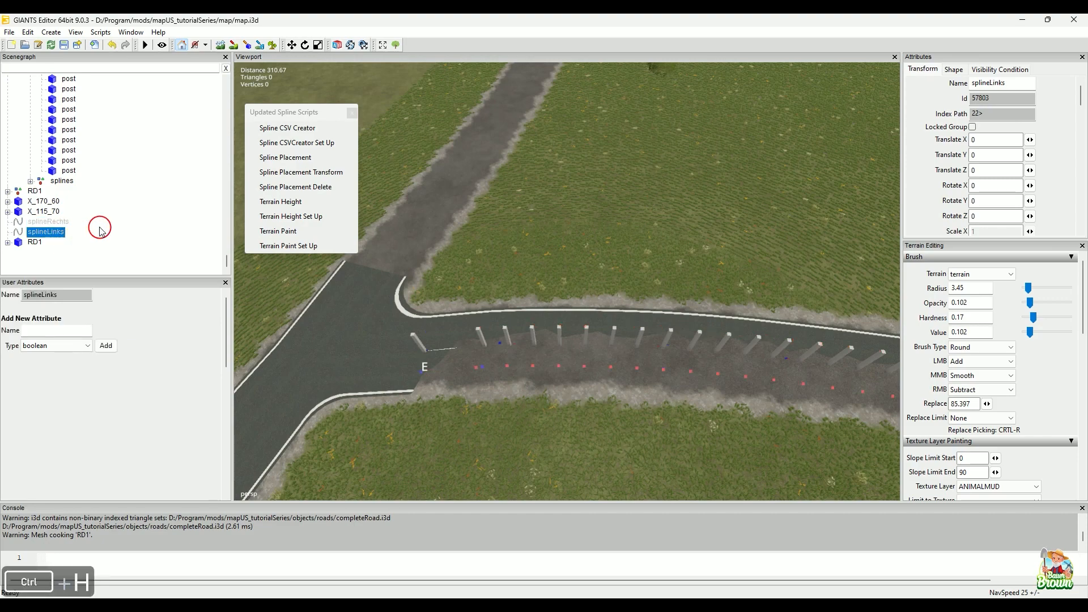
pyautogui.click(55, 228)
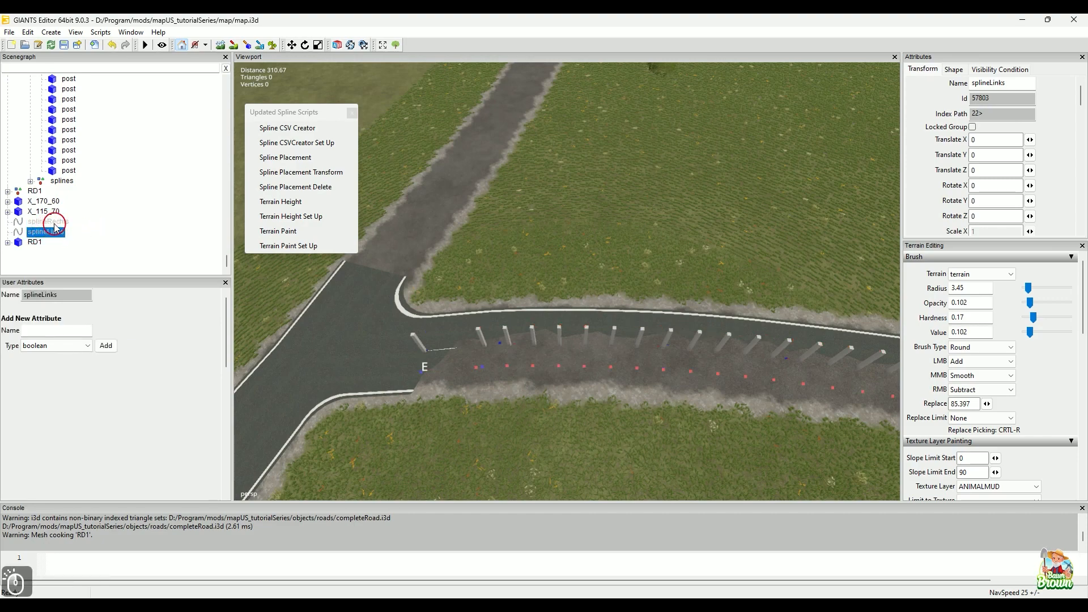
pyautogui.click(54, 224)
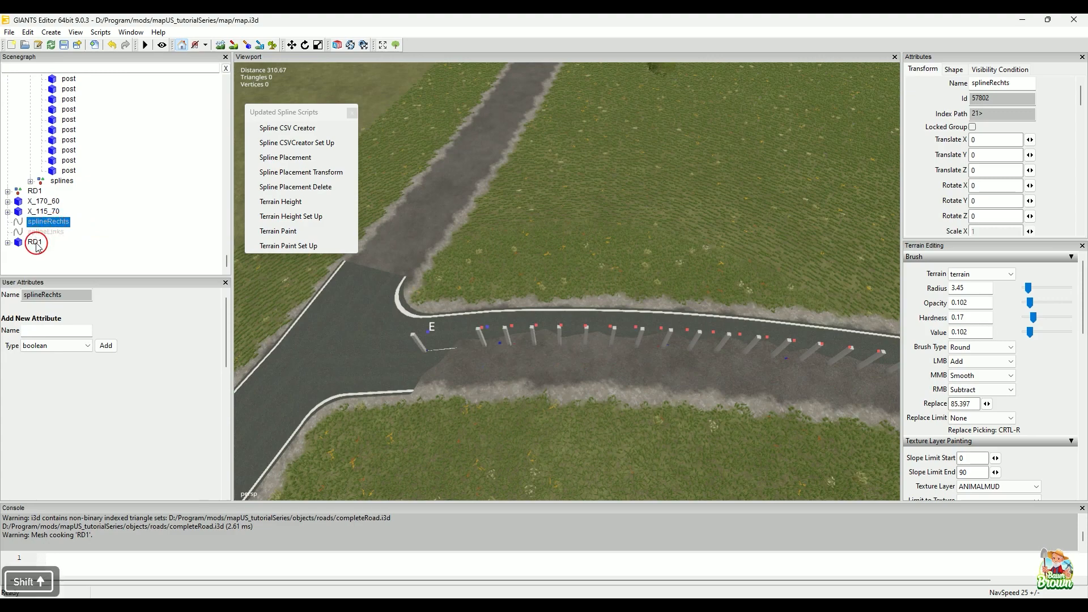
pyautogui.keyDown('shift'); pyautogui.click(55, 243); pyautogui.keyUp('shift')
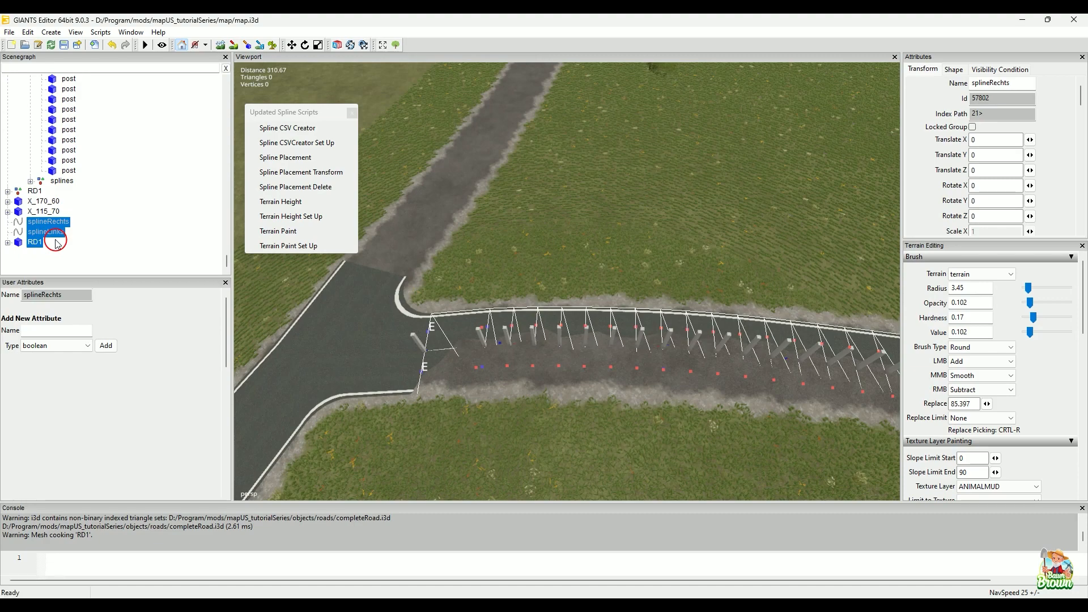
pyautogui.press('ctrl')
pyautogui.keyDown('ctrl'); pyautogui.click(62, 243); pyautogui.keyUp('ctrl')
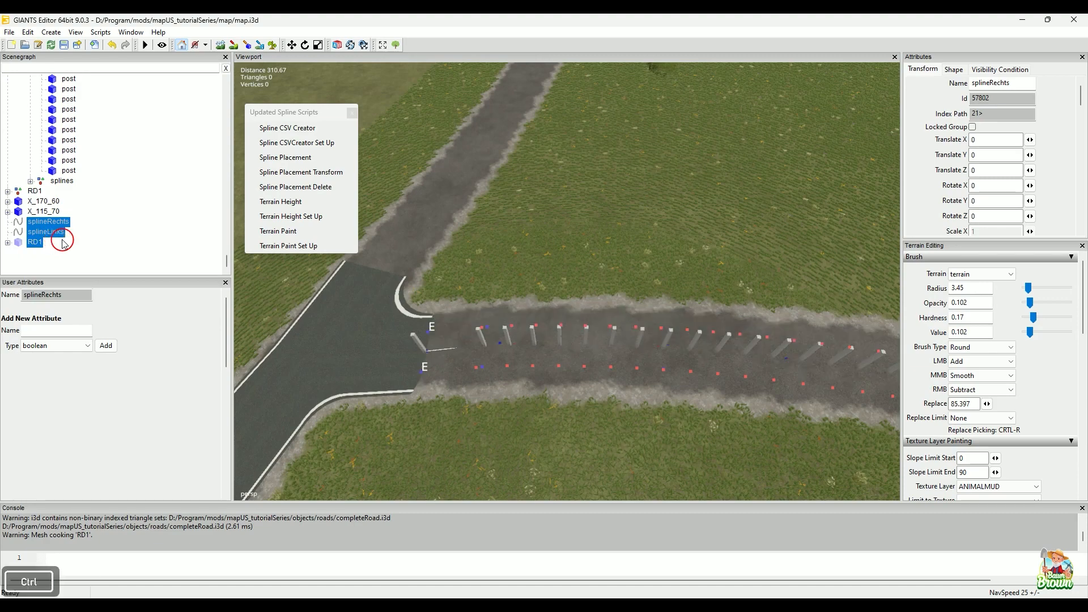
pyautogui.click(61, 242)
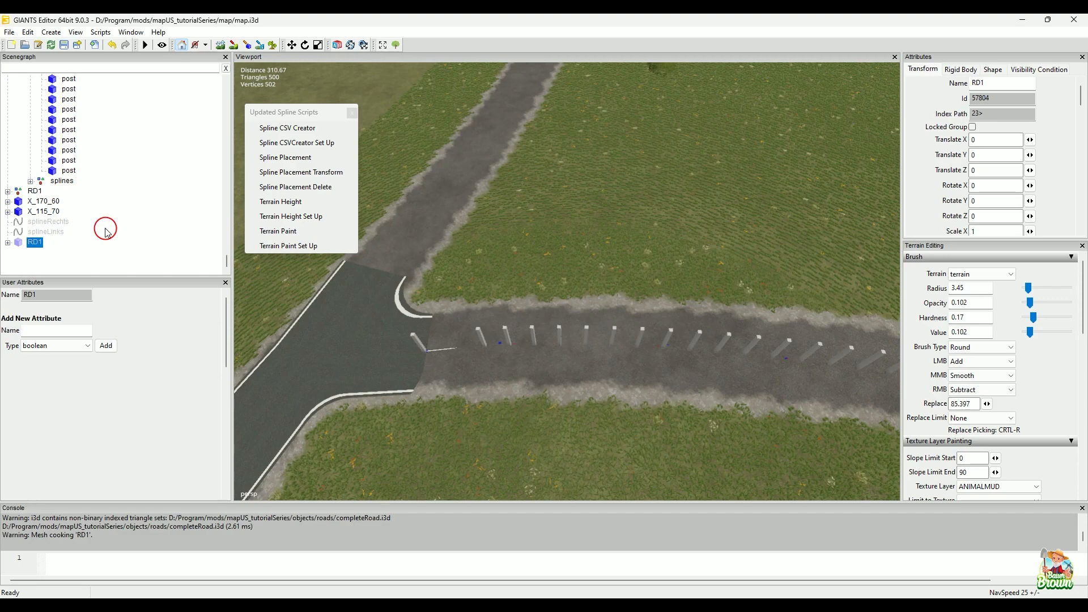
pyautogui.press('h')
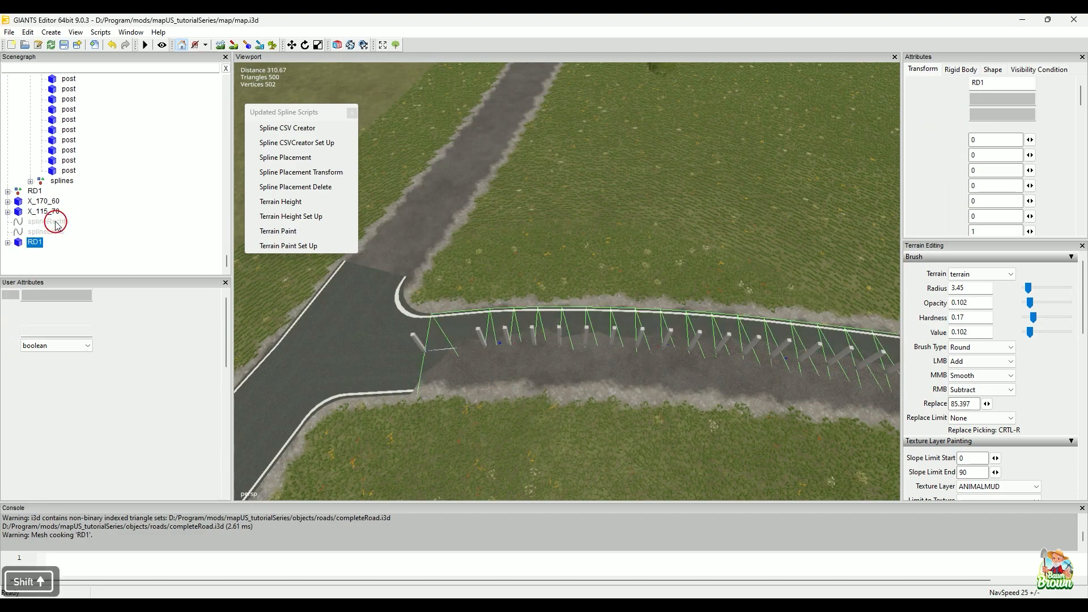
# Group splineRechts, splineLinks and the newly imported RD1 road, and name the group RD2
pyautogui.keyDown('shift'); pyautogui.click(56, 225); pyautogui.keyUp('shift')
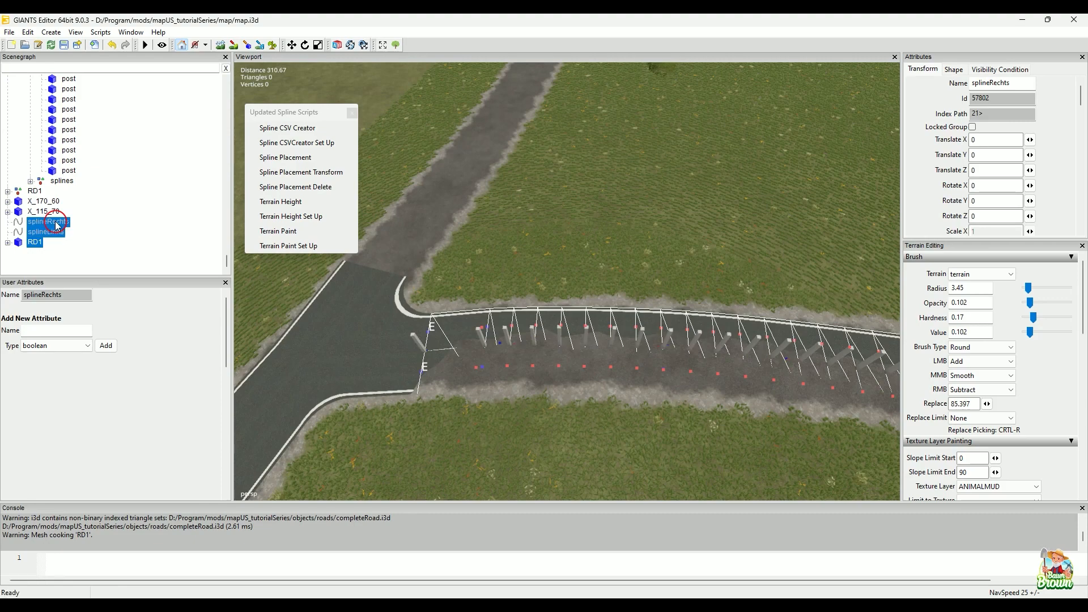
pyautogui.hotkey('ctrl', 'g')
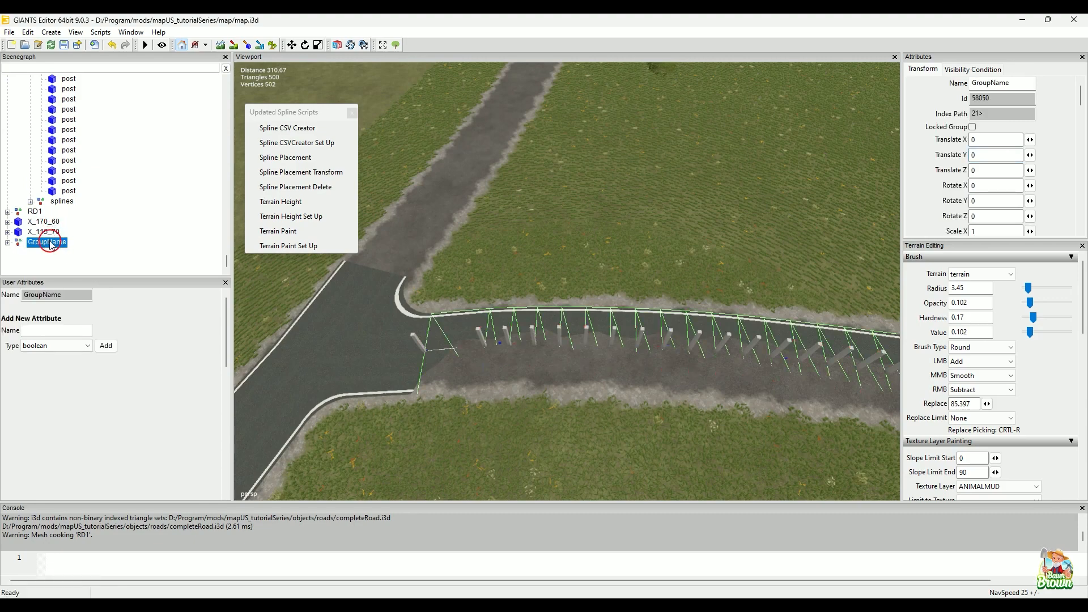
pyautogui.doubleClick(53, 243)
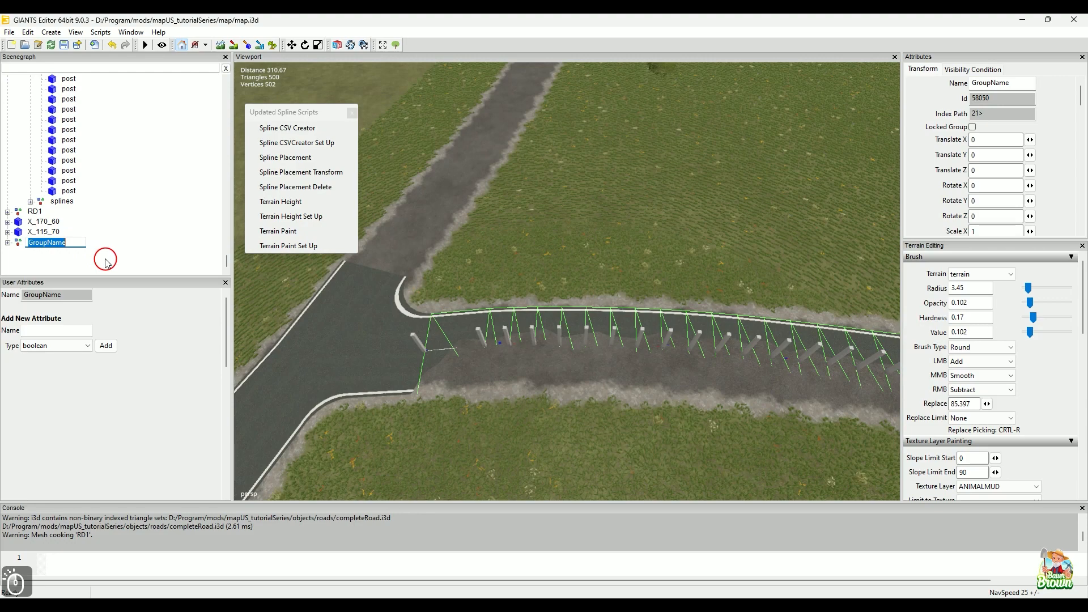
pyautogui.write('RD')
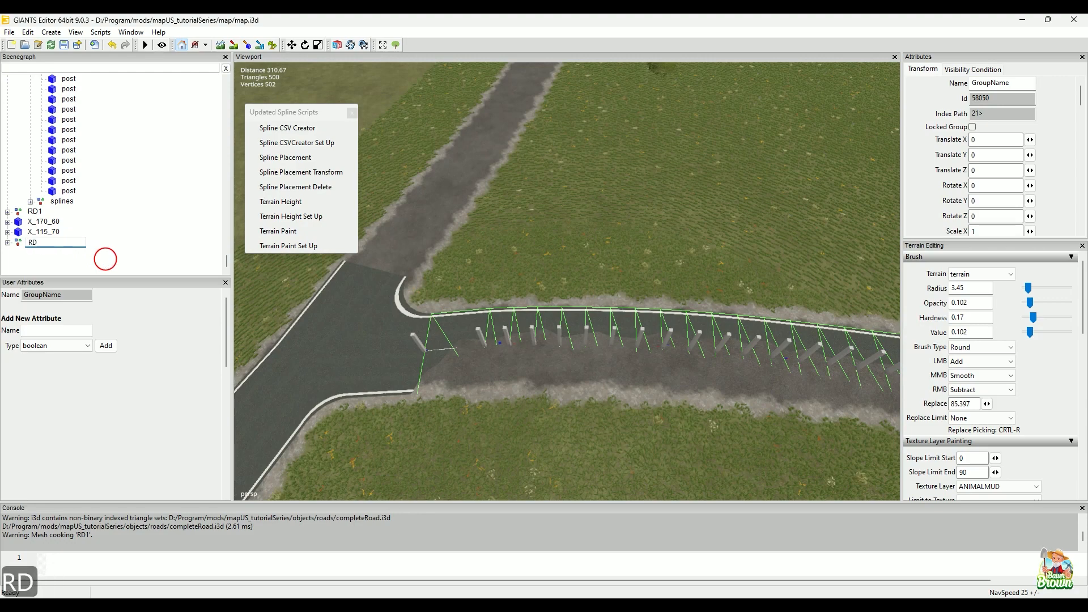
pyautogui.write('2')
pyautogui.press('Return')
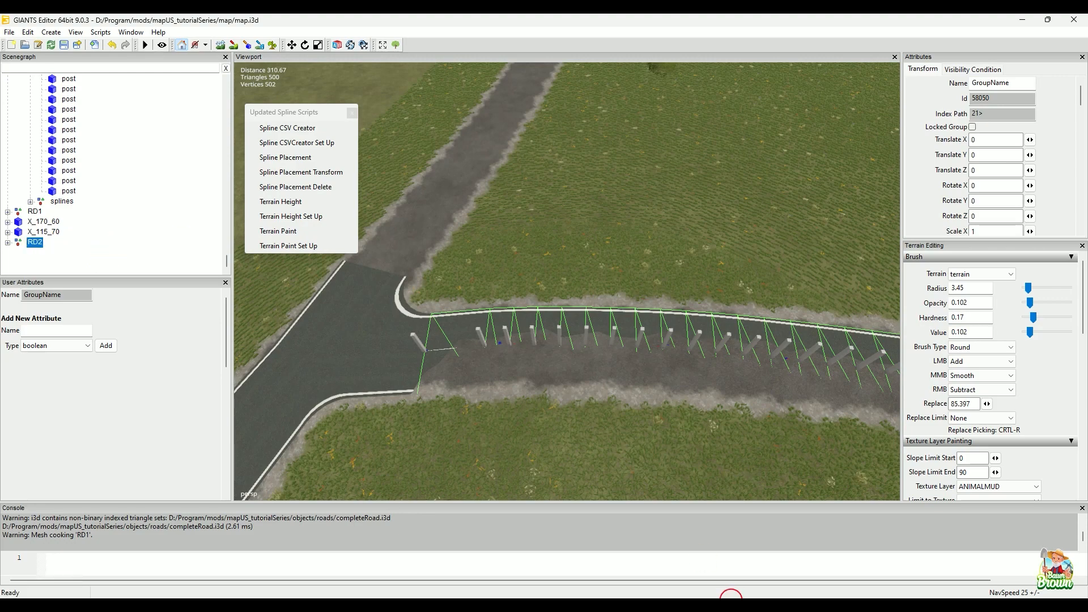
# Switch to SplineStreetConstructor and change the shape name to RD2
pyautogui.moveTo(731, 594)
pyautogui.click(737, 547)
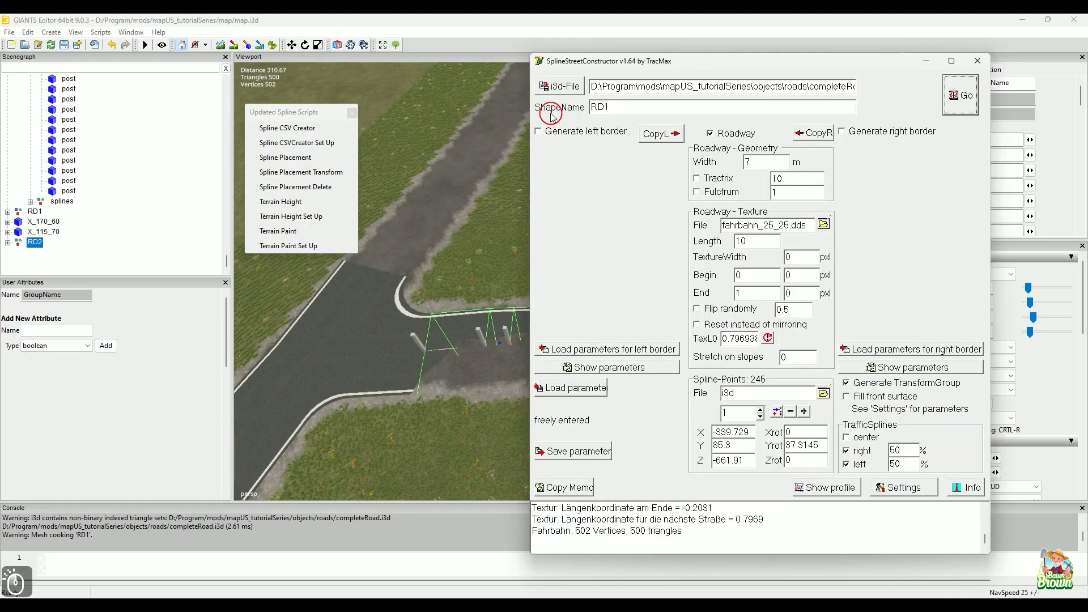
pyautogui.click(647, 111)
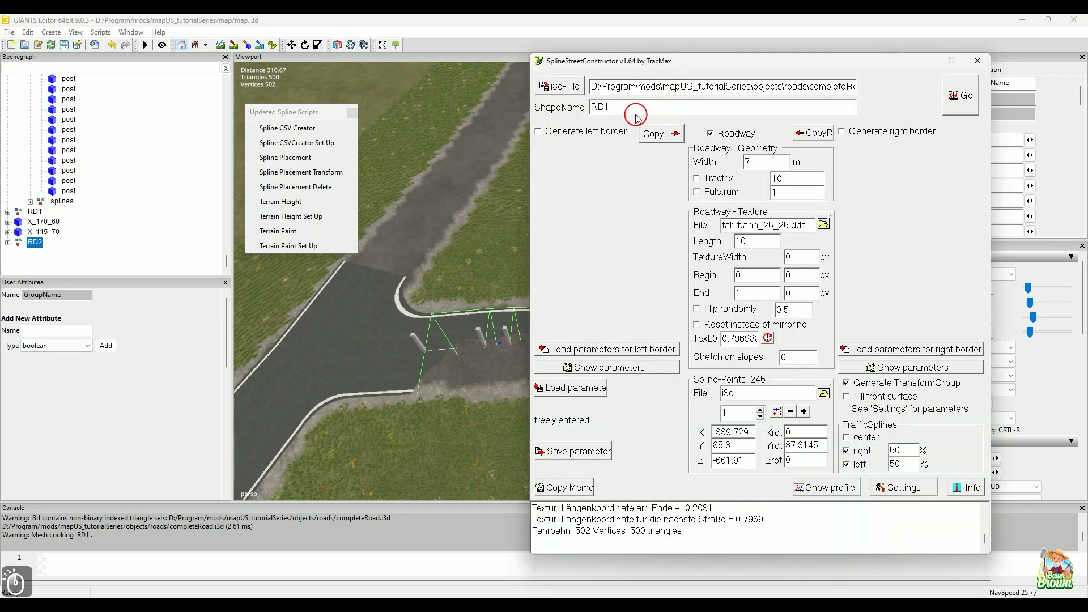
pyautogui.press('BackSpace')
pyautogui.write('2')
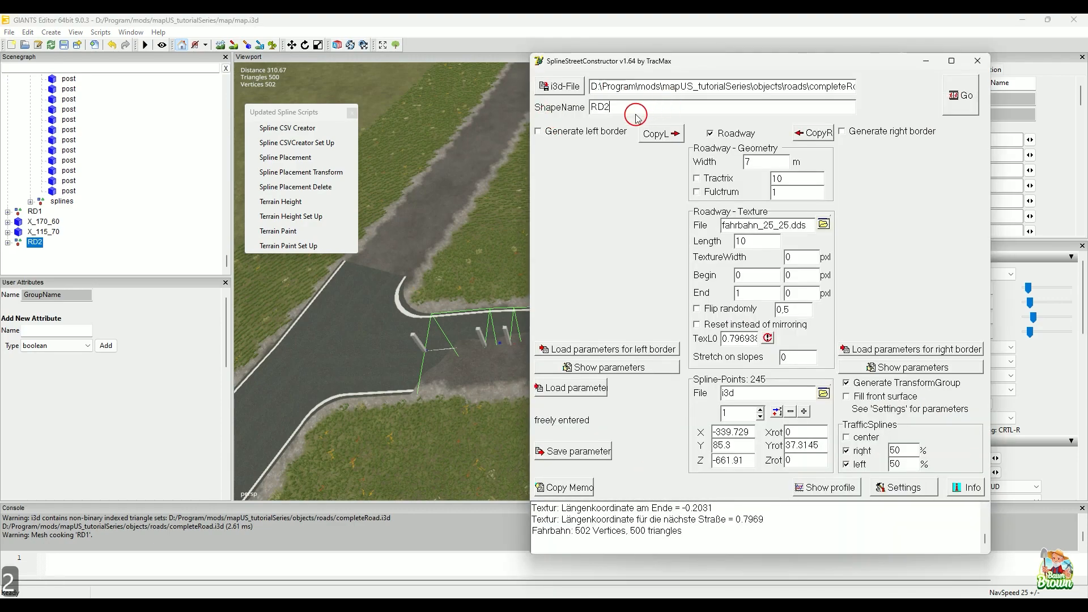
# Change the shape name for the next road section to RD3, then return to GIANTS Editor
pyautogui.press('BackSpace')
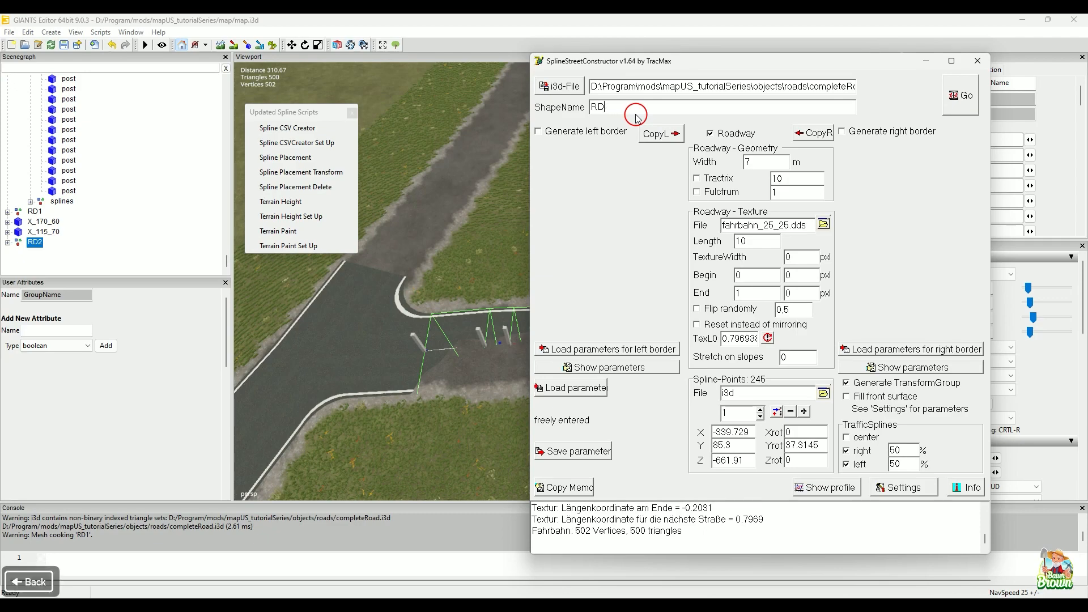
pyautogui.write('3')
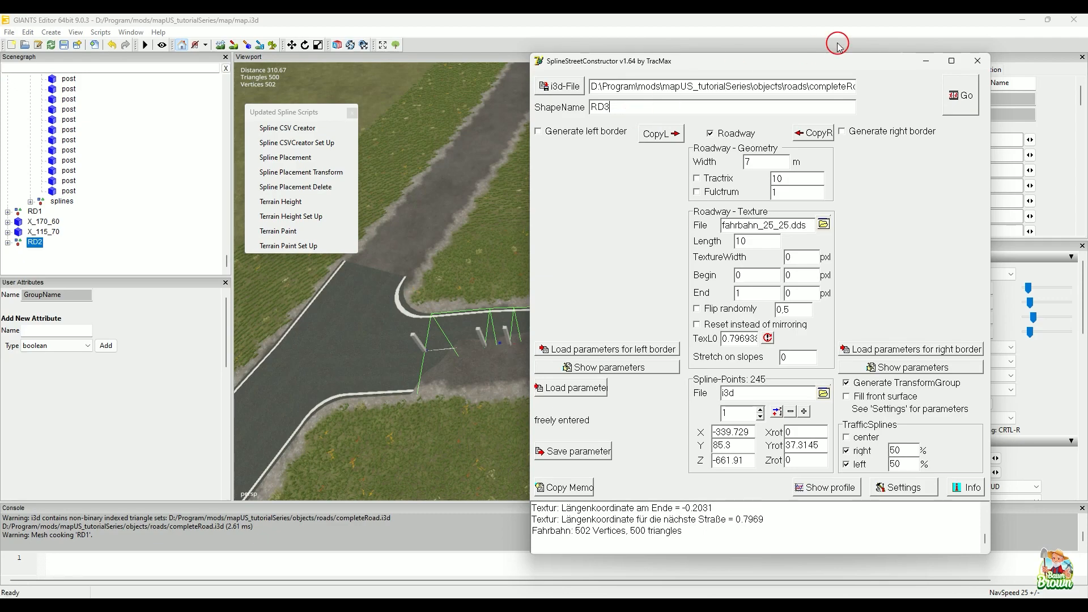
pyautogui.click(926, 61)
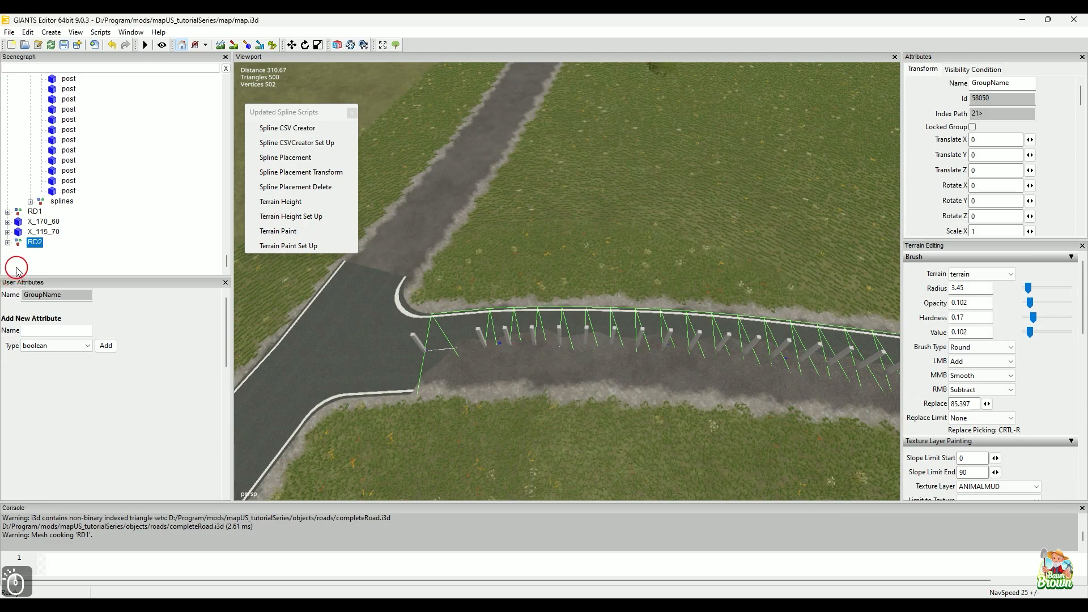
# Rename the RD1 road mesh inside the RD2 group to RD2 and collapse the group
pyautogui.click(5, 248)
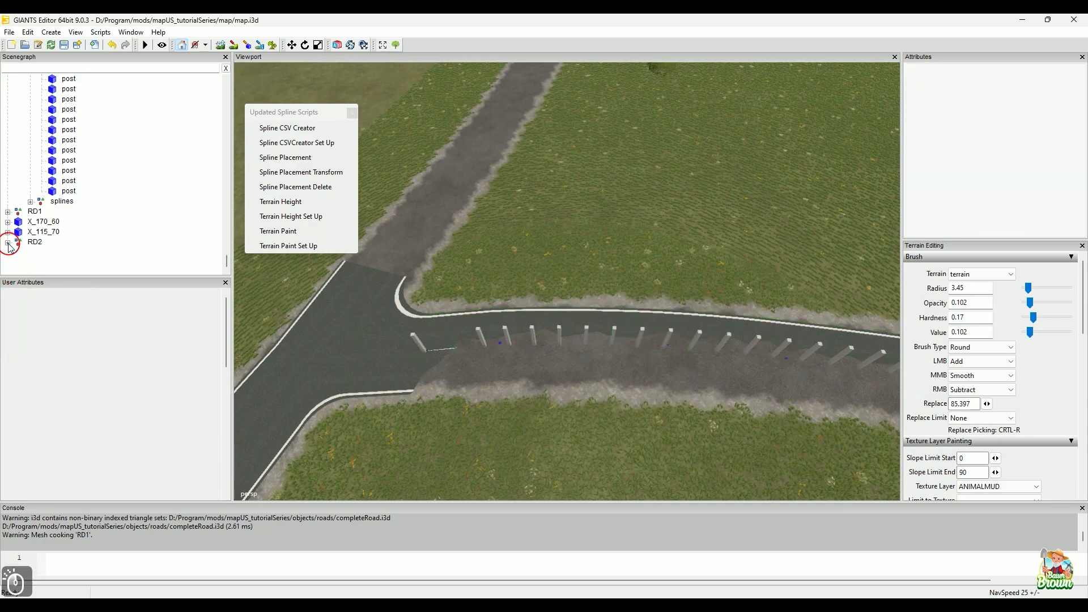
pyautogui.doubleClick(52, 246)
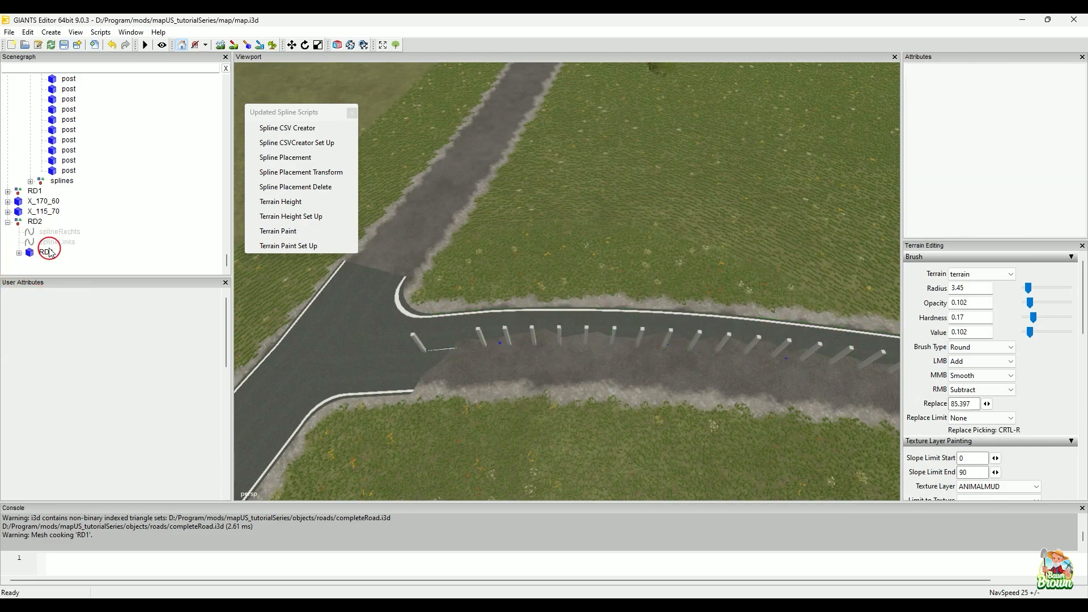
pyautogui.click(50, 252)
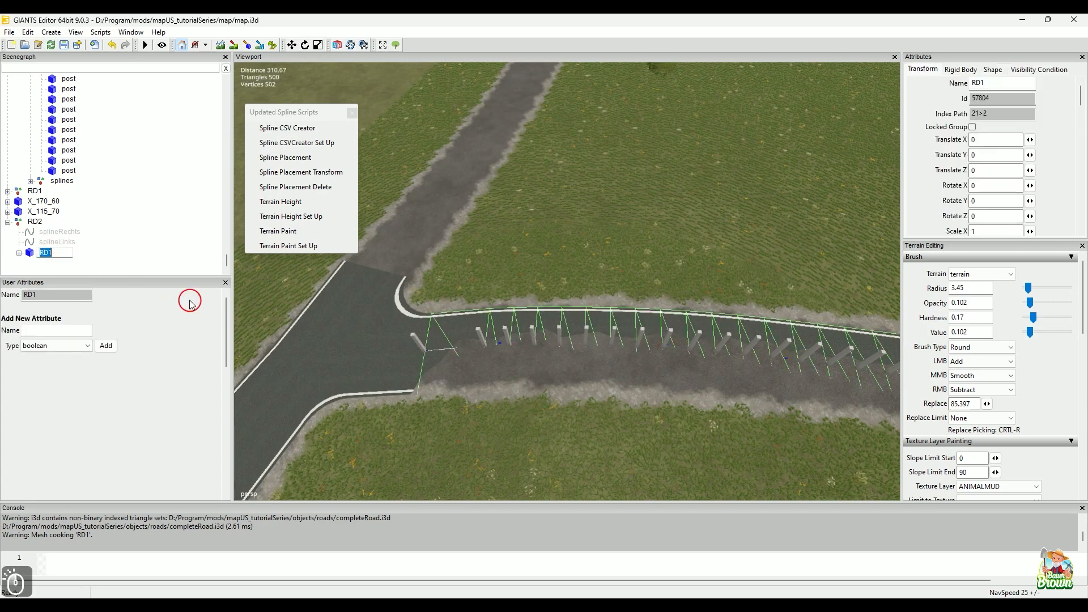
pyautogui.write('RD2')
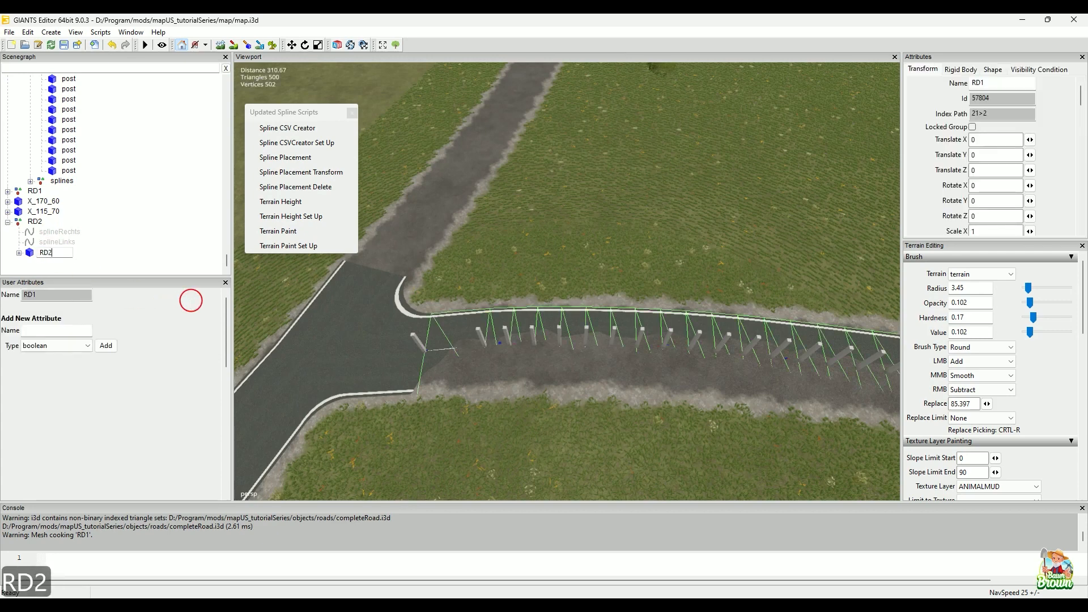
pyautogui.press('Return')
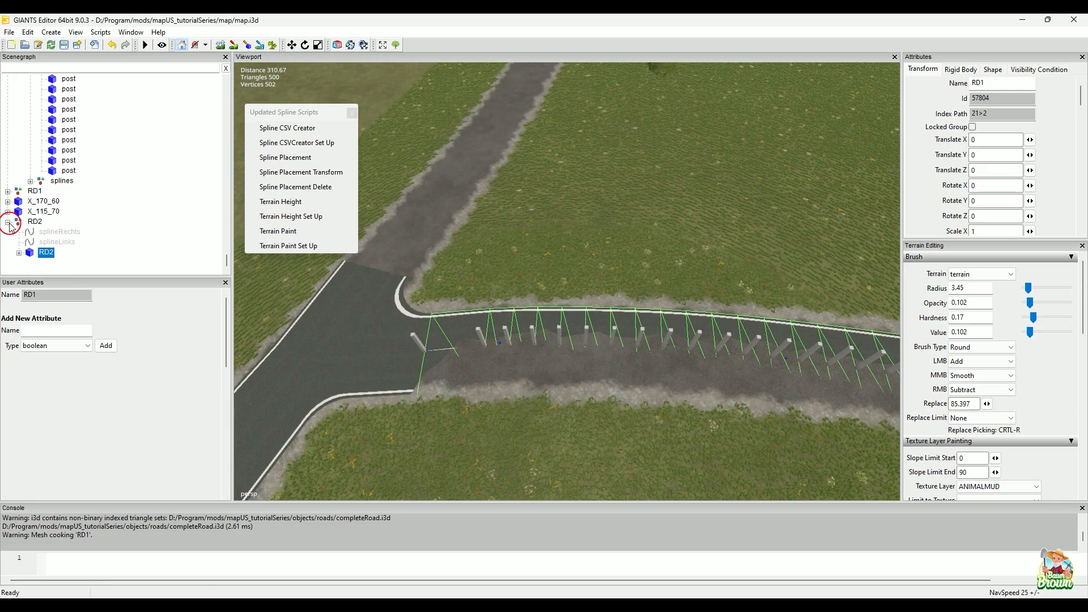
pyautogui.click(9, 223)
# Examine the imported RD2 road along the posts and its joint with the X_170_60 intersection
pyautogui.keyDown('alt'); pyautogui.moveTo(589, 303); pyautogui.dragTo(719, 284); pyautogui.keyUp('alt')
pyautogui.scroll(3, 155, 190)
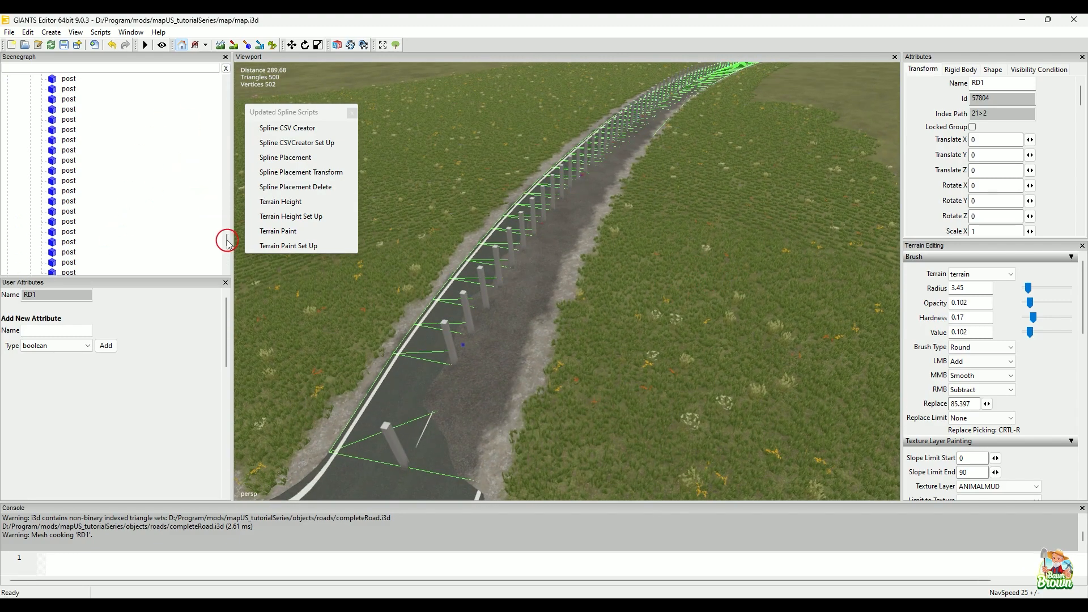
pyautogui.moveTo(226, 239); pyautogui.dragTo(227, 103)
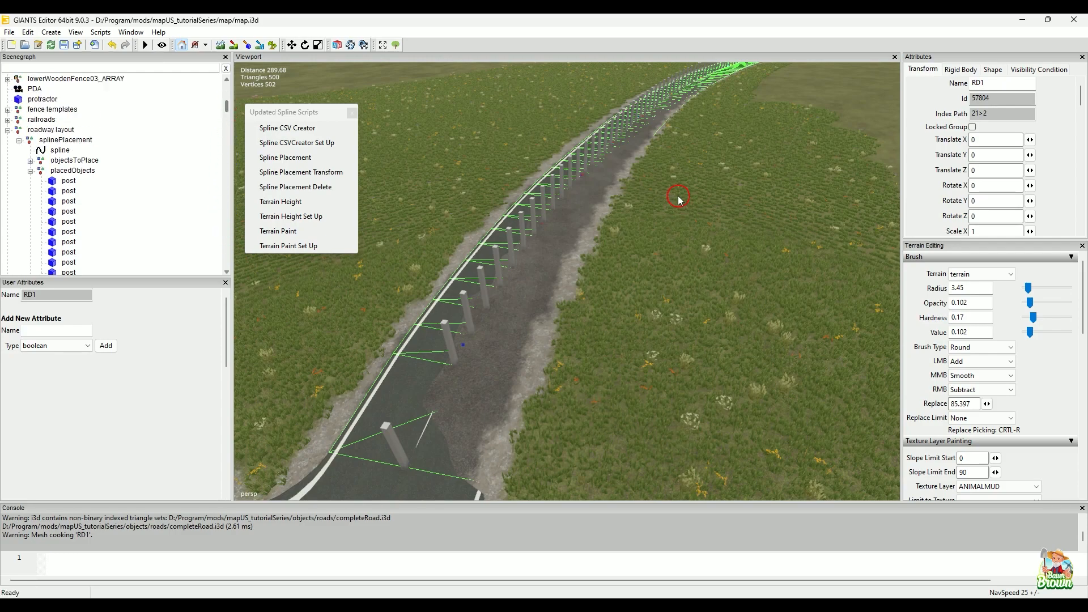
pyautogui.keyDown('alt'); pyautogui.moveTo(681, 199); pyautogui.dragTo(661, 267); pyautogui.keyUp('alt')
pyautogui.keyDown('alt'); pyautogui.moveTo(604, 324); pyautogui.dragTo(614, 282, button='right'); pyautogui.keyUp('alt')
pyautogui.keyDown('alt'); pyautogui.moveTo(646, 243); pyautogui.dragTo(549, 285, button='right'); pyautogui.keyUp('alt')
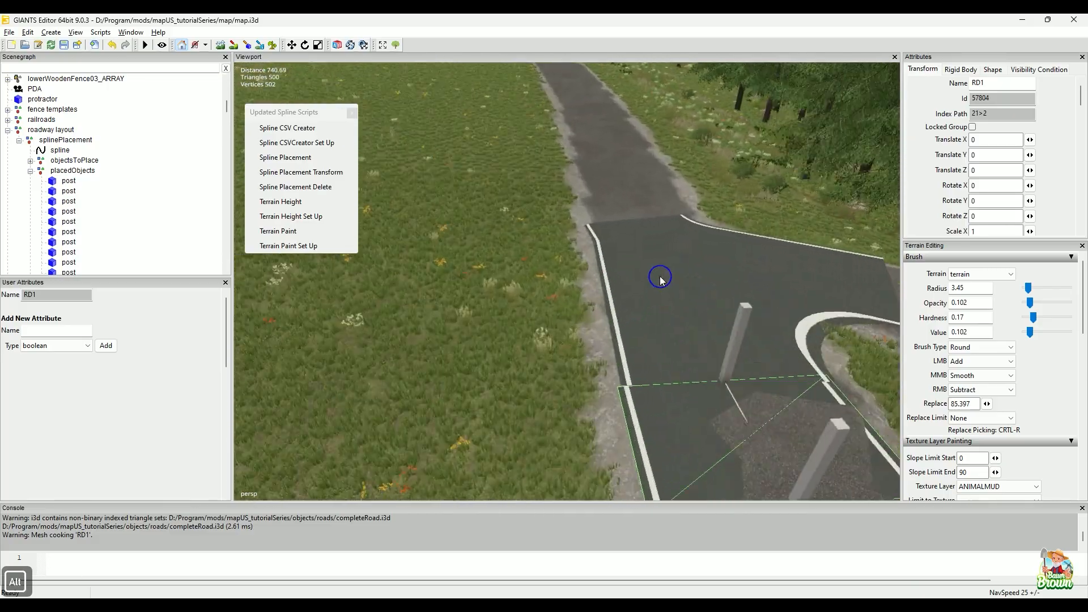
pyautogui.keyDown('alt'); pyautogui.moveTo(661, 278); pyautogui.dragTo(629, 369); pyautogui.keyUp('alt')
pyautogui.keyDown('alt'); pyautogui.moveTo(630, 369); pyautogui.dragTo(712, 310, button='right'); pyautogui.keyUp('alt')
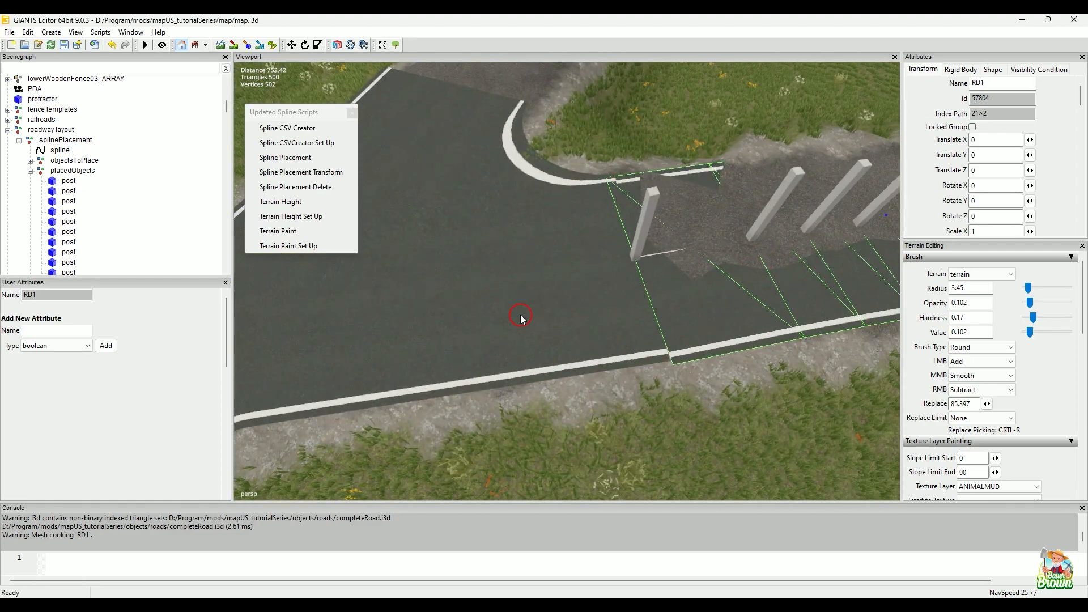
pyautogui.middleClick(536, 337)
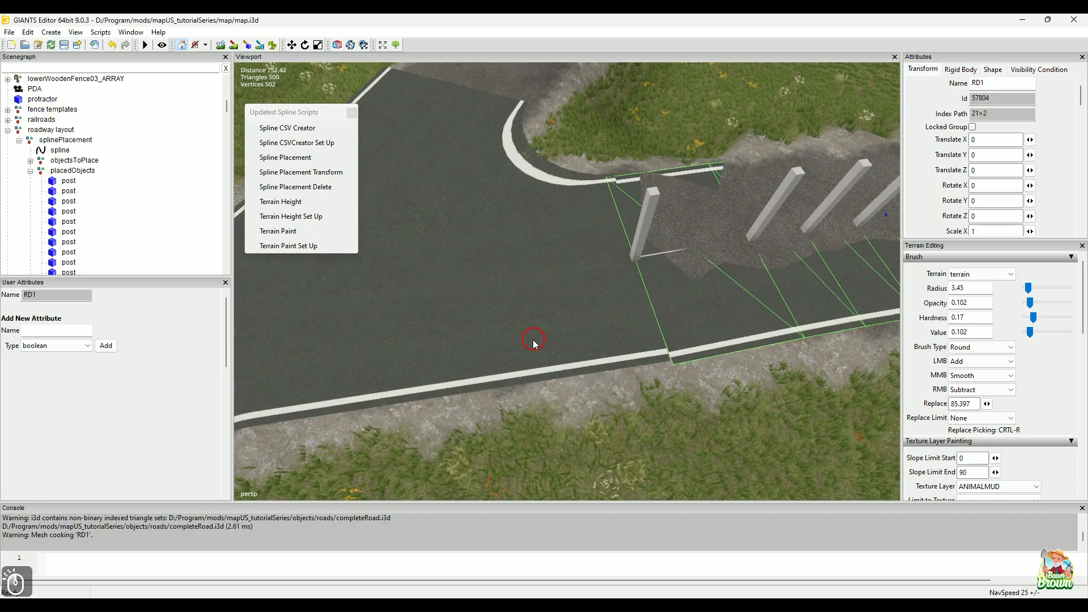
pyautogui.scroll(-3, 535, 311)
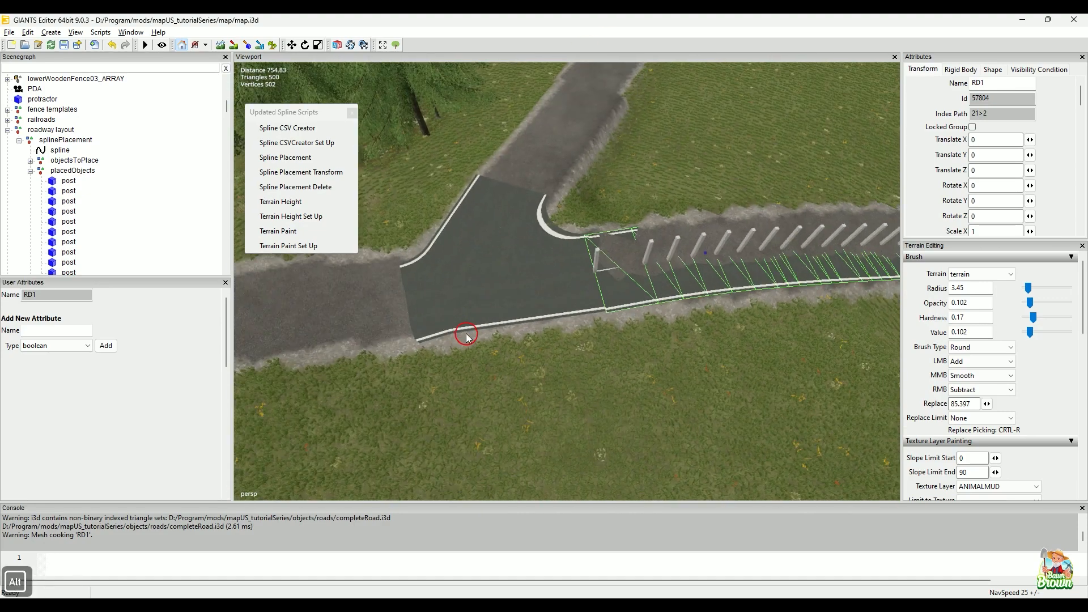
pyautogui.scroll(4, 476, 311)
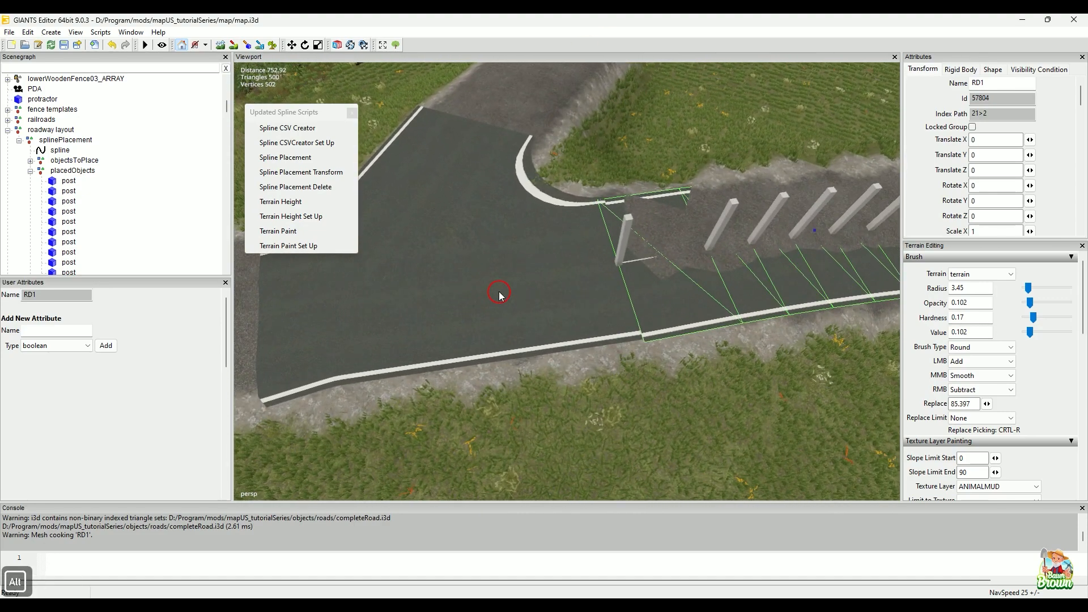
# Nudge the X_170_60 intersection along its local X axis to about X -345.97, Z -671.09 to line up with the RD2 road
pyautogui.click(499, 295)
pyautogui.keyDown('alt'); pyautogui.moveTo(365, 299); pyautogui.dragTo(324, 317, button='right'); pyautogui.keyUp('alt')
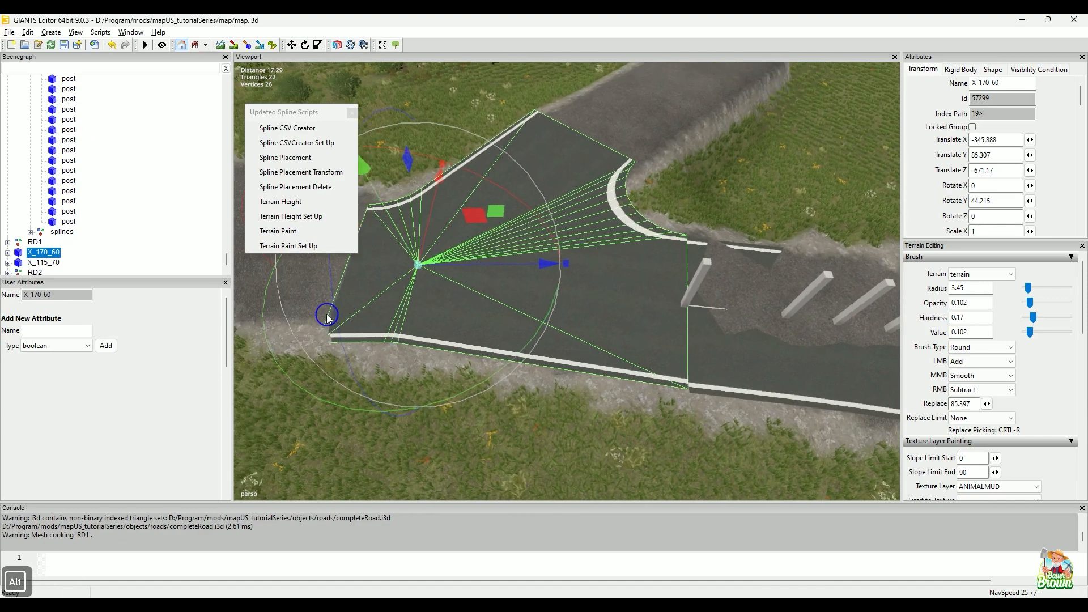
pyautogui.moveTo(439, 193); pyautogui.dragTo(438, 208)
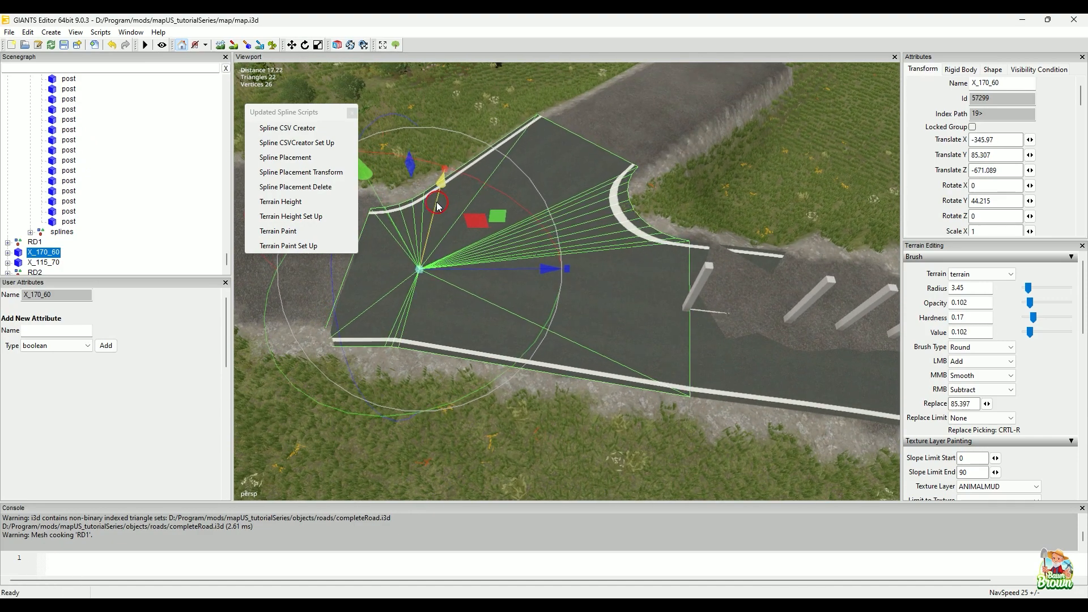
pyautogui.click(754, 146)
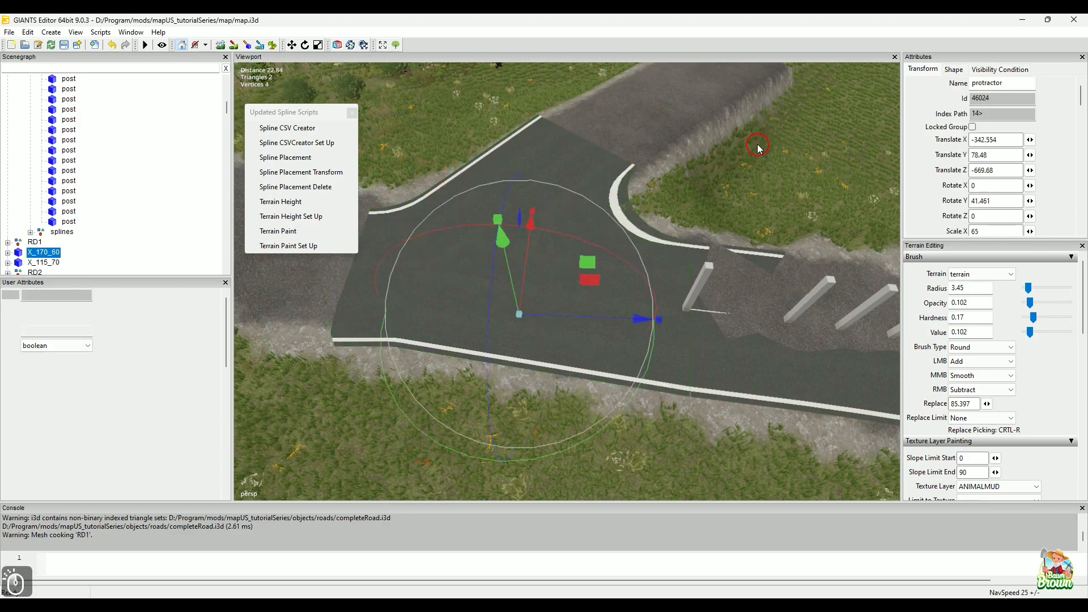
# Examine the joint between the X_170_60 intersection and RD2, its edge lines and the posts along the road's start
pyautogui.keyDown('alt'); pyautogui.moveTo(787, 200); pyautogui.dragTo(576, 214); pyautogui.keyUp('alt')
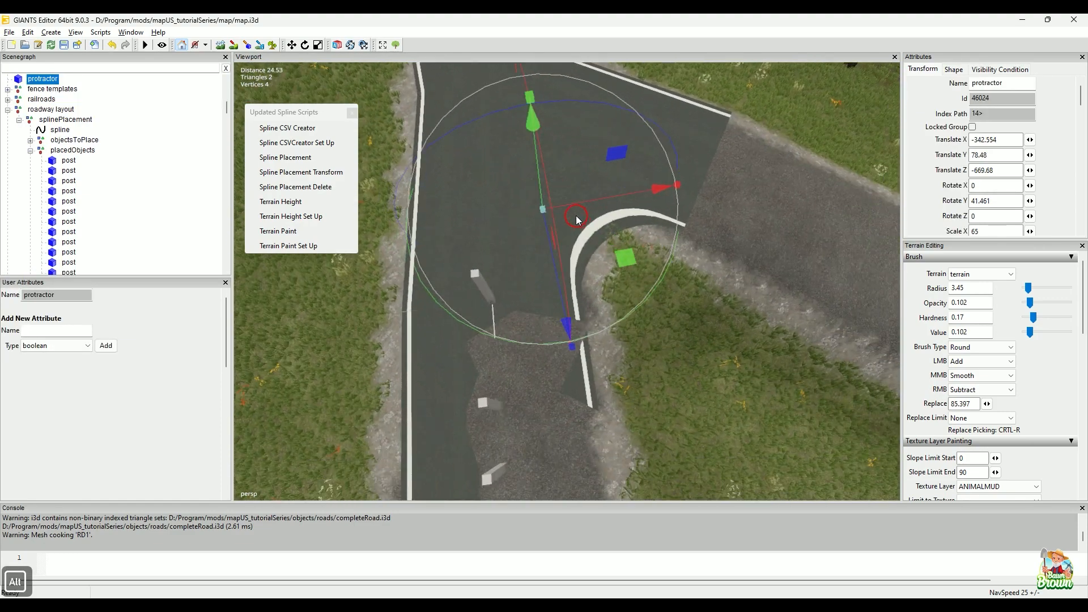
pyautogui.keyDown('alt'); pyautogui.moveTo(623, 319); pyautogui.dragTo(606, 303, button='right'); pyautogui.keyUp('alt')
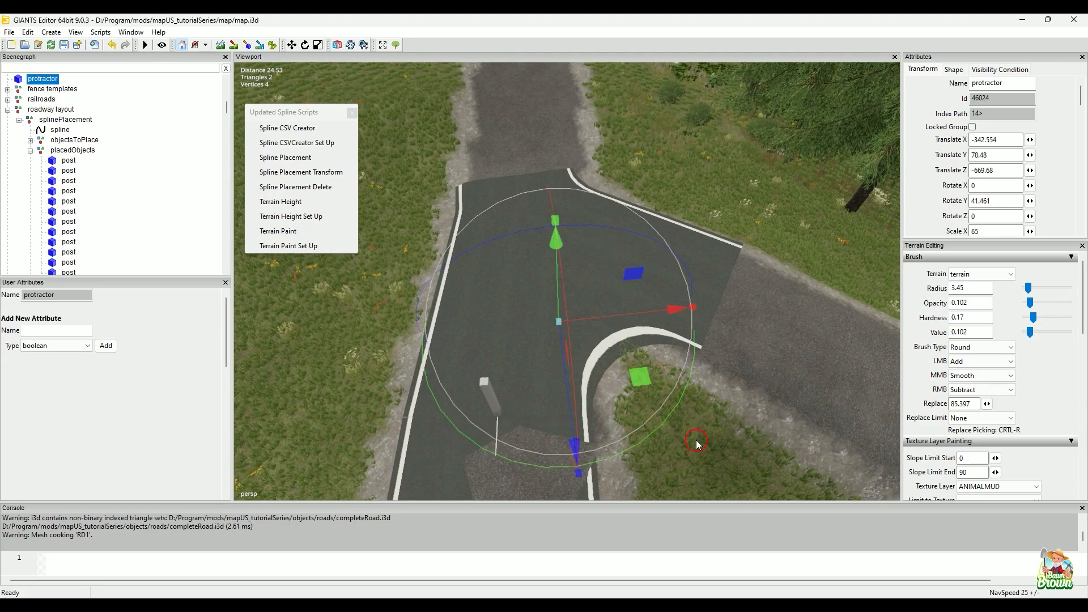
pyautogui.keyDown('alt'); pyautogui.moveTo(536, 392); pyautogui.dragTo(604, 426, button='right'); pyautogui.keyUp('alt')
pyautogui.keyDown('alt'); pyautogui.moveTo(601, 428); pyautogui.dragTo(589, 386, button='middle'); pyautogui.keyUp('alt')
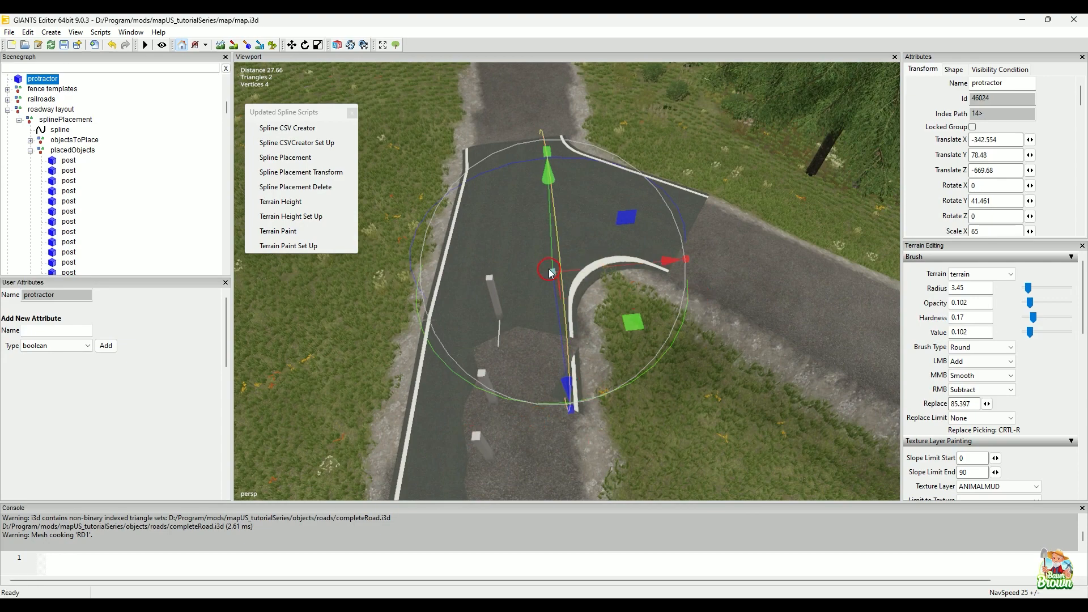
pyautogui.keyDown('alt'); pyautogui.moveTo(528, 285); pyautogui.dragTo(552, 369, button='middle'); pyautogui.keyUp('alt')
pyautogui.moveTo(552, 369)
pyautogui.keyDown('alt'); pyautogui.mouseDown()
pyautogui.moveTo(588, 369)
pyautogui.moveTo(486, 444)
pyautogui.mouseUp(); pyautogui.keyUp('alt')
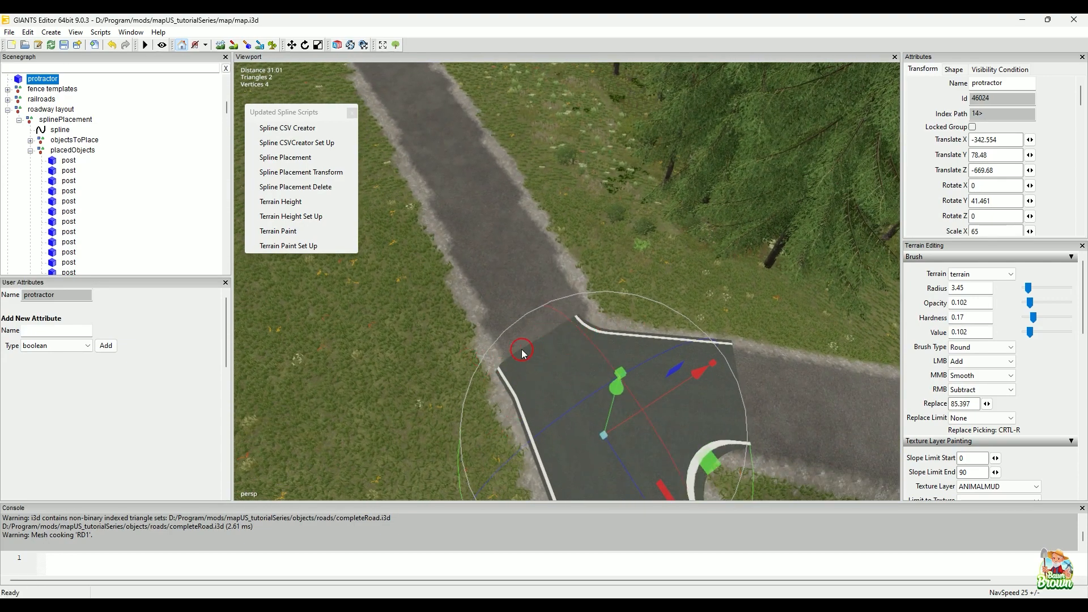
pyautogui.keyDown('alt'); pyautogui.moveTo(493, 381); pyautogui.dragTo(592, 334); pyautogui.keyUp('alt')
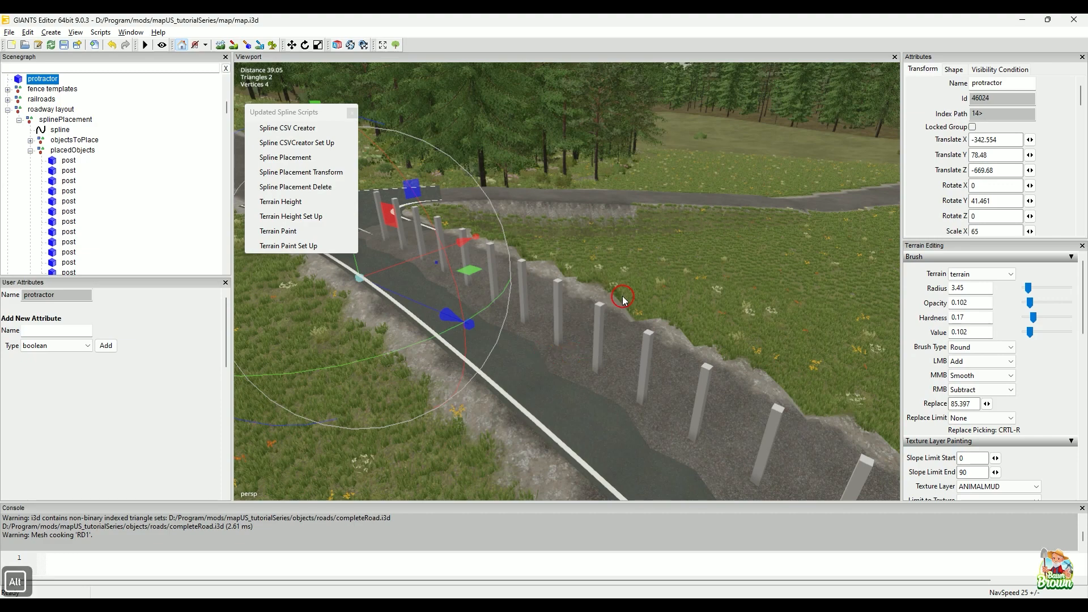
pyautogui.keyDown('alt'); pyautogui.moveTo(613, 301); pyautogui.dragTo(694, 370); pyautogui.keyUp('alt')
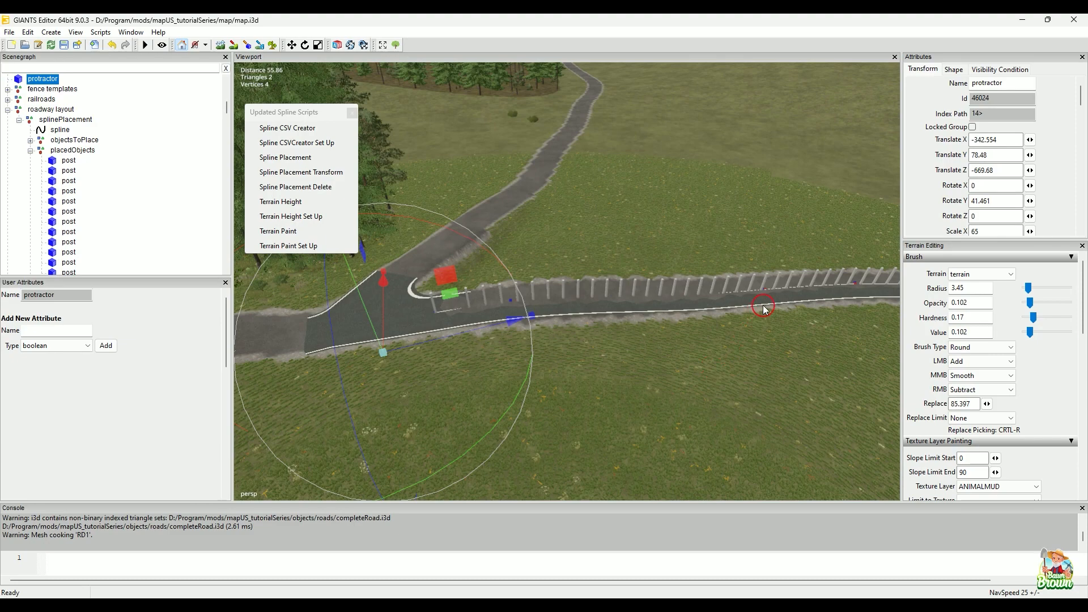
pyautogui.moveTo(559, 329); pyautogui.dragTo(685, 459, button='right')
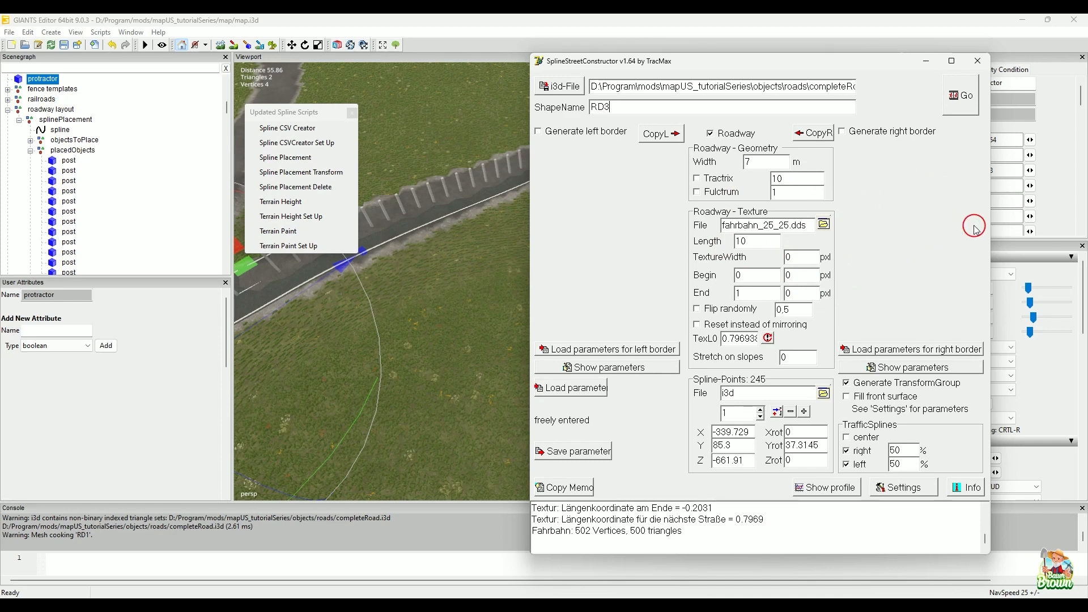
pyautogui.click(922, 71)
pyautogui.keyDown('alt'); pyautogui.moveTo(549, 301); pyautogui.dragTo(711, 353); pyautogui.keyUp('alt')
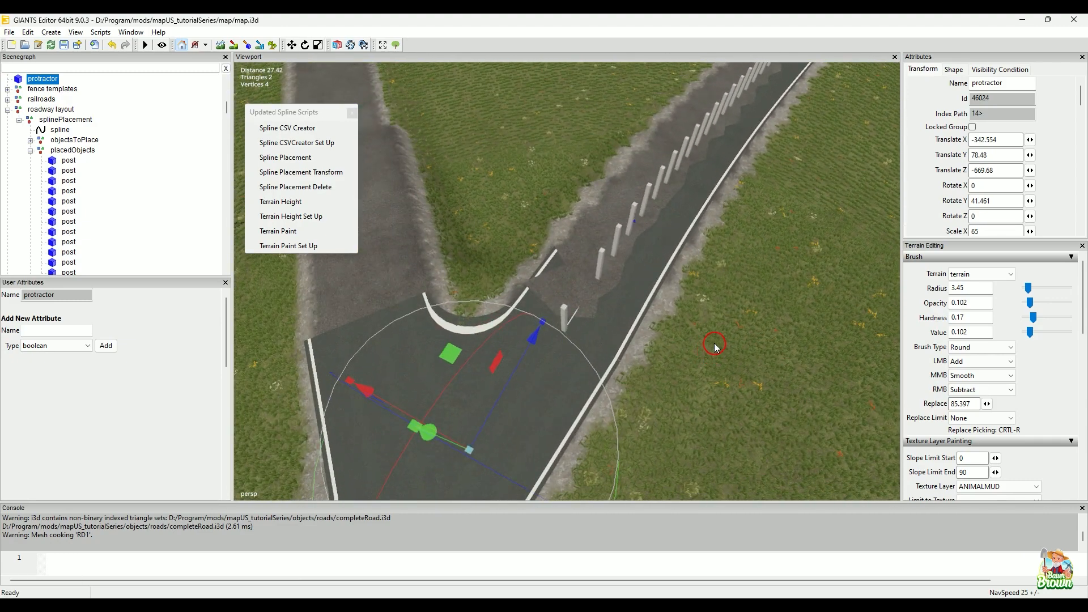
pyautogui.keyDown('alt'); pyautogui.moveTo(741, 294); pyautogui.dragTo(660, 269); pyautogui.keyUp('alt')
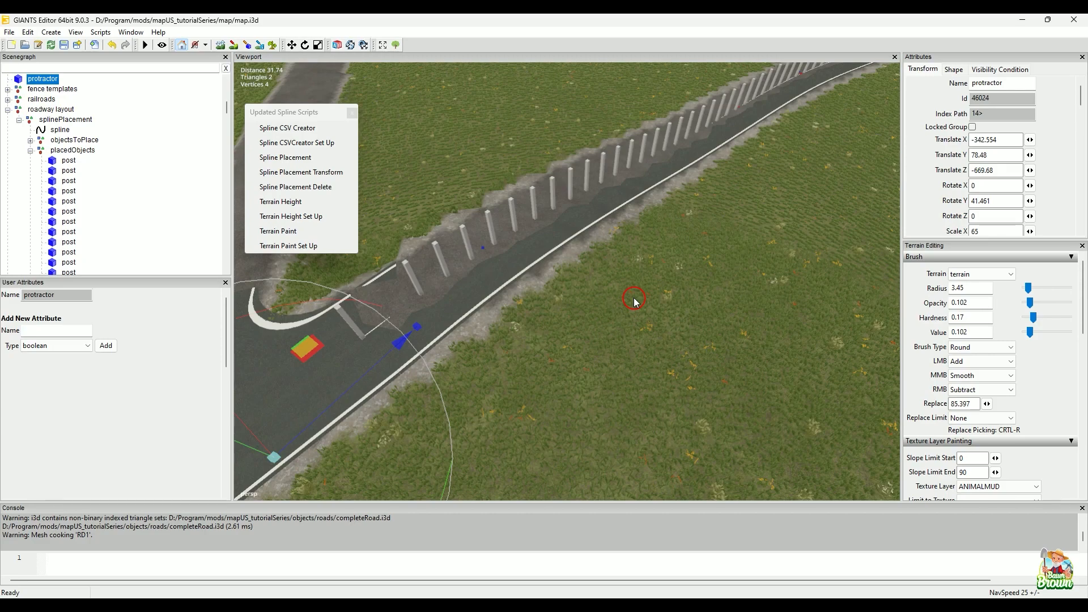
# Follow the RD2 road from the X_170_60 intersection to the far junction, checking its surface against the terrain and posts
pyautogui.keyDown('alt'); pyautogui.moveTo(754, 224); pyautogui.dragTo(650, 354, button='right'); pyautogui.keyUp('alt')
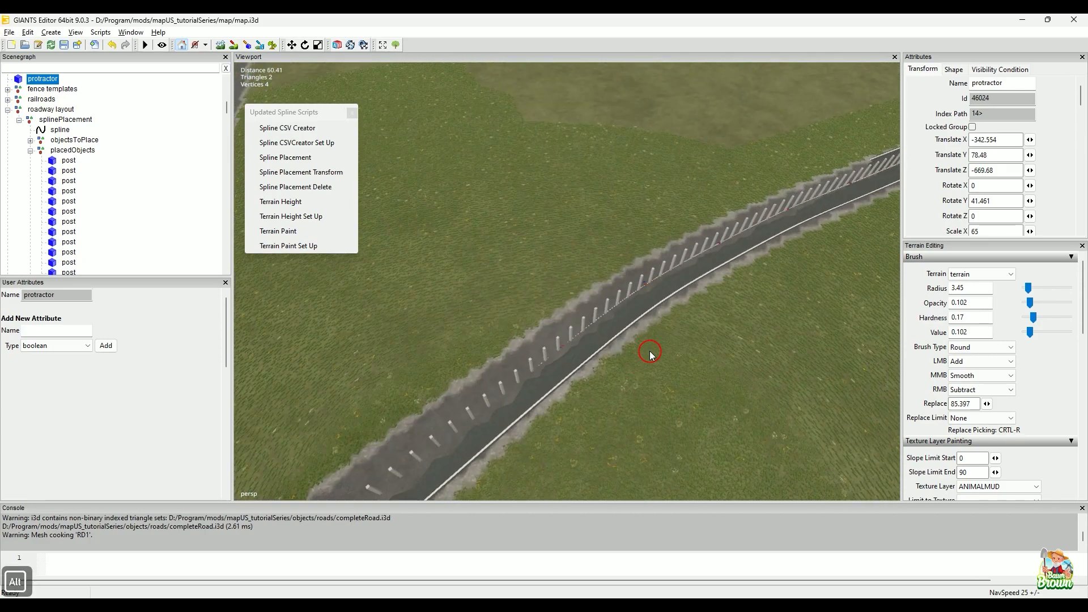
pyautogui.keyDown('alt'); pyautogui.moveTo(650, 354); pyautogui.dragTo(498, 356); pyautogui.keyUp('alt')
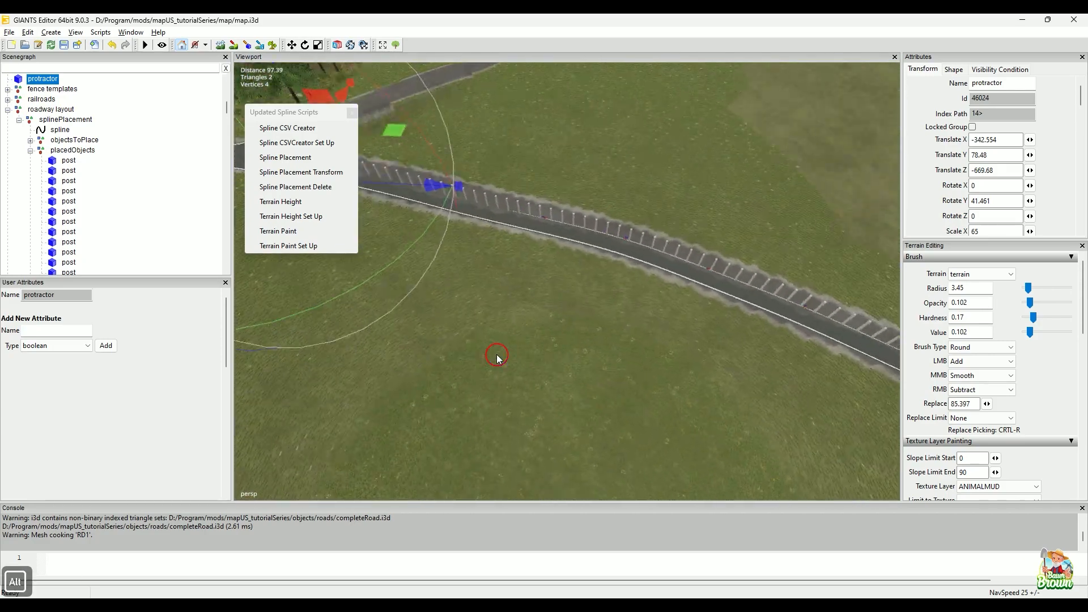
pyautogui.keyDown('alt'); pyautogui.moveTo(442, 338); pyautogui.dragTo(646, 369, button='middle'); pyautogui.keyUp('alt')
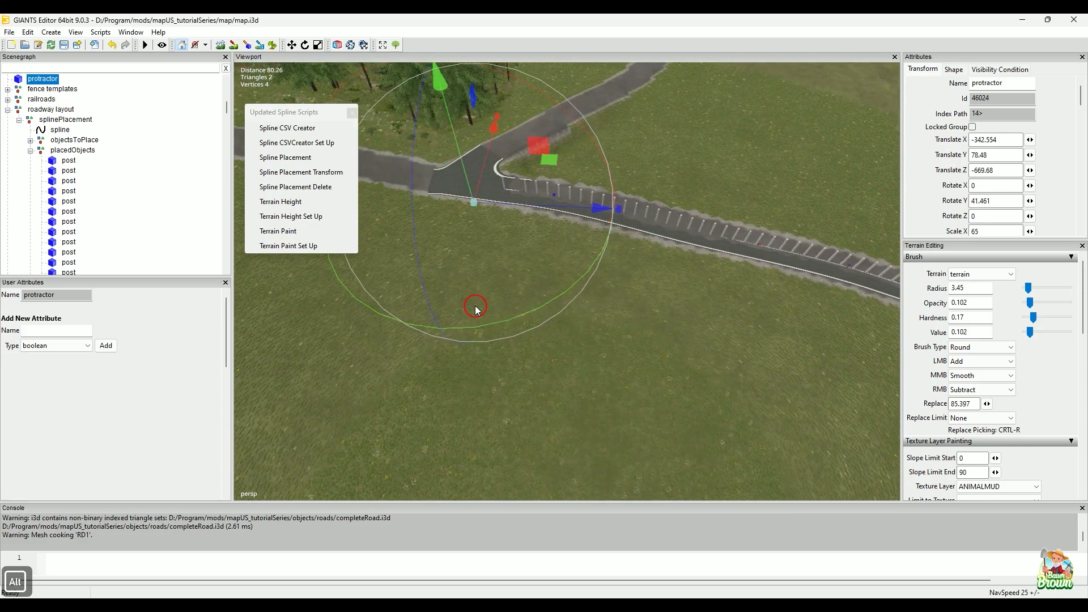
pyautogui.keyDown('alt'); pyautogui.moveTo(758, 326); pyautogui.dragTo(792, 359); pyautogui.keyUp('alt')
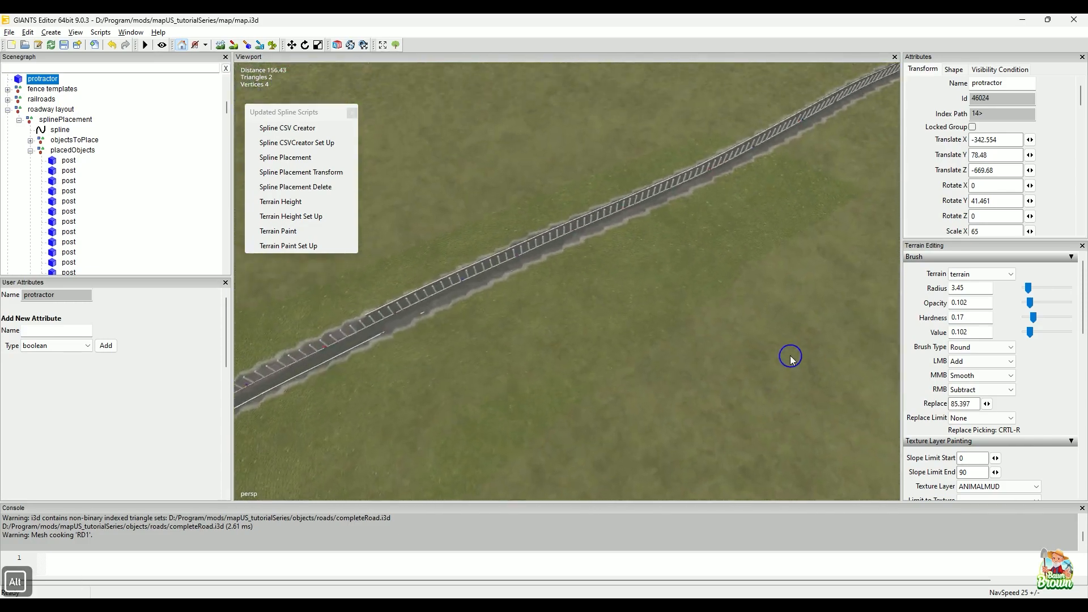
pyautogui.keyDown('alt'); pyautogui.moveTo(792, 360); pyautogui.dragTo(532, 415, button='middle'); pyautogui.keyUp('alt')
pyautogui.keyDown('alt'); pyautogui.moveTo(533, 416); pyautogui.dragTo(642, 385); pyautogui.keyUp('alt')
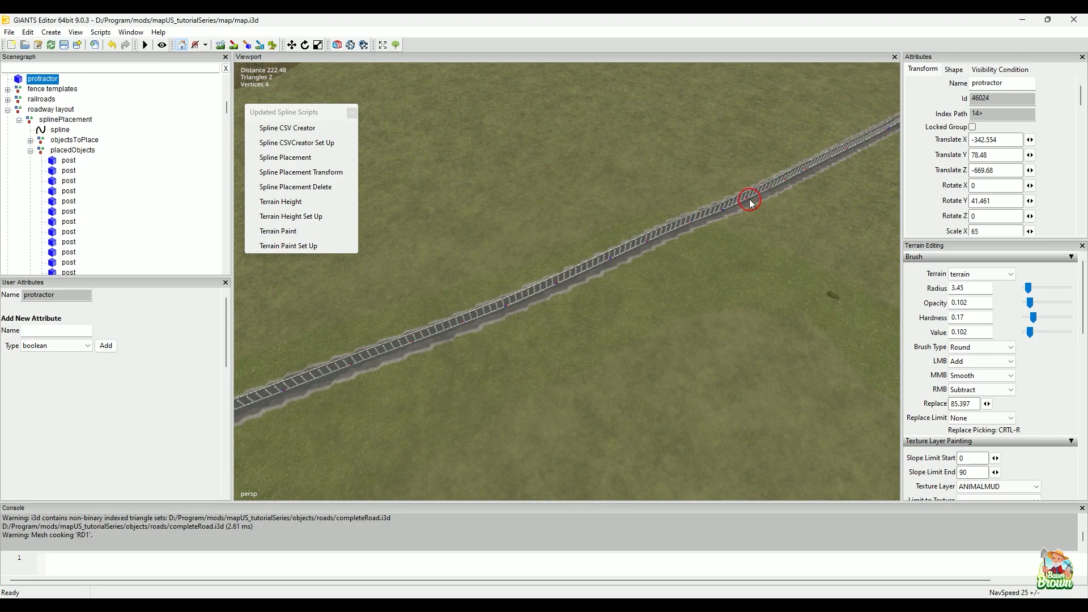
pyautogui.keyDown('alt'); pyautogui.moveTo(749, 177); pyautogui.dragTo(705, 221); pyautogui.keyUp('alt')
pyautogui.keyDown('alt'); pyautogui.moveTo(704, 220); pyautogui.dragTo(494, 331, button='middle'); pyautogui.keyUp('alt')
pyautogui.keyDown('alt'); pyautogui.moveTo(493, 331); pyautogui.dragTo(734, 301); pyautogui.keyUp('alt')
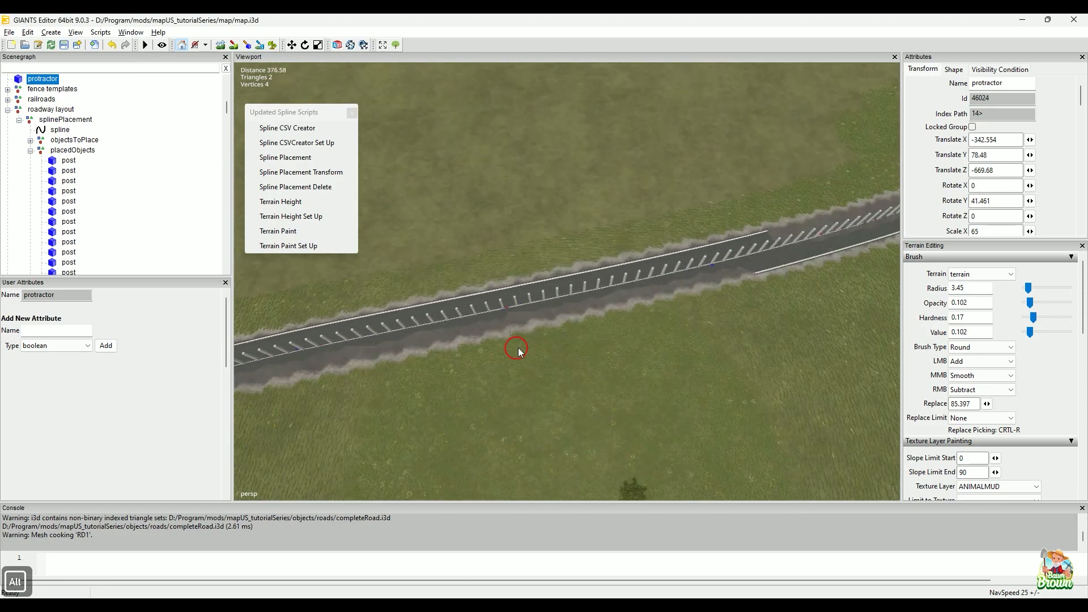
pyautogui.keyDown('alt'); pyautogui.moveTo(734, 301); pyautogui.dragTo(515, 372, button='middle'); pyautogui.keyUp('alt')
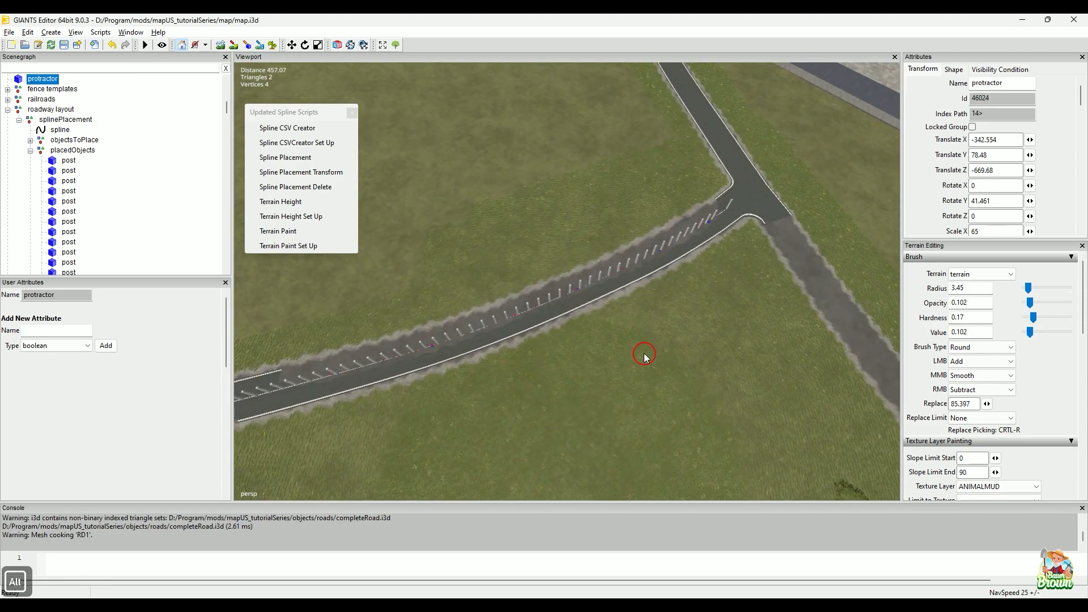
pyautogui.keyDown('alt'); pyautogui.moveTo(644, 356); pyautogui.dragTo(705, 318); pyautogui.keyUp('alt')
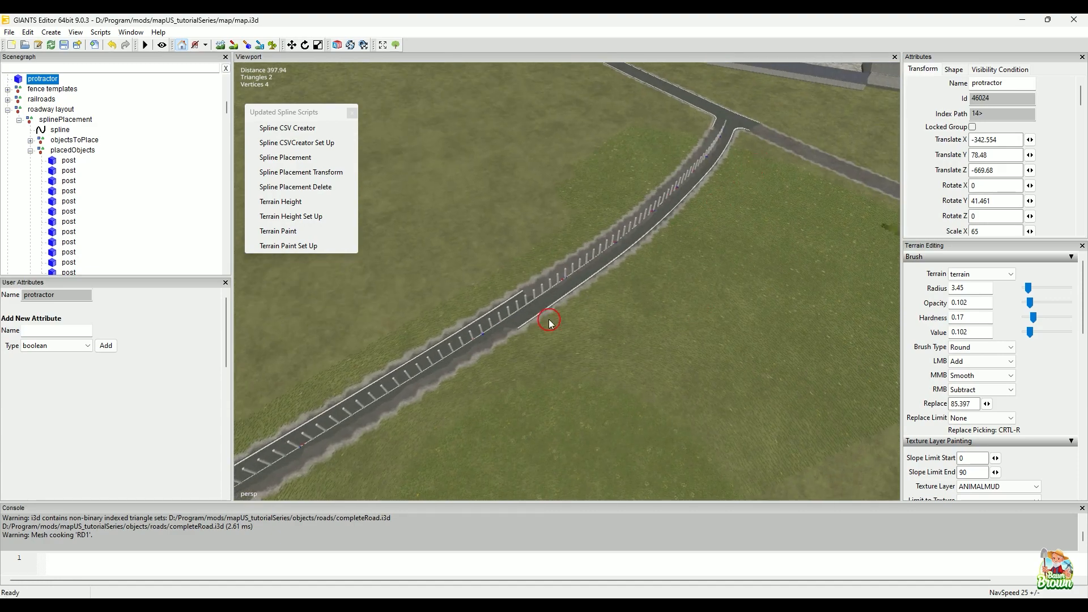
# Examine the whole RD2 route from above, from the far junction back to the X_170_60 intersection
pyautogui.keyDown('alt'); pyautogui.moveTo(627, 316); pyautogui.dragTo(457, 437, button='middle'); pyautogui.keyUp('alt')
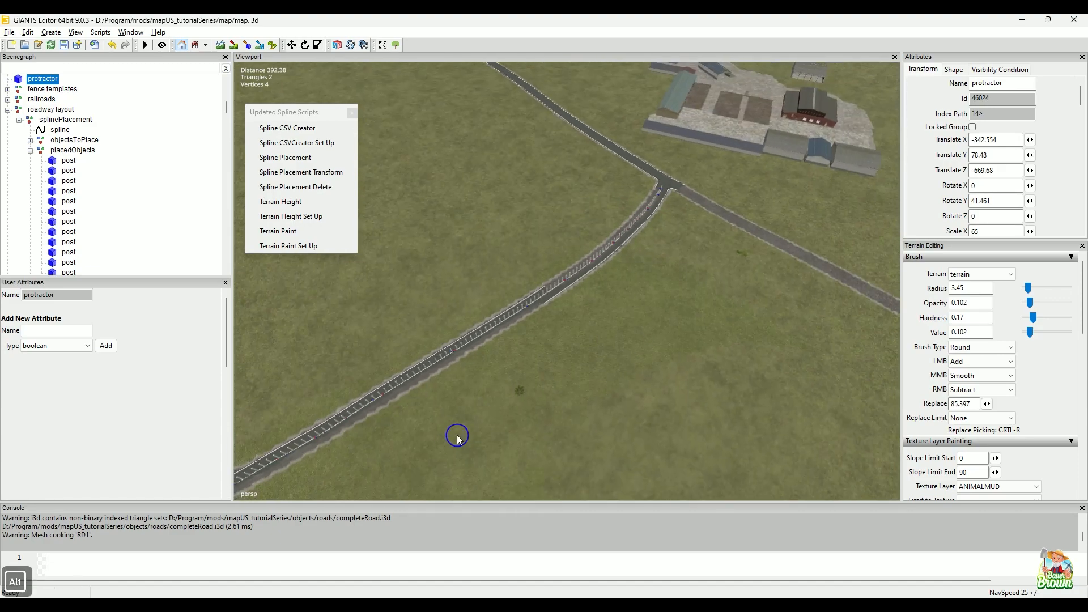
pyautogui.keyDown('alt'); pyautogui.moveTo(458, 436); pyautogui.dragTo(467, 430, button='right'); pyautogui.keyUp('alt')
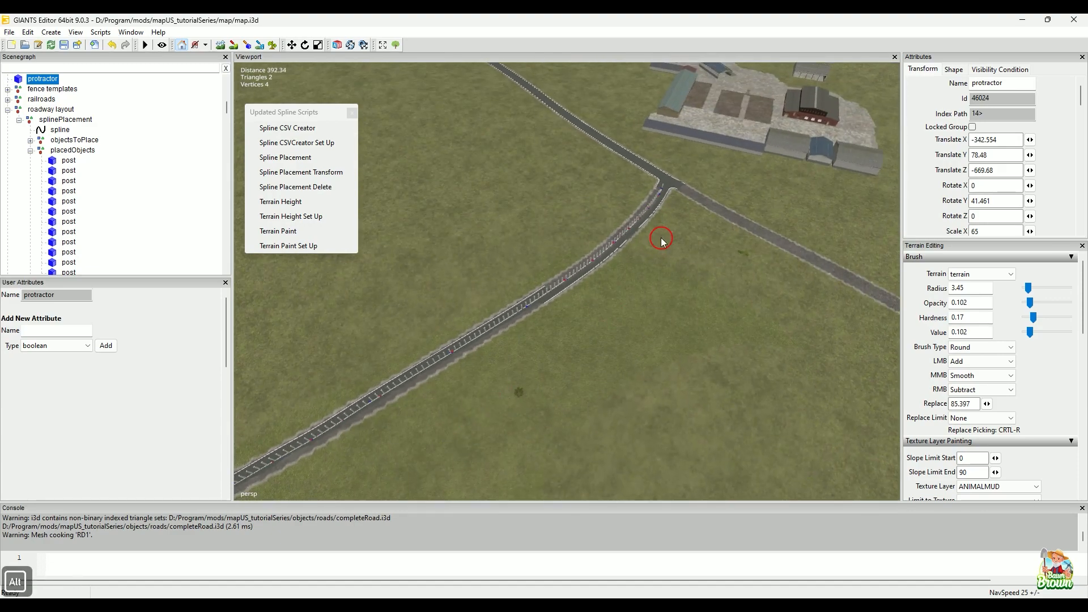
pyautogui.keyDown('alt'); pyautogui.moveTo(672, 229); pyautogui.dragTo(472, 450); pyautogui.keyUp('alt')
pyautogui.keyDown('alt'); pyautogui.moveTo(685, 382); pyautogui.dragTo(577, 343); pyautogui.keyUp('alt')
pyautogui.keyDown('alt'); pyautogui.moveTo(577, 343); pyautogui.dragTo(884, 279, button='middle'); pyautogui.keyUp('alt')
pyautogui.keyDown('alt'); pyautogui.moveTo(655, 322); pyautogui.dragTo(508, 431, button='right'); pyautogui.keyUp('alt')
pyautogui.keyDown('alt'); pyautogui.moveTo(652, 364); pyautogui.dragTo(541, 453, button='middle'); pyautogui.keyUp('alt')
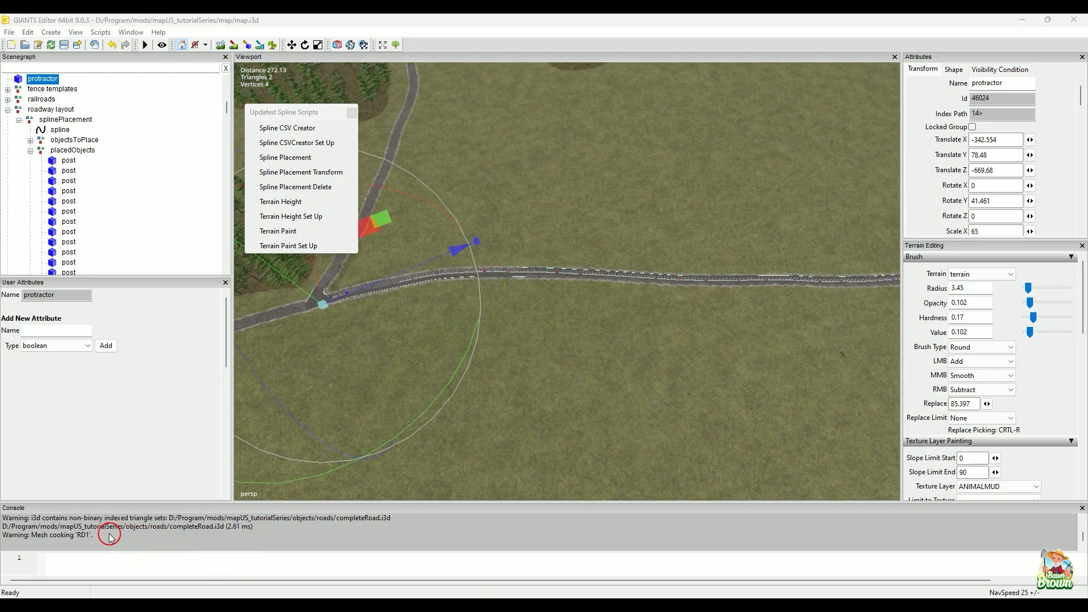
pyautogui.moveTo(327, 331)
pyautogui.mouseDown()
pyautogui.moveTo(399, 305)
pyautogui.moveTo(519, 294)
pyautogui.moveTo(787, 304)
pyautogui.mouseUp()
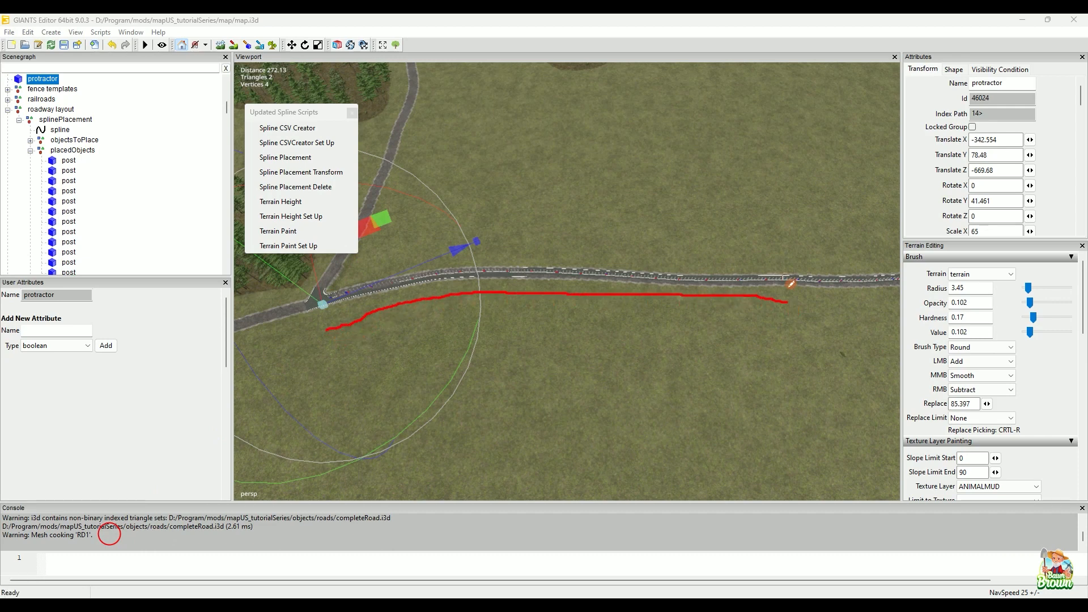
pyautogui.moveTo(781, 261); pyautogui.dragTo(790, 323)
pyautogui.moveTo(874, 228); pyautogui.dragTo(890, 297)
pyautogui.moveTo(788, 294)
pyautogui.mouseDown()
pyautogui.moveTo(853, 274)
pyautogui.moveTo(868, 294)
pyautogui.mouseUp()
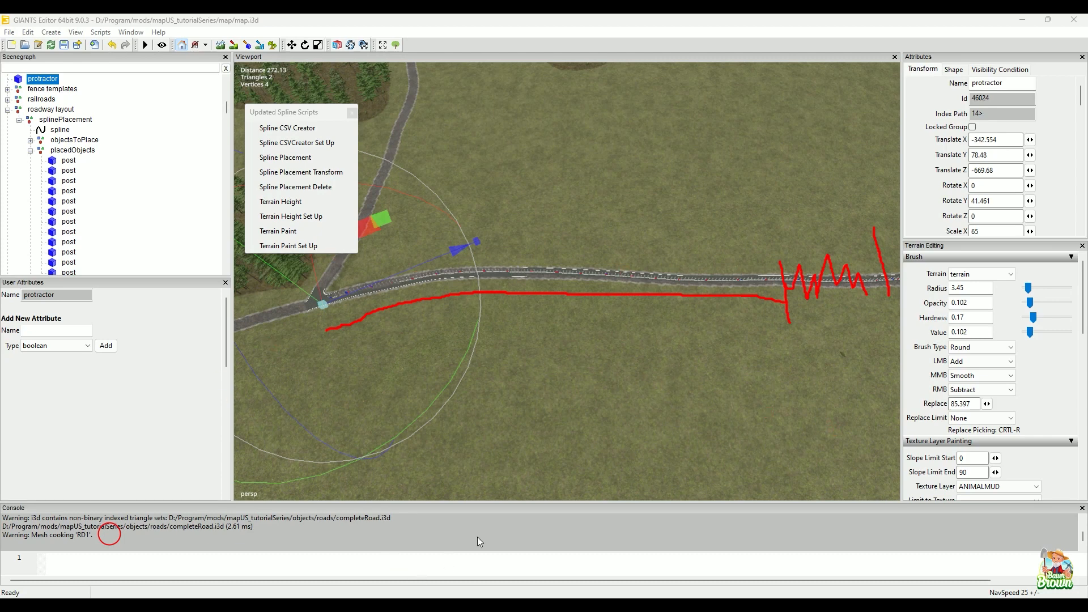
pyautogui.press('Escape')
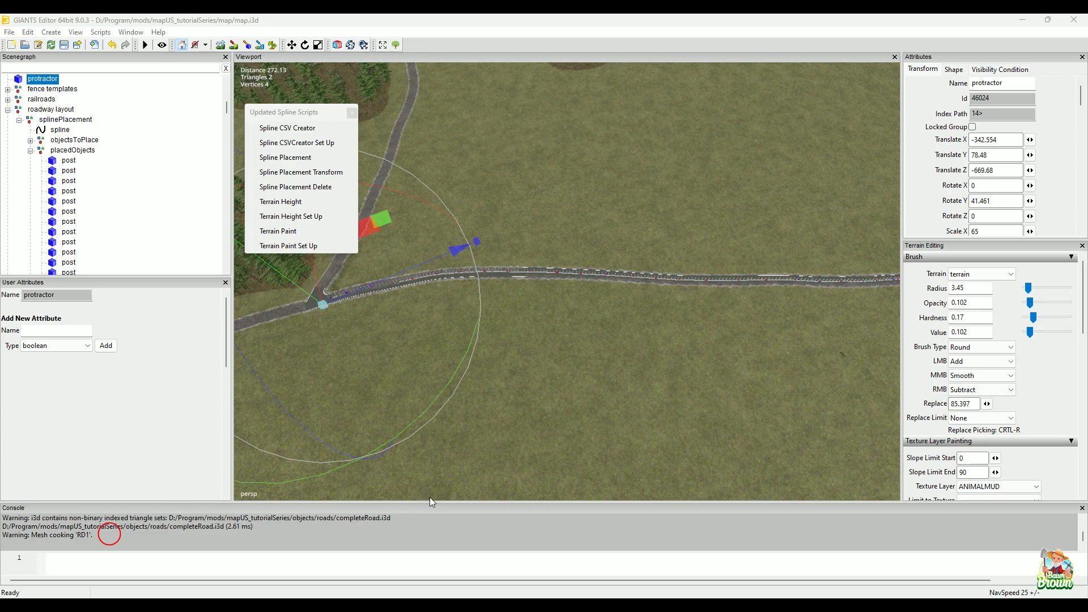
# Delete the placed posts from the one partway along RD2 near X -278.95, Z -478.68 through the last post in placedObjects
pyautogui.keyDown('alt'); pyautogui.moveTo(586, 433); pyautogui.dragTo(603, 347); pyautogui.keyUp('alt')
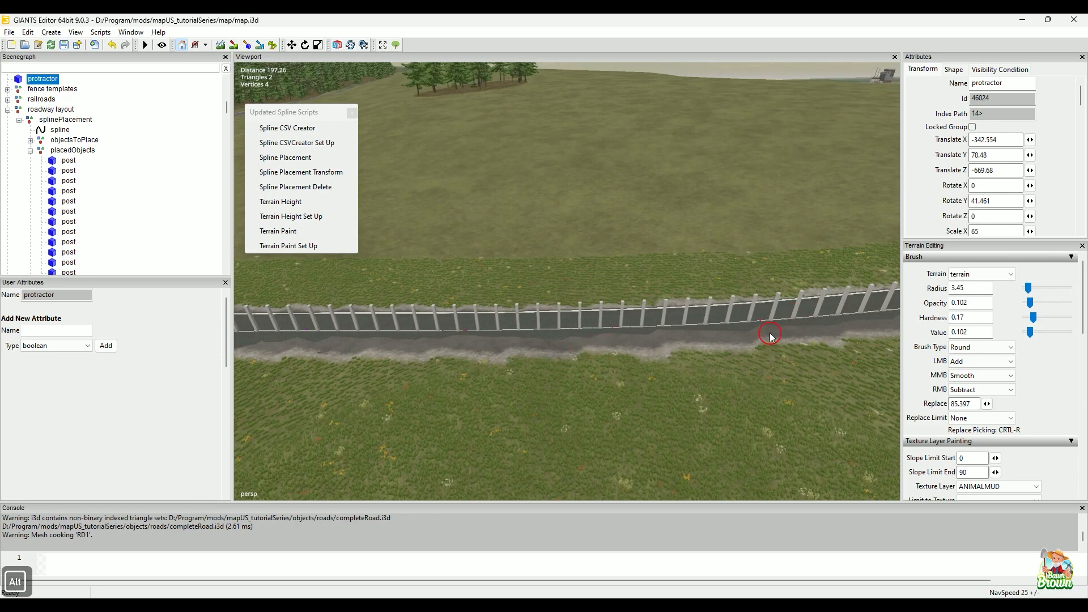
pyautogui.click(602, 315)
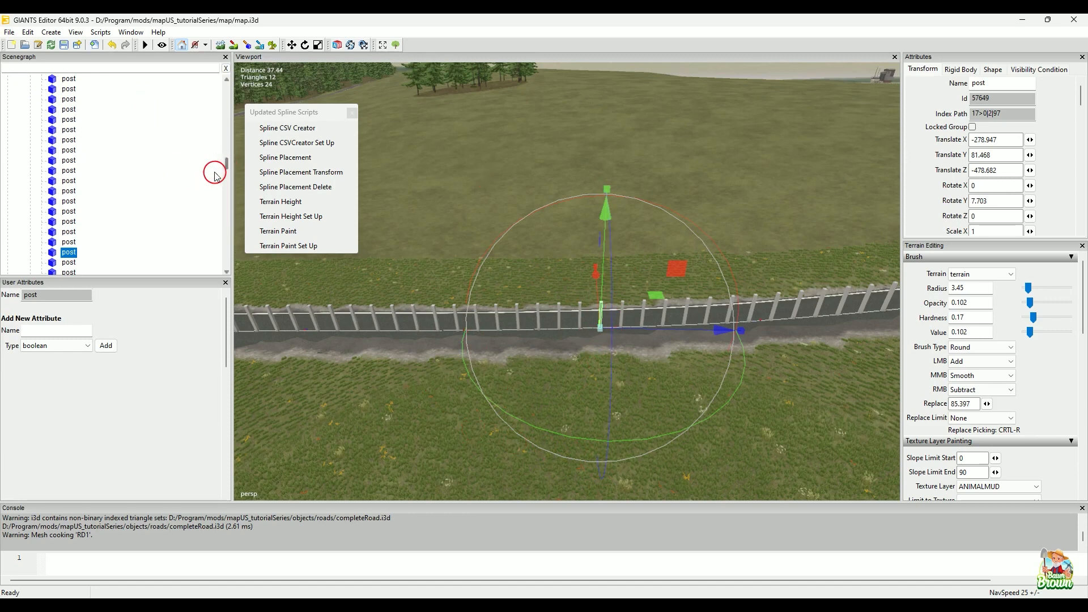
pyautogui.click(71, 252)
pyautogui.scroll(-1, 218, 167)
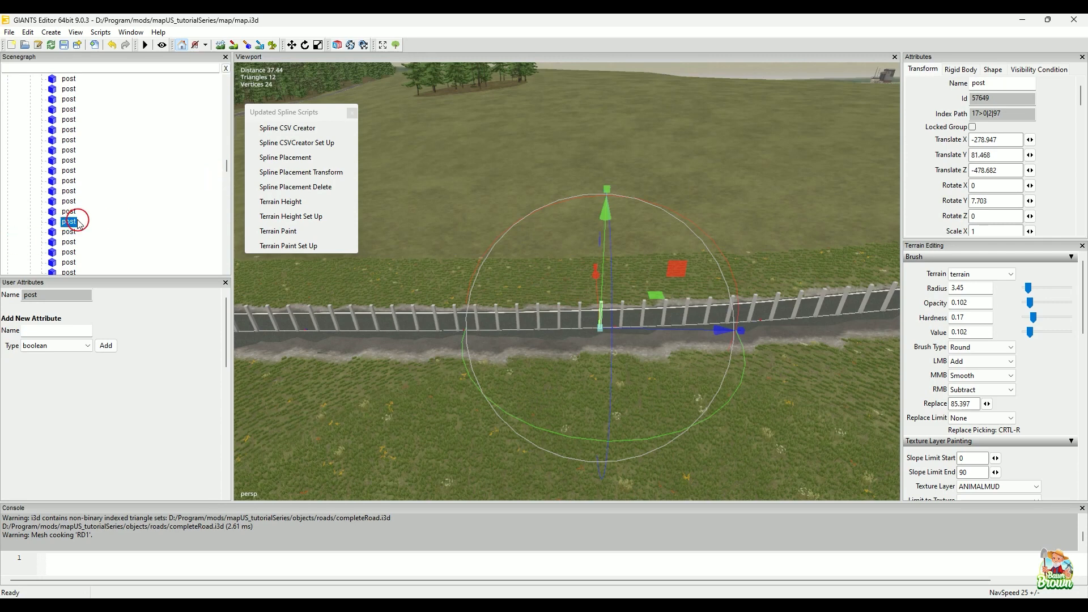
pyautogui.moveTo(233, 174); pyautogui.dragTo(236, 268)
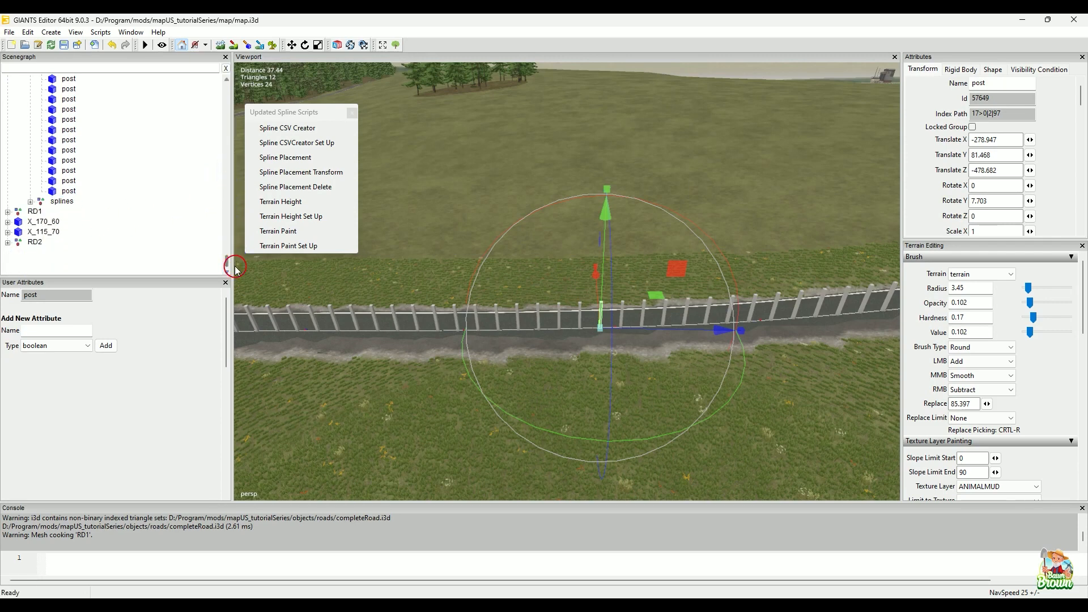
pyautogui.keyDown('shift'); pyautogui.click(74, 192); pyautogui.keyUp('shift')
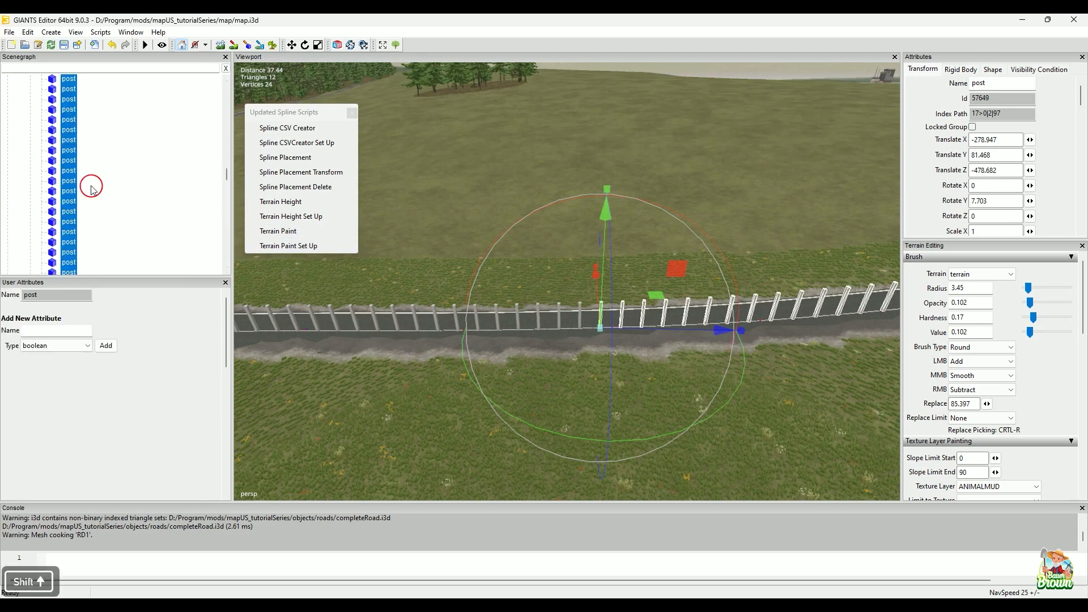
pyautogui.press('Delete')
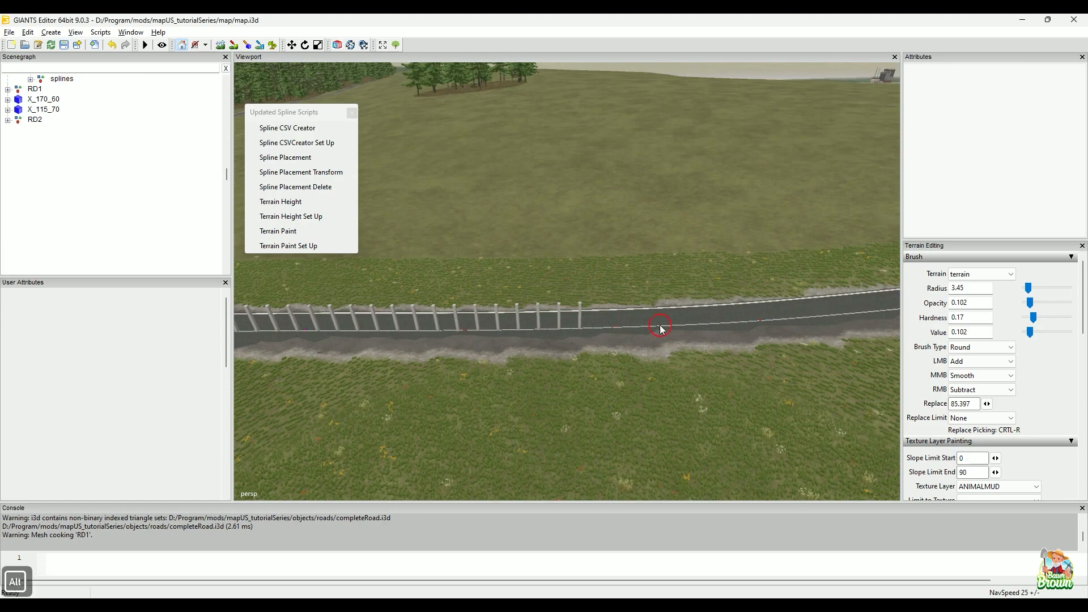
# Follow RD2 past the end of the remaining posts to the far junction, examining its surface and edge lines against the terrain
pyautogui.keyDown('alt'); pyautogui.moveTo(656, 318); pyautogui.dragTo(403, 420, button='right'); pyautogui.keyUp('alt')
pyautogui.keyDown('alt'); pyautogui.moveTo(404, 420); pyautogui.dragTo(405, 376); pyautogui.keyUp('alt')
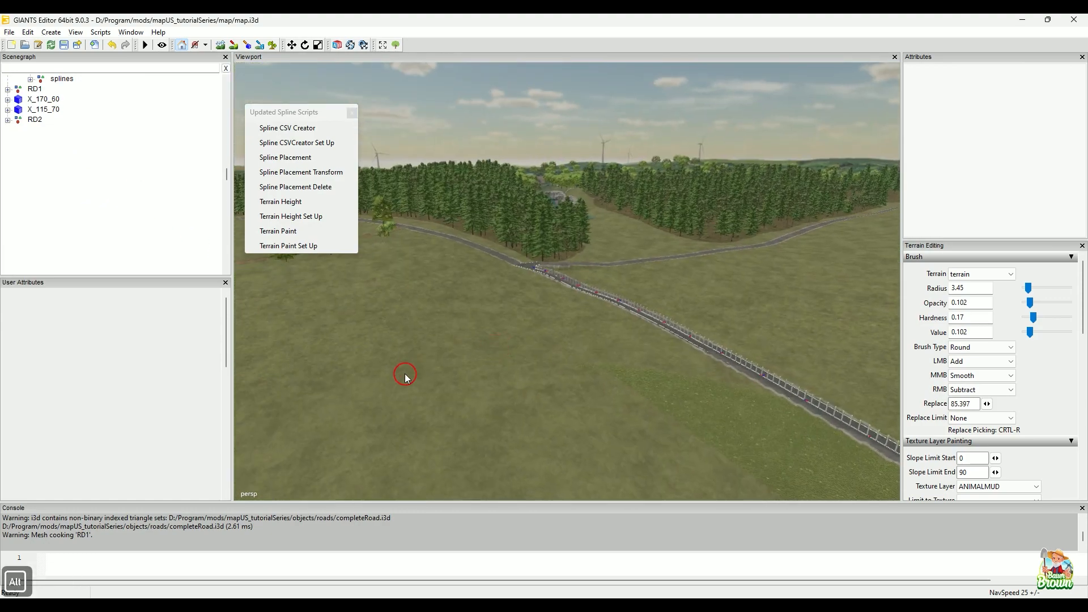
pyautogui.keyDown('alt'); pyautogui.moveTo(645, 374); pyautogui.dragTo(401, 369); pyautogui.keyUp('alt')
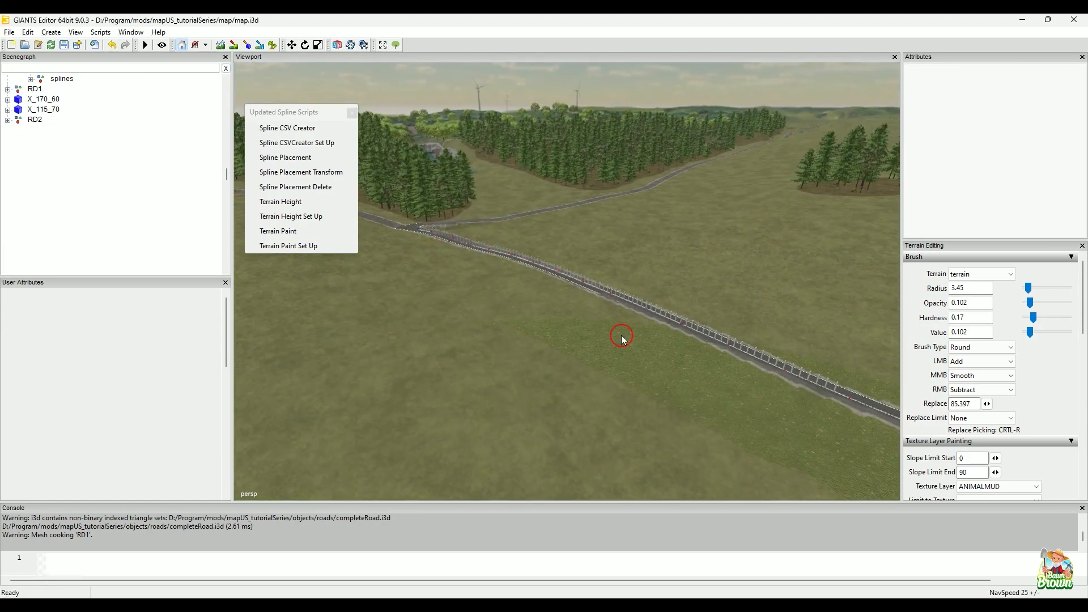
pyautogui.keyDown('alt'); pyautogui.moveTo(535, 334); pyautogui.dragTo(615, 358); pyautogui.keyUp('alt')
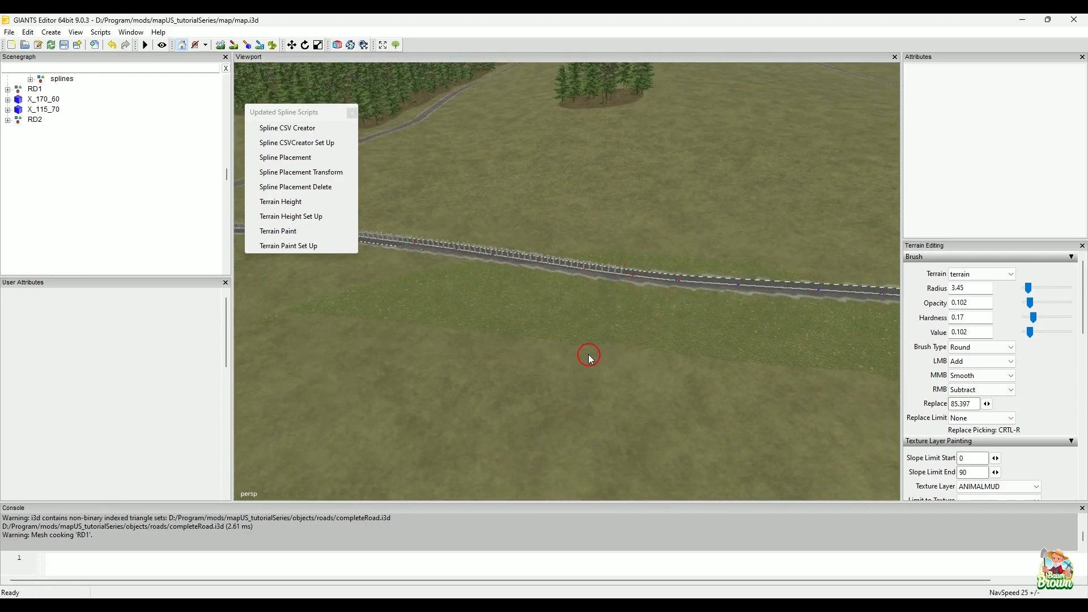
pyautogui.keyDown('alt'); pyautogui.moveTo(544, 389); pyautogui.dragTo(570, 348, button='right'); pyautogui.keyUp('alt')
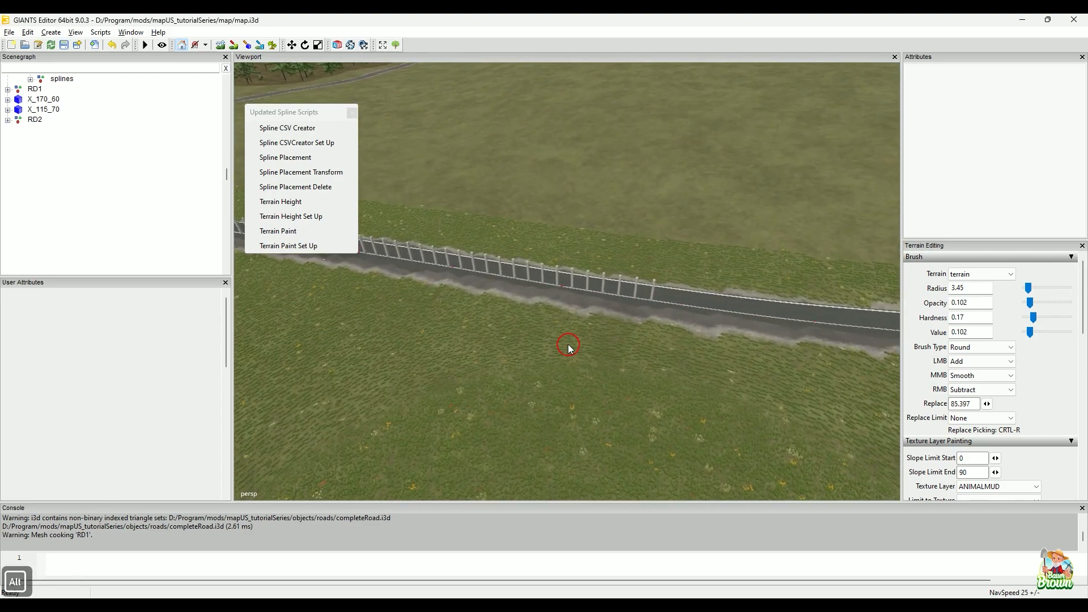
pyautogui.moveTo(570, 348)
pyautogui.keyDown('alt'); pyautogui.mouseDown()
pyautogui.moveTo(610, 342)
pyautogui.moveTo(590, 346)
pyautogui.mouseUp(); pyautogui.keyUp('alt')
pyautogui.keyDown('alt'); pyautogui.moveTo(510, 357); pyautogui.dragTo(537, 345); pyautogui.keyUp('alt')
pyautogui.keyDown('alt'); pyautogui.moveTo(537, 345); pyautogui.dragTo(450, 387, button='middle'); pyautogui.keyUp('alt')
pyautogui.keyDown('alt'); pyautogui.moveTo(450, 388); pyautogui.dragTo(444, 379, button='right'); pyautogui.keyUp('alt')
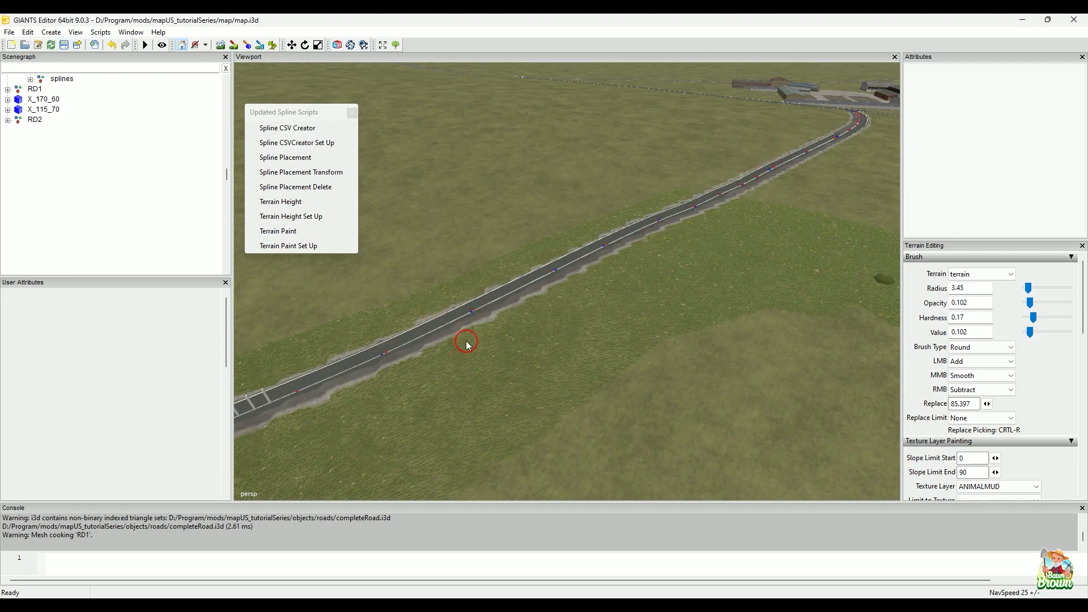
pyautogui.keyDown('alt'); pyautogui.moveTo(630, 316); pyautogui.dragTo(400, 361); pyautogui.keyUp('alt')
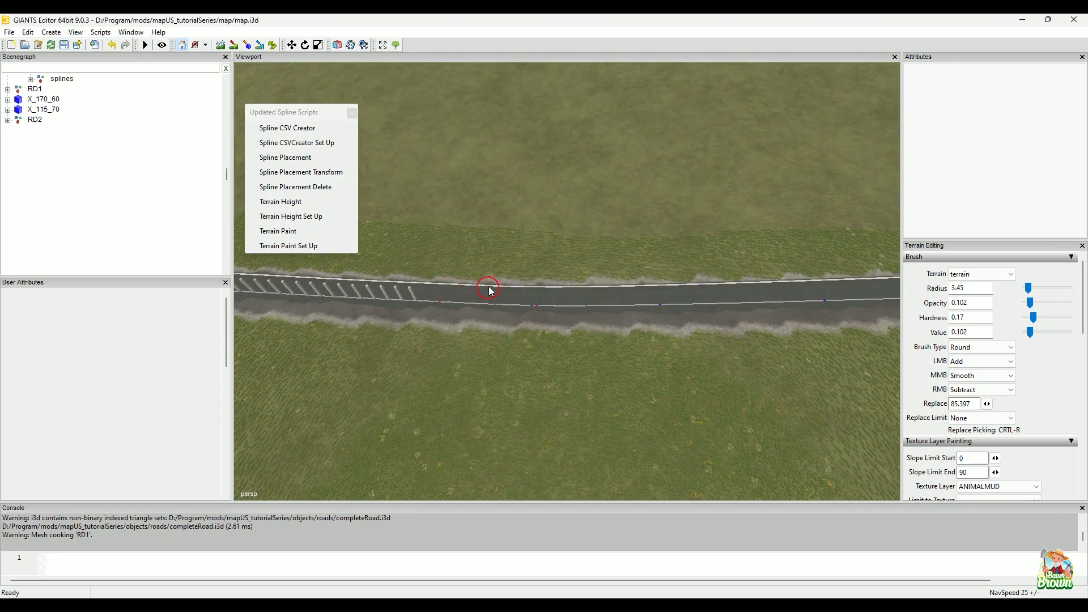
pyautogui.keyDown('alt'); pyautogui.moveTo(768, 316); pyautogui.dragTo(564, 391); pyautogui.keyUp('alt')
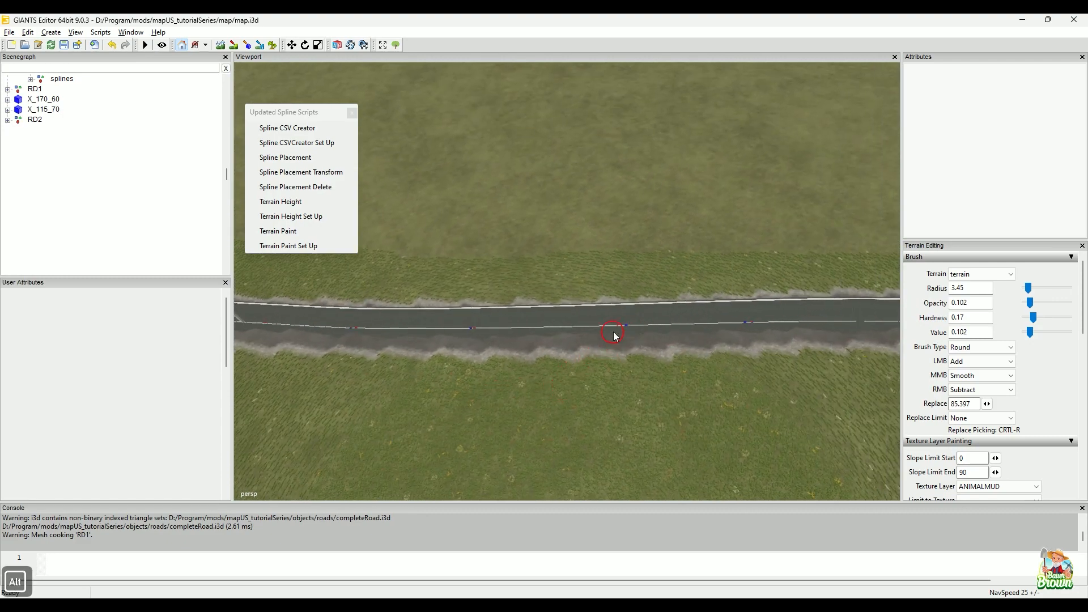
pyautogui.keyDown('alt'); pyautogui.moveTo(614, 335); pyautogui.dragTo(602, 384); pyautogui.keyUp('alt')
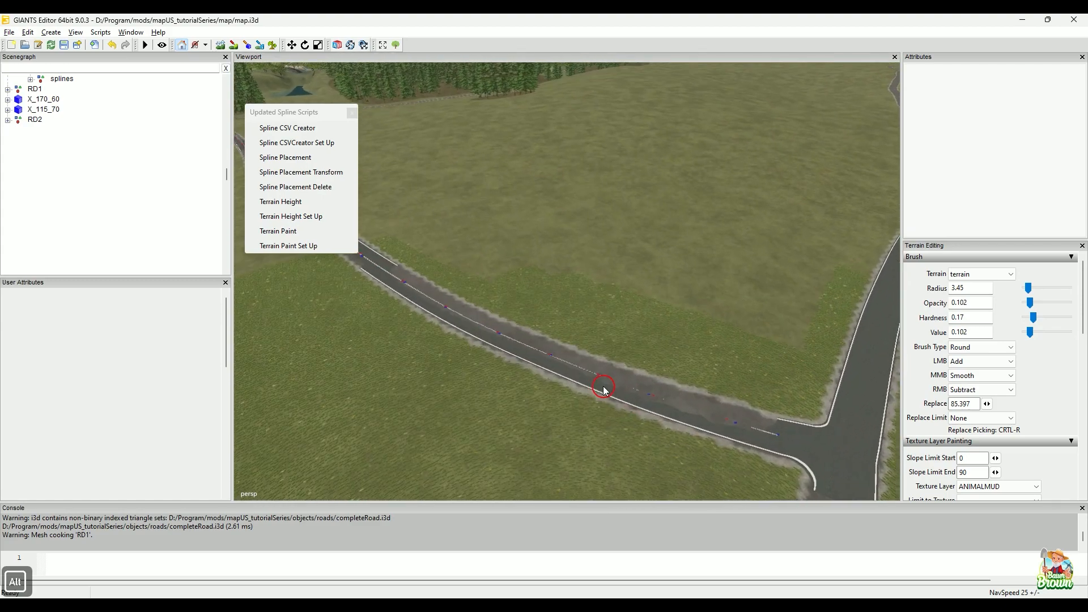
pyautogui.keyDown('alt'); pyautogui.moveTo(602, 384); pyautogui.dragTo(594, 372, button='middle'); pyautogui.keyUp('alt')
# Remove all remaining placed posts by running Spline Placement Delete on the splinePlacement group
pyautogui.scroll(3, 139, 170)
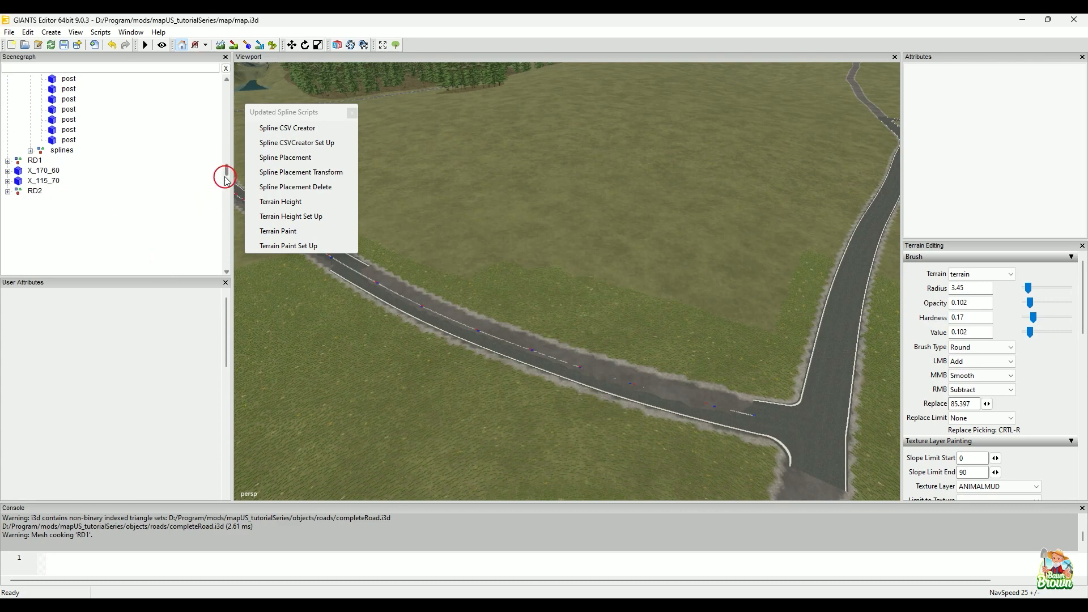
pyautogui.moveTo(226, 170); pyautogui.dragTo(225, 109)
pyautogui.click(67, 161)
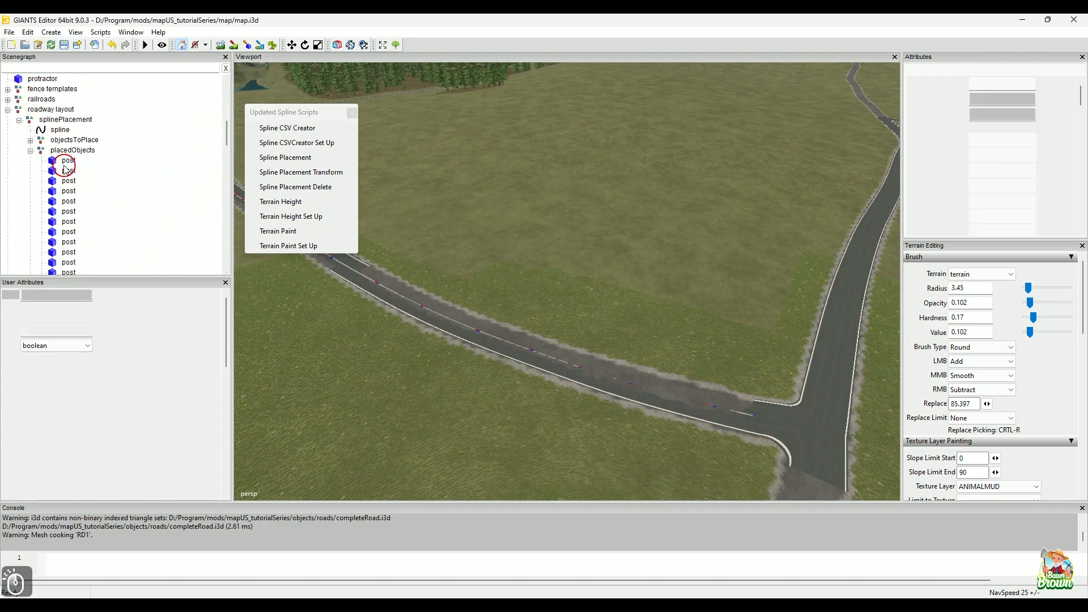
pyautogui.scroll(-1, 117, 176)
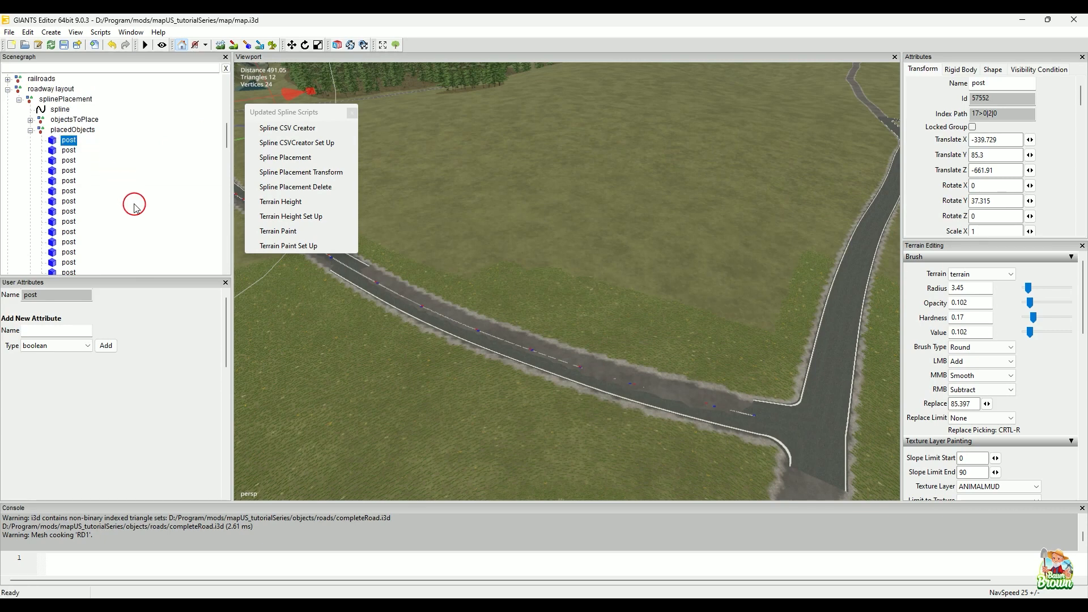
pyautogui.scroll(-1, 134, 207)
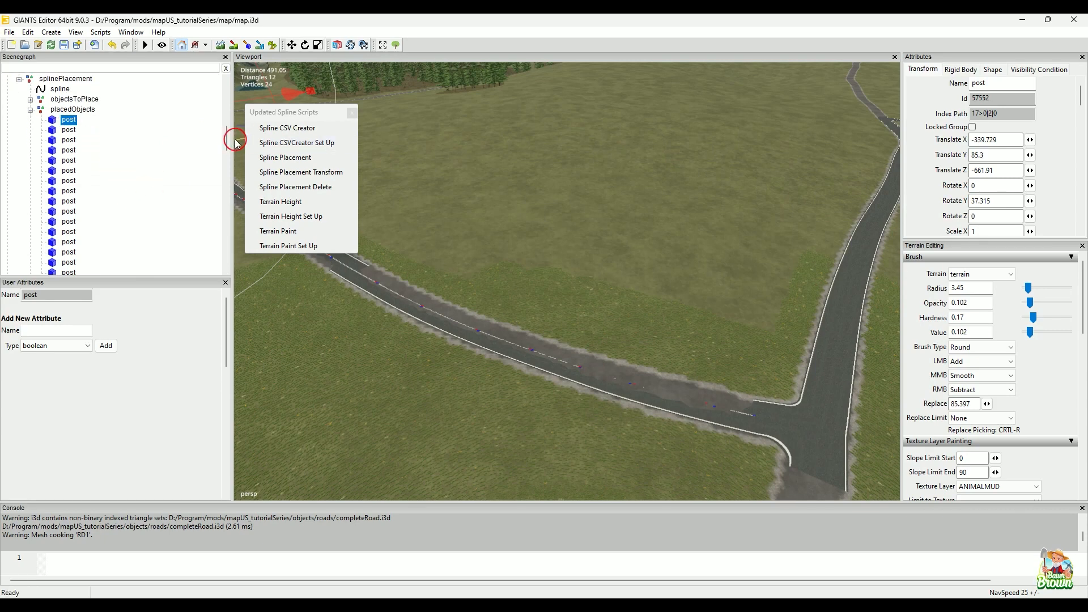
pyautogui.moveTo(235, 143)
pyautogui.mouseDown()
pyautogui.moveTo(226, 136)
pyautogui.moveTo(213, 199)
pyautogui.moveTo(221, 251)
pyautogui.moveTo(226, 124)
pyautogui.mouseUp()
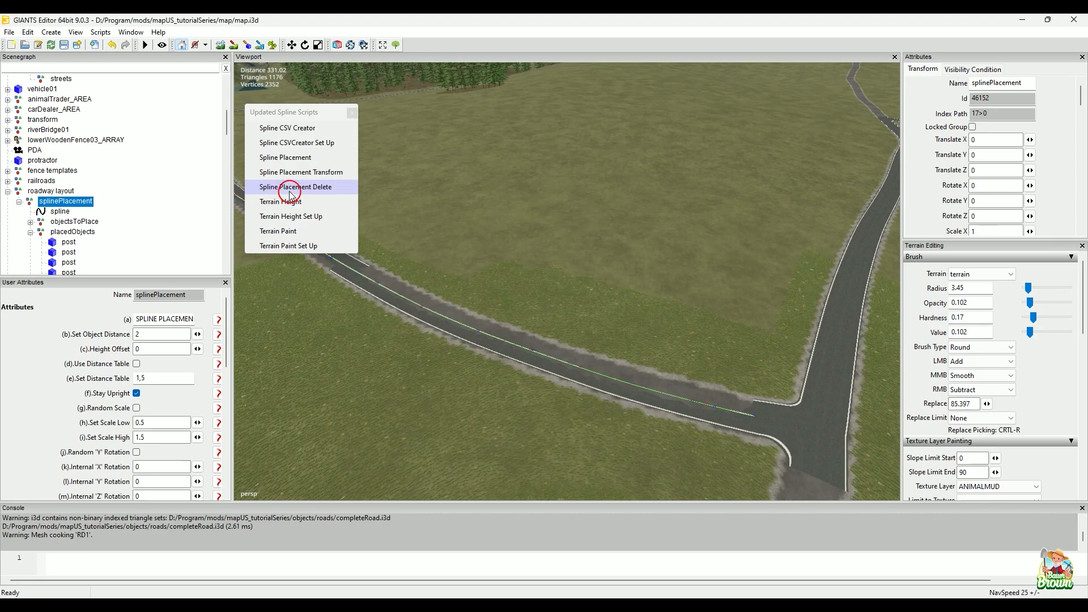
pyautogui.click(290, 190)
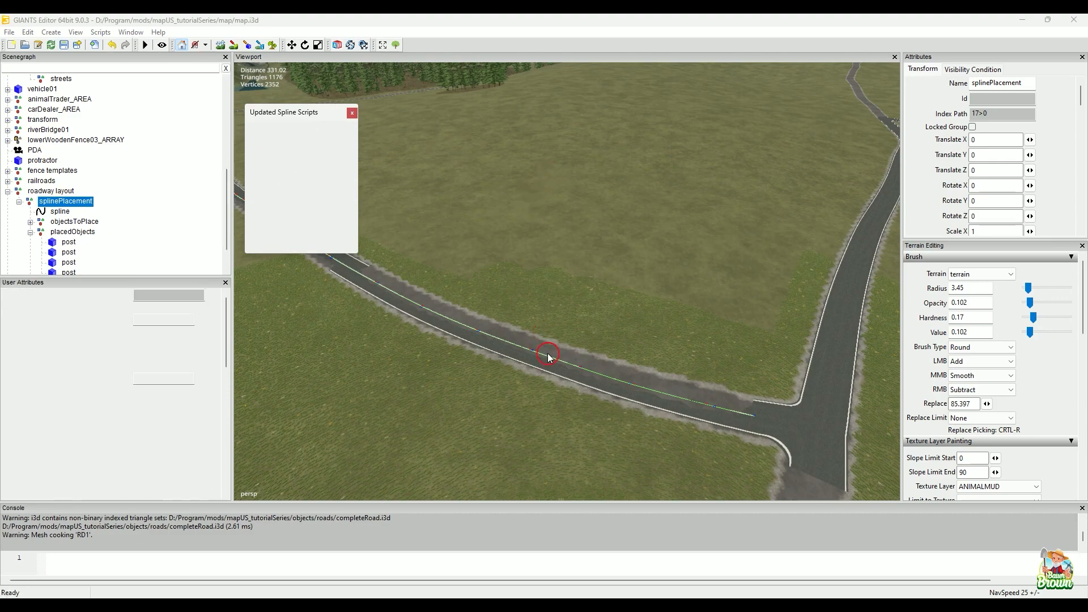
pyautogui.click(162, 122)
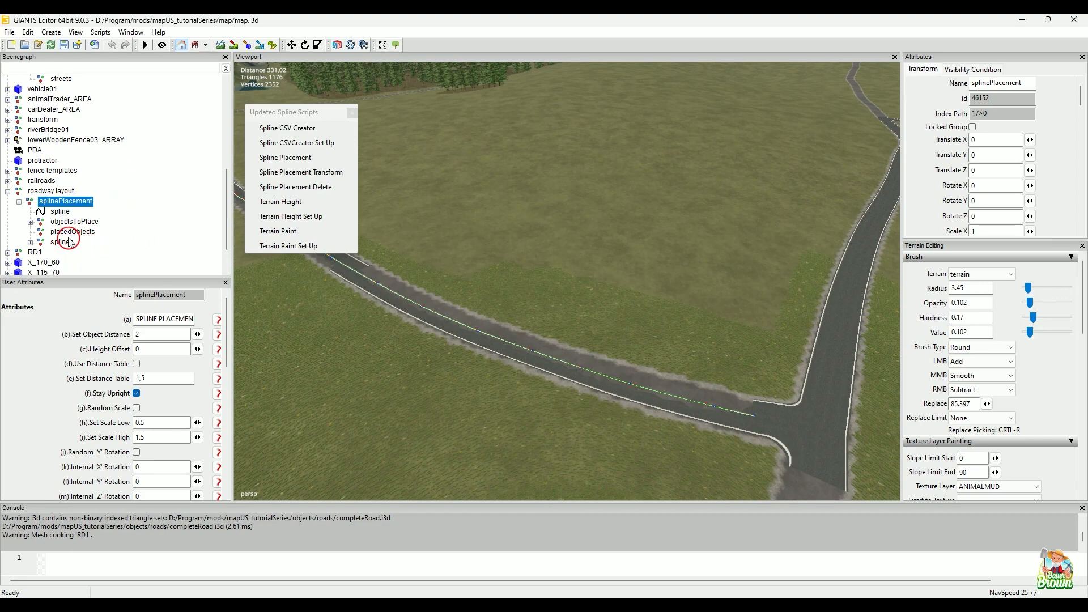
# Hide the RD2 spline and move it out of splinePlacement's top level into its splines group
pyautogui.click(61, 214)
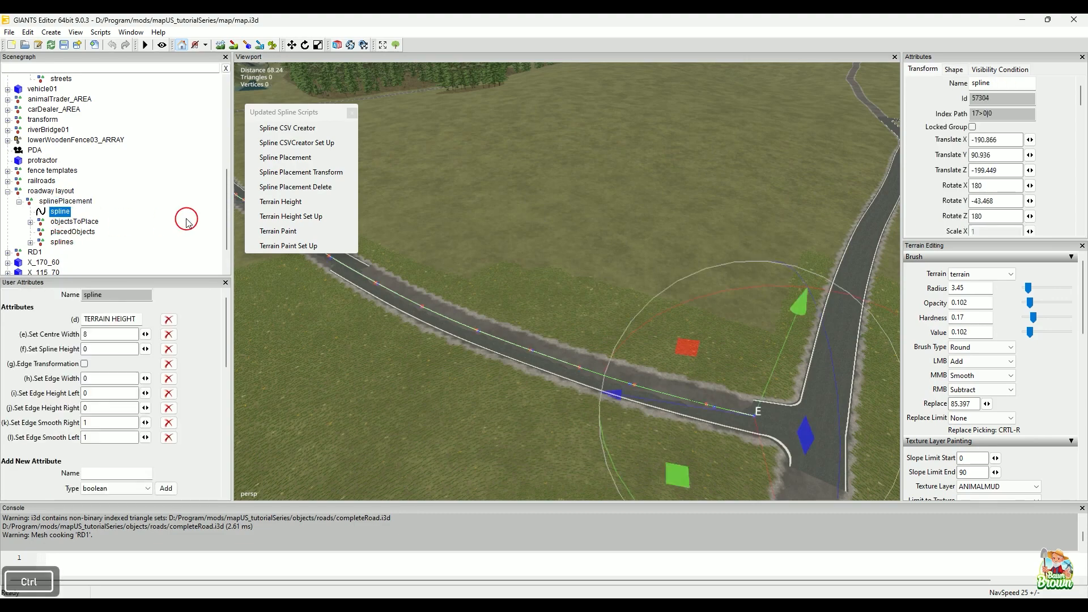
pyautogui.keyDown('ctrl'); pyautogui.click(59, 213); pyautogui.keyUp('ctrl')
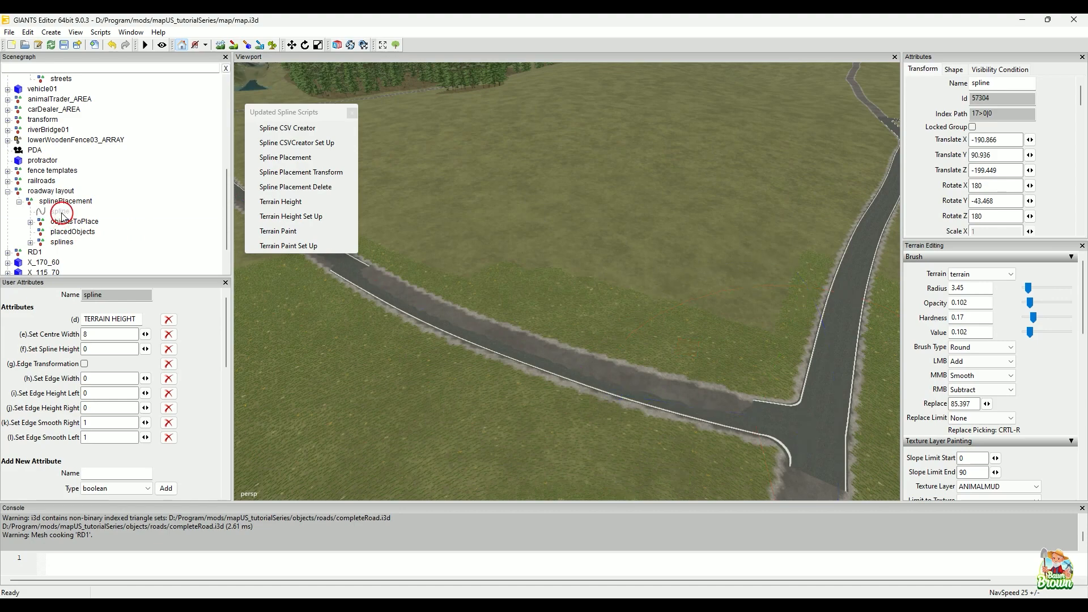
pyautogui.click(60, 214)
pyautogui.moveTo(59, 213); pyautogui.dragTo(59, 245)
# Sculpt down the terrain over RD2's edge beside the far junction with a brush radius of 4.7
pyautogui.keyDown('alt'); pyautogui.moveTo(256, 288); pyautogui.dragTo(455, 391, button='right'); pyautogui.keyUp('alt')
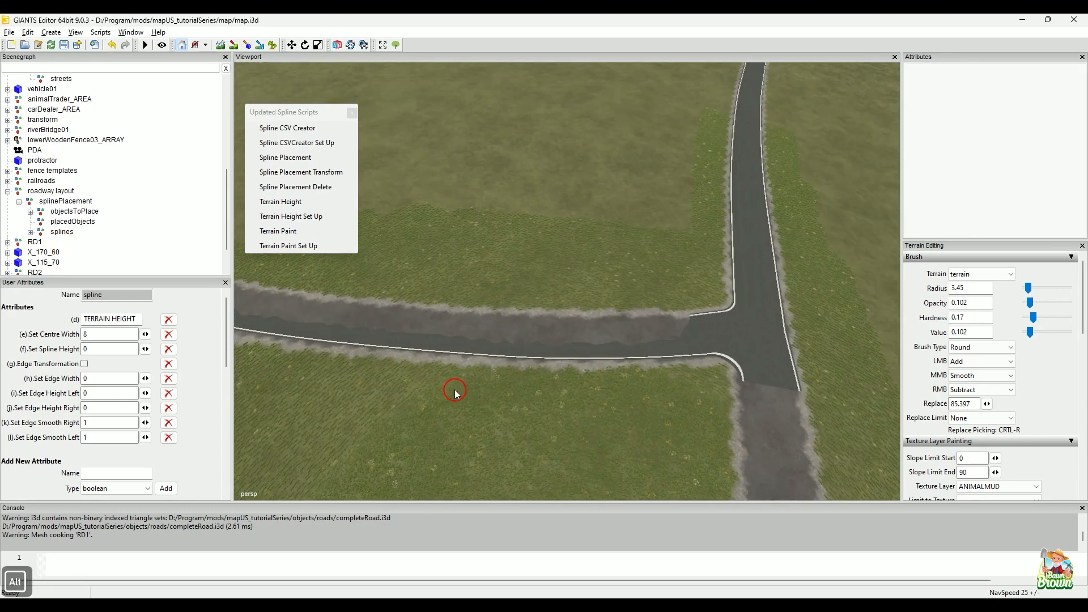
pyautogui.click(220, 45)
pyautogui.keyDown('shift'); pyautogui.scroll(3, 517, 344); pyautogui.keyUp('shift')
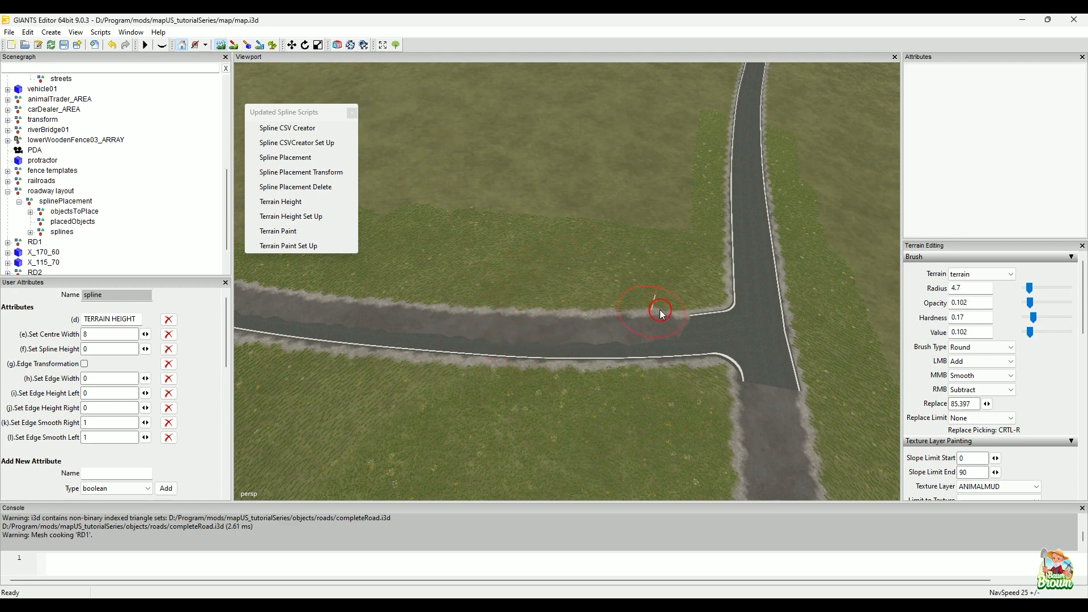
pyautogui.moveTo(566, 316)
pyautogui.mouseDown()
pyautogui.moveTo(658, 311)
pyautogui.moveTo(626, 332)
pyautogui.moveTo(425, 311)
pyautogui.moveTo(512, 316)
pyautogui.moveTo(566, 323)
pyautogui.moveTo(381, 318)
pyautogui.moveTo(648, 316)
pyautogui.mouseUp()
# Lower the terrain covering RD2's inner edge along the gentle bend past the junction, using a brush radius of 5.2
pyautogui.keyDown('shift'); pyautogui.scroll(1, 672, 316); pyautogui.keyUp('shift')
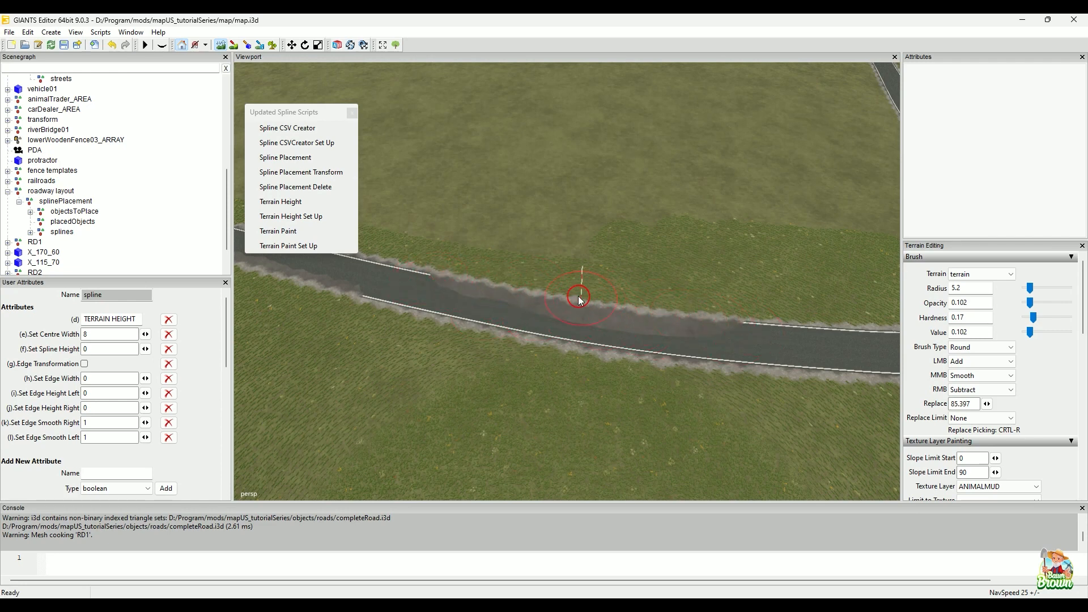
pyautogui.moveTo(464, 284); pyautogui.dragTo(800, 325)
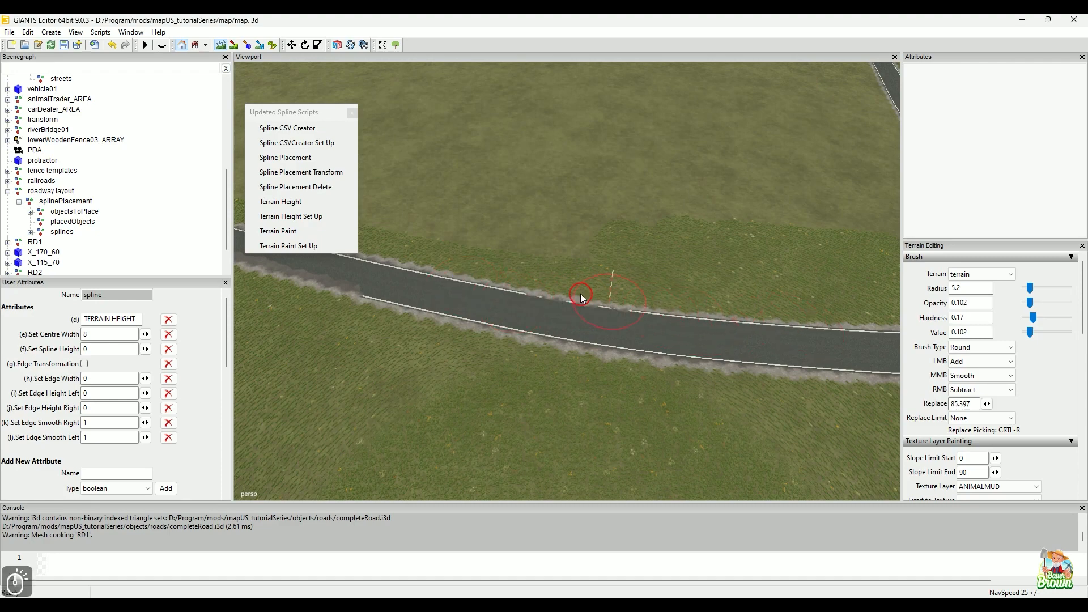
pyautogui.moveTo(581, 295)
pyautogui.mouseDown(button='right')
pyautogui.moveTo(546, 301)
pyautogui.moveTo(607, 296)
pyautogui.mouseUp(button='right')
# Lower the terrain along RD2's opposite edge through the middle stretch until its white edge line is exposed
pyautogui.keyDown('alt'); pyautogui.moveTo(530, 283); pyautogui.dragTo(656, 300, button='middle'); pyautogui.keyUp('alt')
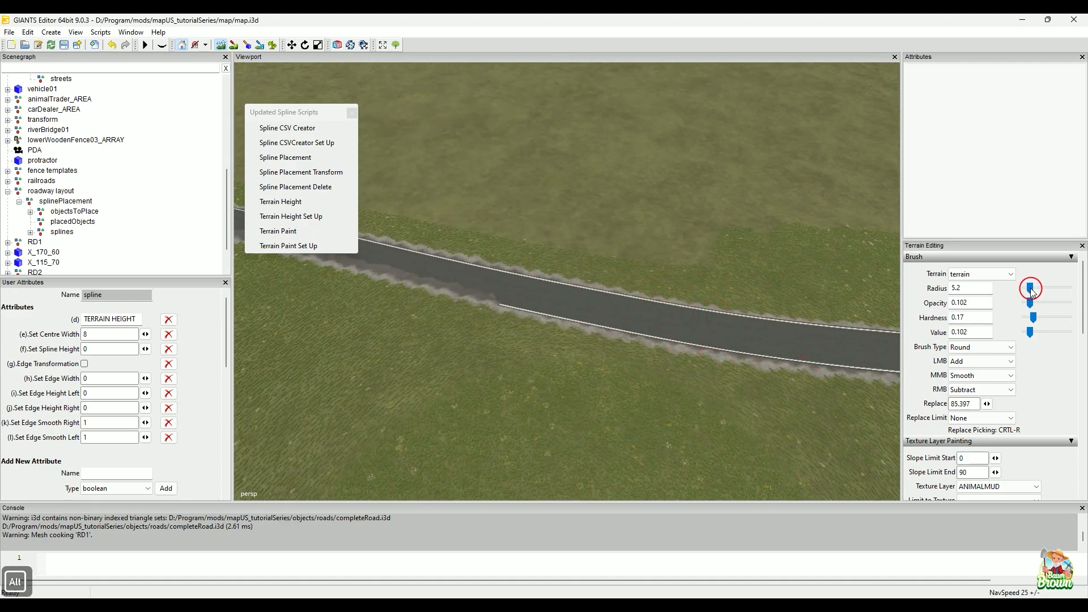
pyautogui.keyDown('alt'); pyautogui.moveTo(729, 308); pyautogui.dragTo(812, 347, button='middle'); pyautogui.keyUp('alt')
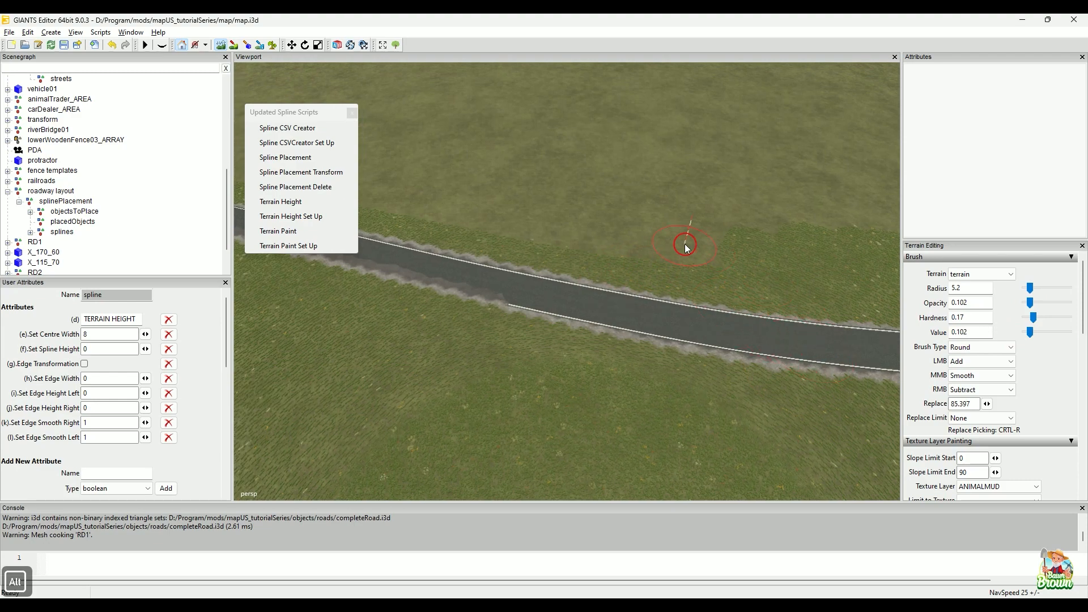
pyautogui.moveTo(686, 248)
pyautogui.keyDown('alt'); pyautogui.mouseDown()
pyautogui.moveTo(713, 302)
pyautogui.moveTo(627, 360)
pyautogui.moveTo(709, 362)
pyautogui.mouseUp(); pyautogui.keyUp('alt')
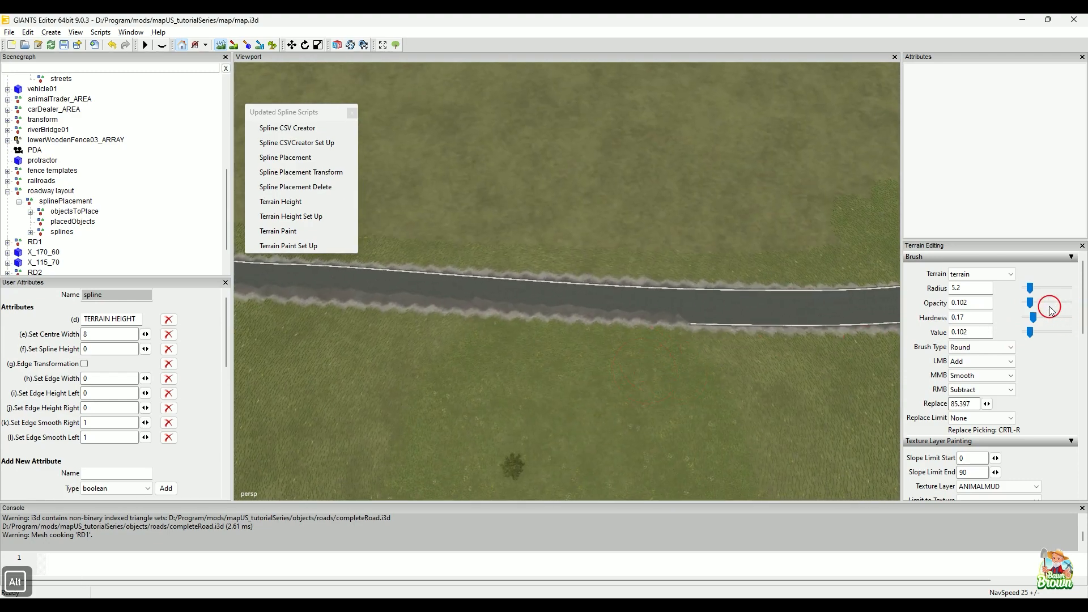
pyautogui.moveTo(607, 348)
pyautogui.keyDown('alt'); pyautogui.mouseDown()
pyautogui.moveTo(701, 384)
pyautogui.moveTo(729, 345)
pyautogui.moveTo(426, 323)
pyautogui.mouseUp(); pyautogui.keyUp('alt')
pyautogui.keyDown('alt'); pyautogui.moveTo(452, 350); pyautogui.dragTo(692, 386, button='middle'); pyautogui.keyUp('alt')
pyautogui.moveTo(613, 330); pyautogui.dragTo(411, 314, button='right')
pyautogui.keyDown('alt'); pyautogui.moveTo(468, 348); pyautogui.dragTo(724, 357, button='middle'); pyautogui.keyUp('alt')
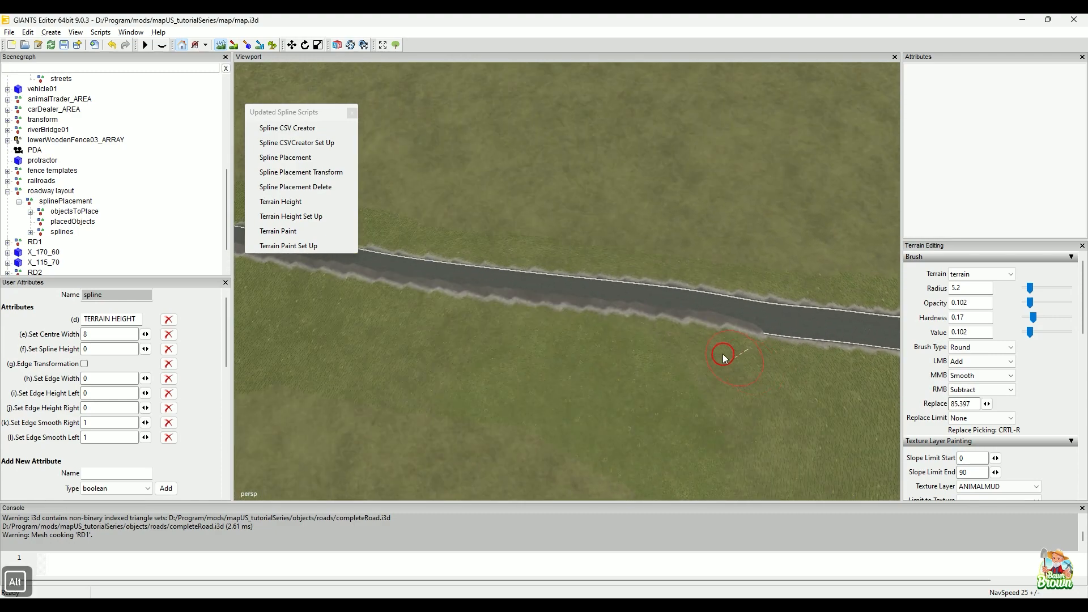
pyautogui.moveTo(792, 326)
pyautogui.mouseDown(button='right')
pyautogui.moveTo(652, 326)
pyautogui.moveTo(464, 297)
pyautogui.mouseUp(button='right')
pyautogui.moveTo(500, 357)
pyautogui.keyDown('alt'); pyautogui.mouseDown(button='middle')
pyautogui.moveTo(515, 370)
pyautogui.moveTo(702, 371)
pyautogui.mouseUp(button='middle'); pyautogui.keyUp('alt')
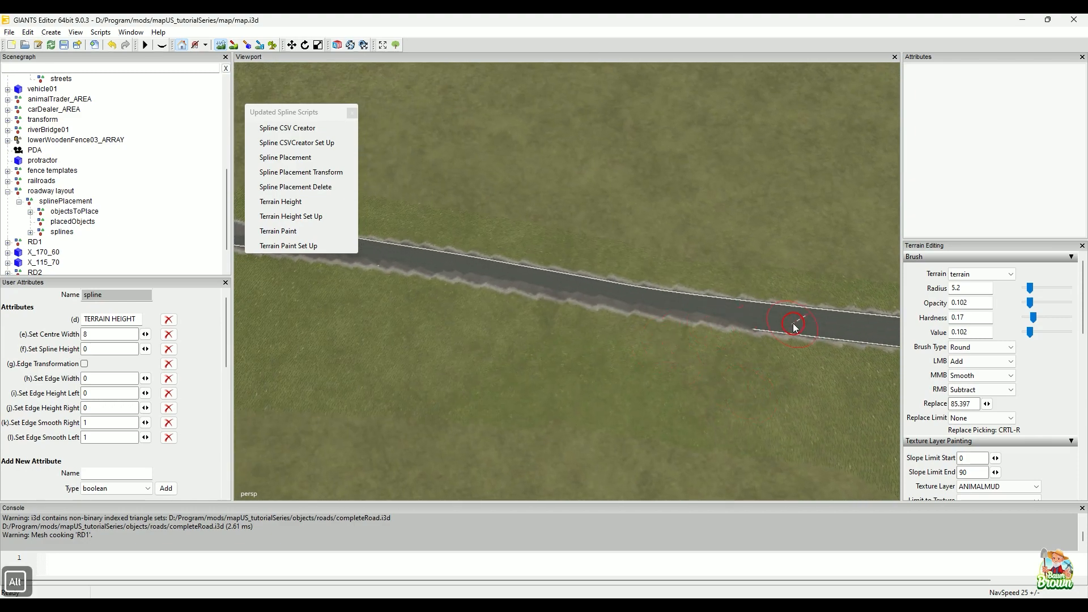
pyautogui.moveTo(796, 327); pyautogui.dragTo(424, 283, button='right')
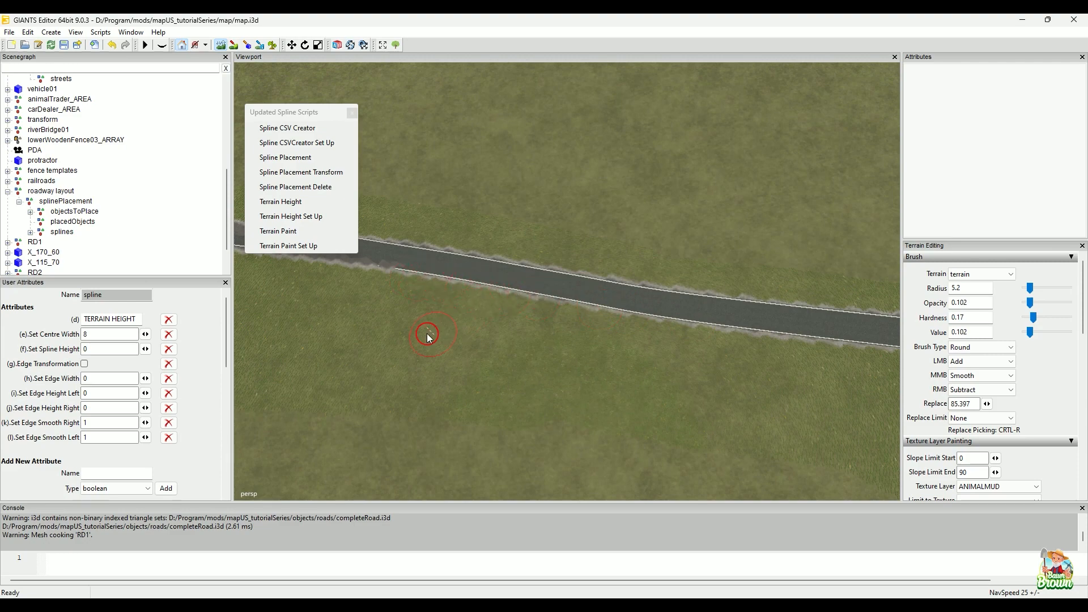
# Sculpt down the remaining terrain over RD2's edges along the final curve up to the forked intersection
pyautogui.keyDown('alt'); pyautogui.moveTo(428, 334); pyautogui.dragTo(692, 371, button='middle'); pyautogui.keyUp('alt')
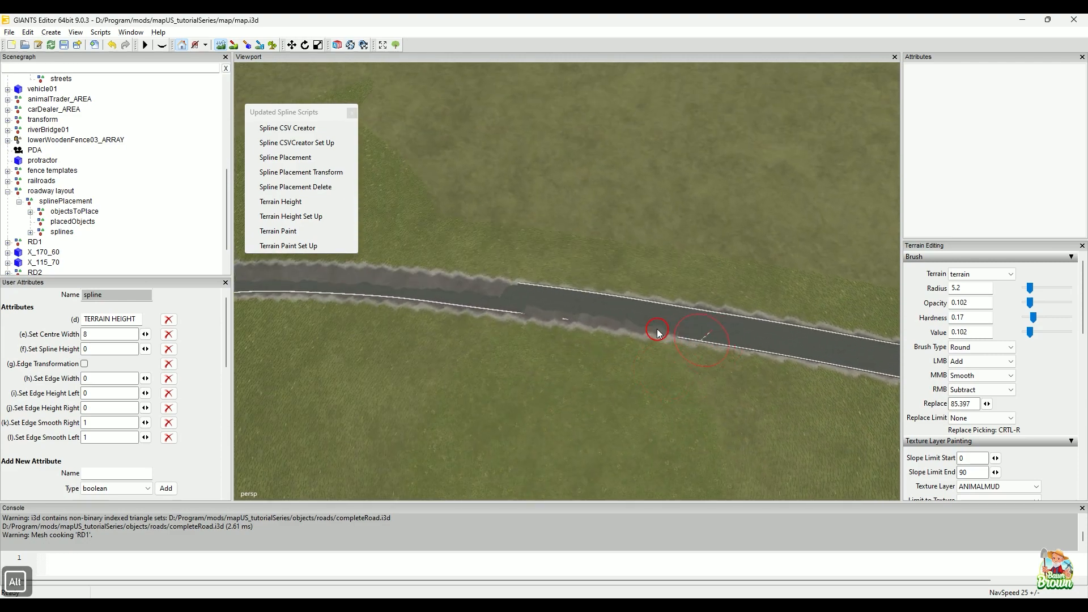
pyautogui.moveTo(670, 329); pyautogui.dragTo(504, 306, button='right')
pyautogui.moveTo(402, 350)
pyautogui.keyDown('alt'); pyautogui.mouseDown(button='middle')
pyautogui.moveTo(641, 428)
pyautogui.moveTo(762, 438)
pyautogui.mouseUp(button='middle'); pyautogui.keyUp('alt')
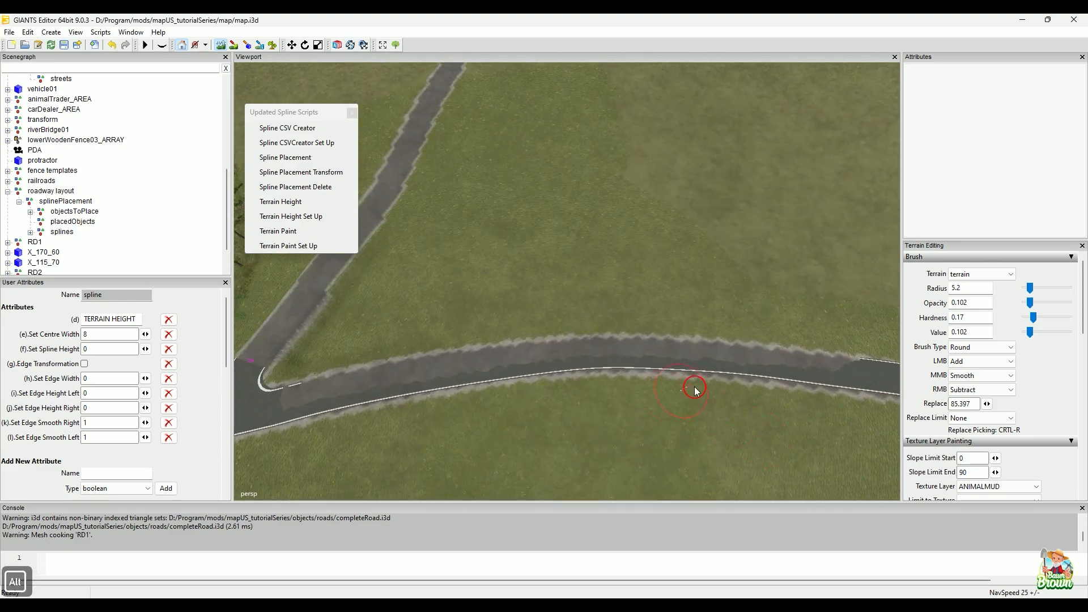
pyautogui.moveTo(785, 351)
pyautogui.mouseDown(button='right')
pyautogui.moveTo(838, 369)
pyautogui.moveTo(689, 378)
pyautogui.moveTo(656, 348)
pyautogui.moveTo(567, 351)
pyautogui.mouseUp(button='right')
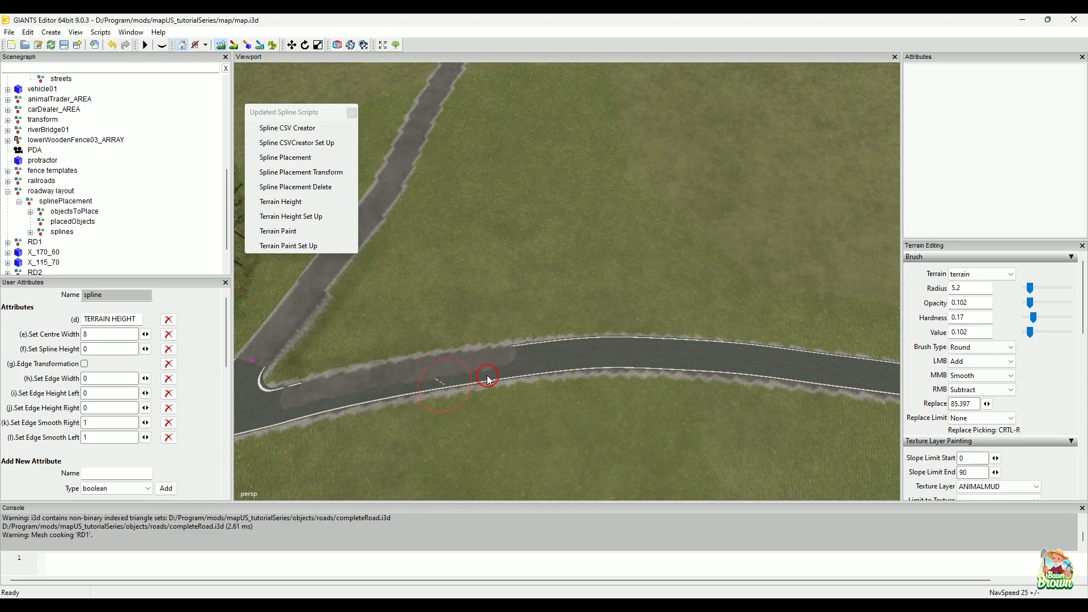
pyautogui.moveTo(493, 354); pyautogui.dragTo(462, 365, button='right')
pyautogui.keyDown('alt'); pyautogui.moveTo(484, 378); pyautogui.dragTo(578, 375, button='middle'); pyautogui.keyUp('alt')
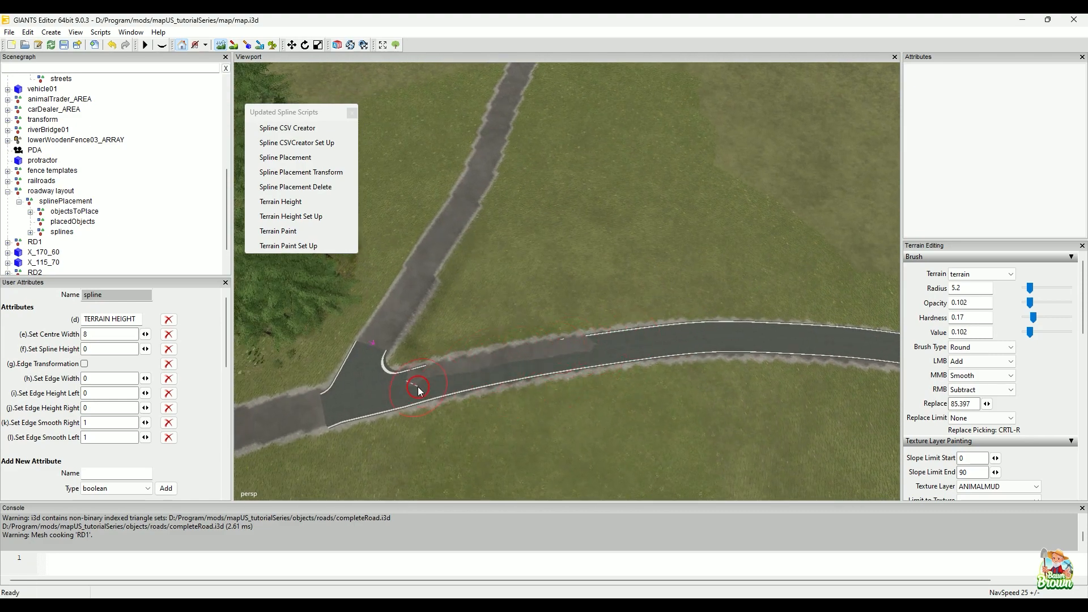
pyautogui.moveTo(441, 367); pyautogui.dragTo(535, 352, button='right')
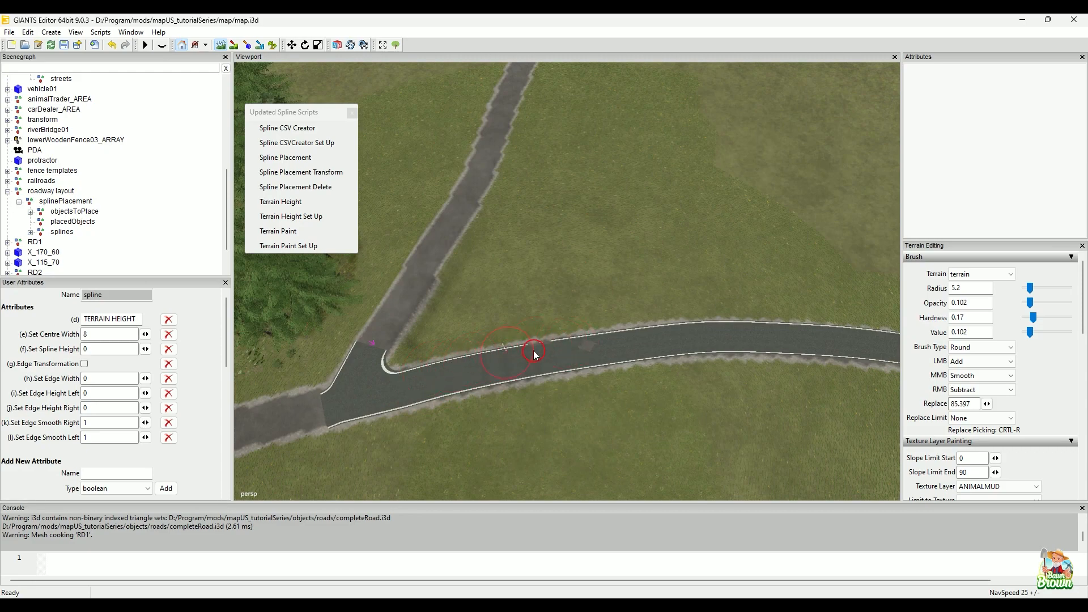
# Examine the exposed RD2 road along its length, checking surface and edge lines between the fork and the open field
pyautogui.keyDown('alt'); pyautogui.moveTo(479, 426); pyautogui.dragTo(768, 301); pyautogui.keyUp('alt')
pyautogui.keyDown('alt'); pyautogui.moveTo(767, 301); pyautogui.dragTo(726, 170, button='middle'); pyautogui.keyUp('alt')
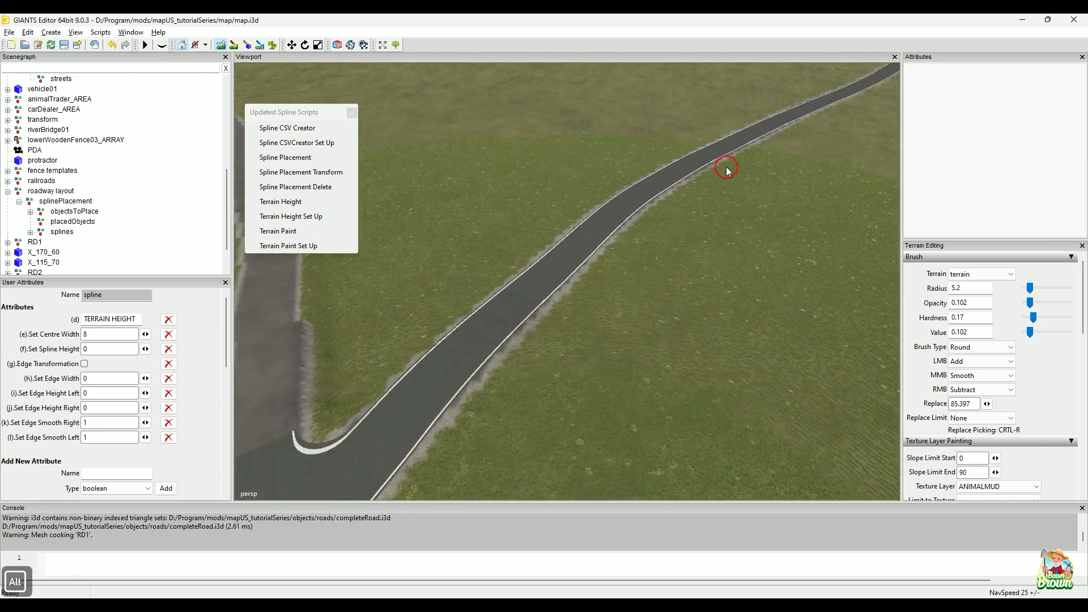
pyautogui.scroll(5, 627, 179)
pyautogui.keyDown('alt'); pyautogui.moveTo(627, 180); pyautogui.dragTo(753, 326); pyautogui.keyUp('alt')
pyautogui.keyDown('alt'); pyautogui.moveTo(754, 327); pyautogui.dragTo(639, 331, button='middle'); pyautogui.keyUp('alt')
pyautogui.keyDown('alt'); pyautogui.moveTo(638, 331); pyautogui.dragTo(730, 317); pyautogui.keyUp('alt')
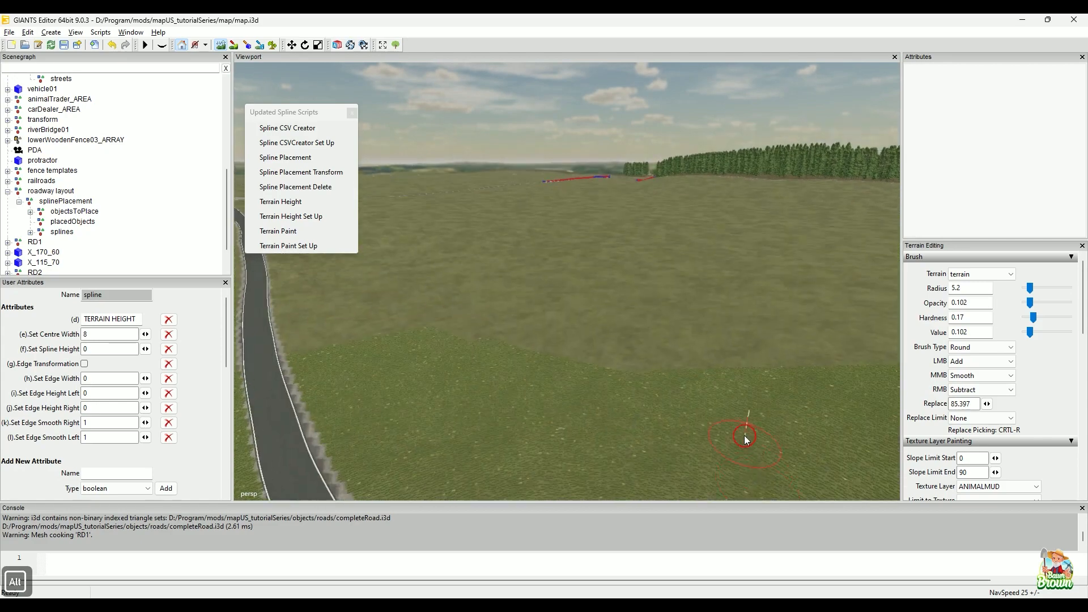
pyautogui.keyDown('alt'); pyautogui.moveTo(745, 439); pyautogui.dragTo(563, 319, button='right'); pyautogui.keyUp('alt')
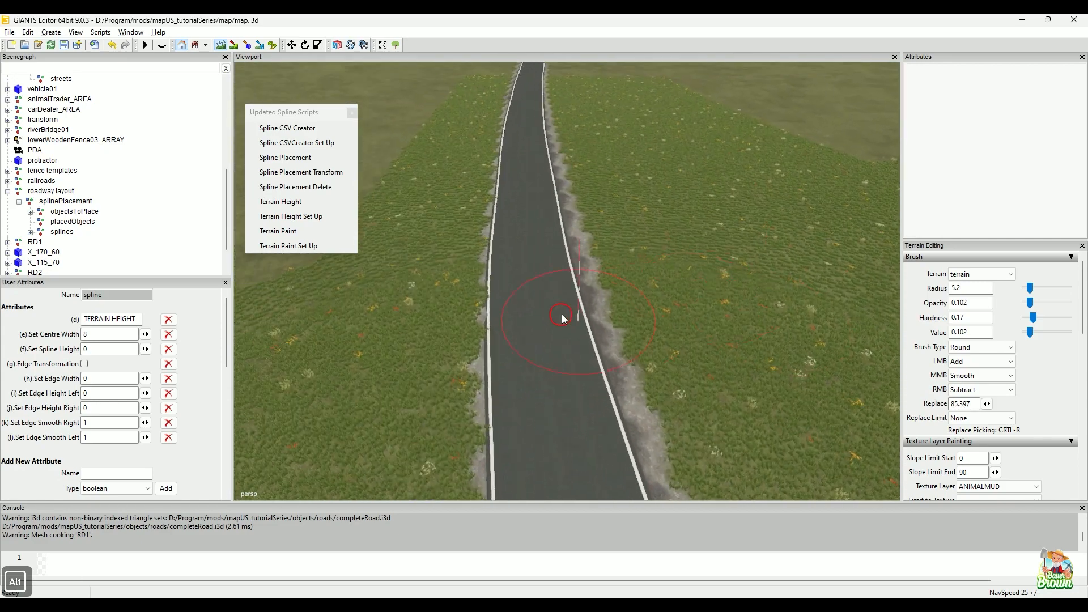
pyautogui.keyDown('alt'); pyautogui.moveTo(604, 251); pyautogui.dragTo(755, 370, button='right'); pyautogui.keyUp('alt')
pyautogui.keyDown('alt'); pyautogui.moveTo(641, 366); pyautogui.dragTo(749, 344, button='right'); pyautogui.keyUp('alt')
pyautogui.keyDown('alt'); pyautogui.moveTo(738, 303); pyautogui.dragTo(687, 306, button='right'); pyautogui.keyUp('alt')
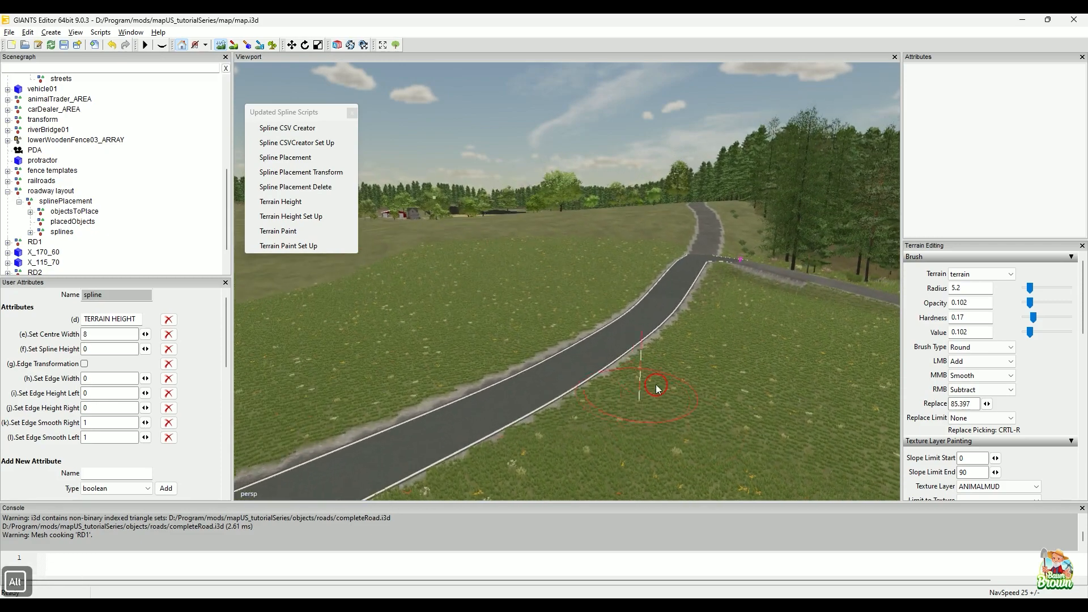
pyautogui.moveTo(651, 376)
pyautogui.keyDown('alt'); pyautogui.mouseDown(button='right')
pyautogui.moveTo(534, 394)
pyautogui.moveTo(450, 369)
pyautogui.moveTo(486, 315)
pyautogui.moveTo(559, 457)
pyautogui.moveTo(571, 391)
pyautogui.moveTo(651, 293)
pyautogui.moveTo(649, 360)
pyautogui.moveTo(588, 355)
pyautogui.moveTo(587, 340)
pyautogui.moveTo(620, 333)
pyautogui.moveTo(646, 292)
pyautogui.moveTo(601, 360)
pyautogui.moveTo(614, 393)
pyautogui.moveTo(316, 418)
pyautogui.moveTo(476, 338)
pyautogui.moveTo(508, 340)
pyautogui.moveTo(459, 369)
pyautogui.moveTo(420, 321)
pyautogui.moveTo(437, 347)
pyautogui.mouseUp(button='right'); pyautogui.keyUp('alt')
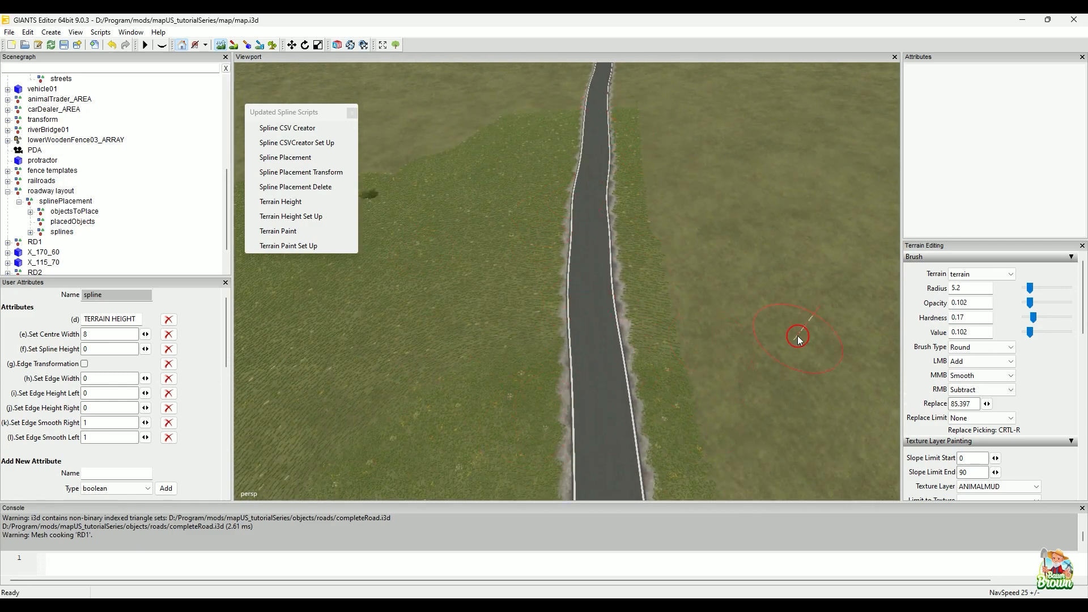
# Inspect where RD2 joins the forked intersection, checking the surface transition and road edges from several angles
pyautogui.moveTo(738, 325)
pyautogui.keyDown('alt'); pyautogui.mouseDown(button='right')
pyautogui.moveTo(513, 414)
pyautogui.moveTo(590, 328)
pyautogui.moveTo(528, 369)
pyautogui.moveTo(687, 255)
pyautogui.moveTo(661, 338)
pyautogui.moveTo(688, 357)
pyautogui.moveTo(678, 278)
pyautogui.moveTo(664, 246)
pyautogui.moveTo(652, 245)
pyautogui.moveTo(620, 439)
pyautogui.moveTo(712, 294)
pyautogui.moveTo(661, 418)
pyautogui.moveTo(753, 259)
pyautogui.moveTo(656, 389)
pyautogui.moveTo(636, 363)
pyautogui.moveTo(632, 392)
pyautogui.moveTo(558, 401)
pyautogui.moveTo(712, 319)
pyautogui.moveTo(753, 275)
pyautogui.moveTo(697, 318)
pyautogui.moveTo(706, 363)
pyautogui.moveTo(688, 384)
pyautogui.moveTo(716, 323)
pyautogui.moveTo(826, 333)
pyautogui.moveTo(747, 342)
pyautogui.moveTo(731, 357)
pyautogui.moveTo(816, 364)
pyautogui.moveTo(763, 352)
pyautogui.moveTo(775, 352)
pyautogui.moveTo(743, 364)
pyautogui.moveTo(790, 352)
pyautogui.moveTo(674, 384)
pyautogui.moveTo(757, 364)
pyautogui.moveTo(722, 333)
pyautogui.moveTo(686, 334)
pyautogui.moveTo(656, 396)
pyautogui.moveTo(627, 316)
pyautogui.moveTo(590, 355)
pyautogui.moveTo(556, 335)
pyautogui.moveTo(551, 376)
pyautogui.moveTo(574, 334)
pyautogui.moveTo(529, 377)
pyautogui.moveTo(492, 376)
pyautogui.moveTo(619, 379)
pyautogui.moveTo(703, 347)
pyautogui.moveTo(656, 377)
pyautogui.moveTo(702, 365)
pyautogui.moveTo(642, 377)
pyautogui.mouseUp(button='right'); pyautogui.keyUp('alt')
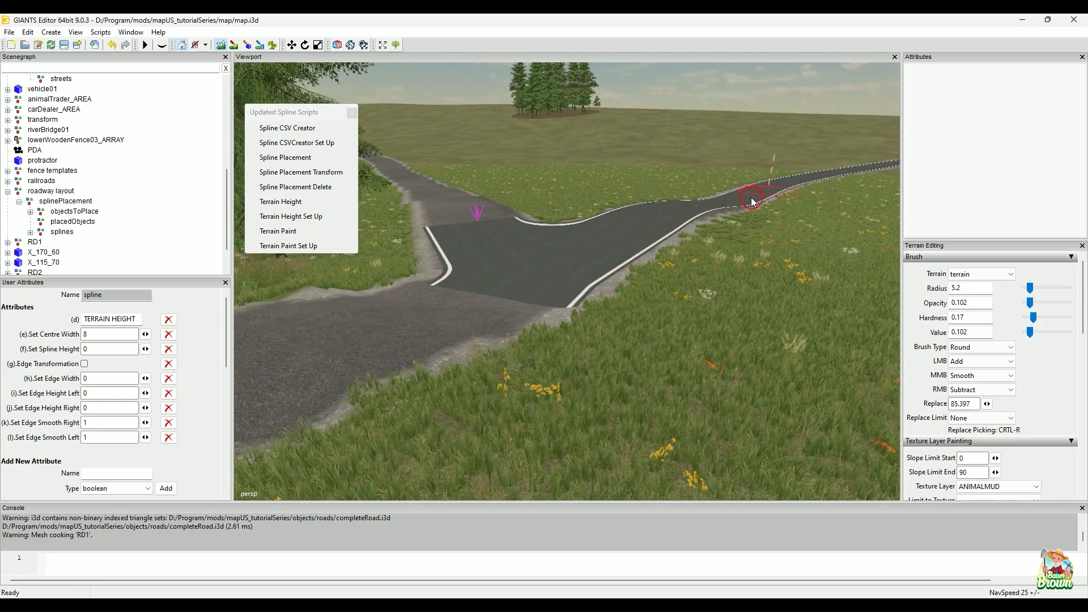
pyautogui.keyDown('alt'); pyautogui.moveTo(707, 260); pyautogui.dragTo(549, 328, button='right'); pyautogui.keyUp('alt')
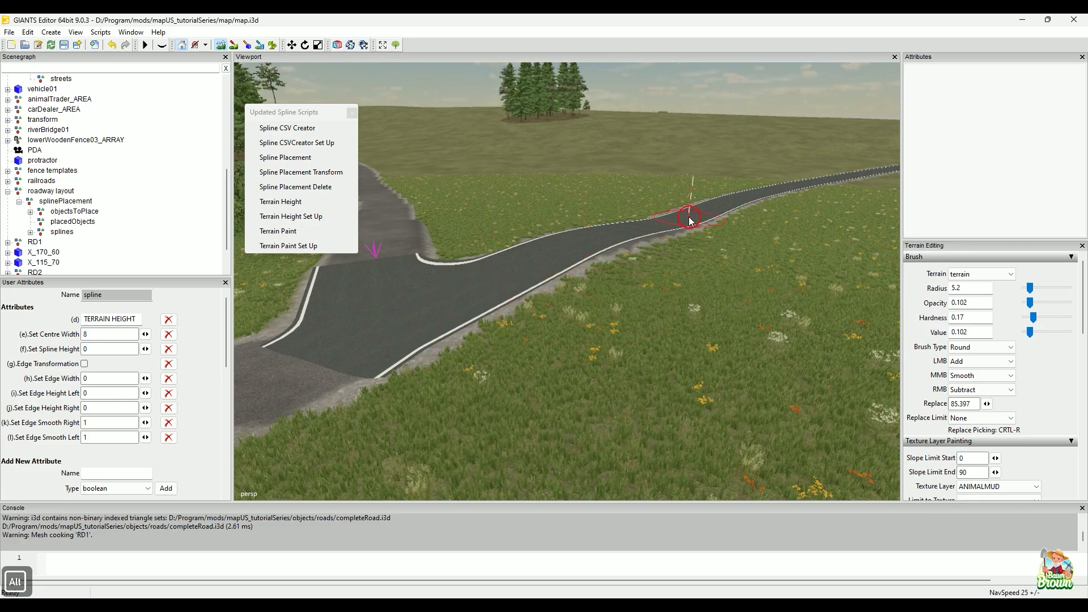
pyautogui.keyDown('alt'); pyautogui.moveTo(606, 284); pyautogui.dragTo(550, 342, button='right'); pyautogui.keyUp('alt')
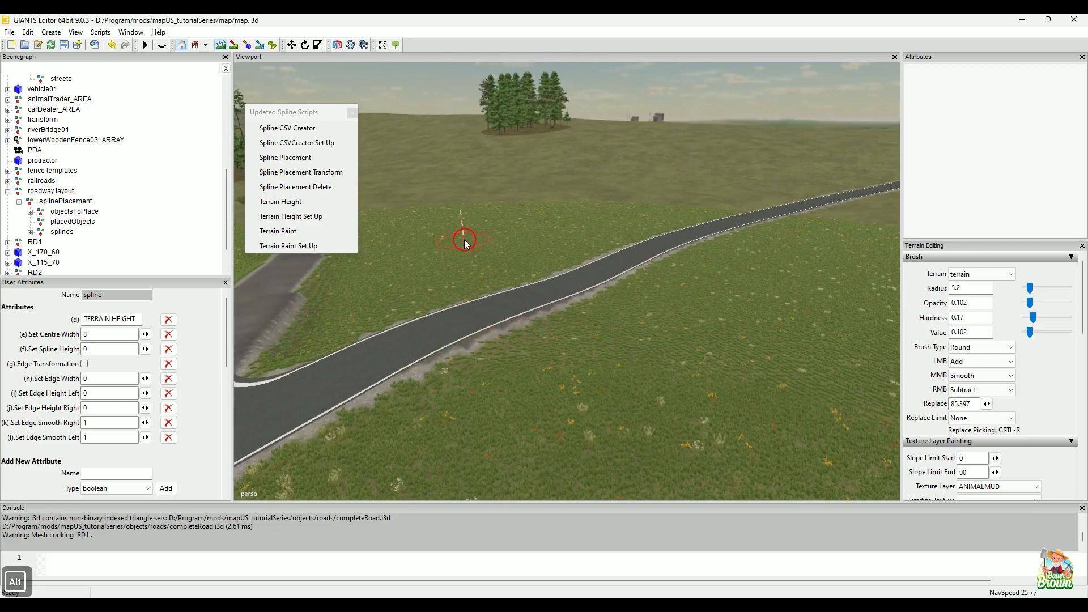
pyautogui.keyDown('alt'); pyautogui.moveTo(498, 441); pyautogui.dragTo(572, 354, button='right'); pyautogui.keyUp('alt')
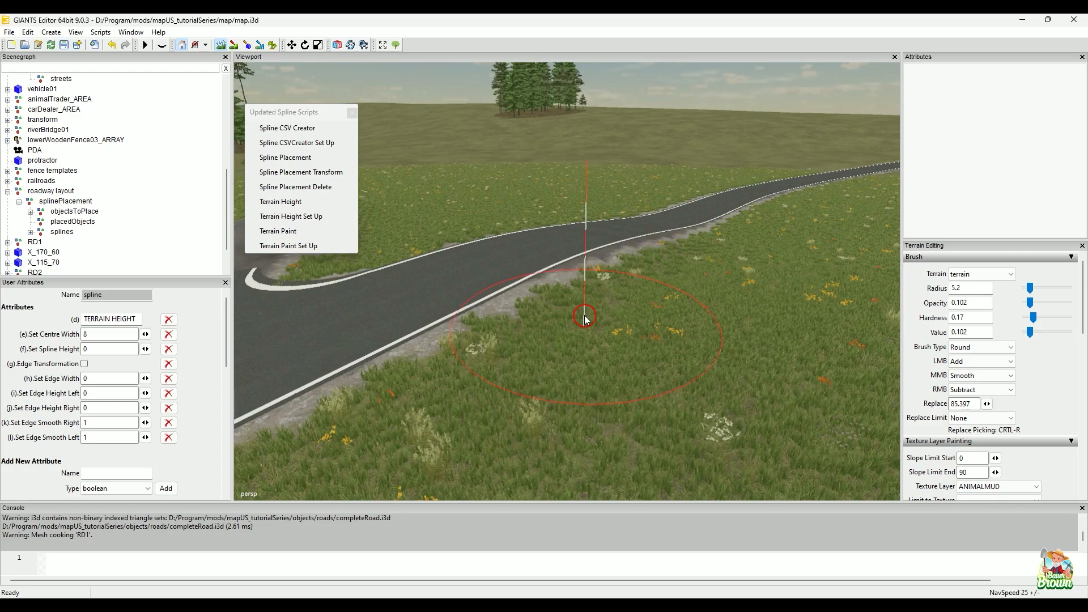
pyautogui.keyDown('alt'); pyautogui.moveTo(652, 248); pyautogui.dragTo(568, 260); pyautogui.keyUp('alt')
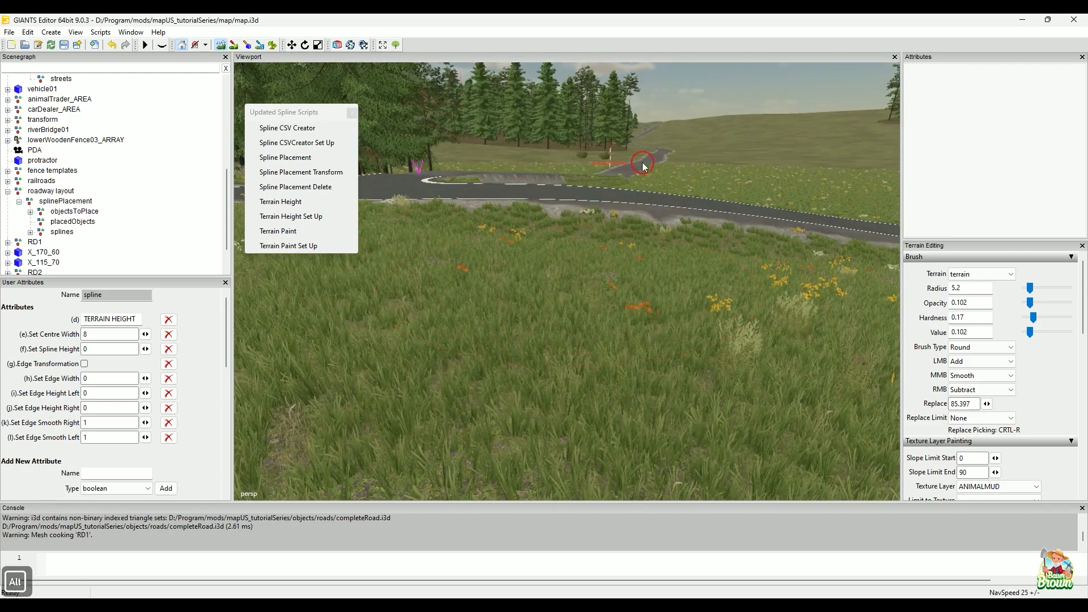
pyautogui.moveTo(694, 257)
pyautogui.keyDown('alt'); pyautogui.mouseDown()
pyautogui.moveTo(657, 278)
pyautogui.moveTo(723, 359)
pyautogui.mouseUp(); pyautogui.keyUp('alt')
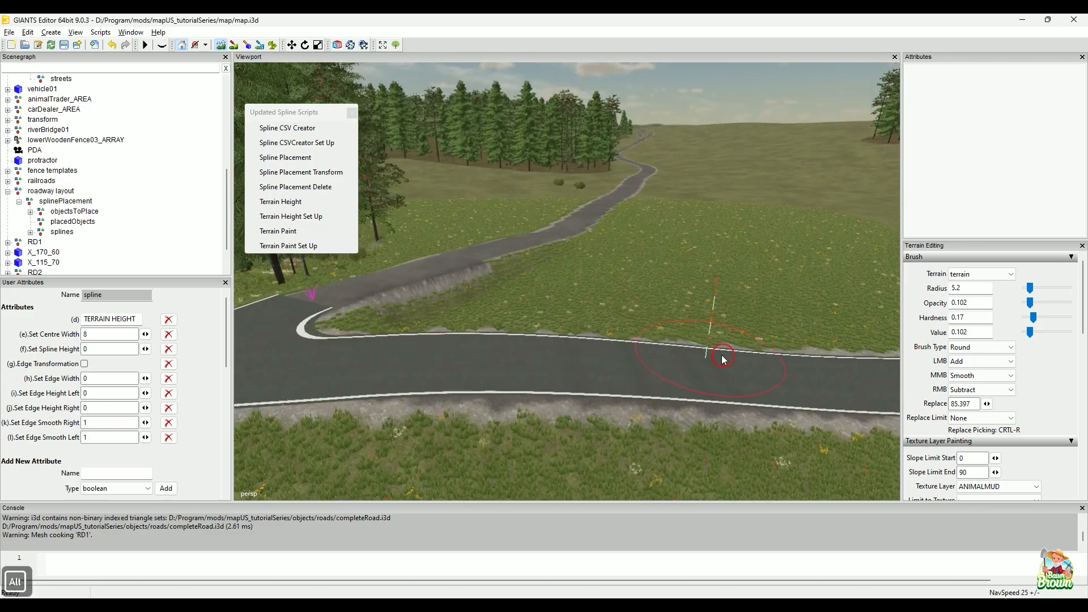
pyautogui.keyDown('alt'); pyautogui.moveTo(558, 340); pyautogui.dragTo(499, 388); pyautogui.keyUp('alt')
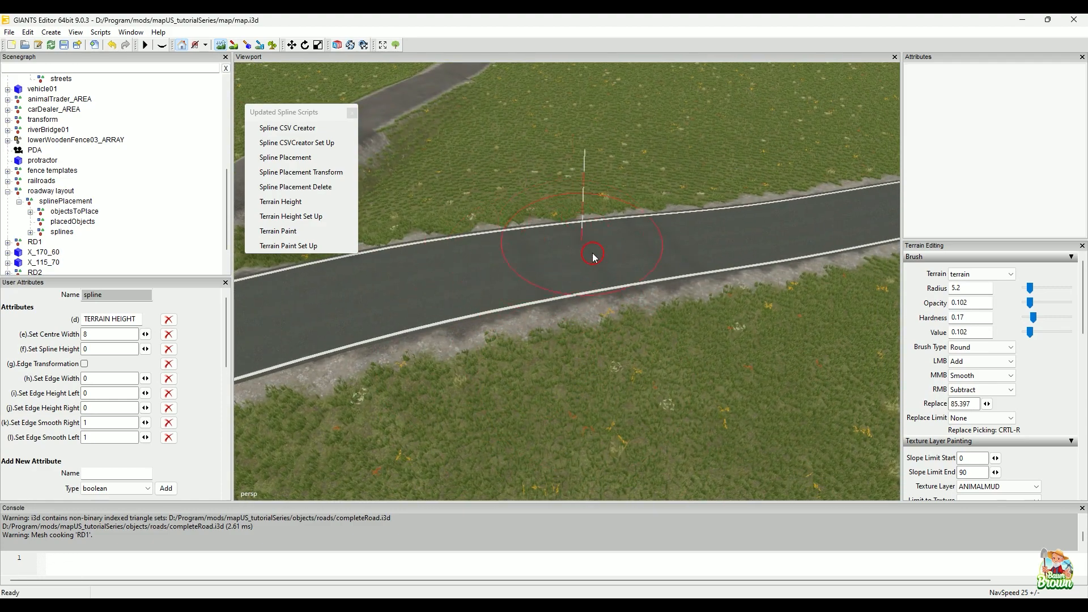
pyautogui.keyDown('alt'); pyautogui.moveTo(505, 386); pyautogui.dragTo(507, 238); pyautogui.keyUp('alt')
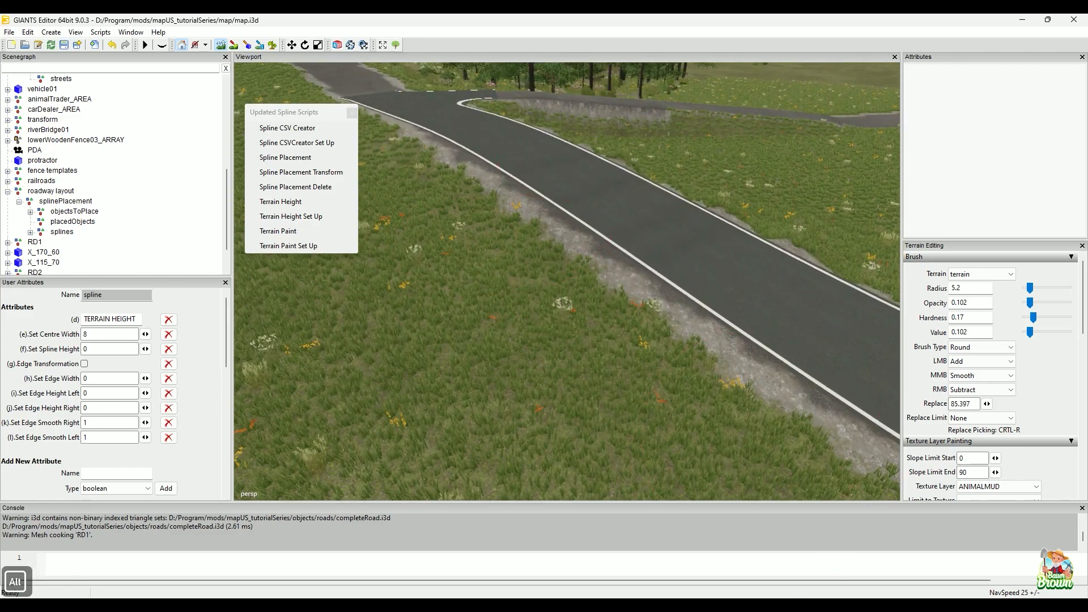
# Switch to SplineStreetConstructor, review its general settings such as minimal Z-rotation and maximal camber, and return to GIANTS Editor
pyautogui.hotkey('alt', 'Tab')
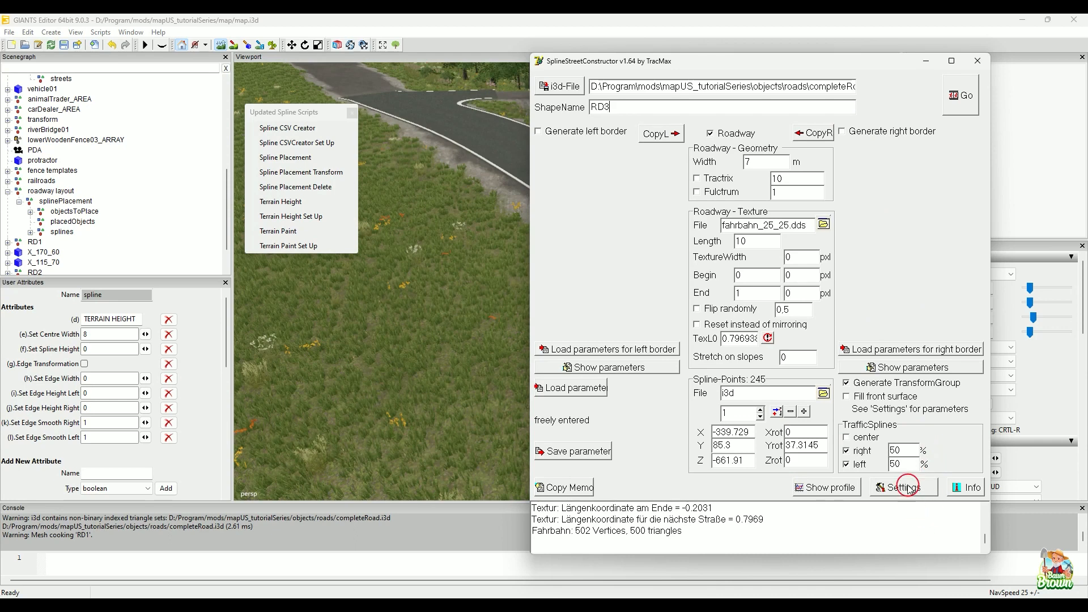
pyautogui.click(905, 487)
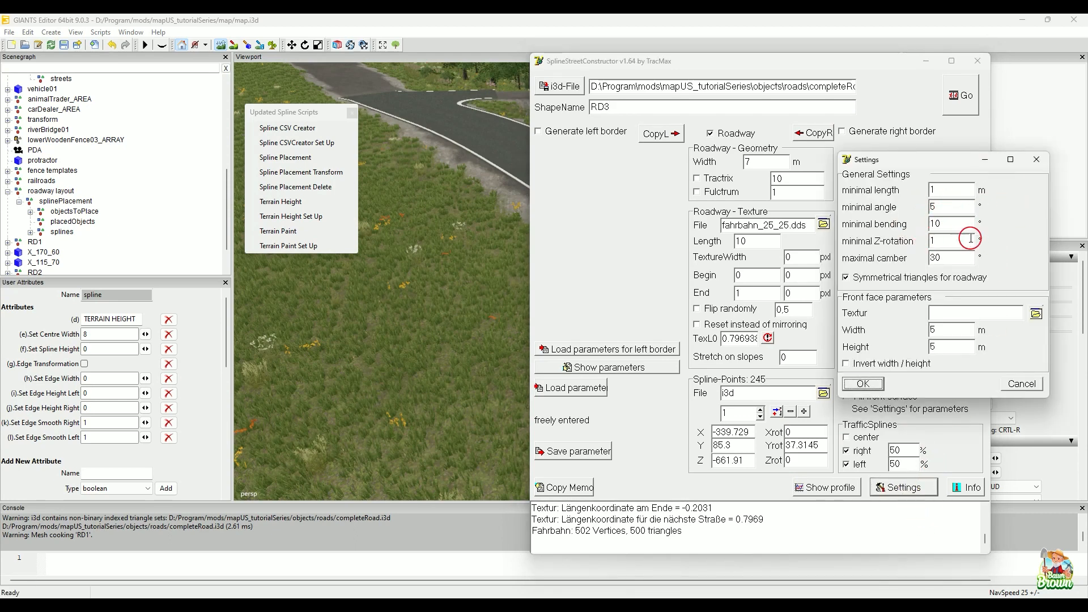
pyautogui.click(465, 277)
# Examine RD2's surface and edges up close near the fork, comparing the road's tilt and height with the adjoining terrain
pyautogui.keyDown('alt'); pyautogui.moveTo(555, 318); pyautogui.dragTo(503, 343, button='right'); pyautogui.keyUp('alt')
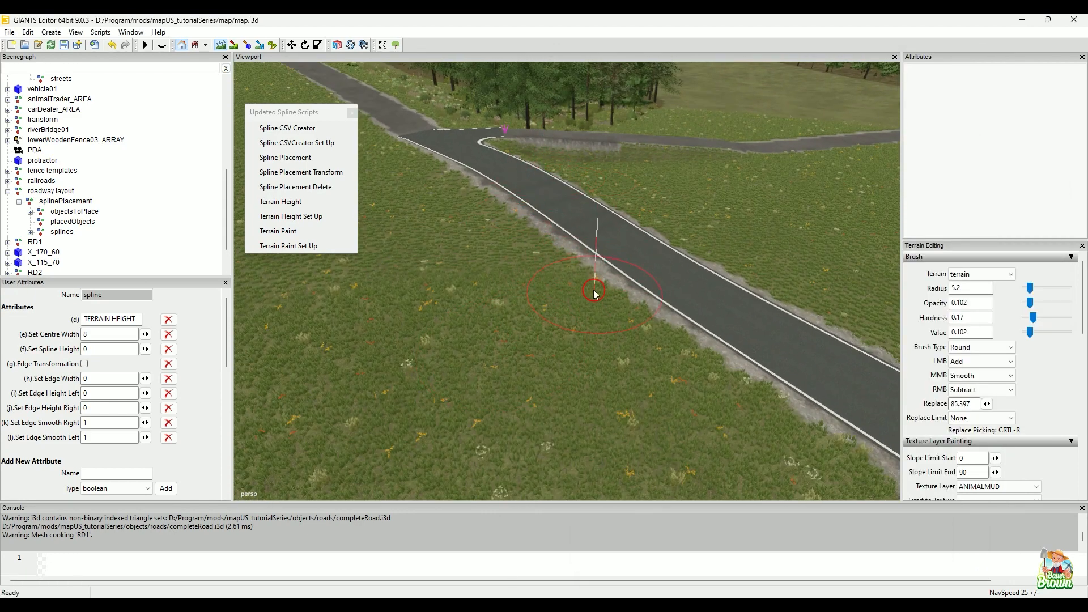
pyautogui.keyDown('alt'); pyautogui.moveTo(610, 307); pyautogui.dragTo(479, 416); pyautogui.keyUp('alt')
pyautogui.keyDown('alt'); pyautogui.moveTo(478, 415); pyautogui.dragTo(515, 493, button='right'); pyautogui.keyUp('alt')
pyautogui.keyDown('alt'); pyautogui.moveTo(516, 493); pyautogui.dragTo(653, 456); pyautogui.keyUp('alt')
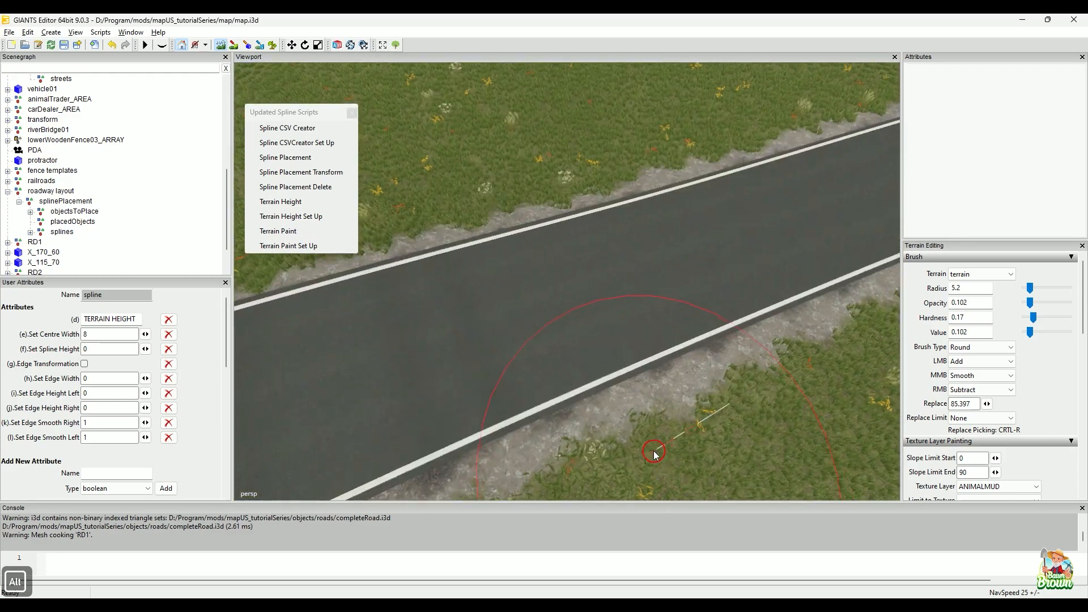
pyautogui.keyDown('alt'); pyautogui.moveTo(654, 455); pyautogui.dragTo(447, 338, button='right'); pyautogui.keyUp('alt')
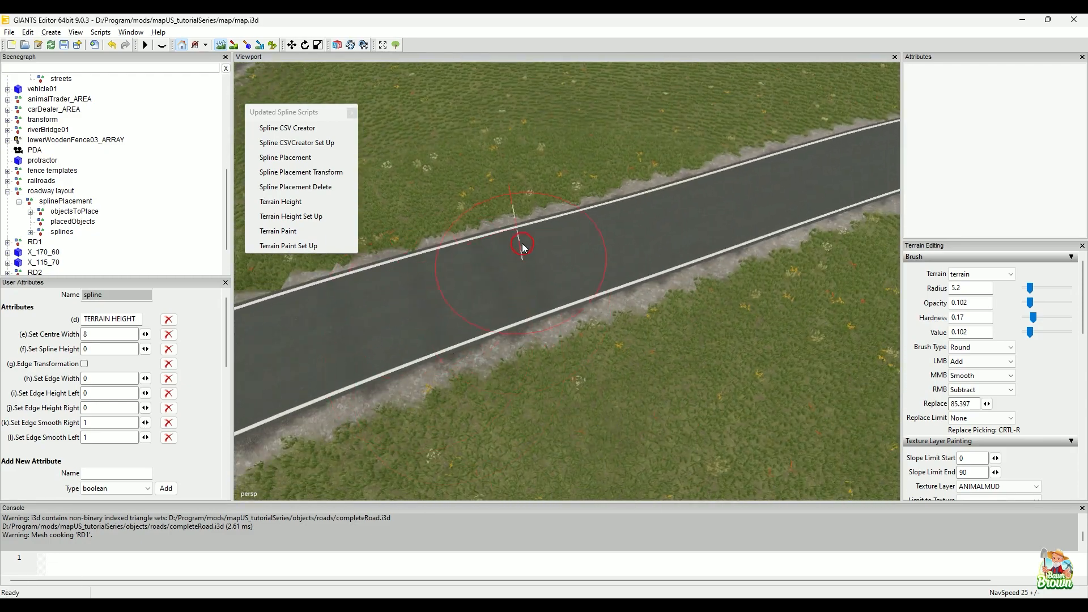
pyautogui.keyDown('alt'); pyautogui.moveTo(629, 311); pyautogui.dragTo(659, 335); pyautogui.keyUp('alt')
pyautogui.moveTo(659, 335)
pyautogui.keyDown('alt'); pyautogui.mouseDown(button='middle')
pyautogui.moveTo(652, 312)
pyautogui.moveTo(654, 343)
pyautogui.mouseUp(button='middle'); pyautogui.keyUp('alt')
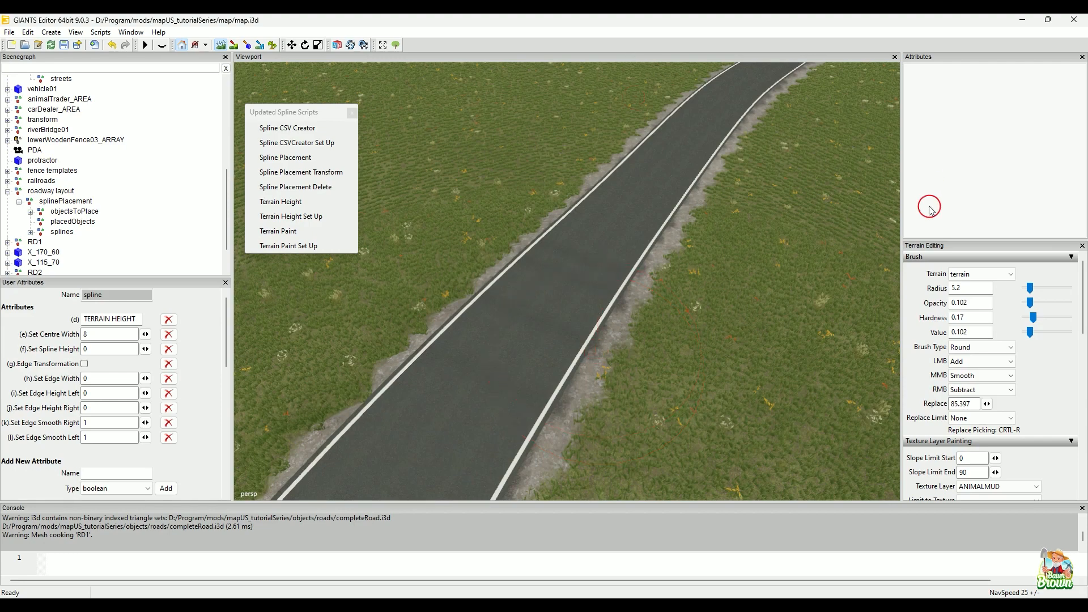
pyautogui.keyDown('alt'); pyautogui.moveTo(700, 250); pyautogui.dragTo(738, 224); pyautogui.keyUp('alt')
pyautogui.keyDown('alt'); pyautogui.scroll(3, 737, 215); pyautogui.keyUp('alt')
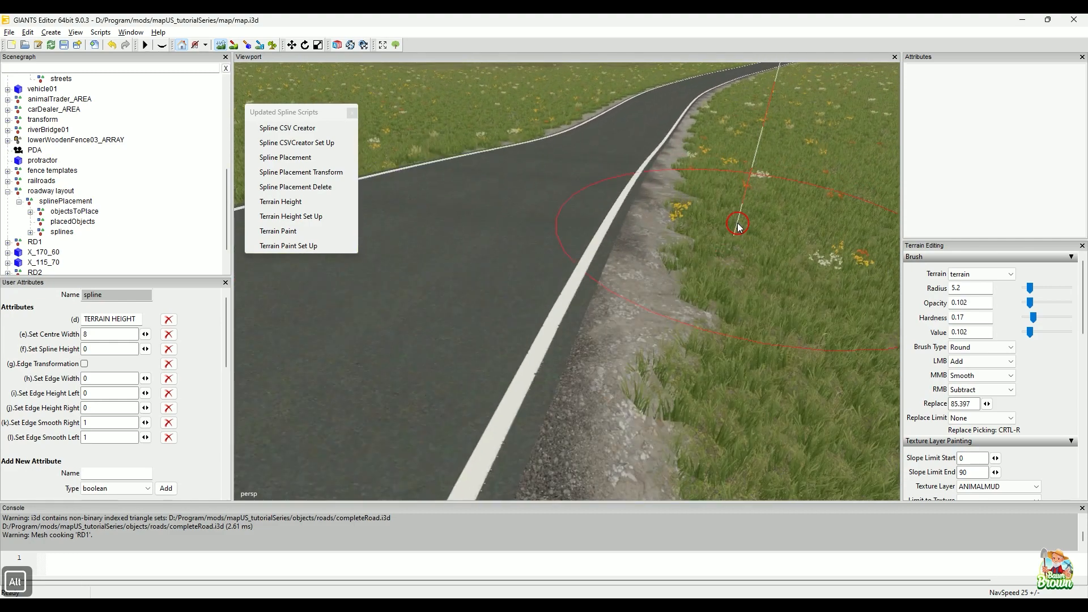
pyautogui.keyDown('alt'); pyautogui.moveTo(738, 224); pyautogui.dragTo(736, 228, button='middle'); pyautogui.keyUp('alt')
pyautogui.keyDown('alt'); pyautogui.moveTo(741, 216); pyautogui.dragTo(739, 233); pyautogui.keyUp('alt')
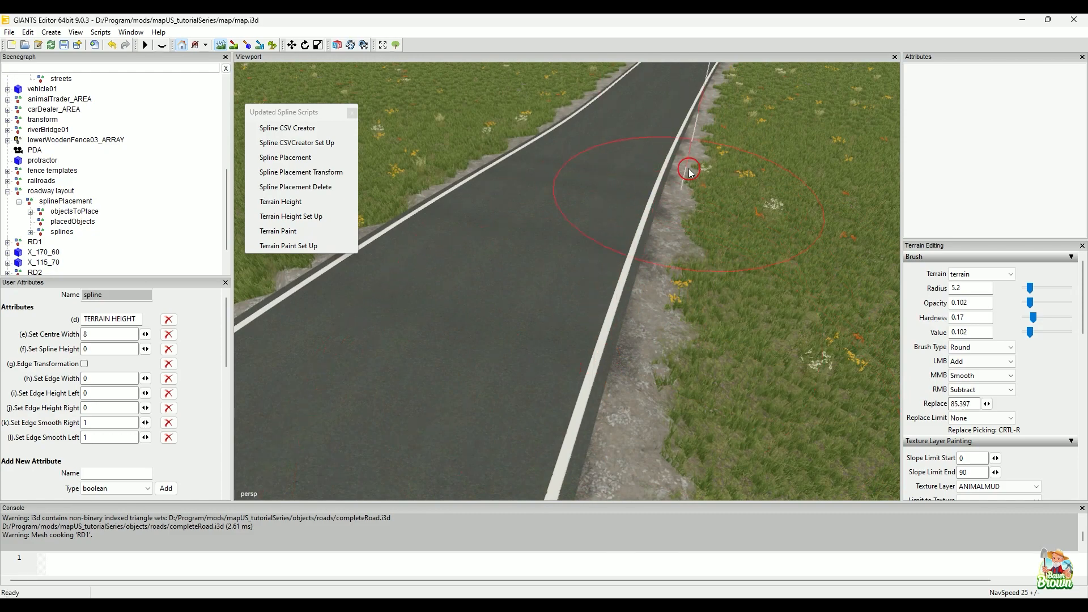
# Follow RD2 away from the fork to the T-junction near the buildings, inspecting its edges and connection
pyautogui.keyDown('alt'); pyautogui.moveTo(680, 164); pyautogui.dragTo(644, 275); pyautogui.keyUp('alt')
pyautogui.keyDown('alt'); pyautogui.moveTo(644, 275); pyautogui.dragTo(642, 345, button='middle'); pyautogui.keyUp('alt')
pyautogui.keyDown('alt'); pyautogui.moveTo(642, 345); pyautogui.dragTo(787, 257, button='right'); pyautogui.keyUp('alt')
pyautogui.keyDown('alt'); pyautogui.moveTo(787, 257); pyautogui.dragTo(702, 304, button='middle'); pyautogui.keyUp('alt')
pyautogui.keyDown('alt'); pyautogui.moveTo(702, 303); pyautogui.dragTo(720, 267, button='right'); pyautogui.keyUp('alt')
pyautogui.keyDown('alt'); pyautogui.moveTo(720, 264); pyautogui.dragTo(641, 358, button='middle'); pyautogui.keyUp('alt')
pyautogui.keyDown('alt'); pyautogui.moveTo(641, 358); pyautogui.dragTo(668, 320, button='right'); pyautogui.keyUp('alt')
pyautogui.keyDown('alt'); pyautogui.moveTo(668, 319); pyautogui.dragTo(614, 379, button='middle'); pyautogui.keyUp('alt')
pyautogui.keyDown('alt'); pyautogui.moveTo(615, 379); pyautogui.dragTo(666, 306, button='right'); pyautogui.keyUp('alt')
pyautogui.keyDown('alt'); pyautogui.moveTo(666, 307); pyautogui.dragTo(627, 379, button='middle'); pyautogui.keyUp('alt')
pyautogui.keyDown('alt'); pyautogui.moveTo(627, 379); pyautogui.dragTo(721, 272, button='right'); pyautogui.keyUp('alt')
pyautogui.keyDown('alt'); pyautogui.moveTo(721, 272); pyautogui.dragTo(659, 338); pyautogui.keyUp('alt')
pyautogui.keyDown('alt'); pyautogui.moveTo(658, 338); pyautogui.dragTo(705, 299, button='right'); pyautogui.keyUp('alt')
pyautogui.keyDown('alt'); pyautogui.moveTo(705, 299); pyautogui.dragTo(685, 345, button='middle'); pyautogui.keyUp('alt')
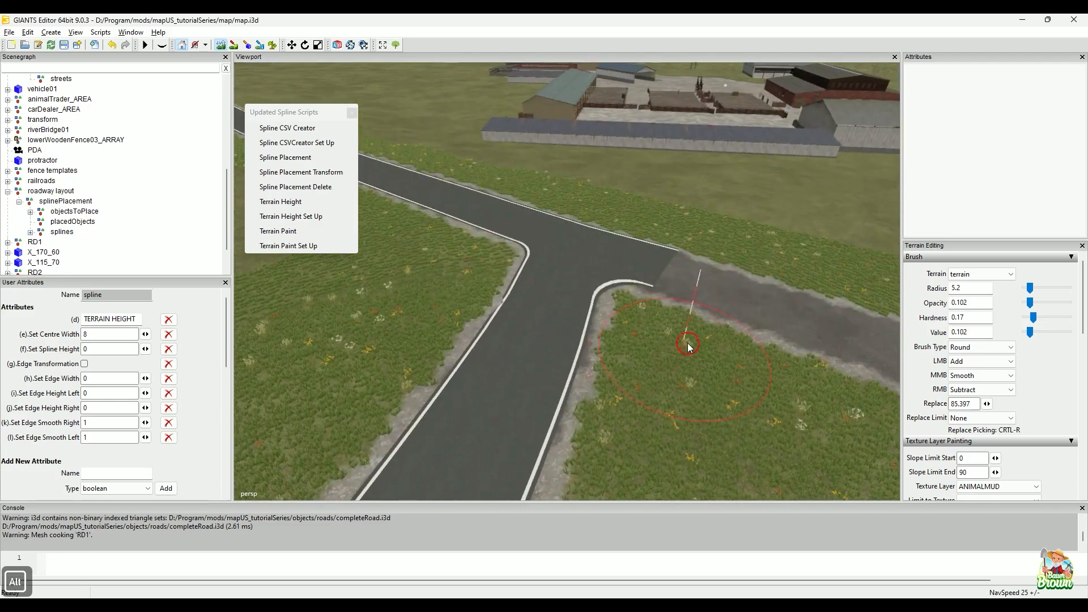
# Follow RD2 from the T-junction near the buildings into the open field, checking its bends and edges against the terrain
pyautogui.keyDown('alt'); pyautogui.moveTo(686, 345); pyautogui.dragTo(544, 371); pyautogui.keyUp('alt')
pyautogui.keyDown('alt'); pyautogui.moveTo(544, 371); pyautogui.dragTo(508, 387, button='middle'); pyautogui.keyUp('alt')
pyautogui.keyDown('alt'); pyautogui.moveTo(599, 345); pyautogui.dragTo(412, 312); pyautogui.keyUp('alt')
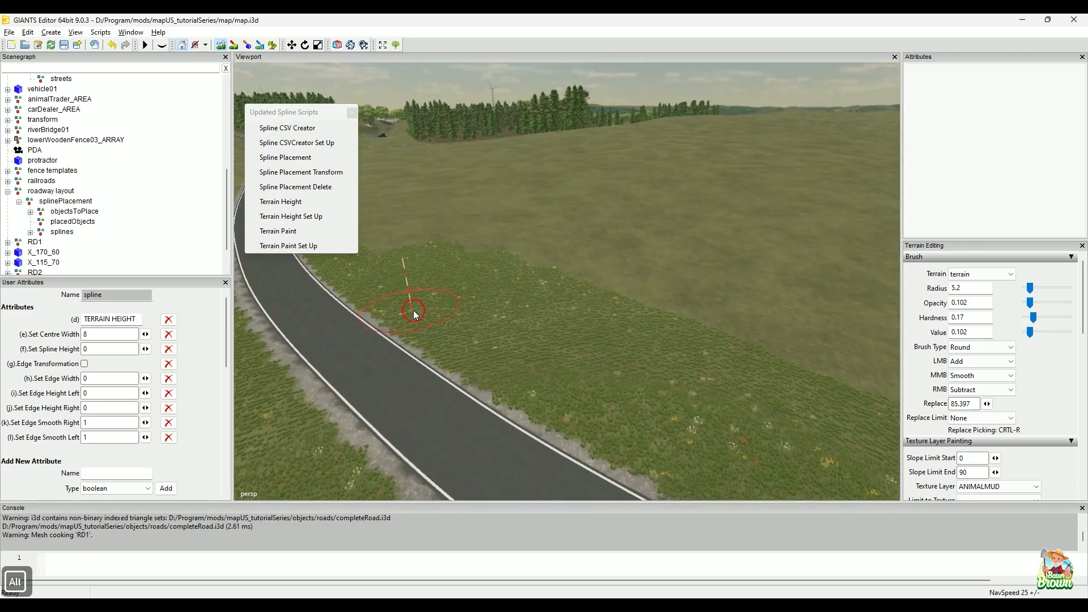
pyautogui.keyDown('alt'); pyautogui.moveTo(412, 313); pyautogui.dragTo(642, 338, button='middle'); pyautogui.keyUp('alt')
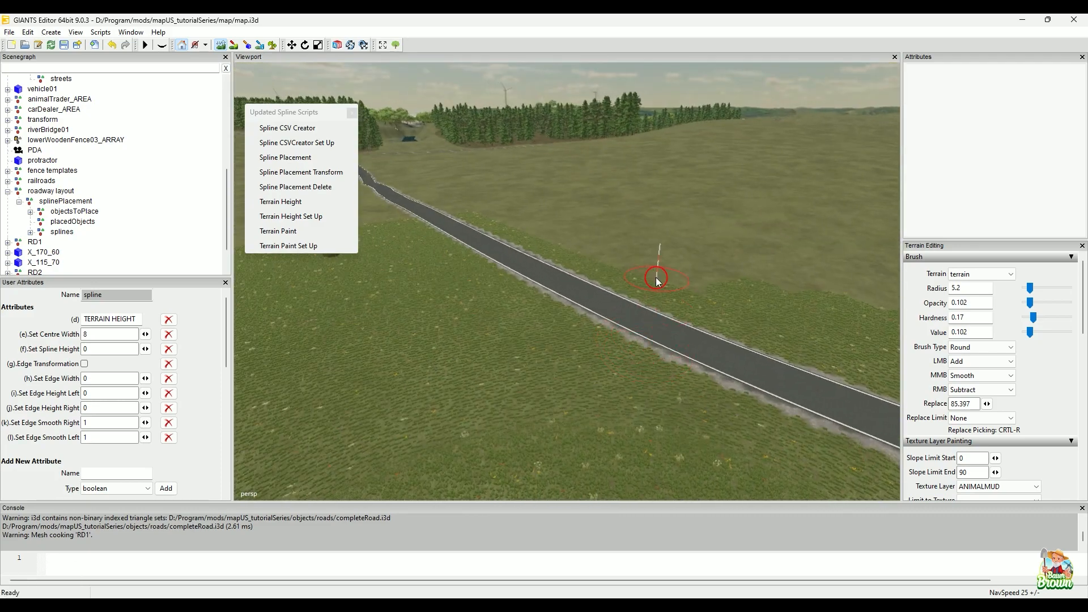
pyautogui.keyDown('alt'); pyautogui.moveTo(656, 278); pyautogui.dragTo(688, 427, button='middle'); pyautogui.keyUp('alt')
pyautogui.keyDown('alt'); pyautogui.moveTo(688, 310); pyautogui.dragTo(643, 294); pyautogui.keyUp('alt')
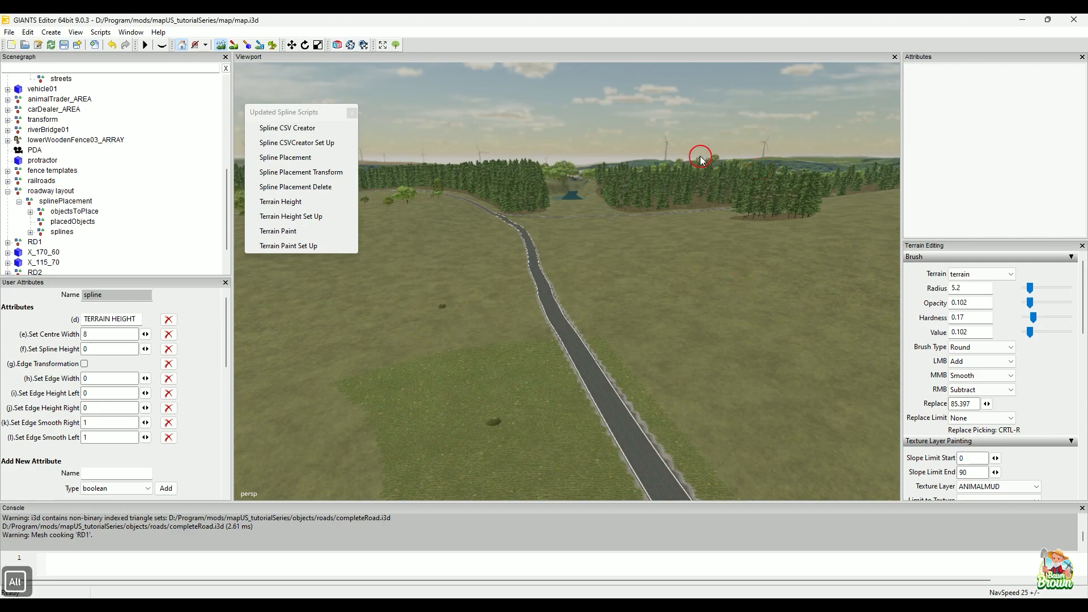
# Survey the connected roads from above, then examine the T-junction beside the buildings and the road leading away from it
pyautogui.keyDown('alt'); pyautogui.moveTo(701, 158); pyautogui.dragTo(811, 204); pyautogui.keyUp('alt')
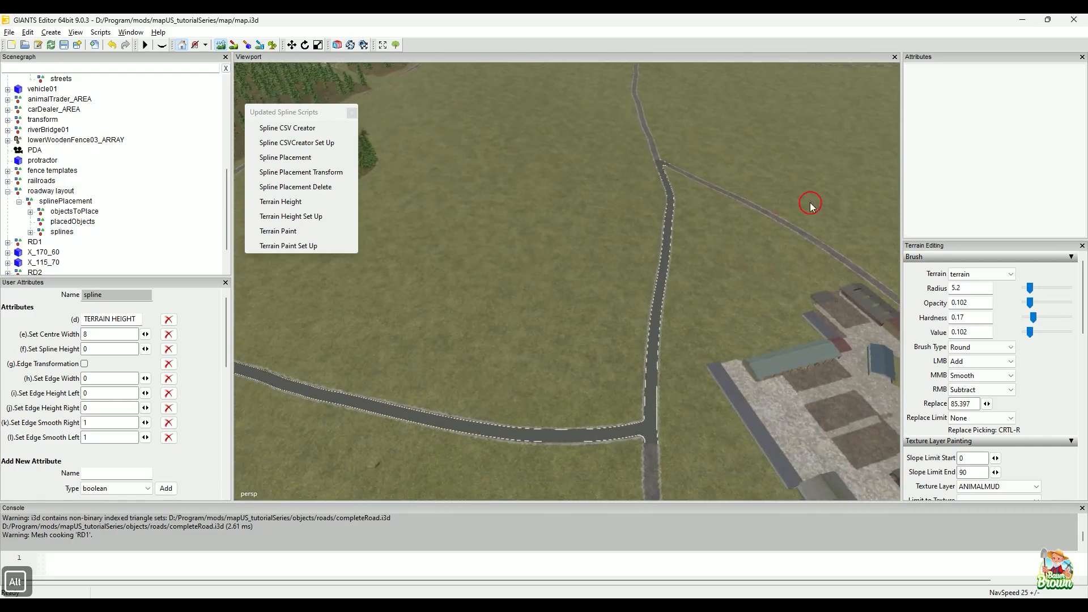
pyautogui.keyDown('alt'); pyautogui.moveTo(682, 327); pyautogui.dragTo(462, 467); pyautogui.keyUp('alt')
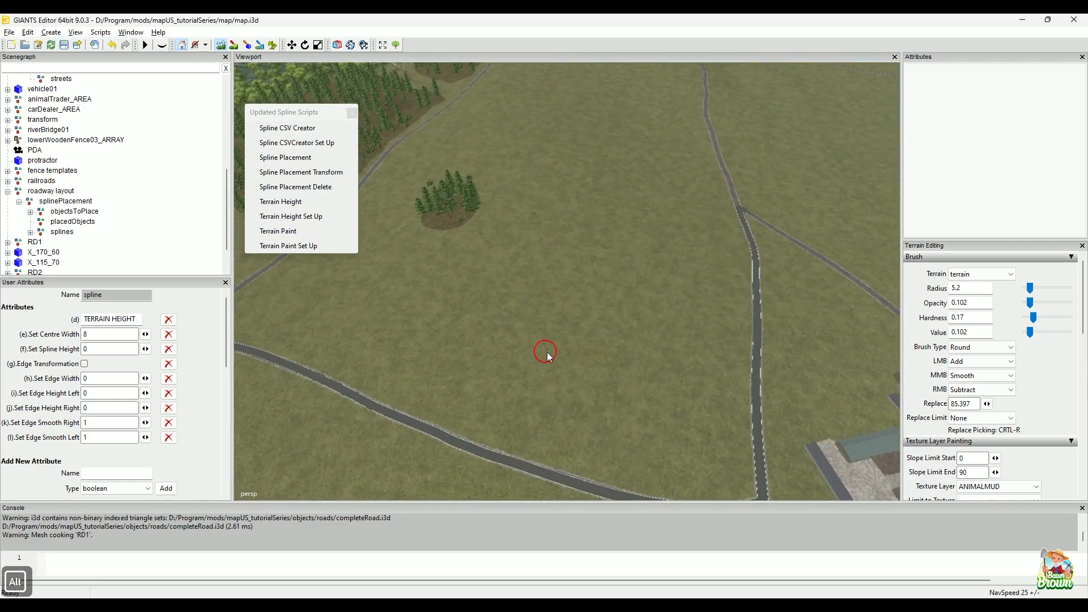
pyautogui.keyDown('alt'); pyautogui.moveTo(548, 356); pyautogui.dragTo(689, 336); pyautogui.keyUp('alt')
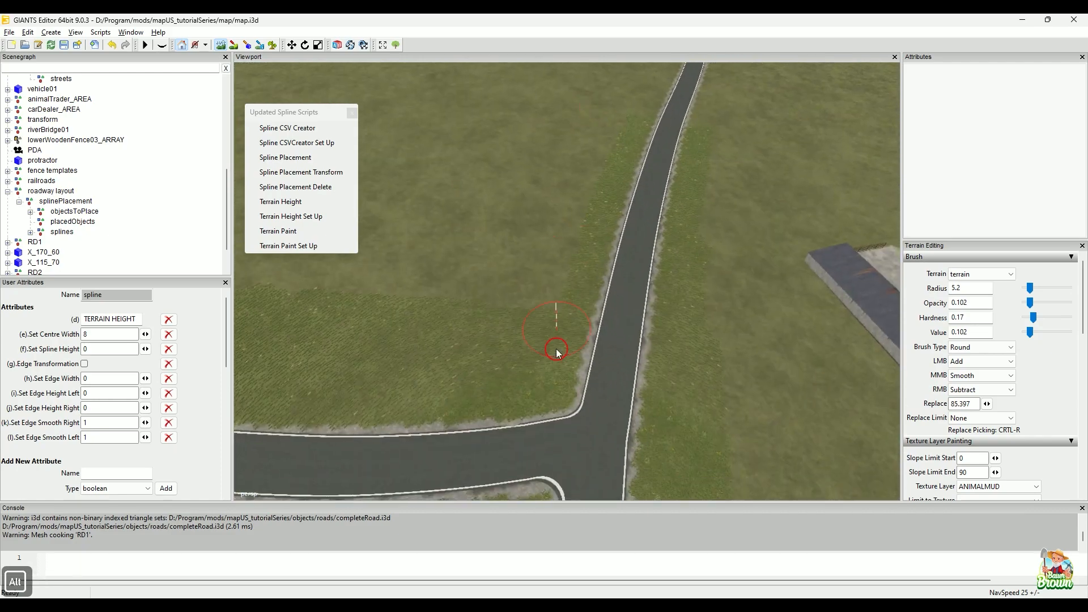
pyautogui.keyDown('alt'); pyautogui.moveTo(669, 196); pyautogui.dragTo(675, 227); pyautogui.keyUp('alt')
pyautogui.keyDown('alt'); pyautogui.moveTo(611, 297); pyautogui.dragTo(771, 374); pyautogui.keyUp('alt')
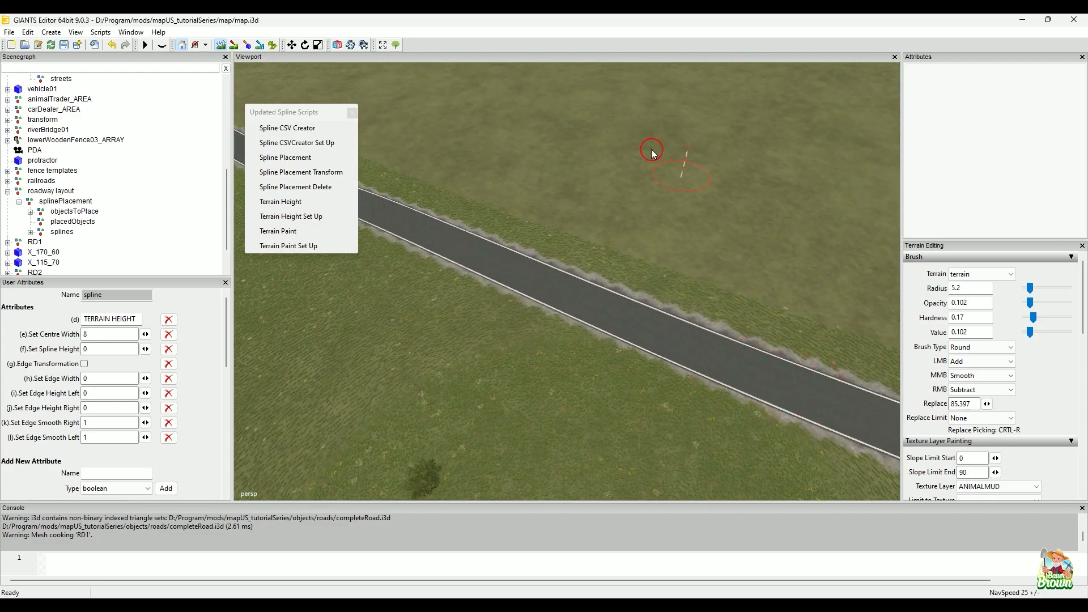
# Examine the junction exit and the curve beyond it up close, comparing the road edges with the surrounding grass
pyautogui.keyDown('alt'); pyautogui.moveTo(692, 303); pyautogui.dragTo(401, 238); pyautogui.keyUp('alt')
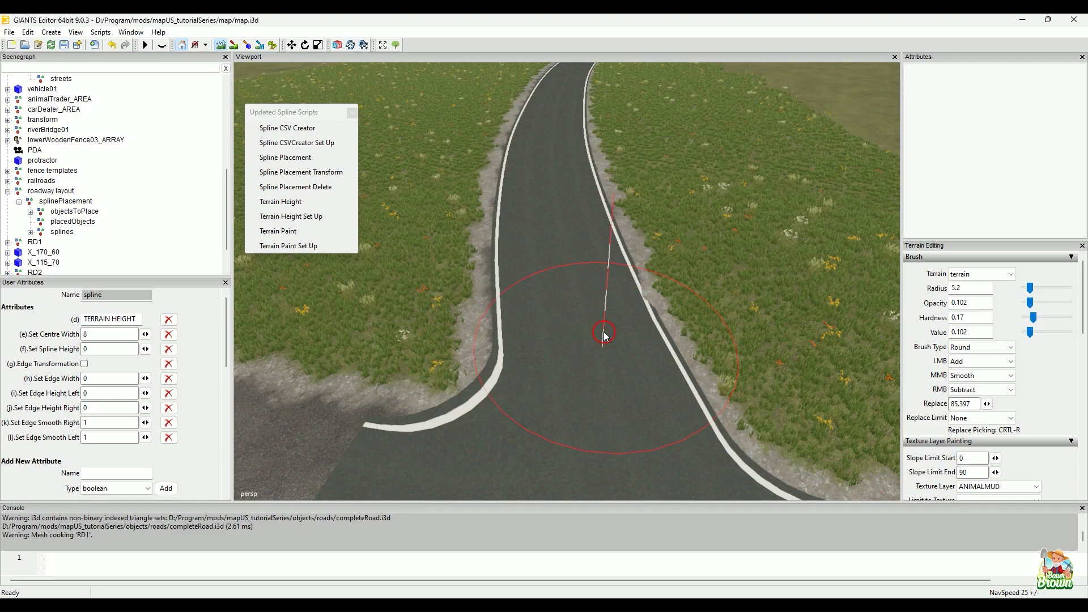
pyautogui.keyDown('alt'); pyautogui.moveTo(601, 267); pyautogui.dragTo(561, 295); pyautogui.keyUp('alt')
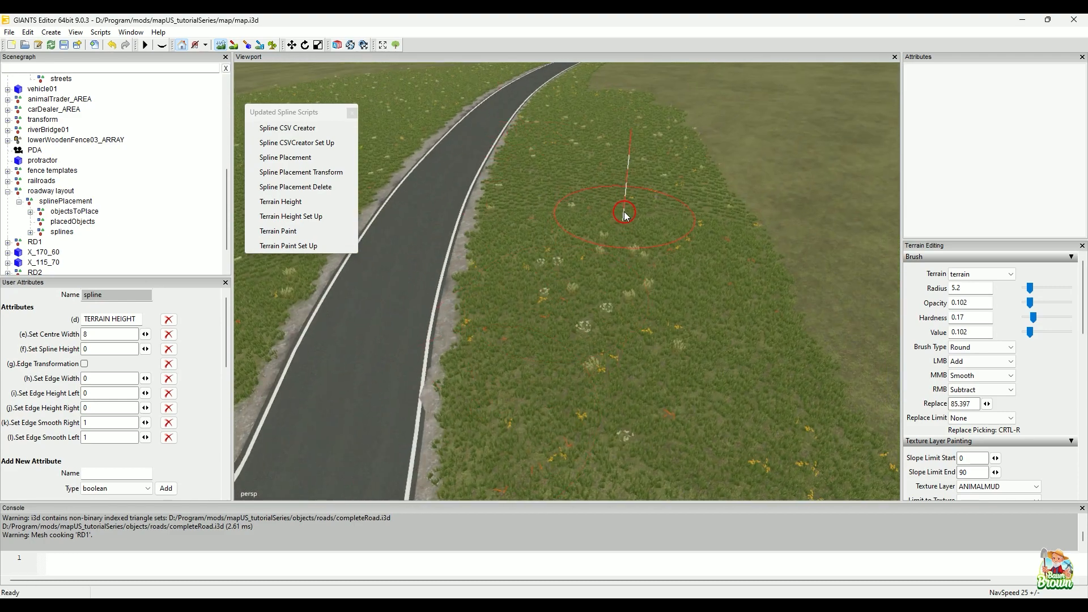
pyautogui.moveTo(627, 165)
pyautogui.keyDown('alt'); pyautogui.mouseDown()
pyautogui.moveTo(503, 364)
pyautogui.moveTo(640, 252)
pyautogui.moveTo(664, 151)
pyautogui.moveTo(750, 366)
pyautogui.moveTo(726, 291)
pyautogui.moveTo(720, 306)
pyautogui.moveTo(733, 305)
pyautogui.mouseUp(); pyautogui.keyUp('alt')
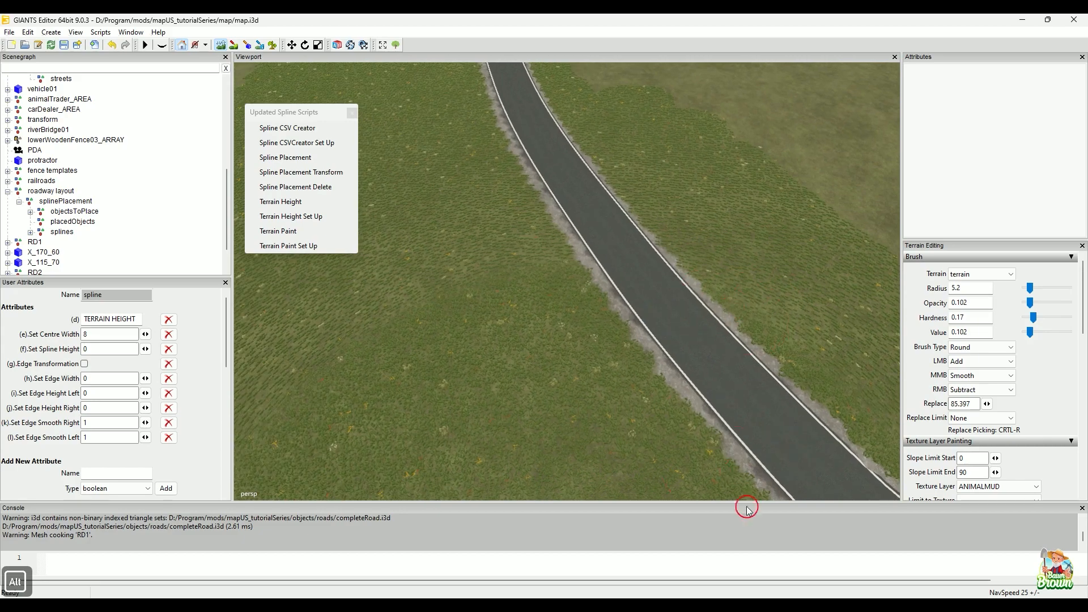
pyautogui.moveTo(561, 165)
pyautogui.keyDown('alt'); pyautogui.mouseDown()
pyautogui.moveTo(656, 296)
pyautogui.moveTo(569, 281)
pyautogui.moveTo(593, 326)
pyautogui.moveTo(669, 286)
pyautogui.mouseUp(); pyautogui.keyUp('alt')
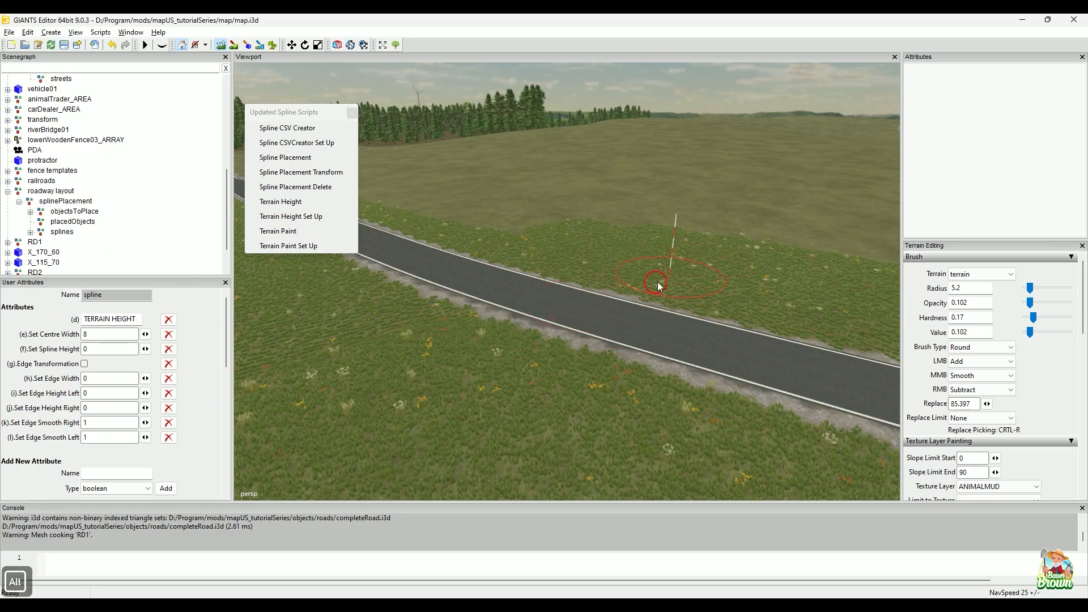
pyautogui.keyDown('alt'); pyautogui.moveTo(659, 286); pyautogui.dragTo(663, 381); pyautogui.keyUp('alt')
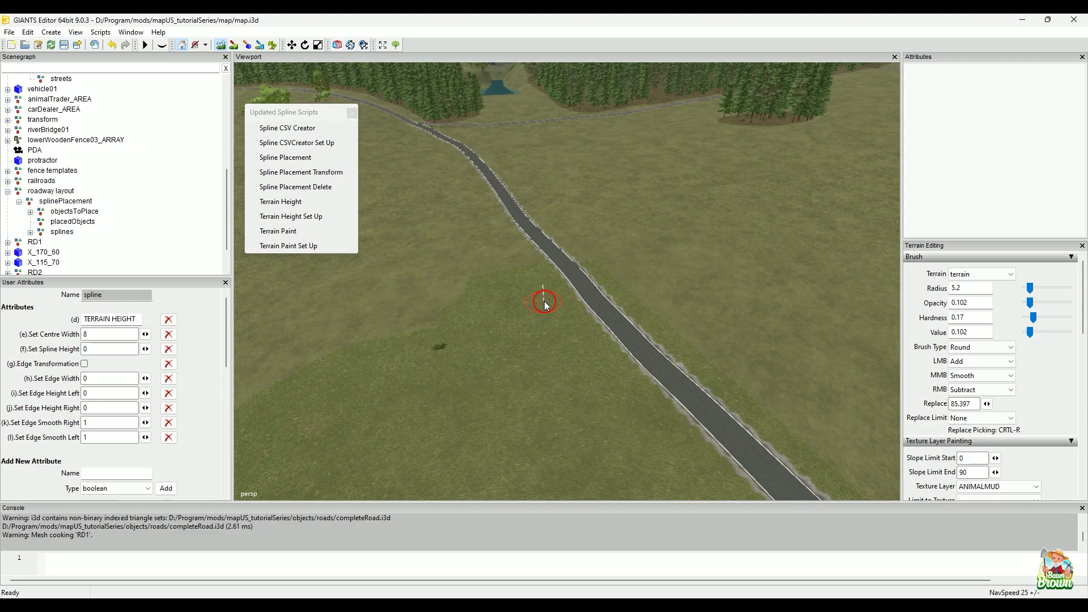
# Review RD2's full course across the field between the buildings and the forest fork from elevated viewpoints
pyautogui.keyDown('alt'); pyautogui.moveTo(515, 250); pyautogui.dragTo(574, 395); pyautogui.keyUp('alt')
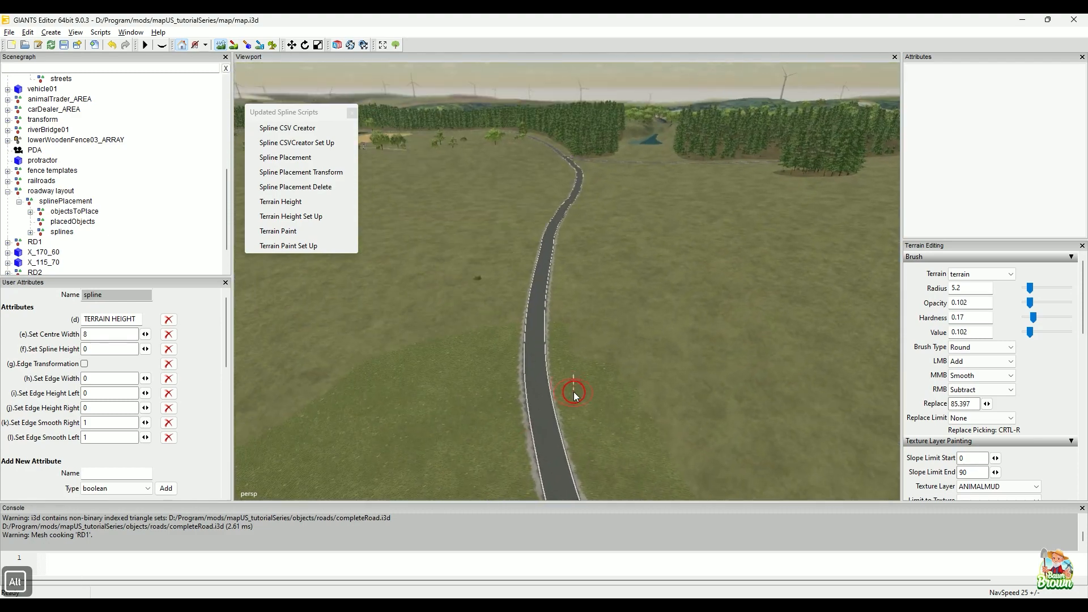
pyautogui.keyDown('alt'); pyautogui.moveTo(618, 226); pyautogui.dragTo(481, 349); pyautogui.keyUp('alt')
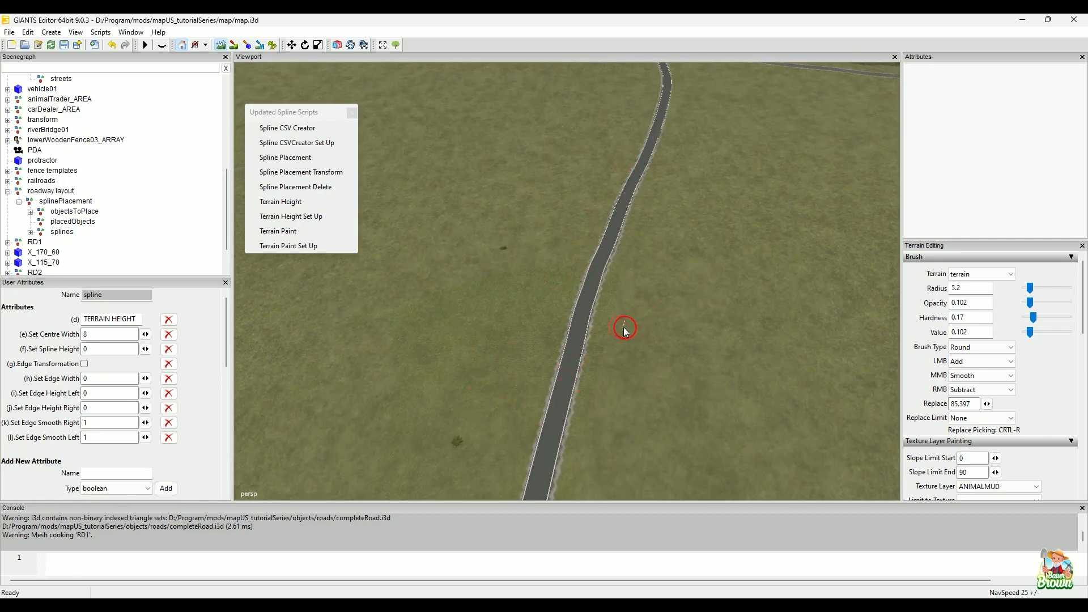
pyautogui.keyDown('alt'); pyautogui.moveTo(625, 330); pyautogui.dragTo(539, 347); pyautogui.keyUp('alt')
pyautogui.keyDown('alt'); pyautogui.moveTo(574, 203); pyautogui.dragTo(587, 289); pyautogui.keyUp('alt')
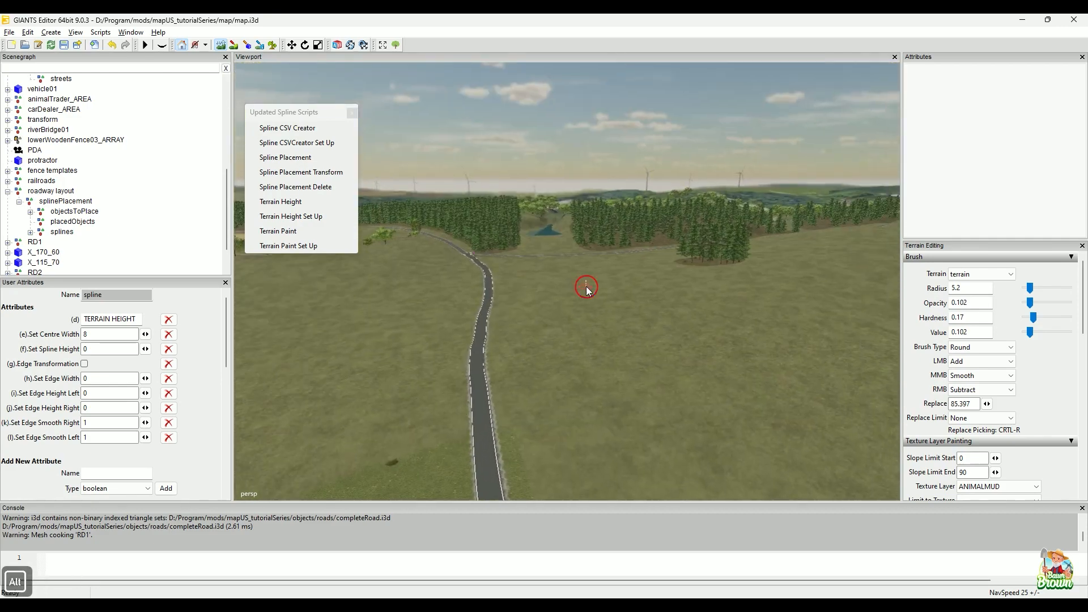
pyautogui.keyDown('alt'); pyautogui.moveTo(482, 371); pyautogui.dragTo(541, 249); pyautogui.keyUp('alt')
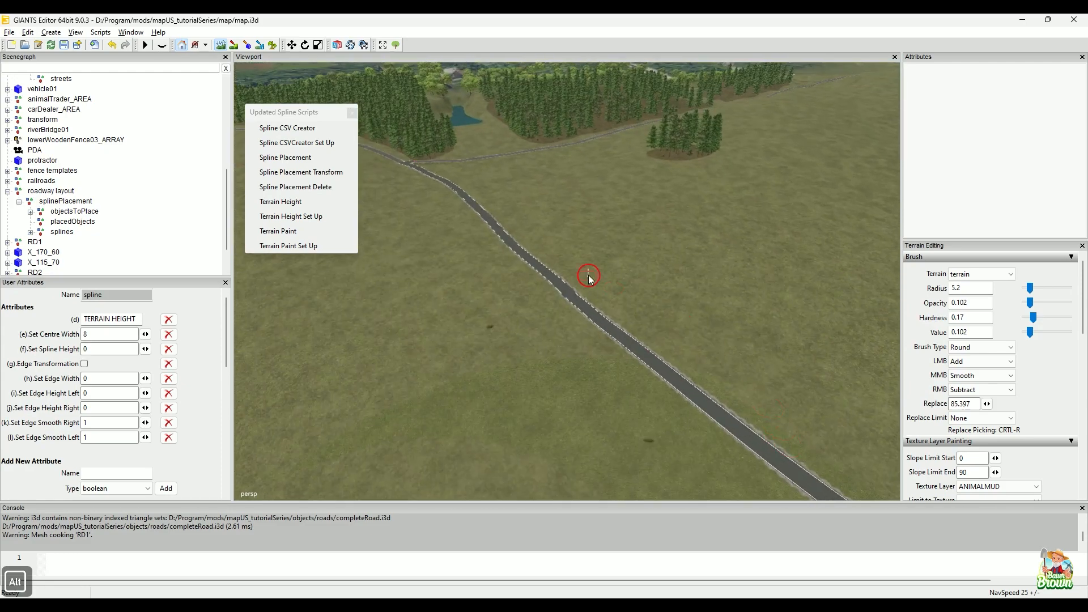
pyautogui.keyDown('alt'); pyautogui.moveTo(605, 343); pyautogui.dragTo(659, 440); pyautogui.keyUp('alt')
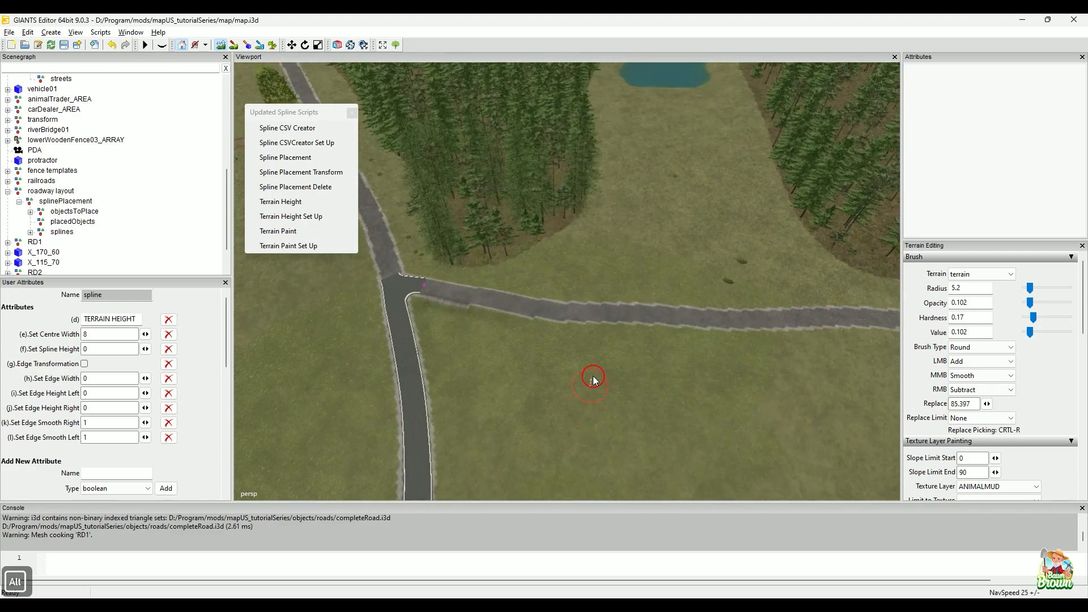
pyautogui.keyDown('alt'); pyautogui.moveTo(594, 381); pyautogui.dragTo(452, 331); pyautogui.keyUp('alt')
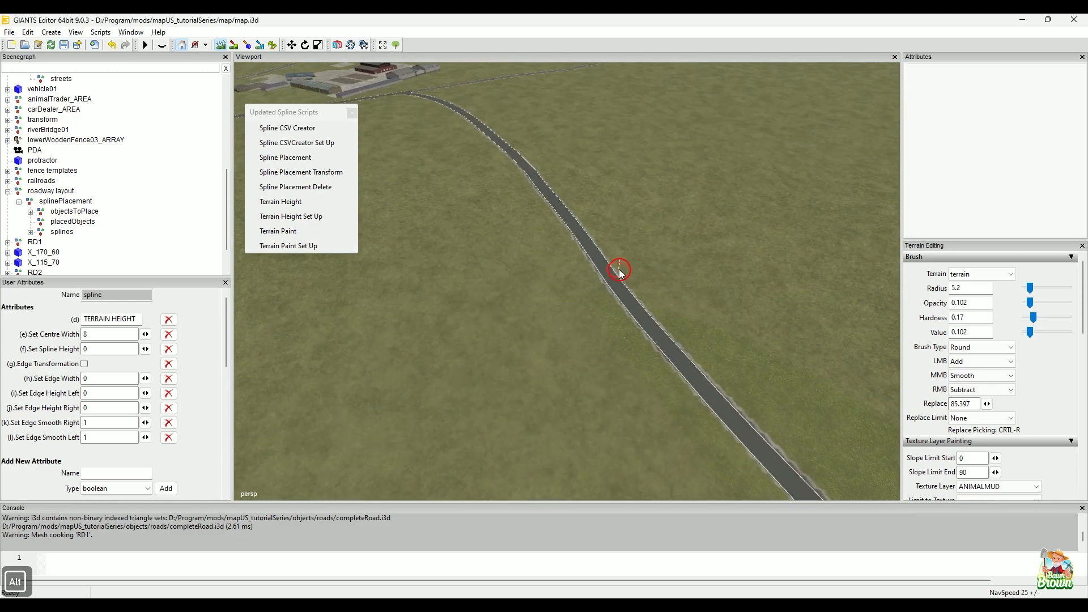
pyautogui.keyDown('alt'); pyautogui.moveTo(695, 287); pyautogui.dragTo(818, 328); pyautogui.keyUp('alt')
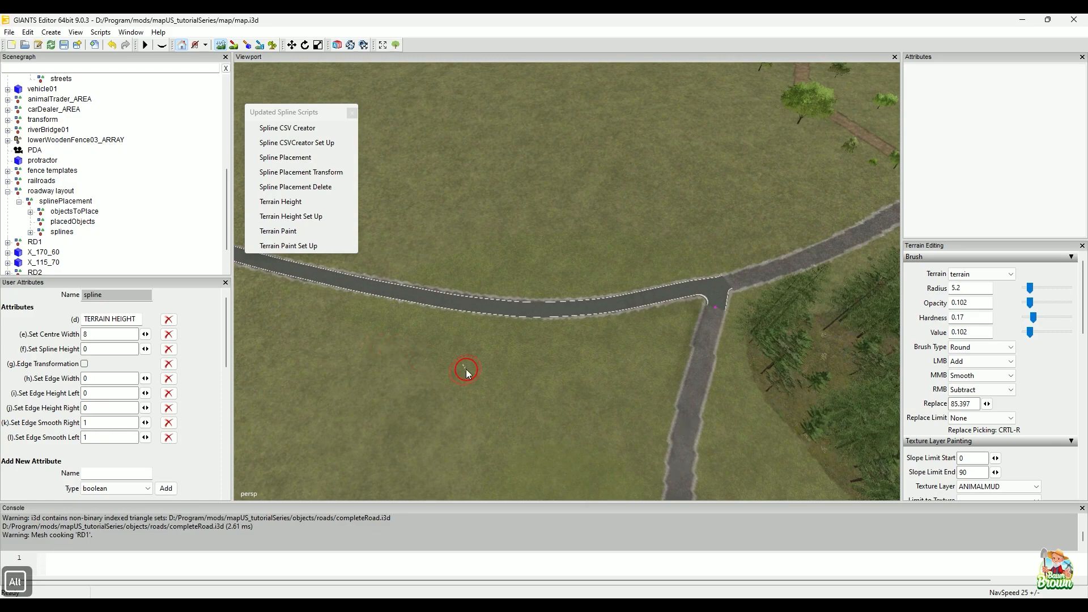
# Inspect the forked intersection beside the forest, checking the road slope and the grass wedge between its two branches
pyautogui.moveTo(449, 372)
pyautogui.keyDown('alt'); pyautogui.mouseDown(button='right')
pyautogui.moveTo(510, 312)
pyautogui.moveTo(515, 404)
pyautogui.mouseUp(button='right'); pyautogui.keyUp('alt')
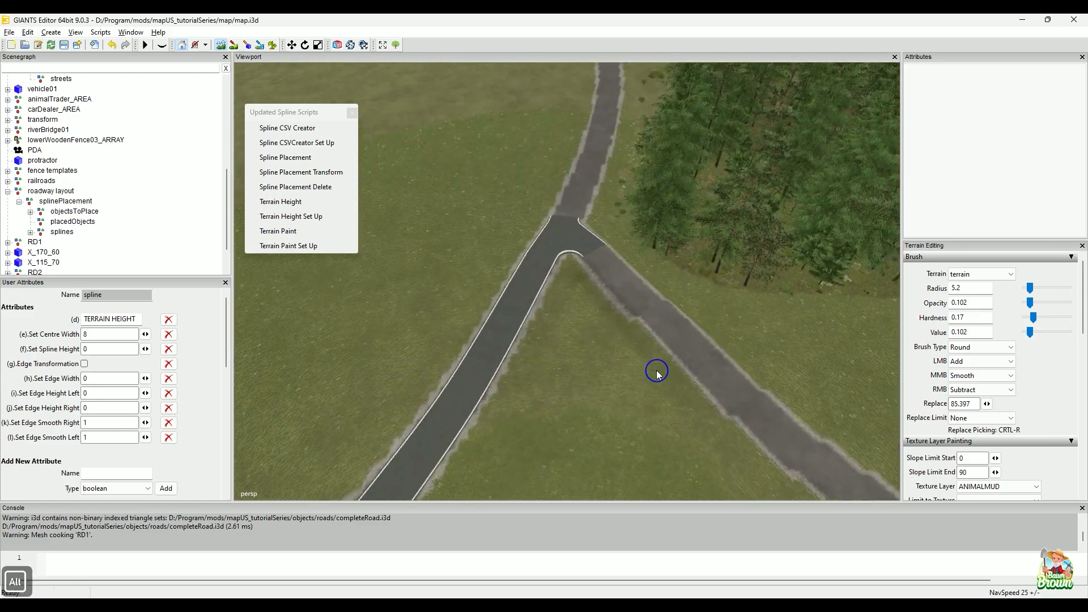
pyautogui.keyDown('alt'); pyautogui.moveTo(564, 351); pyautogui.dragTo(574, 296, button='right'); pyautogui.keyUp('alt')
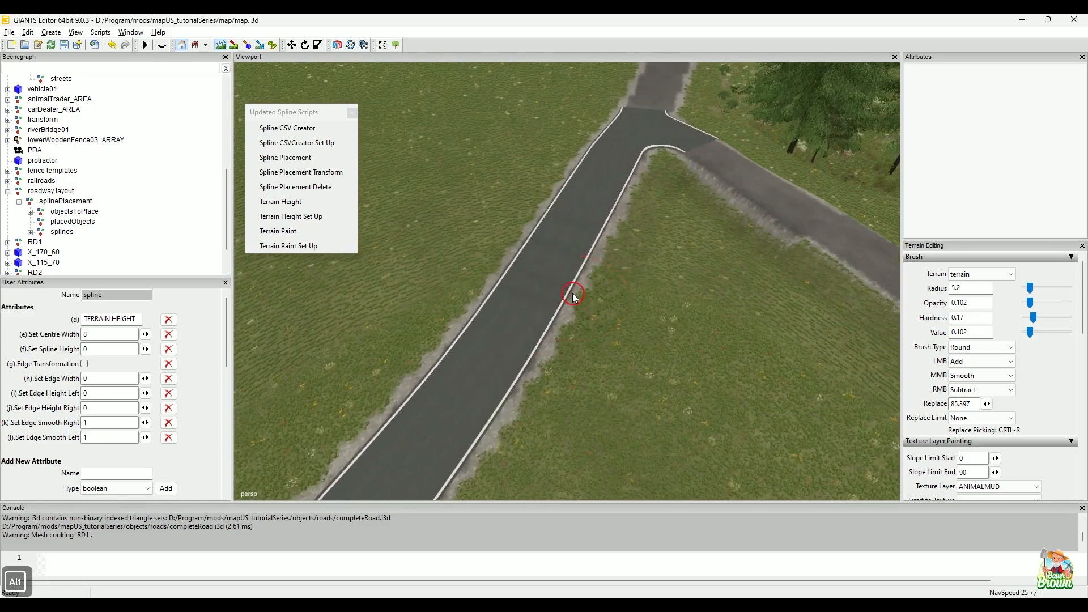
pyautogui.keyDown('alt'); pyautogui.moveTo(570, 301); pyautogui.dragTo(527, 234); pyautogui.keyUp('alt')
pyautogui.keyDown('alt'); pyautogui.moveTo(527, 234); pyautogui.dragTo(581, 219, button='right'); pyautogui.keyUp('alt')
pyautogui.keyDown('alt'); pyautogui.moveTo(581, 219); pyautogui.dragTo(580, 231, button='middle'); pyautogui.keyUp('alt')
pyautogui.keyDown('alt'); pyautogui.moveTo(737, 238); pyautogui.dragTo(749, 261, button='middle'); pyautogui.keyUp('alt')
pyautogui.keyDown('alt'); pyautogui.moveTo(749, 261); pyautogui.dragTo(611, 312); pyautogui.keyUp('alt')
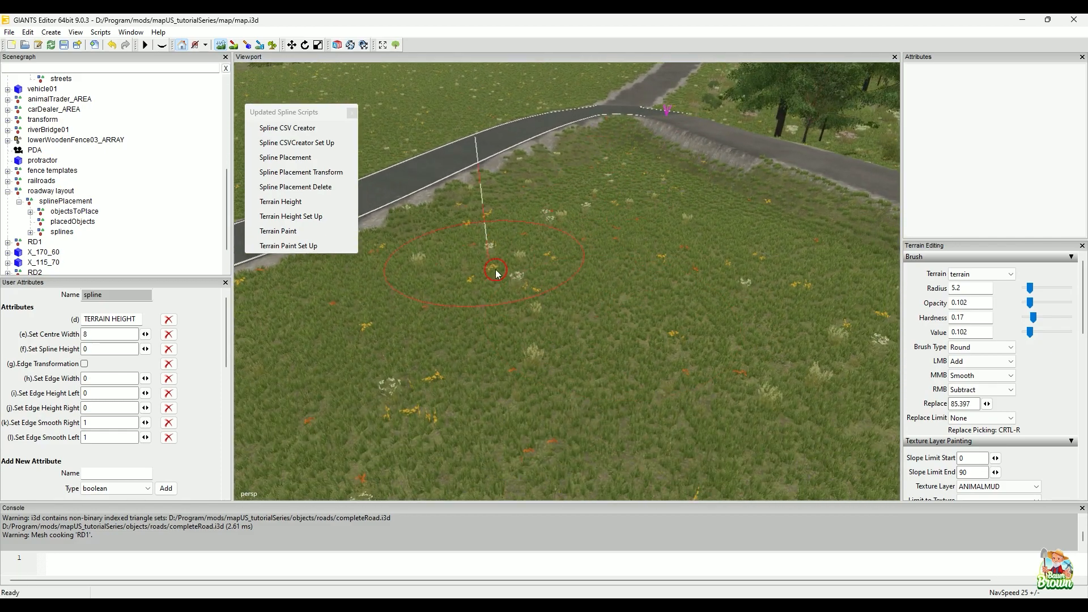
# Enlarge the terrain brush radius to 8.2 and sculpt the grass wedge between the fork's two road branches
pyautogui.keyDown('alt'); pyautogui.moveTo(649, 284); pyautogui.dragTo(537, 309, button='right'); pyautogui.keyUp('alt')
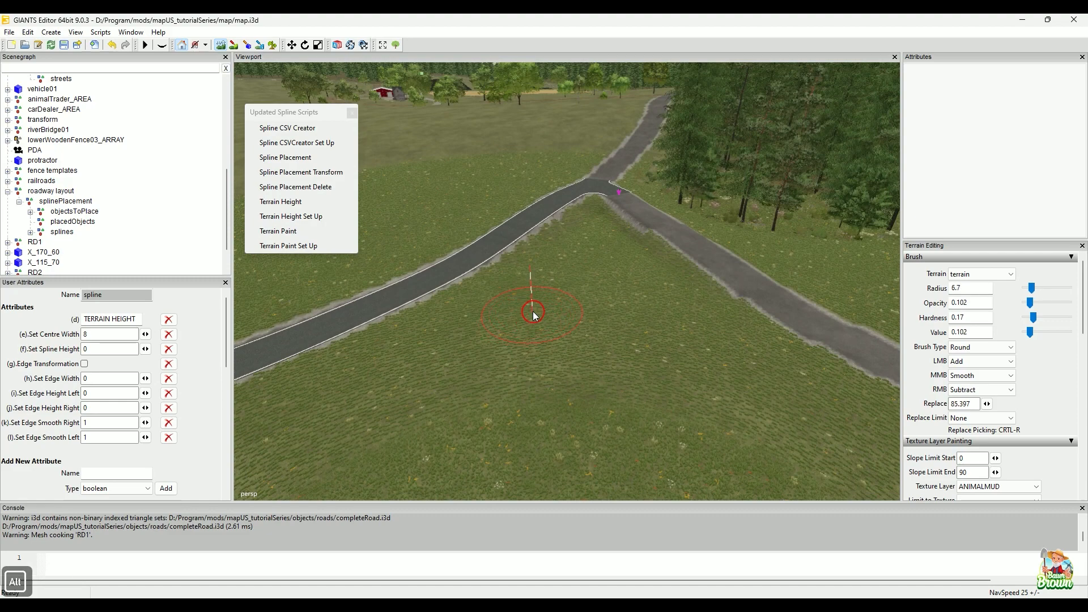
pyautogui.click(603, 231)
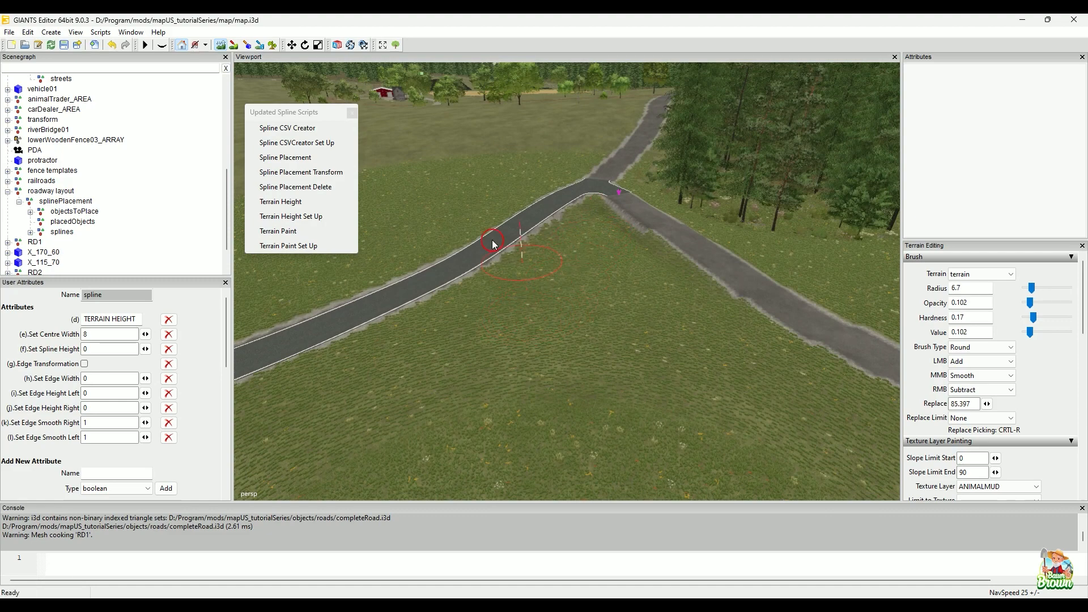
pyautogui.moveTo(554, 254); pyautogui.dragTo(637, 269)
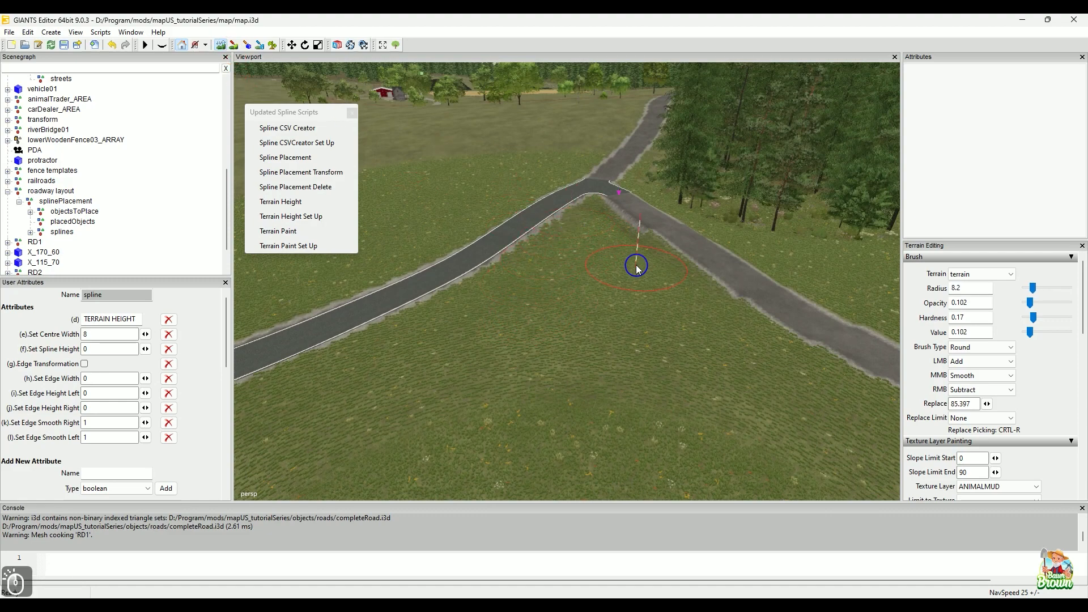
pyautogui.moveTo(605, 209); pyautogui.dragTo(607, 210)
# Smooth the terrain along RD2's outer edge just beyond the fork, opposite the grass wedge
pyautogui.keyDown('alt'); pyautogui.moveTo(562, 345); pyautogui.dragTo(563, 311); pyautogui.keyUp('alt')
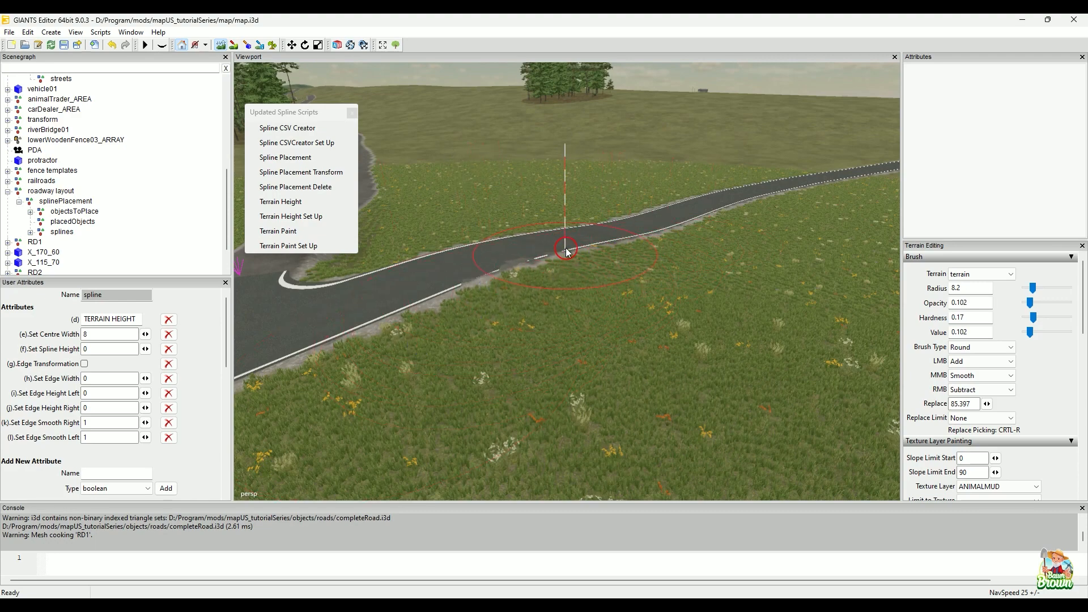
pyautogui.moveTo(686, 231)
pyautogui.keyDown('alt'); pyautogui.mouseDown()
pyautogui.moveTo(681, 318)
pyautogui.moveTo(596, 366)
pyautogui.mouseUp(); pyautogui.keyUp('alt')
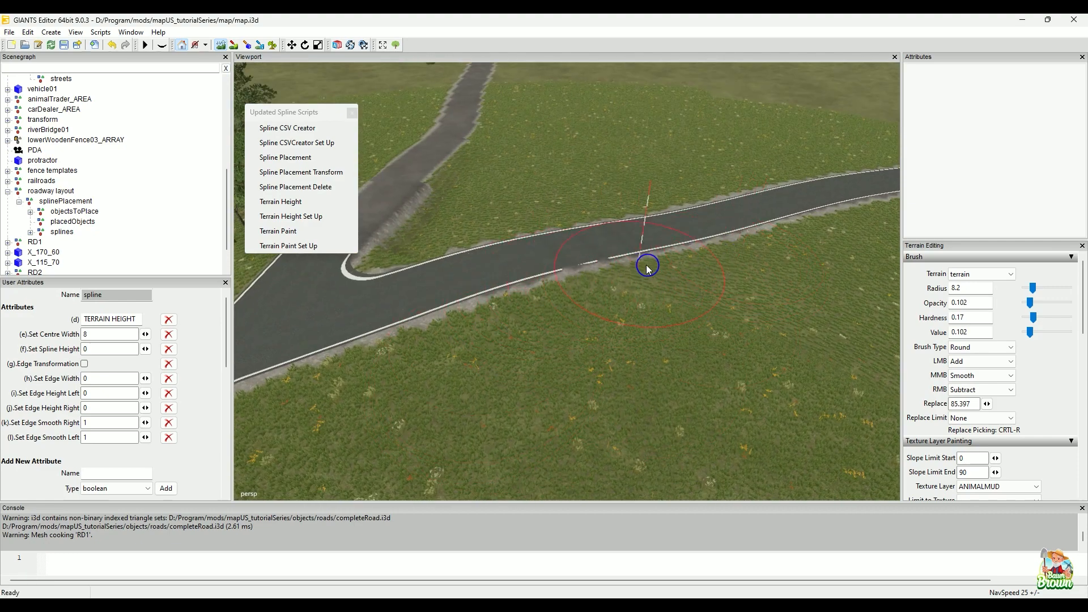
pyautogui.moveTo(703, 246)
pyautogui.mouseDown(button='middle')
pyautogui.moveTo(416, 347)
pyautogui.moveTo(674, 282)
pyautogui.mouseUp(button='middle')
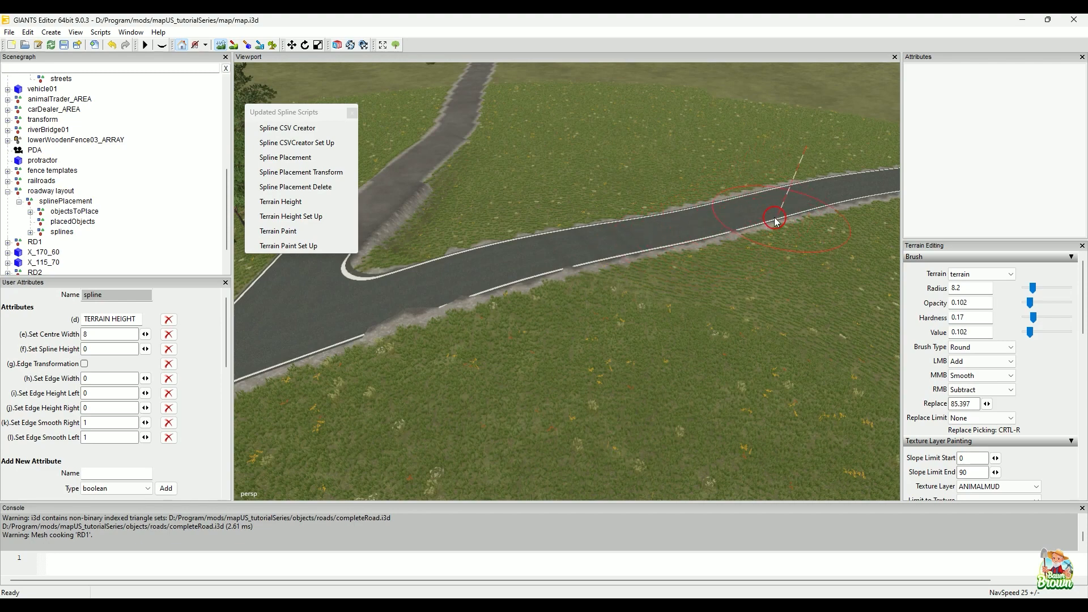
# Follow RD2 away from the smoothed fork back across the field, inspecting its overall course and how it blends into the terrain
pyautogui.keyDown('alt'); pyautogui.moveTo(472, 286); pyautogui.dragTo(688, 342); pyautogui.keyUp('alt')
pyautogui.keyDown('alt'); pyautogui.moveTo(687, 342); pyautogui.dragTo(798, 279, button='middle'); pyautogui.keyUp('alt')
pyautogui.keyDown('alt'); pyautogui.moveTo(798, 278); pyautogui.dragTo(700, 287, button='right'); pyautogui.keyUp('alt')
pyautogui.keyDown('alt'); pyautogui.moveTo(700, 287); pyautogui.dragTo(479, 389, button='middle'); pyautogui.keyUp('alt')
pyautogui.keyDown('alt'); pyautogui.moveTo(586, 227); pyautogui.dragTo(493, 403, button='middle'); pyautogui.keyUp('alt')
pyautogui.keyDown('alt'); pyautogui.moveTo(578, 300); pyautogui.dragTo(397, 427, button='middle'); pyautogui.keyUp('alt')
pyautogui.keyDown('alt'); pyautogui.moveTo(695, 289); pyautogui.dragTo(530, 331); pyautogui.keyUp('alt')
pyautogui.keyDown('alt'); pyautogui.moveTo(530, 331); pyautogui.dragTo(218, 386, button='middle'); pyautogui.keyUp('alt')
pyautogui.keyDown('alt'); pyautogui.moveTo(689, 272); pyautogui.dragTo(661, 275); pyautogui.keyUp('alt')
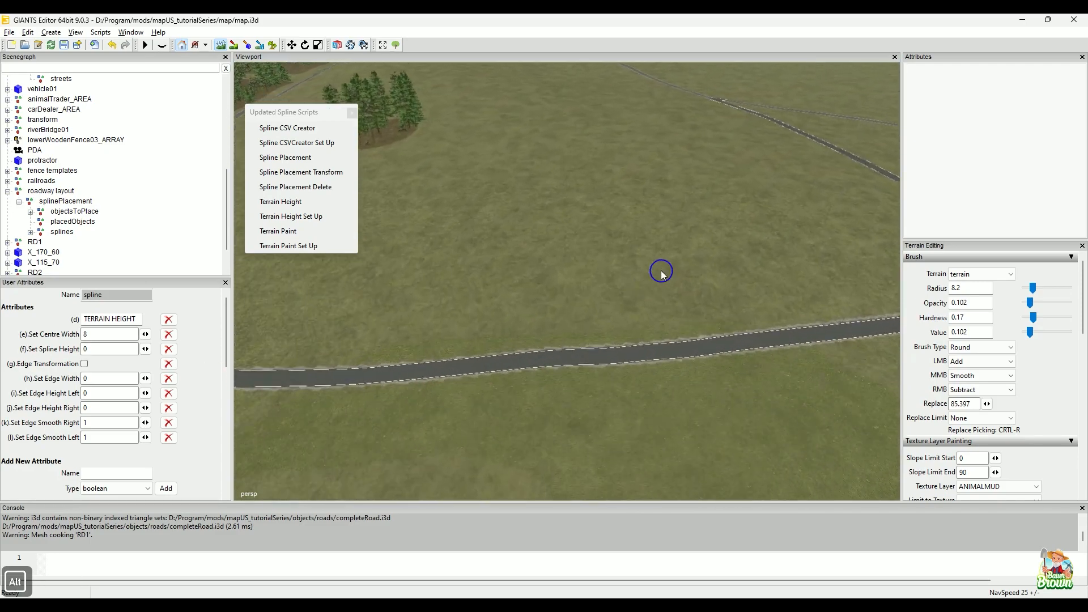
pyautogui.keyDown('alt'); pyautogui.moveTo(661, 275); pyautogui.dragTo(268, 381, button='middle'); pyautogui.keyUp('alt')
pyautogui.moveTo(675, 332)
pyautogui.keyDown('alt'); pyautogui.mouseDown()
pyautogui.moveTo(439, 343)
pyautogui.moveTo(579, 362)
pyautogui.moveTo(639, 245)
pyautogui.moveTo(573, 355)
pyautogui.moveTo(511, 168)
pyautogui.moveTo(535, 195)
pyautogui.mouseUp(); pyautogui.keyUp('alt')
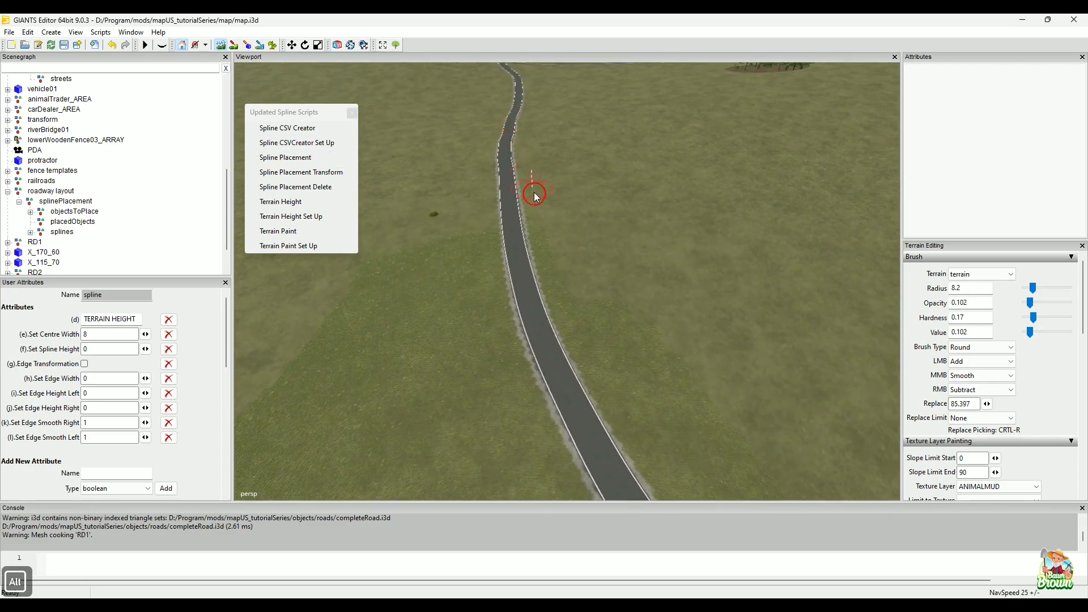